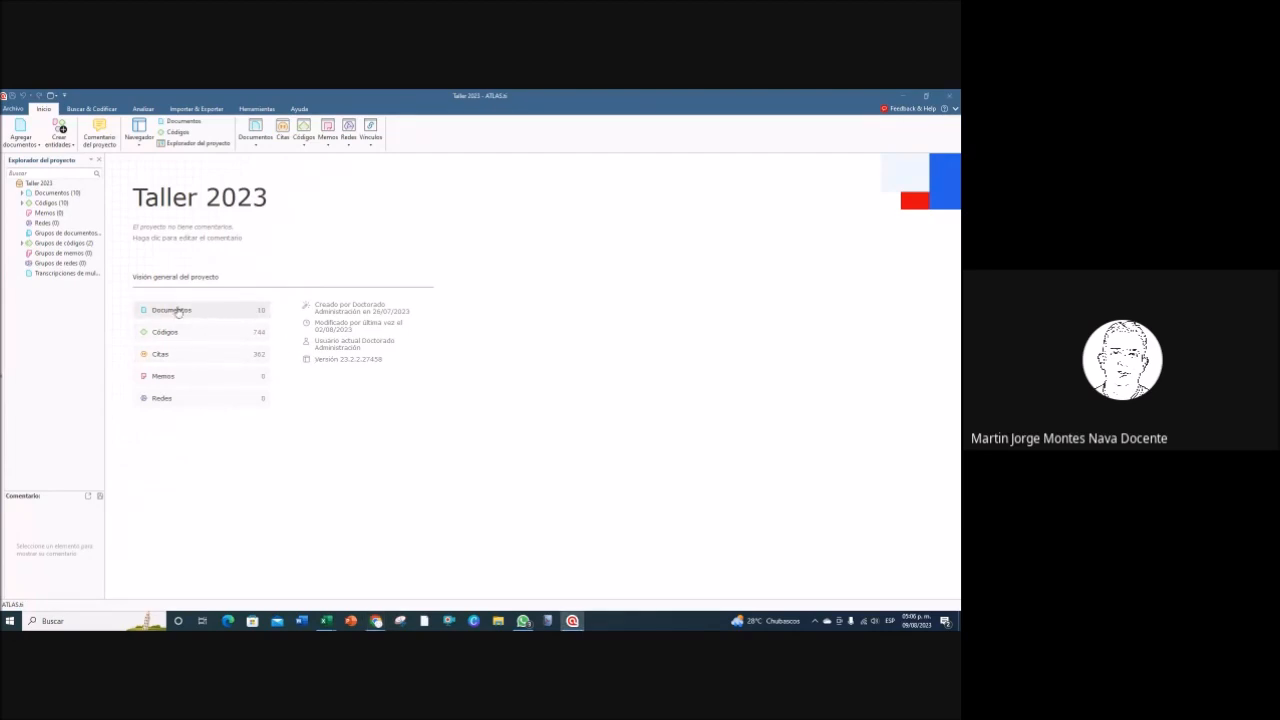
Step: Open the project's document manager and narrow the Grupos column in the document list
left_click(178, 311)
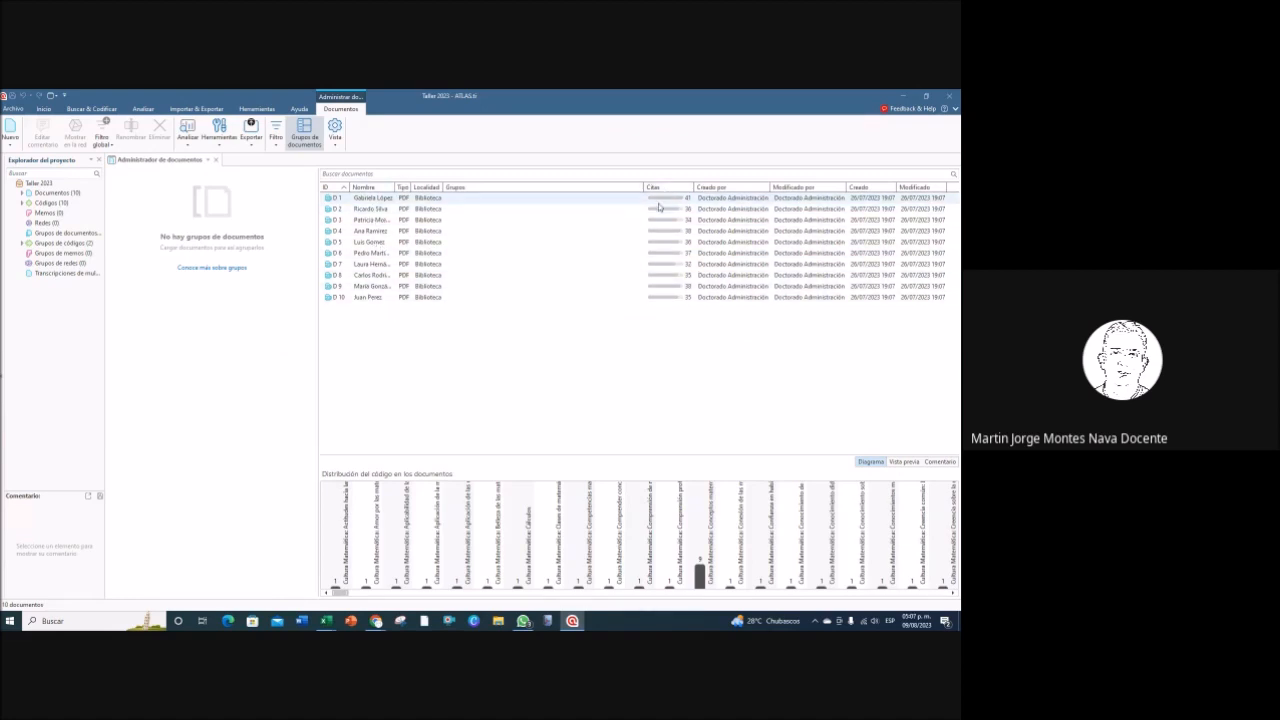
left_click_drag(646, 187, 601, 186)
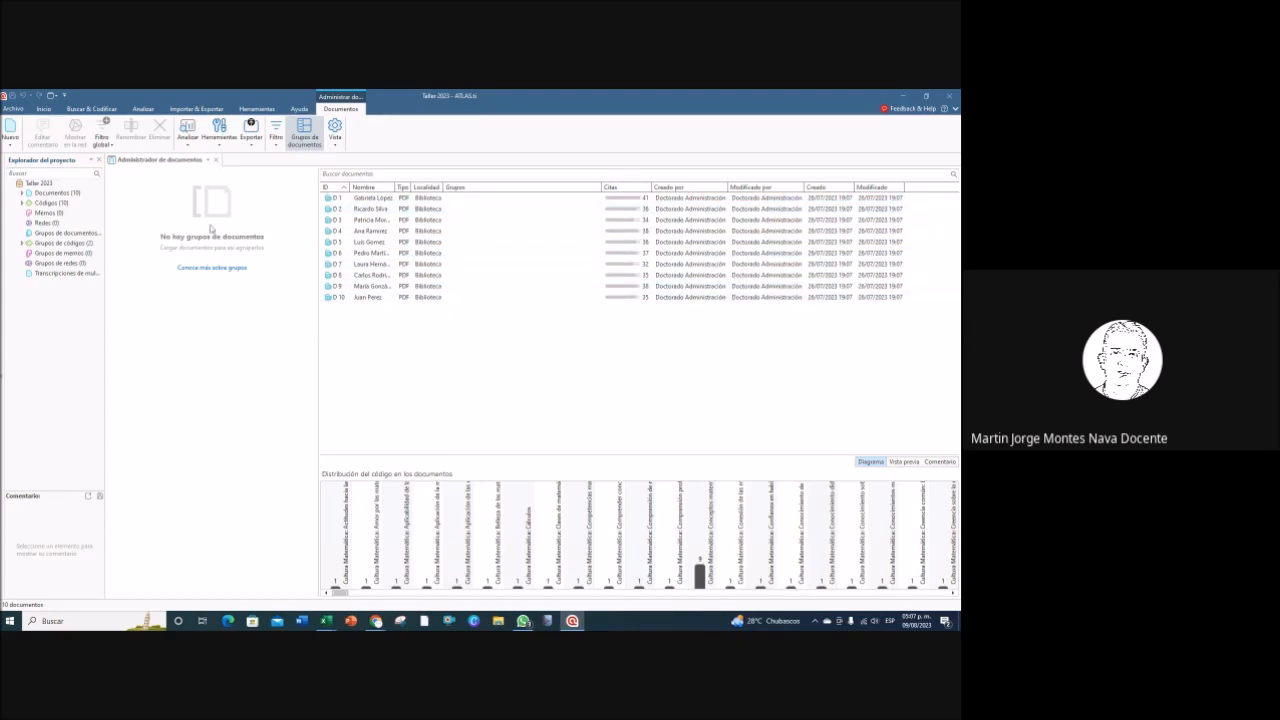
Step: Open the code manager for the Taller 2023 project
left_click(44, 110)
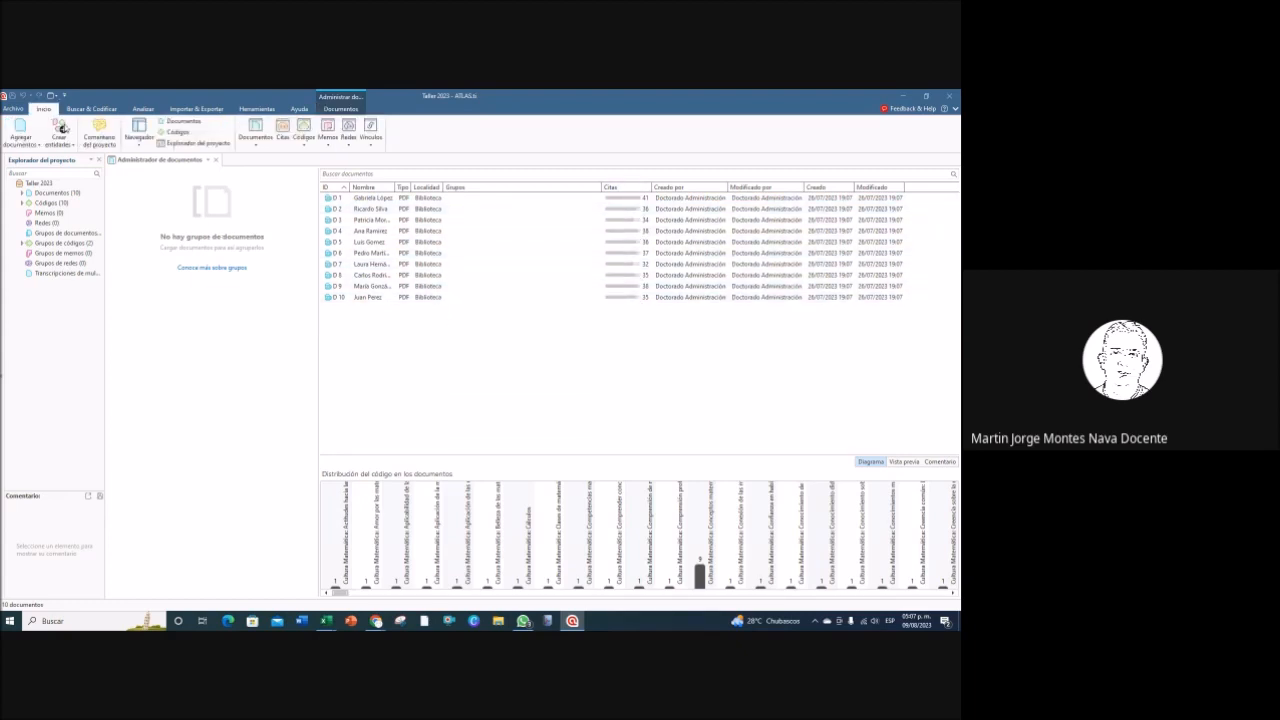
left_click(302, 145)
left_click(318, 159)
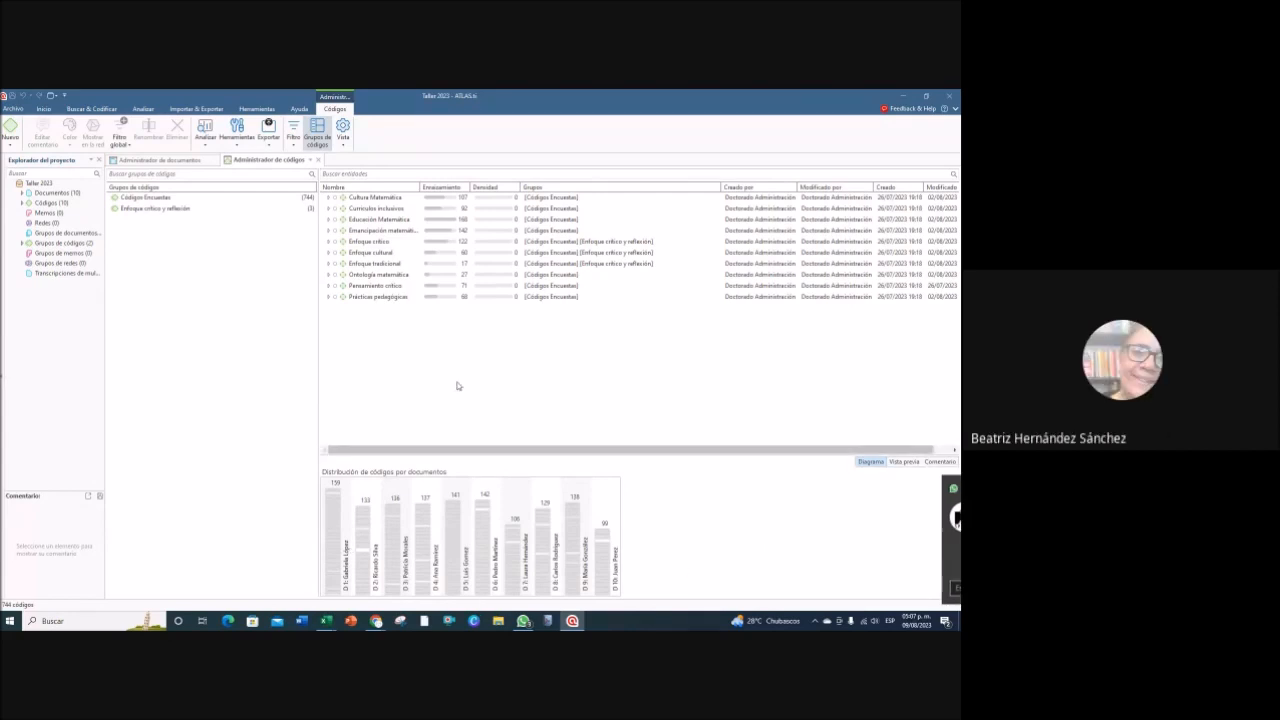
Step: Find the Windows Lupa magnifier and launch it to enlarge the screen
left_click(58, 622)
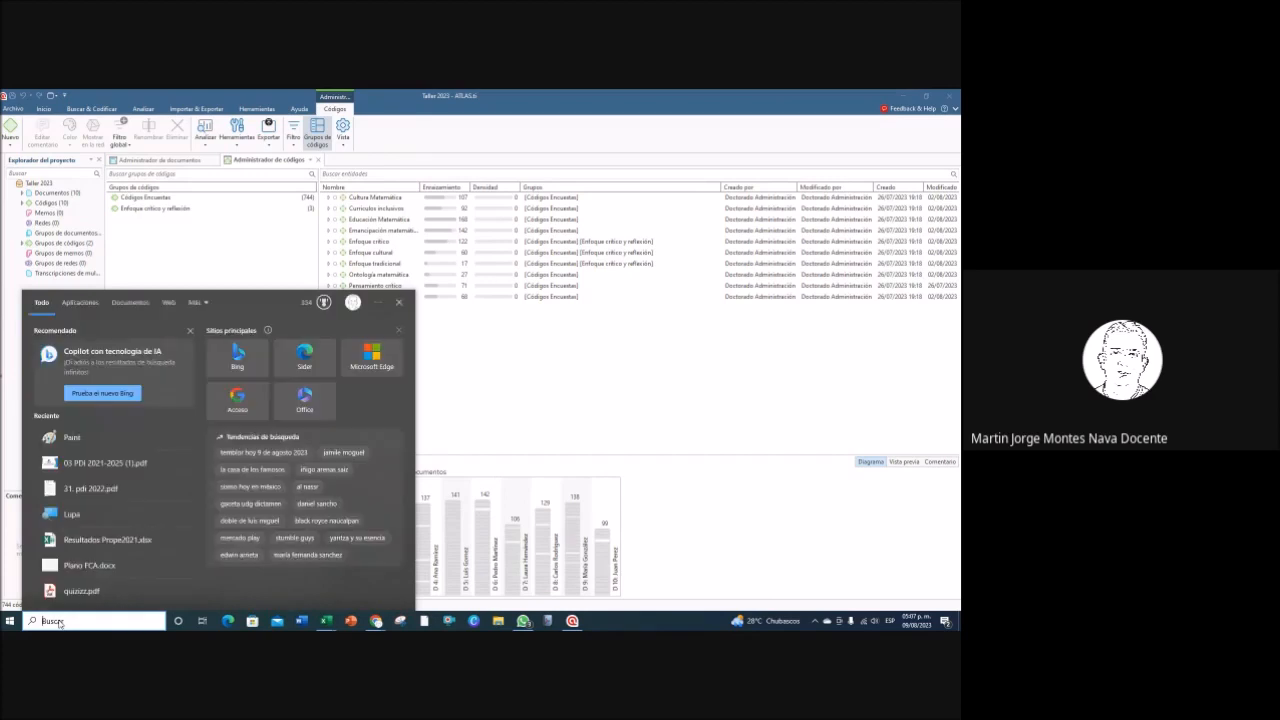
type("lupa")
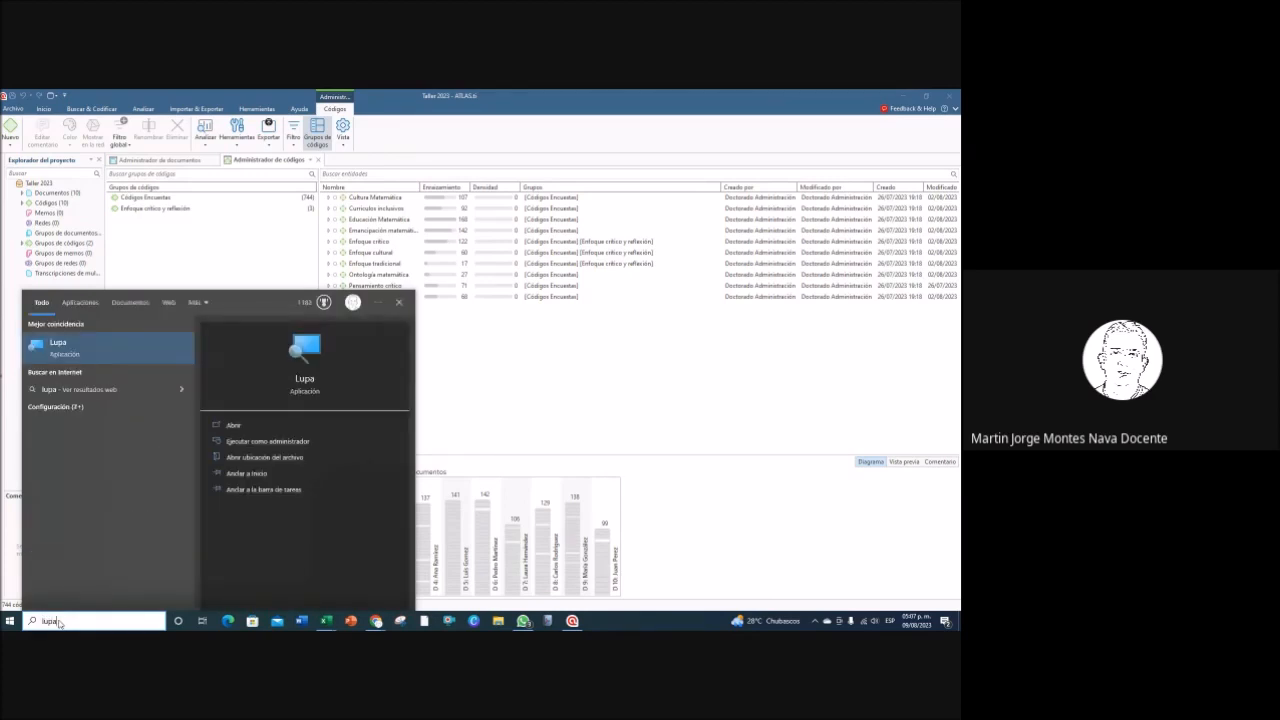
key("Return")
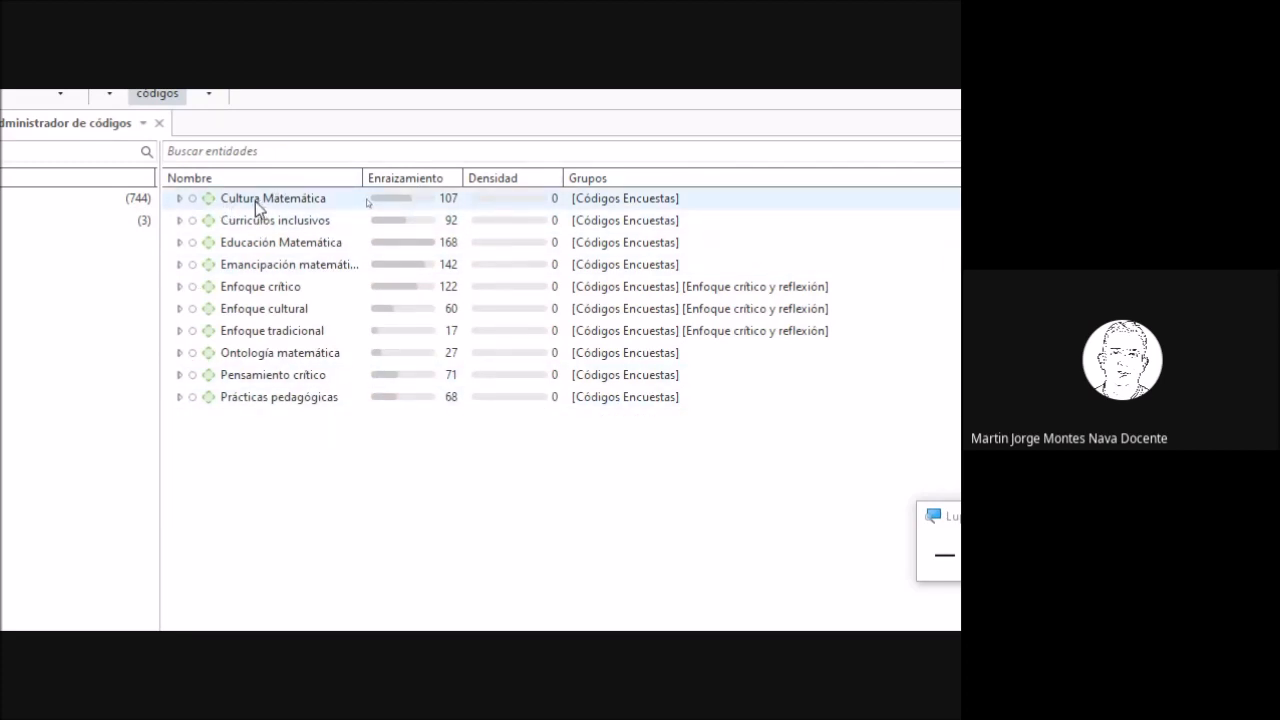
Step: Expand the Cultura Matemática category, look through its subcodes and collapse it
left_click(180, 199)
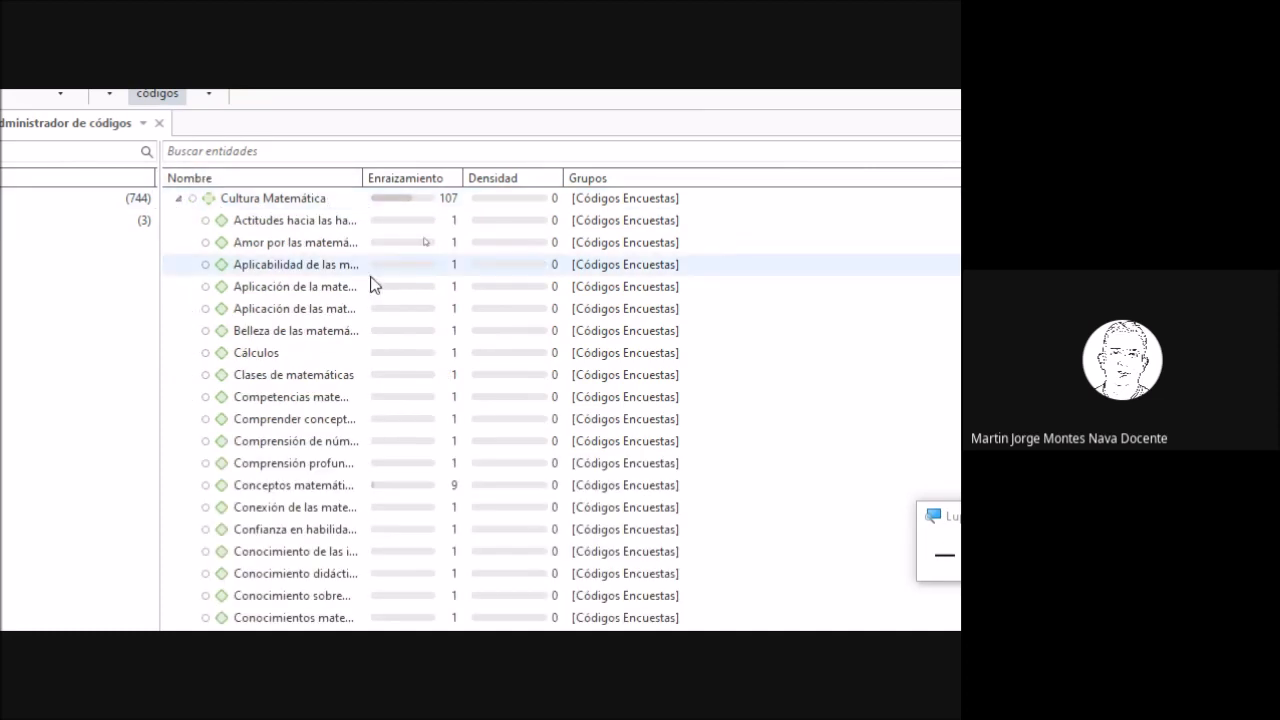
scroll(307, 314, "down", 5)
scroll(307, 314, "up", 5)
left_click(179, 199)
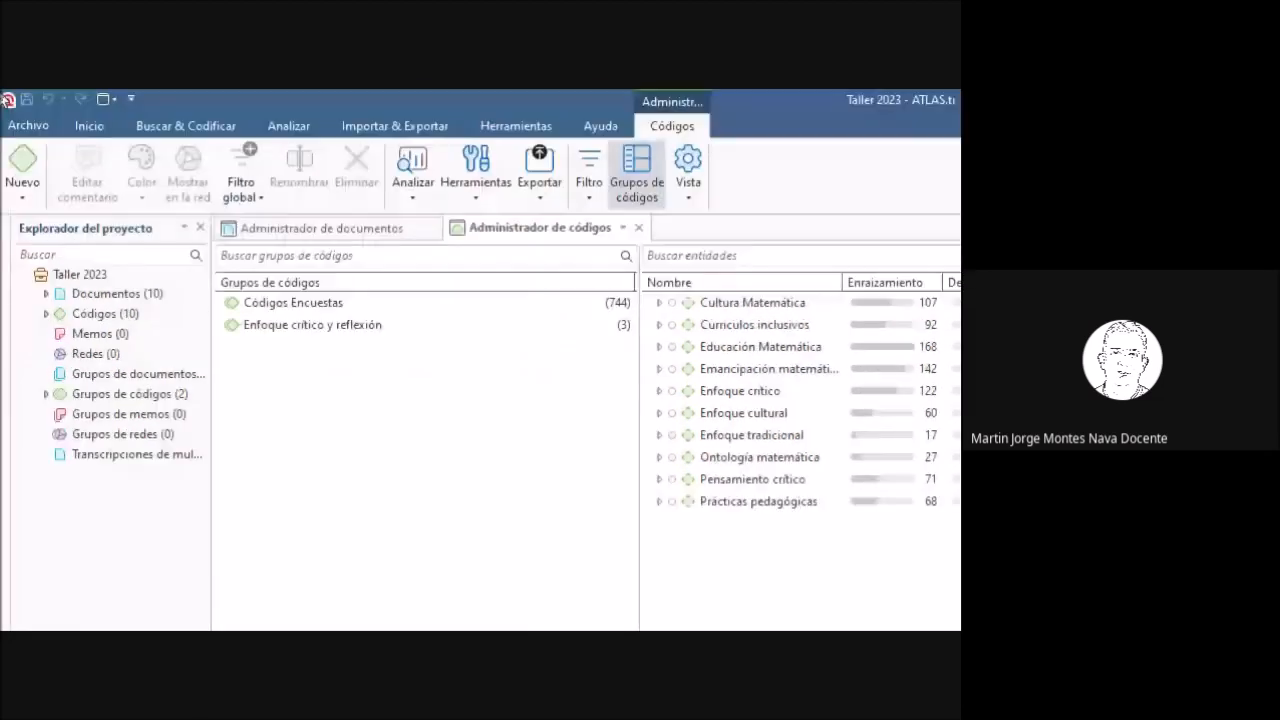
Step: Create a new code named "Analisis Crítico"
left_click(21, 198)
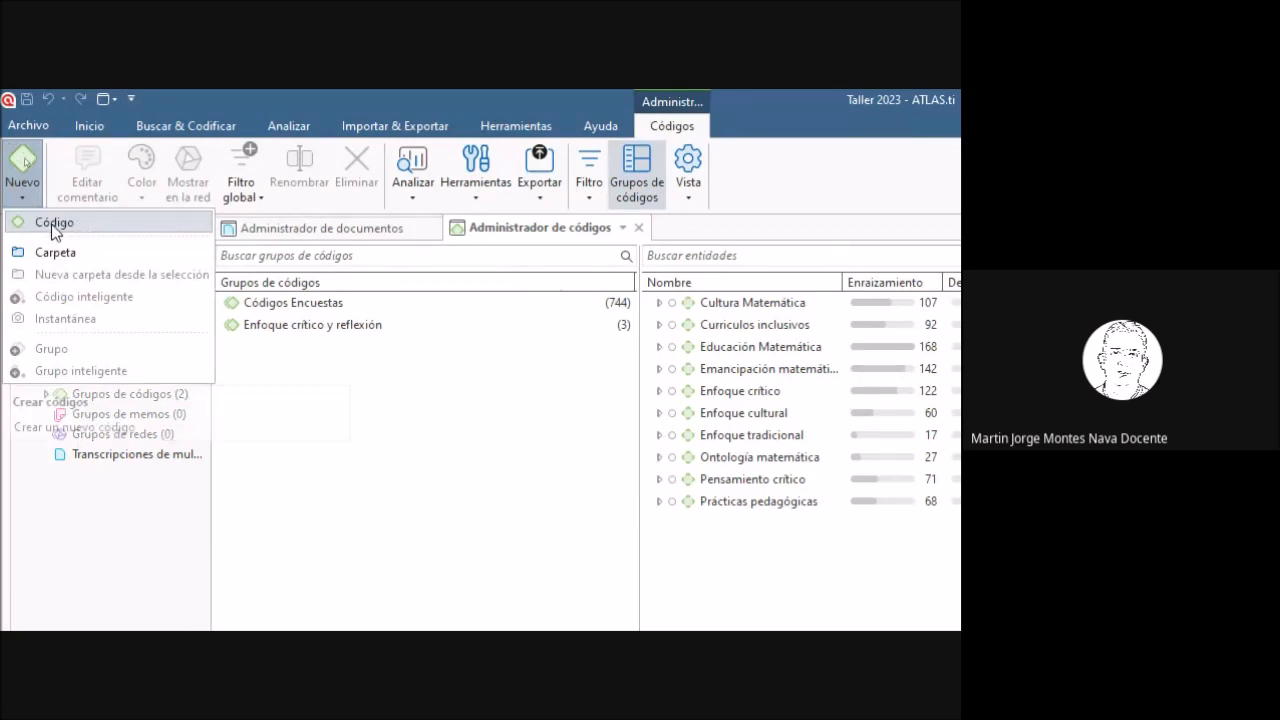
left_click(55, 224)
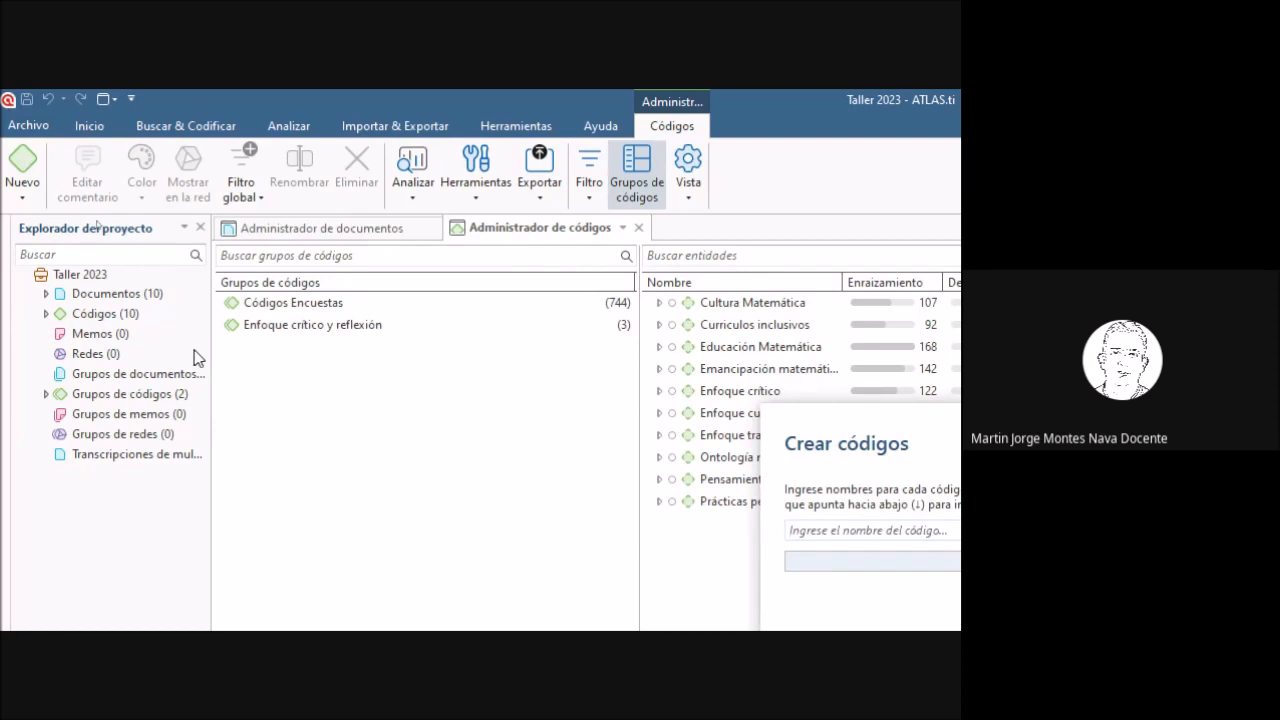
left_click_drag(846, 418, 526, 314)
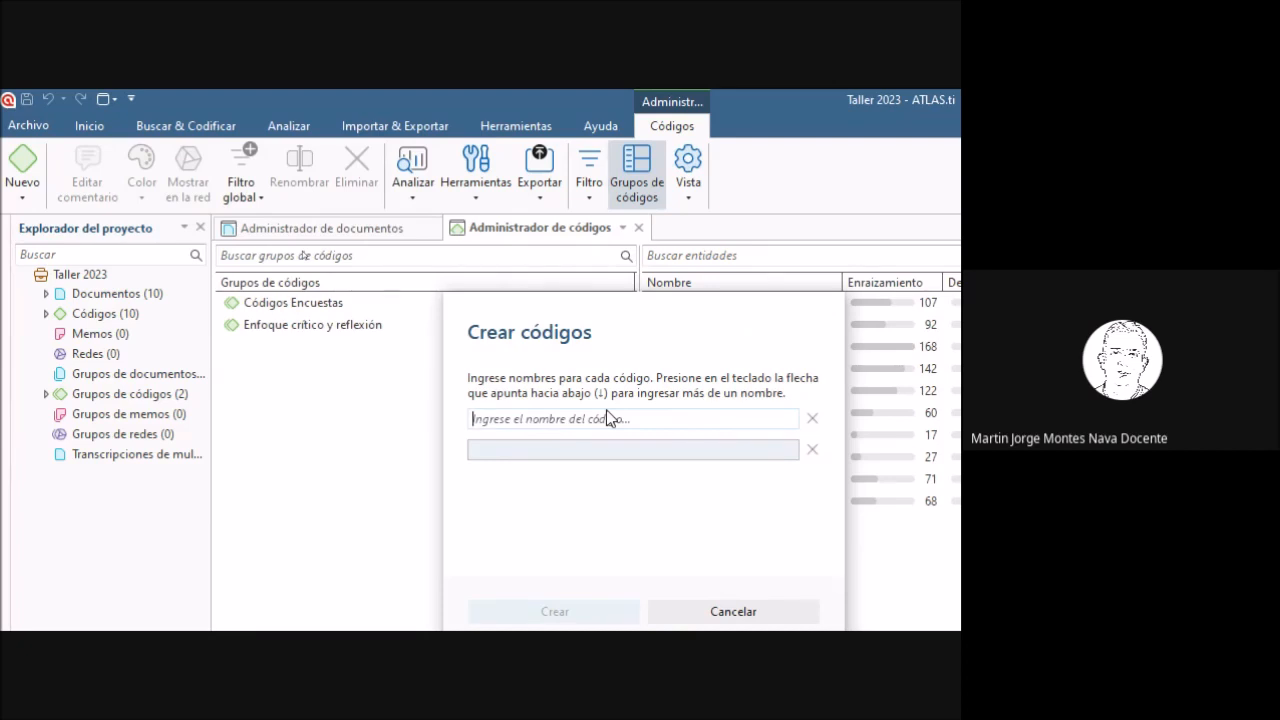
type("Analisis ")
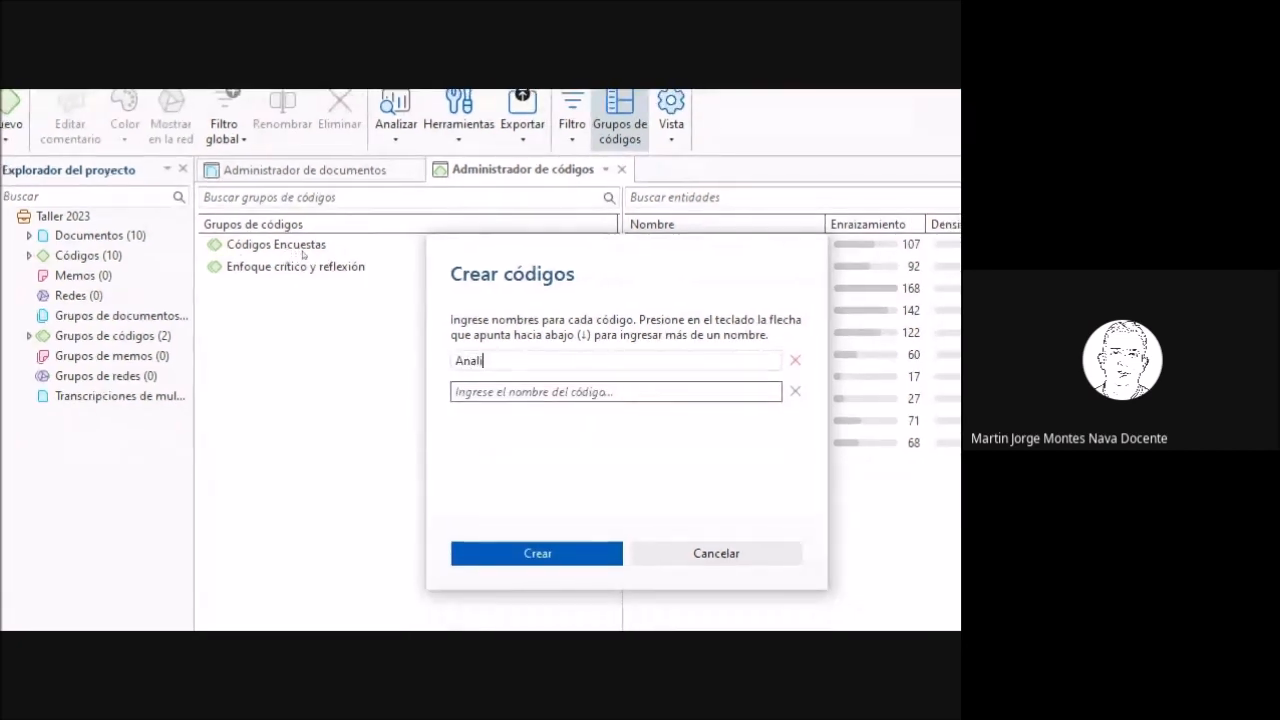
type("Crit")
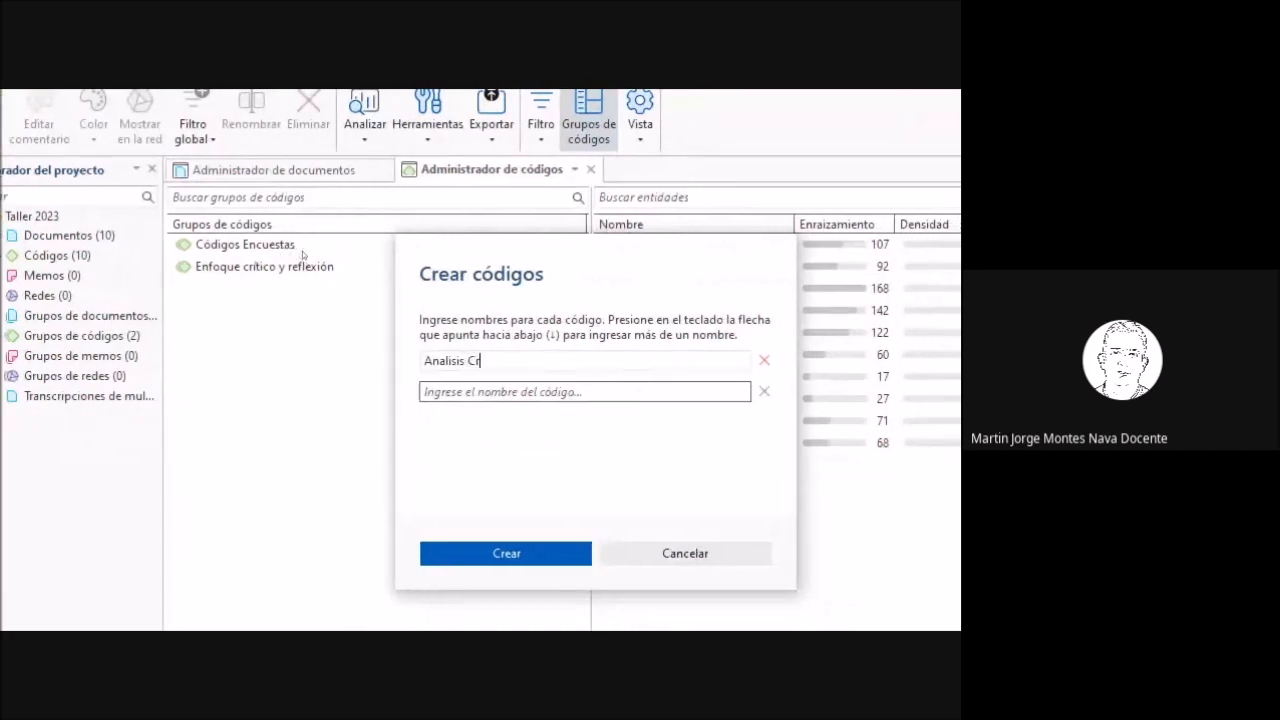
type("ico")
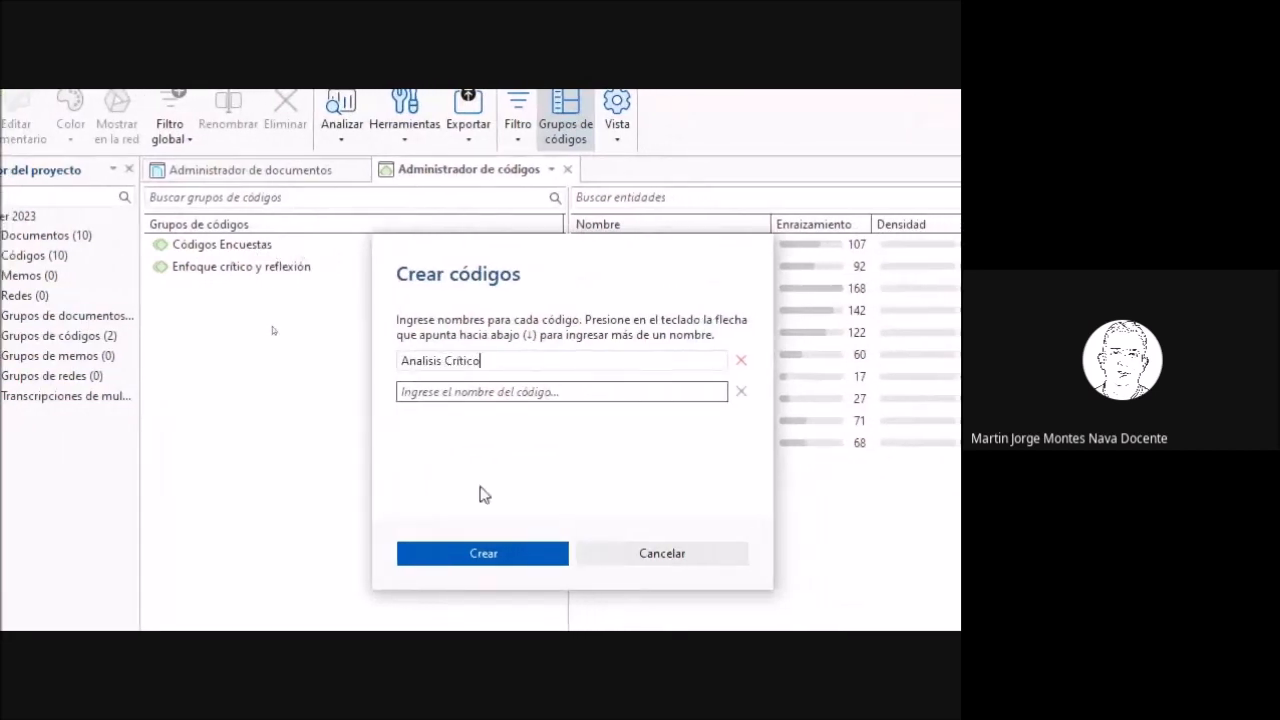
left_click(490, 510)
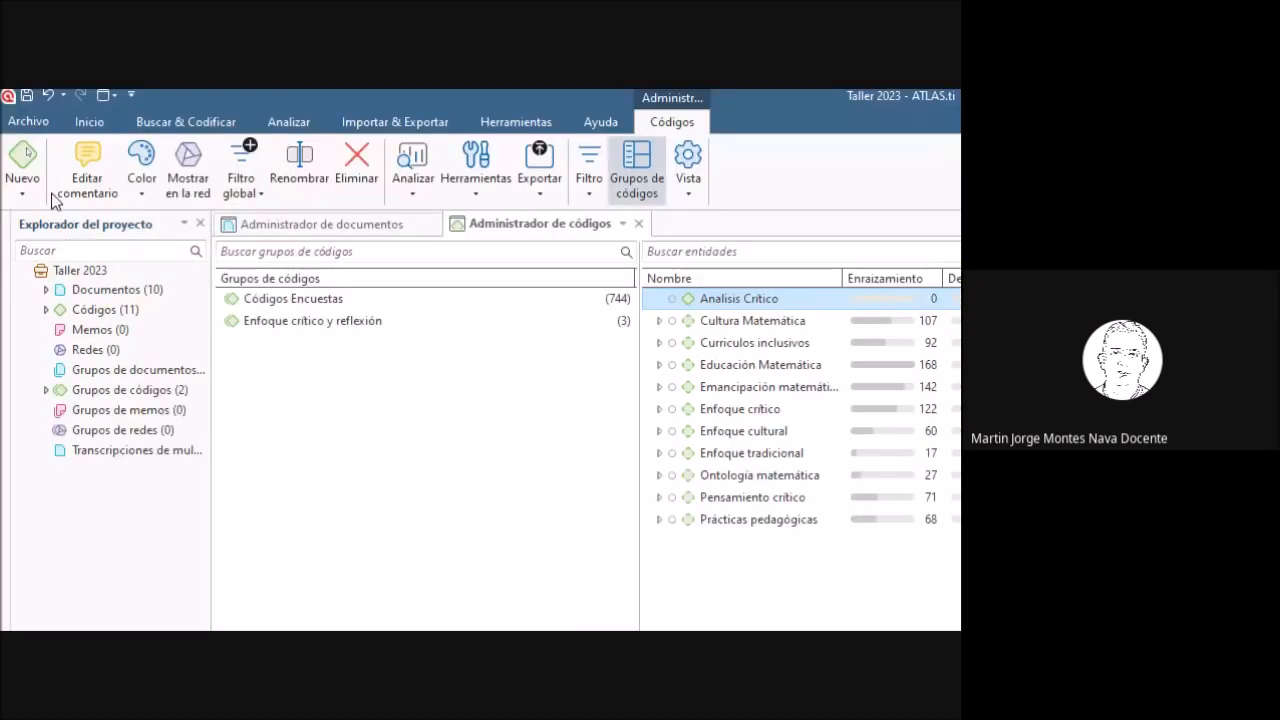
Step: View the quotations linked to the Analisis Crítico code and close their window
left_click(19, 196)
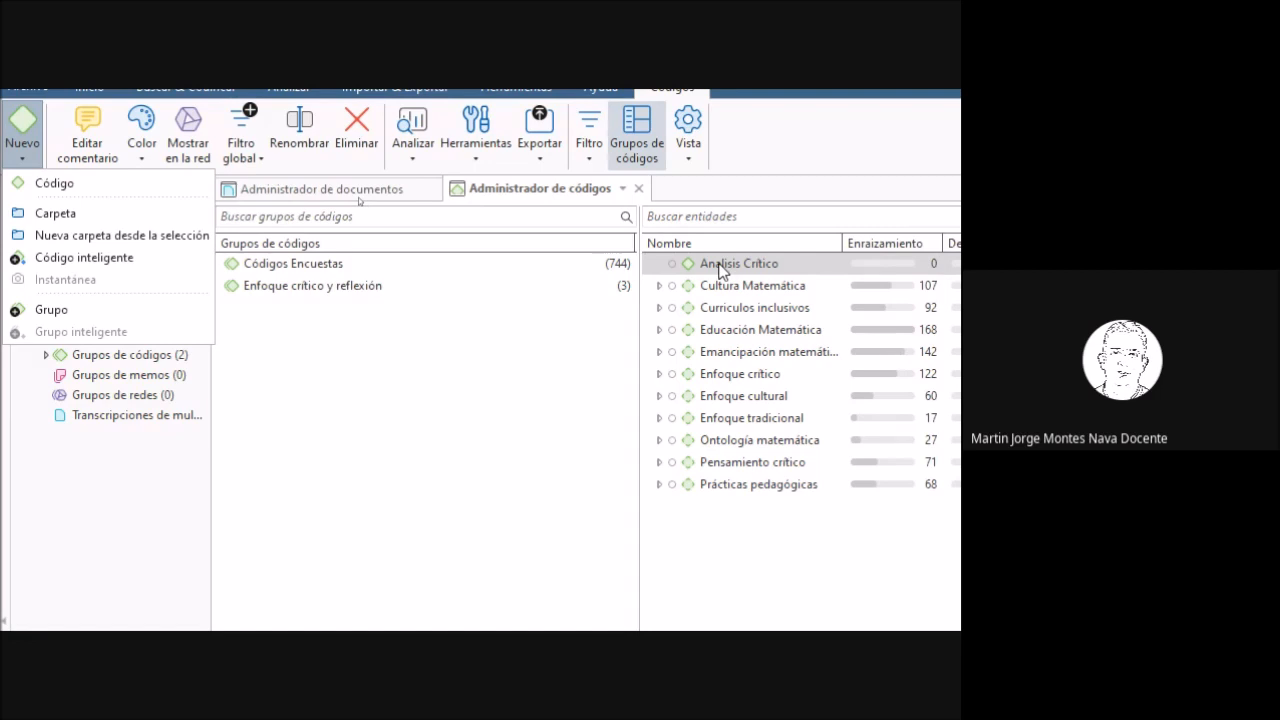
left_click(719, 266)
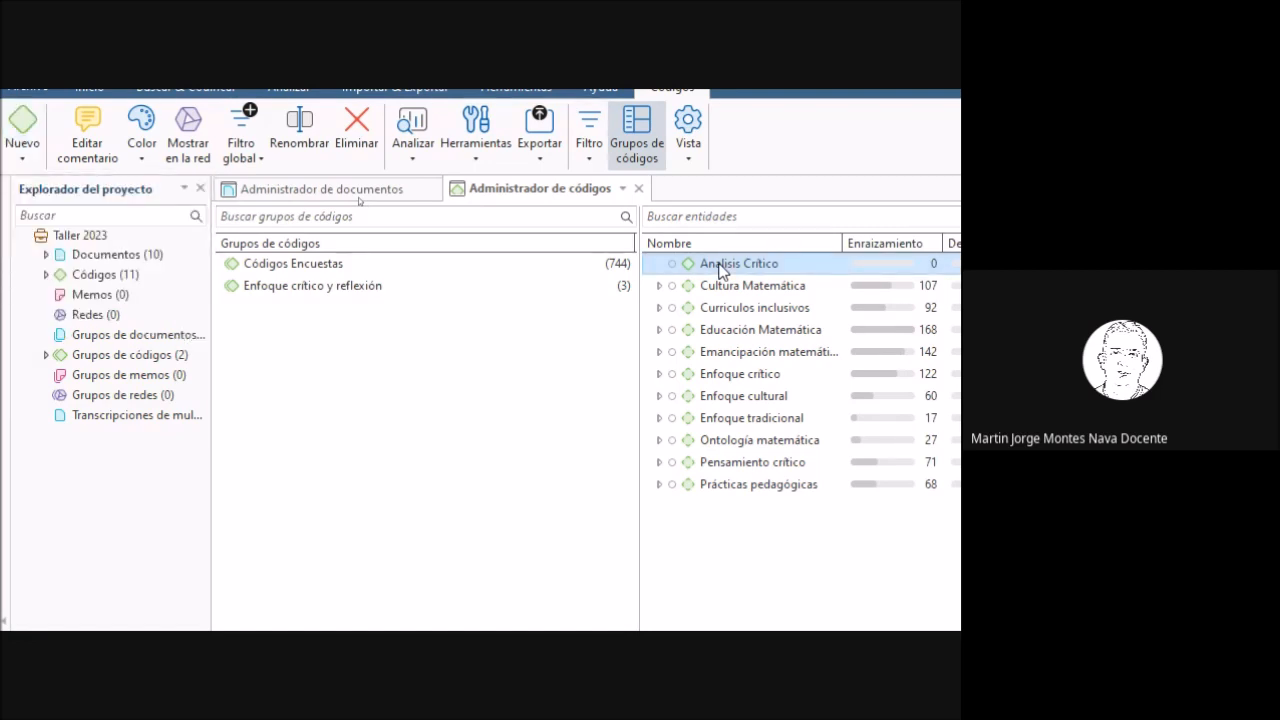
double_click(719, 265)
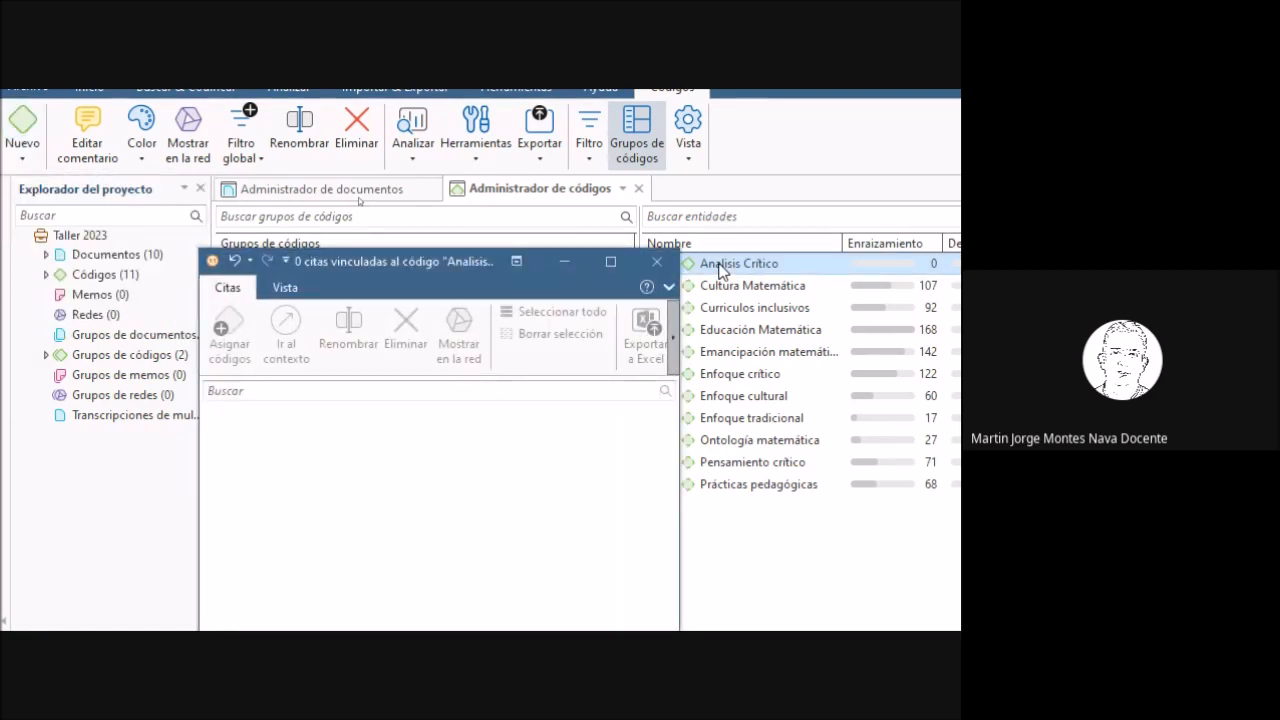
double_click(432, 265)
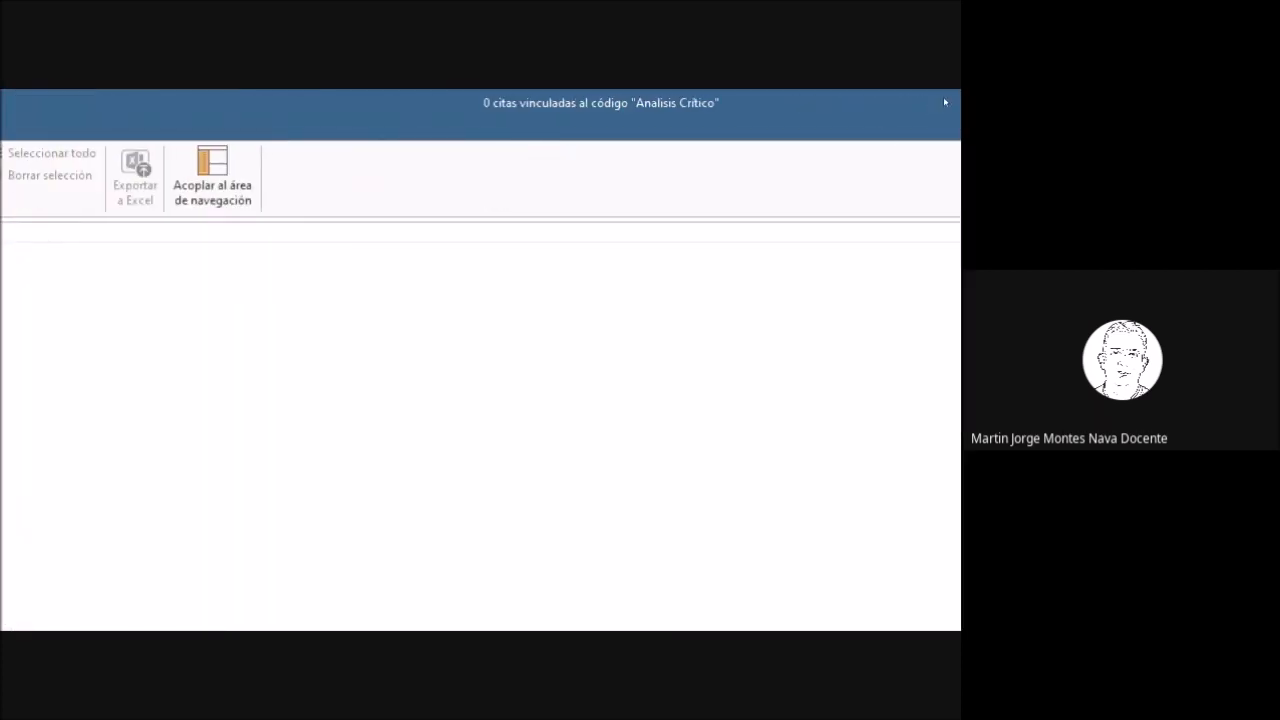
left_click(950, 96)
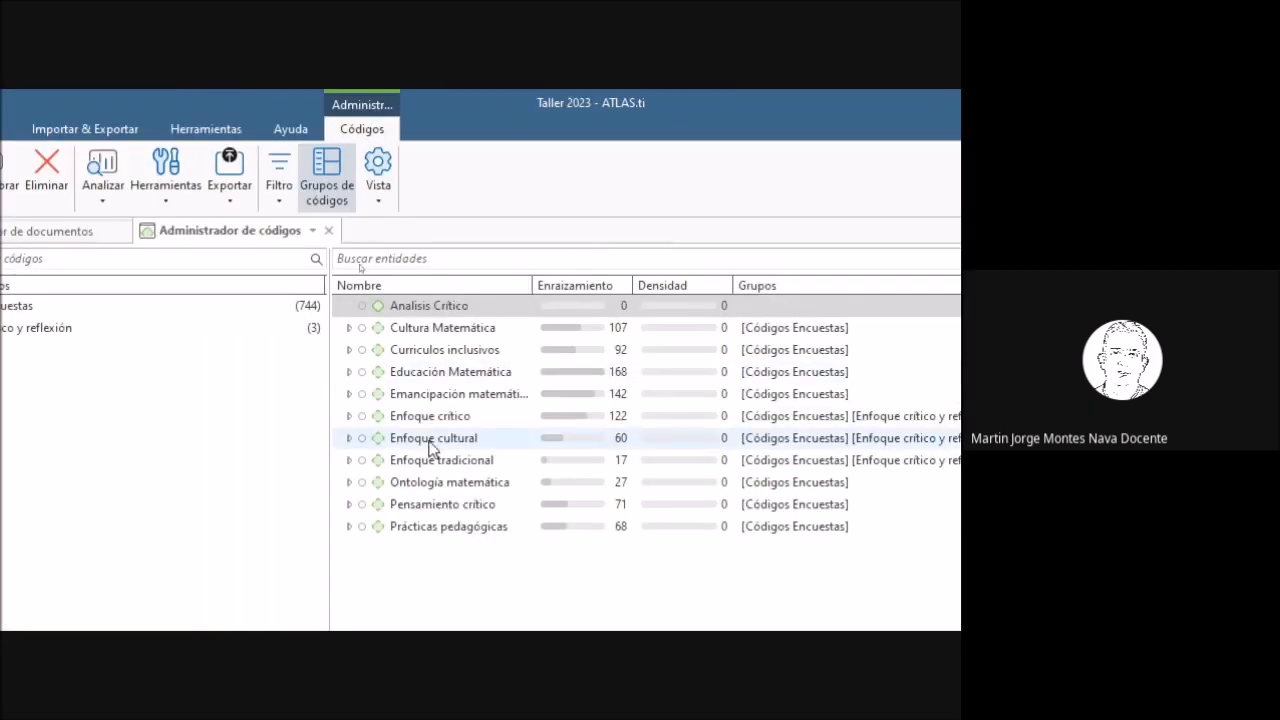
Step: Examine the Enraizamiento values of the subcodes in the Cultura Matemática category and collapse the category
left_click(349, 328)
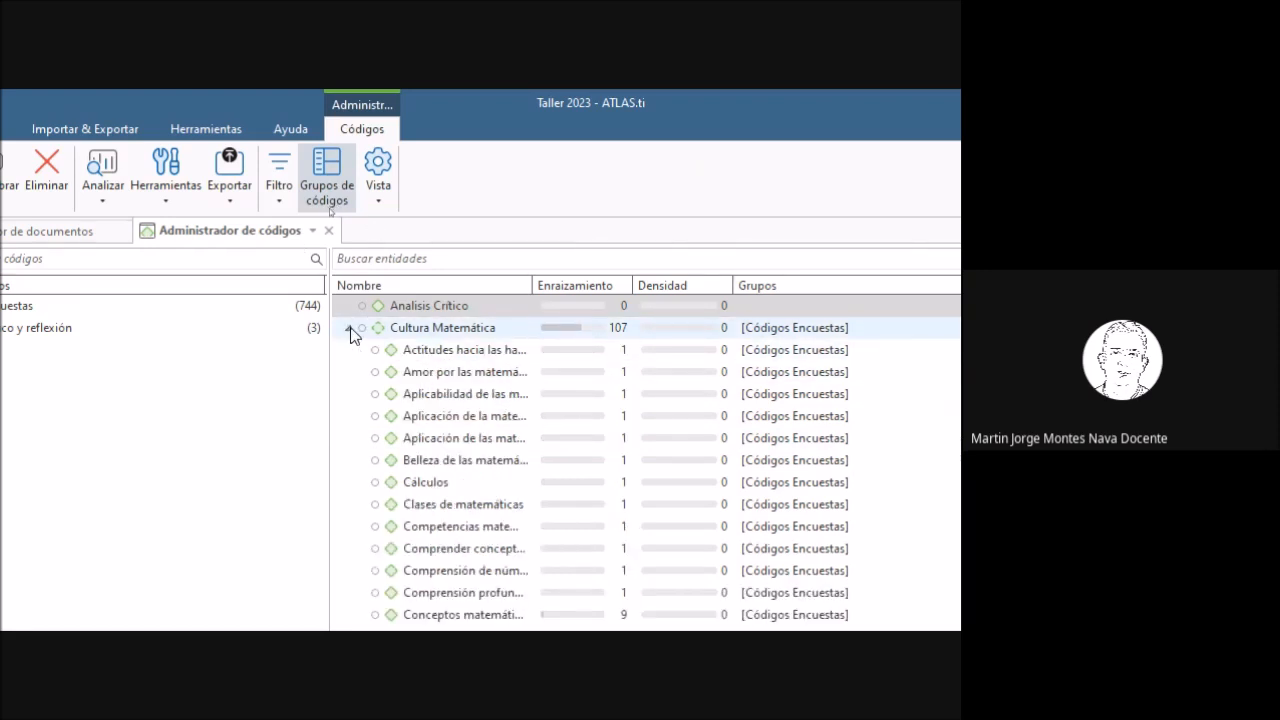
scroll(484, 377, "down", 3)
scroll(484, 377, "down", 1)
scroll(484, 377, "up", 4)
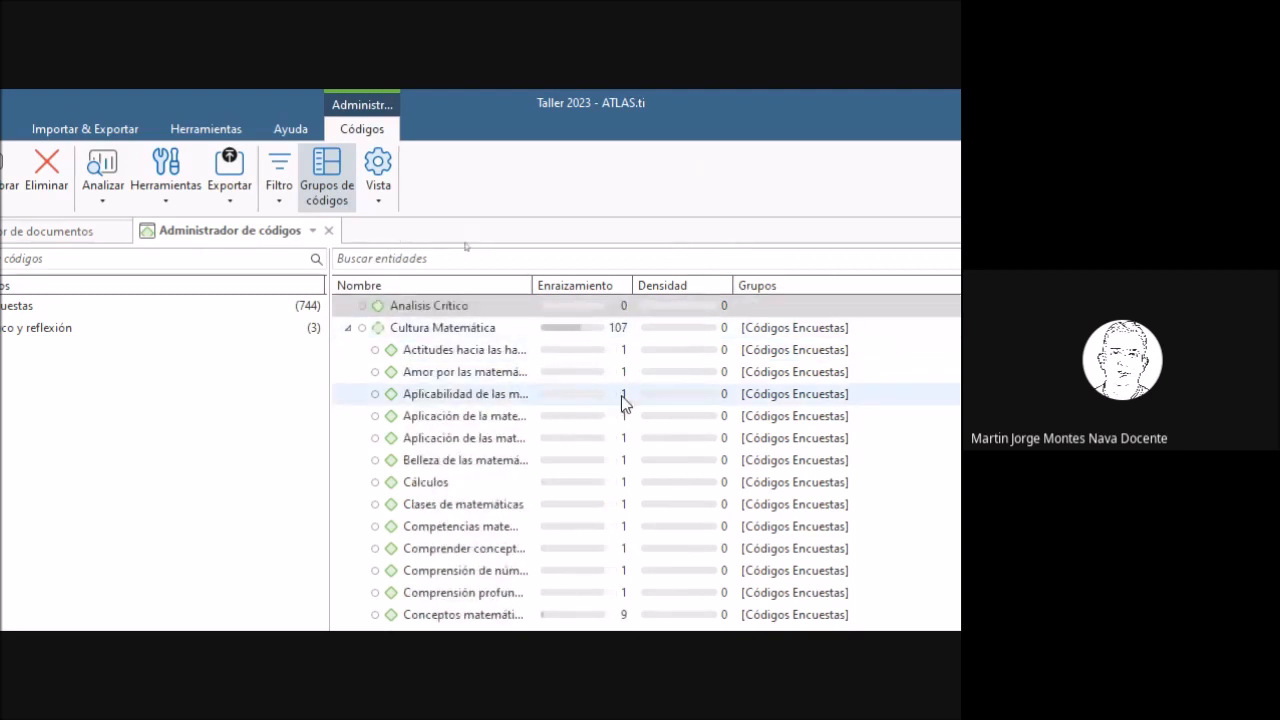
scroll(617, 356, "down", 1)
scroll(617, 358, "down", 3)
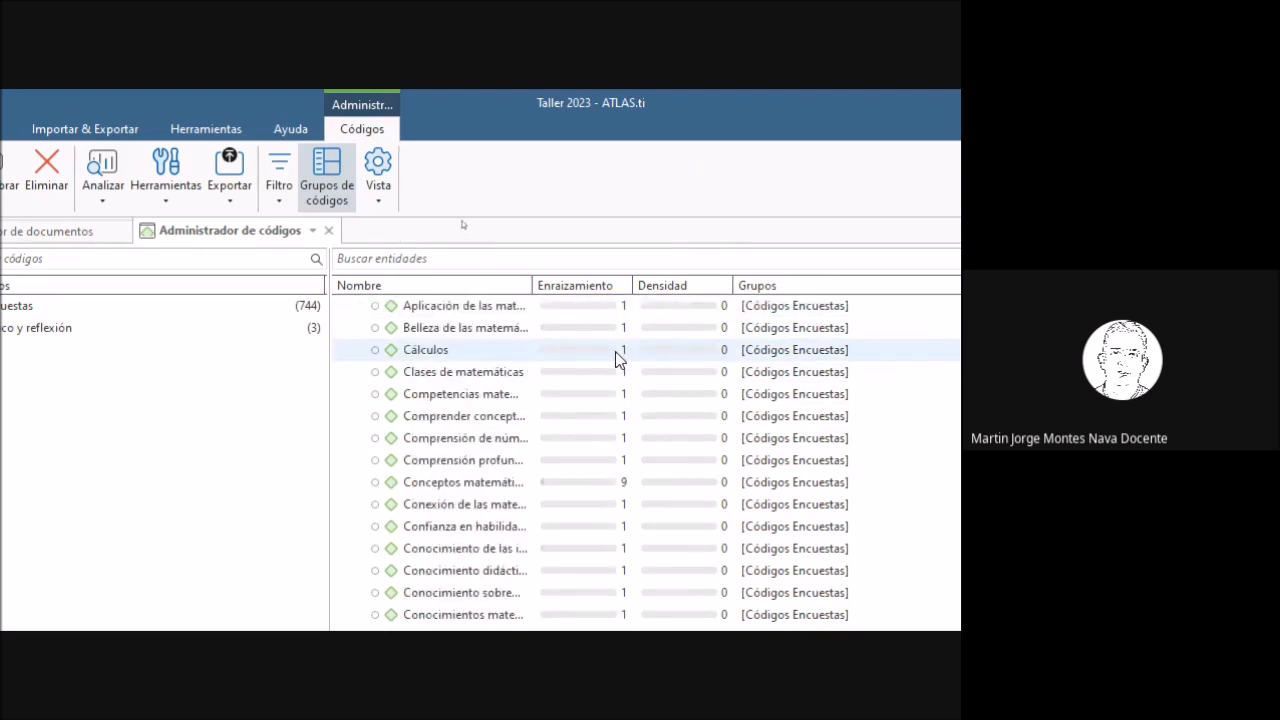
scroll(617, 358, "up", 1)
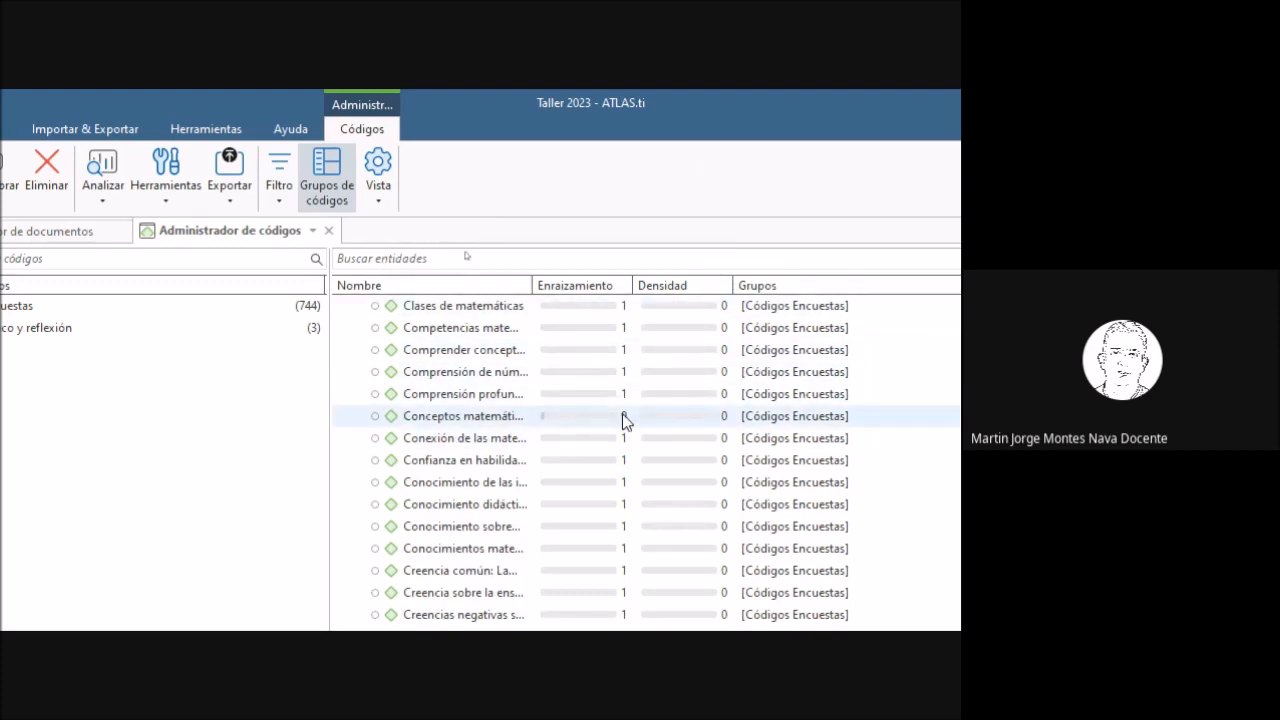
scroll(549, 405, "down", 3)
scroll(621, 408, "down", 2)
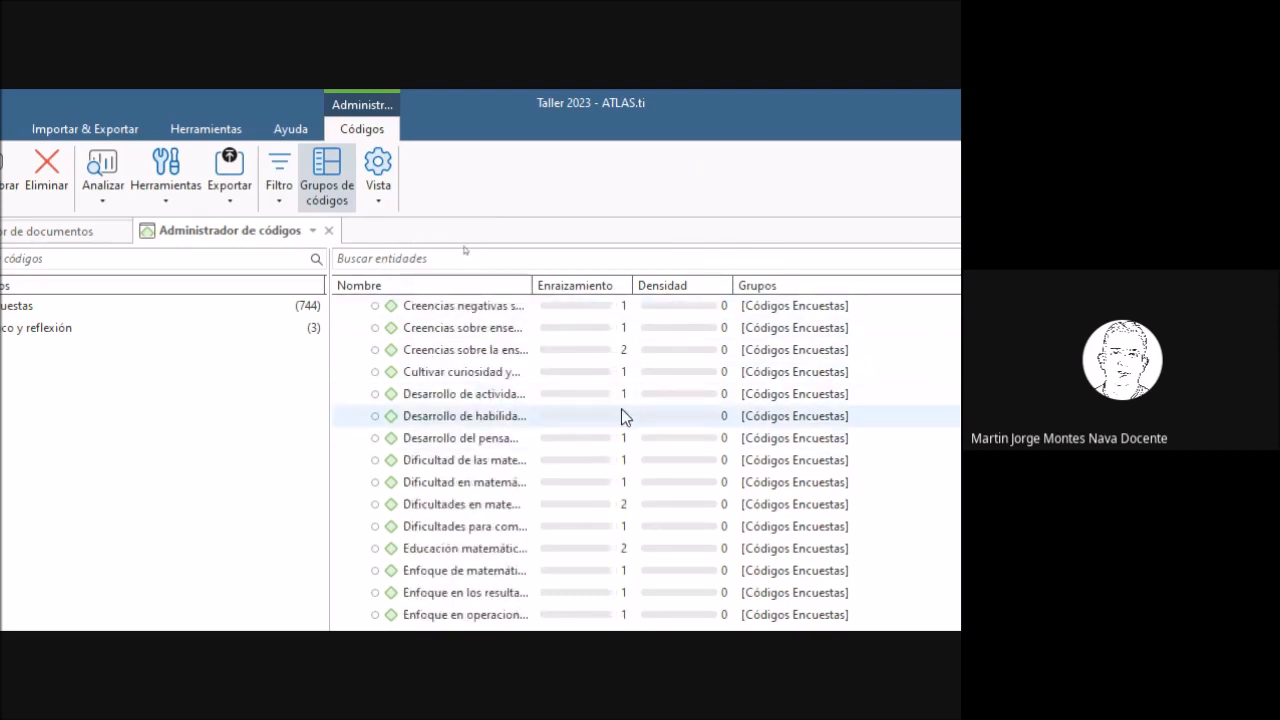
scroll(614, 409, "down", 2)
scroll(617, 410, "up", 4)
scroll(617, 405, "up", 5)
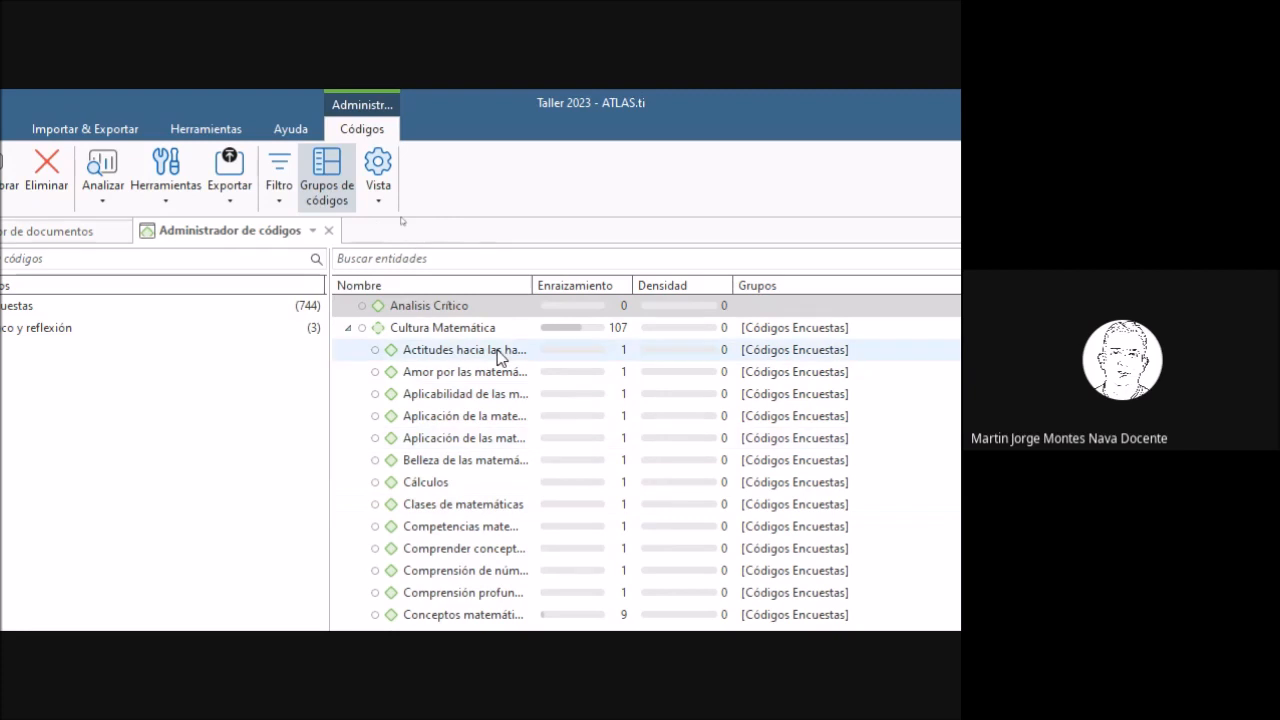
scroll(490, 365, "down", 7)
scroll(478, 374, "down", 6)
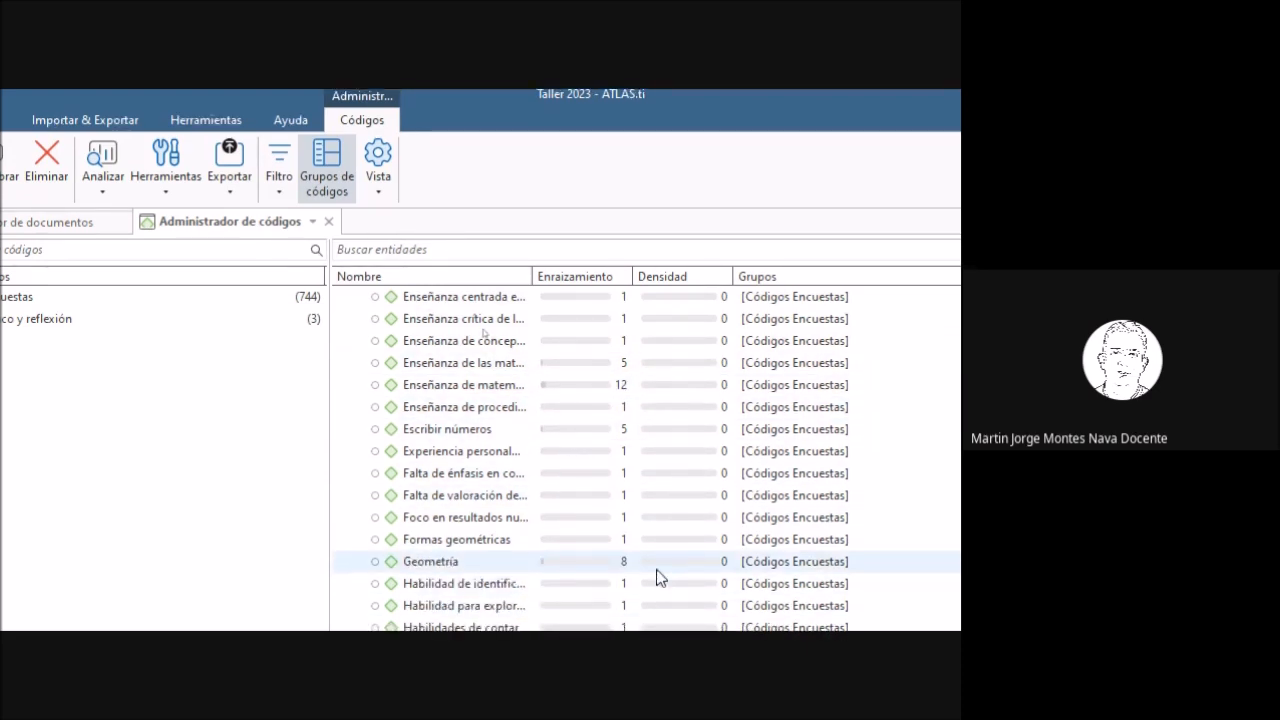
scroll(535, 435, "down", 5)
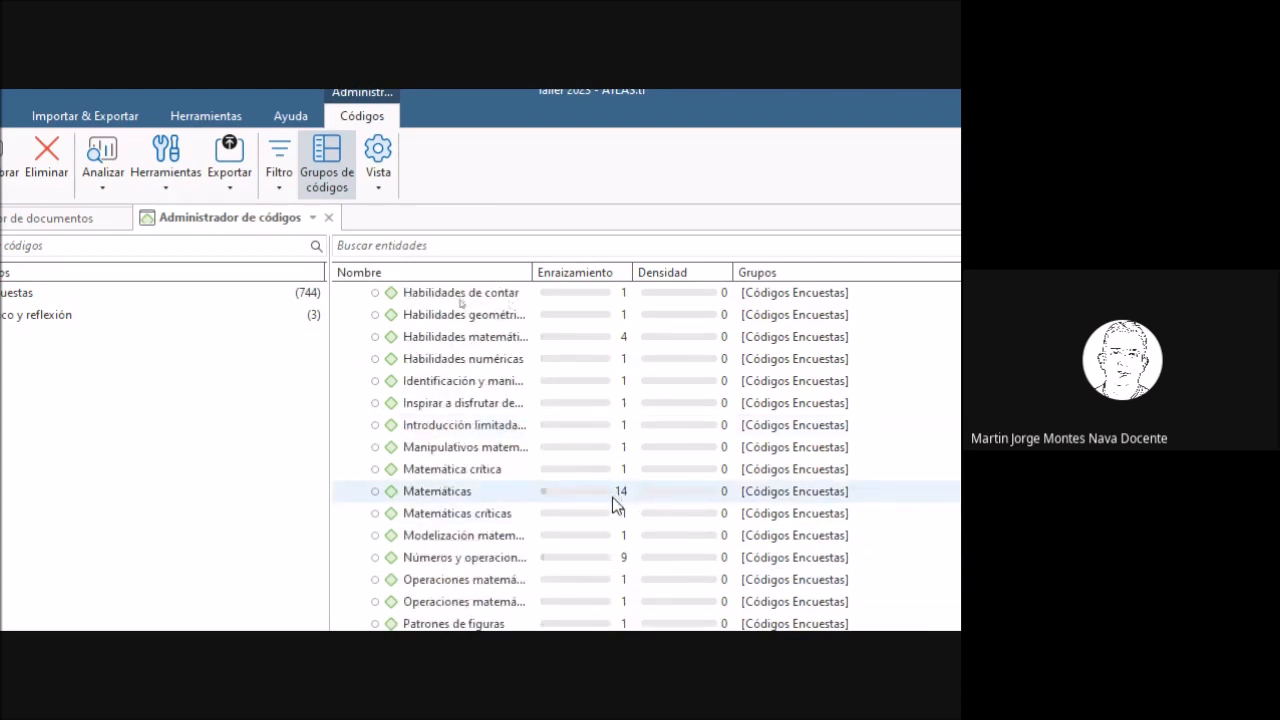
scroll(491, 512, "down", 2)
scroll(491, 528, "down", 2)
scroll(503, 449, "up", 13)
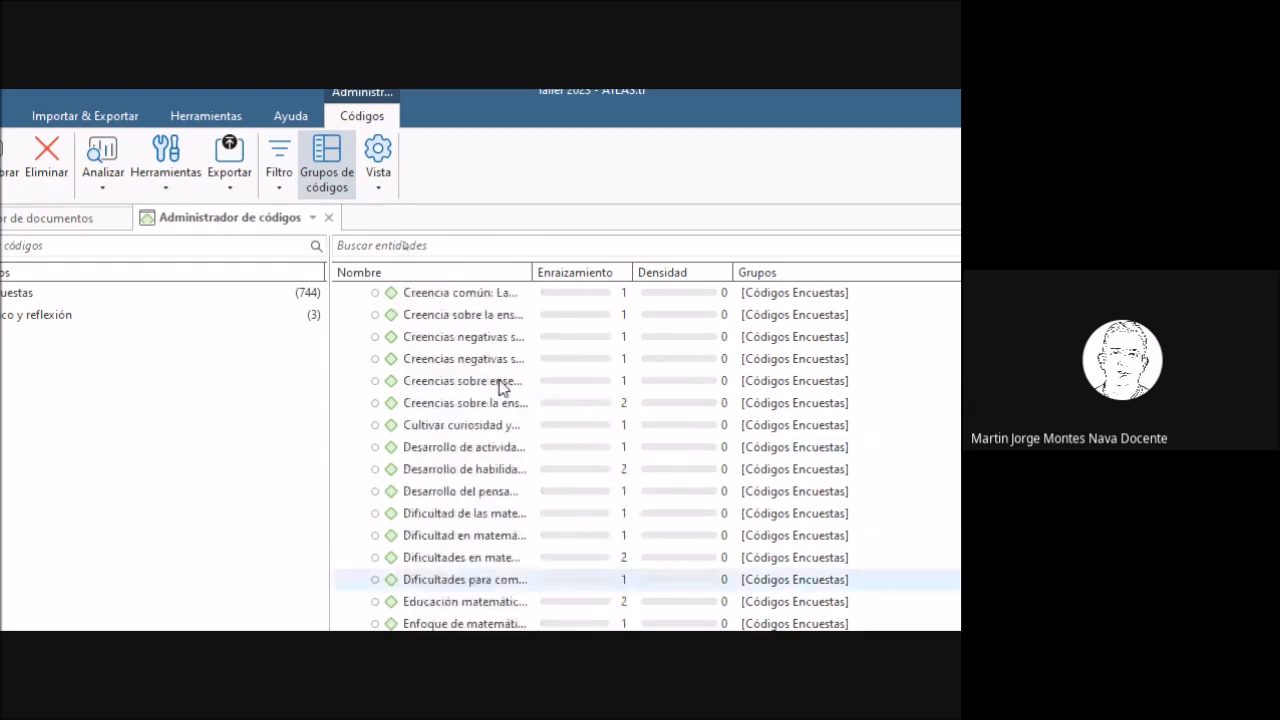
scroll(500, 388, "up", 8)
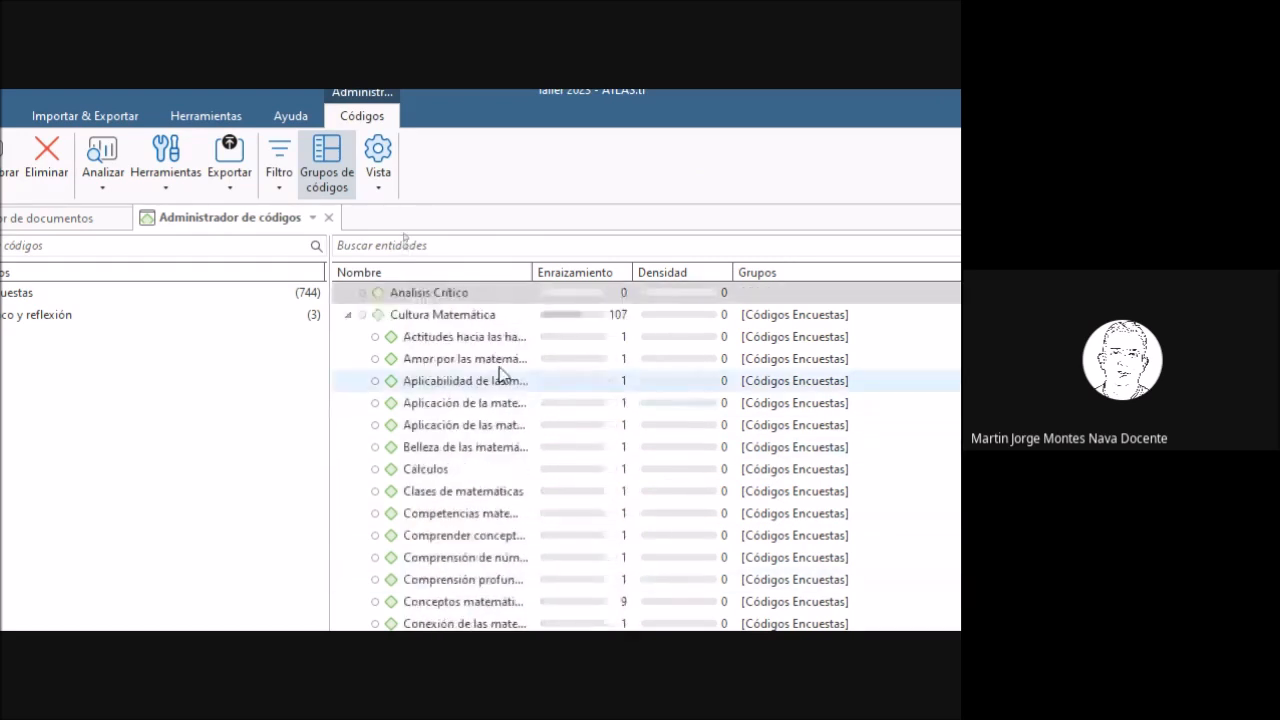
left_click(350, 314)
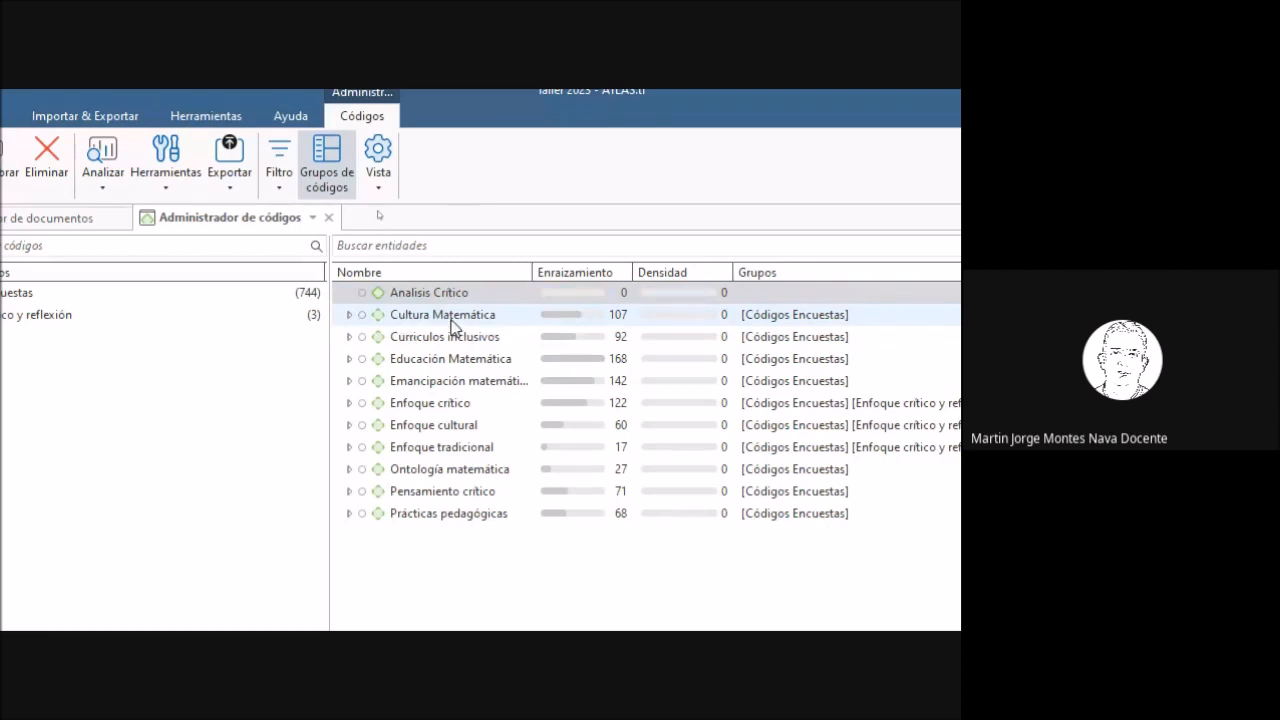
Step: Expand Cultura Matemática again and review its list of subcodes with their Enraizamiento values
left_click(349, 315)
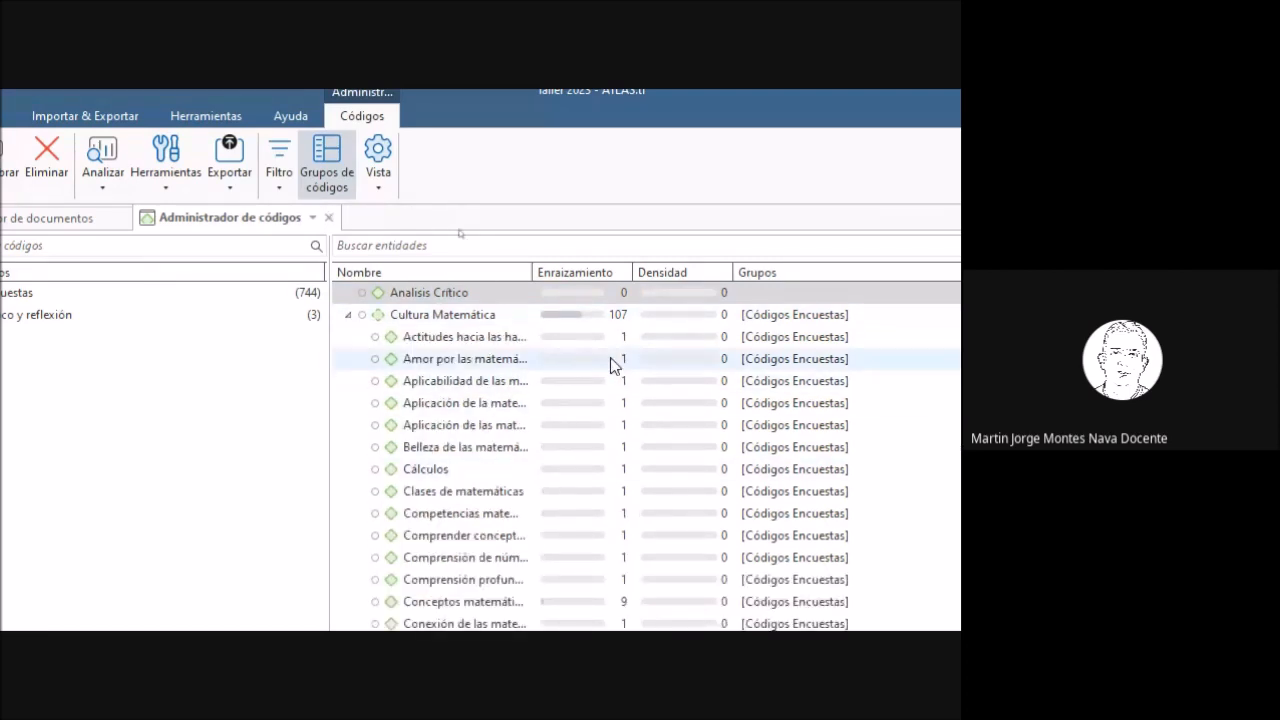
scroll(617, 355, "down", 9)
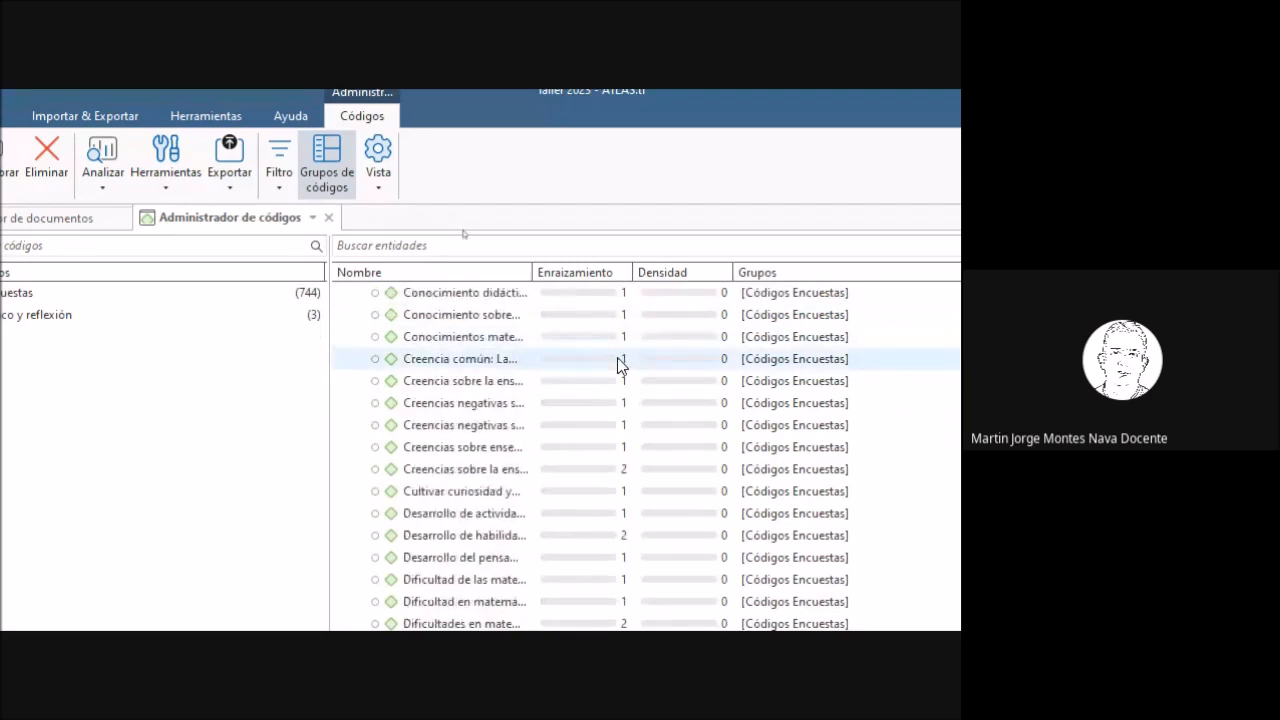
scroll(617, 364, "down", 5)
scroll(615, 366, "up", 11)
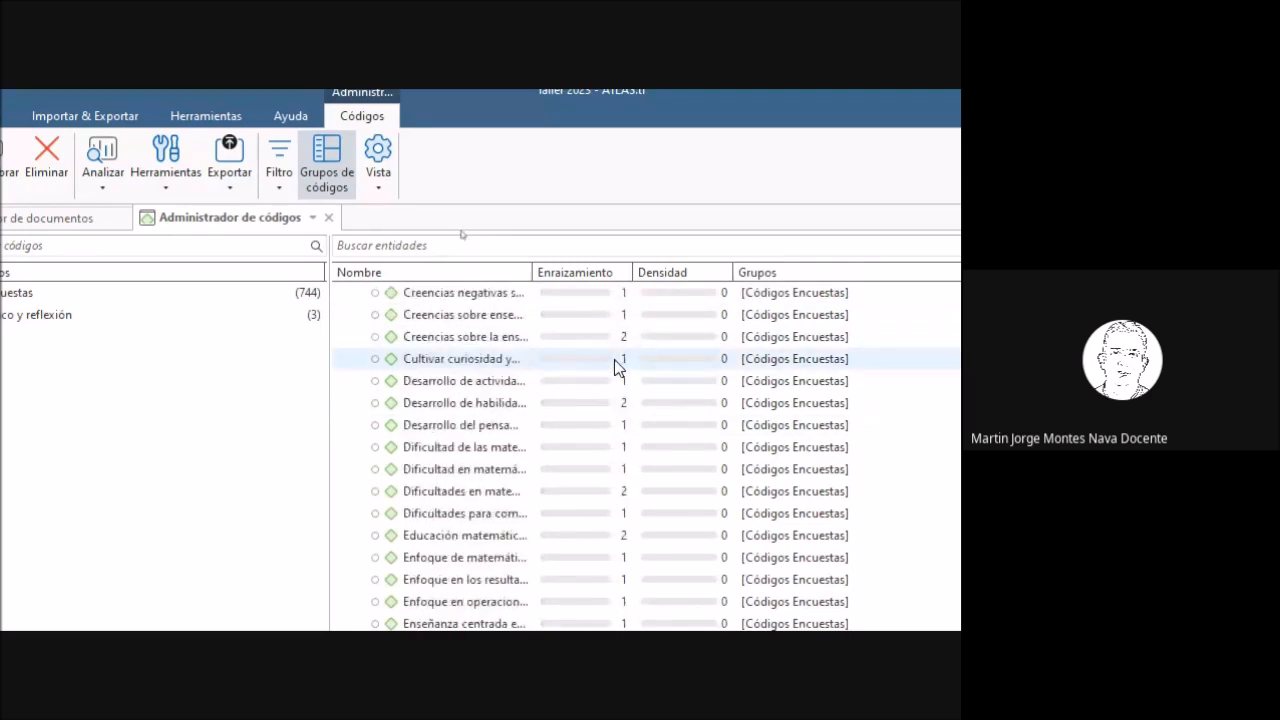
Step: Collapse Cultura Matemática and link the code Enfoque crítico to Pensamiento crítico with the relation "es causa de"
scroll(617, 366, "up", 2)
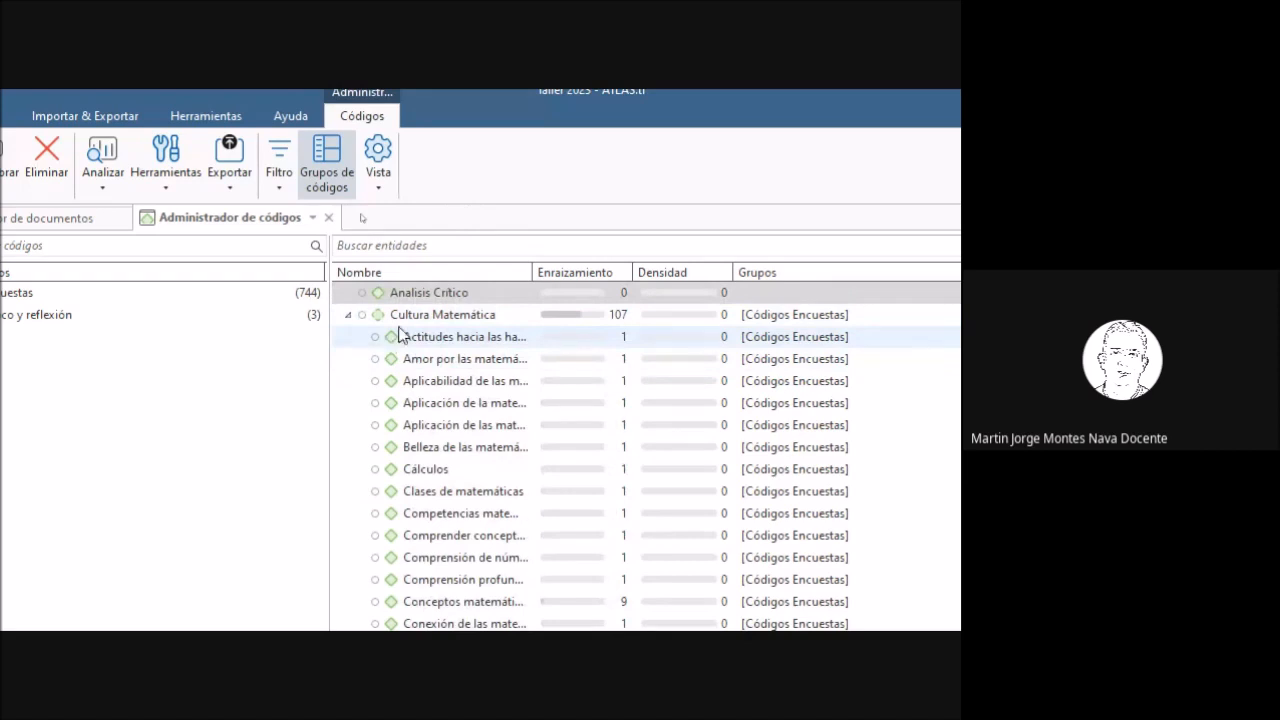
left_click(350, 316)
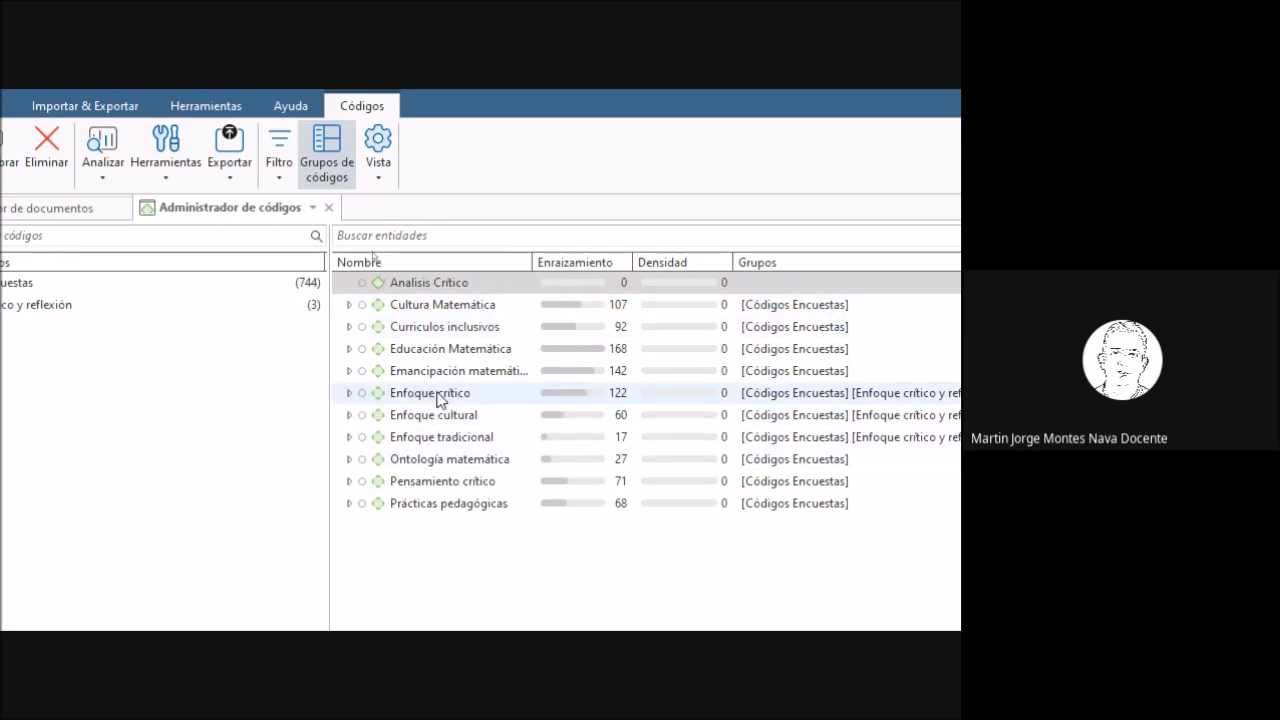
left_click_drag(438, 398, 437, 485)
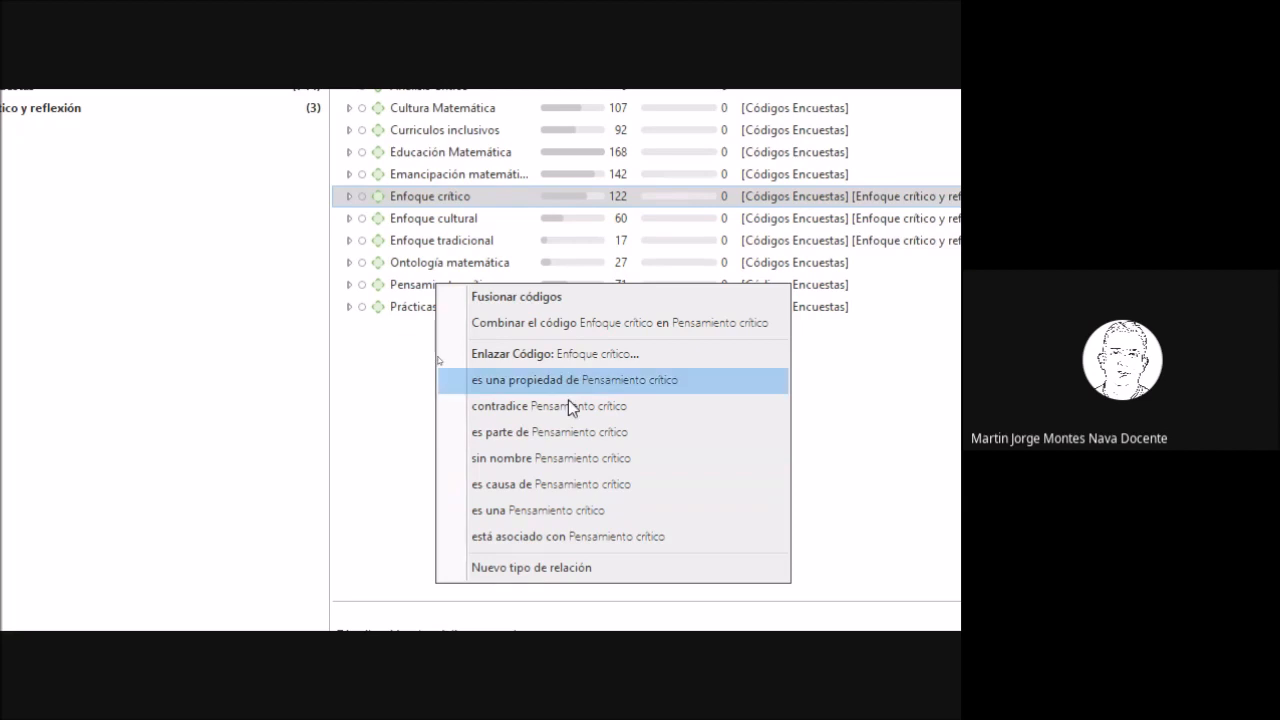
left_click(498, 484)
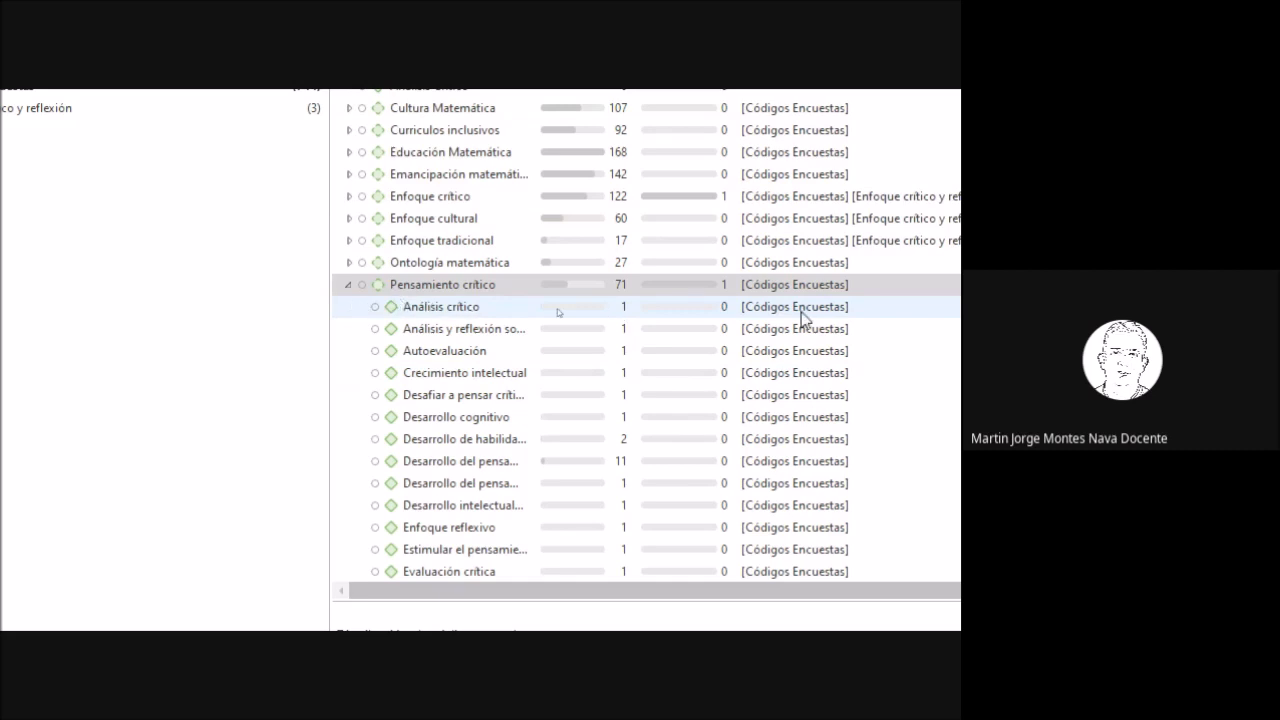
left_click(721, 287)
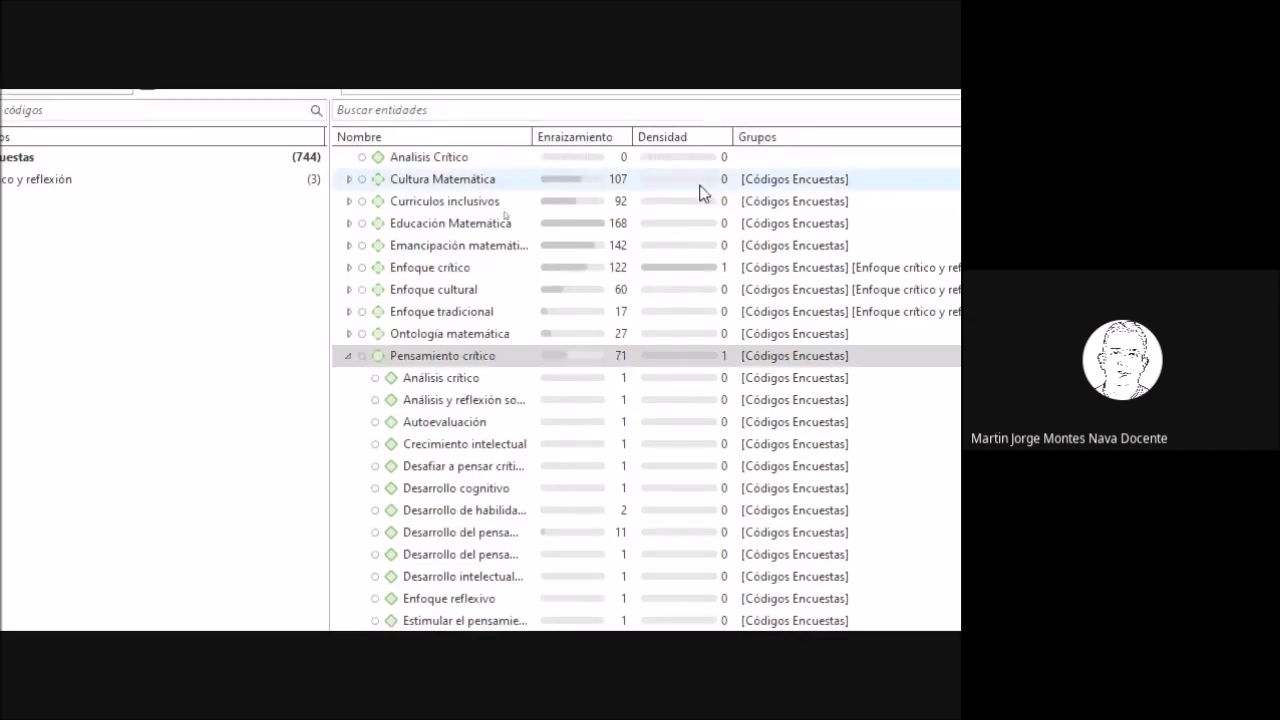
left_click(349, 356)
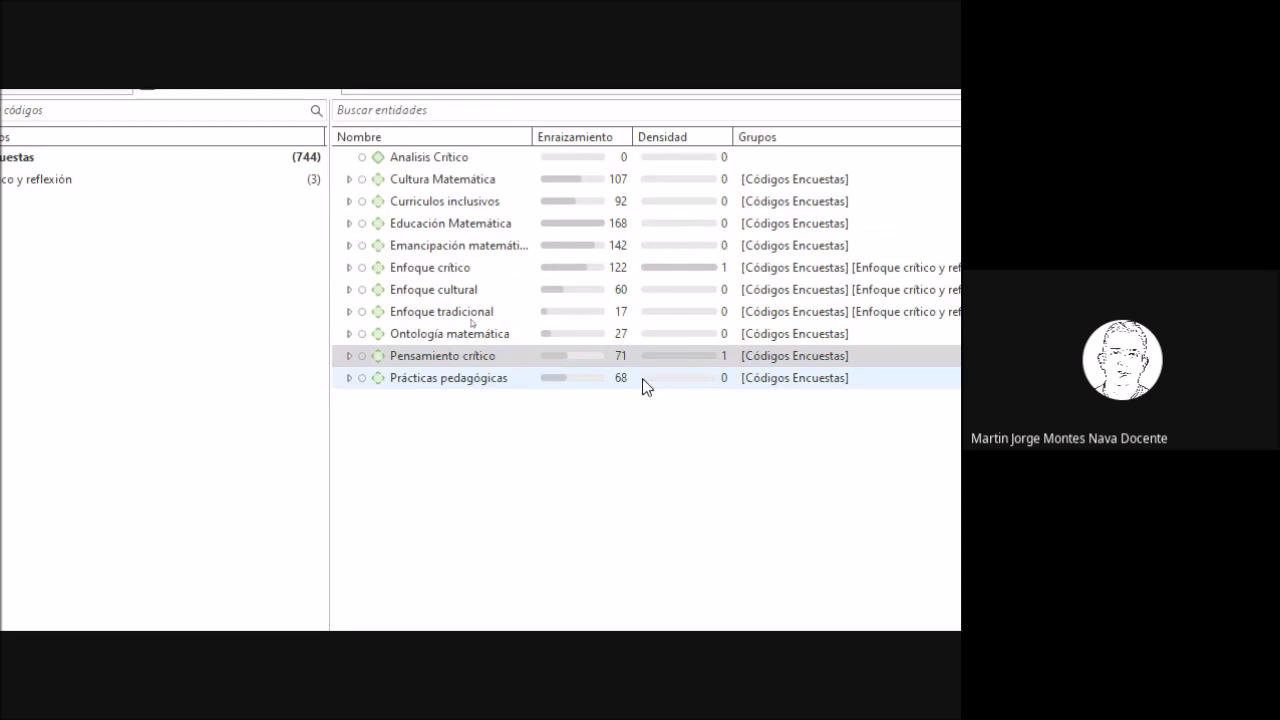
Step: Link the code Enfoque cultural to Pensamiento crítico with the relation "contradice" and collapse the Pensamiento crítico category
left_click(438, 360)
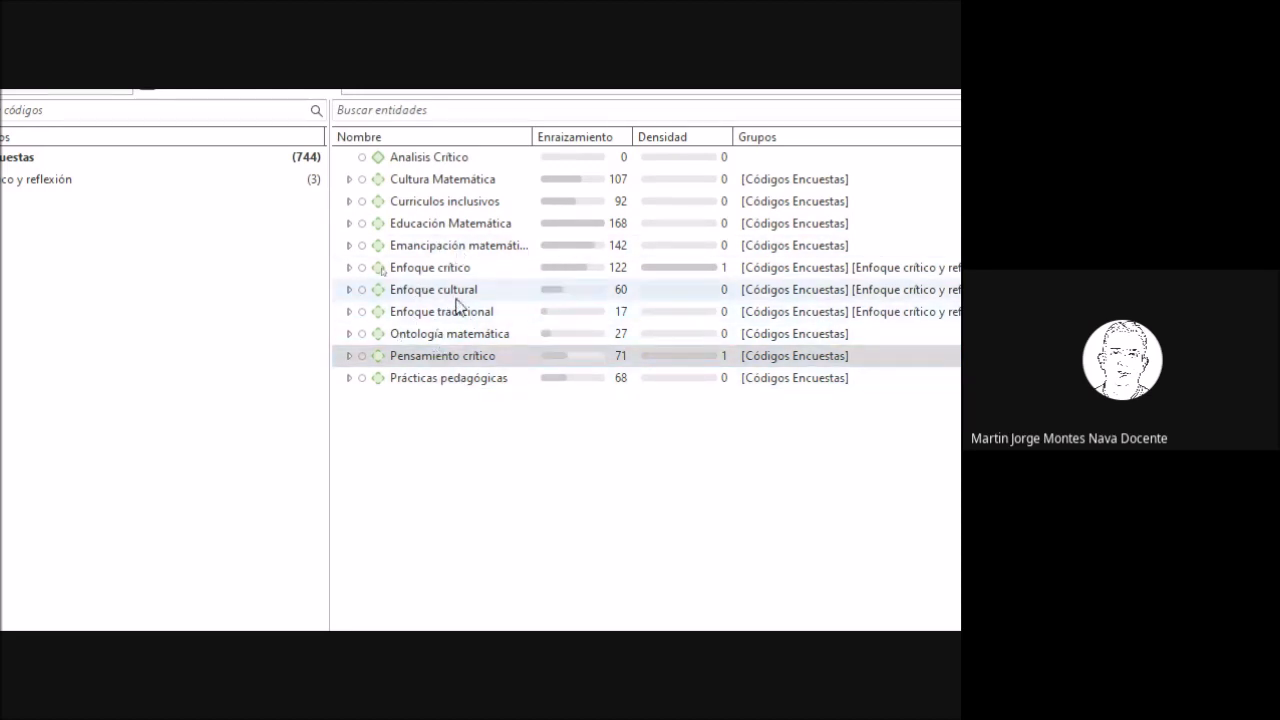
left_click_drag(432, 292, 441, 362)
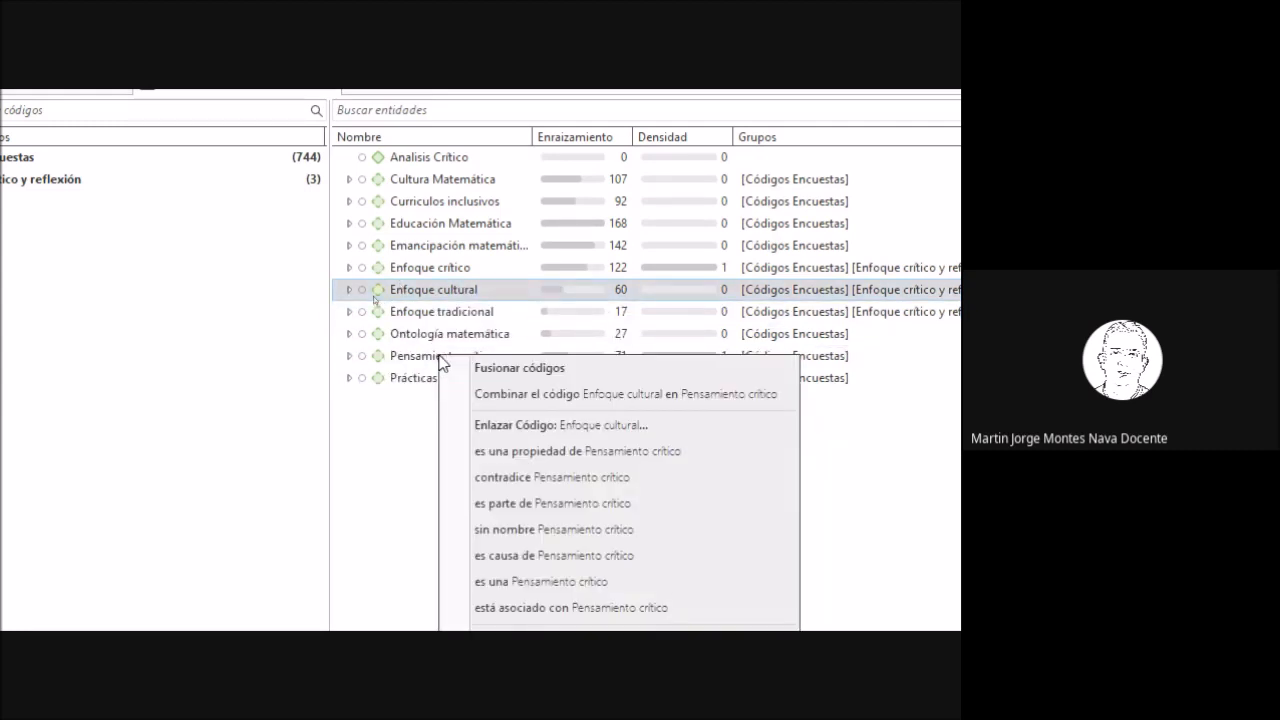
left_click(514, 477)
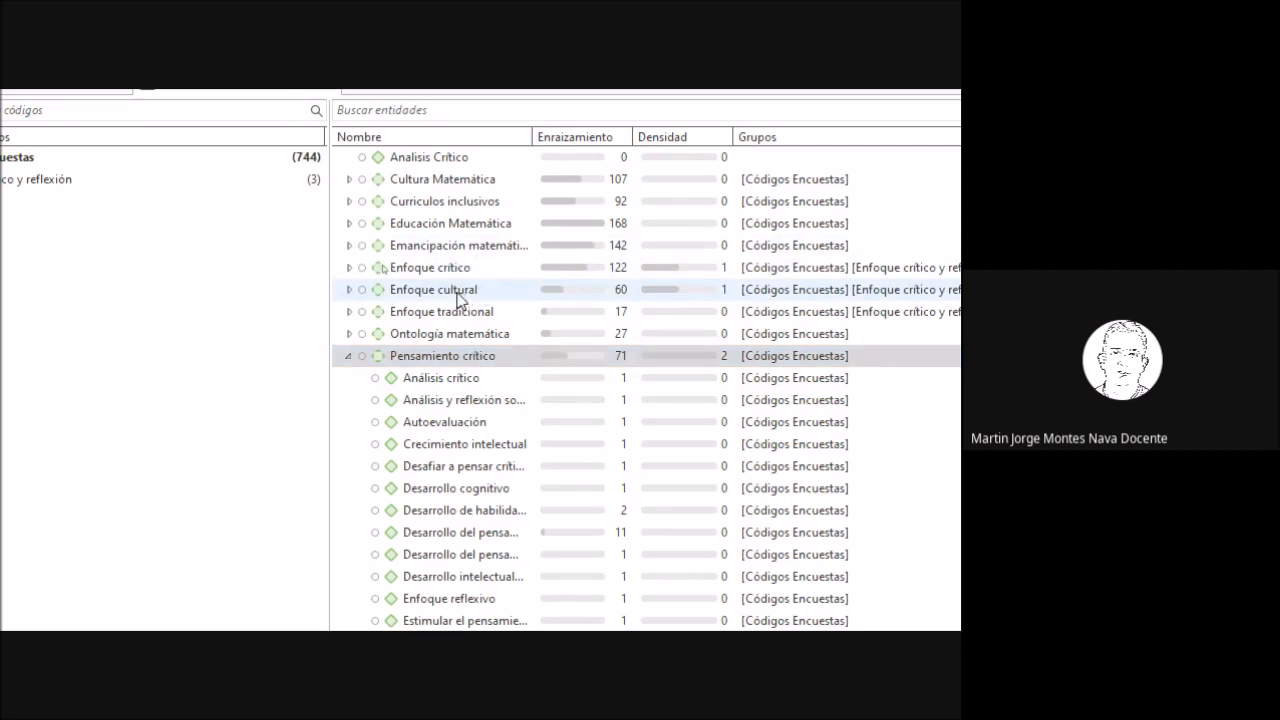
left_click(349, 357)
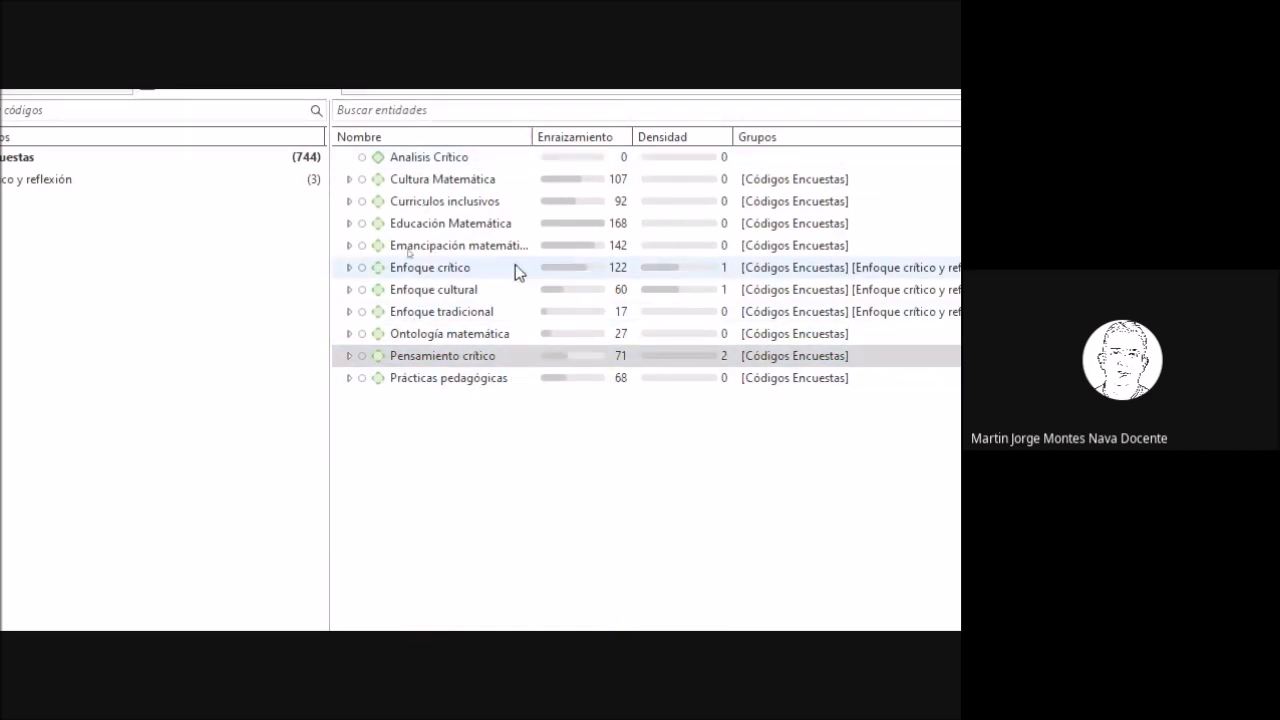
Step: Link the code Emancipación matemática to Cultura Matemática as "es una propiedad de" and collapse the Cultura Matemática category
left_click(452, 248)
left_click_drag(452, 250, 455, 190)
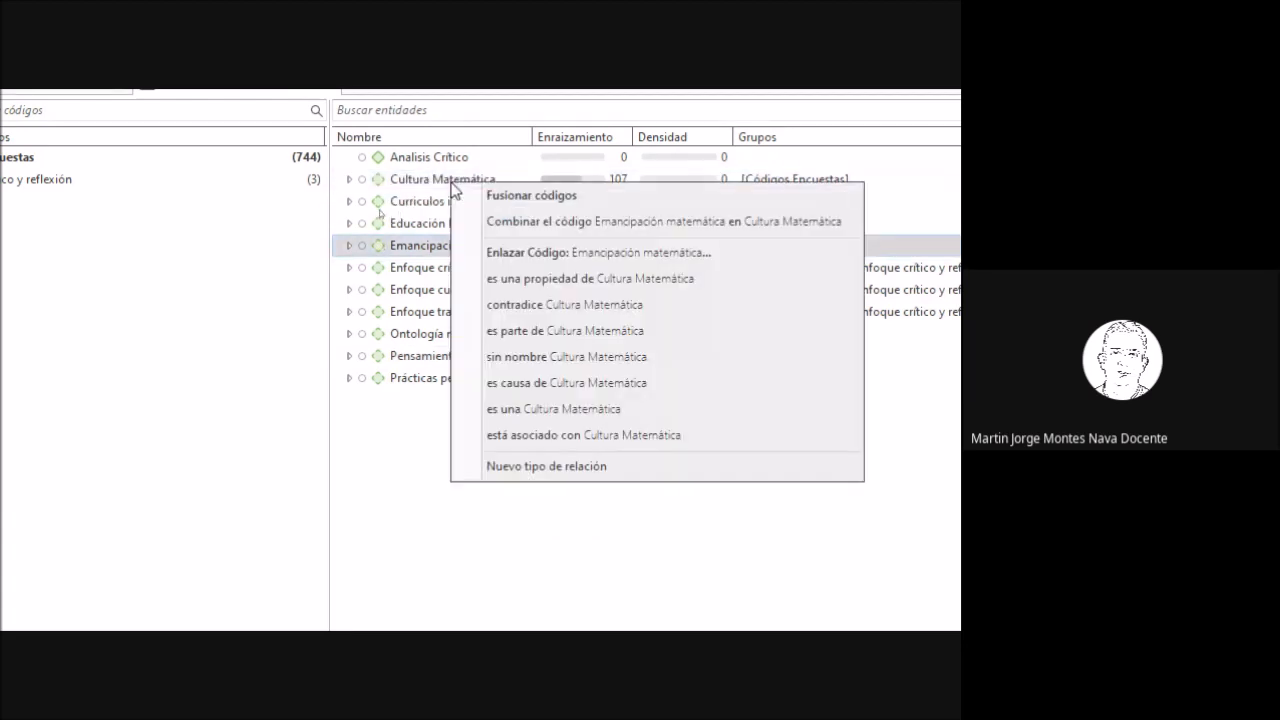
left_click(518, 281)
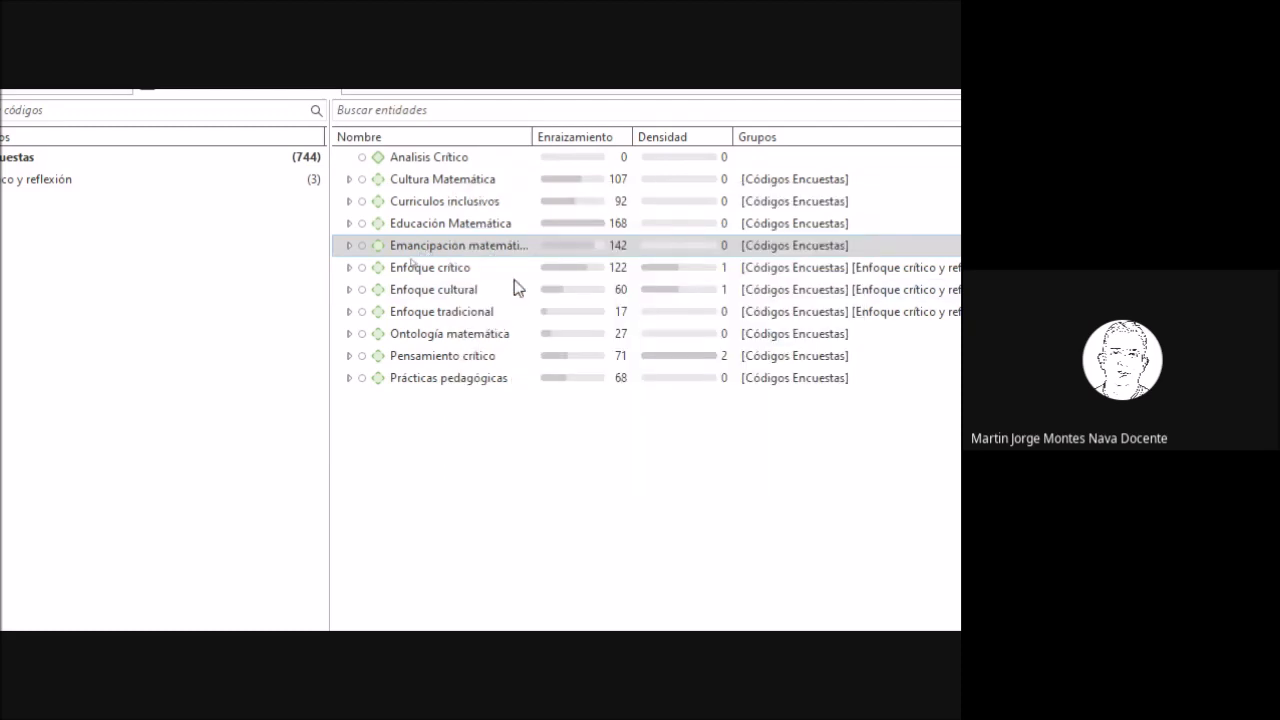
left_click(362, 179)
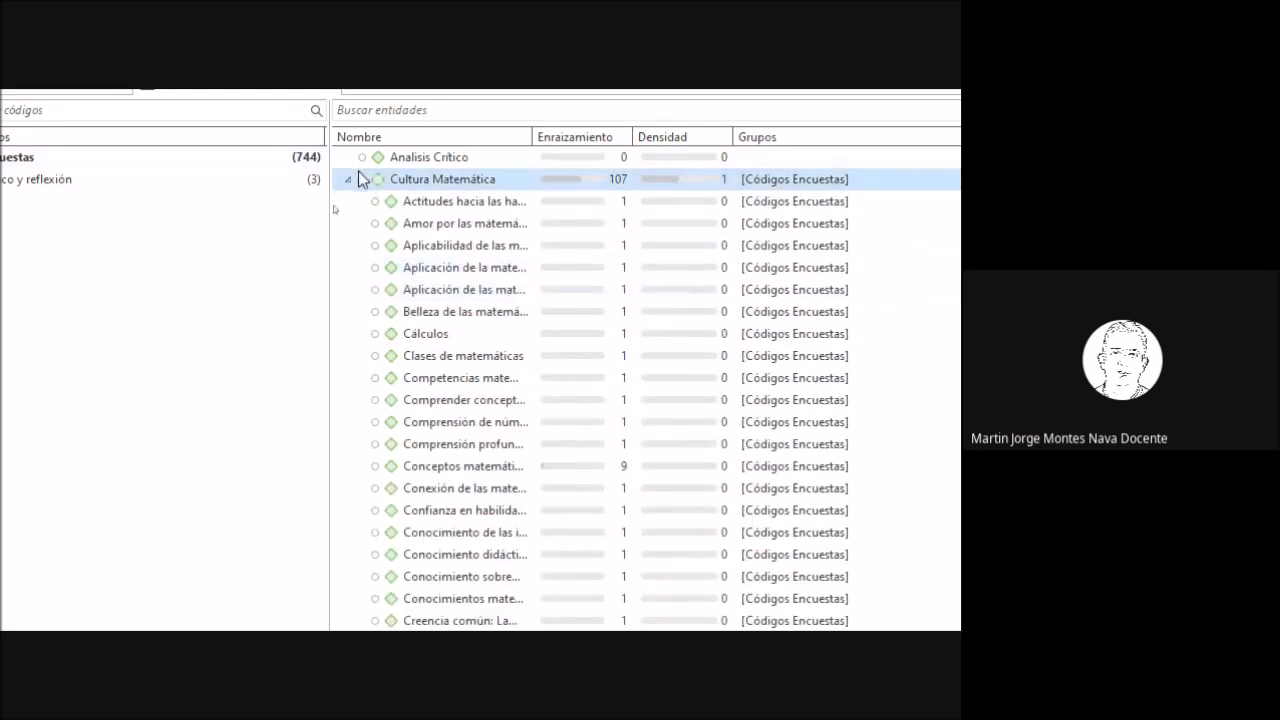
left_click(348, 179)
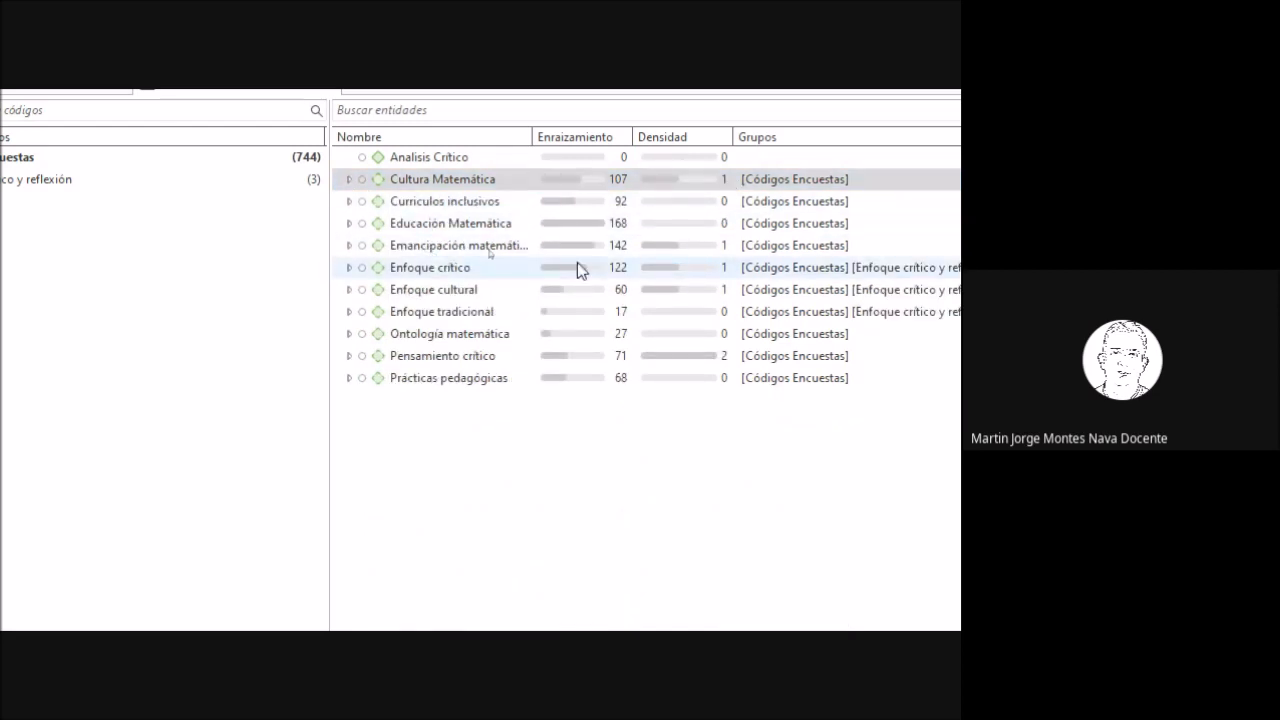
Step: Link the code Educación Matemática to Emancipación matemática as "es causa de" and collapse the Emancipación matemática category
left_click_drag(489, 229, 489, 248)
left_click(621, 447)
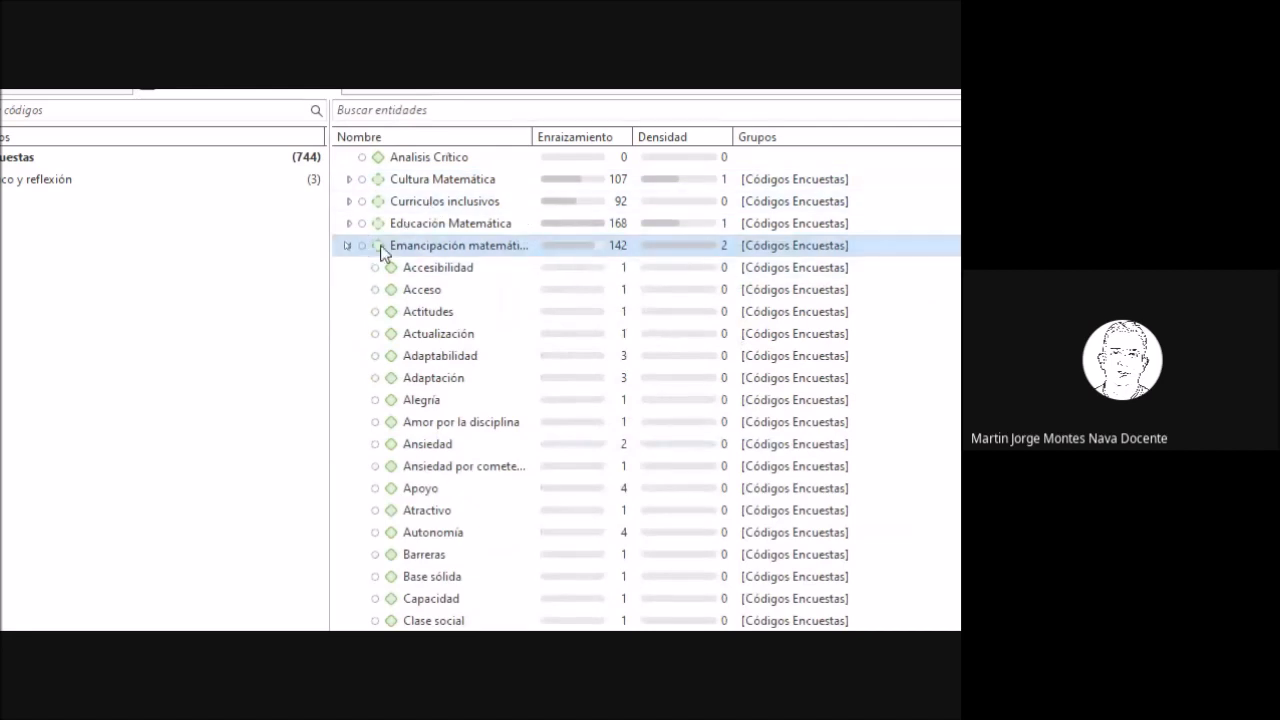
left_click(347, 244)
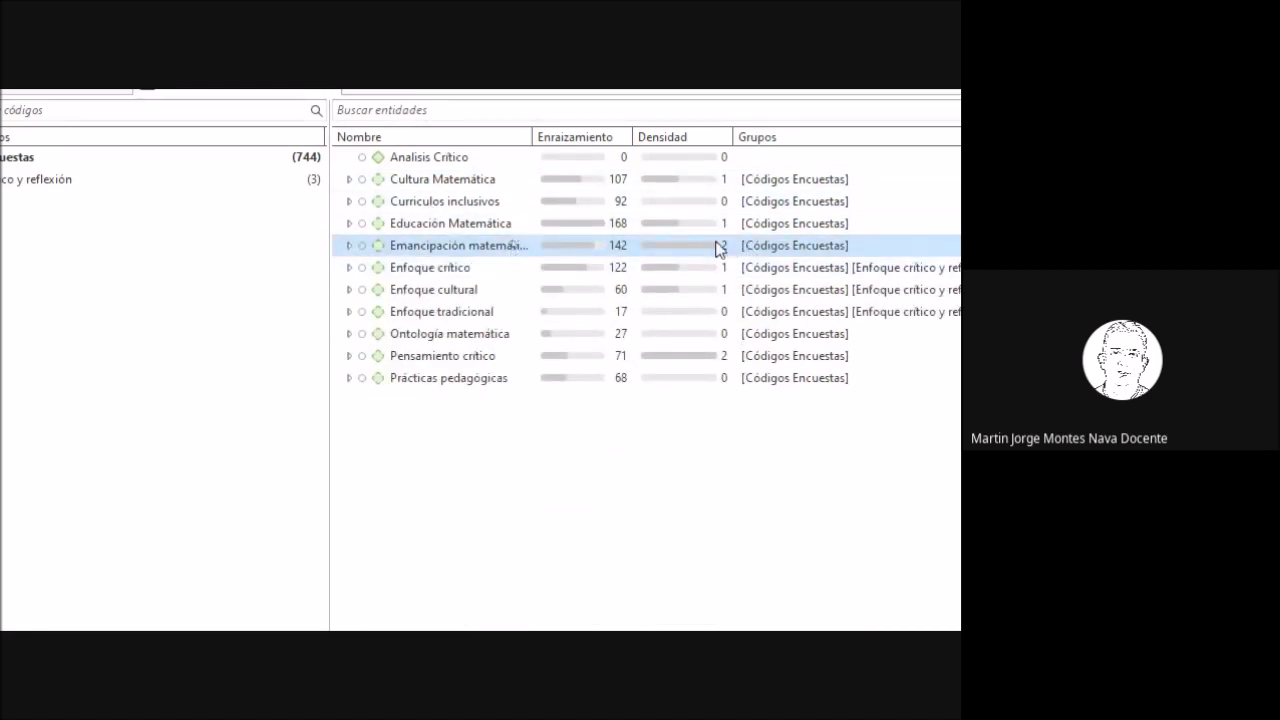
Step: Link the code Prácticas pedagógicas to Emancipación matemática with the relation "es parte de" and collapse the category again
left_click_drag(455, 386, 467, 250)
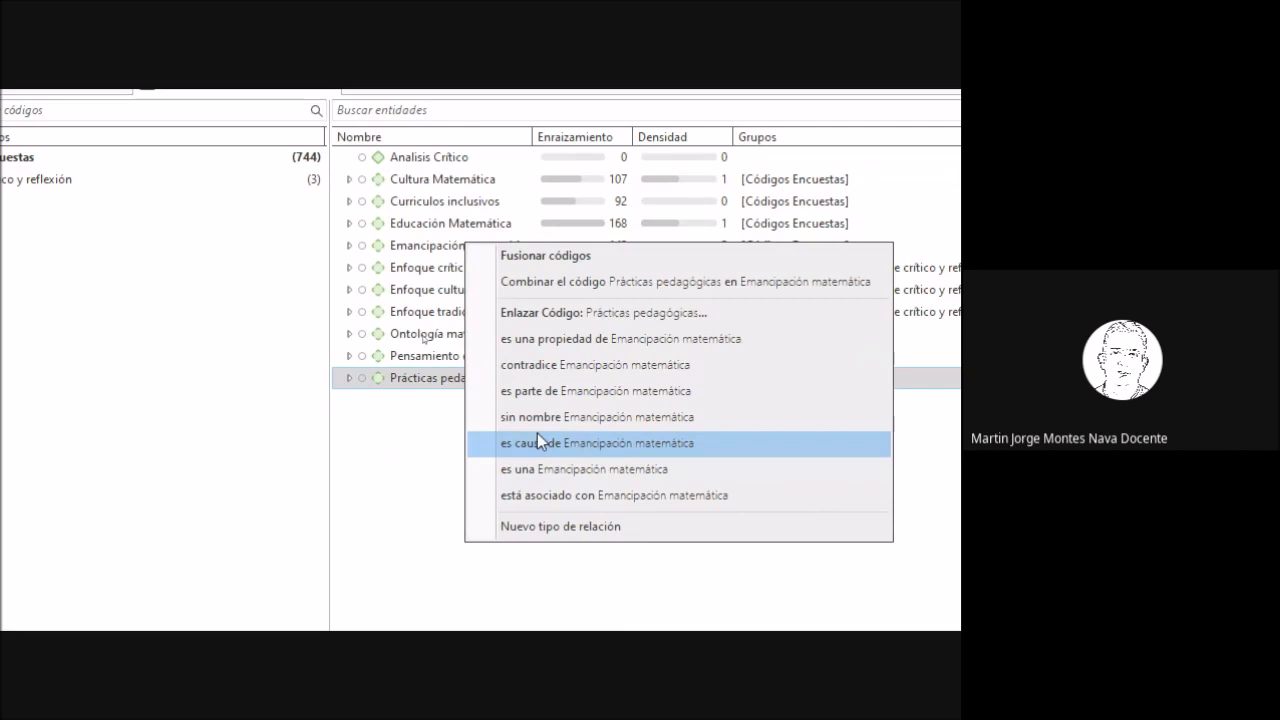
left_click(559, 393)
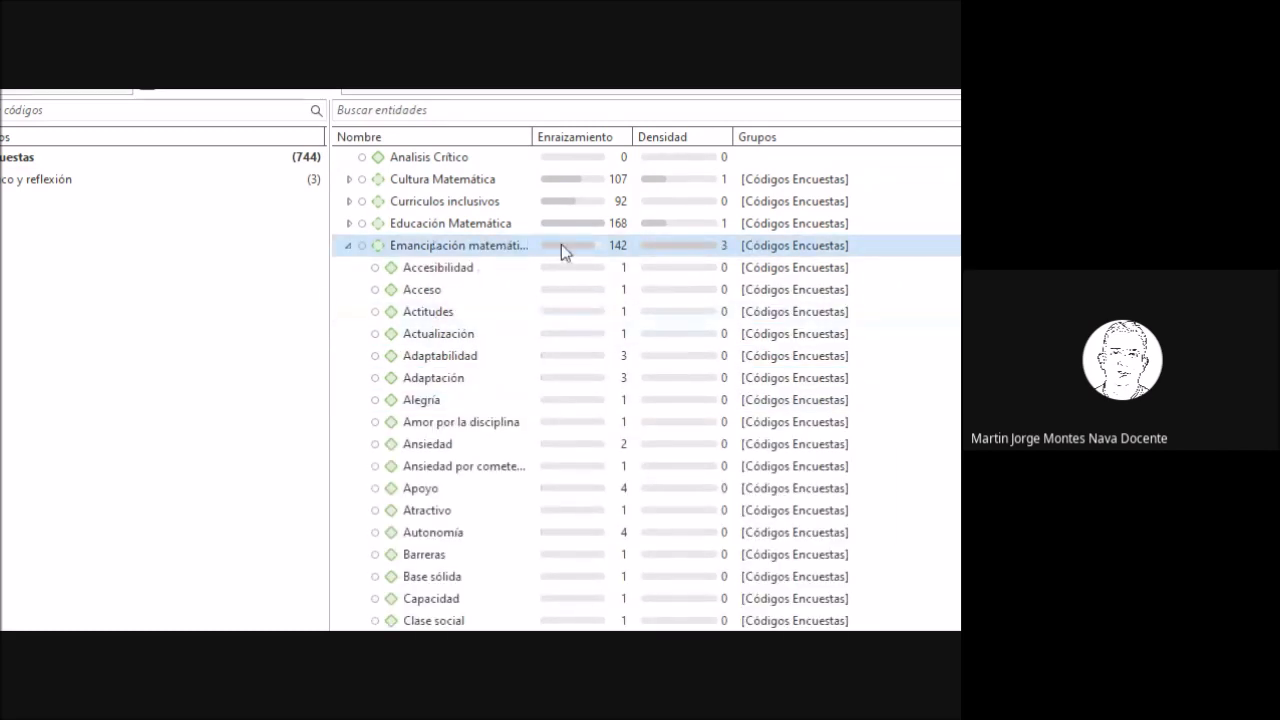
left_click(347, 245)
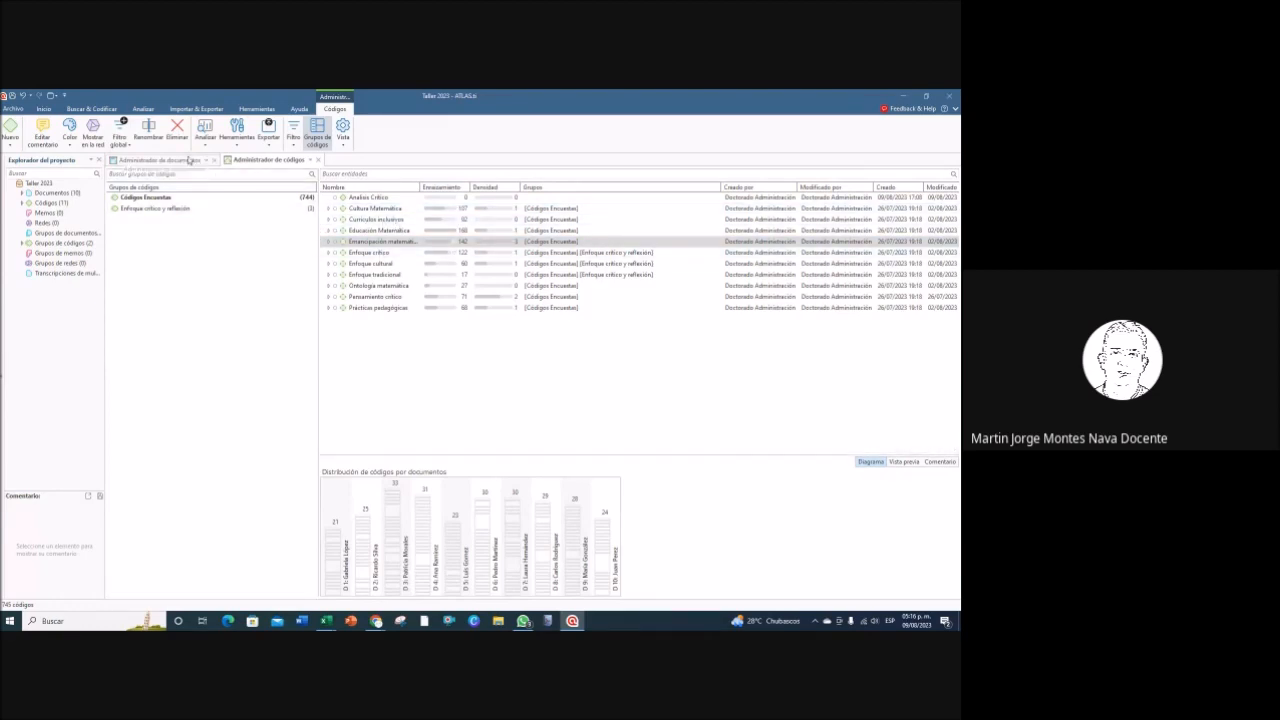
Step: View the project's document list, return to the code manager and dismiss the chat notification
left_click(186, 163)
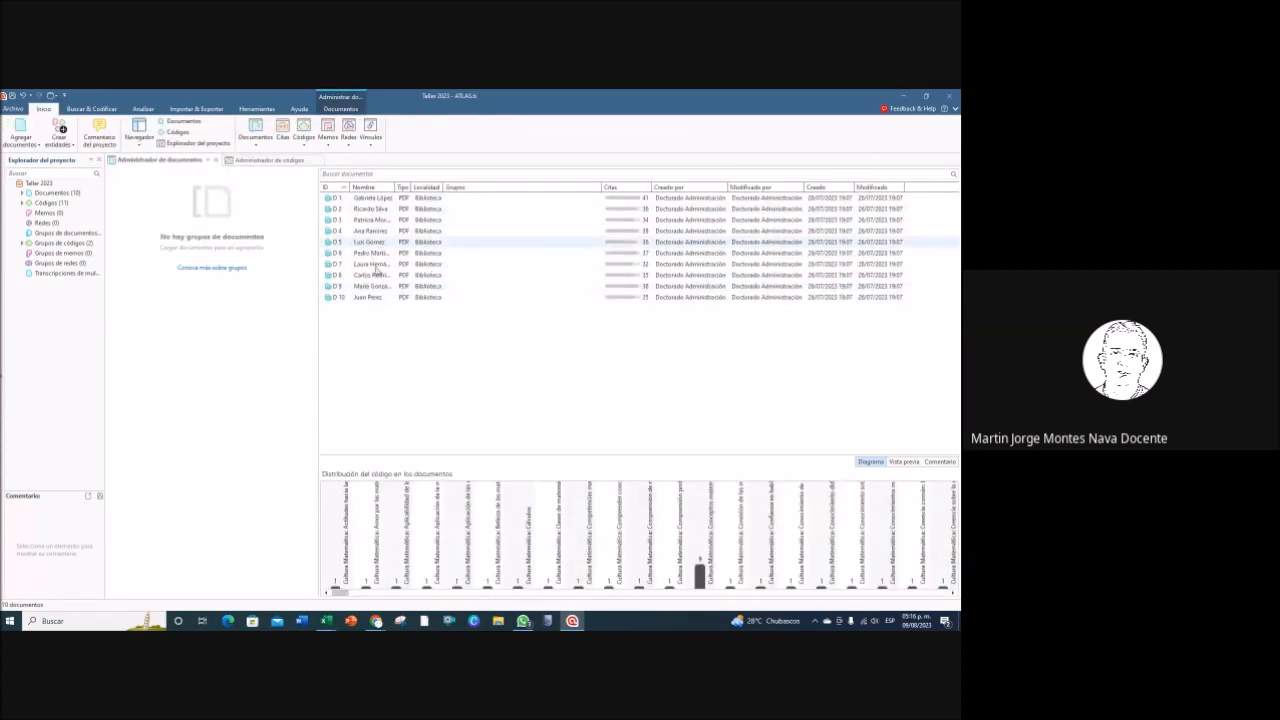
left_click(263, 160)
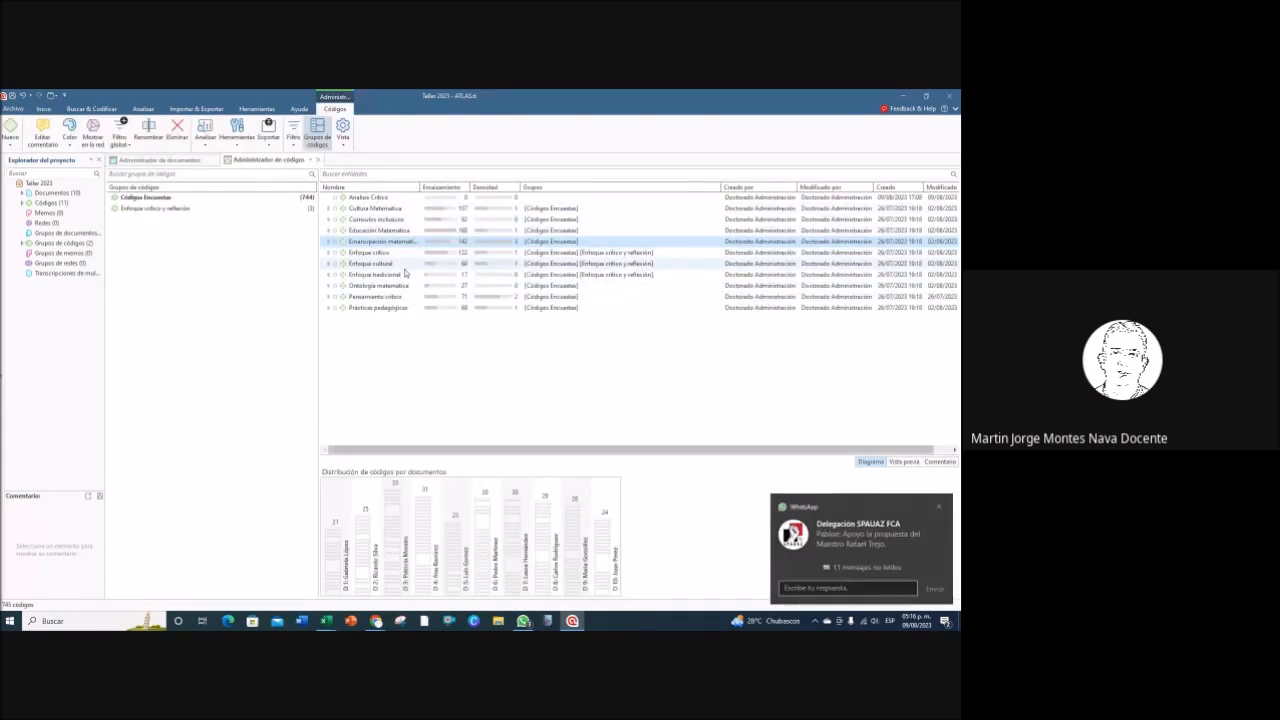
left_click(939, 507)
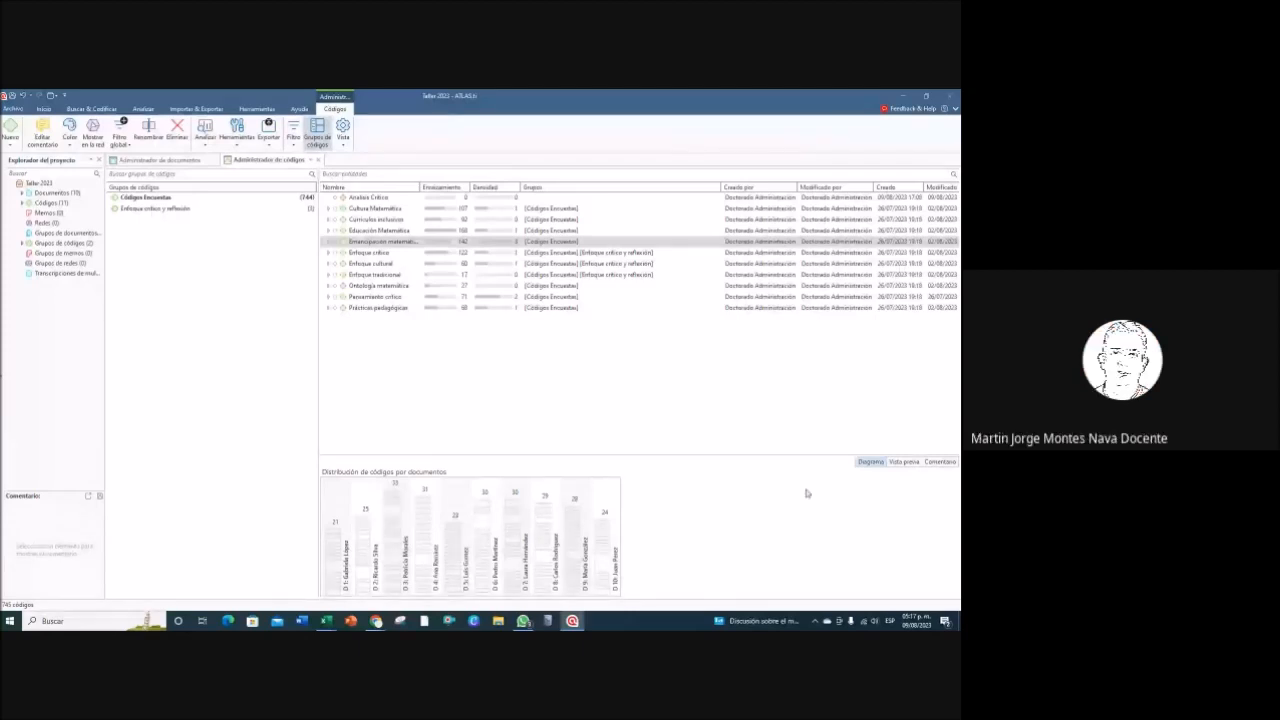
Step: Display the Emancipación matemática code in a network view
mouse_move(757, 450)
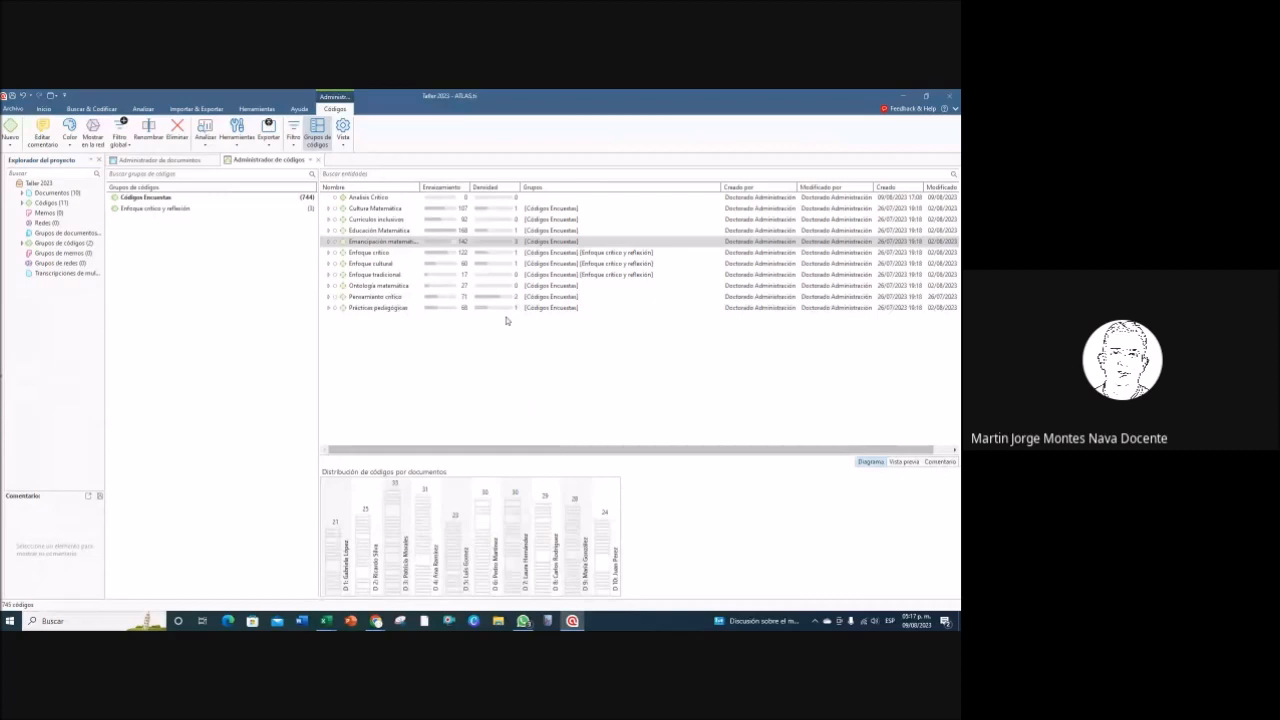
right_click(392, 243)
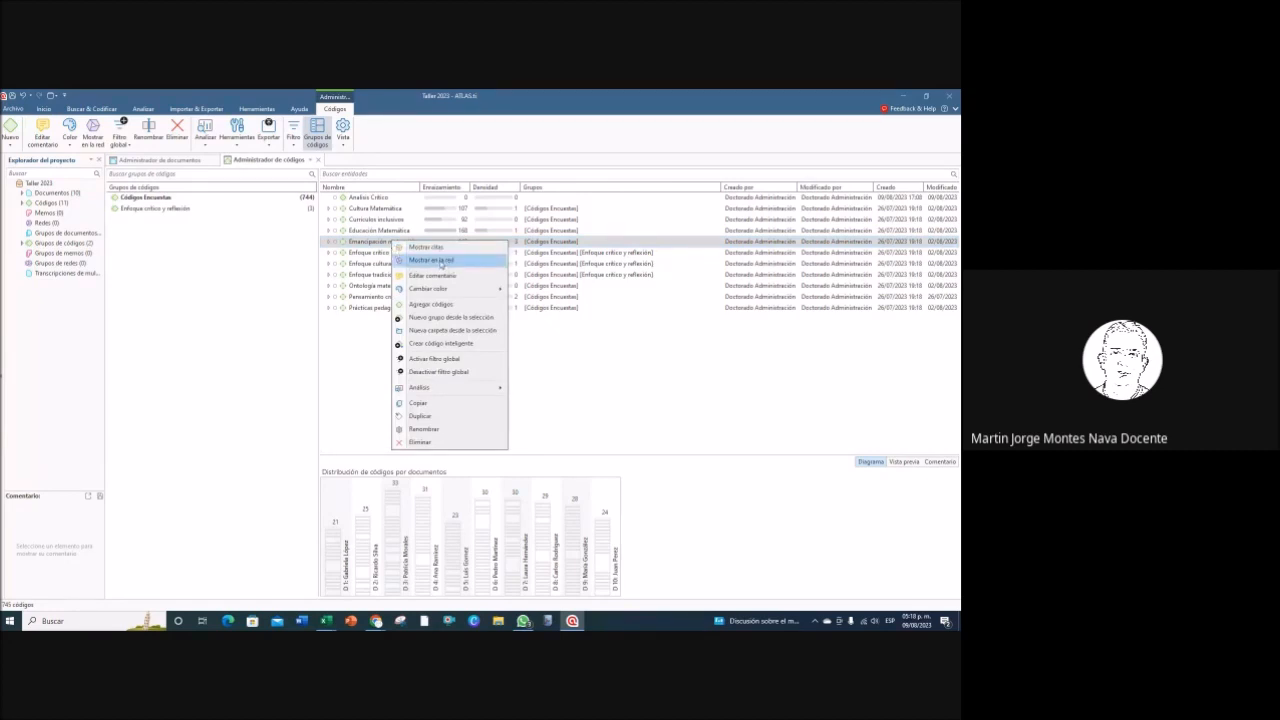
left_click(438, 263)
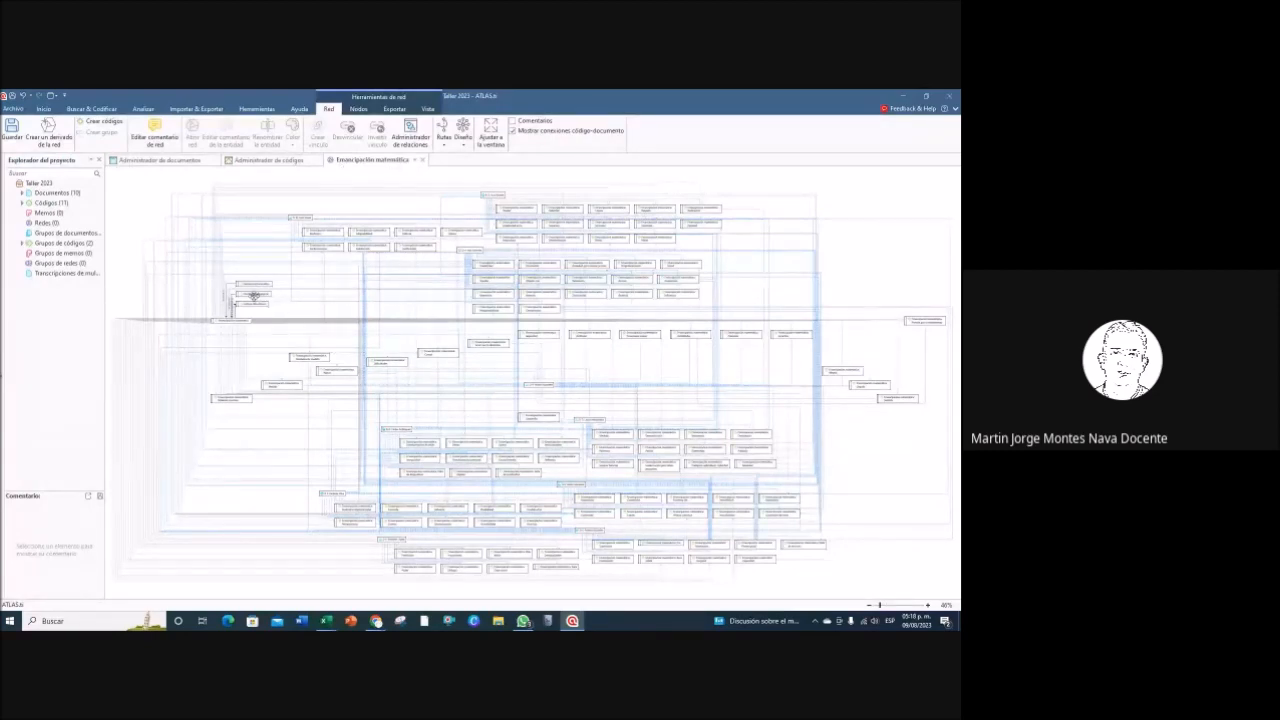
Step: Examine the category links around Emancipación matemática in the network and shift the Educación Matemática node slightly to the right
scroll(254, 296, "up", 5)
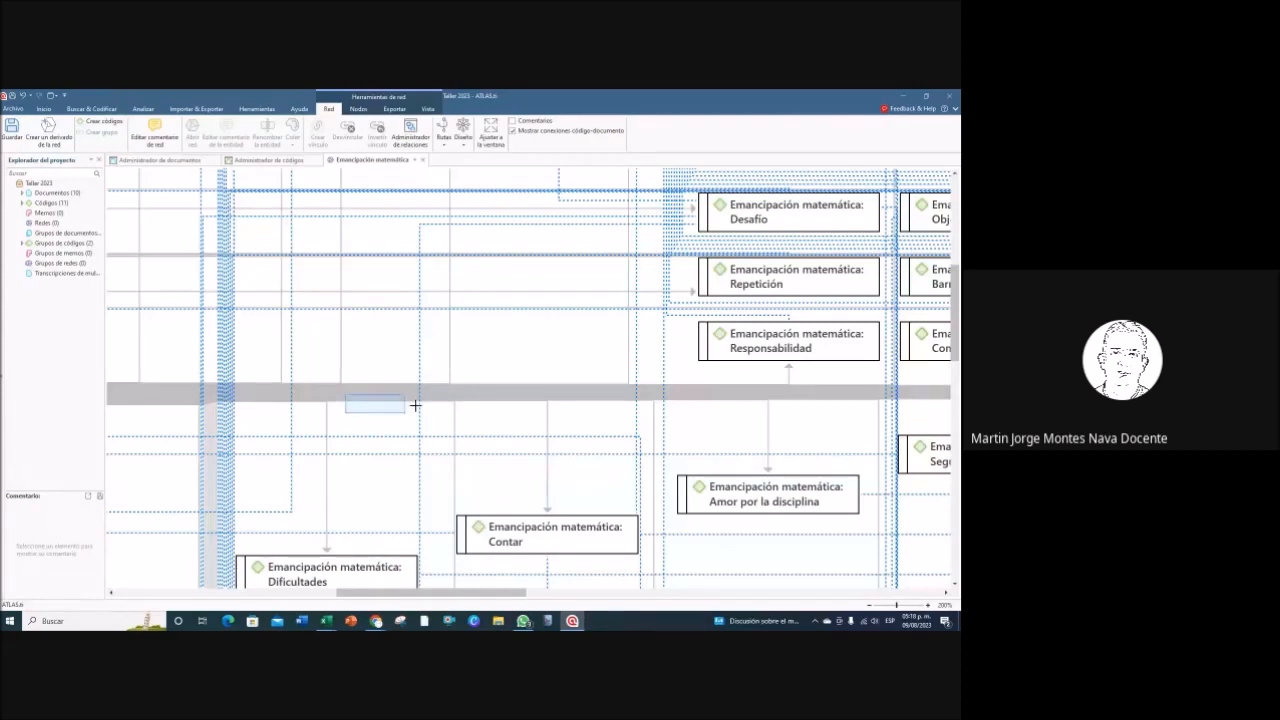
scroll(408, 423, "down", 2)
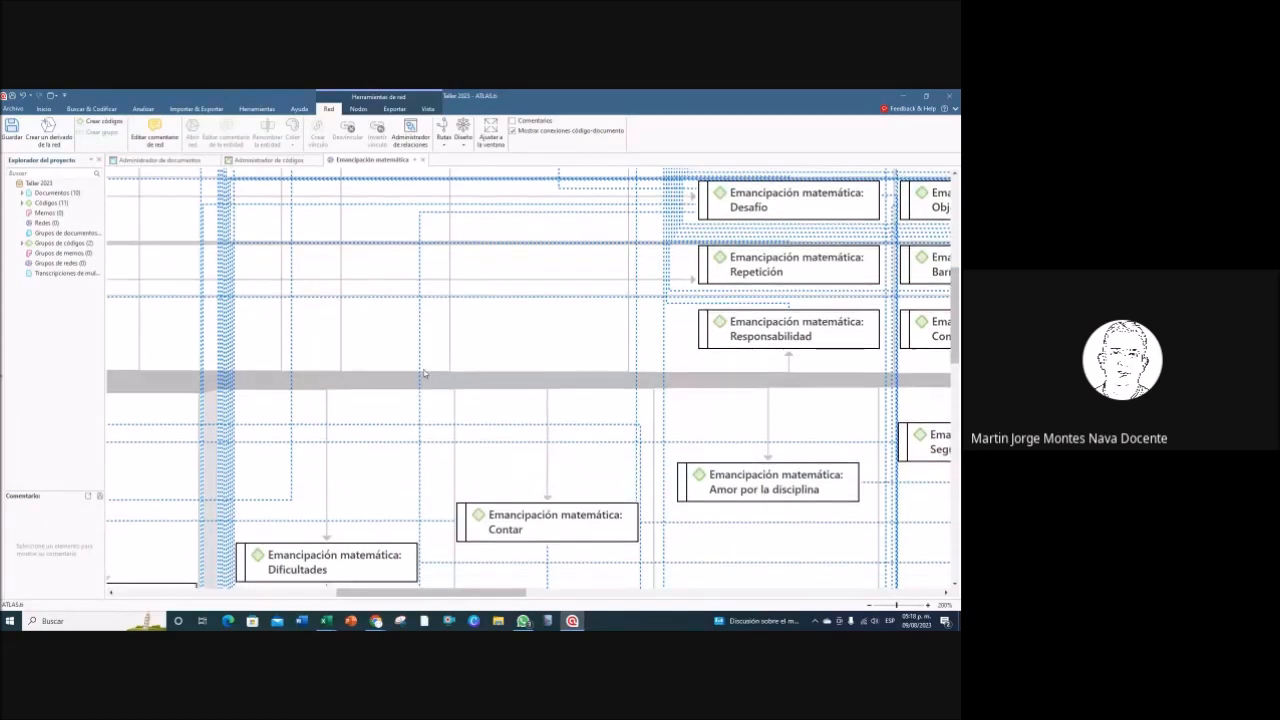
left_click_drag(427, 592, 229, 595)
scroll(440, 405, "up", 2)
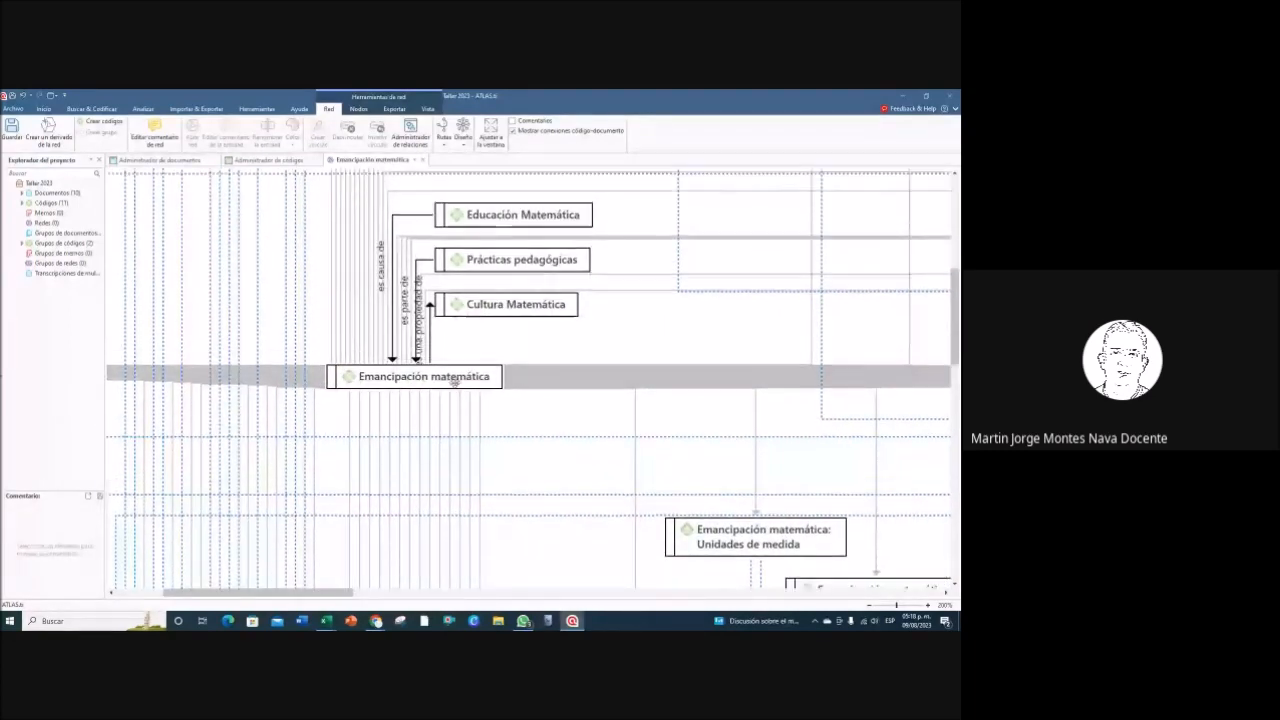
scroll(456, 387, "up", 4)
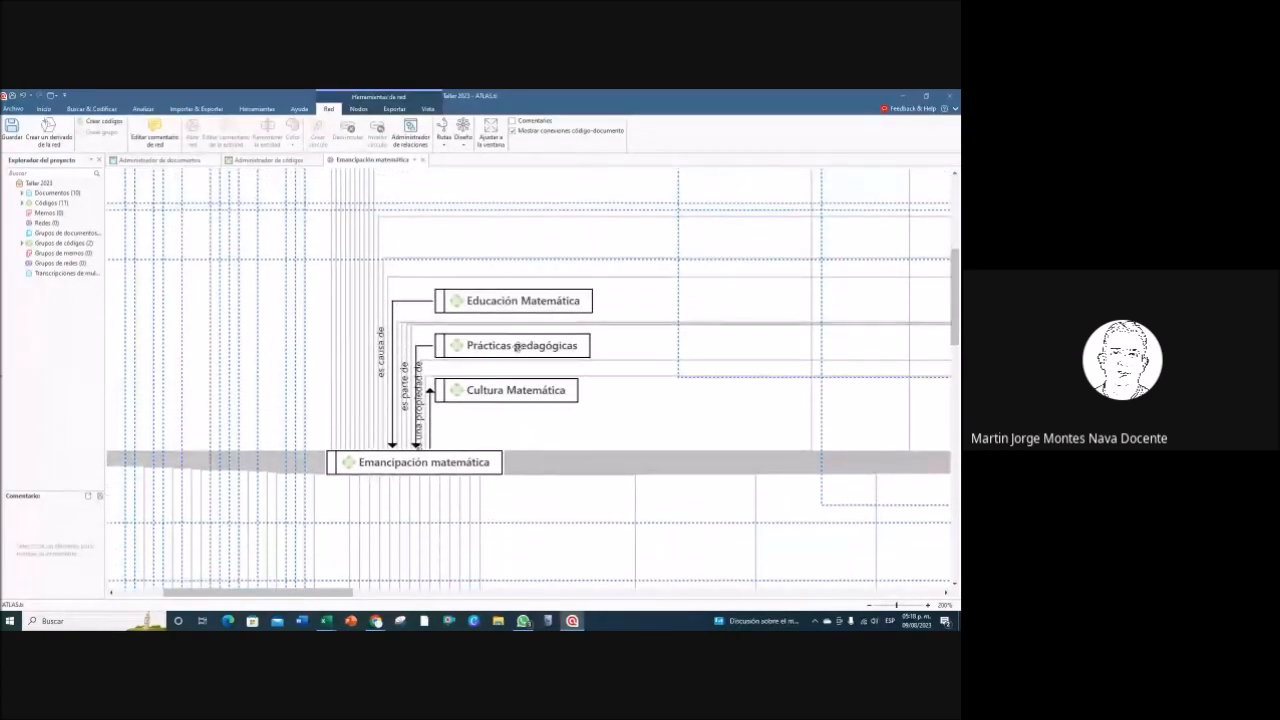
left_click_drag(484, 303, 497, 302)
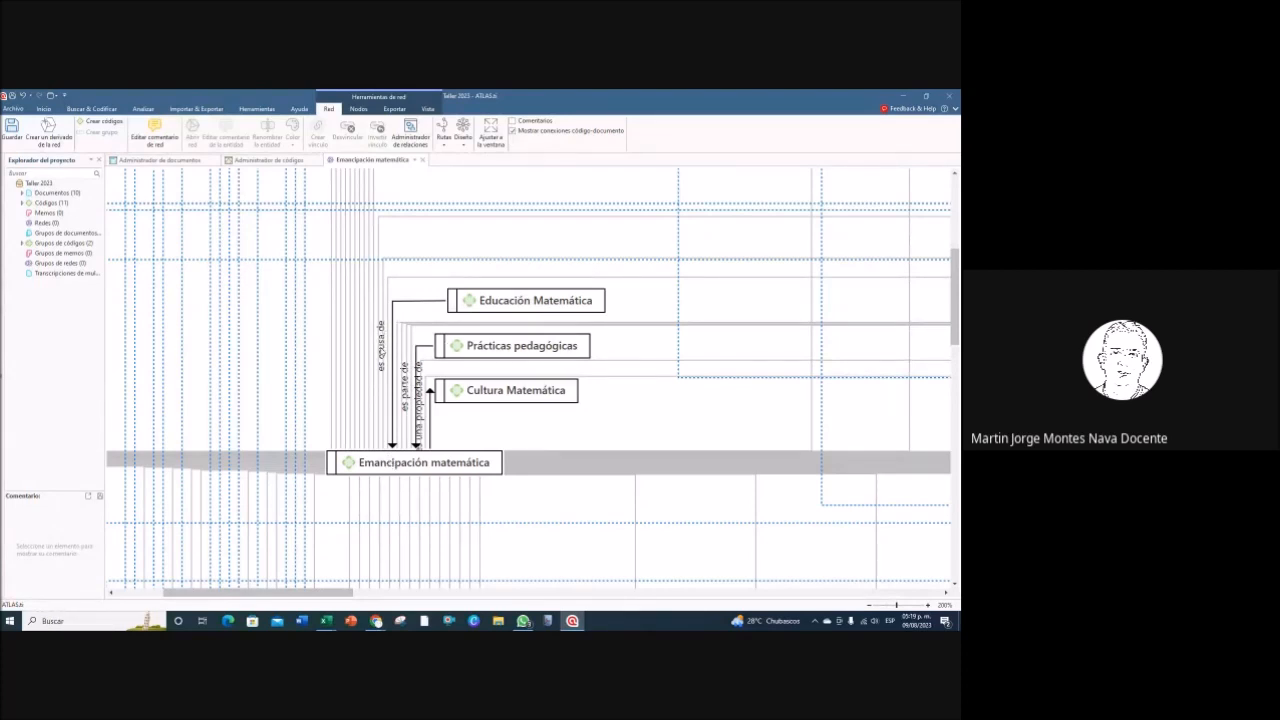
scroll(381, 352, "up", 5)
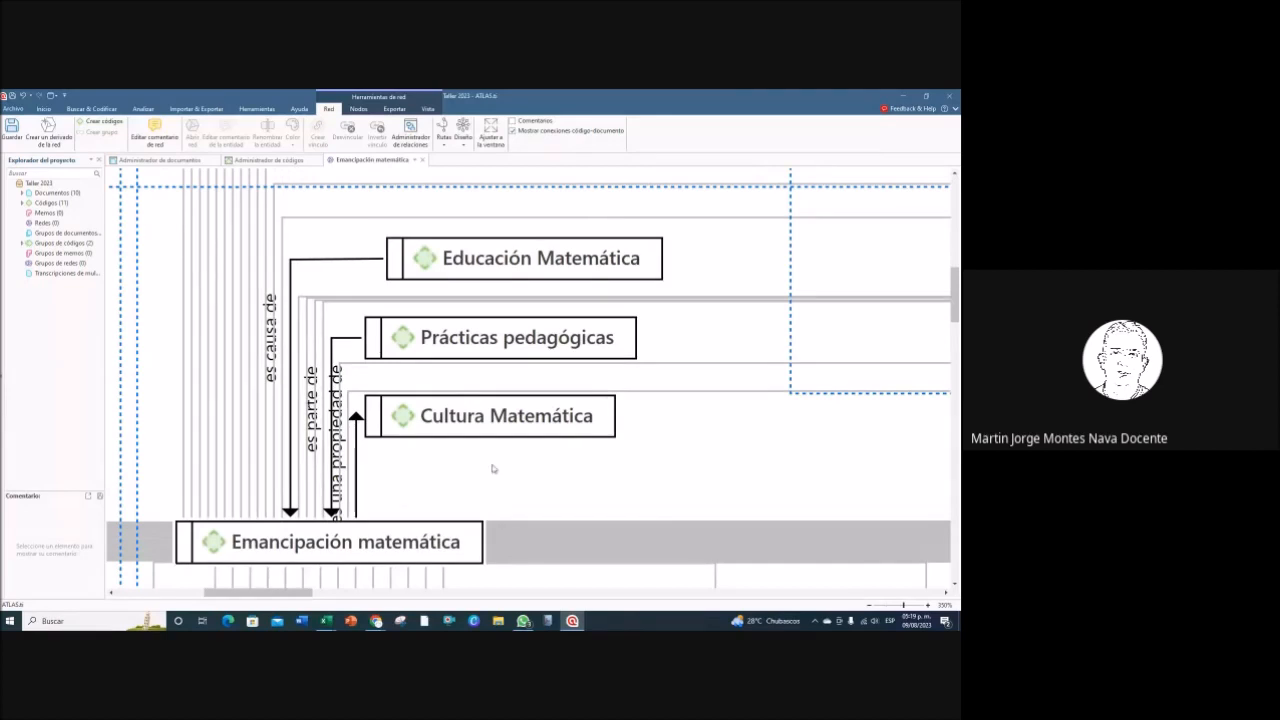
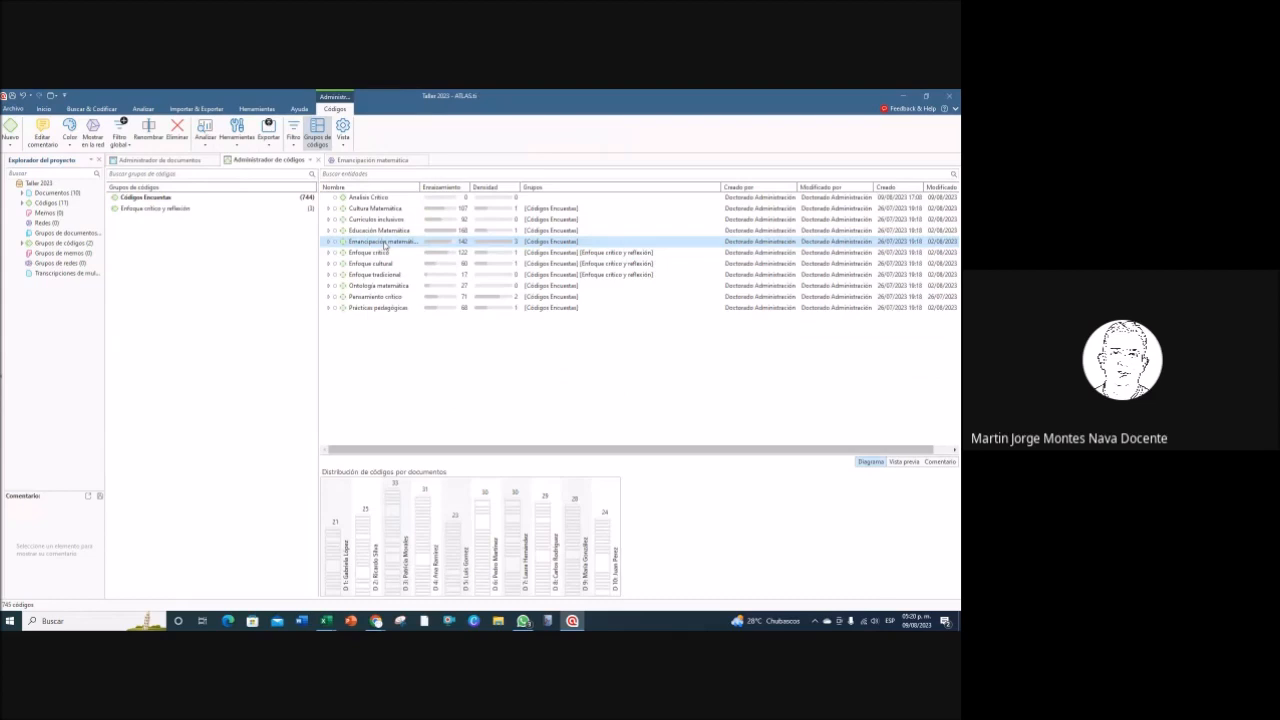
Step: Expand Emancipación matemática in the code manager and review its list of subcodes
left_click(328, 246)
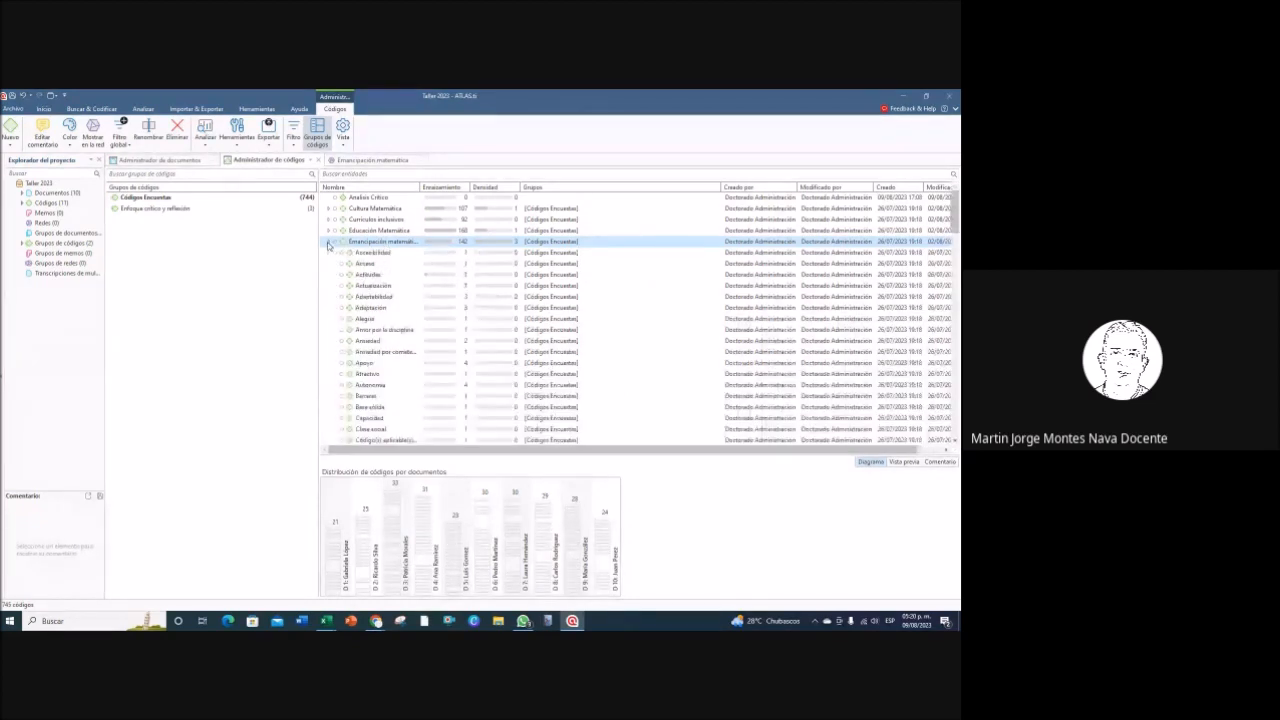
scroll(410, 296, "down", 2)
scroll(409, 296, "down", 12)
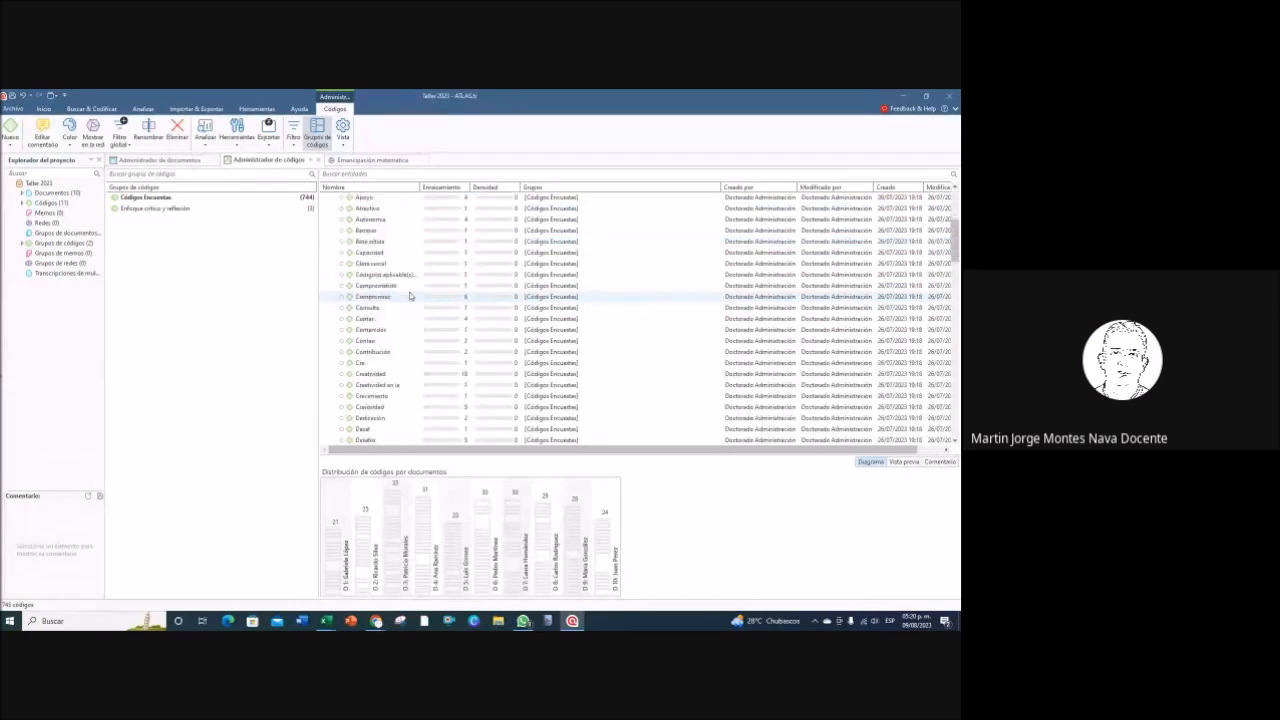
scroll(407, 295, "down", 10)
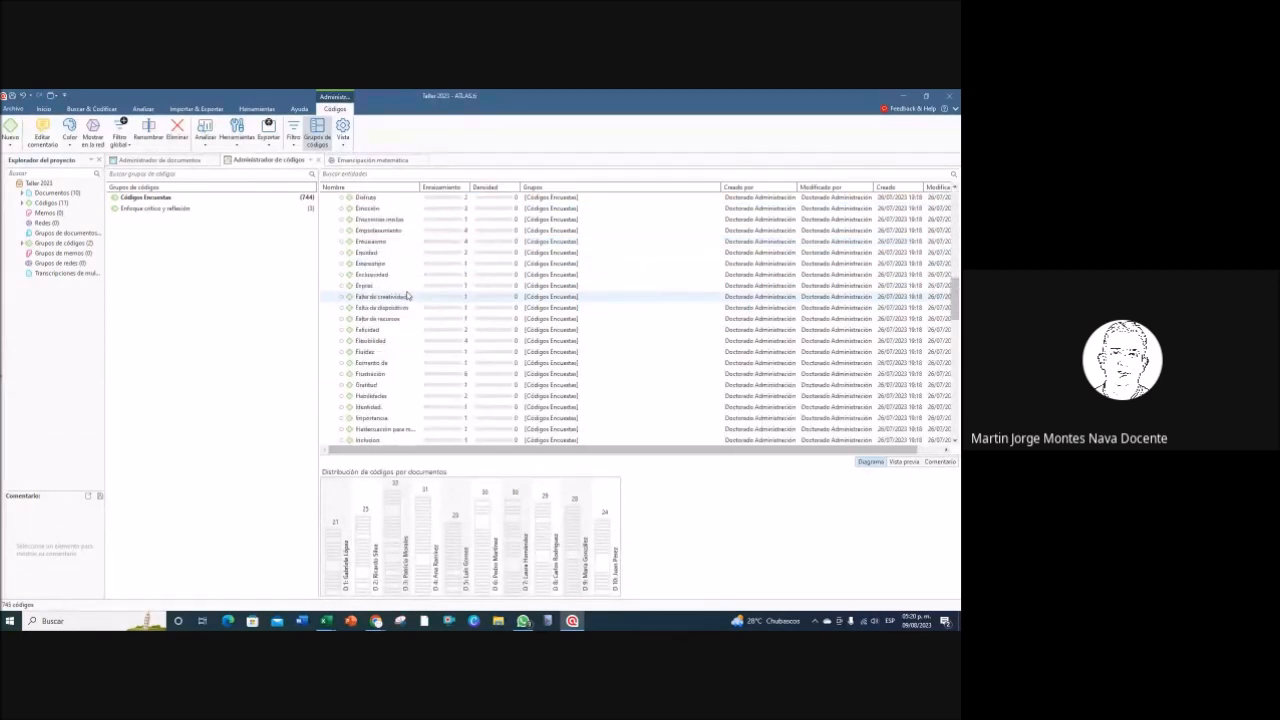
Step: Review the subcodes of Emancipación matemática through to the end of the list and collapse the category in the code manager
scroll(405, 296, "down", 10)
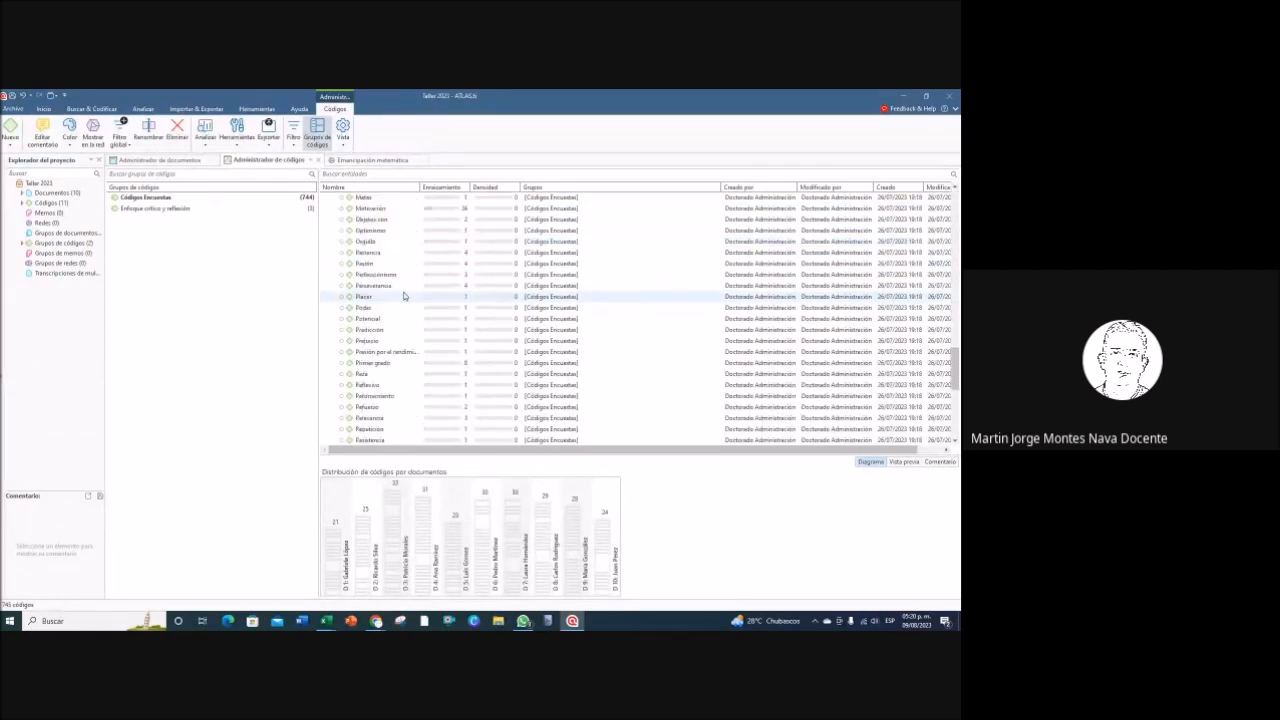
scroll(405, 296, "down", 2)
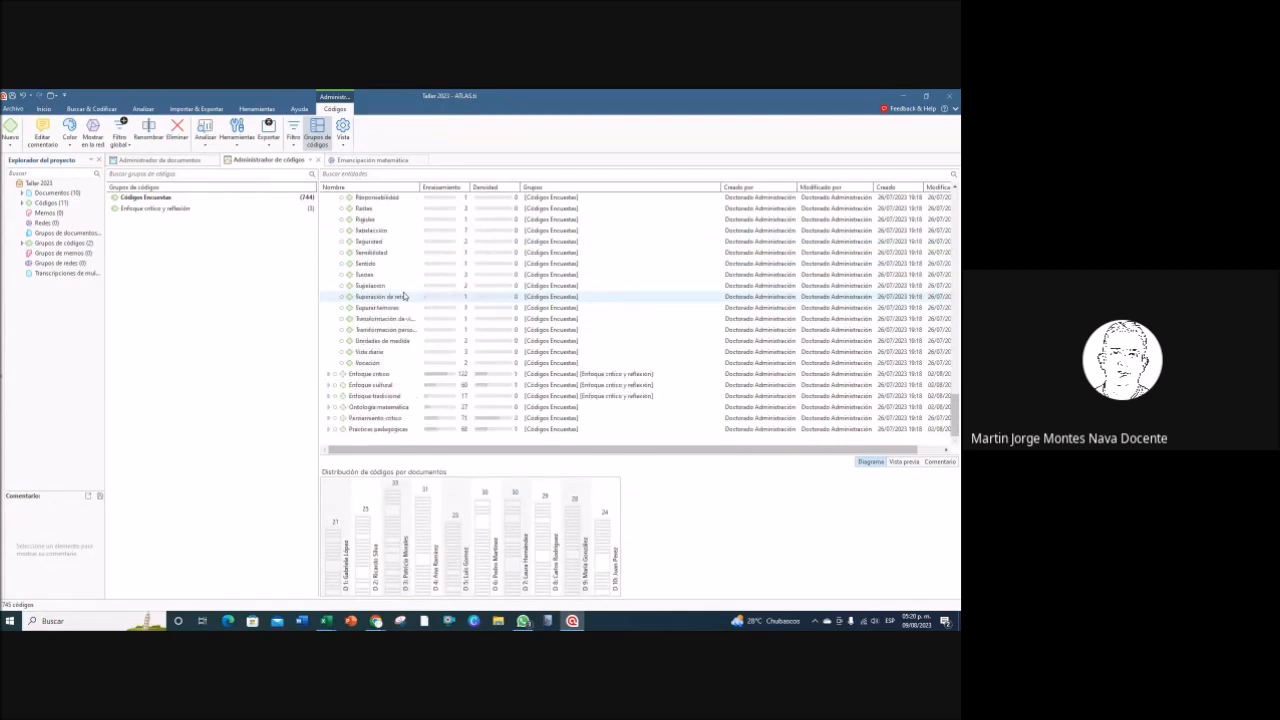
scroll(405, 296, "up", 8)
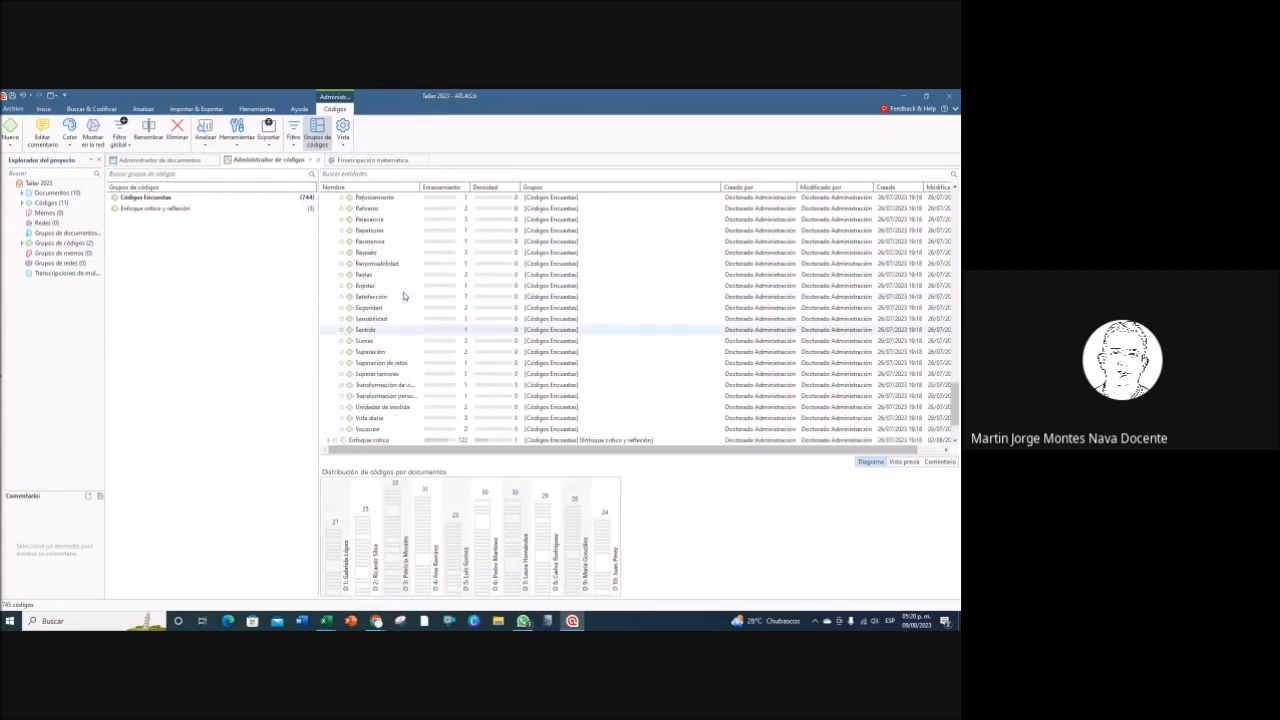
scroll(404, 296, "up", 15)
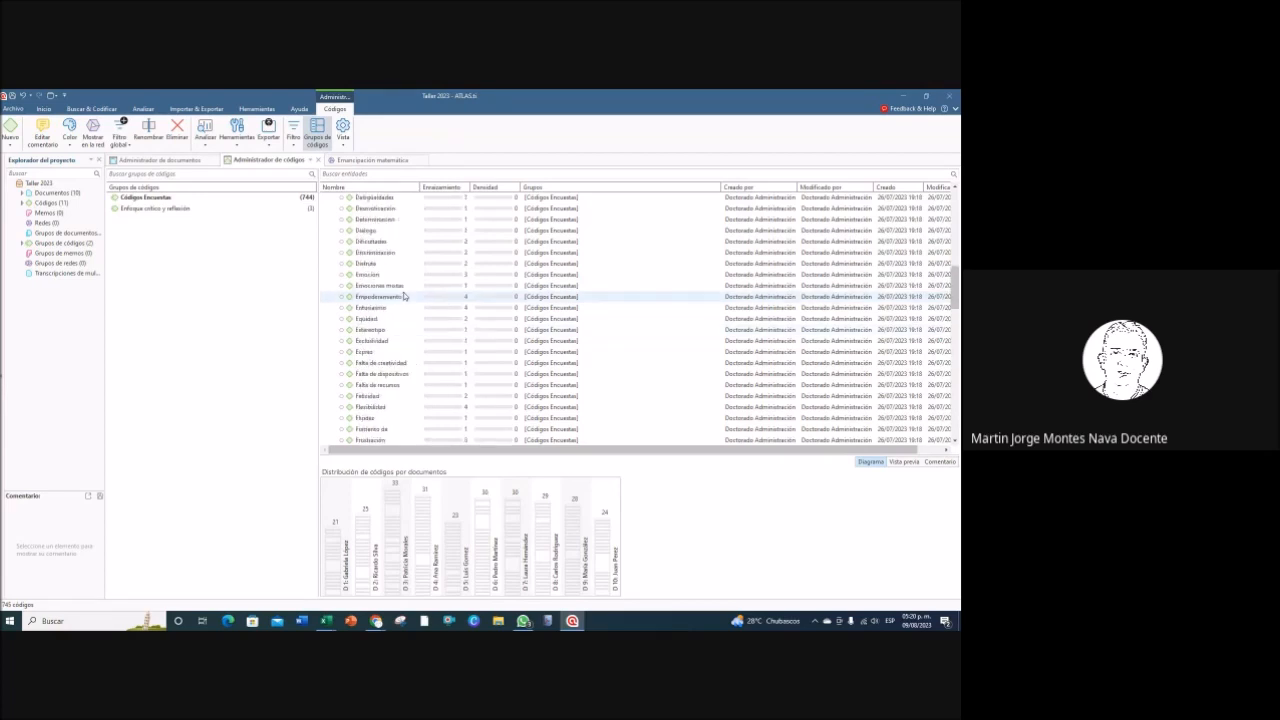
scroll(404, 296, "up", 6)
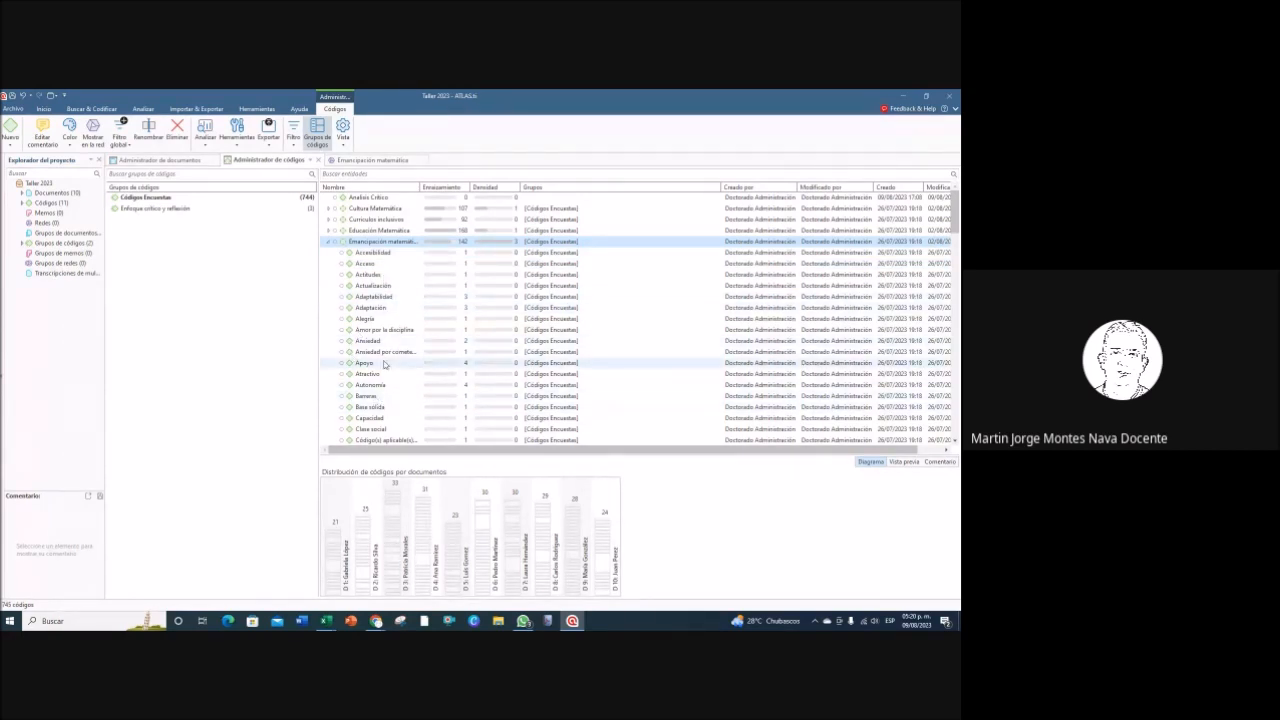
left_click(328, 242)
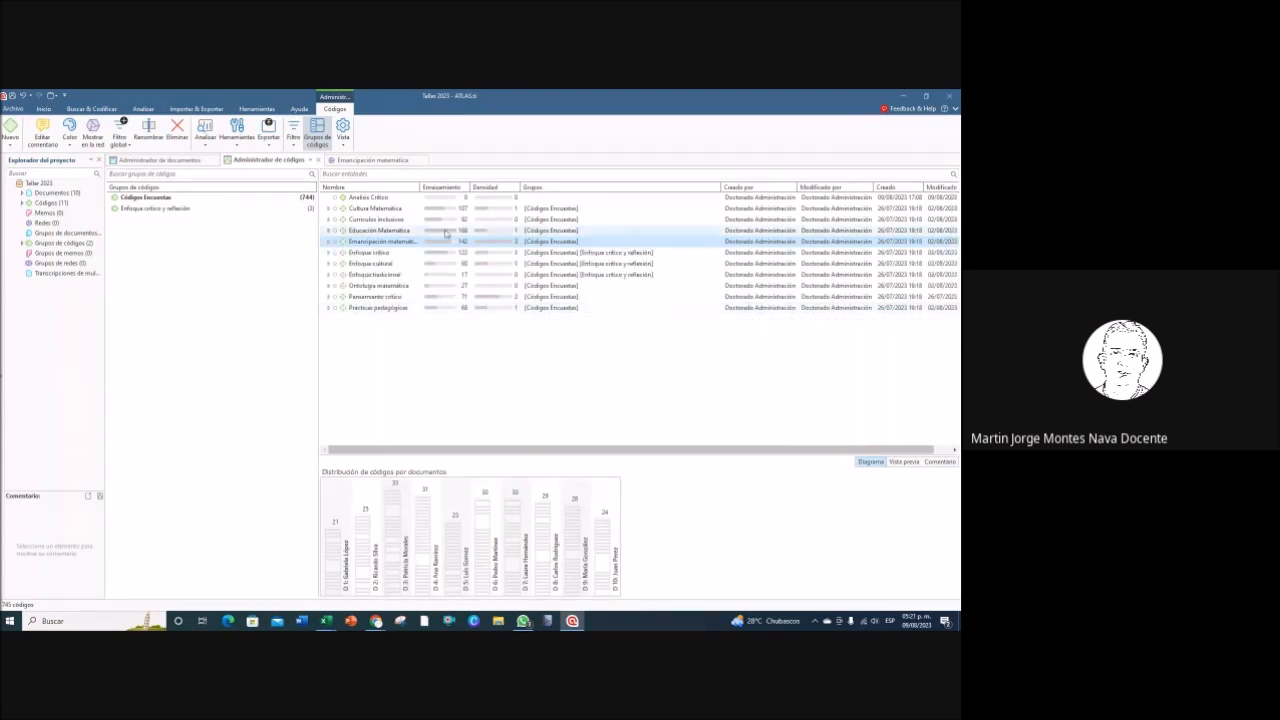
Step: Examine how the Emancipación matemática network connects the categories, subcodes and documents
left_click(372, 161)
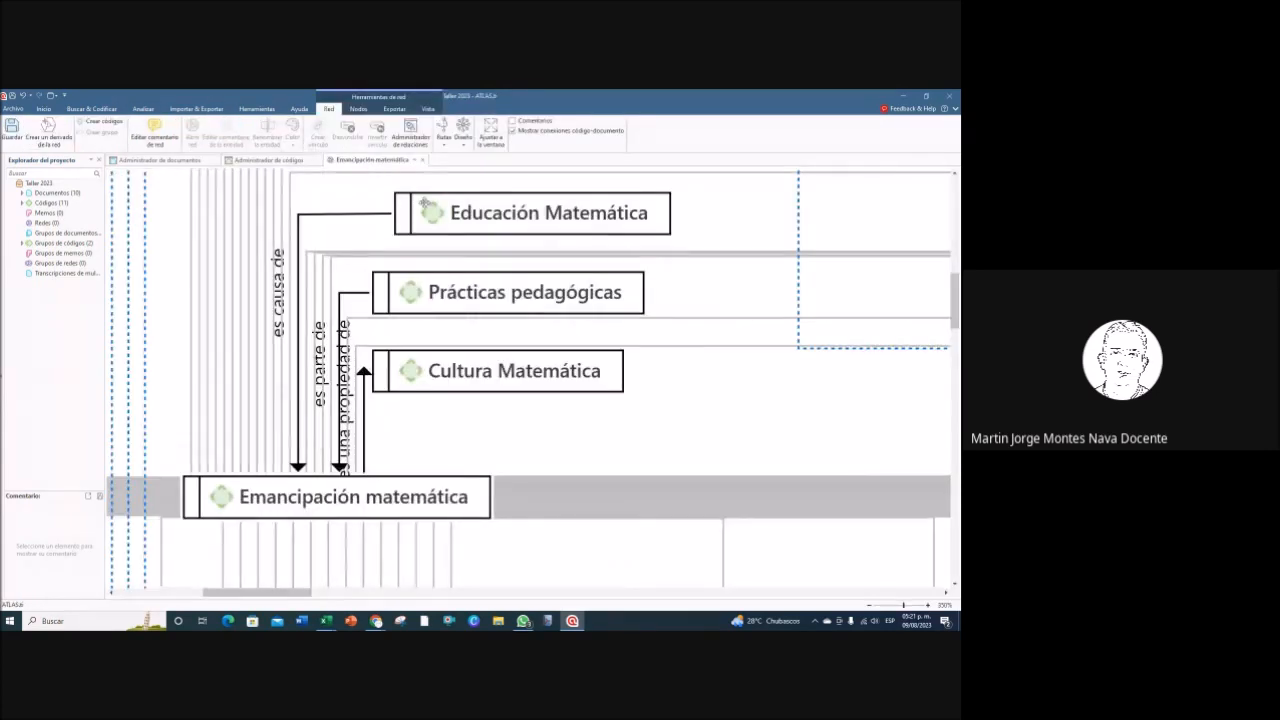
scroll(495, 291, "down", 5)
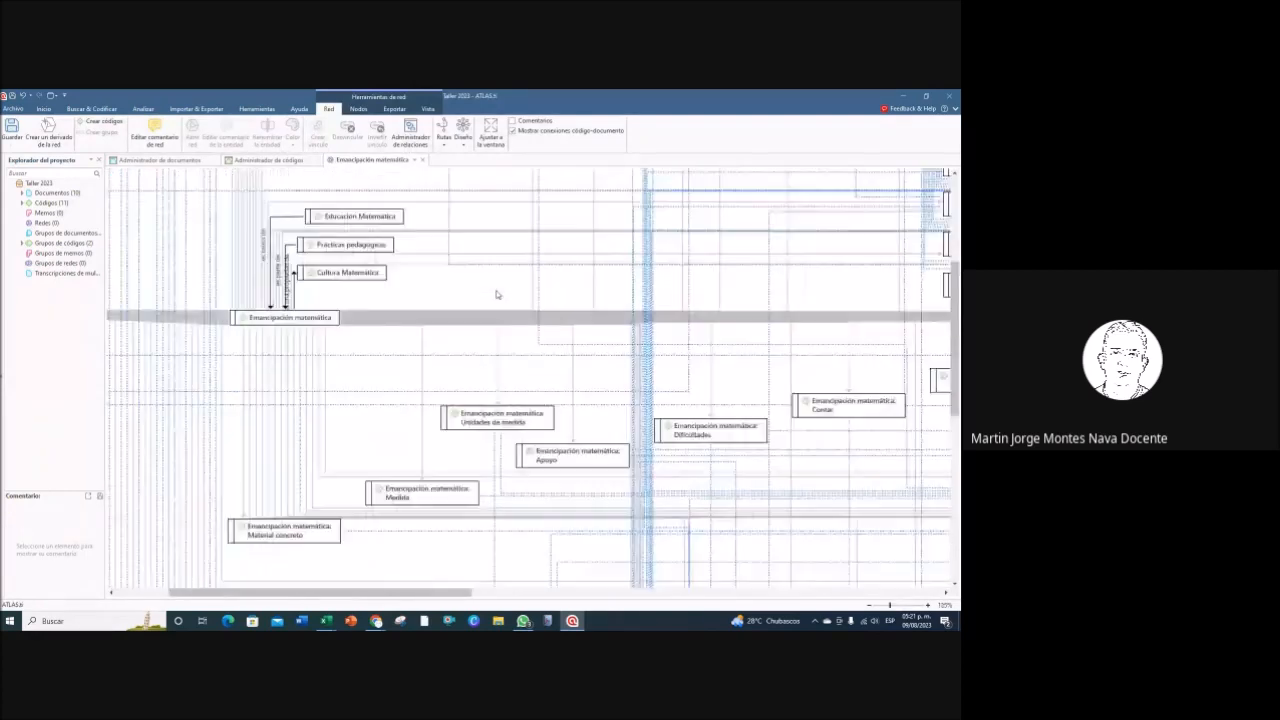
scroll(497, 294, "down", 5)
scroll(497, 294, "up", 5)
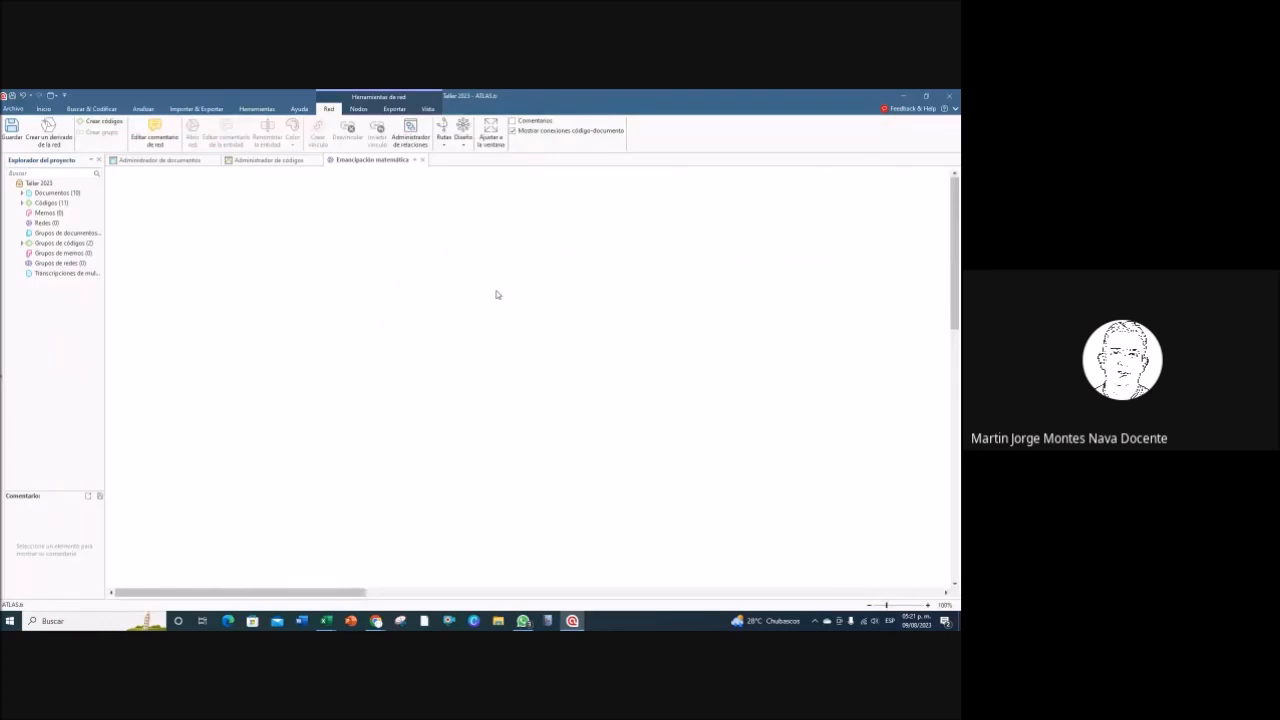
left_click_drag(358, 593, 689, 594)
scroll(754, 334, "down", 5)
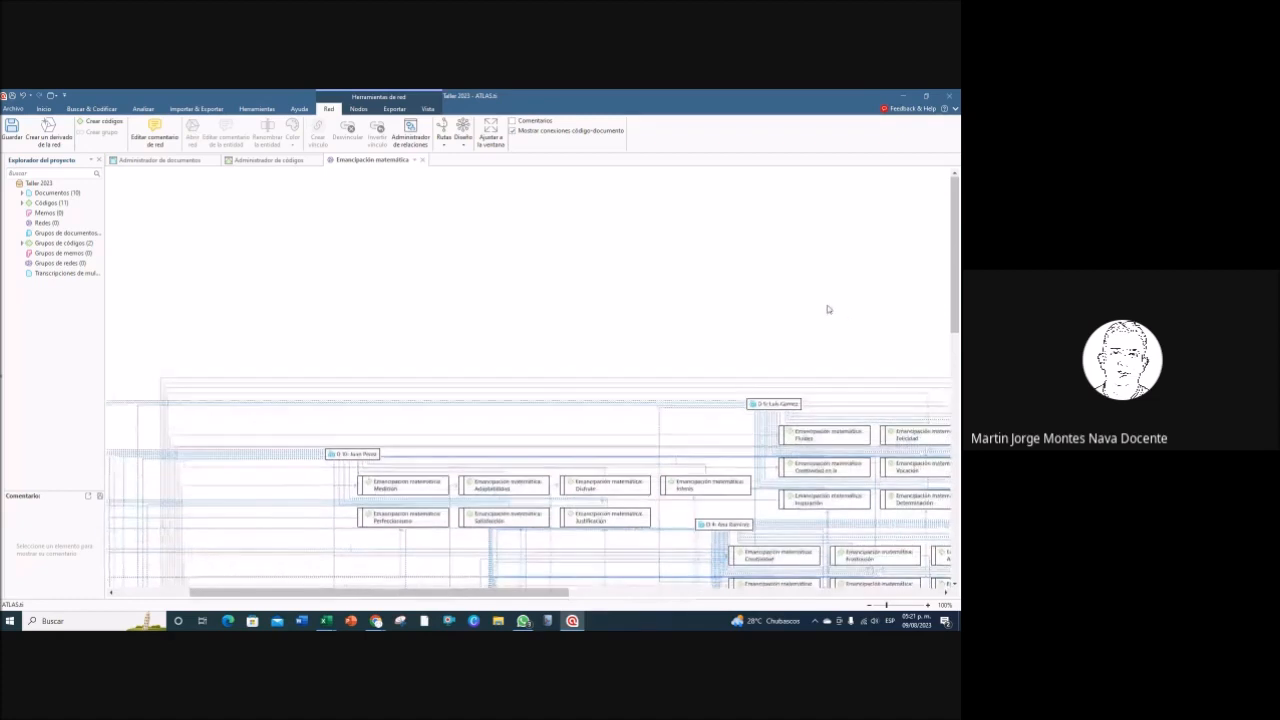
scroll(745, 330, "down", 5)
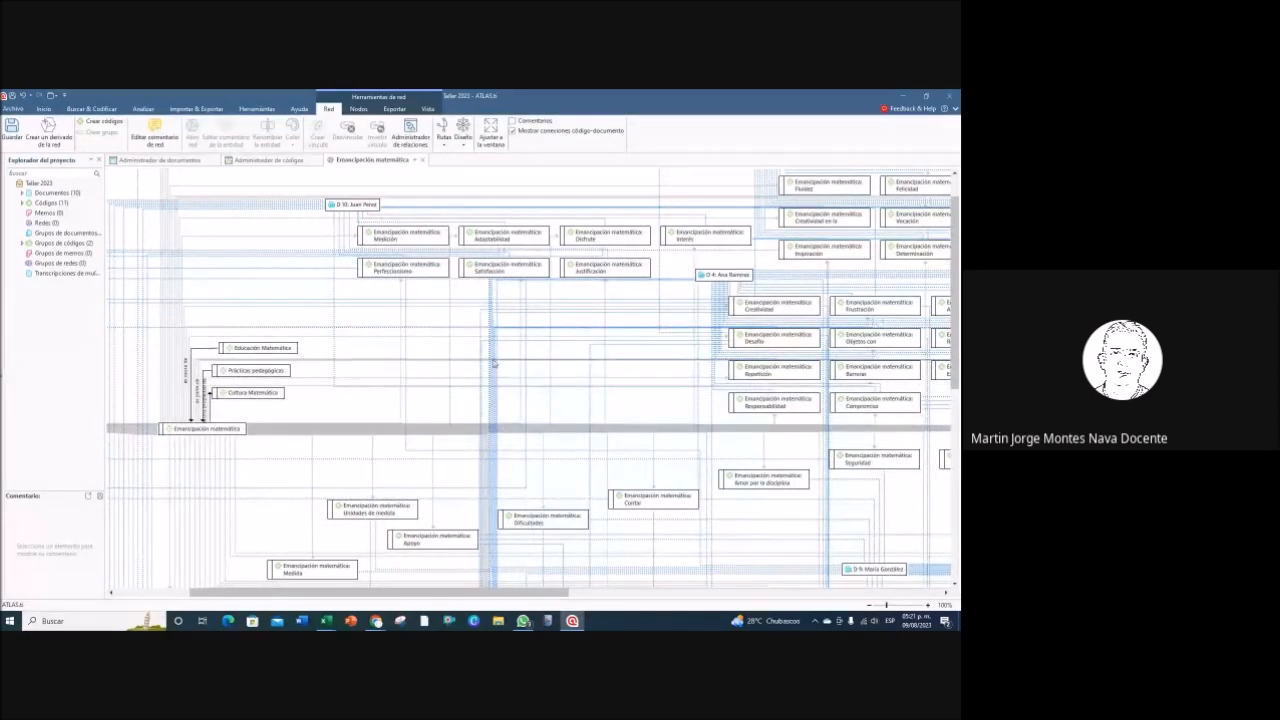
scroll(444, 300, "up", 1)
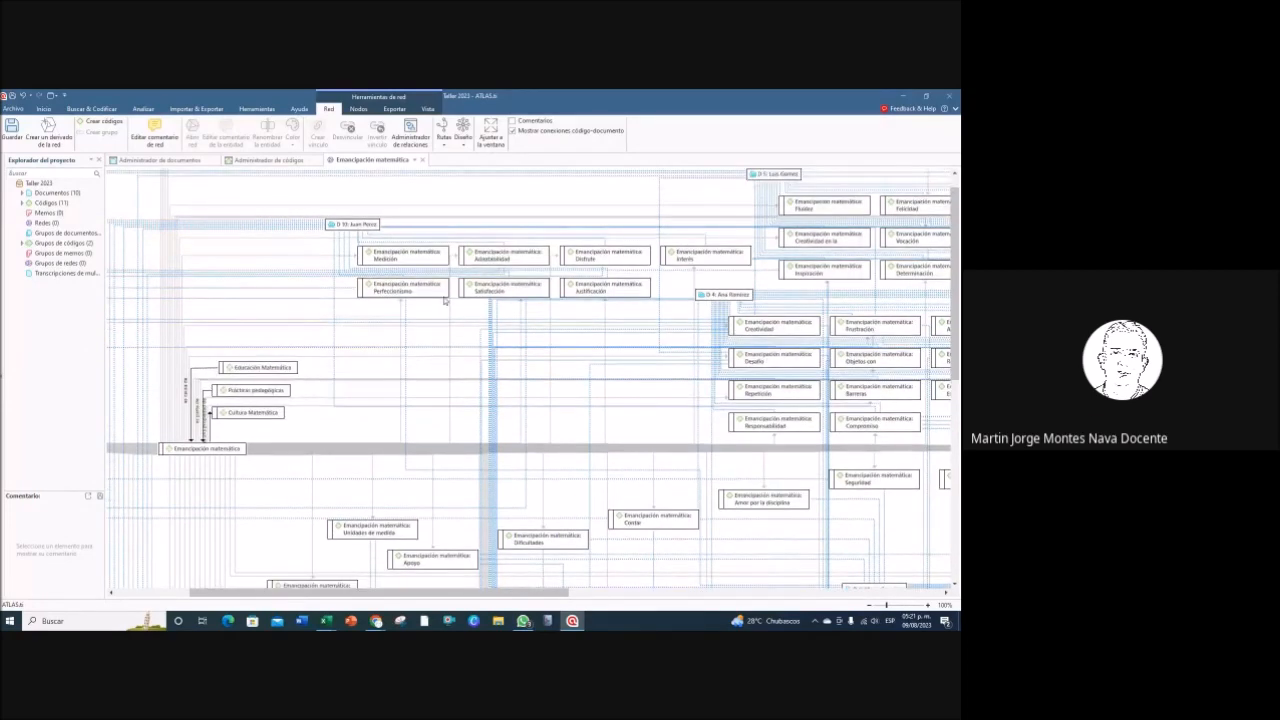
scroll(448, 290, "up", 6)
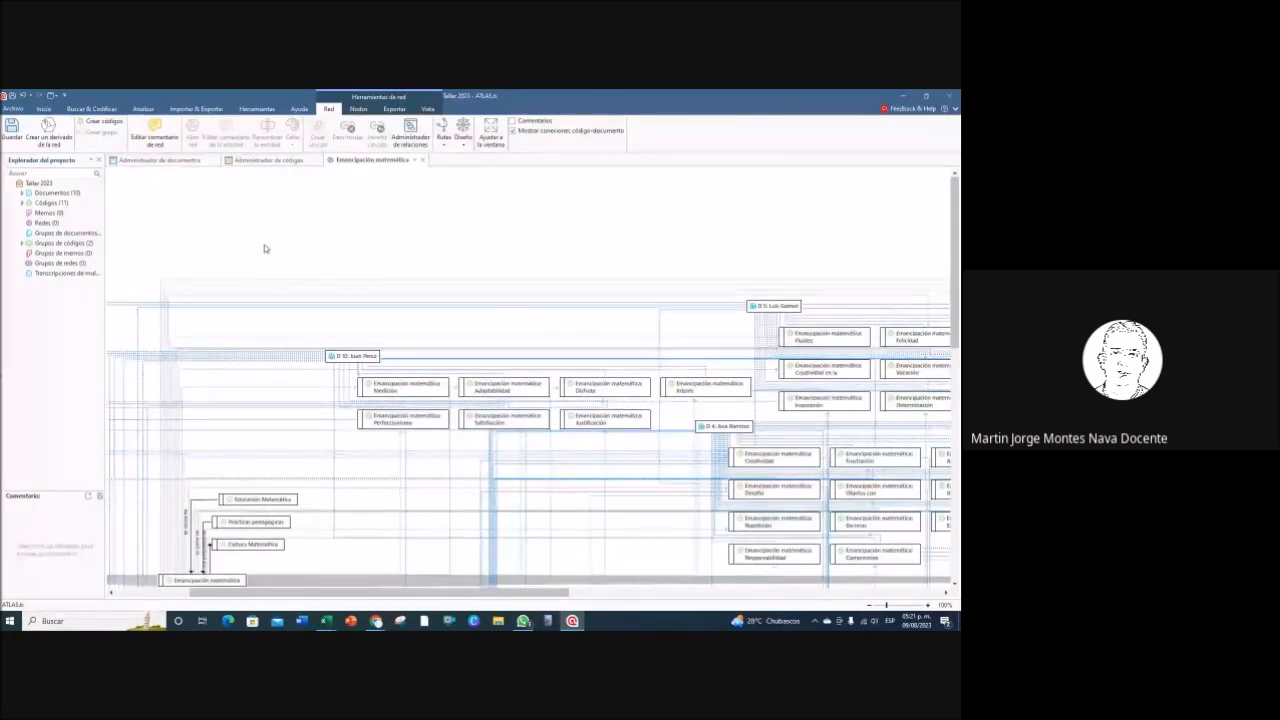
left_click_drag(141, 249, 679, 449)
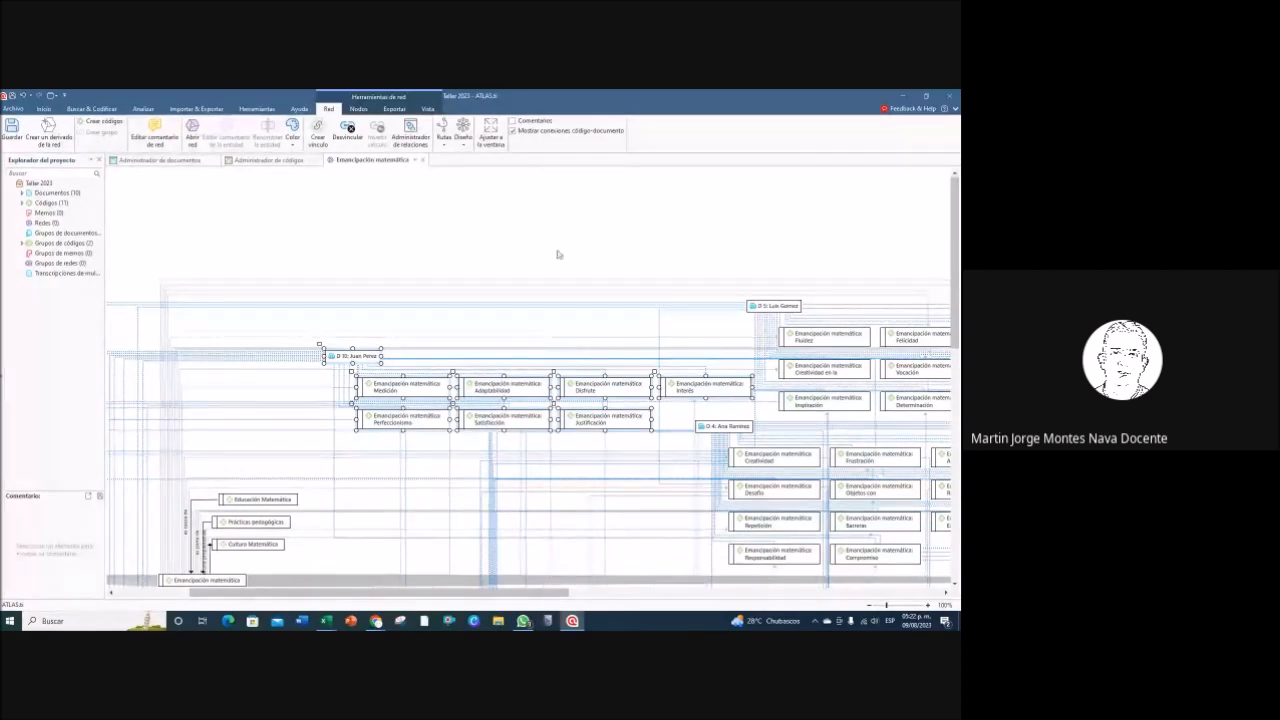
left_click(548, 218)
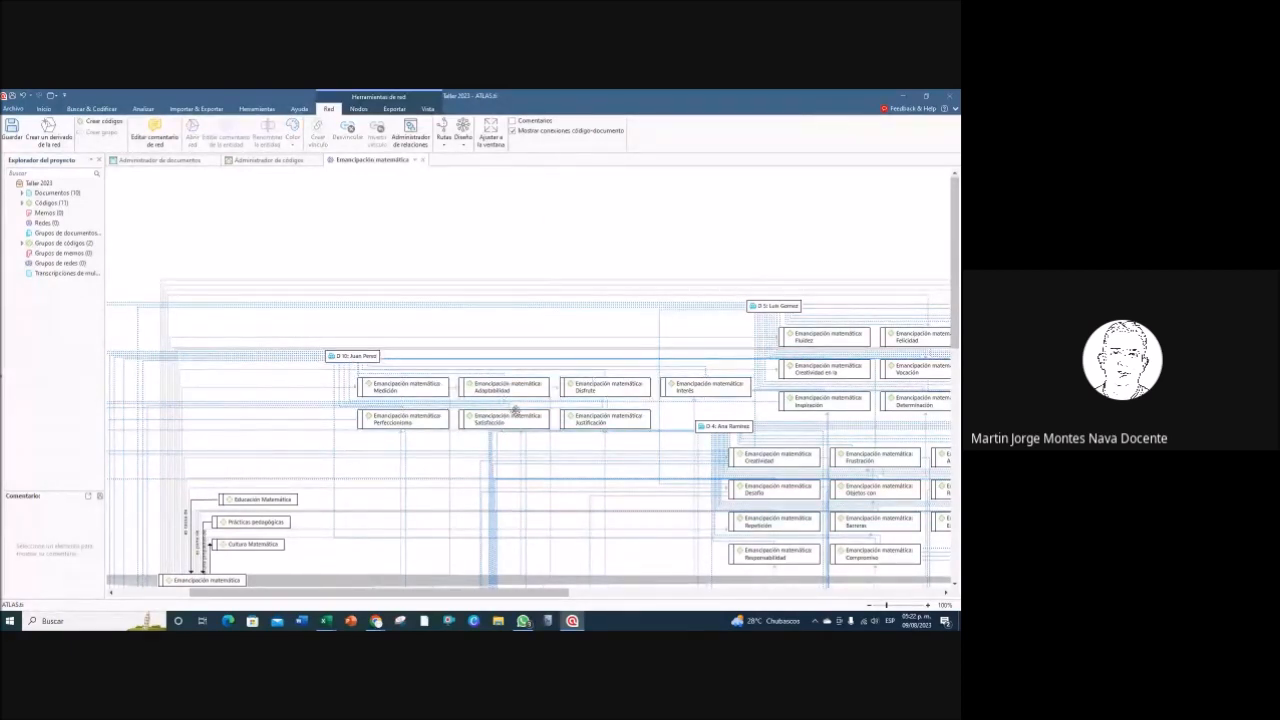
left_click_drag(244, 231, 749, 440)
Step: Create a derived network named red1 from the Educación Matemática, Prácticas pedagógicas, Cultura Matemática and Emancipación matemática nodes
scroll(178, 433, "down", 3)
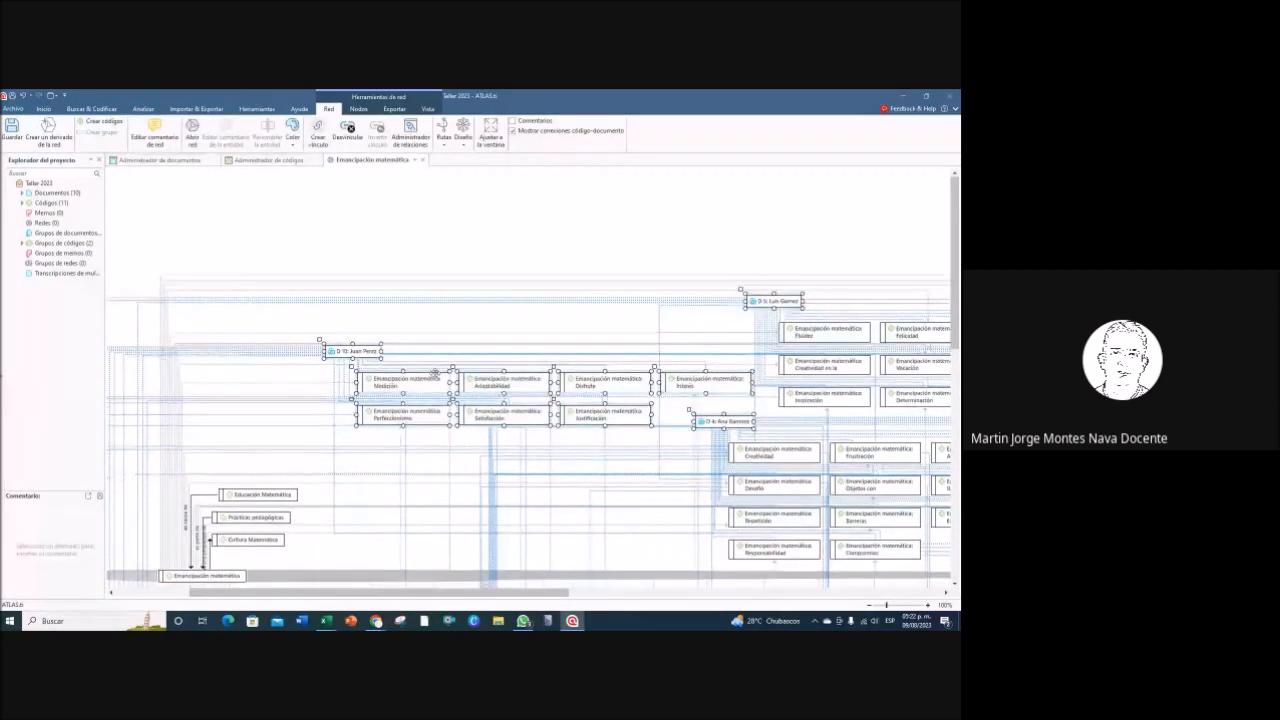
scroll(156, 425, "down", 1)
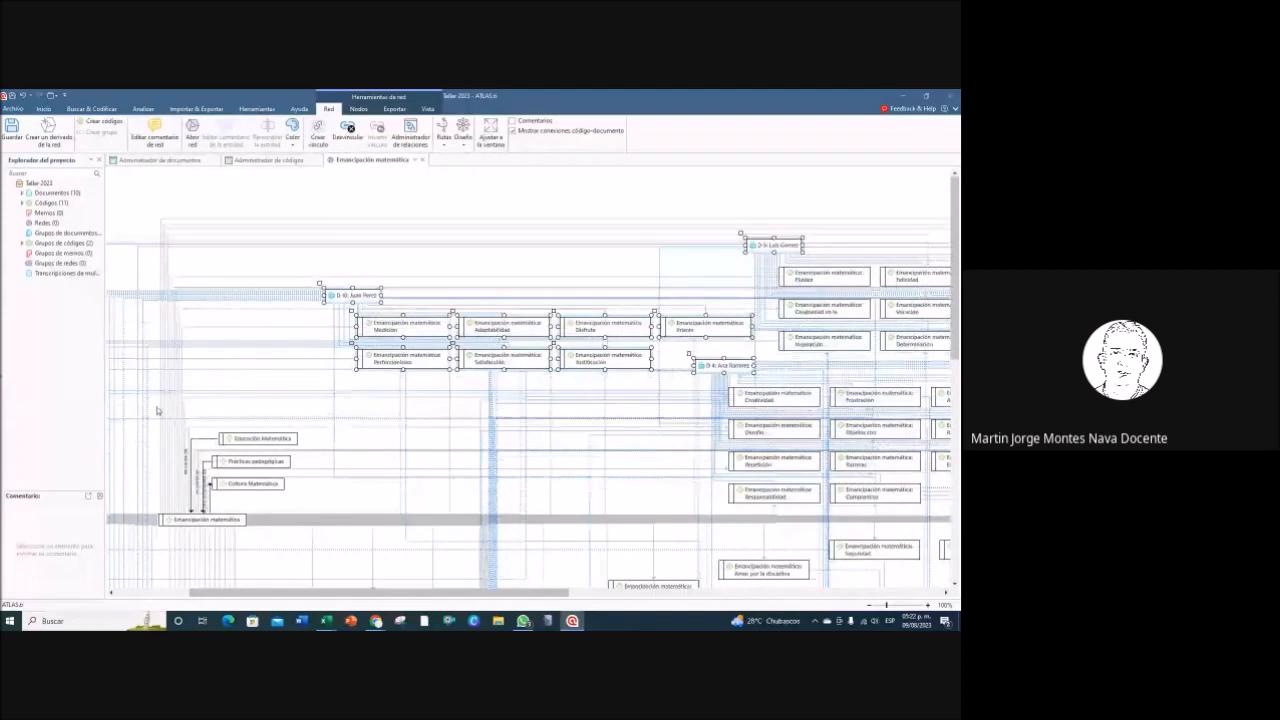
left_click_drag(153, 399, 330, 548)
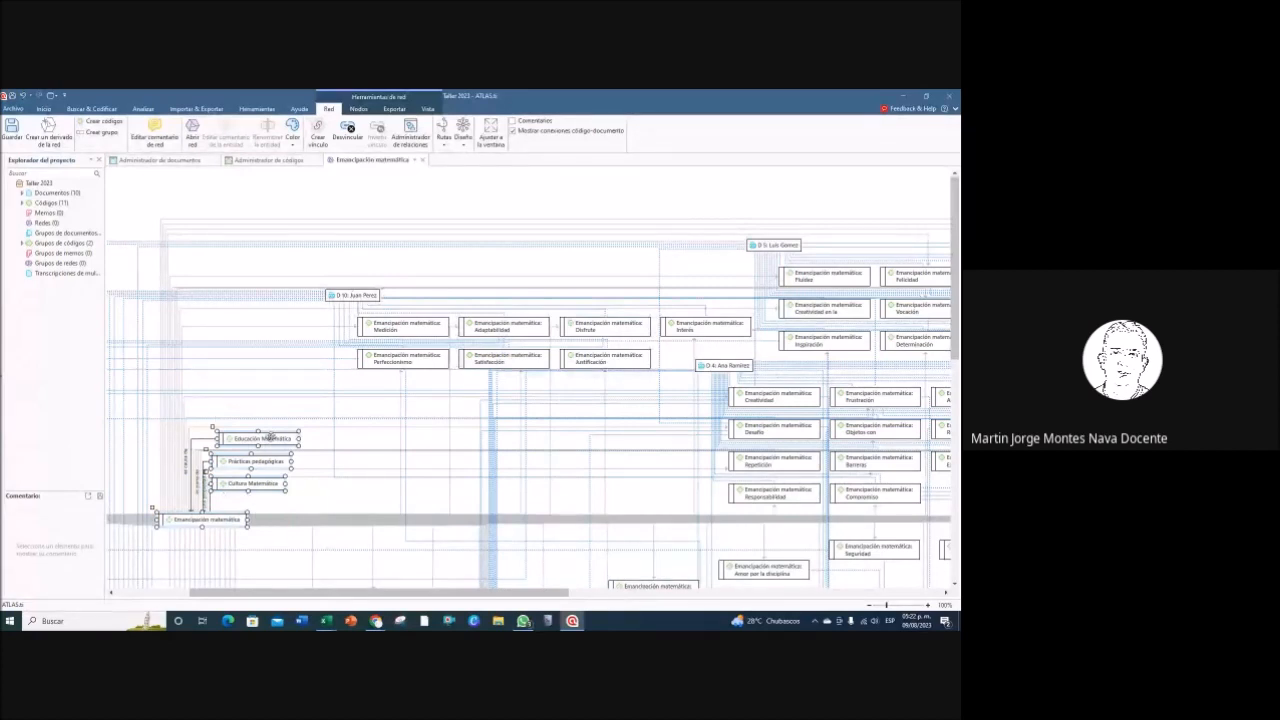
left_click(52, 142)
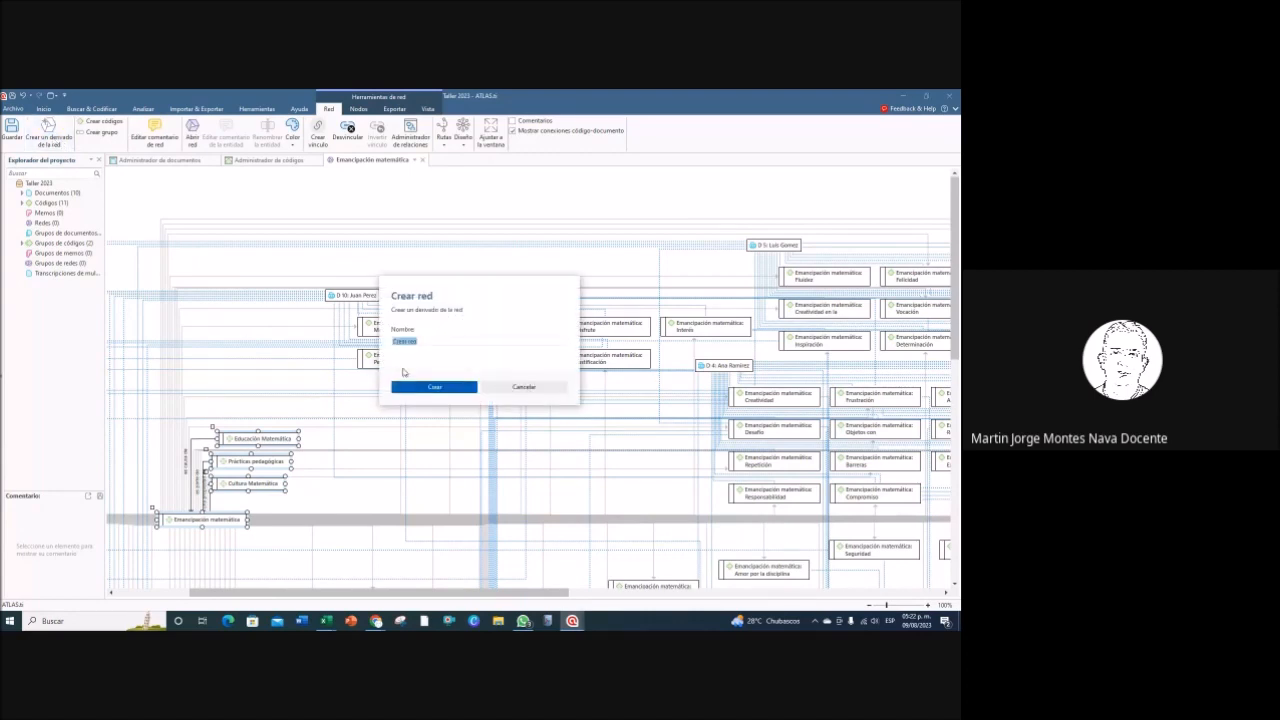
type("red1")
key("Return")
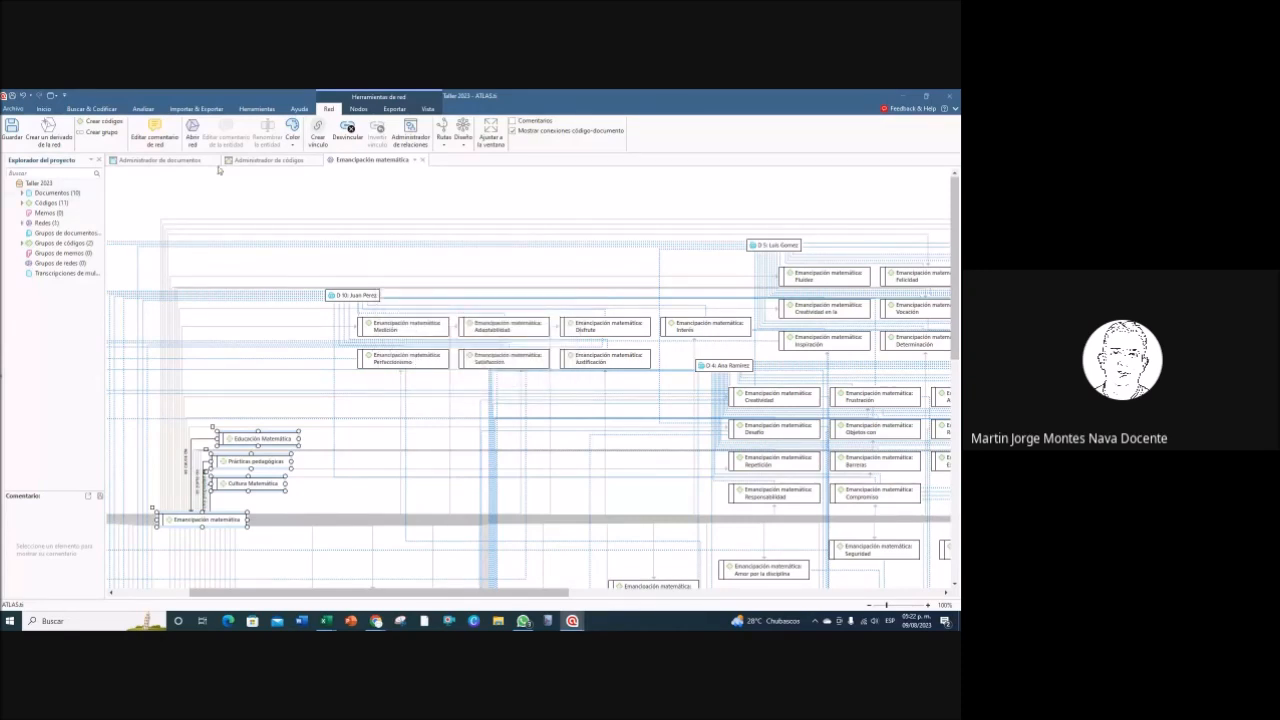
Step: Open the network red1 from the network manager
left_click(44, 109)
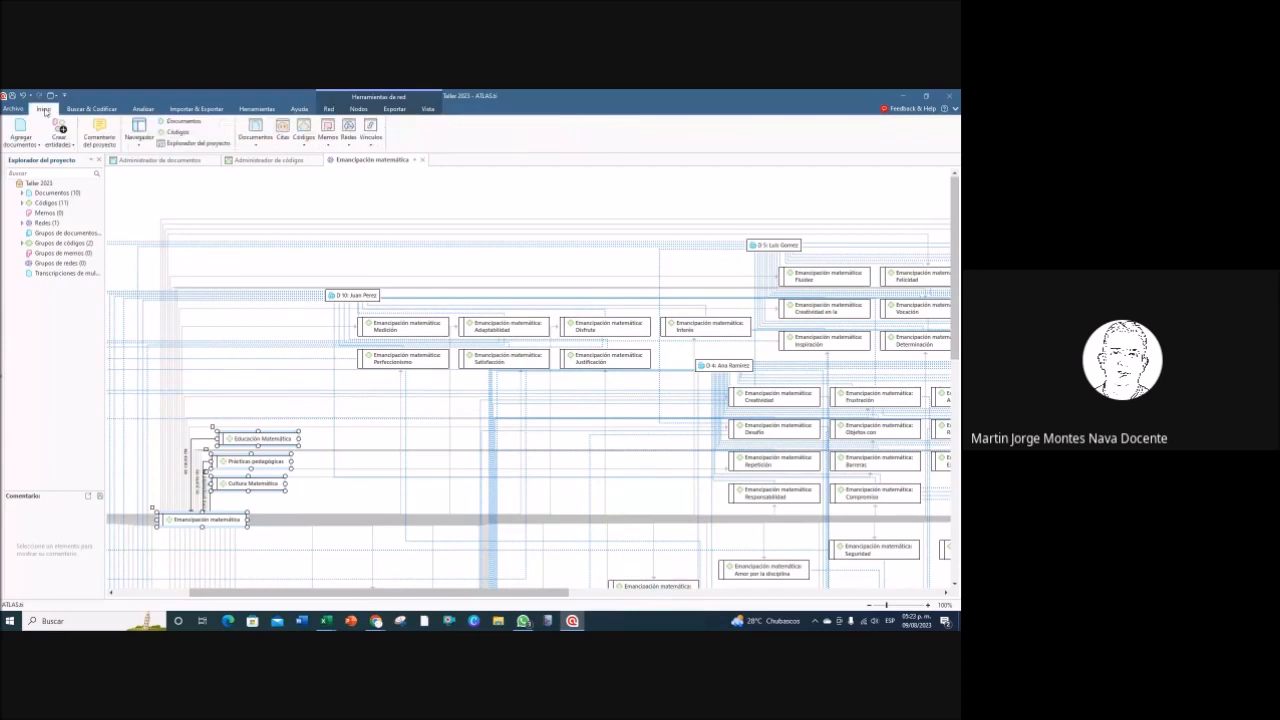
left_click(348, 132)
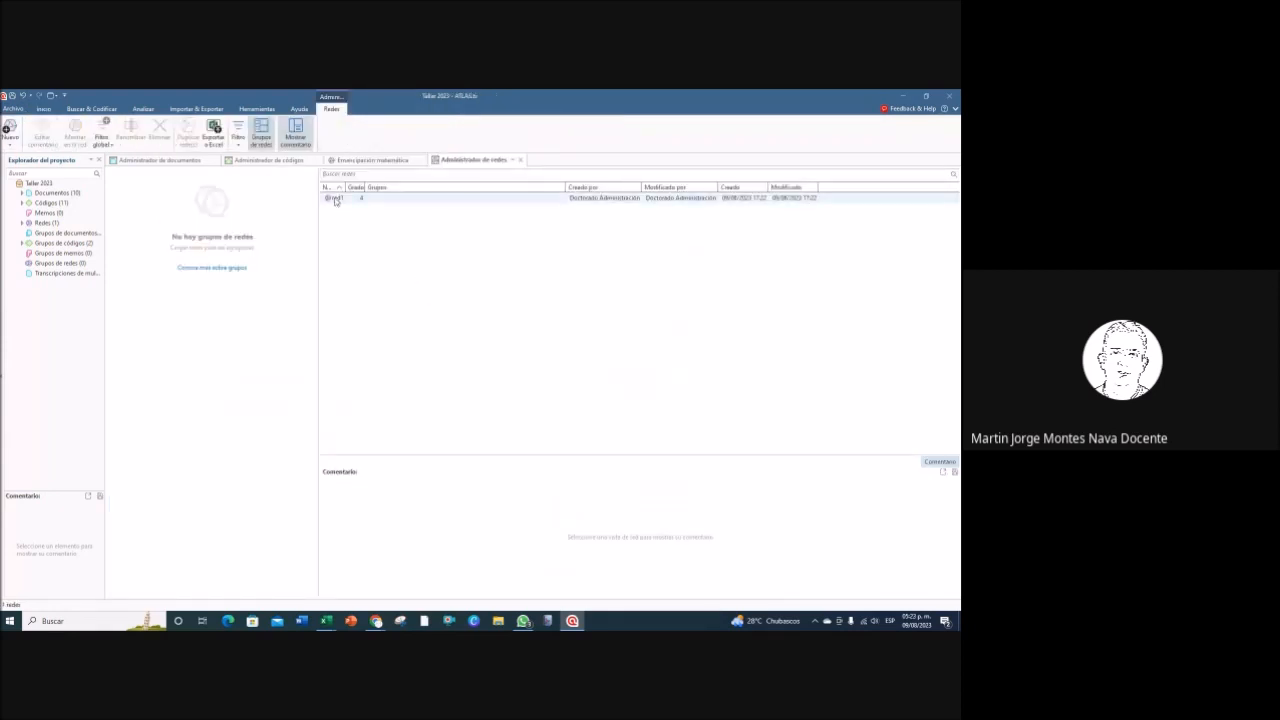
left_click(336, 199)
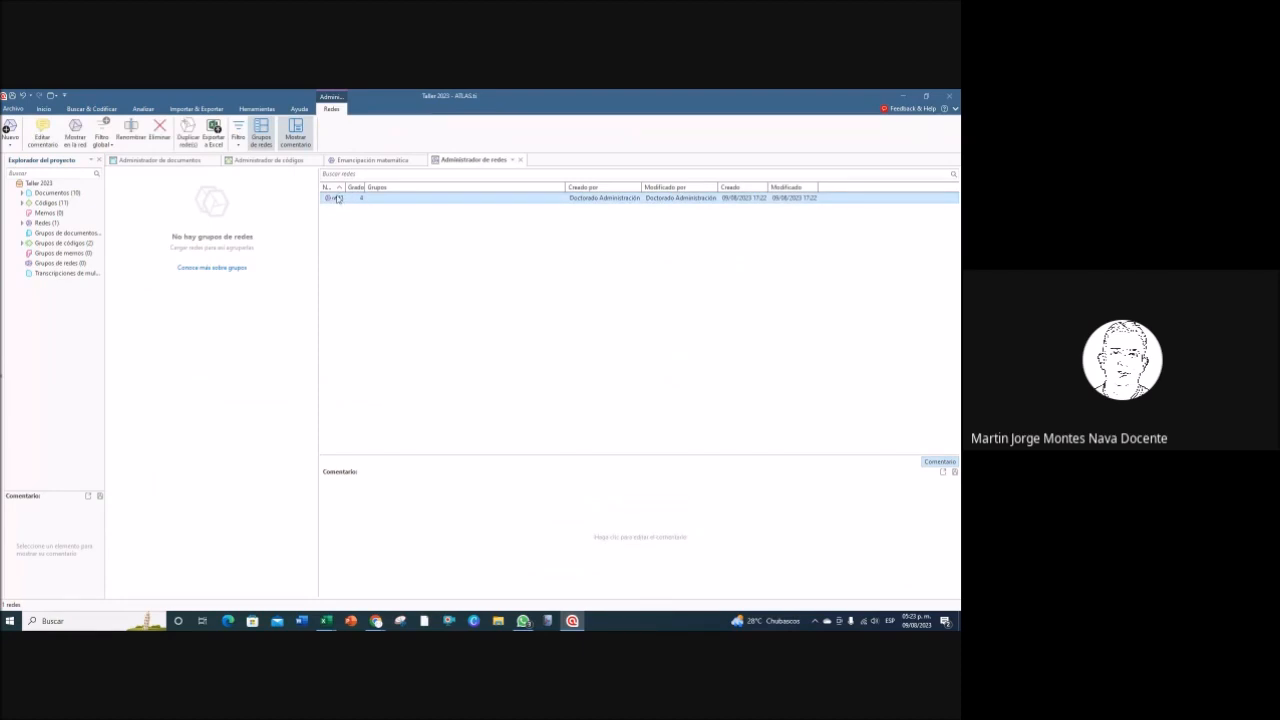
double_click(336, 199)
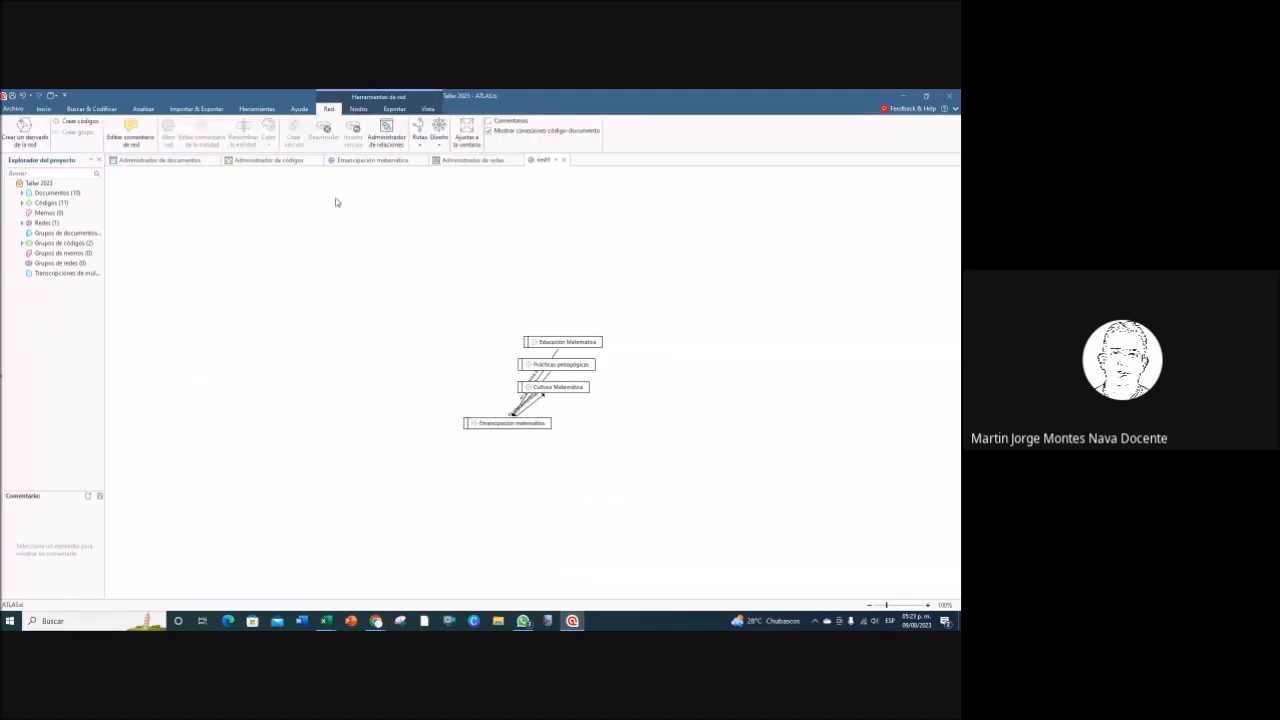
Step: Spread Educación Matemática, Prácticas pedagógicas and Cultura Matemática apart in a row above Emancipación matemática
left_click_drag(558, 342, 380, 269)
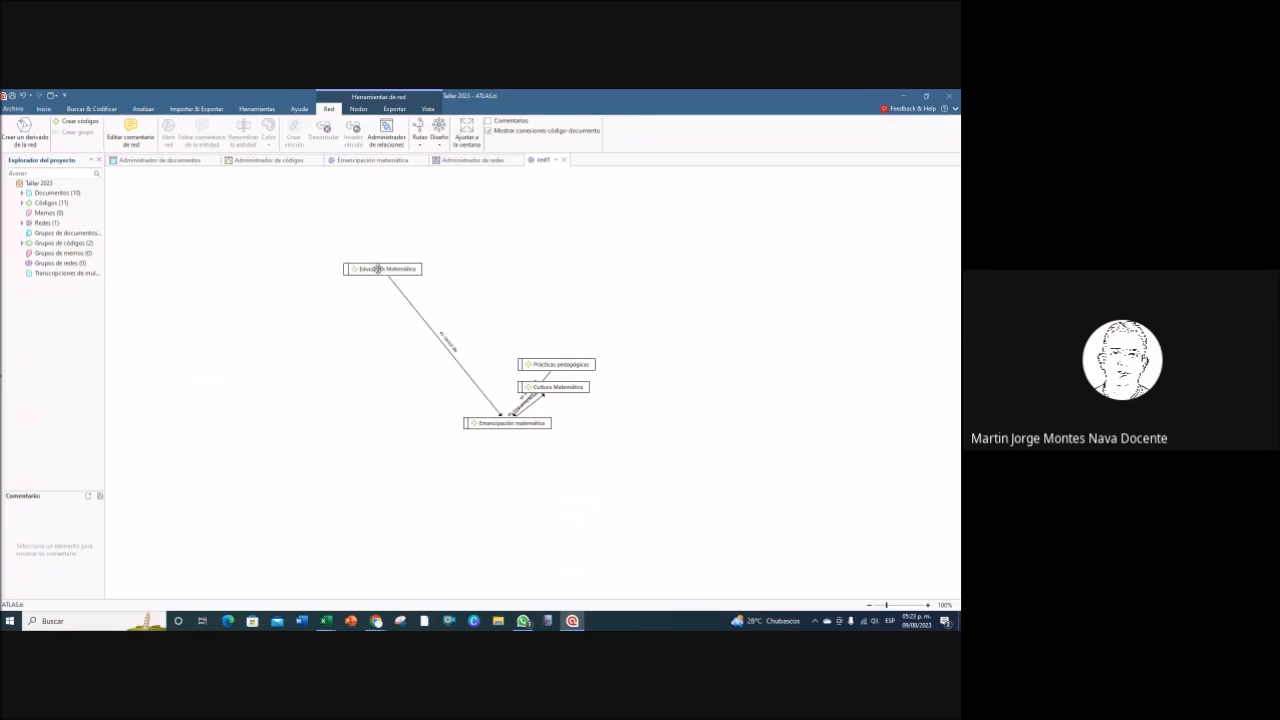
left_click_drag(555, 364, 566, 276)
left_click_drag(560, 388, 768, 302)
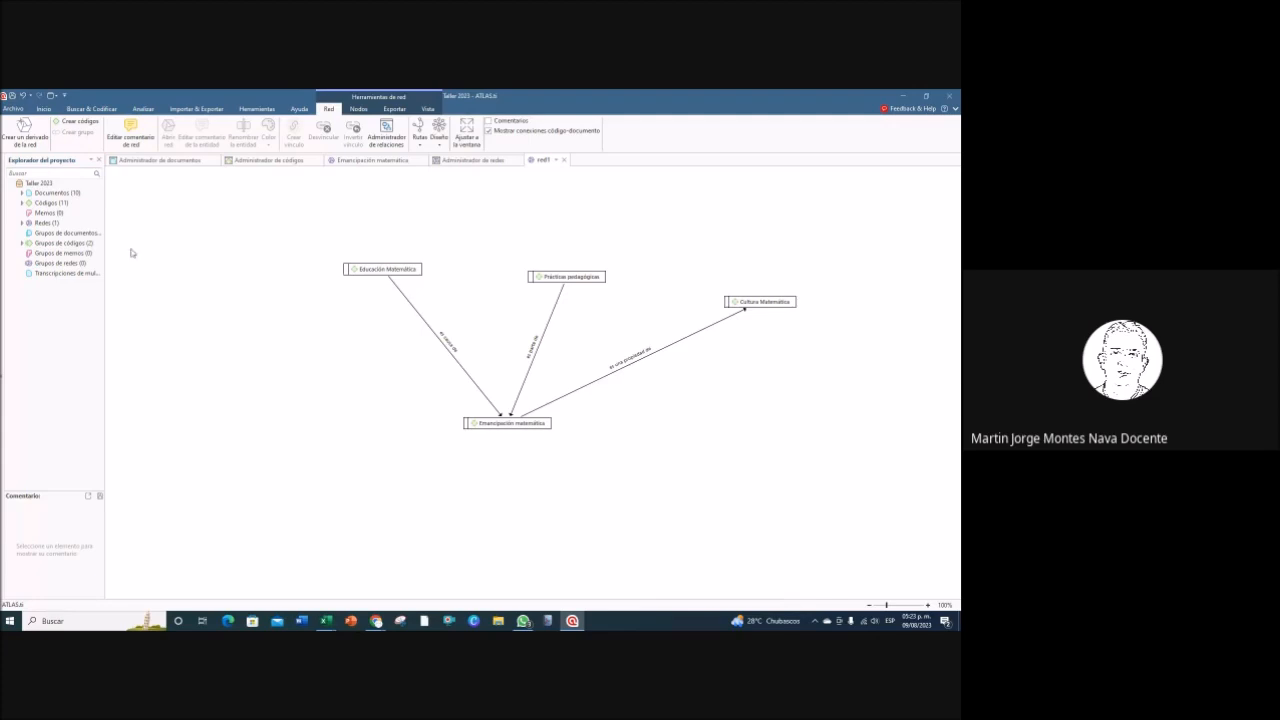
Step: Dismiss the chat notification and add the code Ontología matemática as a node below and left of Educación Matemática
left_click(358, 108)
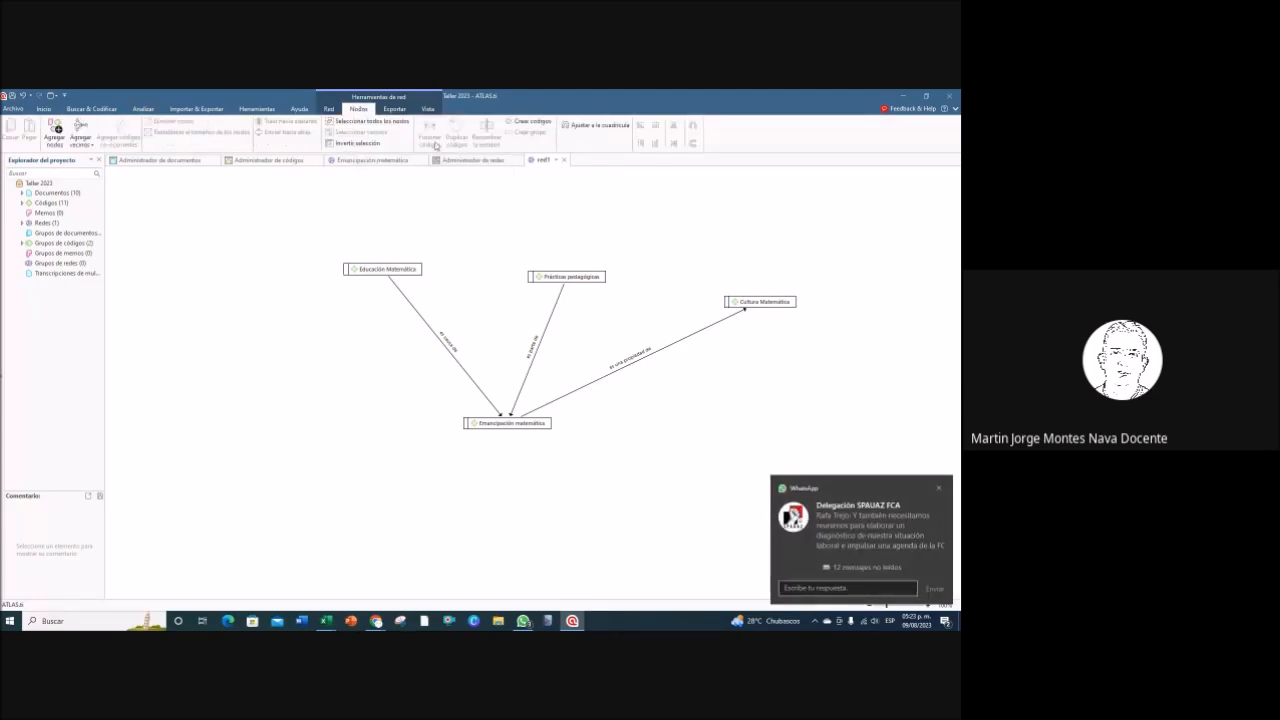
left_click(940, 490)
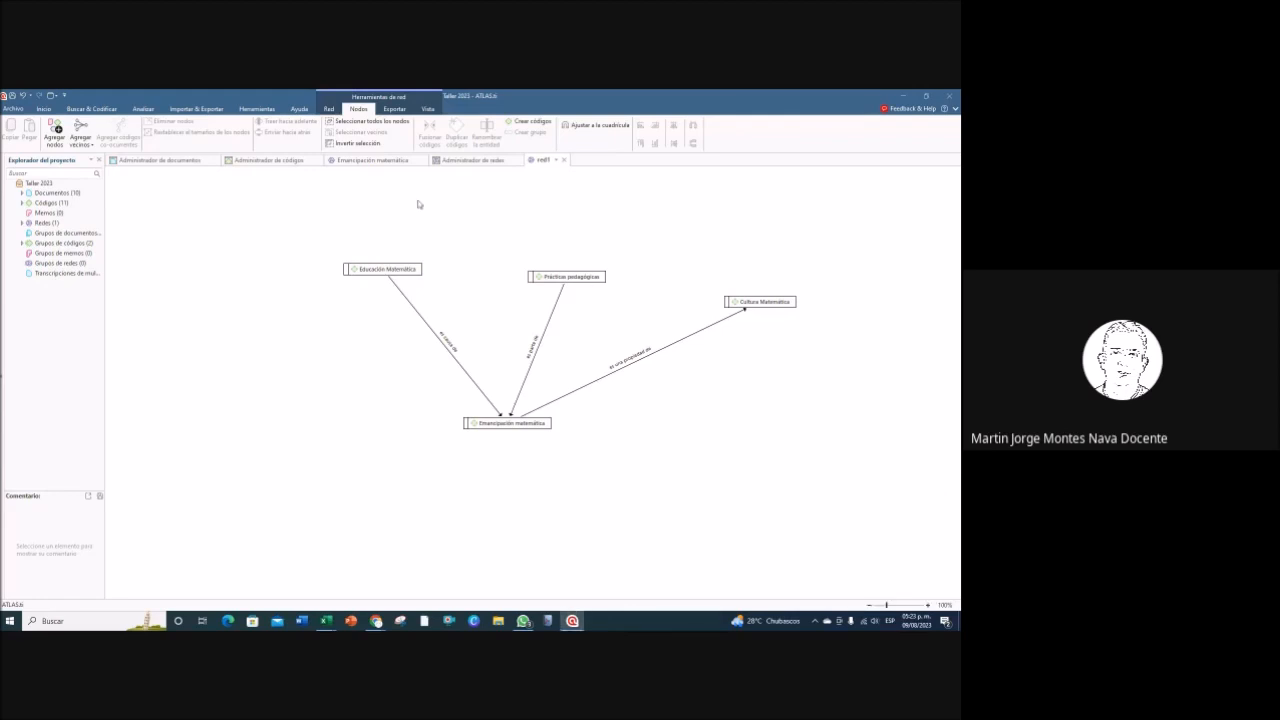
left_click(55, 134)
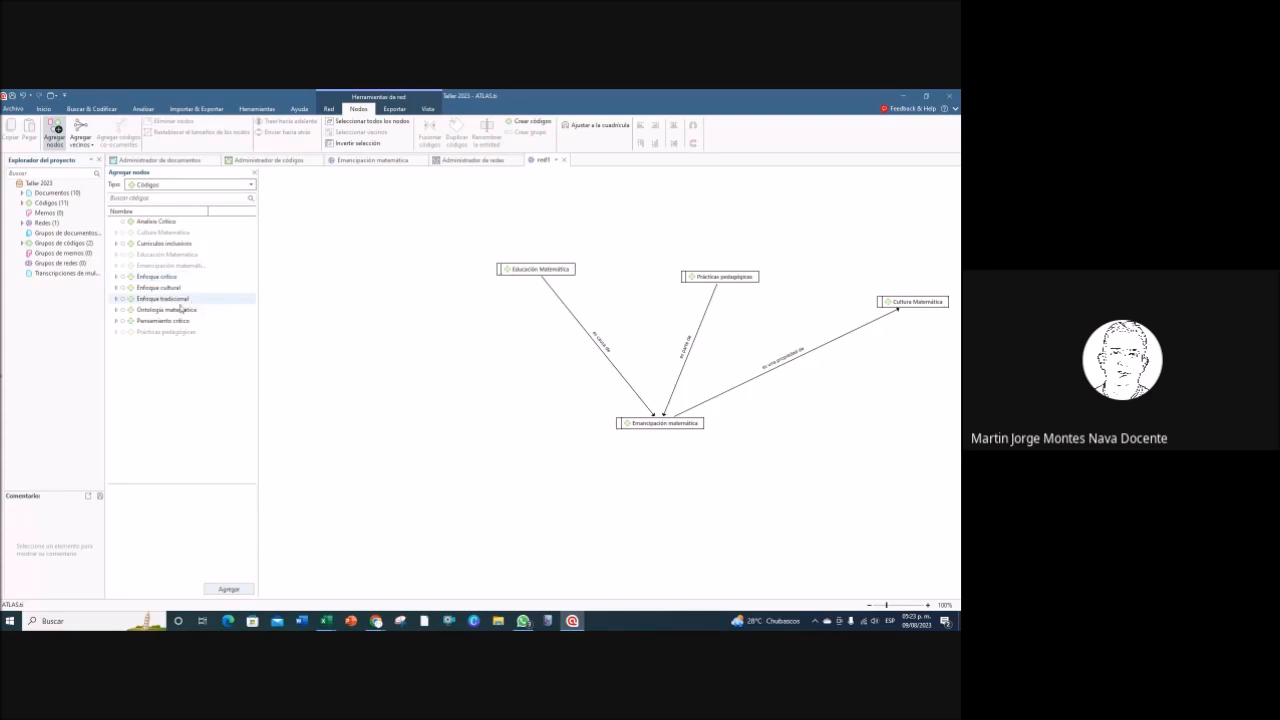
left_click_drag(165, 314, 418, 374)
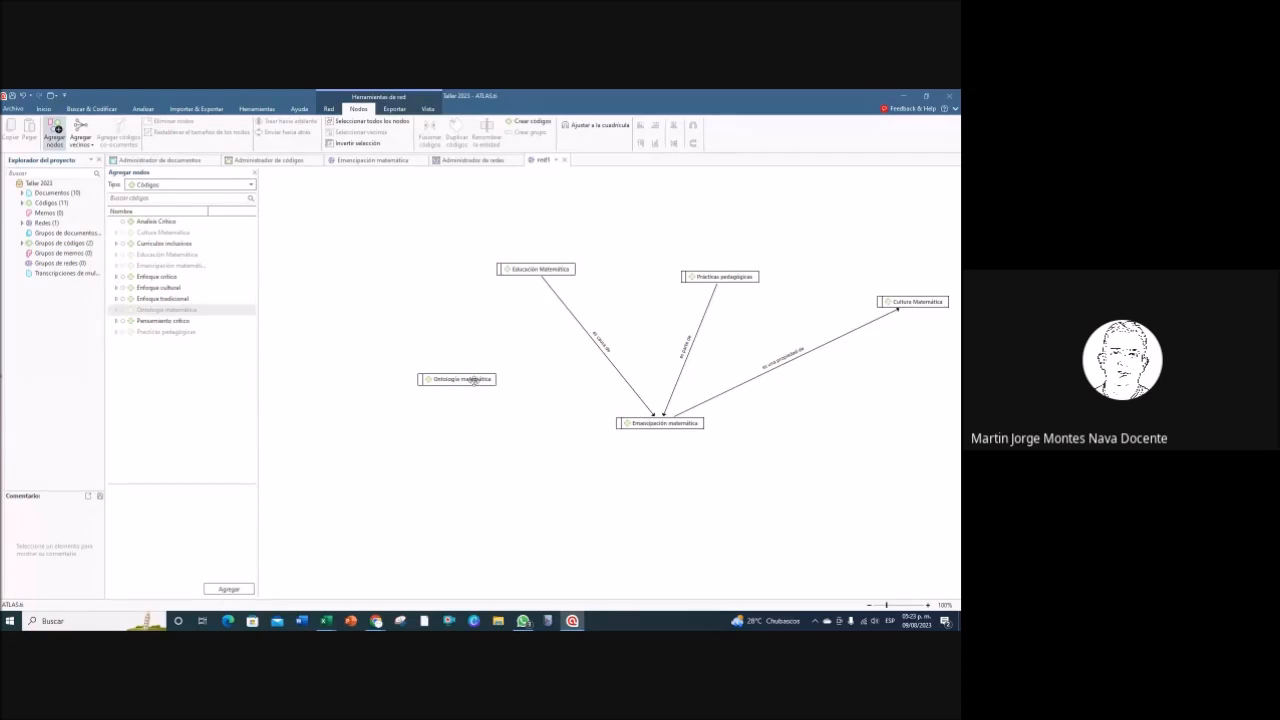
Step: Link Ontología matemática to Emancipación matemática with the relation "es causa de" and move Ontología matemática slightly up and left
left_click(468, 378)
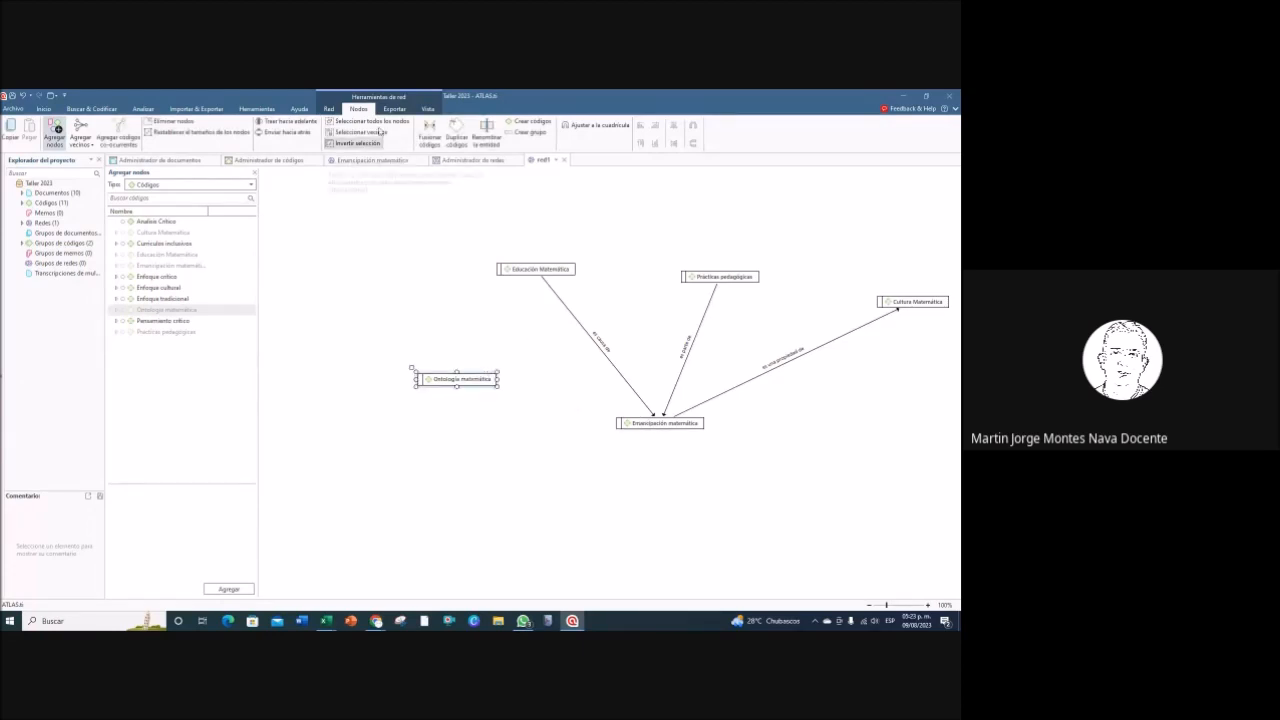
left_click(329, 109)
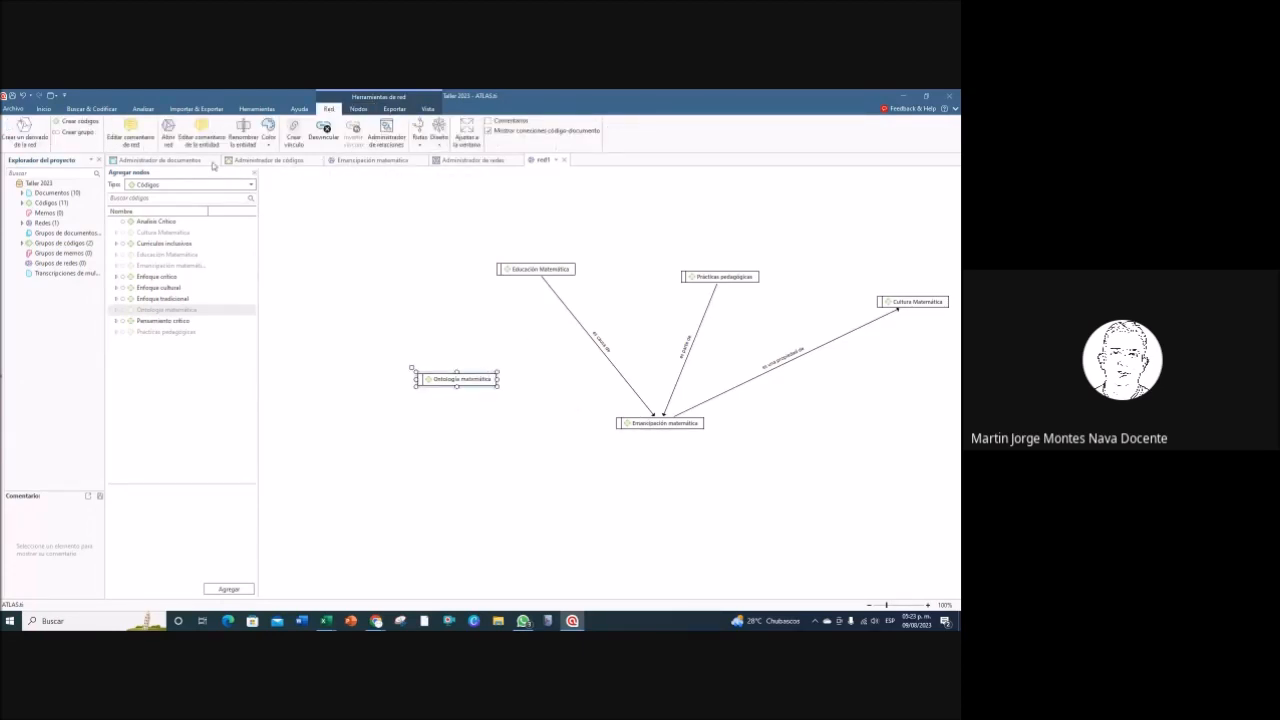
left_click(294, 140)
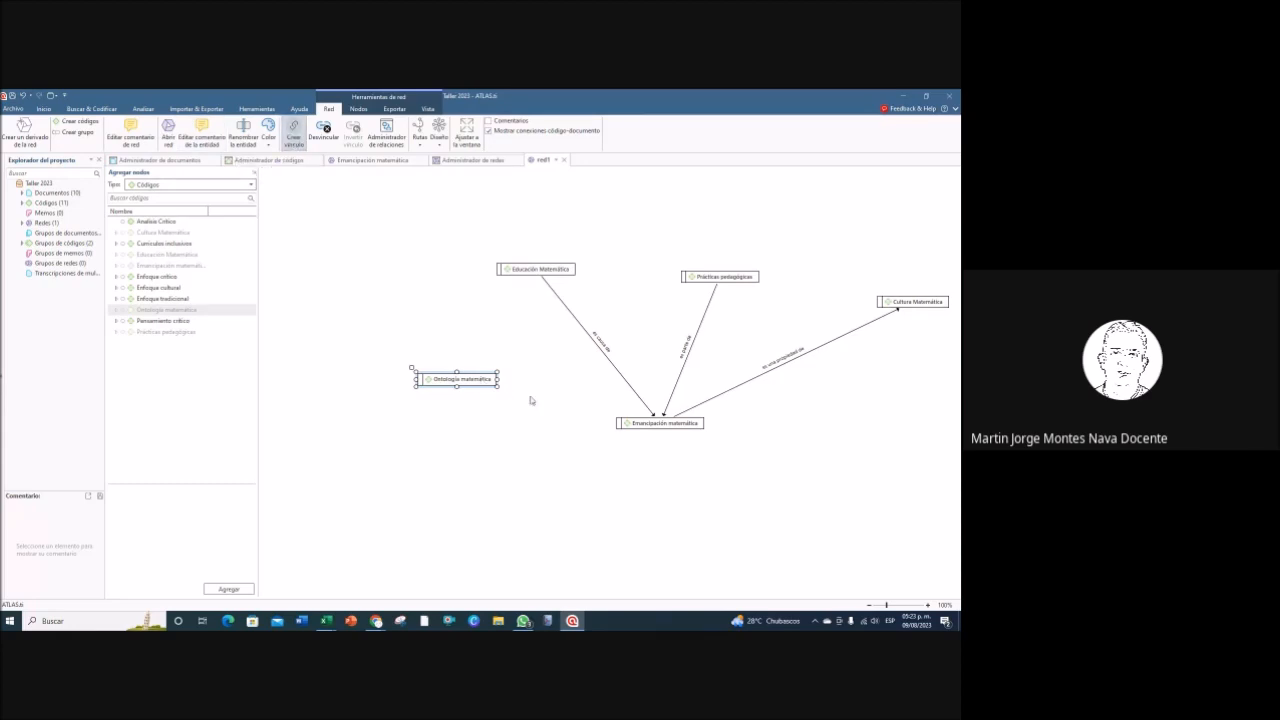
left_click(294, 135)
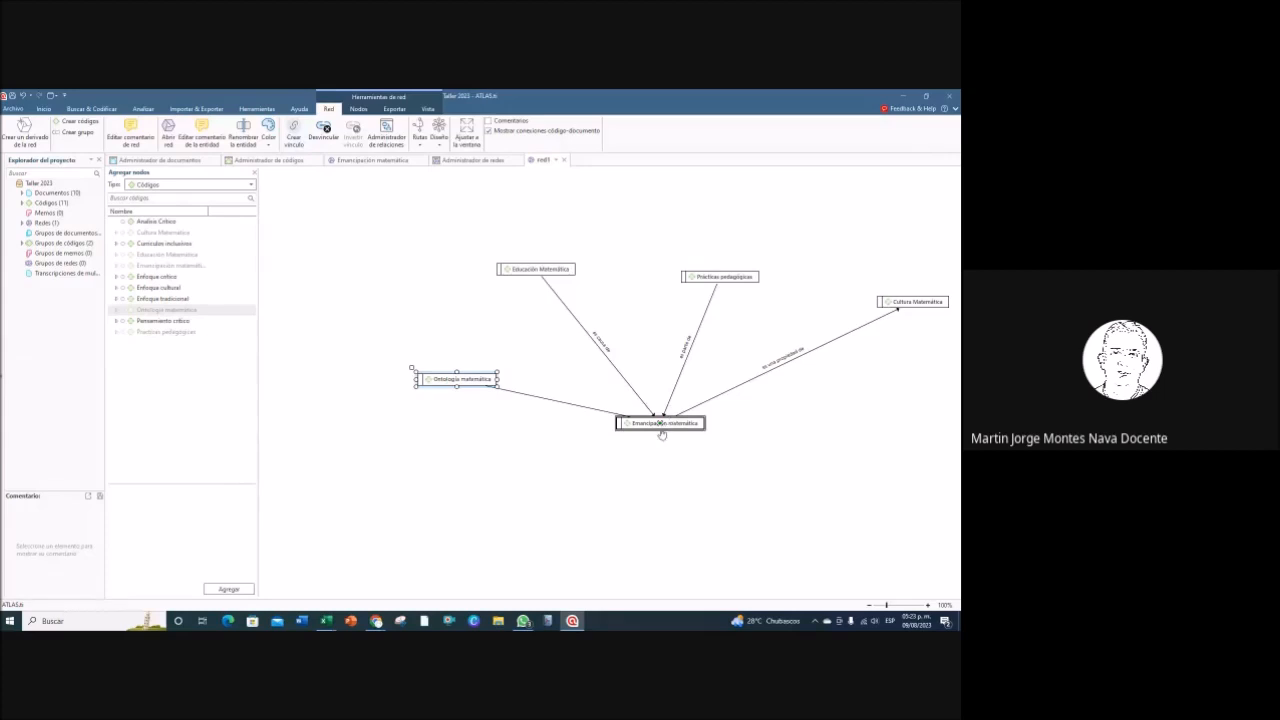
left_click(642, 428)
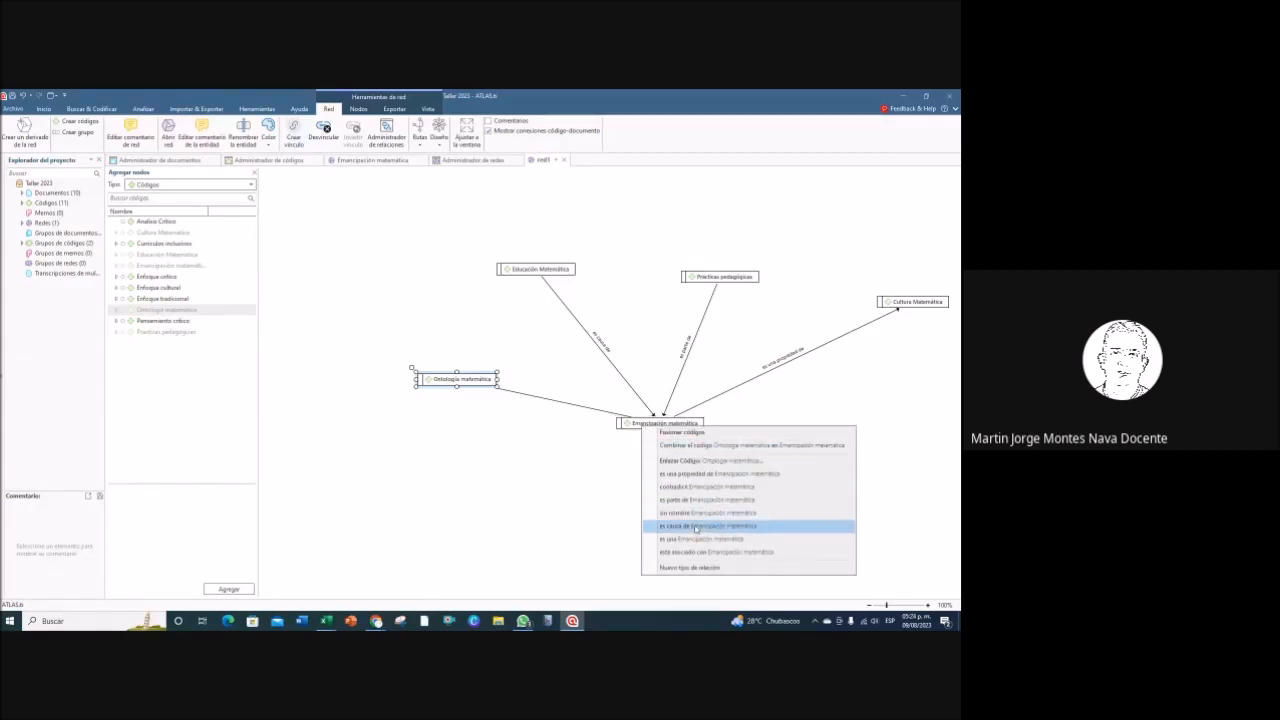
left_click(680, 527)
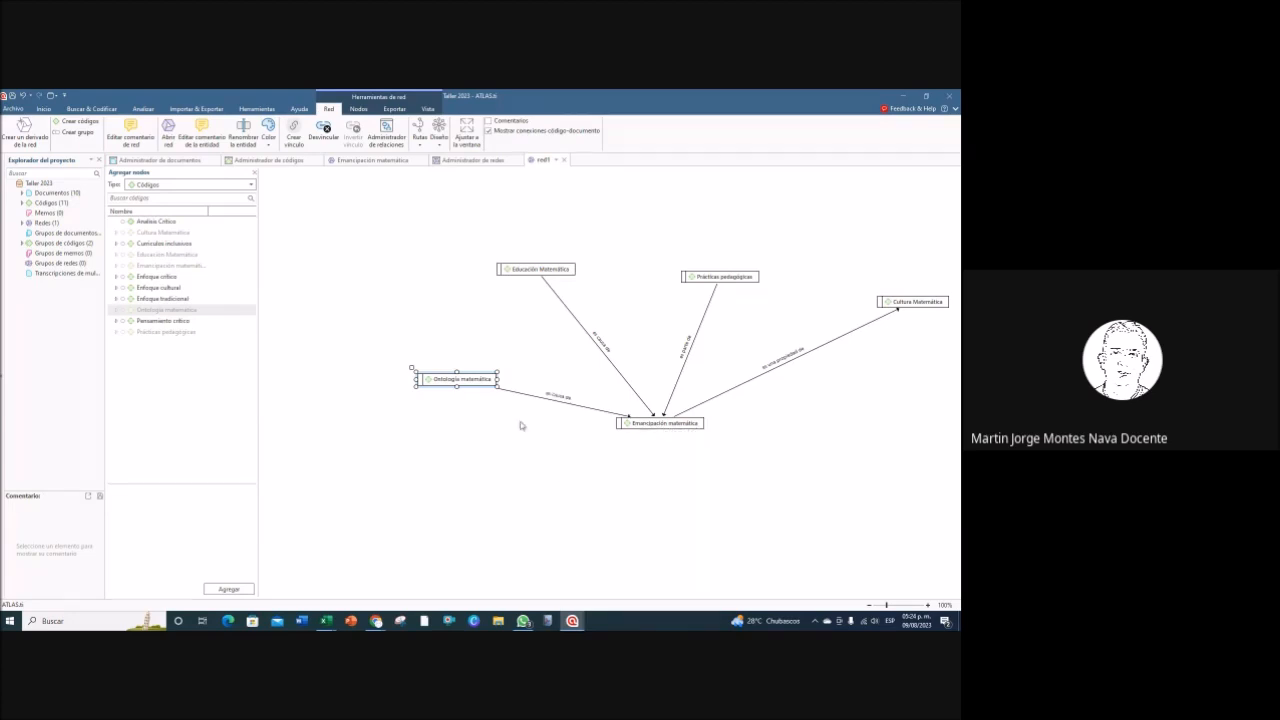
left_click_drag(468, 376, 434, 358)
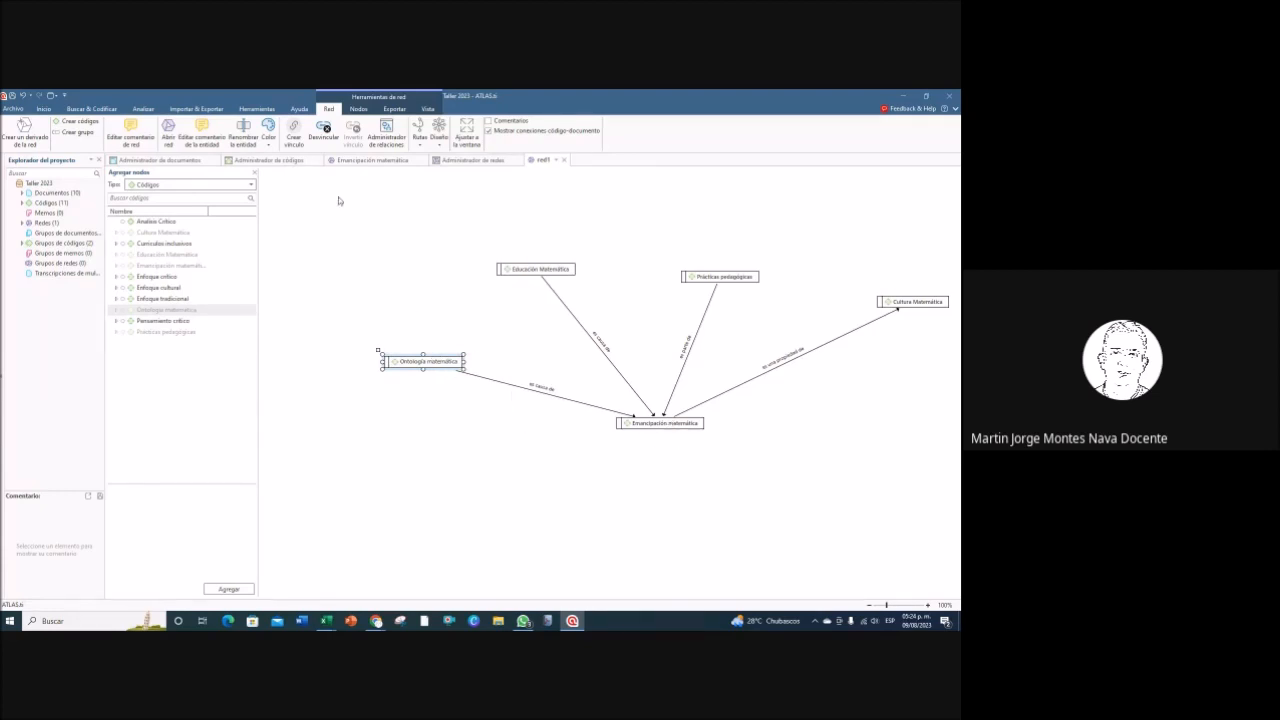
Step: Review the subcodes of Cultura Matemática, Currículos inclusivos and Educación Matemática in the code manager
left_click(270, 161)
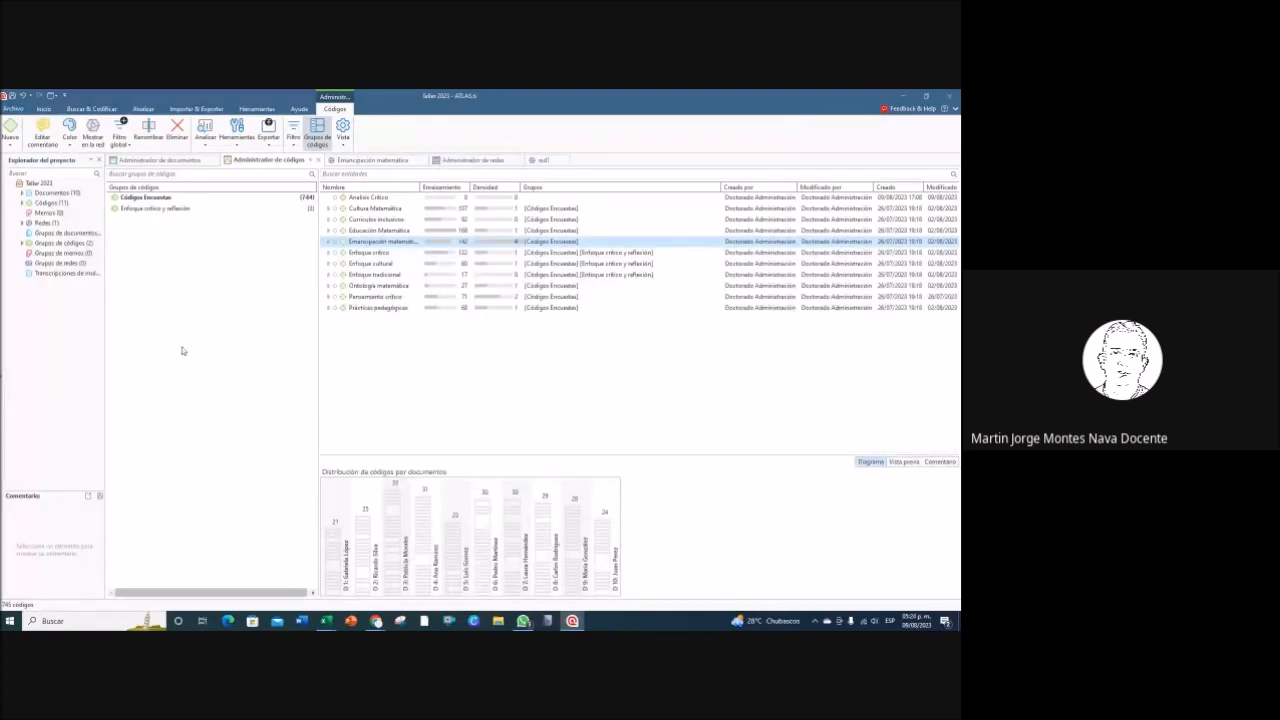
left_click(143, 109)
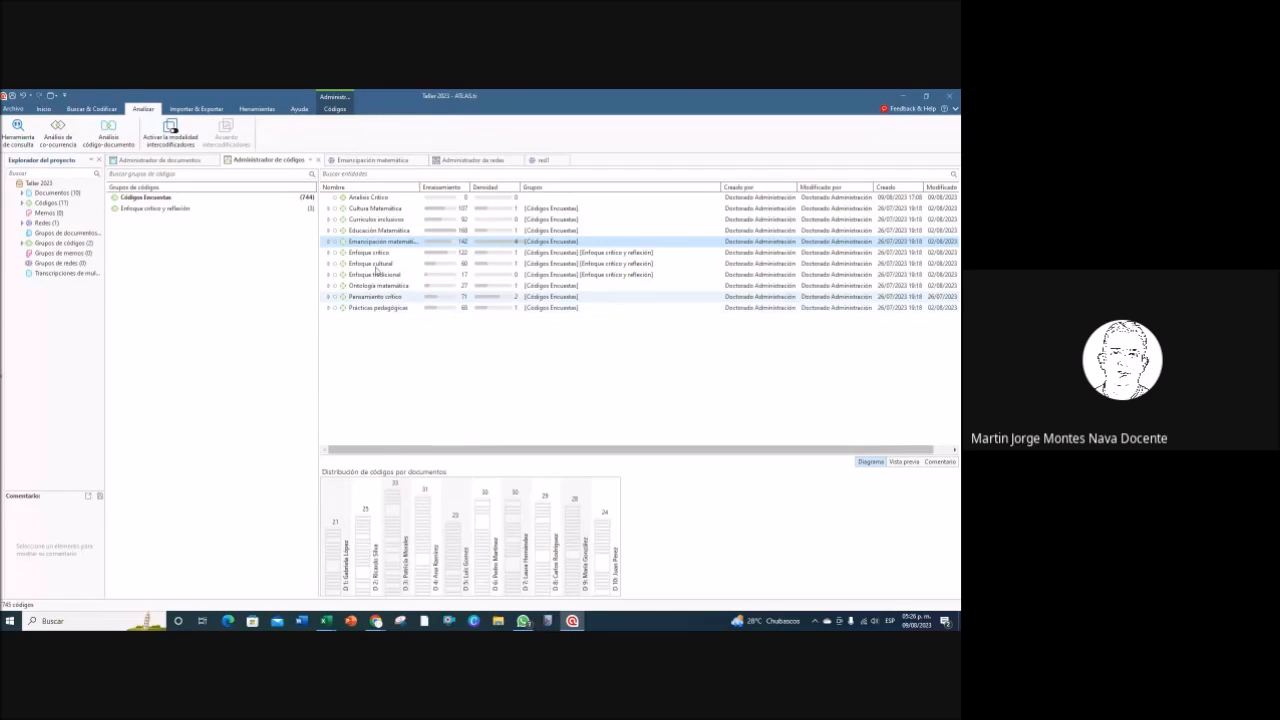
left_click(329, 208)
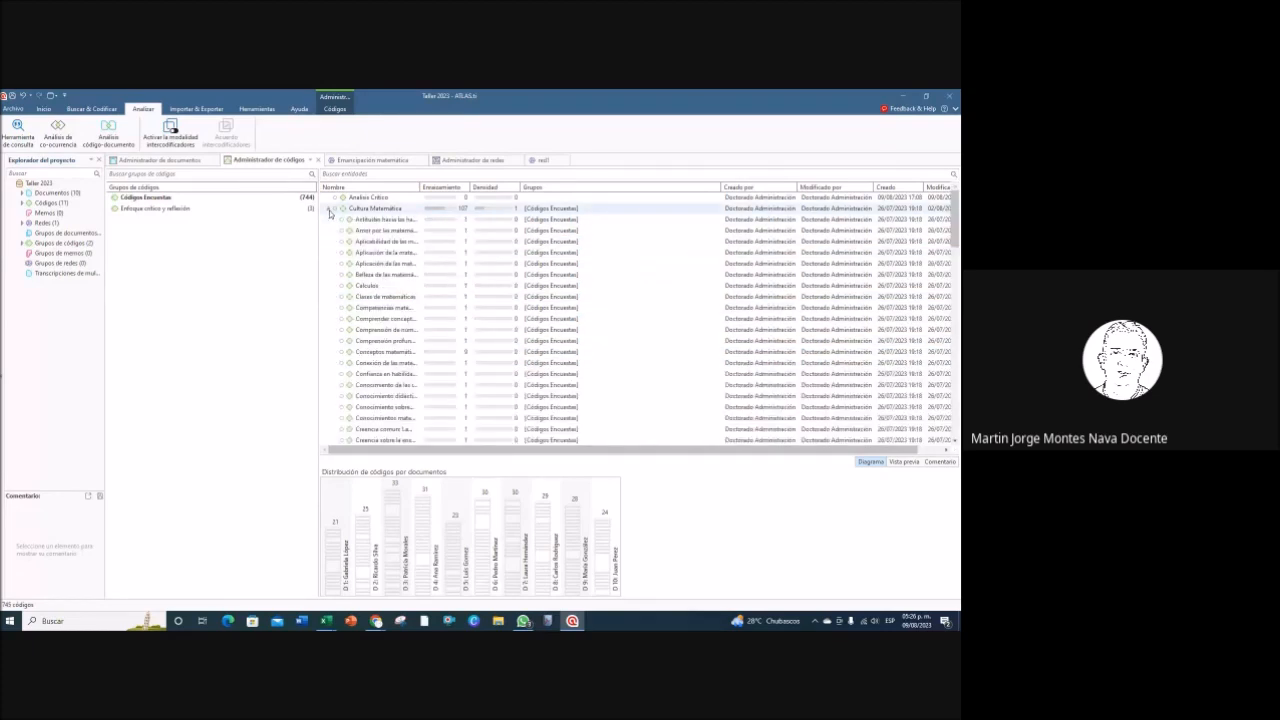
left_click(329, 208)
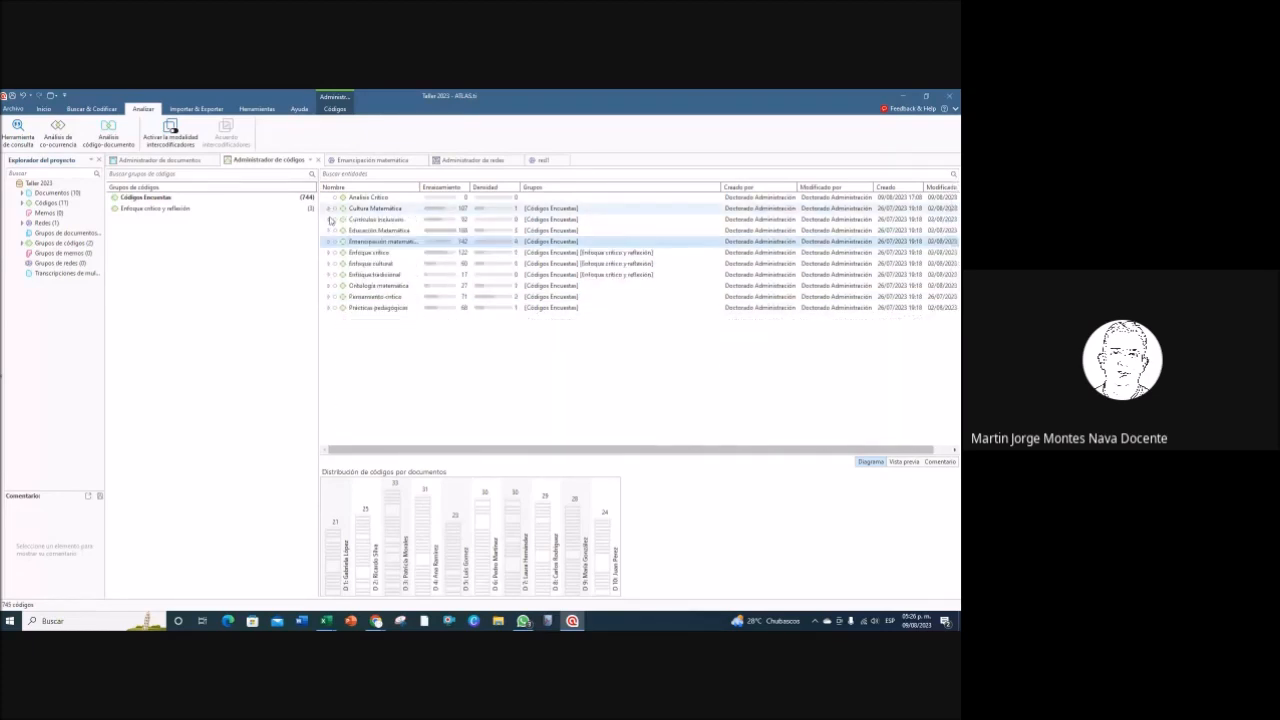
left_click(329, 219)
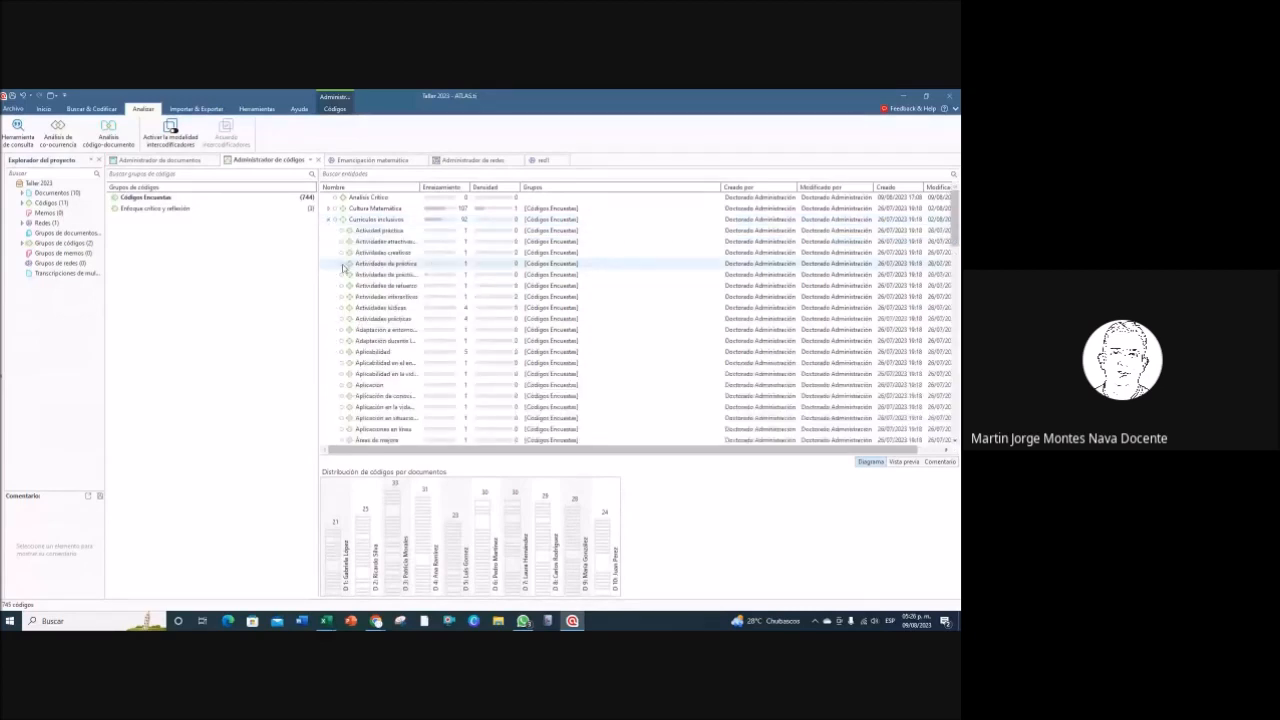
left_click(329, 219)
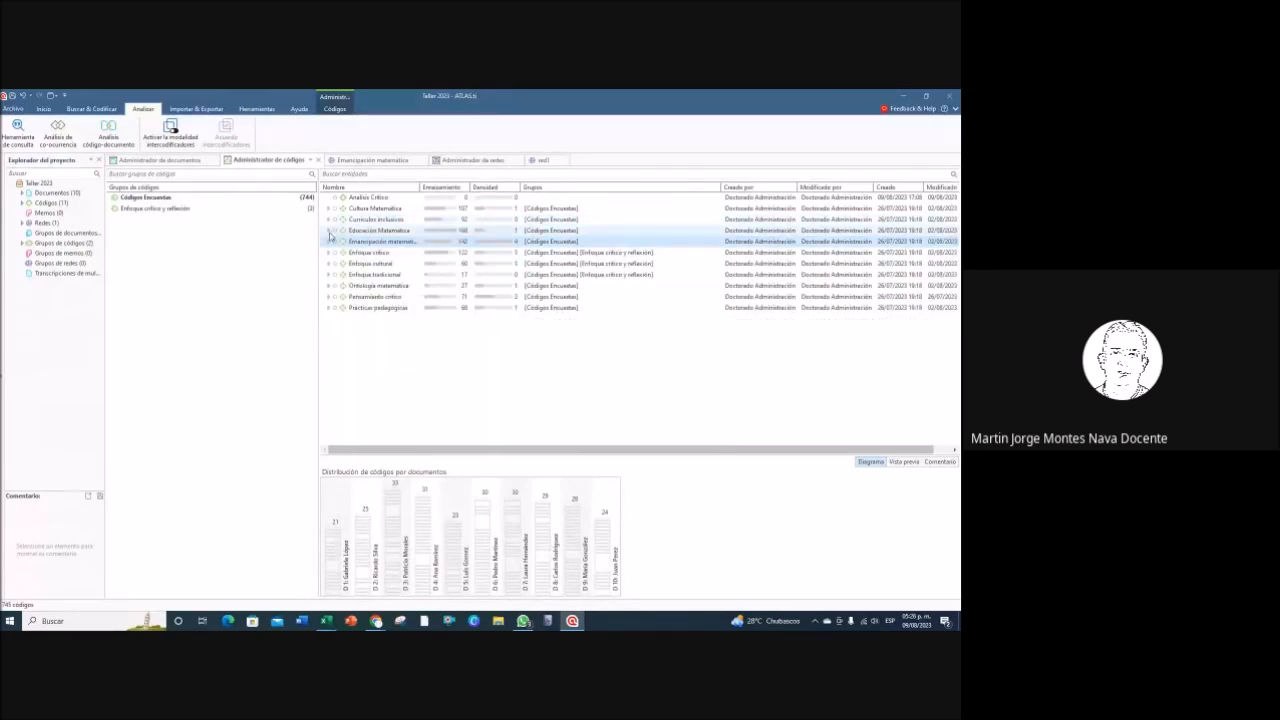
left_click(328, 231)
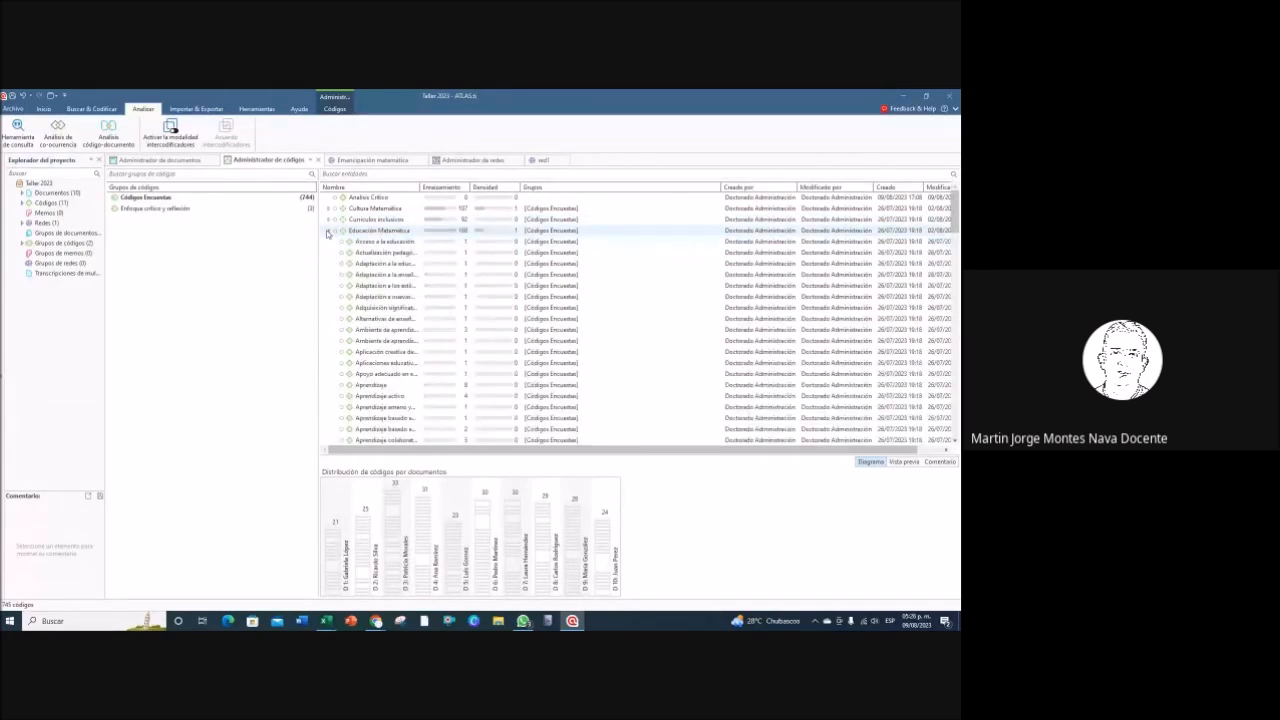
left_click(328, 231)
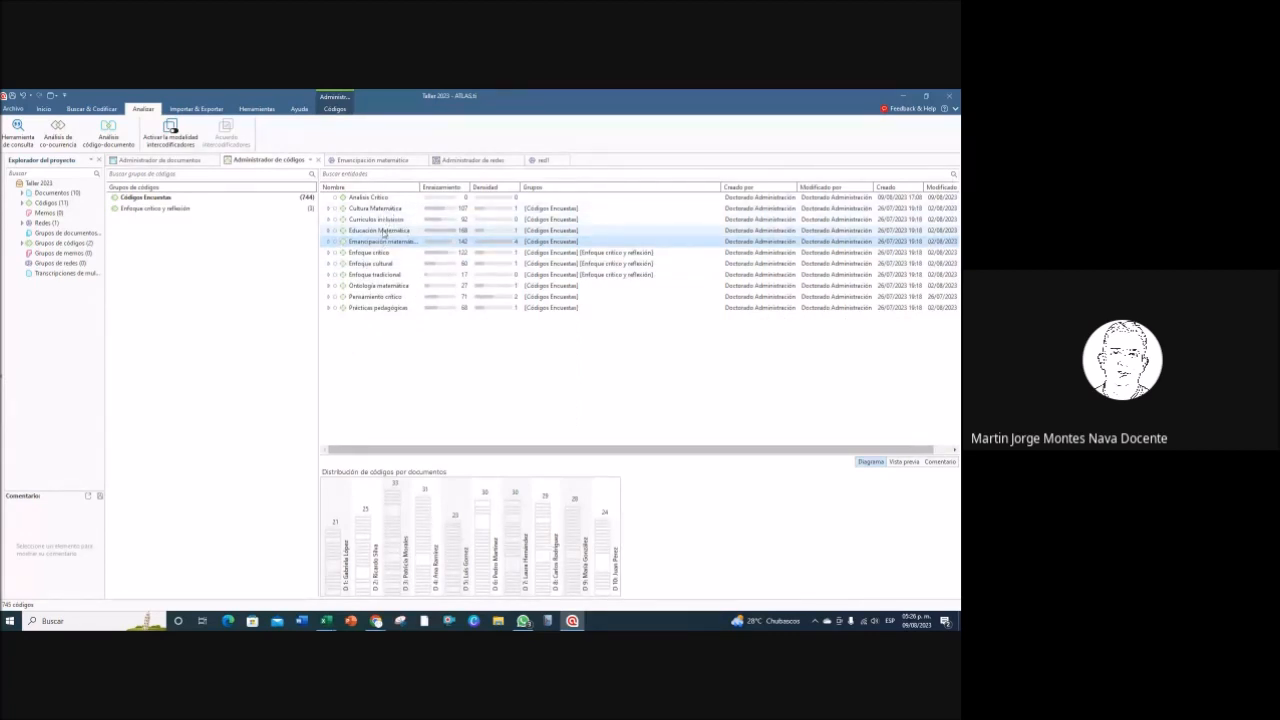
left_click(329, 232)
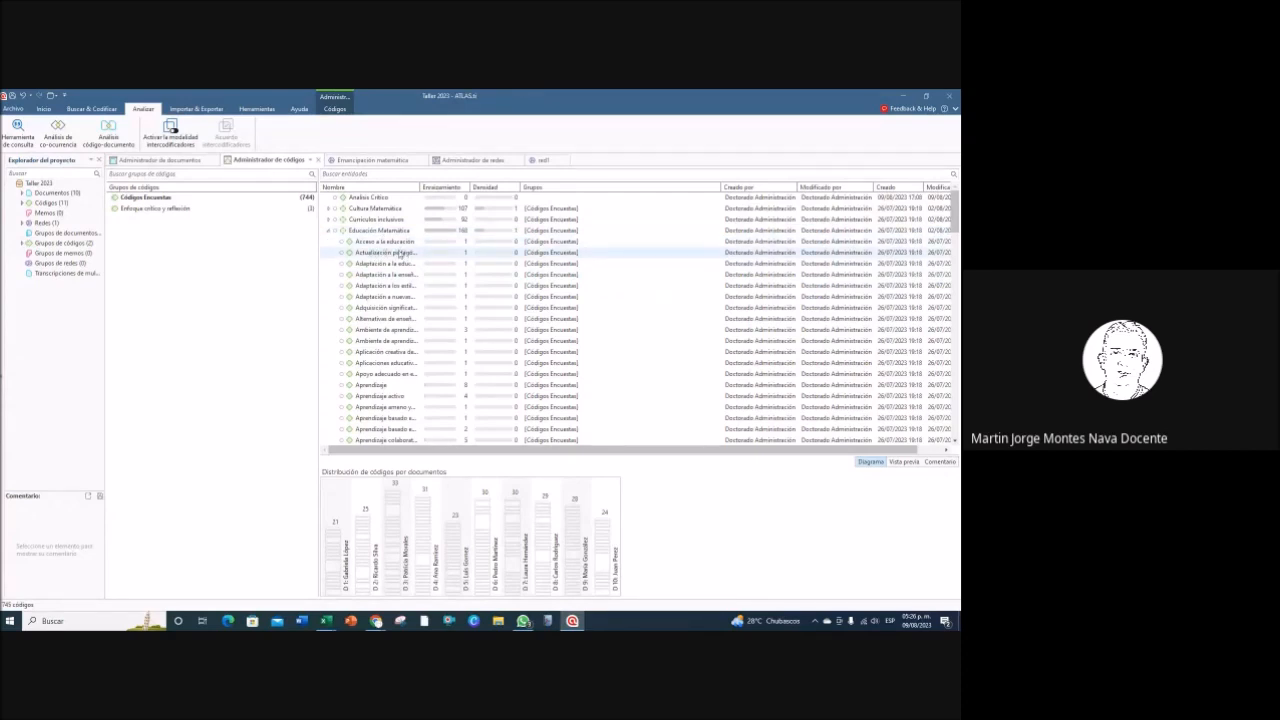
left_click(329, 208)
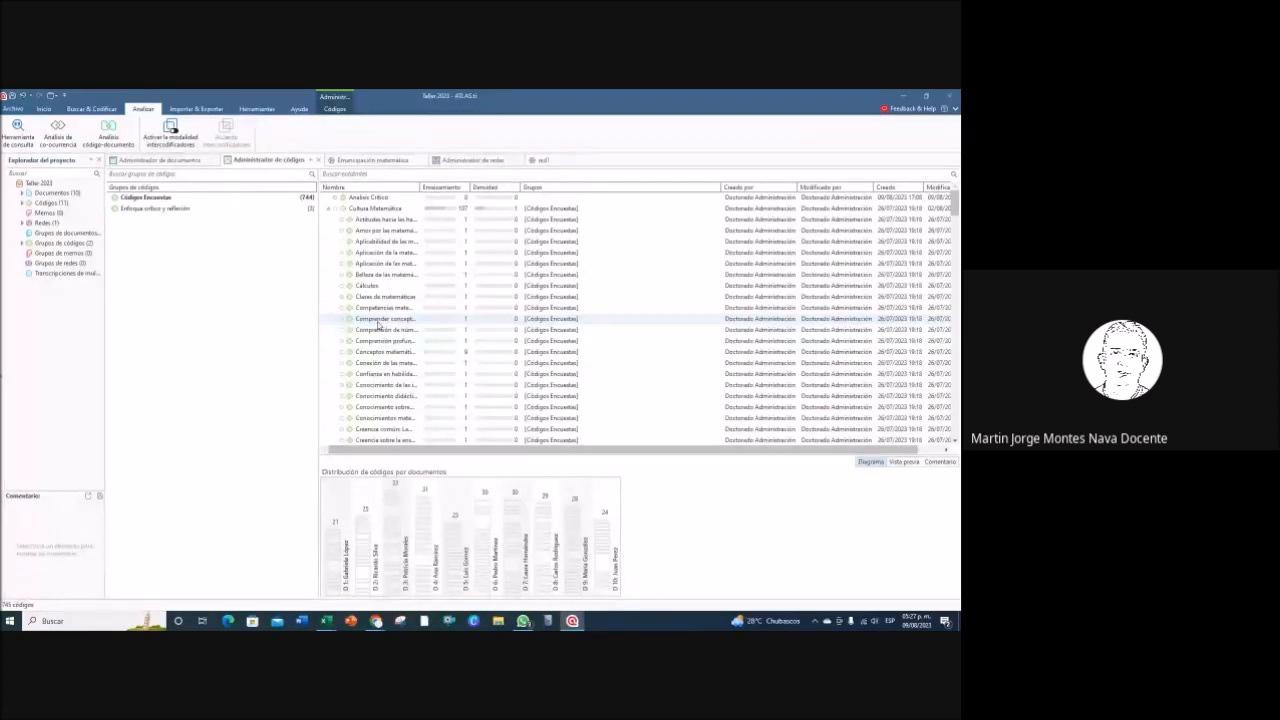
left_click(330, 209)
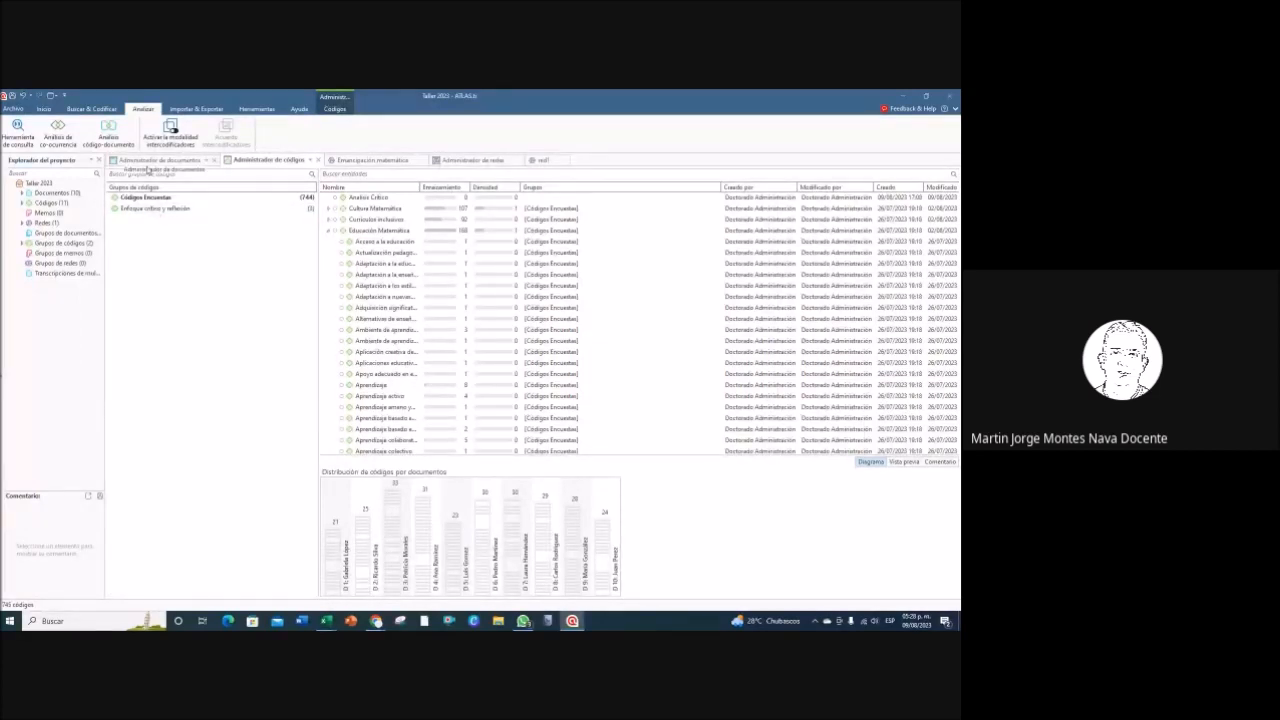
Step: Open the code co-occurrence analysis, narrow its code lists and collapse Educación Matemática in both the column and row lists
left_click(58, 133)
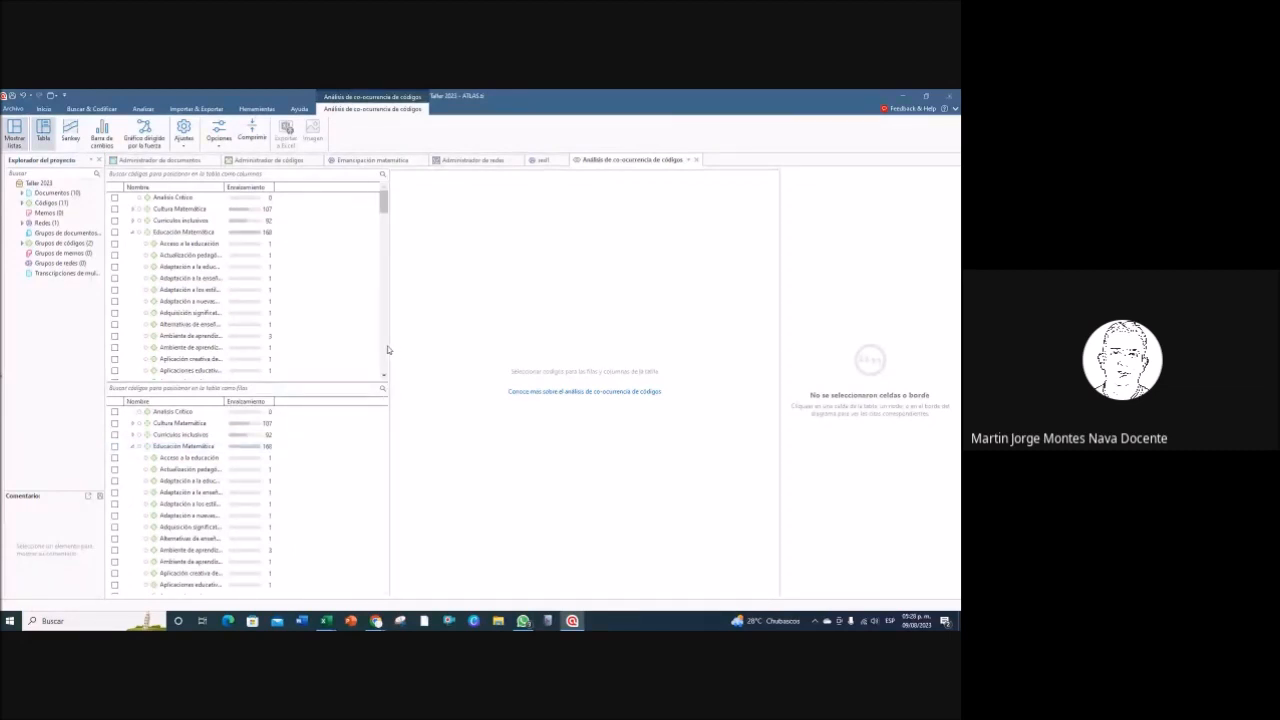
left_click_drag(391, 349, 310, 347)
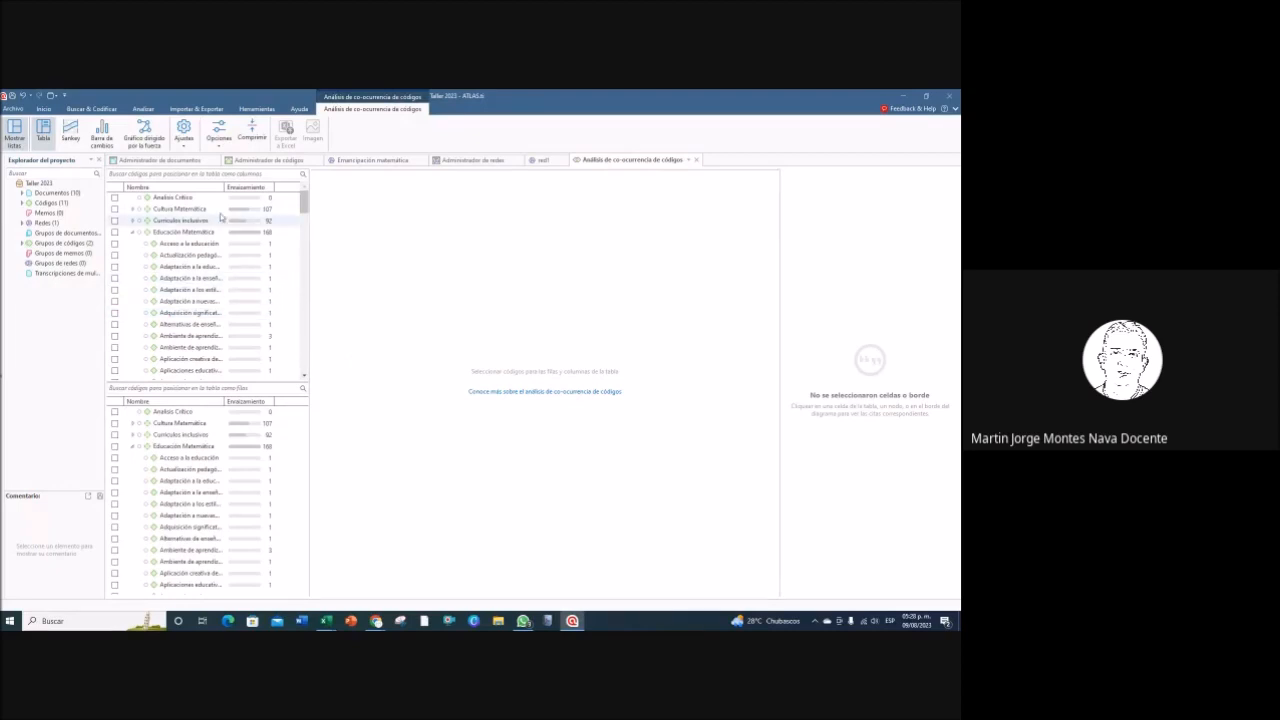
left_click(132, 233)
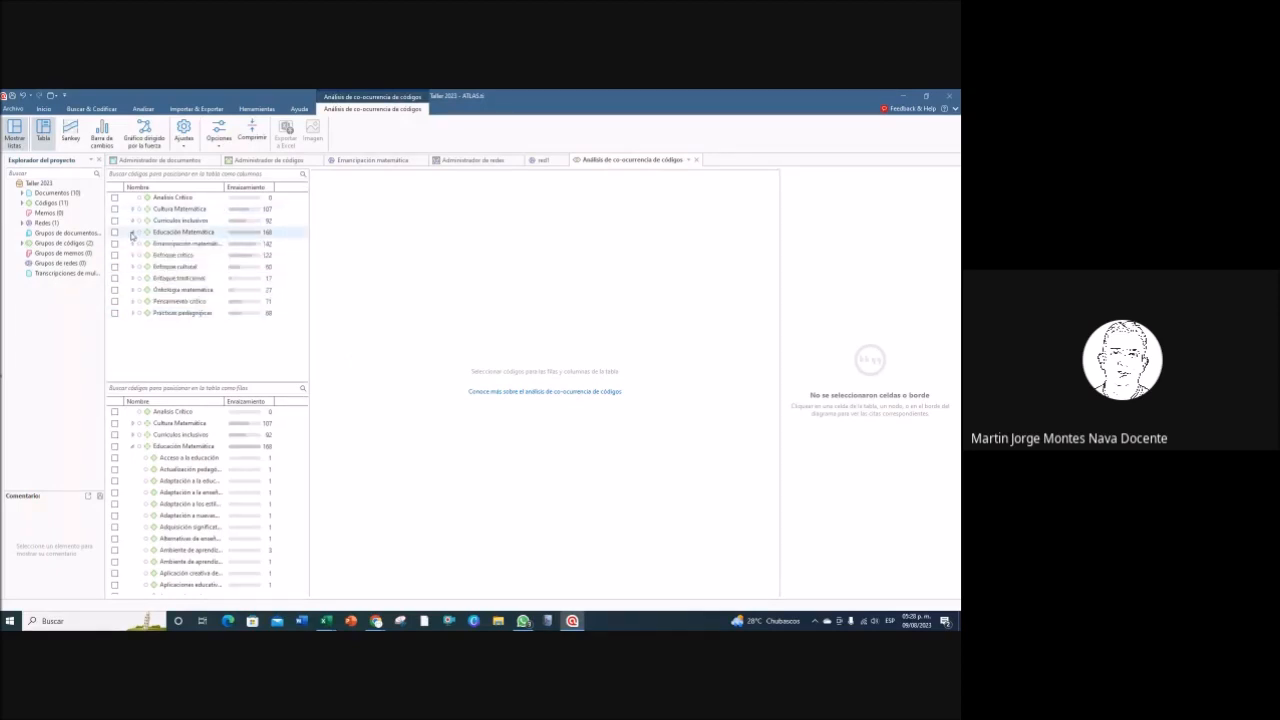
left_click(132, 446)
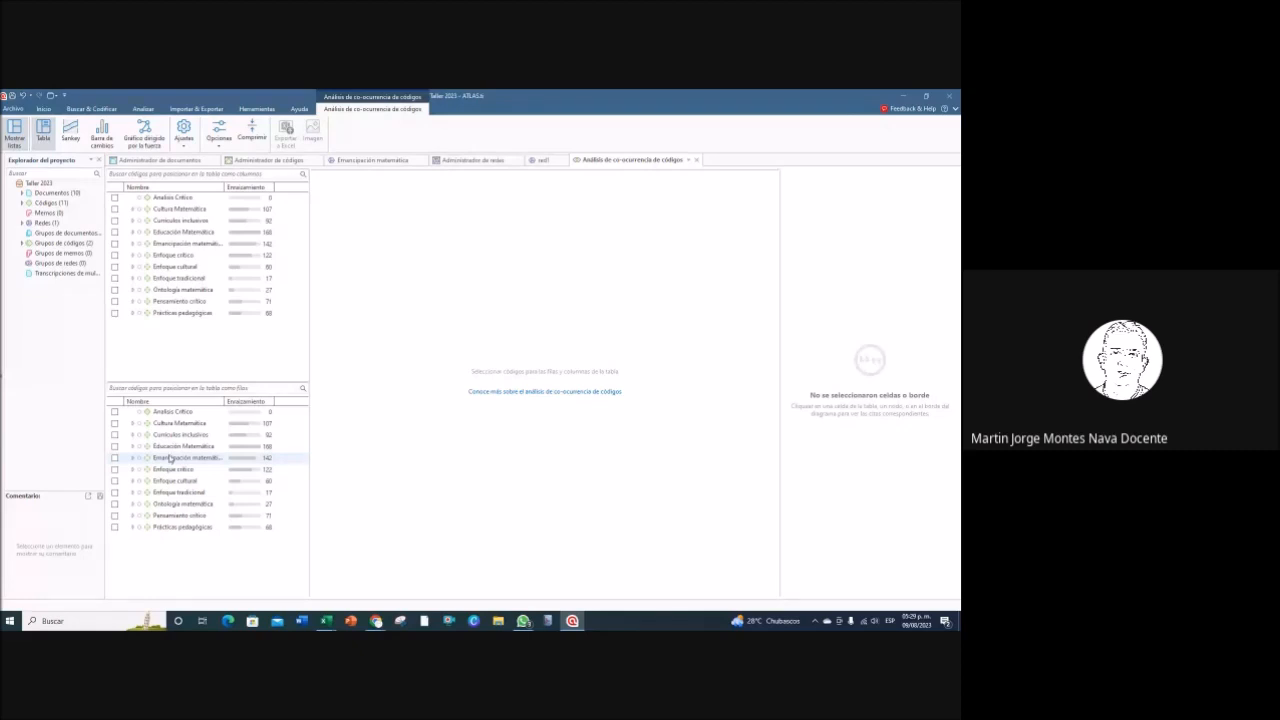
Step: Add Cultura Matemática, Educación Matemática, Emancipación matemática and Enfoque crítico as columns of the co-occurrence table
left_click(114, 209)
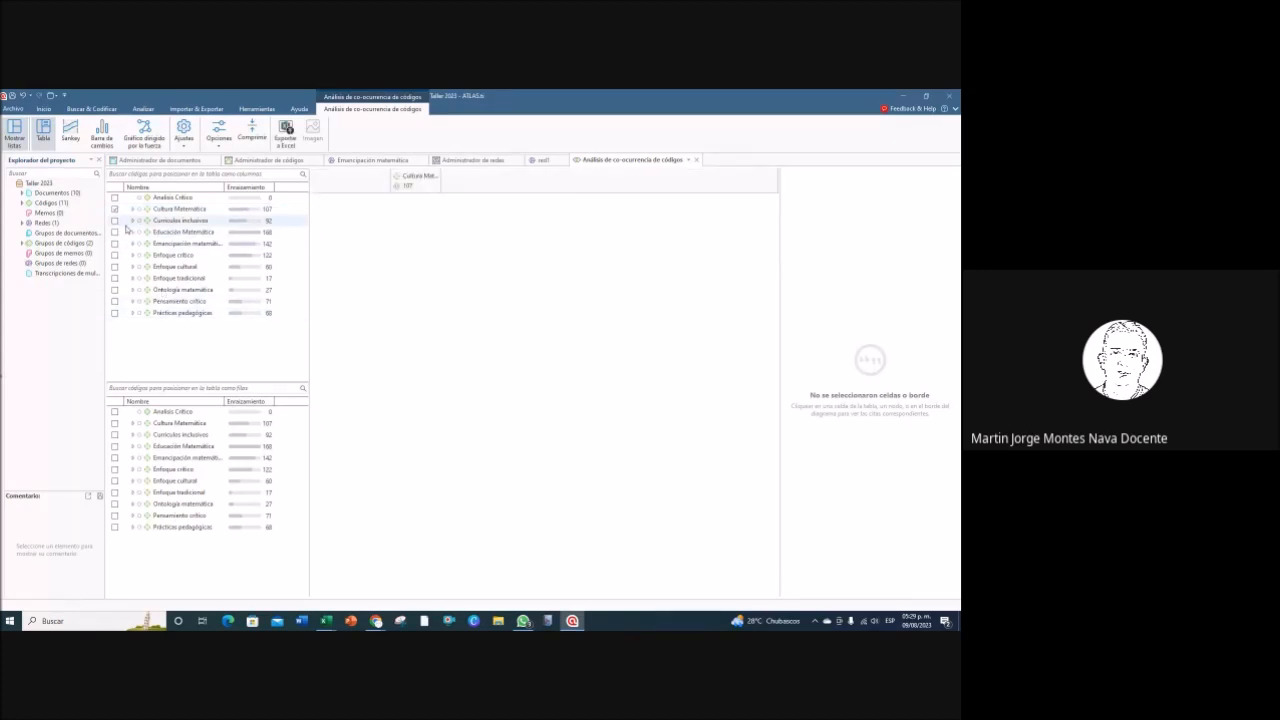
left_click(114, 232)
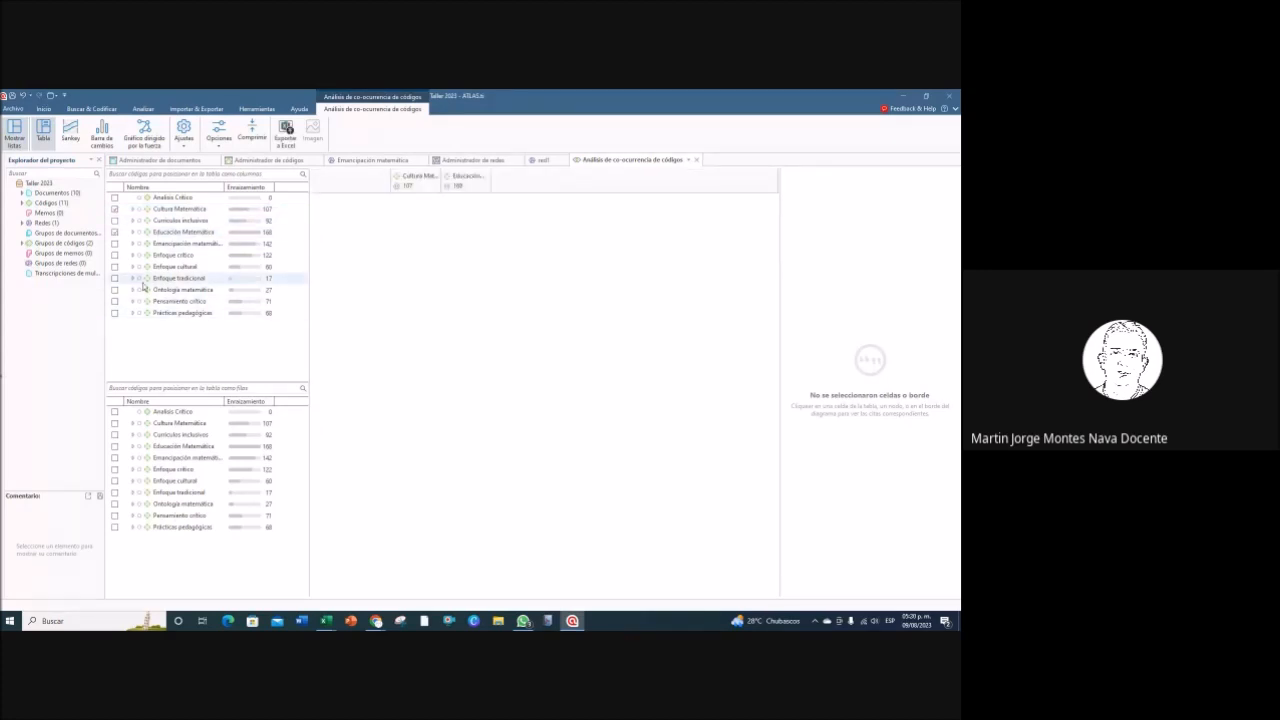
left_click(114, 243)
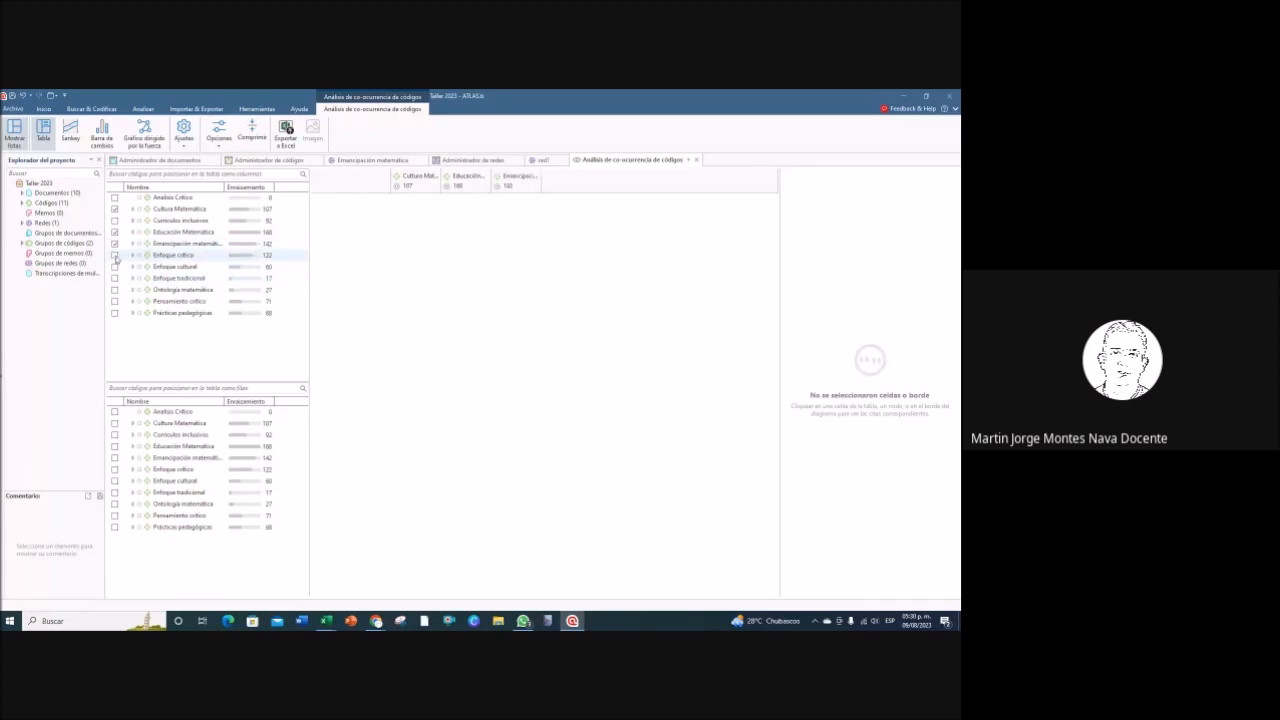
left_click(114, 255)
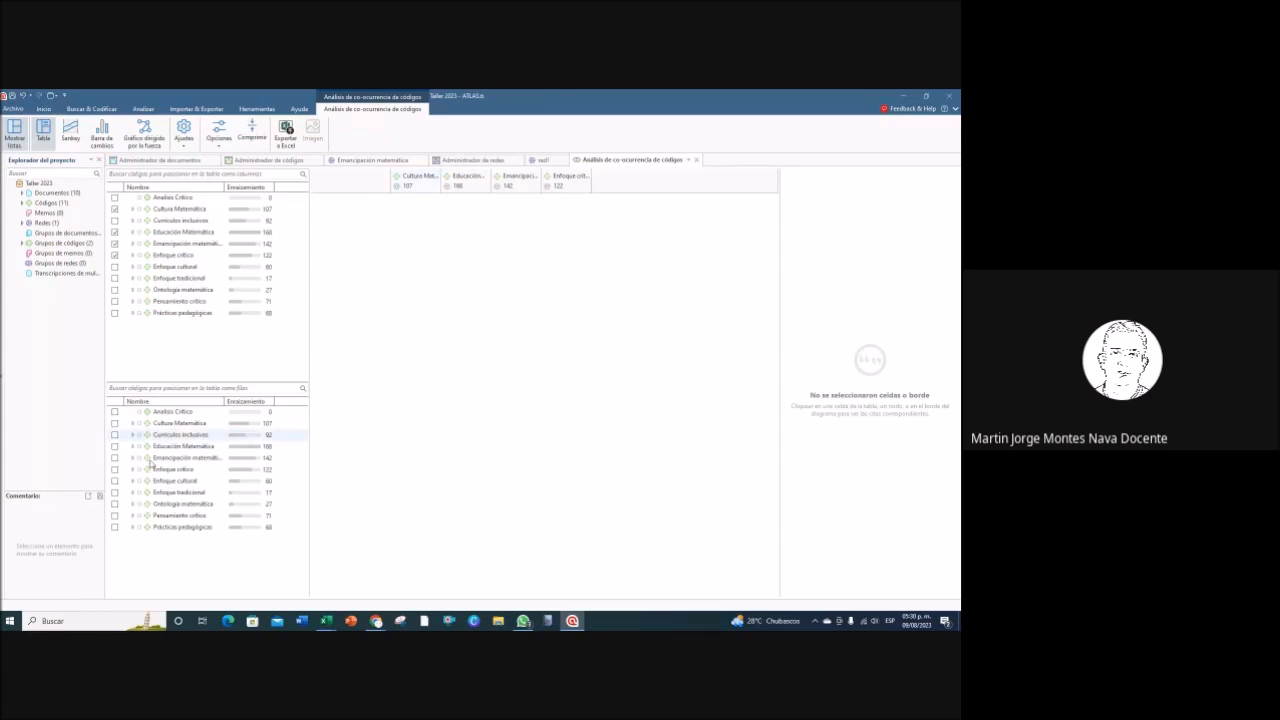
Step: Set Cultura Matemática, Educación Matemática, Emancipación matemática and Enfoque crítico as the rows of the co-occurrence table, leaving Currículos inclusivos out
left_click(115, 424)
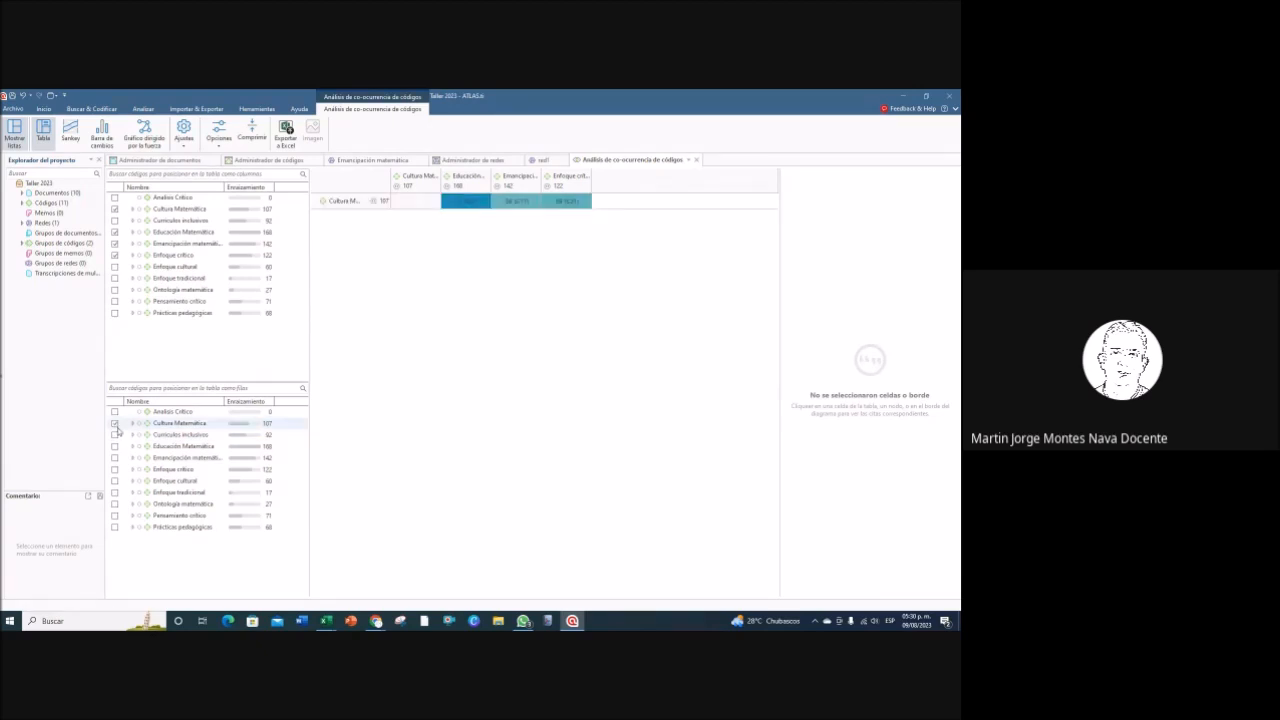
left_click(115, 435)
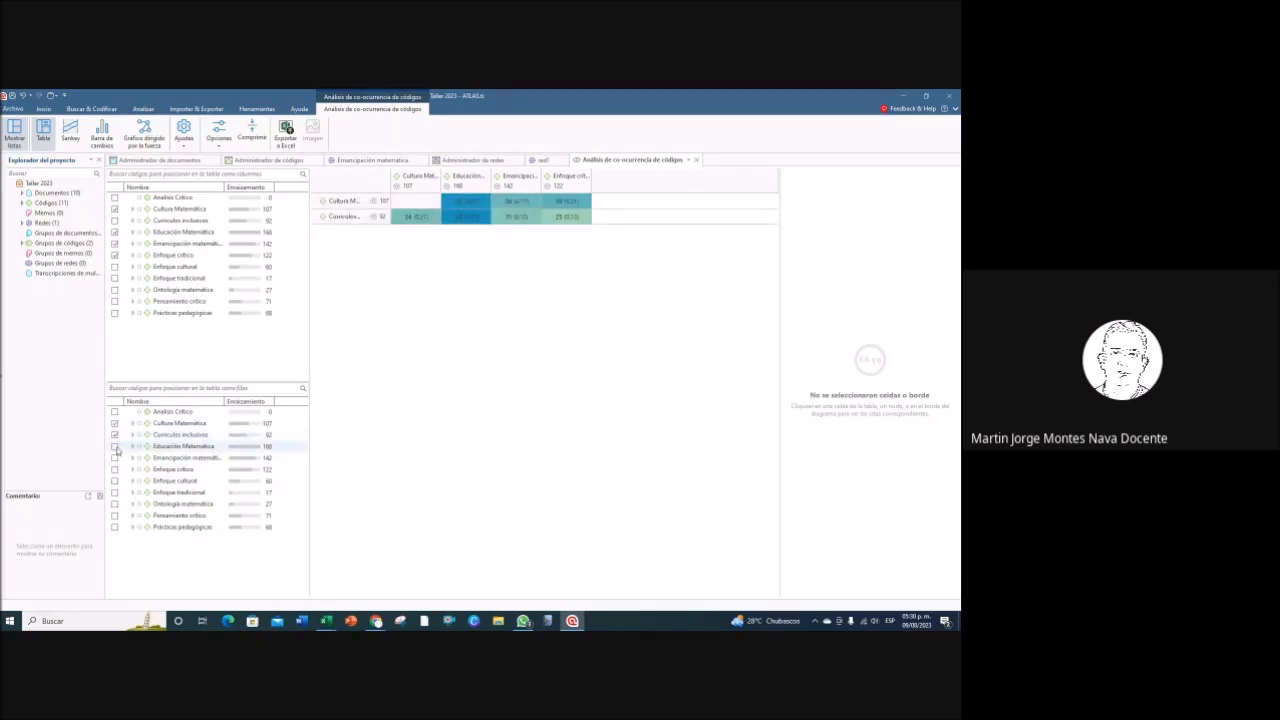
left_click(115, 447)
left_click(115, 435)
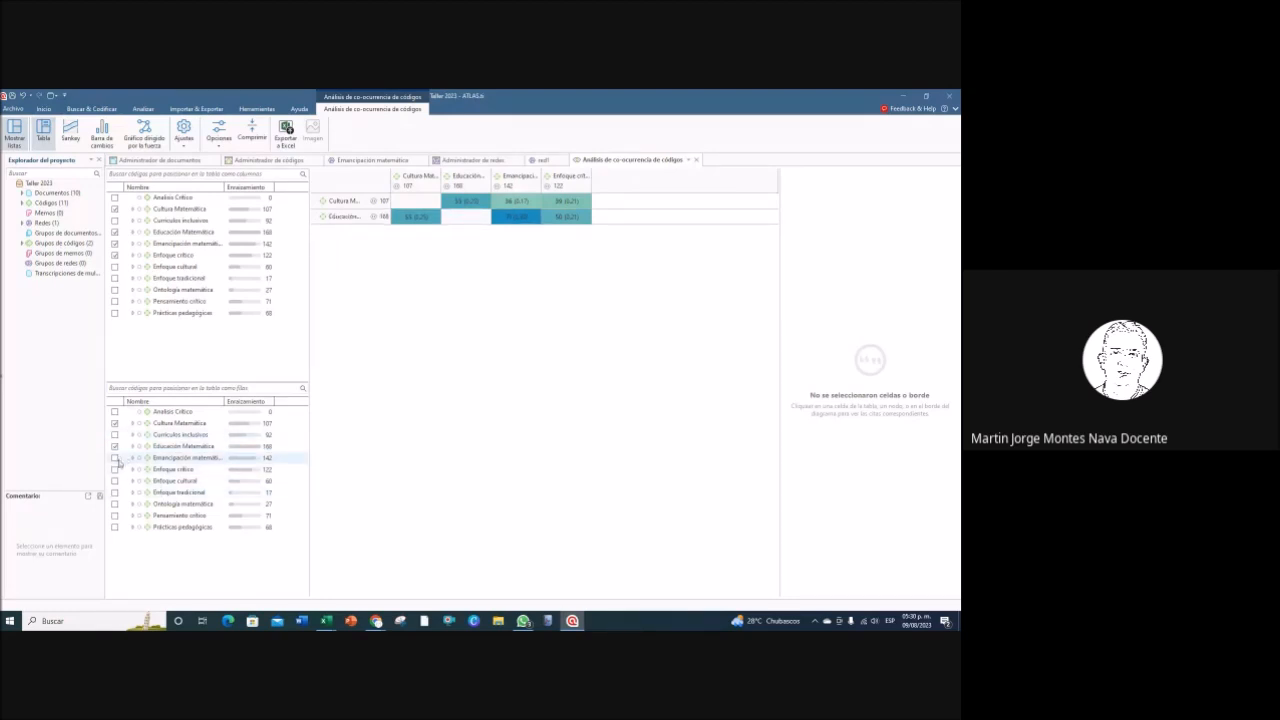
left_click(115, 458)
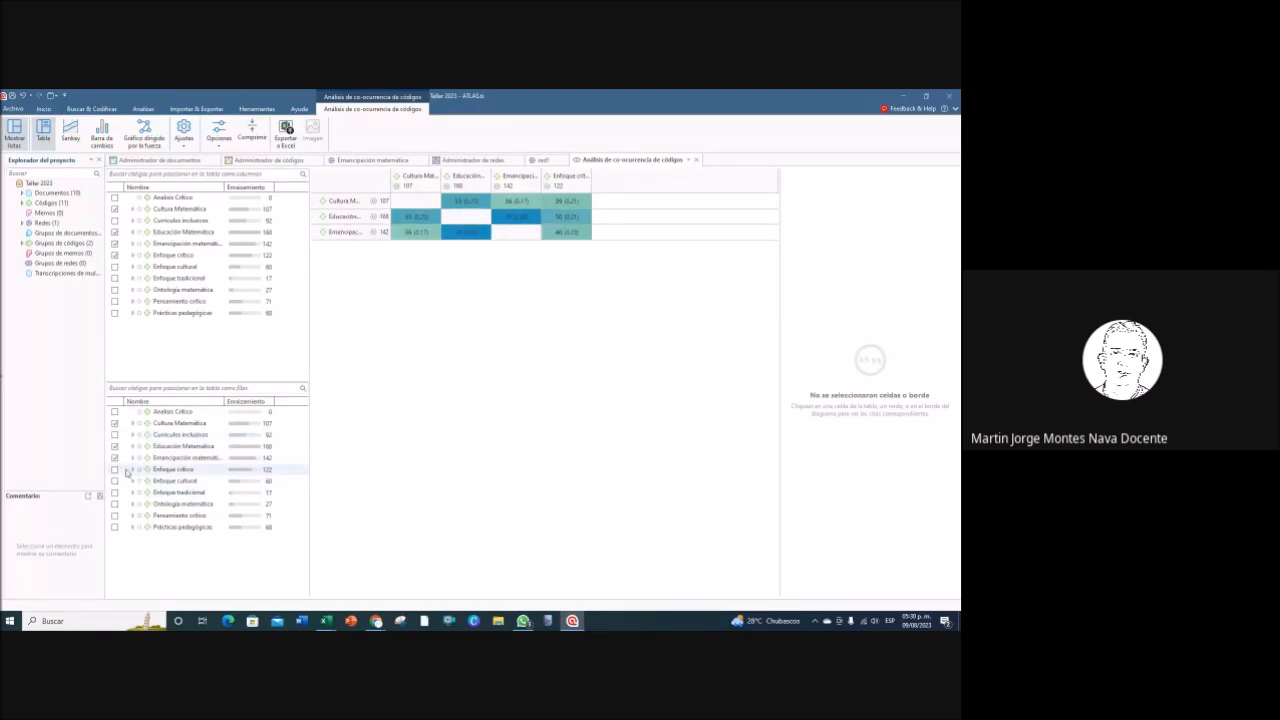
left_click(115, 469)
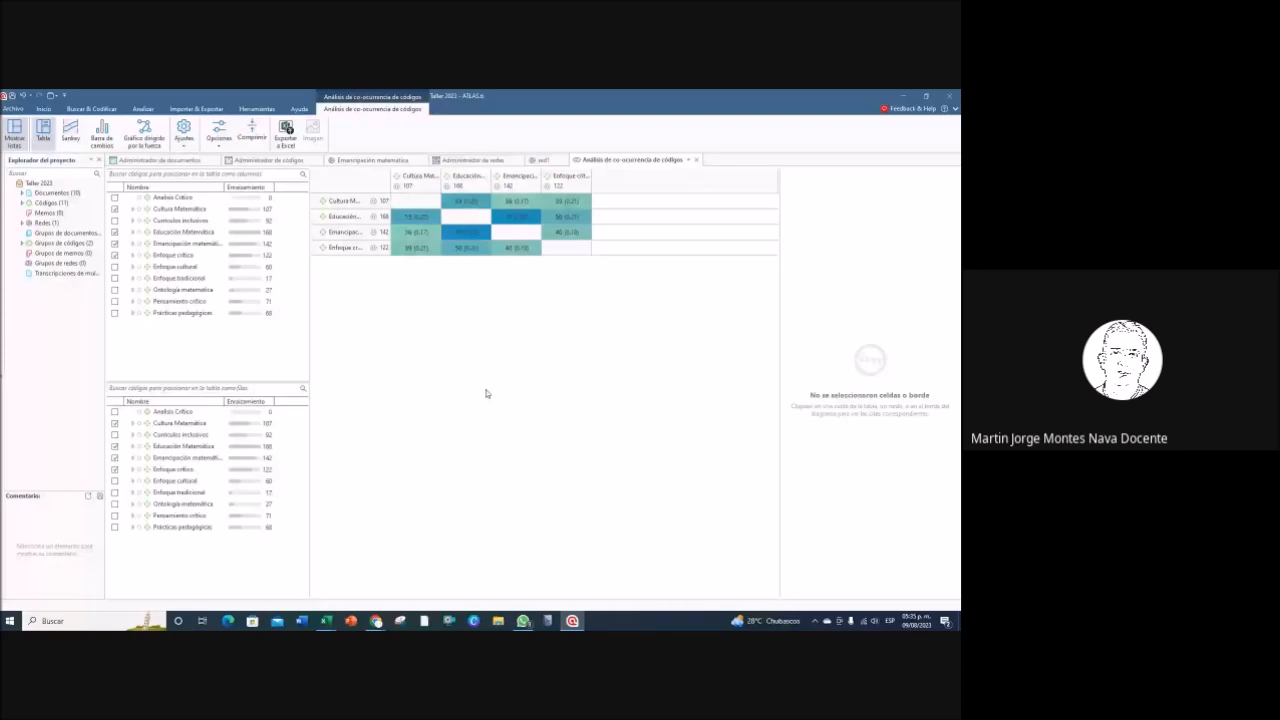
Step: Add Currículos inclusivos, Enfoque cultural, Enfoque tradicional, Ontología matemática, Pensamiento crítico and Prácticas pedagógicas as columns of the co-occurrence table
left_click(115, 220)
left_click(115, 266)
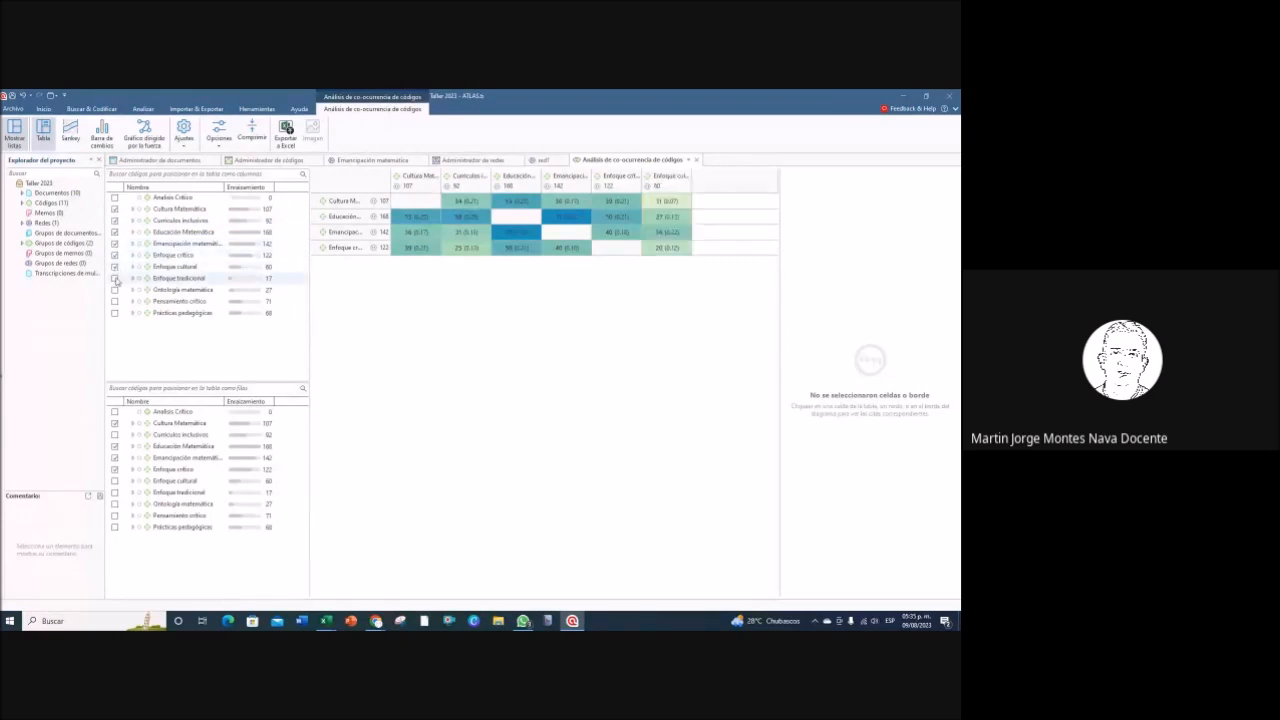
left_click(115, 278)
left_click(115, 289)
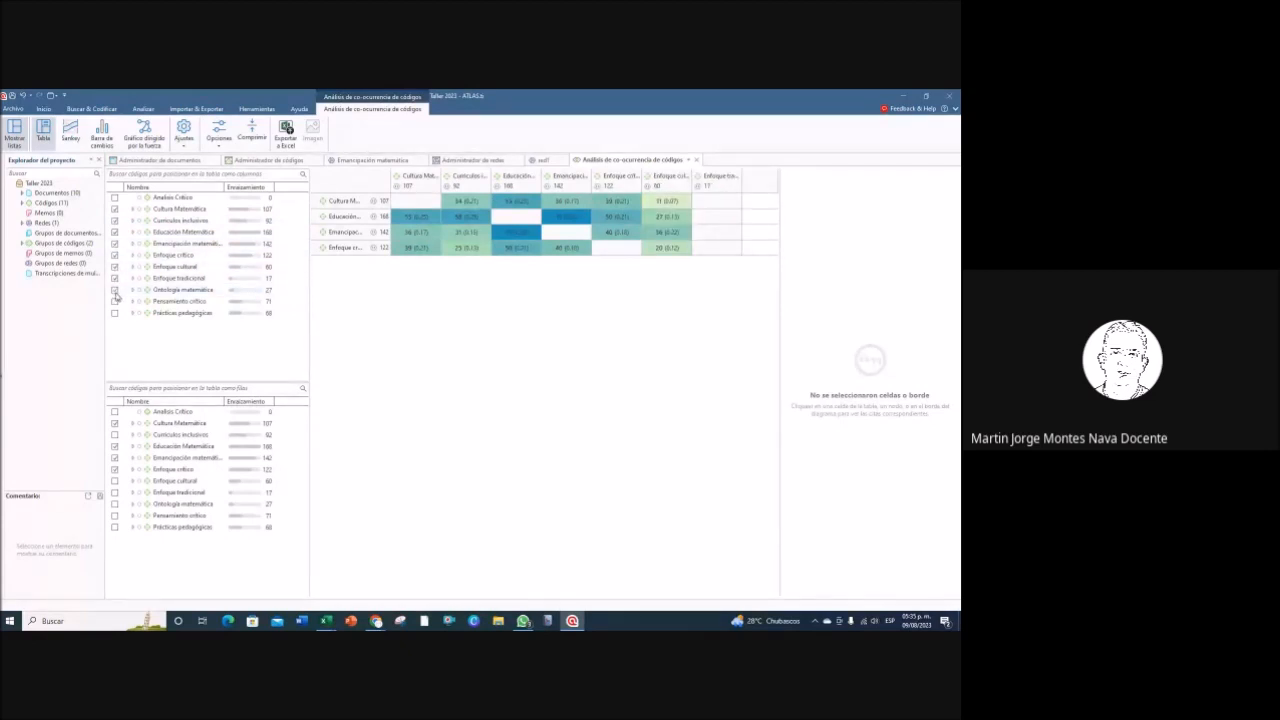
left_click(115, 301)
left_click(115, 313)
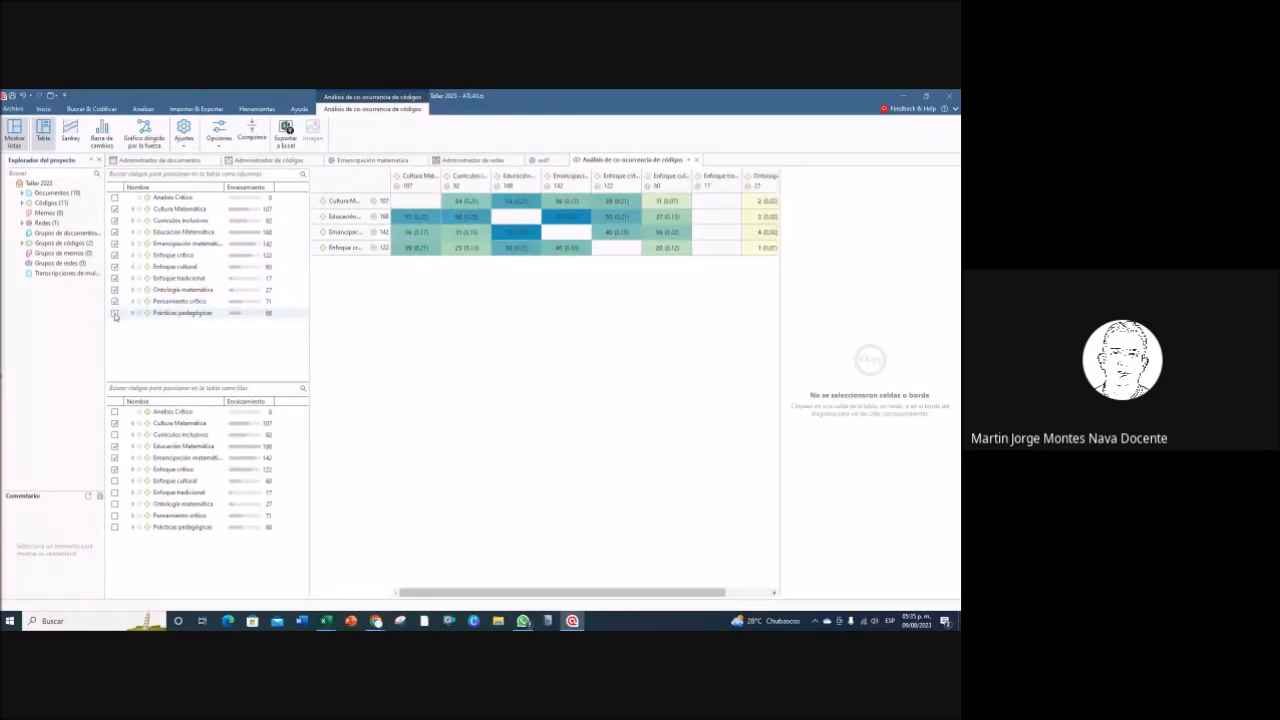
Step: Add Currículos inclusivos, Enfoque cultural, Enfoque tradicional, Ontología matemática, Pensamiento crítico and Prácticas pedagógicas as rows of the co-occurrence table
left_click(115, 434)
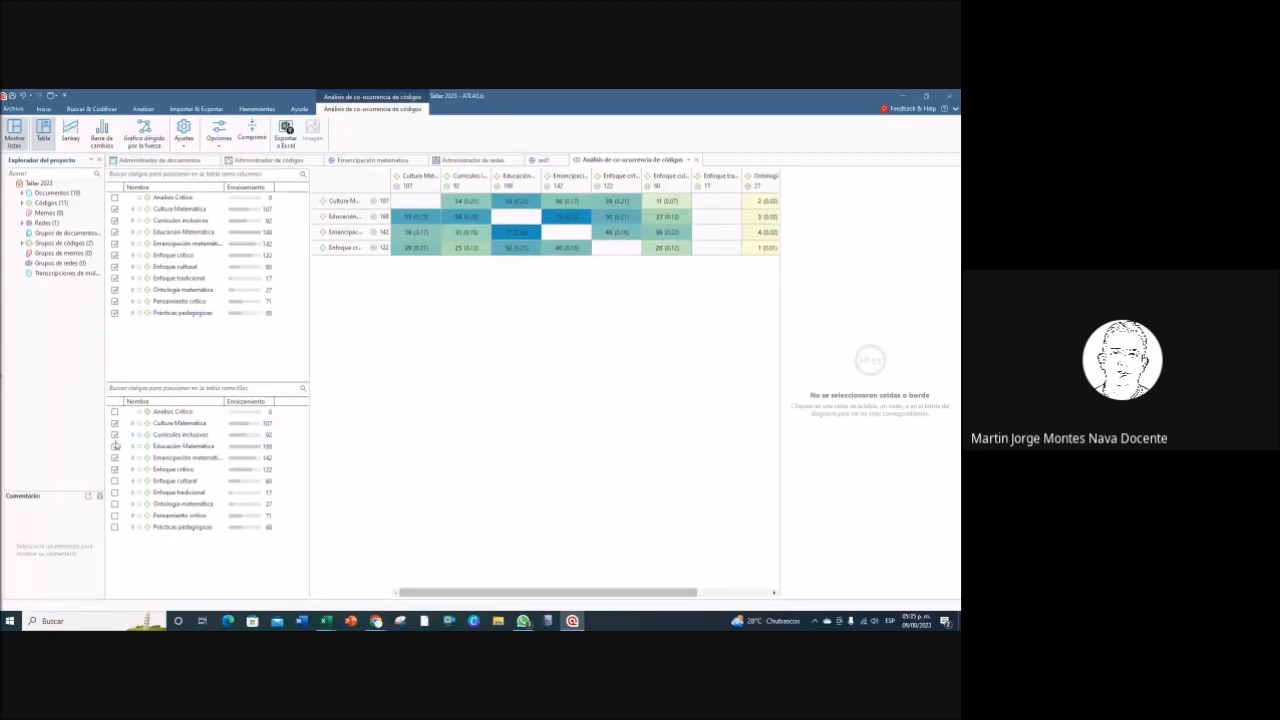
left_click(115, 481)
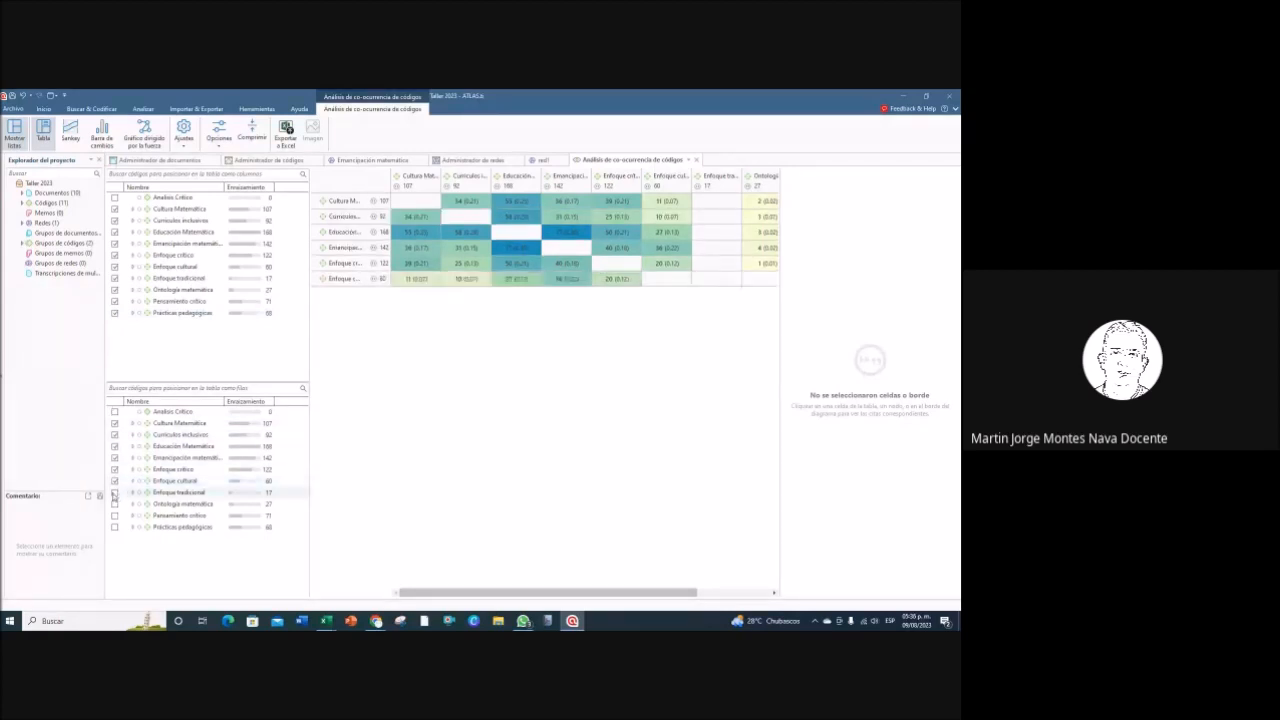
left_click(115, 493)
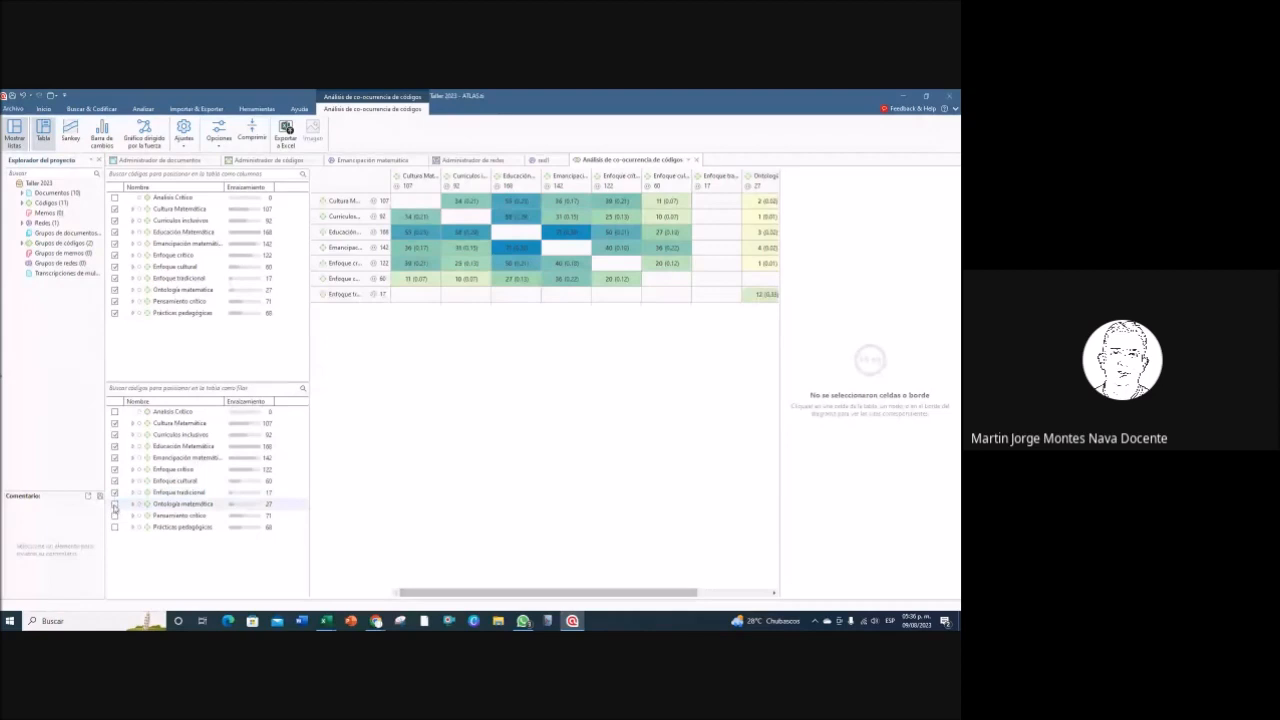
left_click(115, 504)
left_click(115, 516)
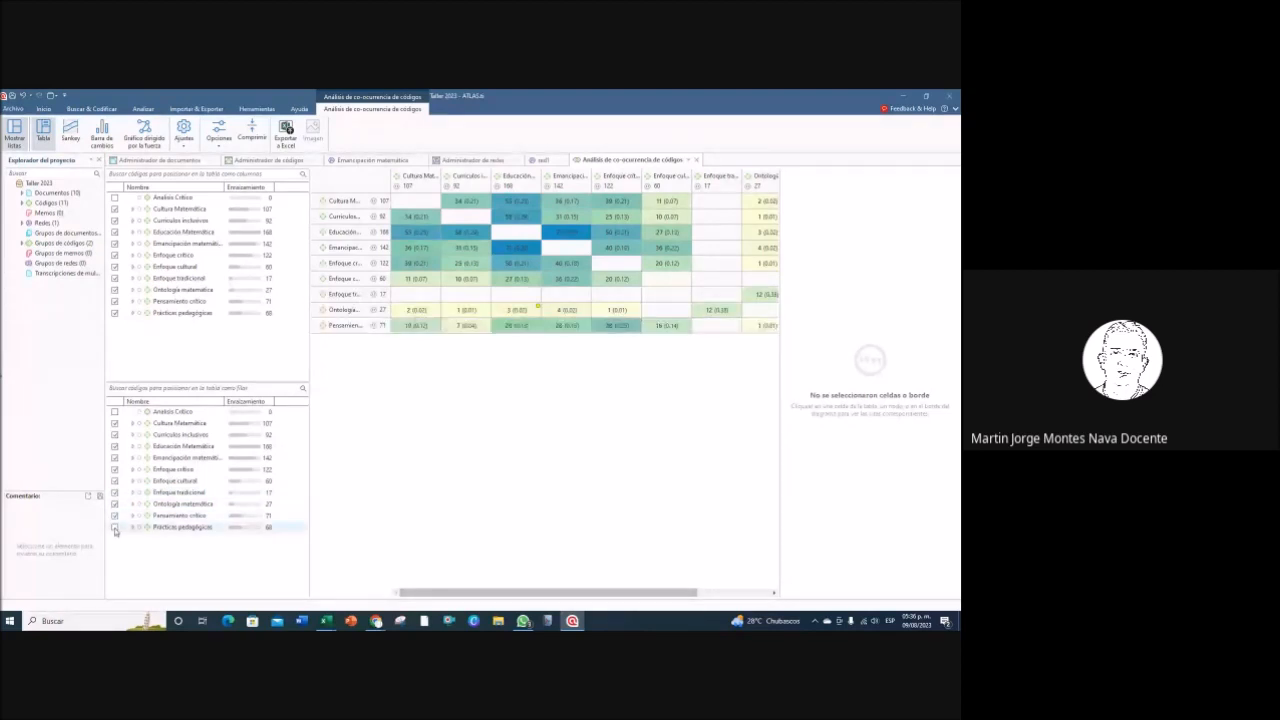
left_click(115, 527)
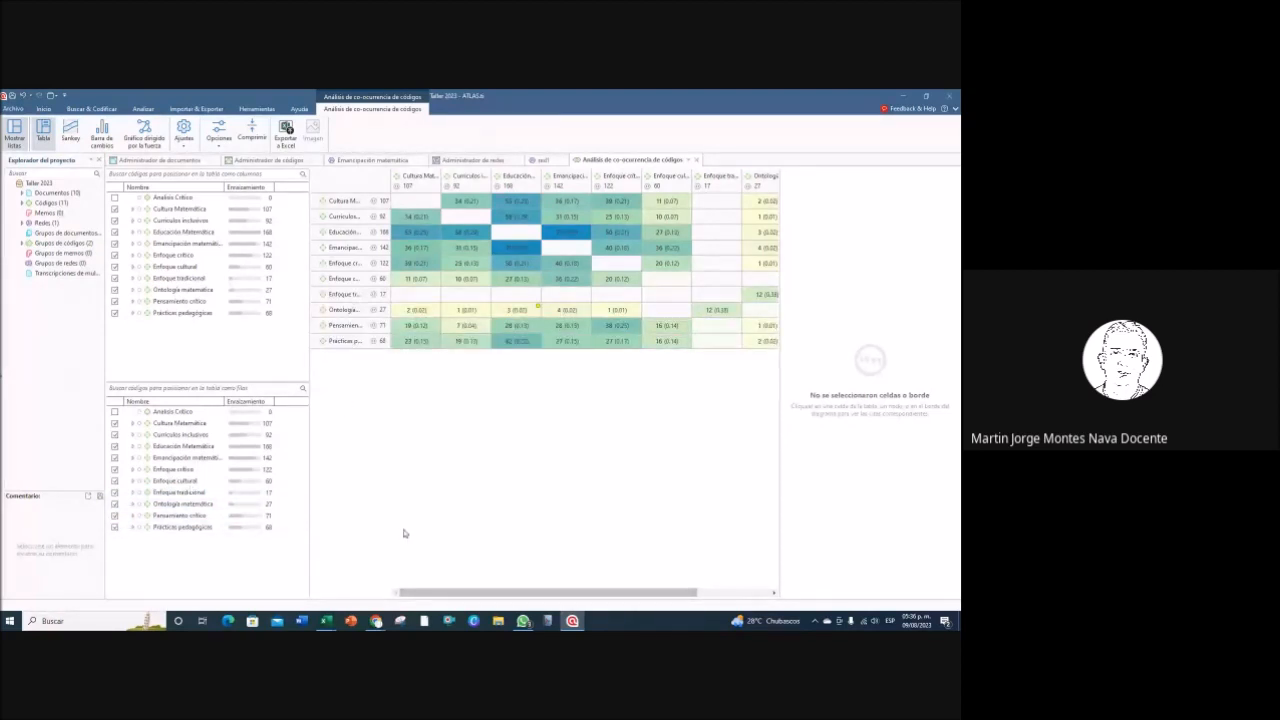
Step: Hide the coefficients in the co-occurrence table and export it to Excel in the Documentos folder under the suggested file name
left_click_drag(468, 595, 386, 578)
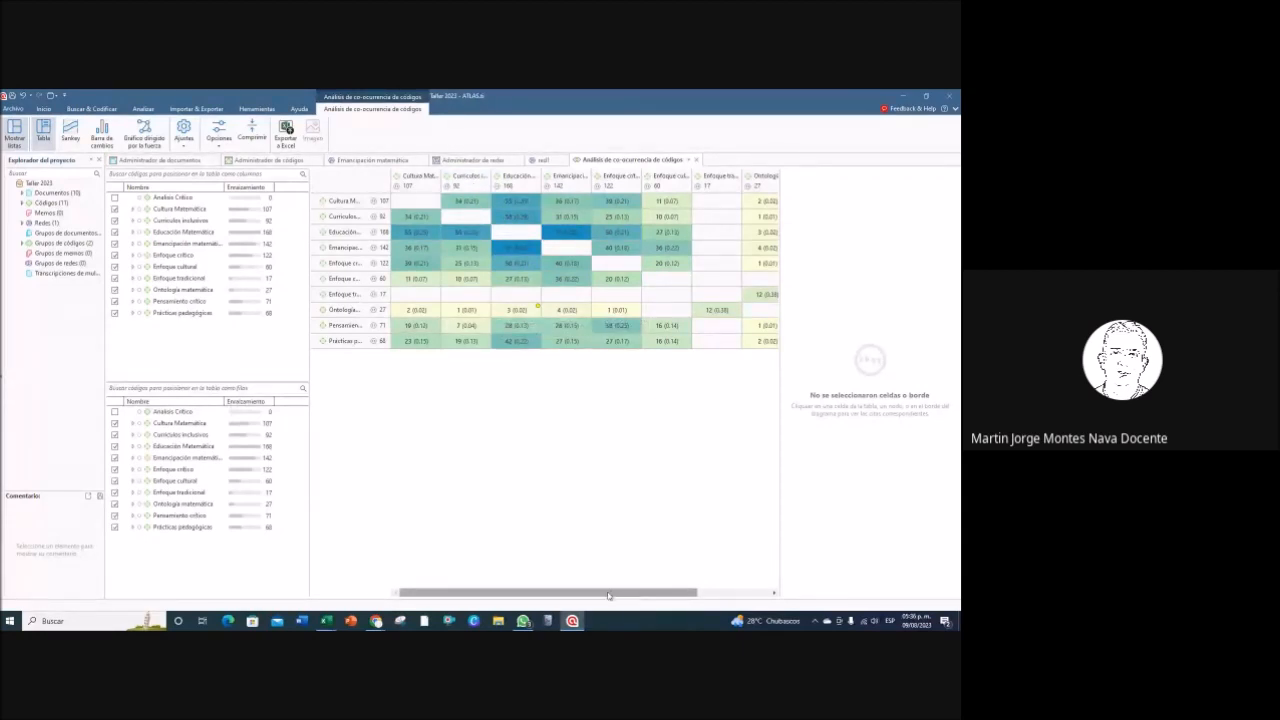
left_click_drag(614, 595, 521, 600)
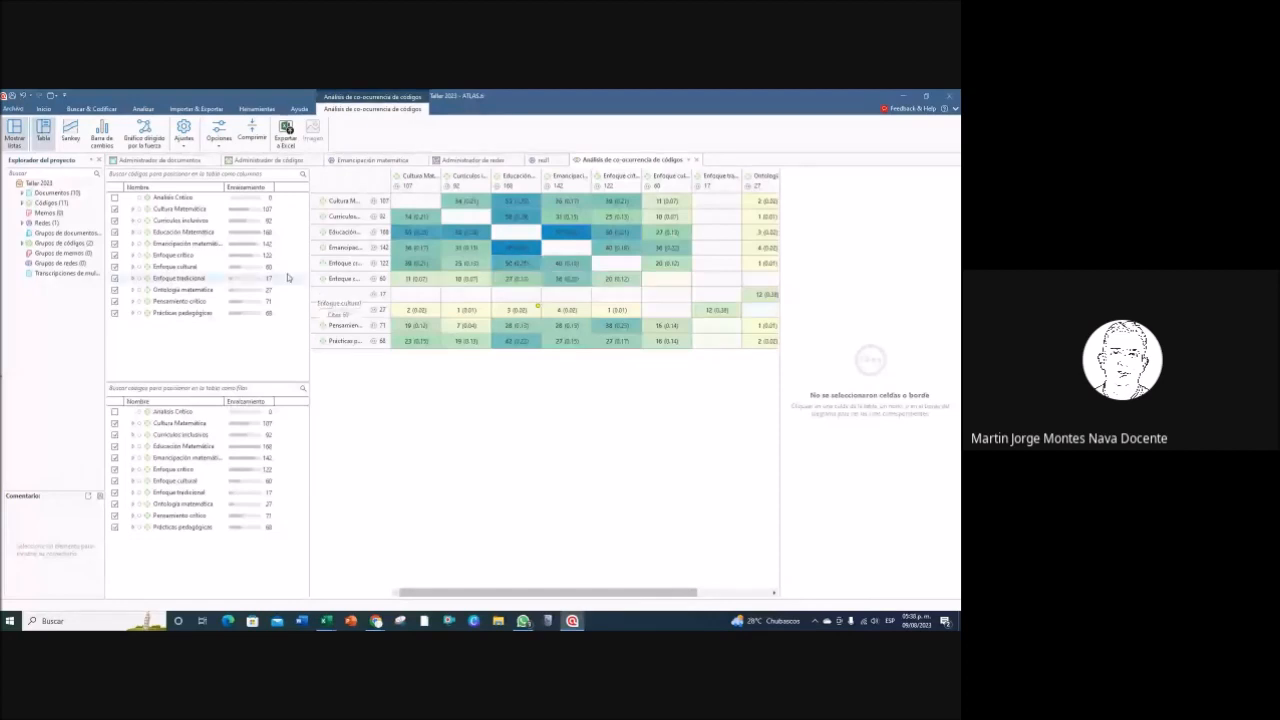
left_click(184, 140)
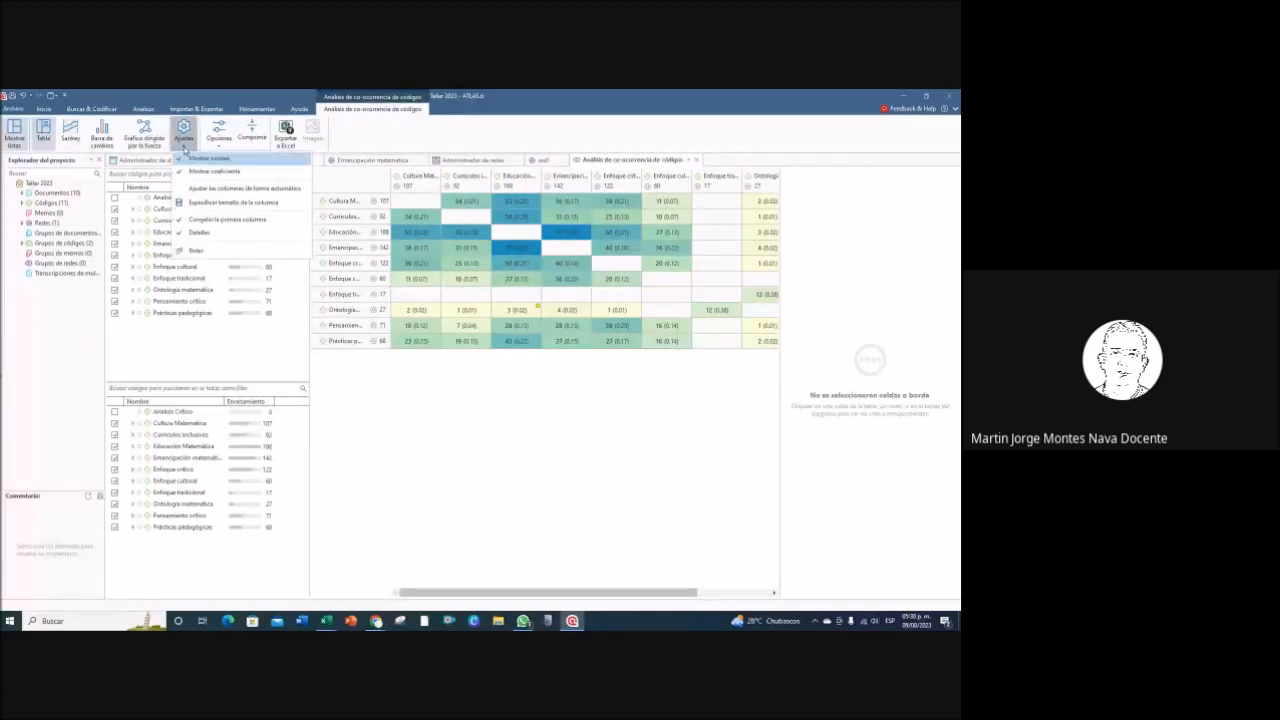
left_click(196, 172)
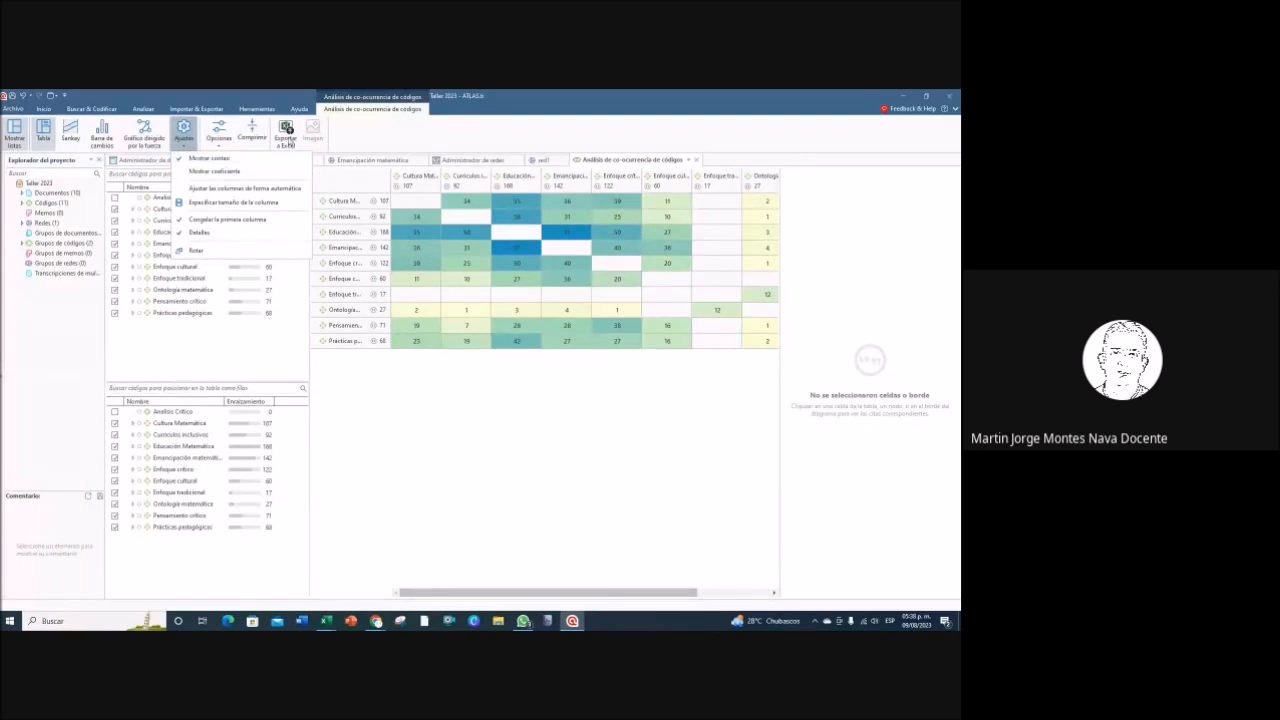
left_click(288, 144)
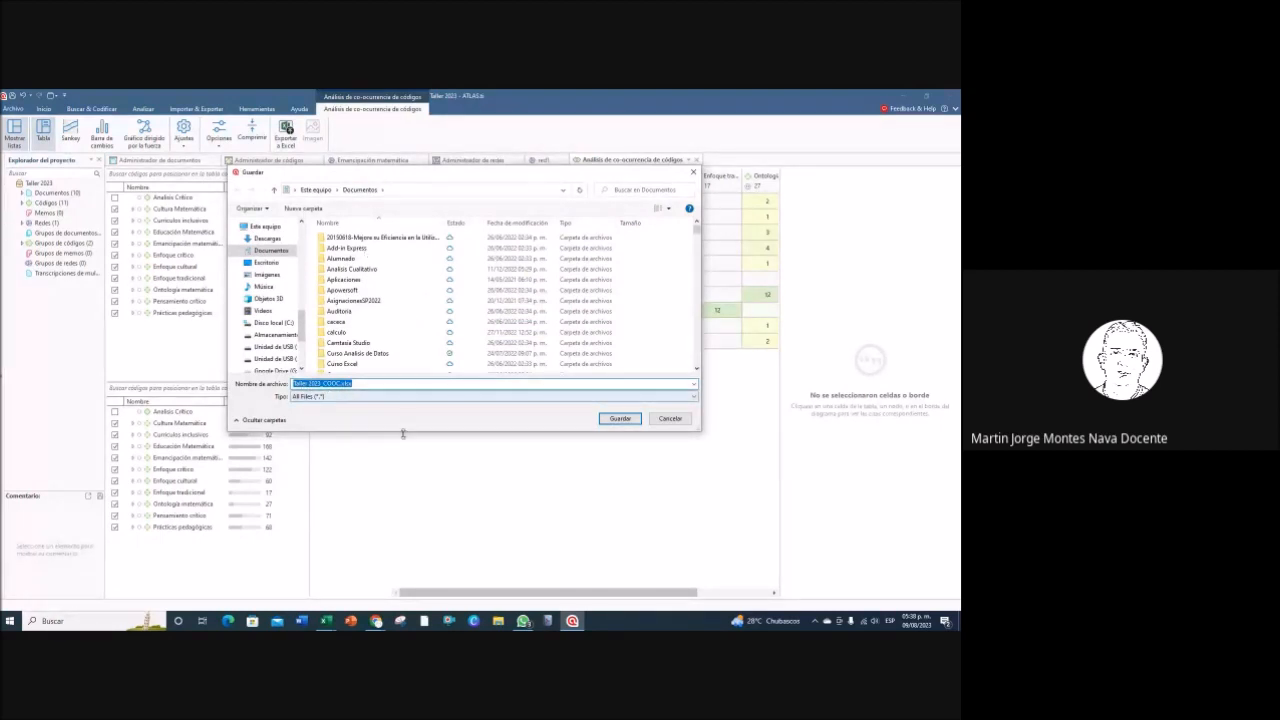
left_click(619, 418)
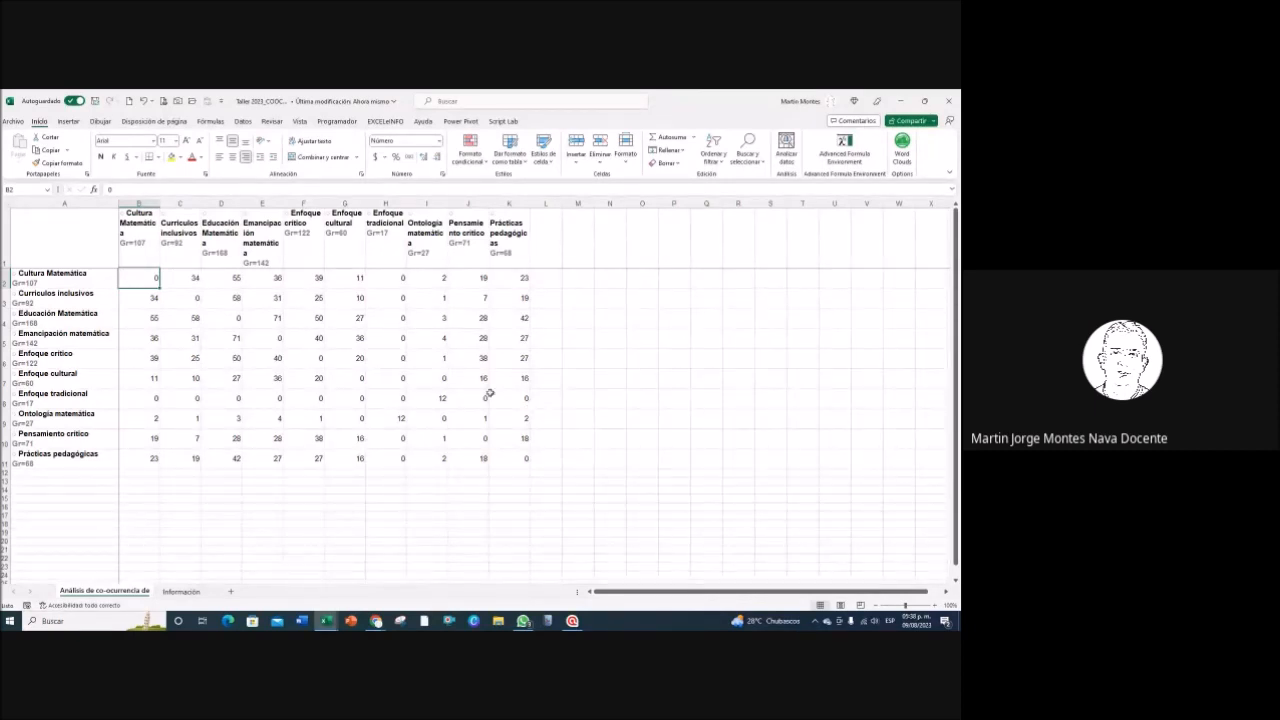
Step: Examine the co-occurrence counts of all category rows in the exported Excel sheet at a larger size
scroll(490, 392, "up", 1, "ctrl")
scroll(488, 391, "up", 2, "ctrl")
scroll(500, 377, "down", 1)
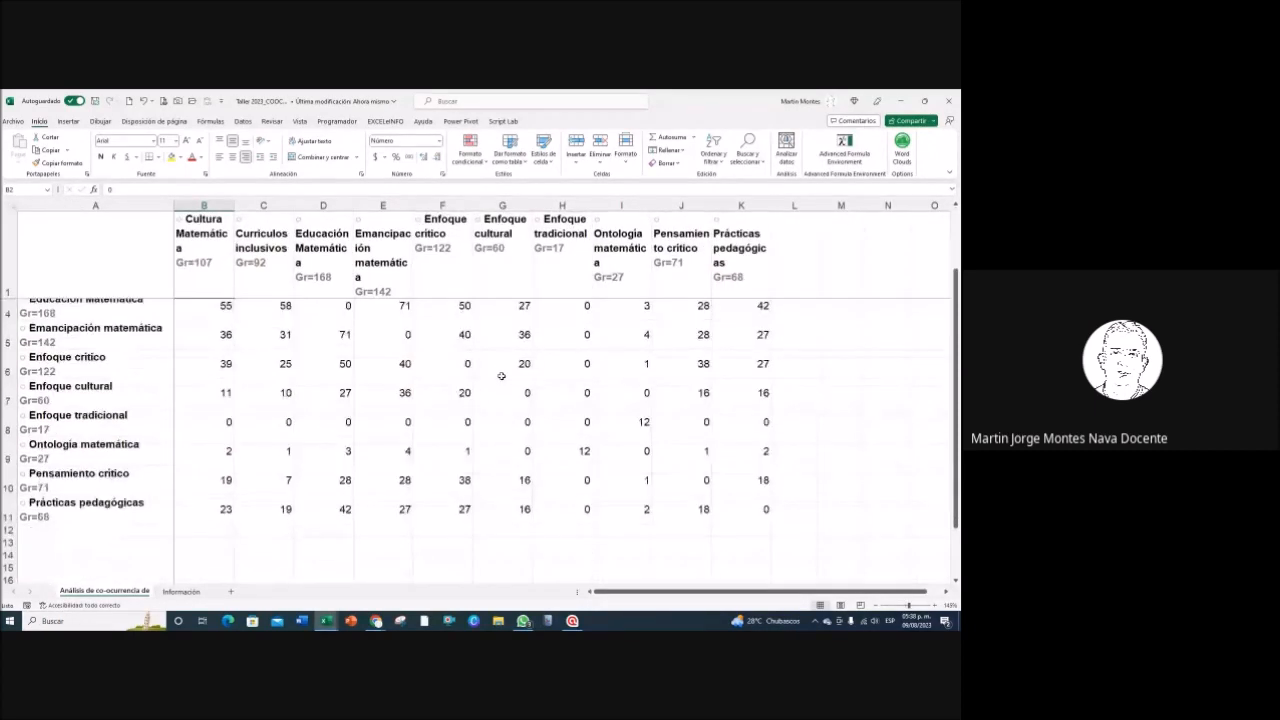
scroll(501, 376, "up", 1)
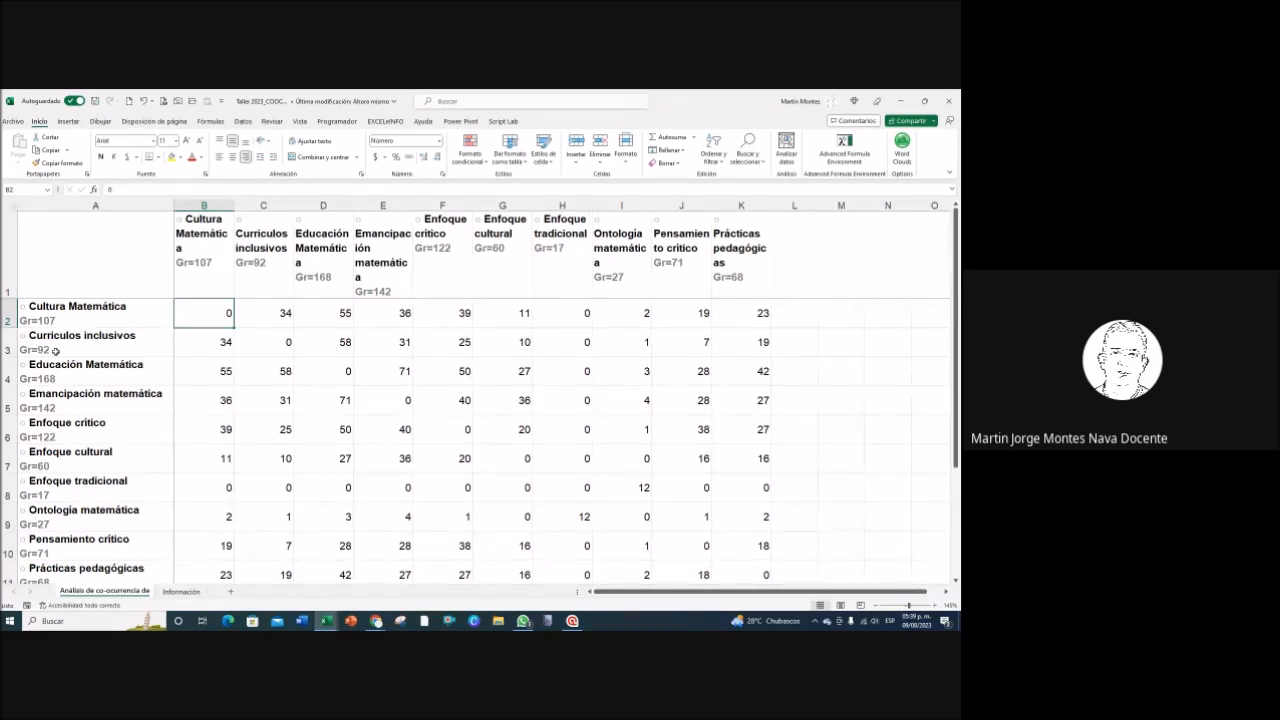
scroll(556, 367, "down", 1)
scroll(556, 367, "up", 1)
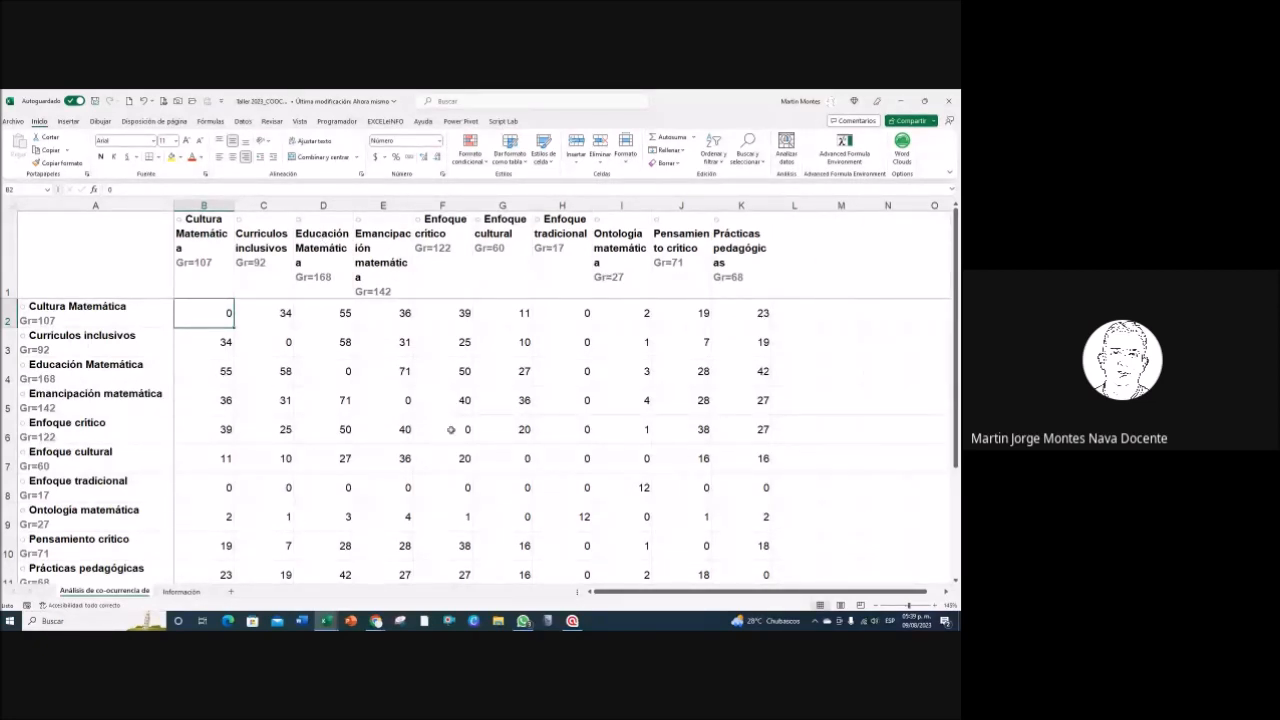
Step: Insert a treemap chart of the whole co-occurrence matrix, enlarge it and move it over columns E to K
left_click_drag(152, 272, 727, 546)
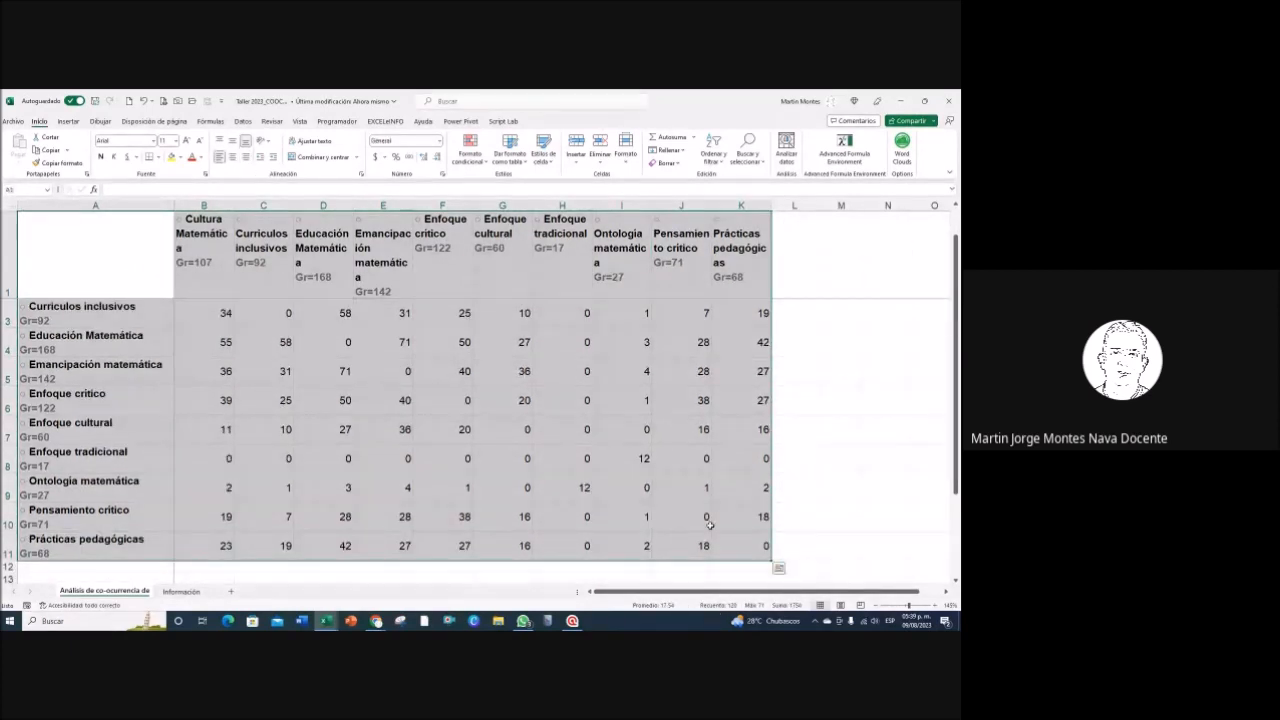
left_click(76, 122)
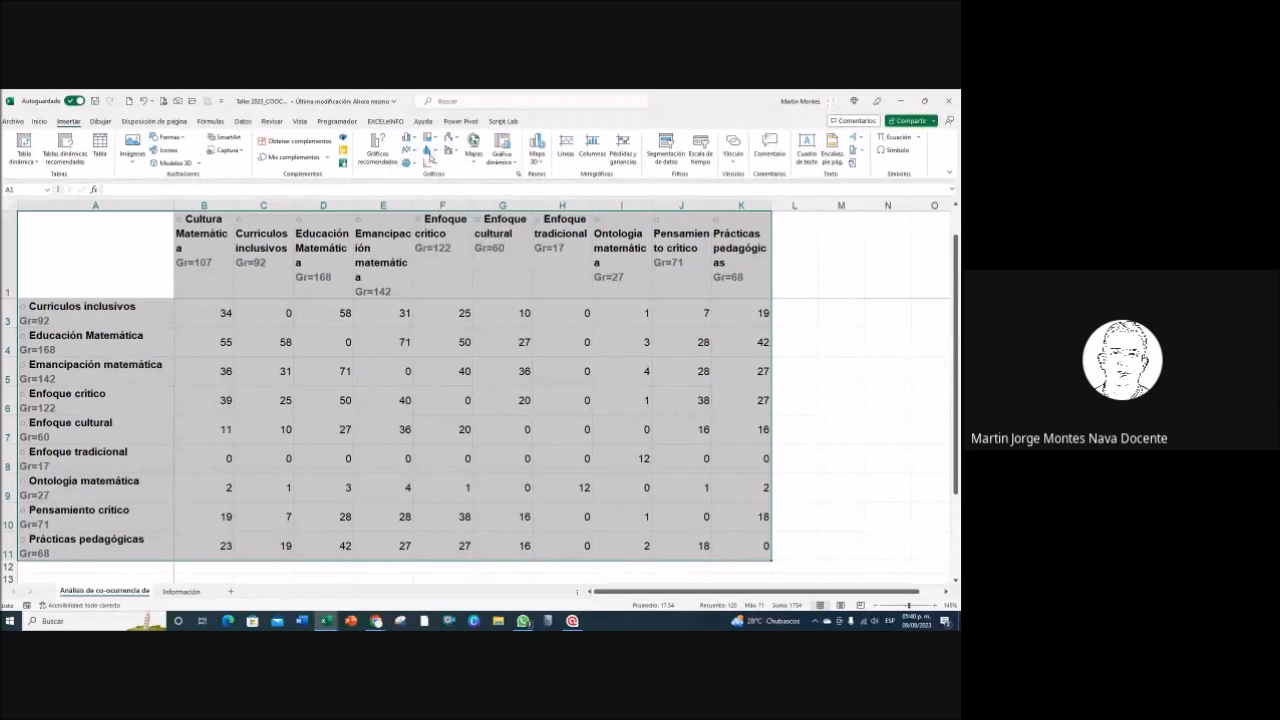
left_click(429, 138)
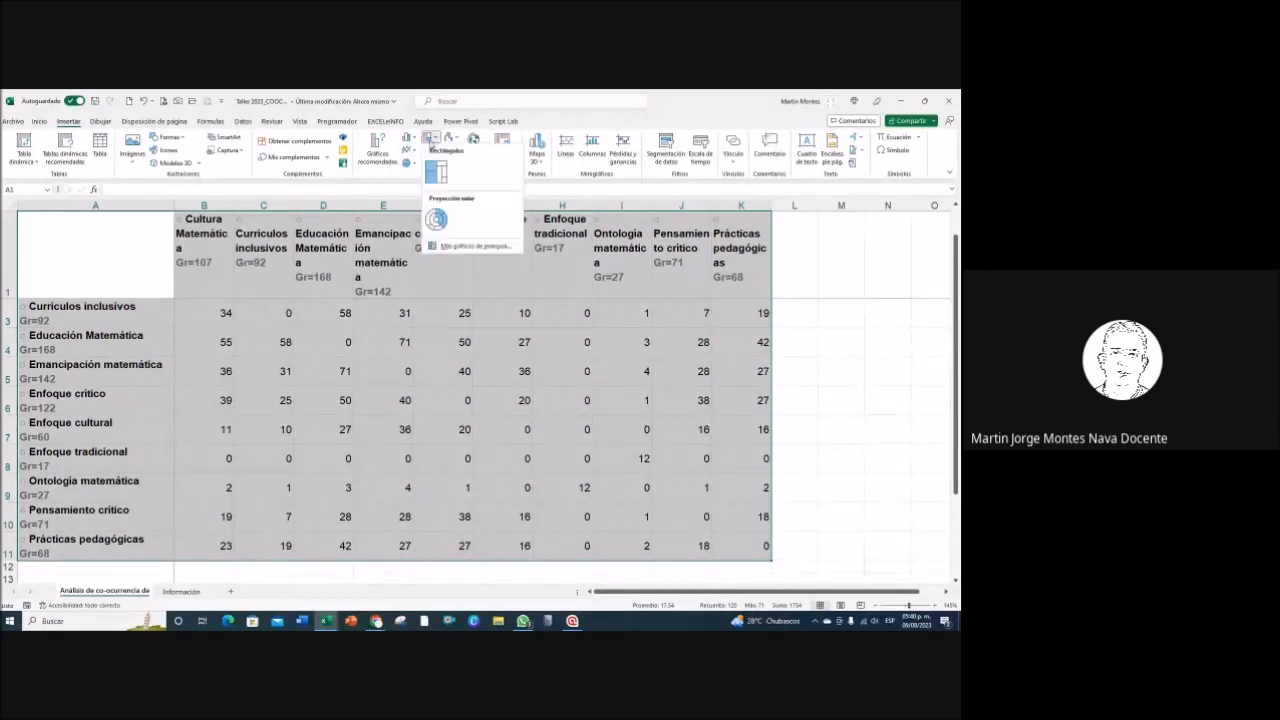
left_click(437, 173)
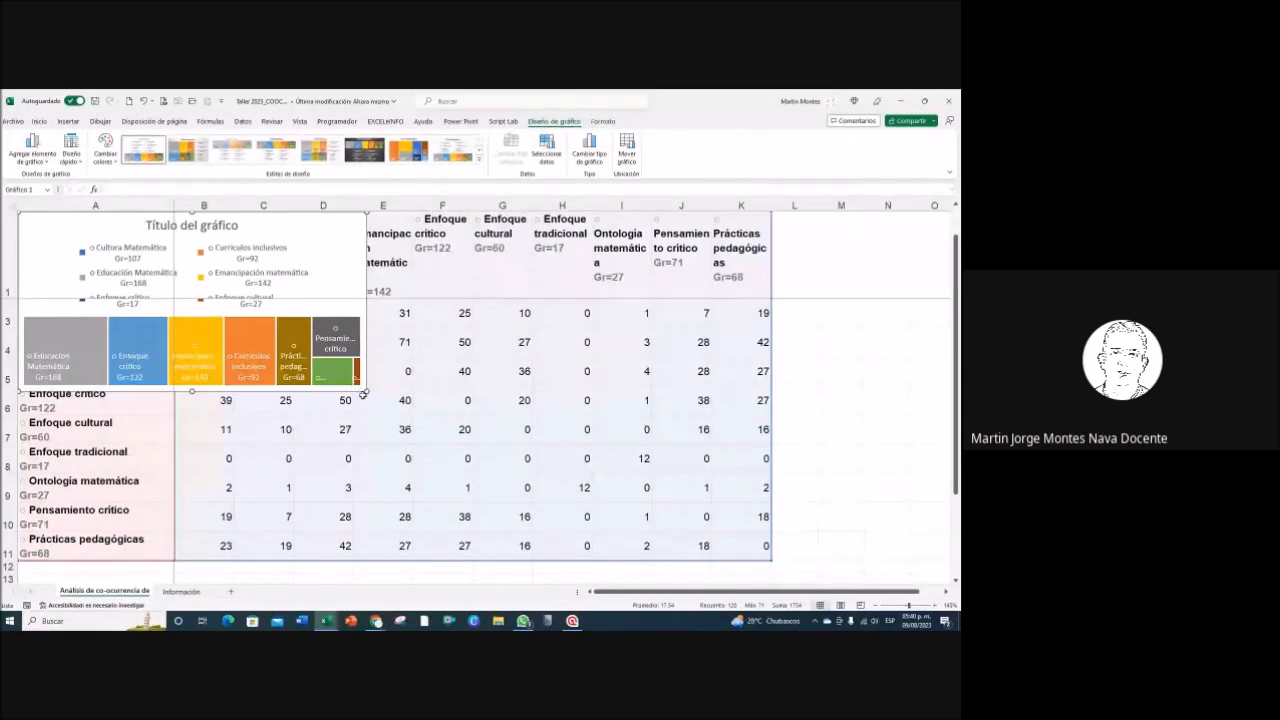
left_click_drag(366, 383, 433, 545)
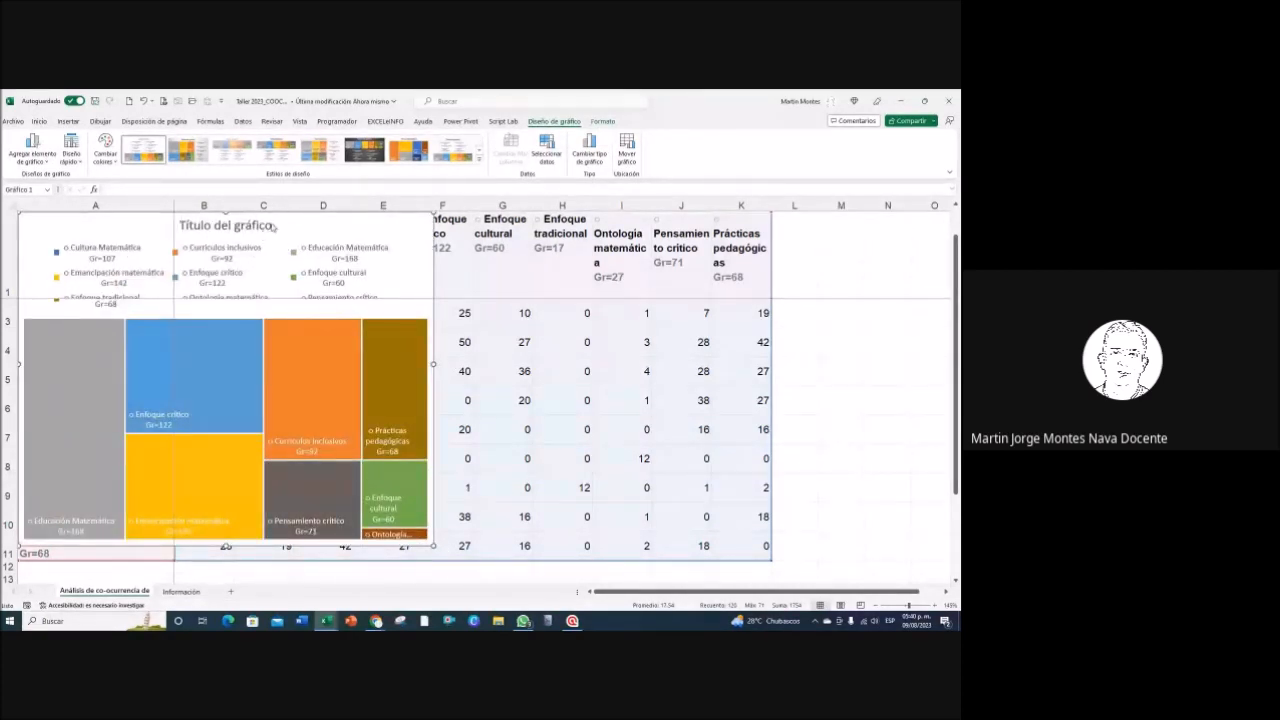
left_click_drag(284, 222, 614, 220)
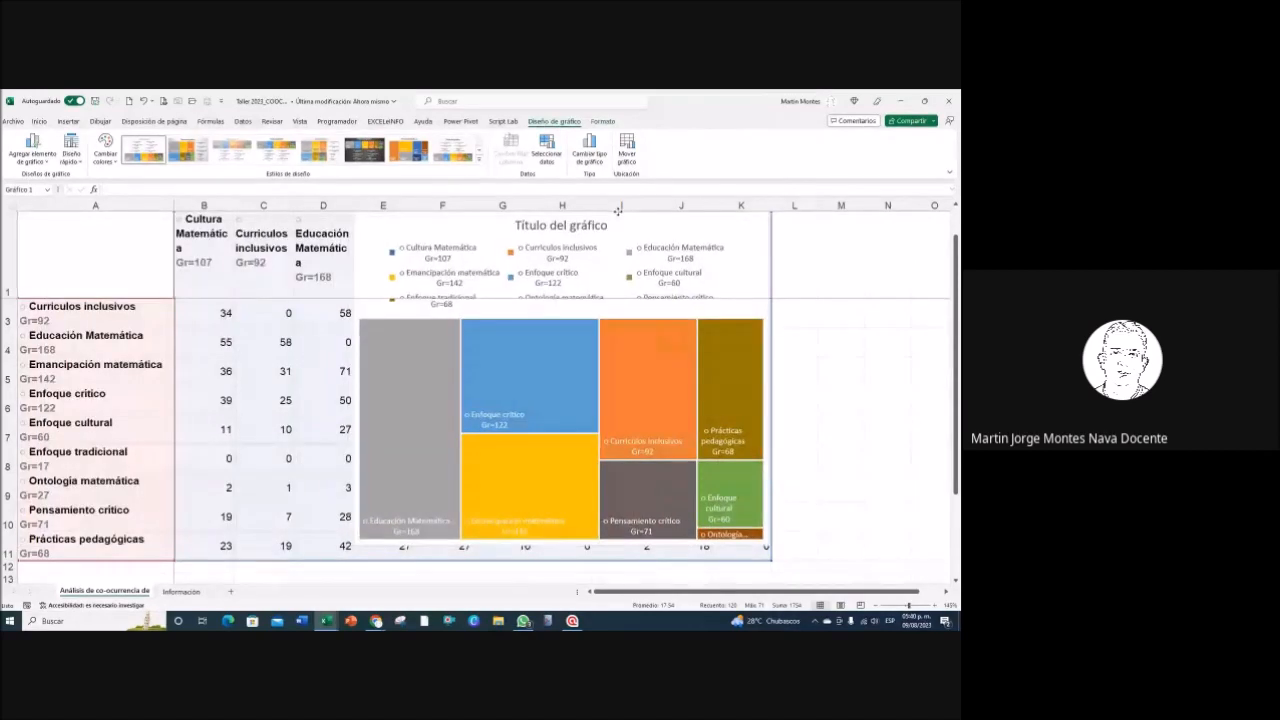
Step: Enlarge the treemap chart from its lower corner so that it reaches column L and about row 24
scroll(603, 393, "down", 1)
scroll(603, 393, "up", 1)
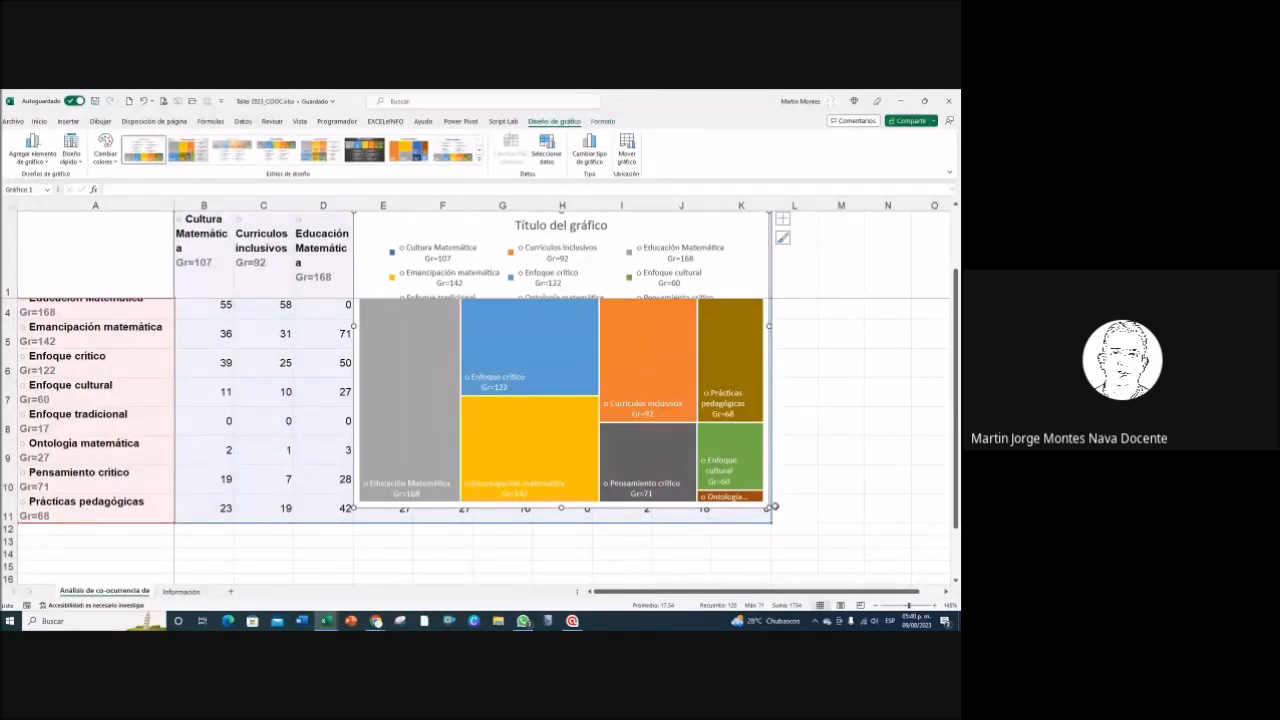
left_click_drag(766, 510, 793, 553)
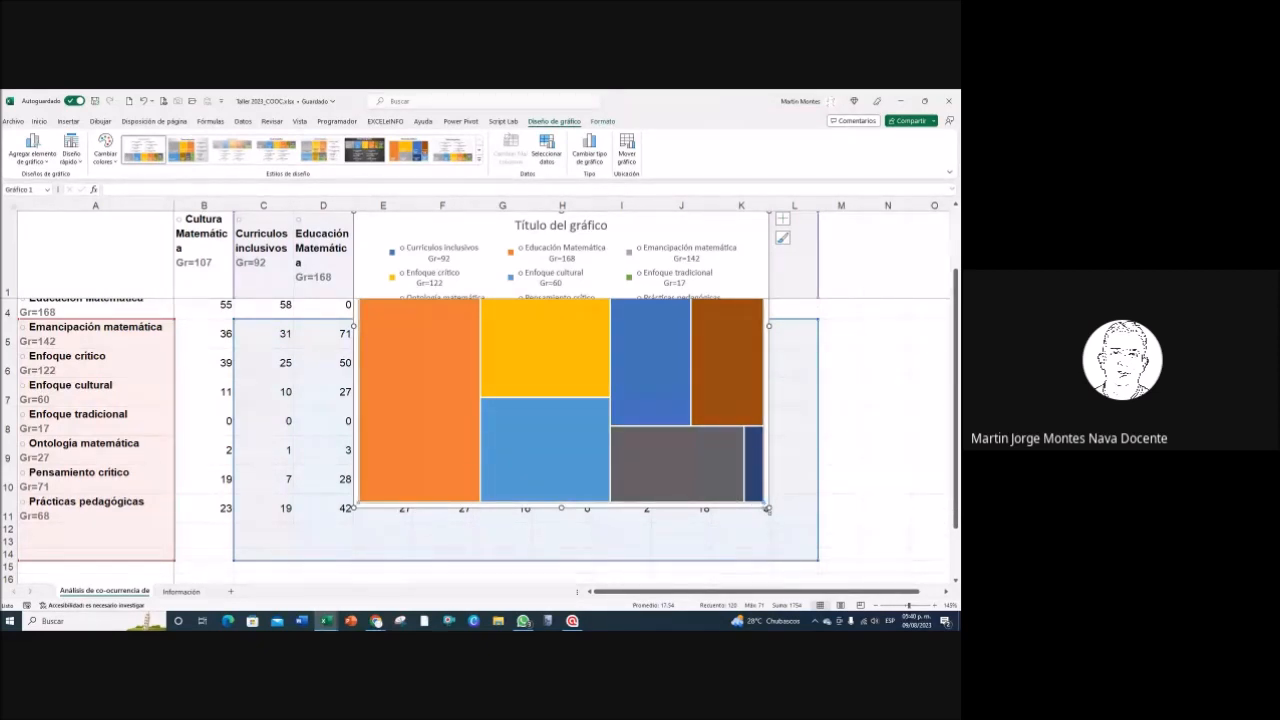
left_click_drag(766, 505, 805, 578)
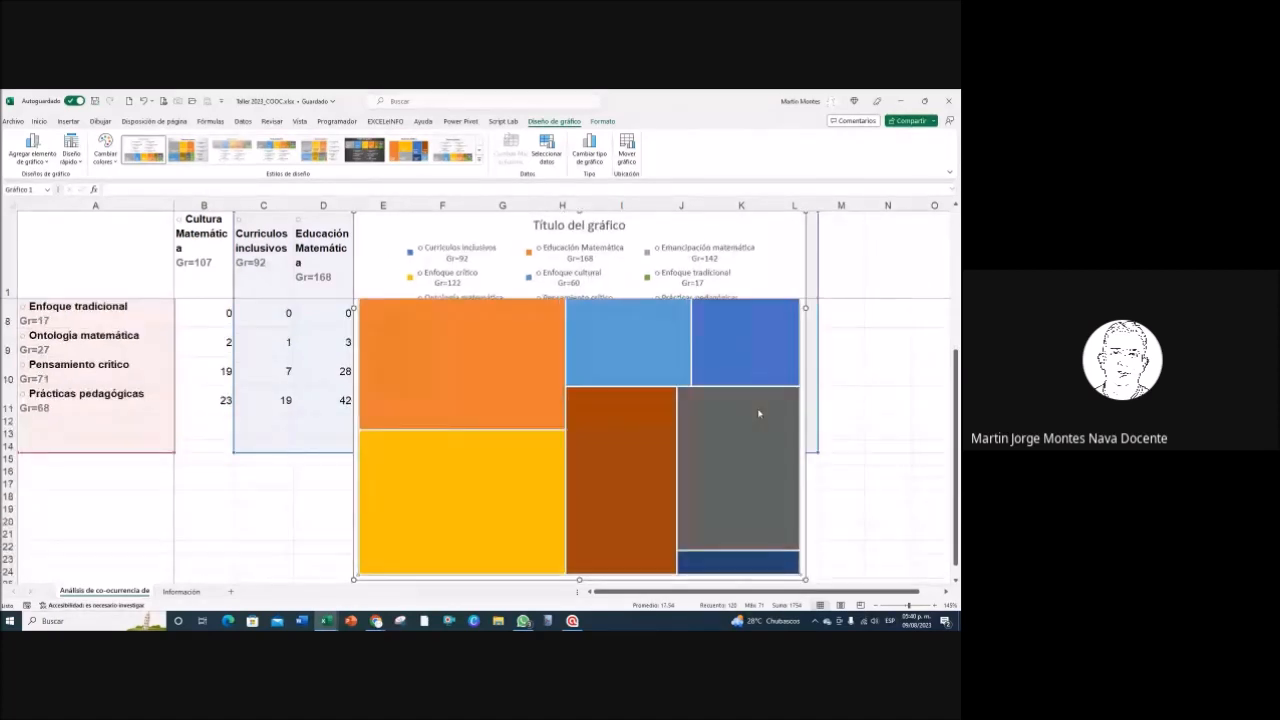
Step: Inspect individual treemap blocks and the legend, and delete the chart from the sheet
left_click(710, 332)
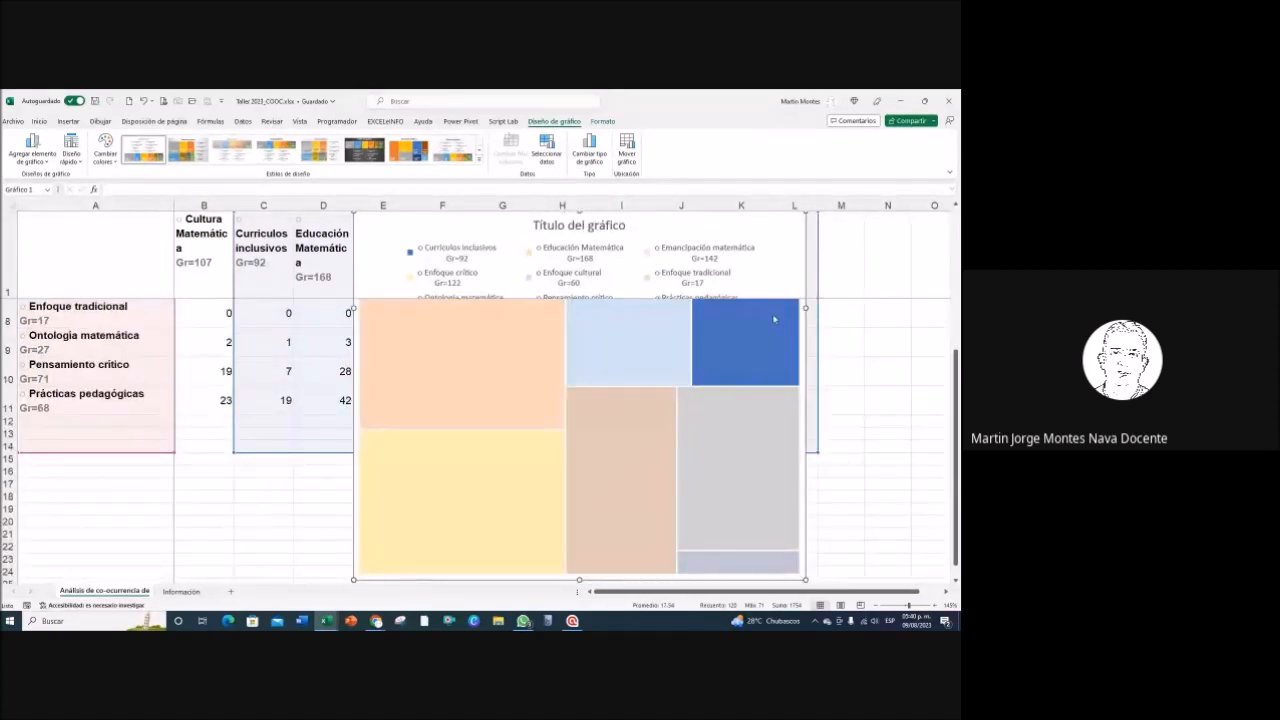
left_click(553, 316)
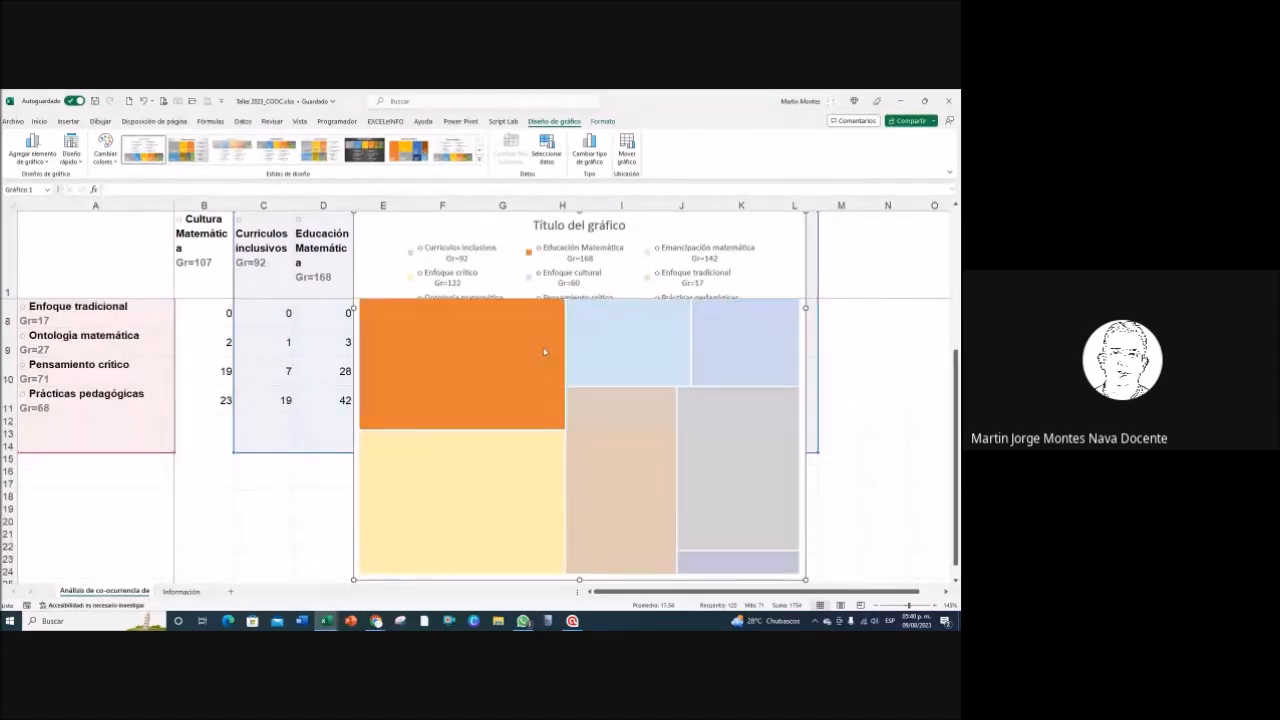
scroll(516, 265, "up", 2)
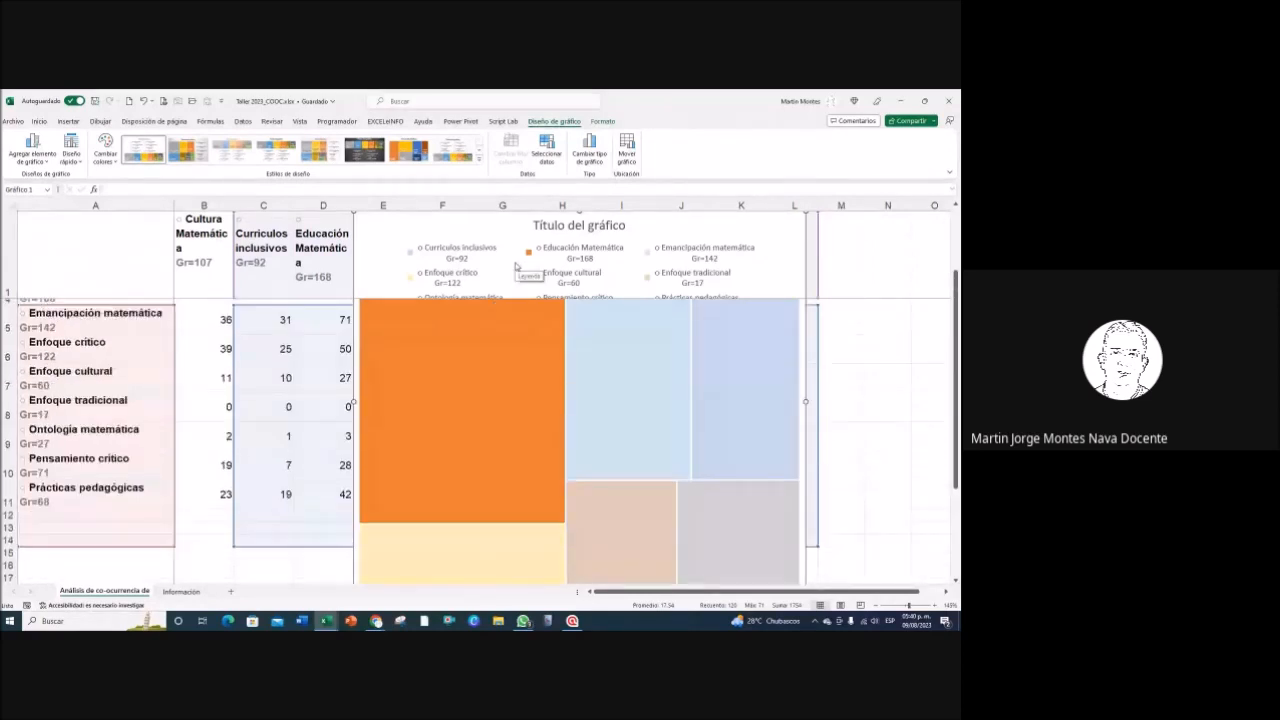
left_click(520, 265)
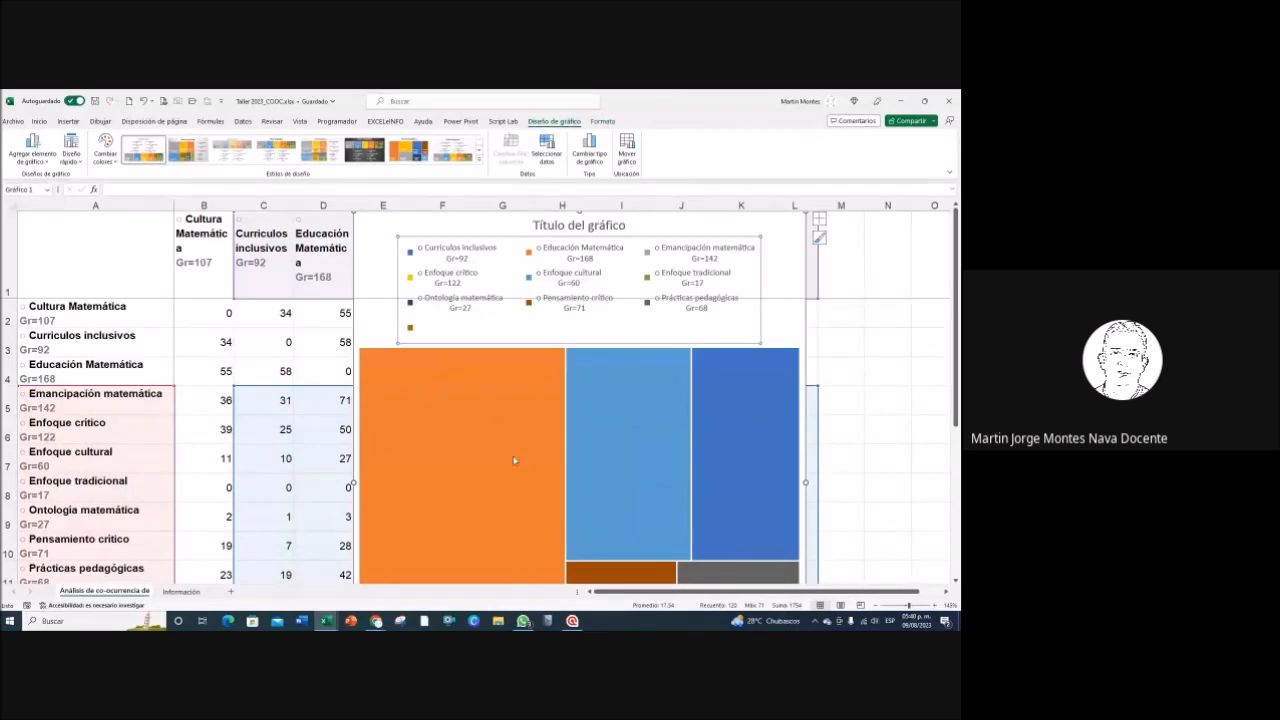
left_click(450, 408)
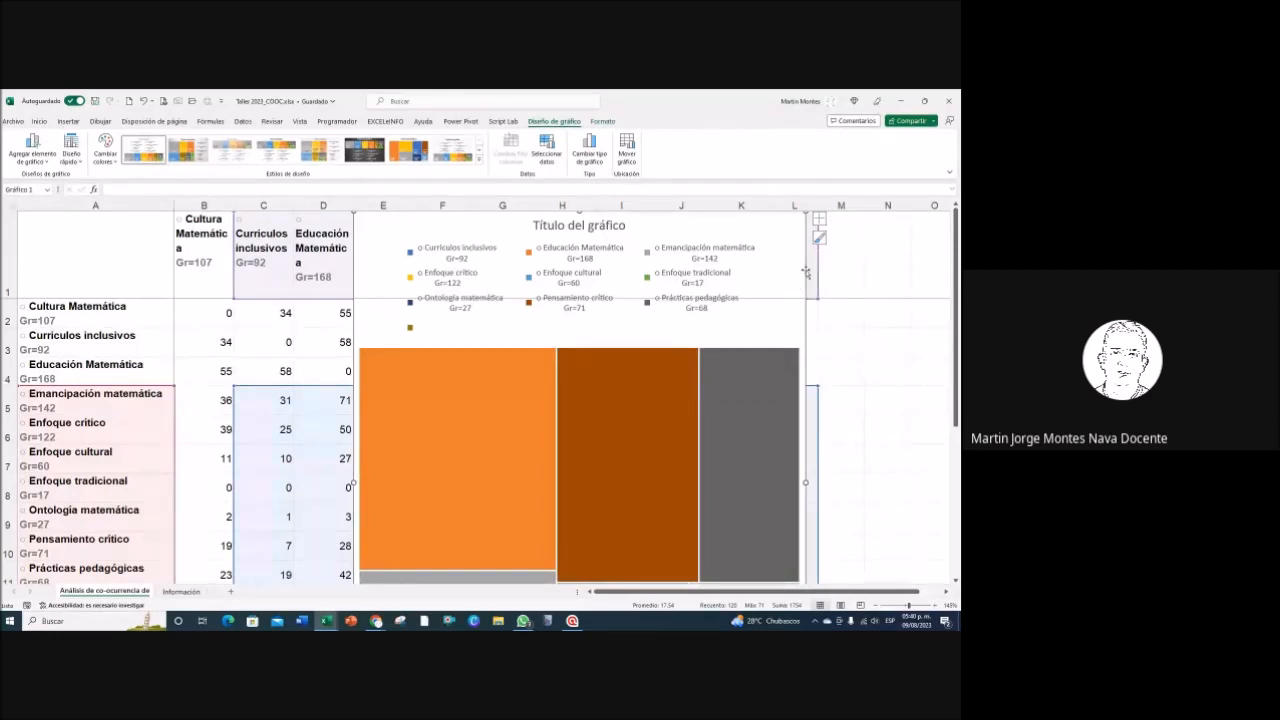
key("Delete")
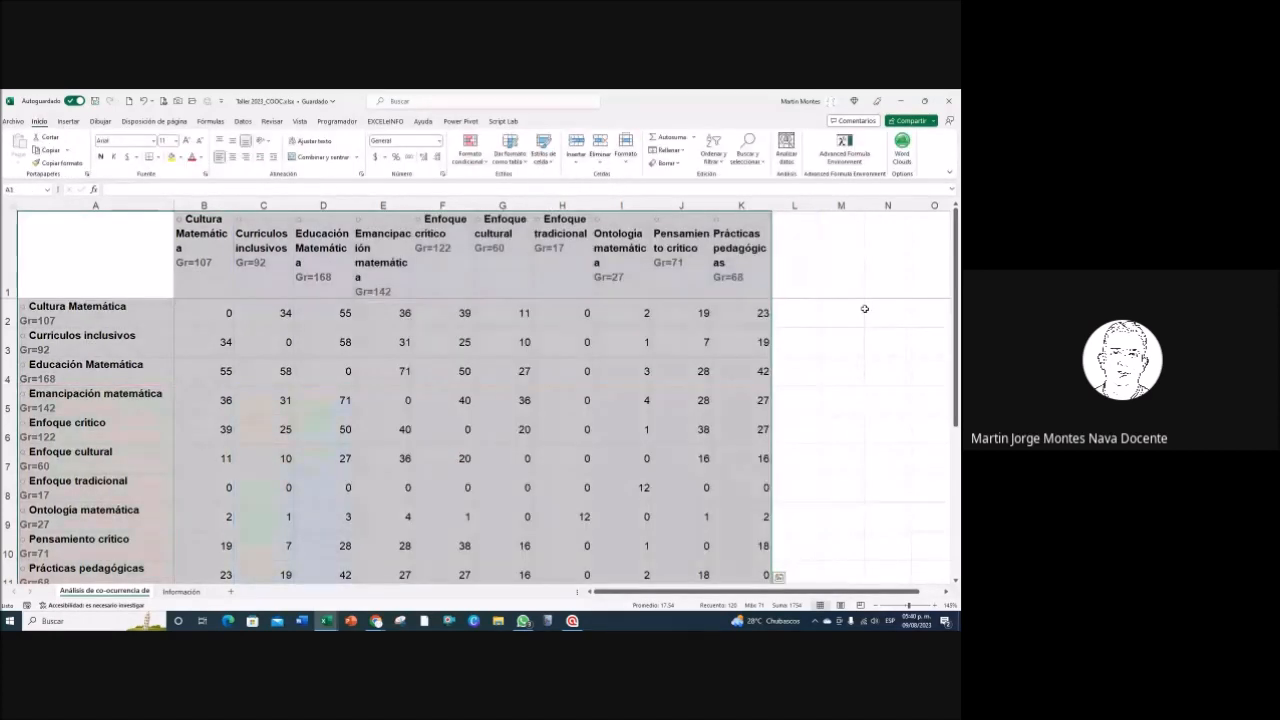
left_click(378, 314)
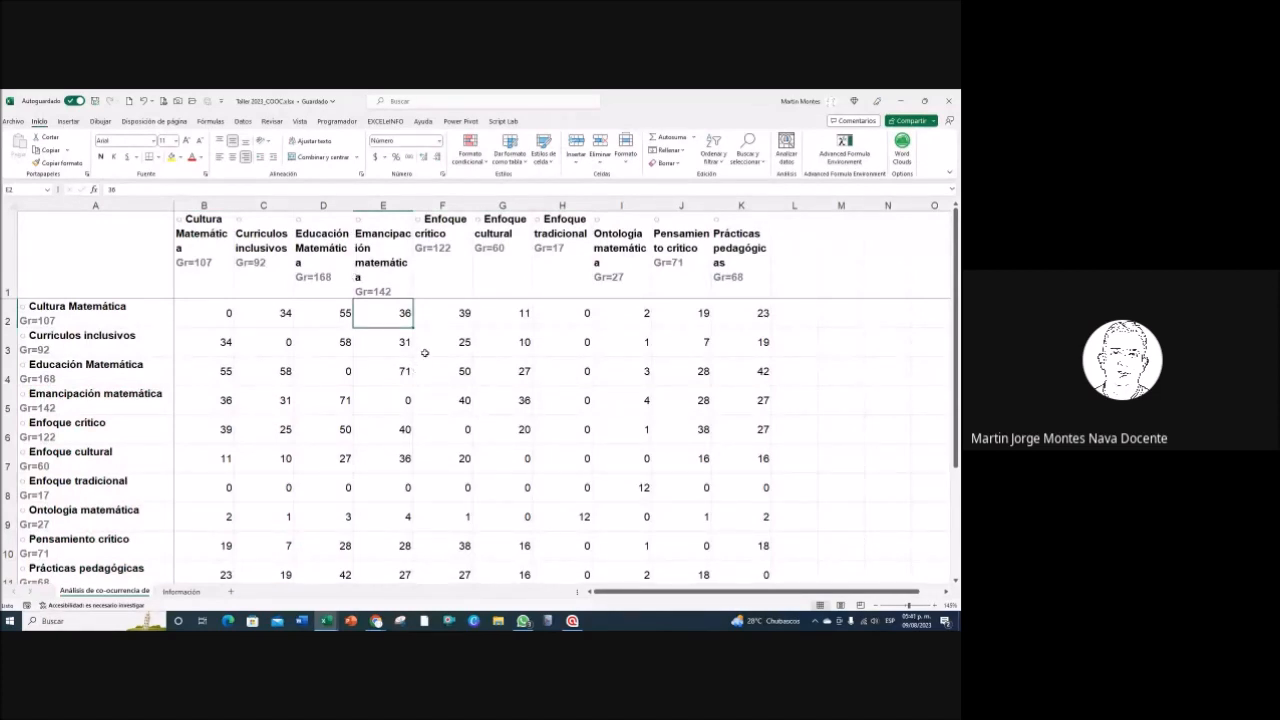
Step: Switch back to ATLAS.ti and show the coefficients in the co-occurrence table again
mouse_move(572, 622)
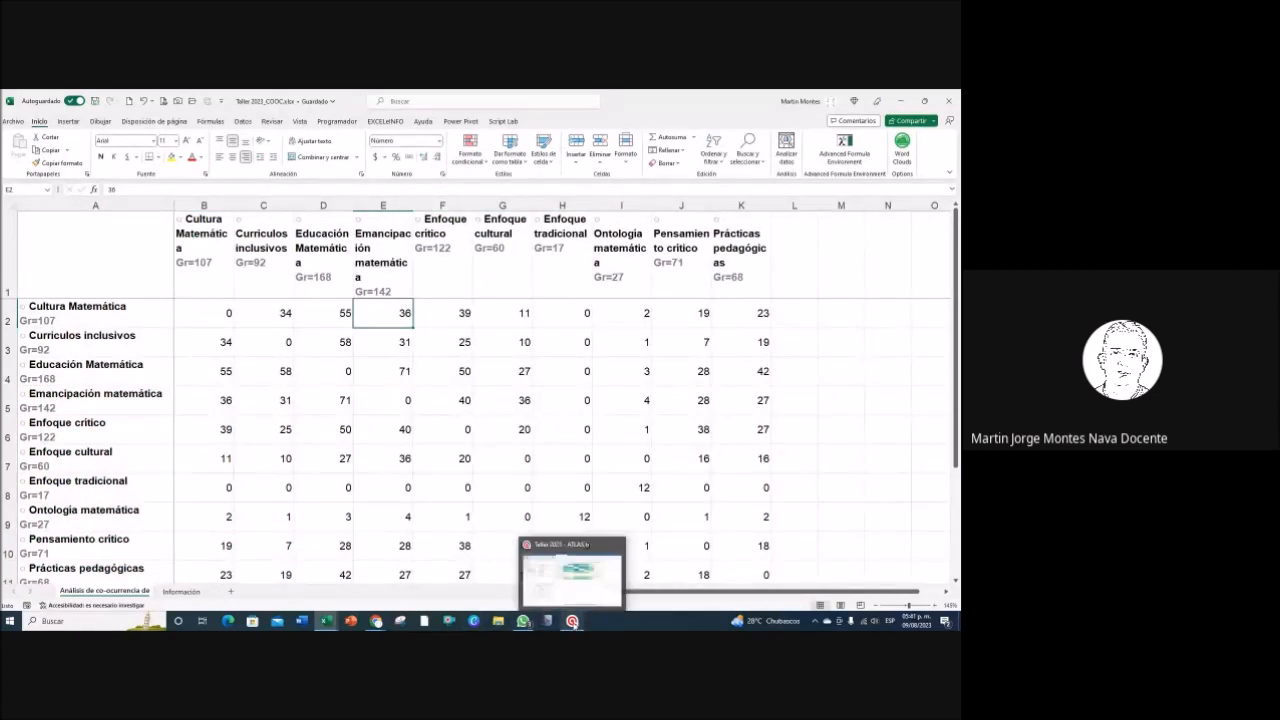
left_click(575, 578)
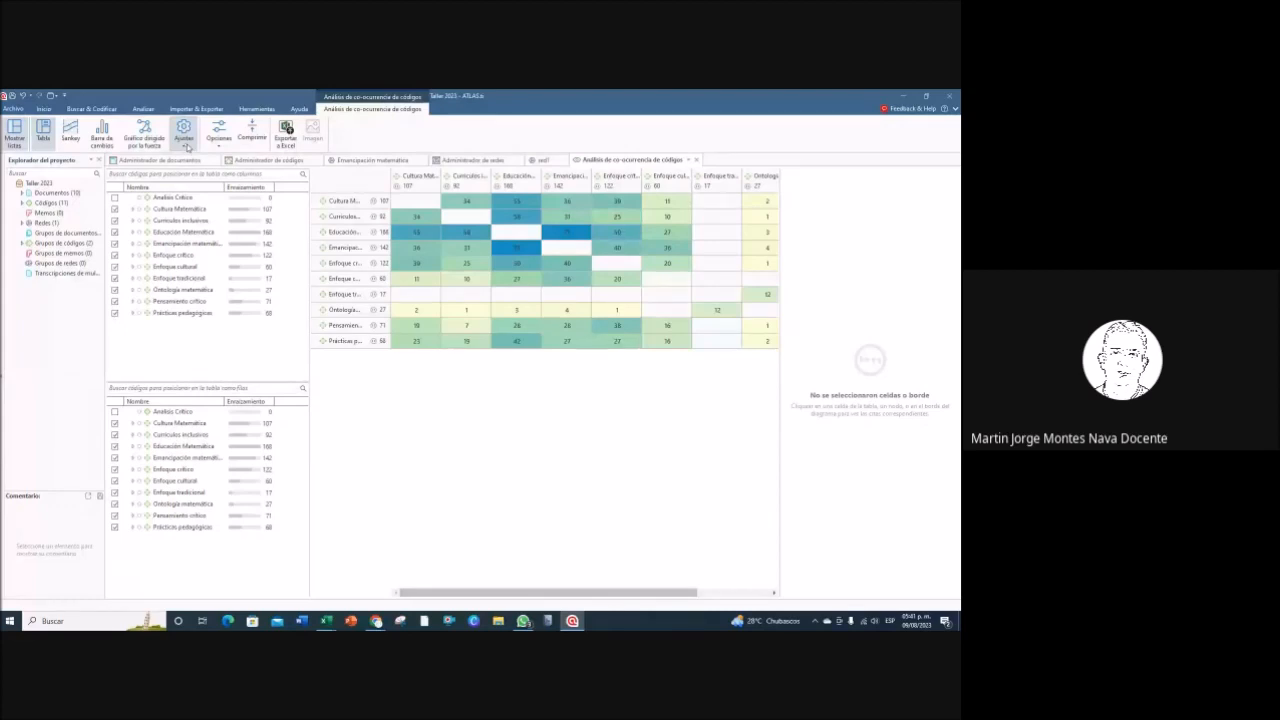
left_click(185, 140)
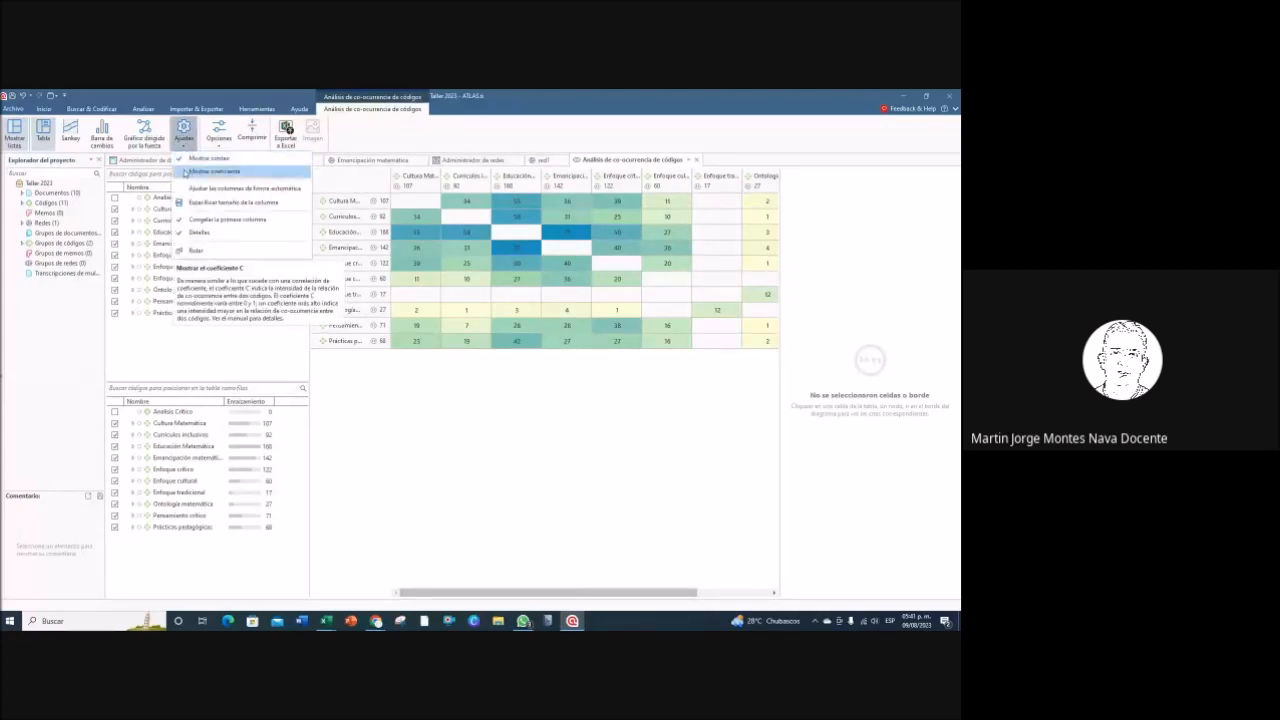
left_click(184, 172)
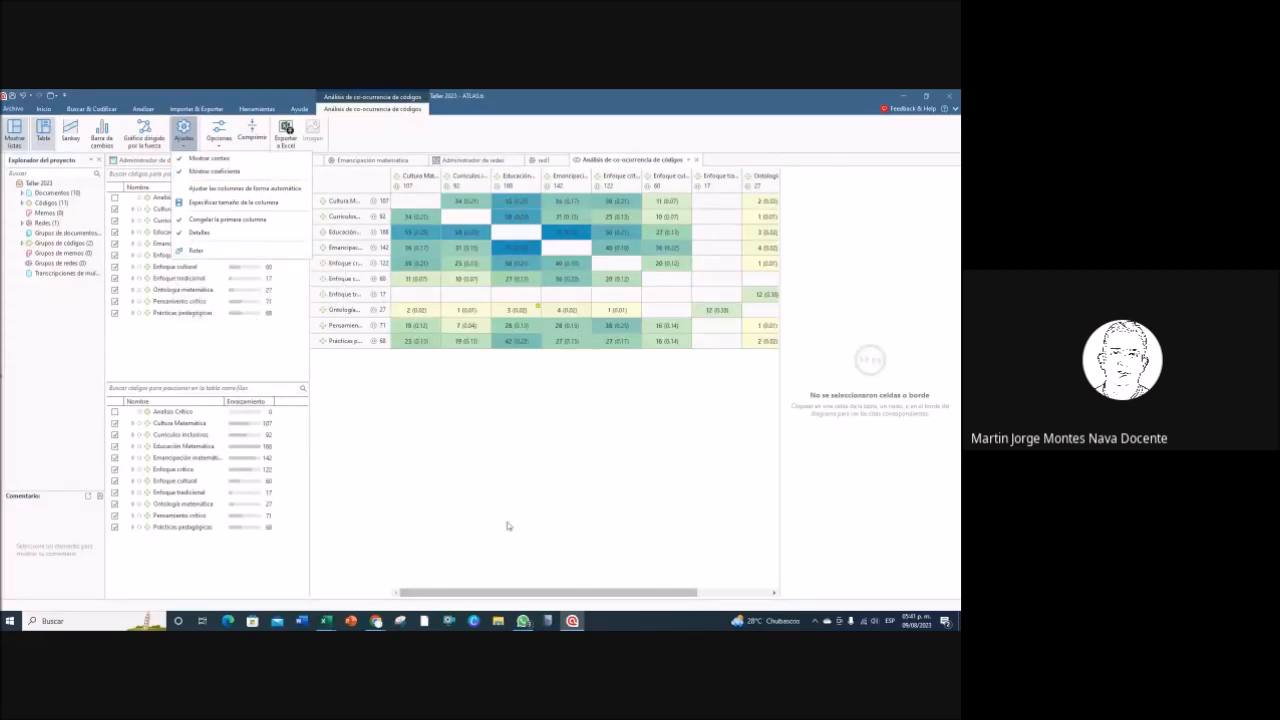
Step: Display the quotations shared by Ontología matemática and Educación Matemática from their co-occurrence cell
left_click(538, 310)
left_click(538, 310)
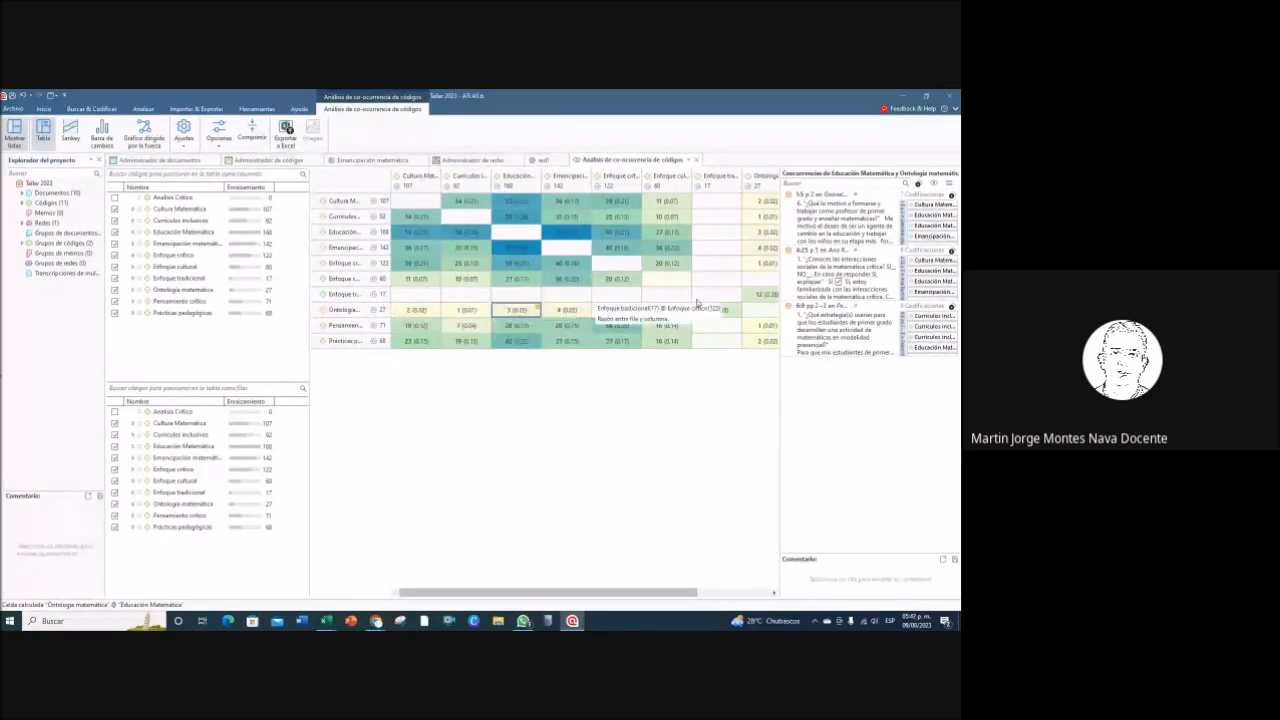
Step: Display the quotations shared by Enfoque tradicional and Ontología matemática from their co-occurrence cell
left_click_drag(654, 593, 563, 571)
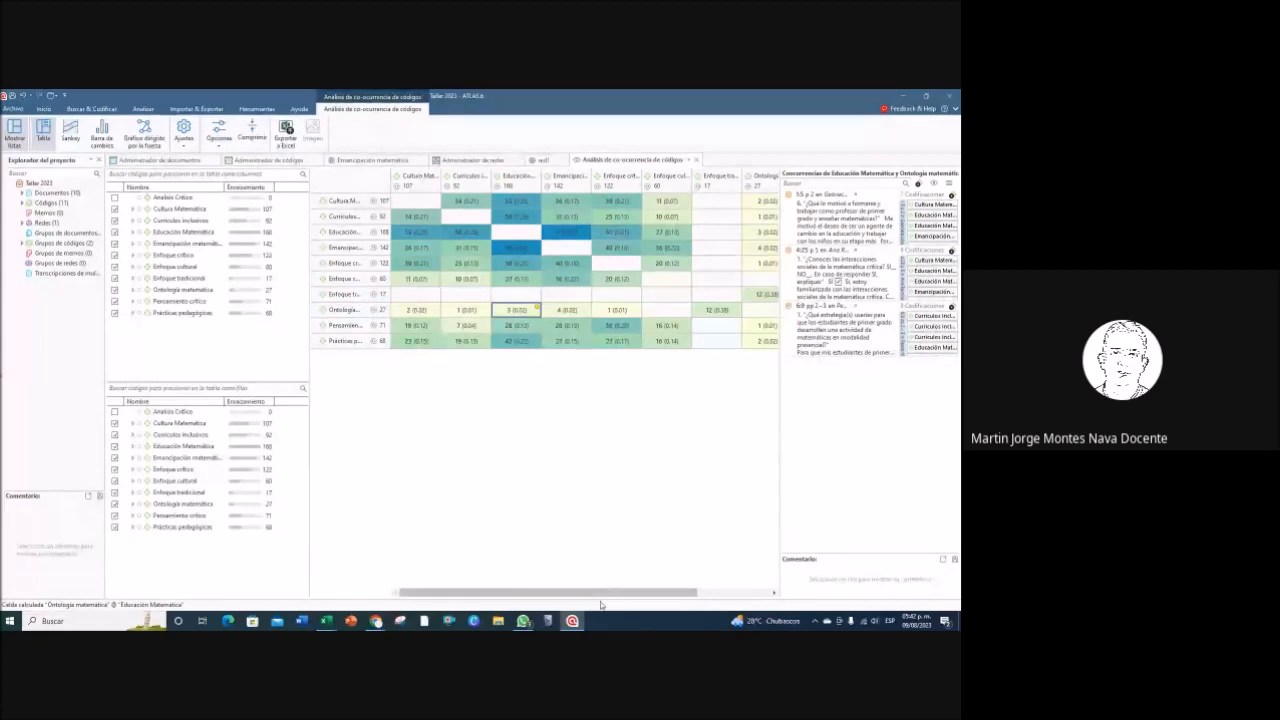
left_click_drag(607, 593, 687, 596)
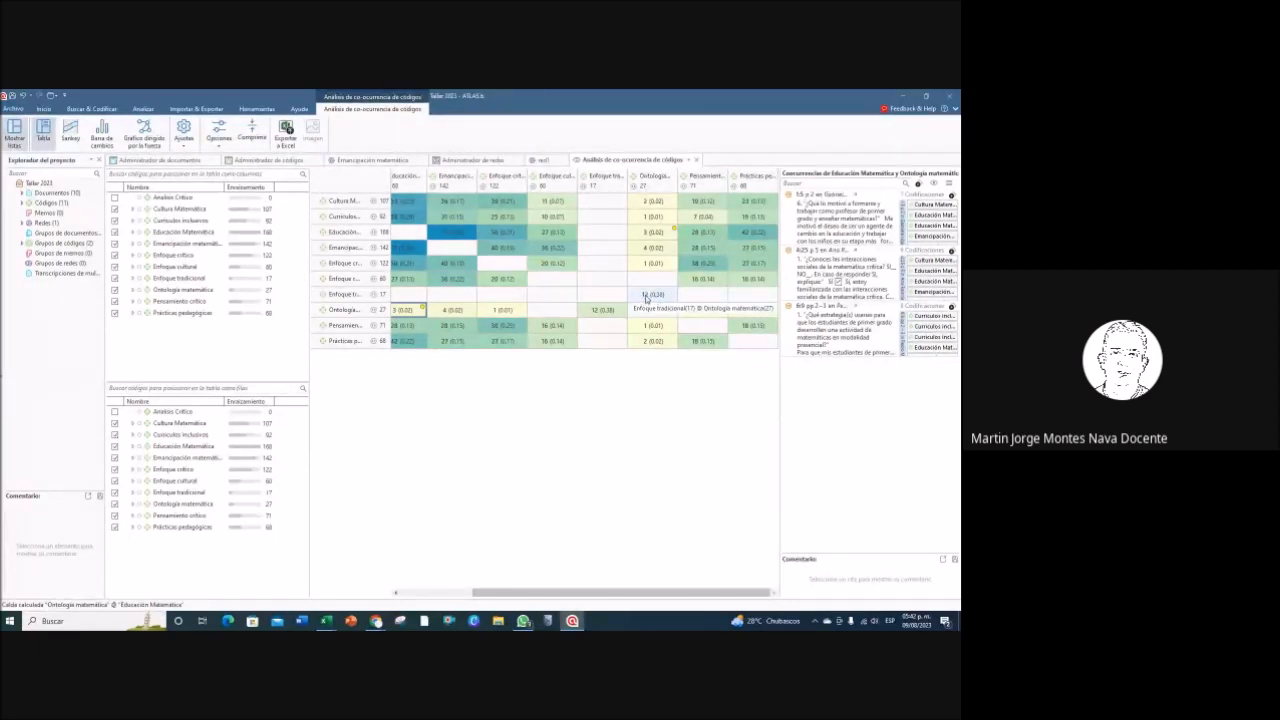
left_click(646, 296)
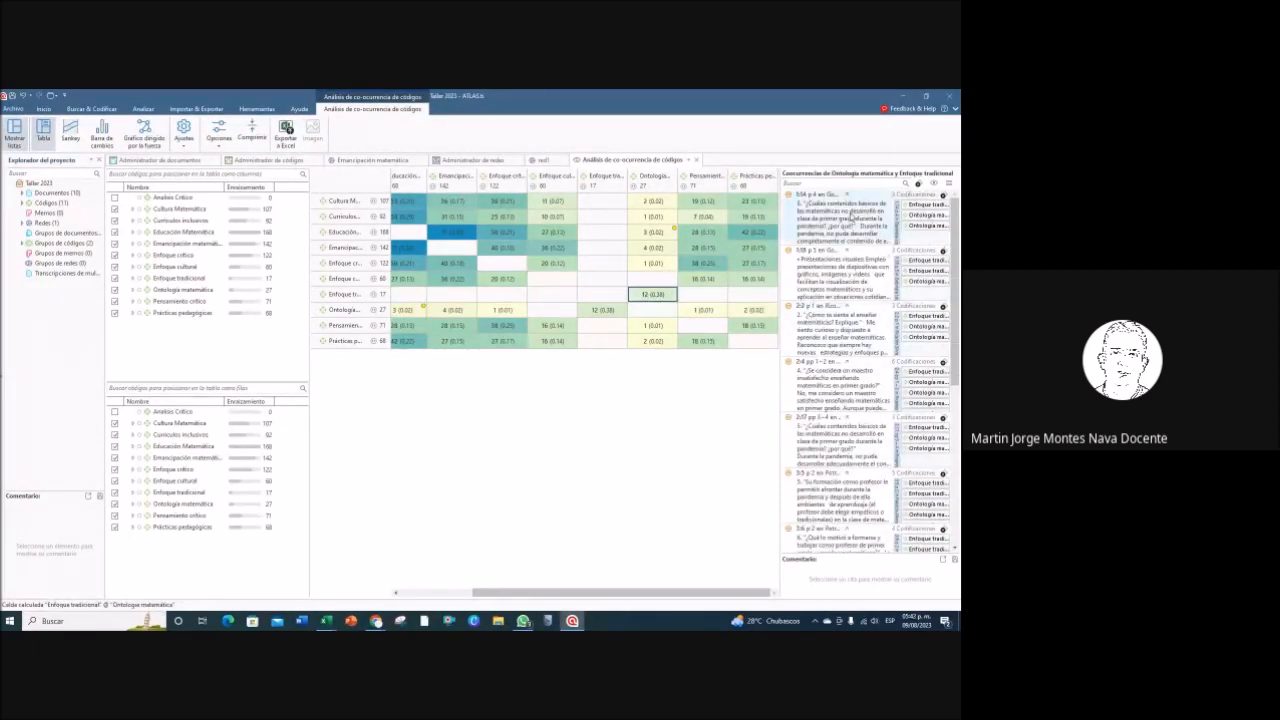
Step: Read through the list of quotations shared by Ontología matemática and Enfoque tradicional
scroll(858, 252, "down", 2)
scroll(858, 252, "down", 8)
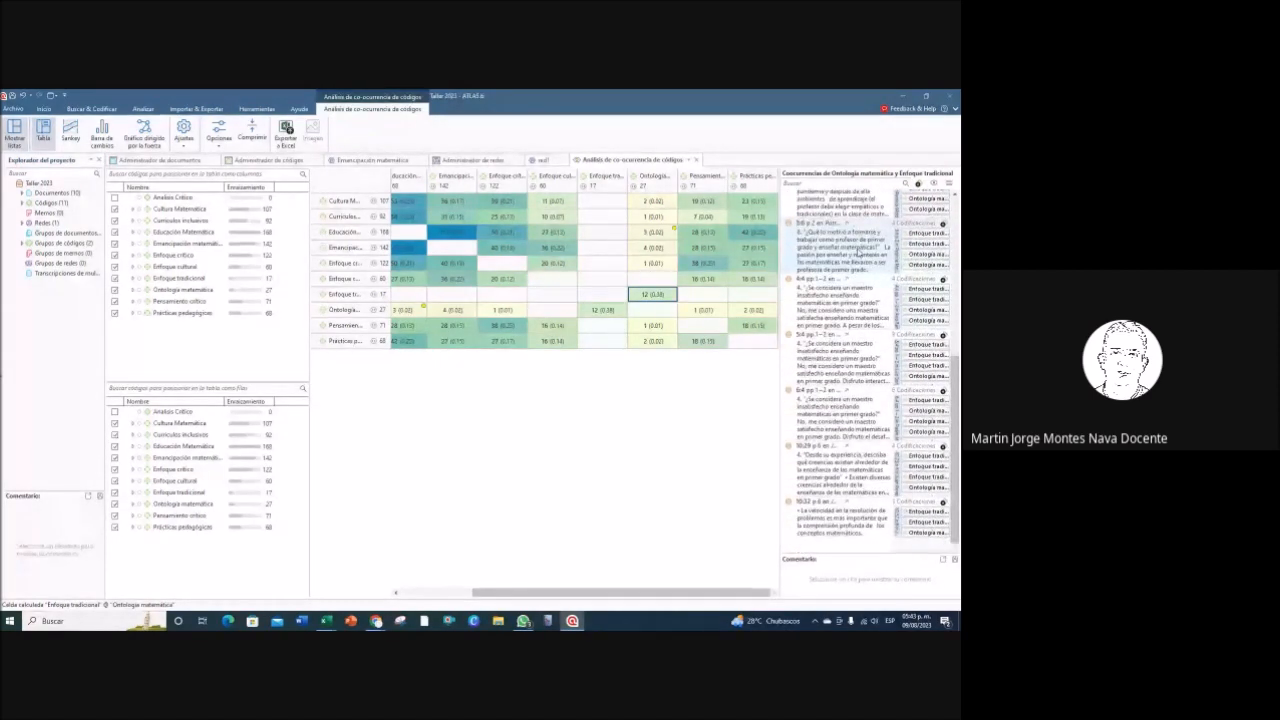
scroll(852, 325, "up", 2)
scroll(852, 325, "up", 10)
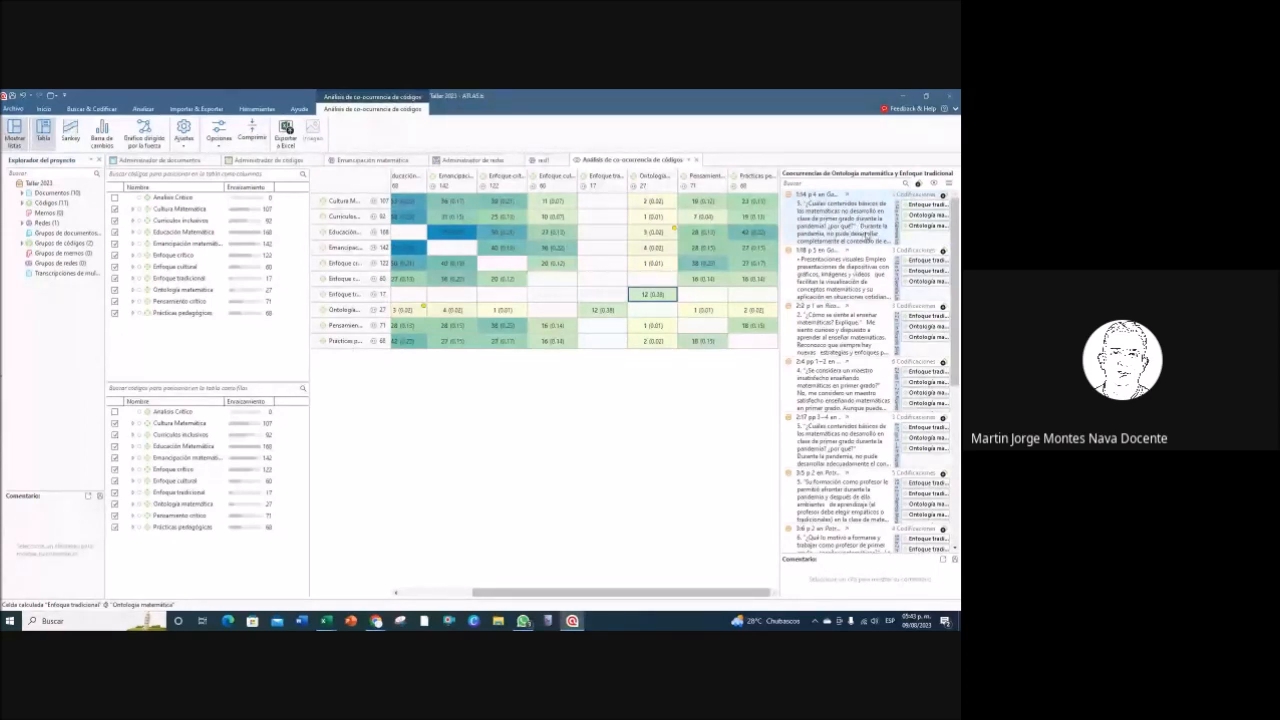
scroll(868, 238, "down", 1)
scroll(868, 226, "up", 1)
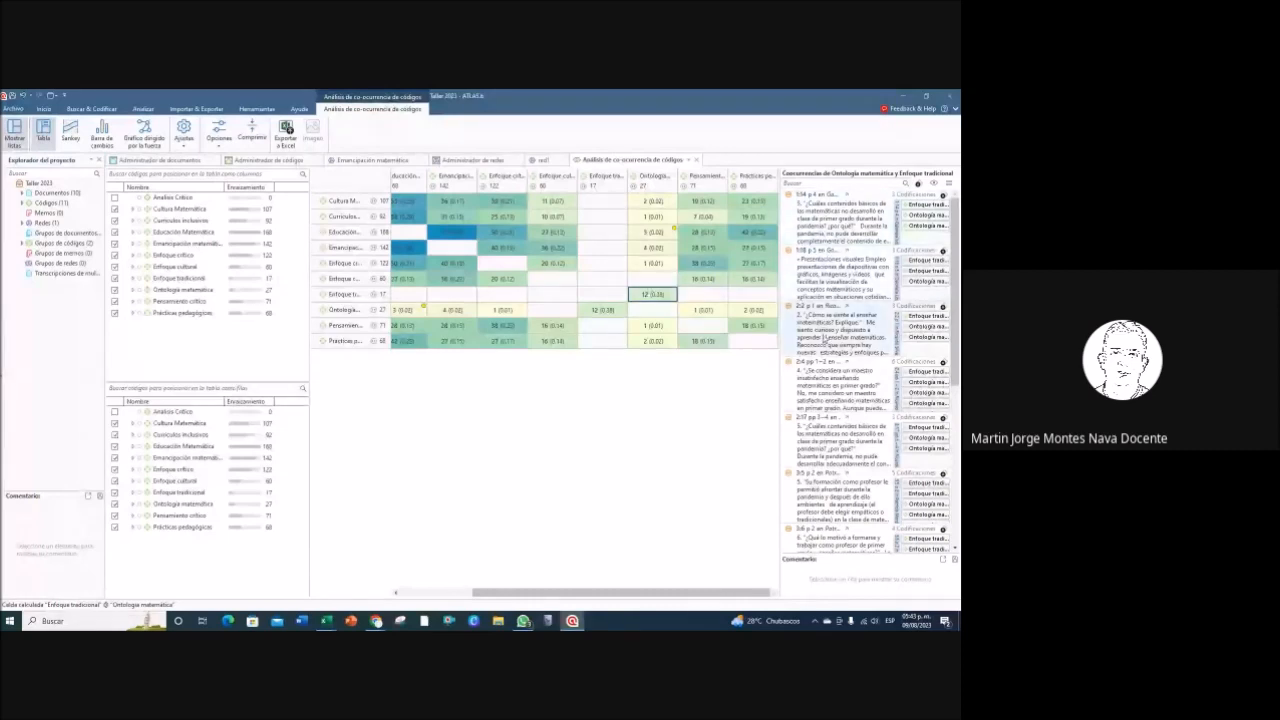
scroll(828, 350, "down", 4)
scroll(828, 350, "up", 3)
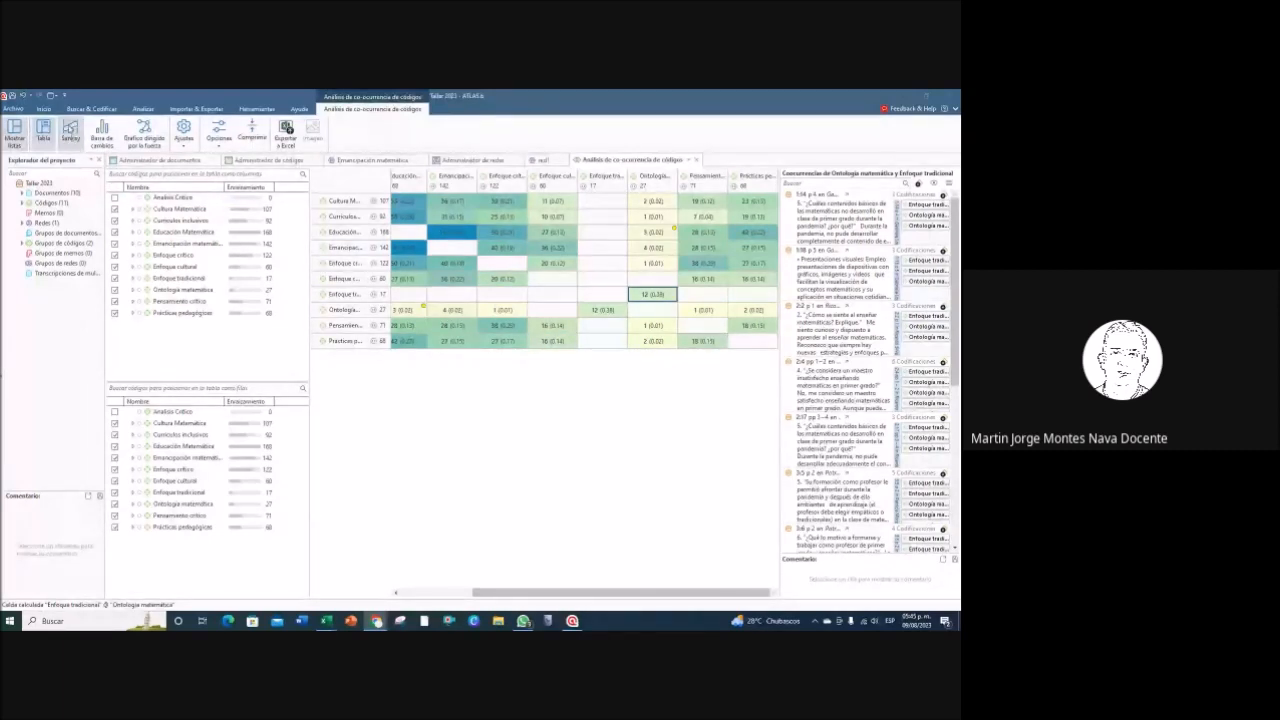
Step: Show the code co-occurrences as a Sankey diagram and color the Cultura Matemática code red
left_click(70, 130)
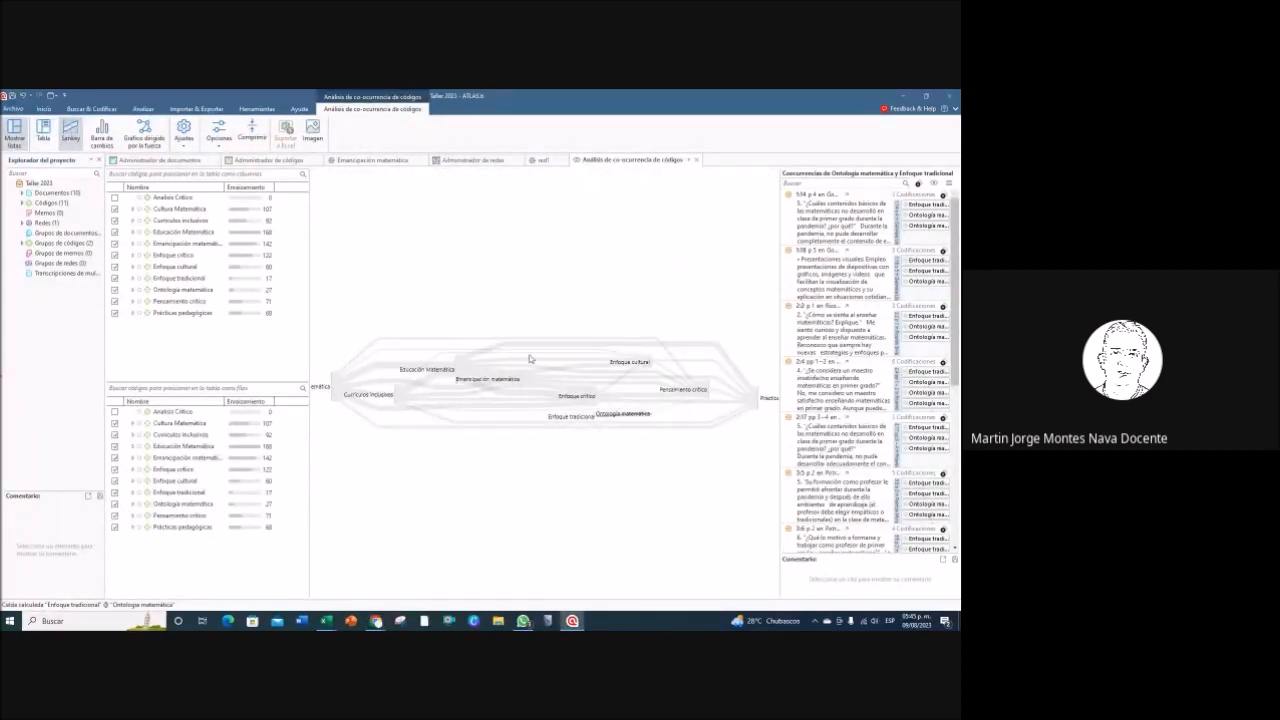
right_click(171, 214)
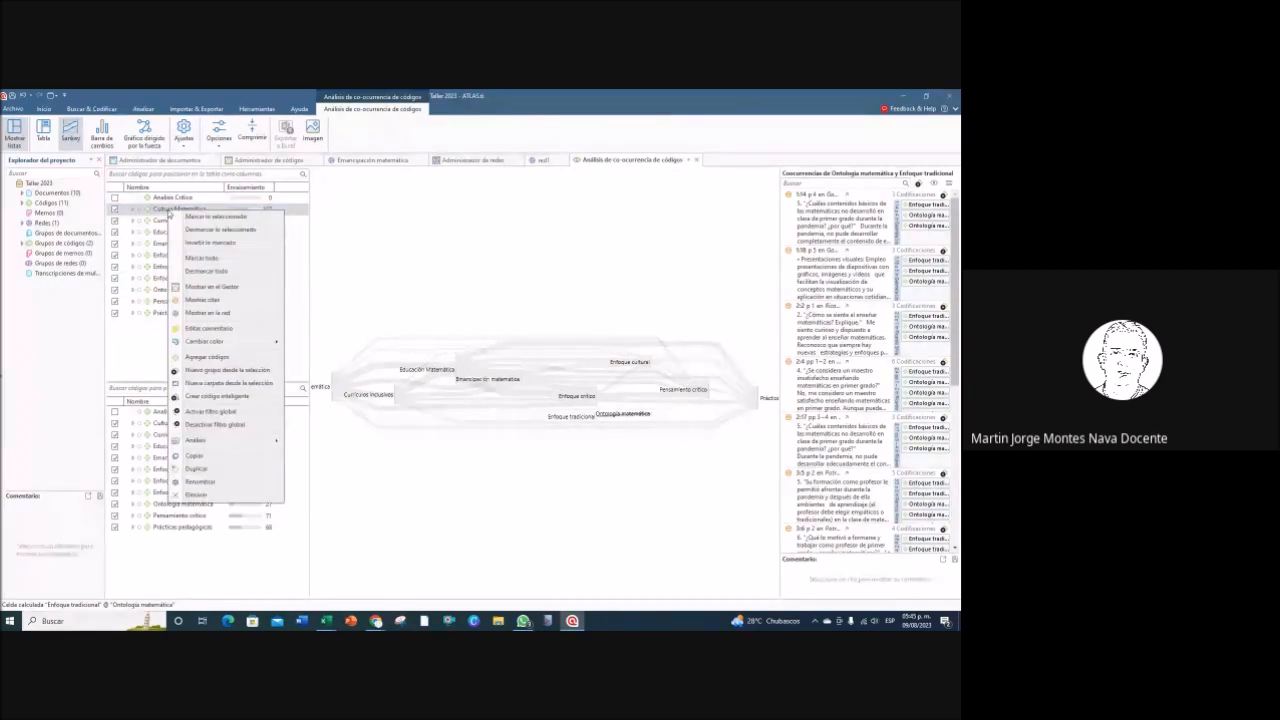
mouse_move(247, 343)
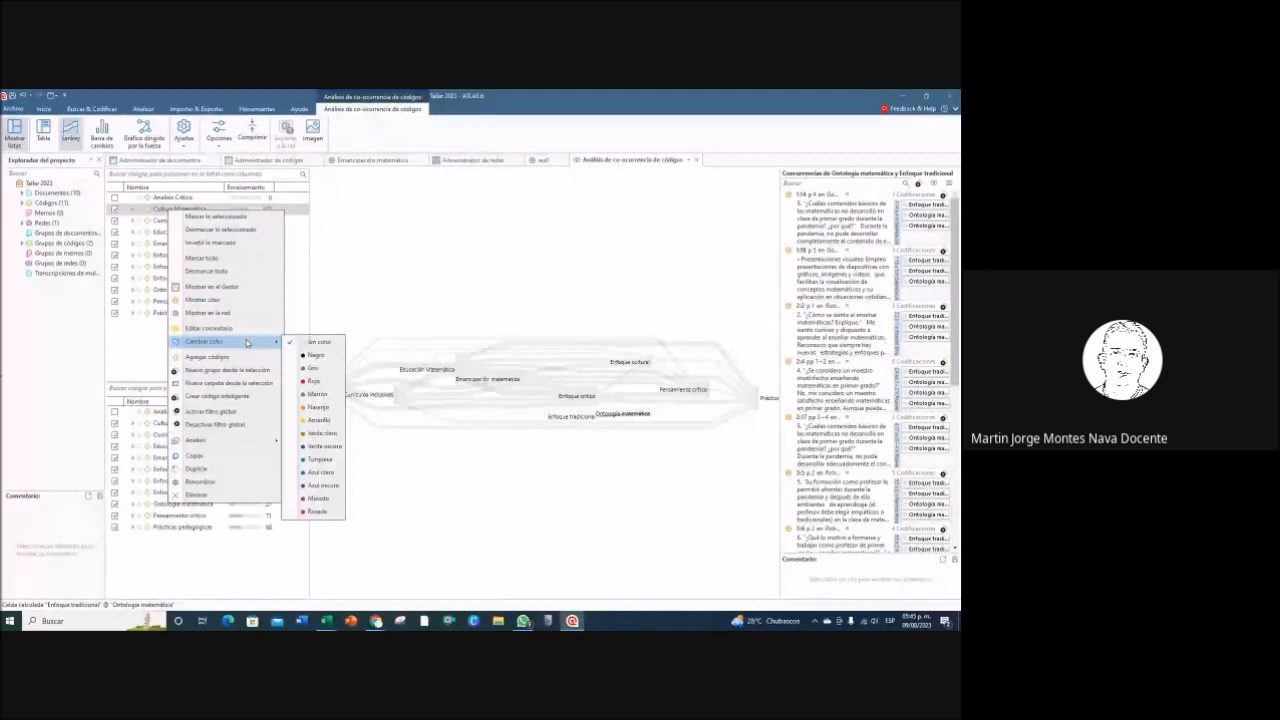
left_click(314, 368)
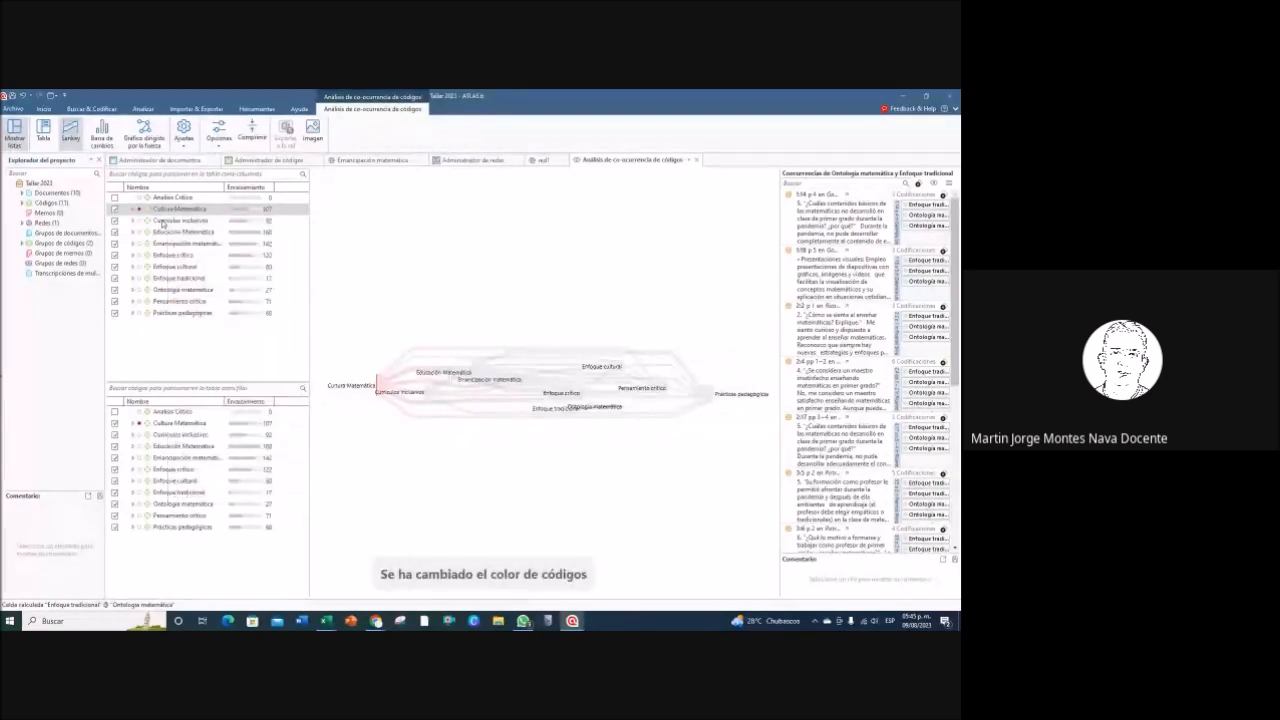
Step: Change the color of the Currículos inclusivos code to brown (Marrón)
left_click(162, 222)
right_click(163, 222)
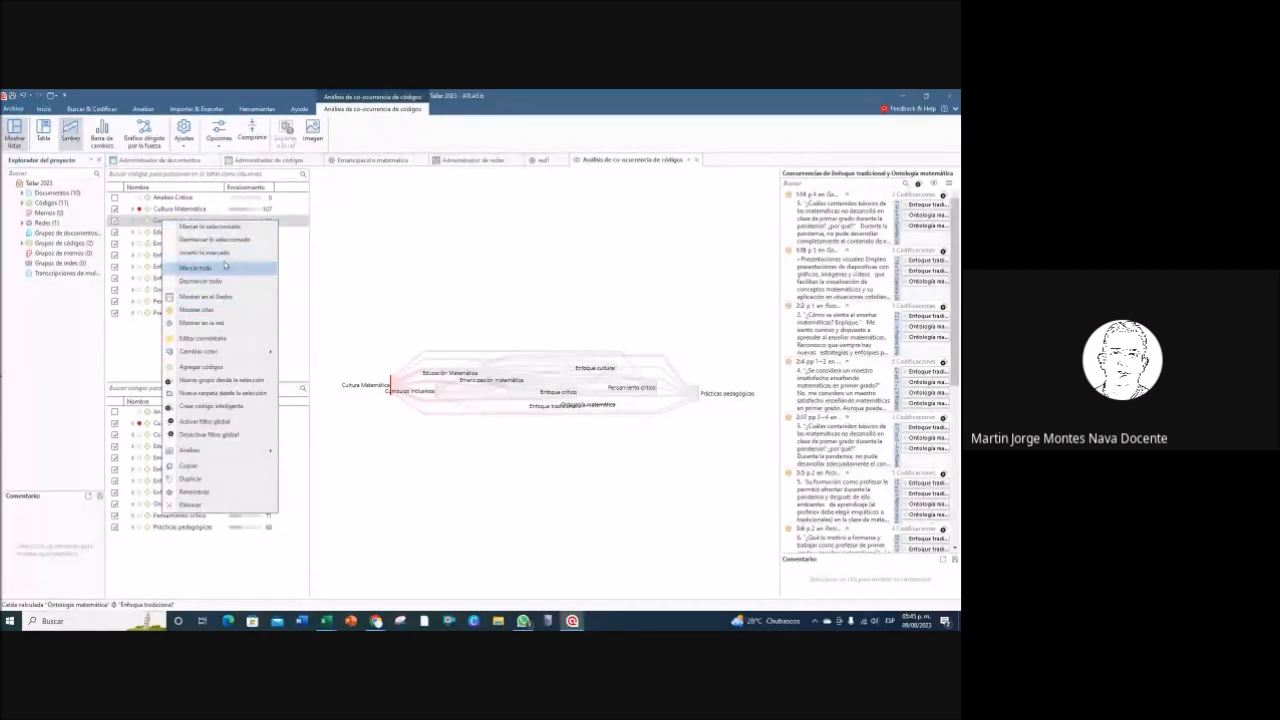
left_click(157, 221)
right_click(157, 220)
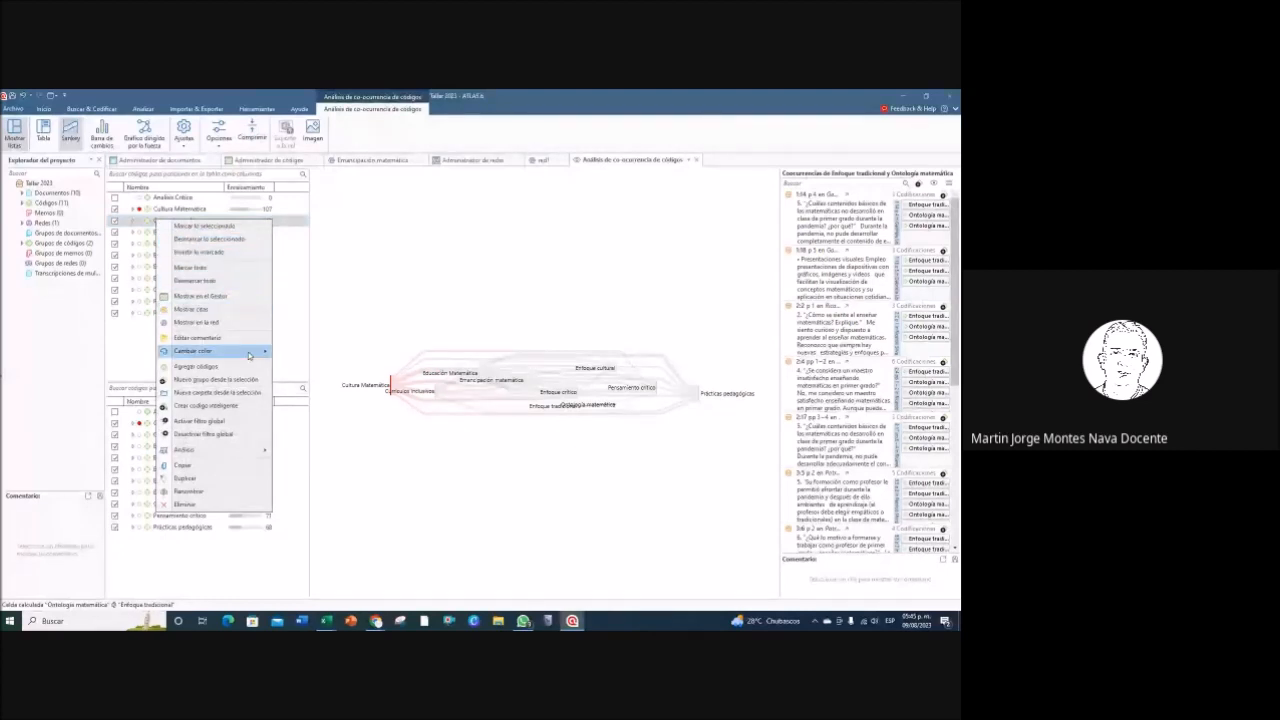
mouse_move(250, 355)
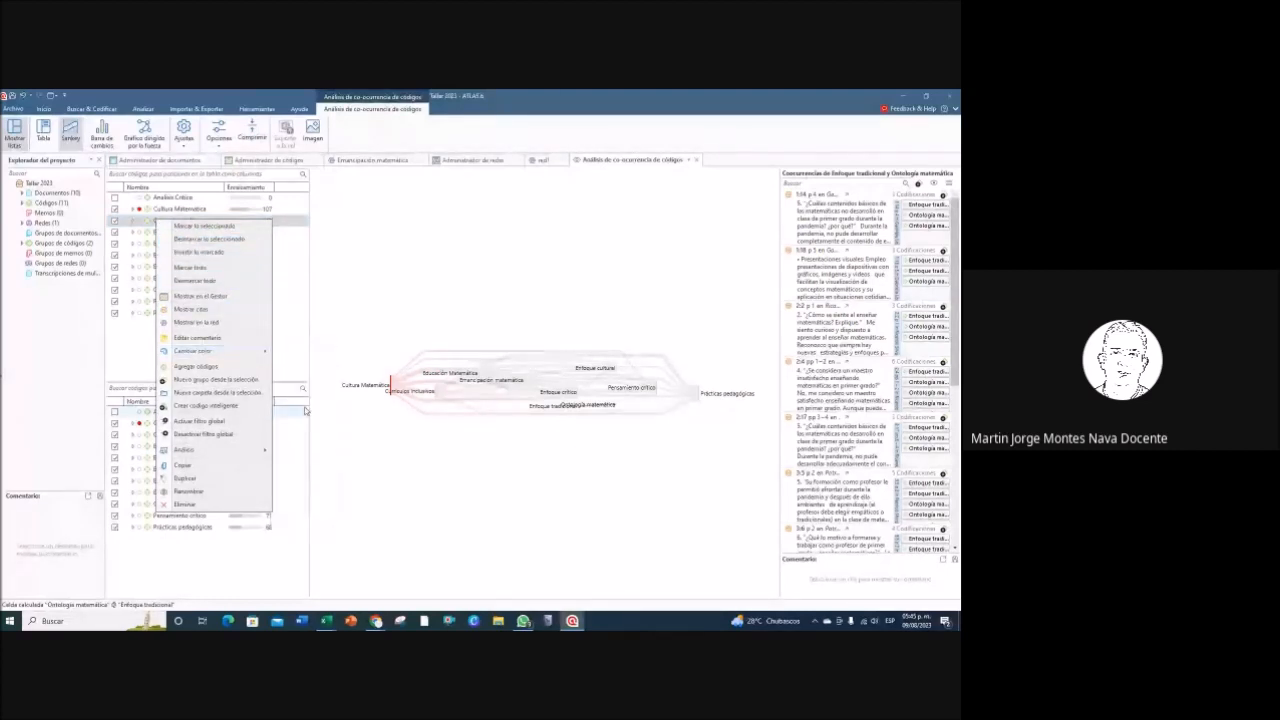
left_click(304, 408)
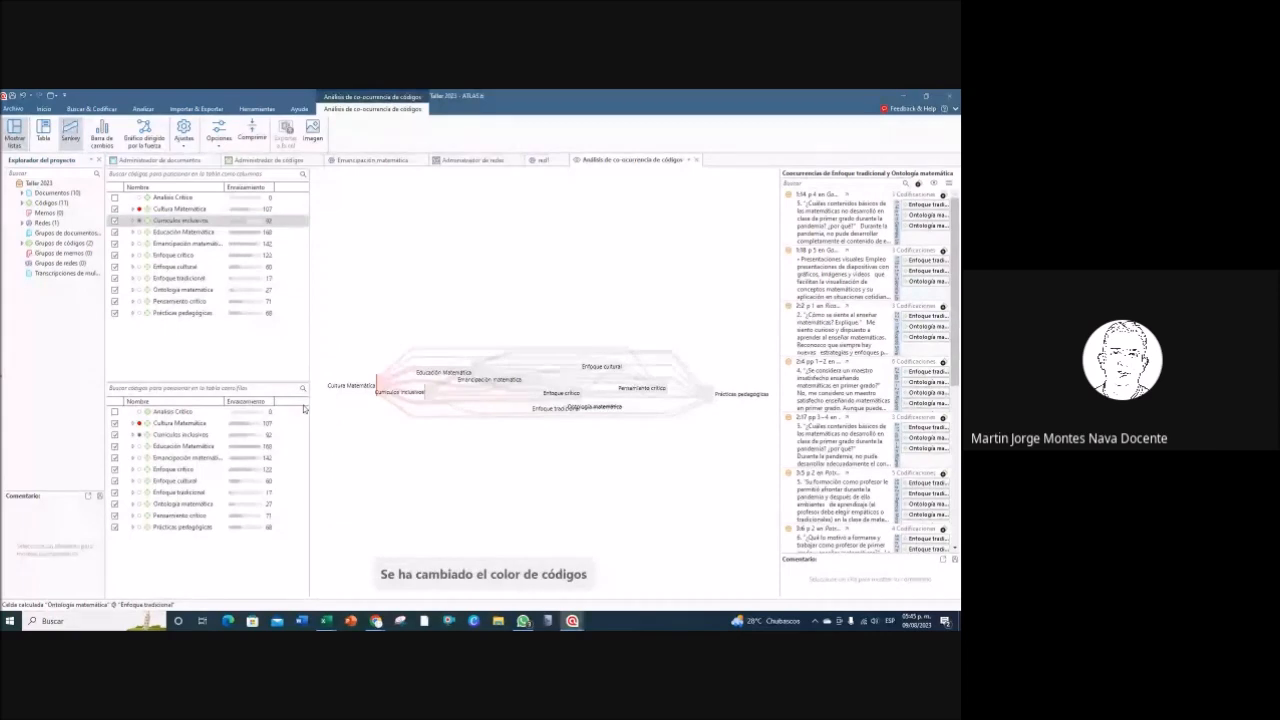
Step: Color the Educación Matemática code orange and the Emancipación matemática code yellow
left_click(178, 234)
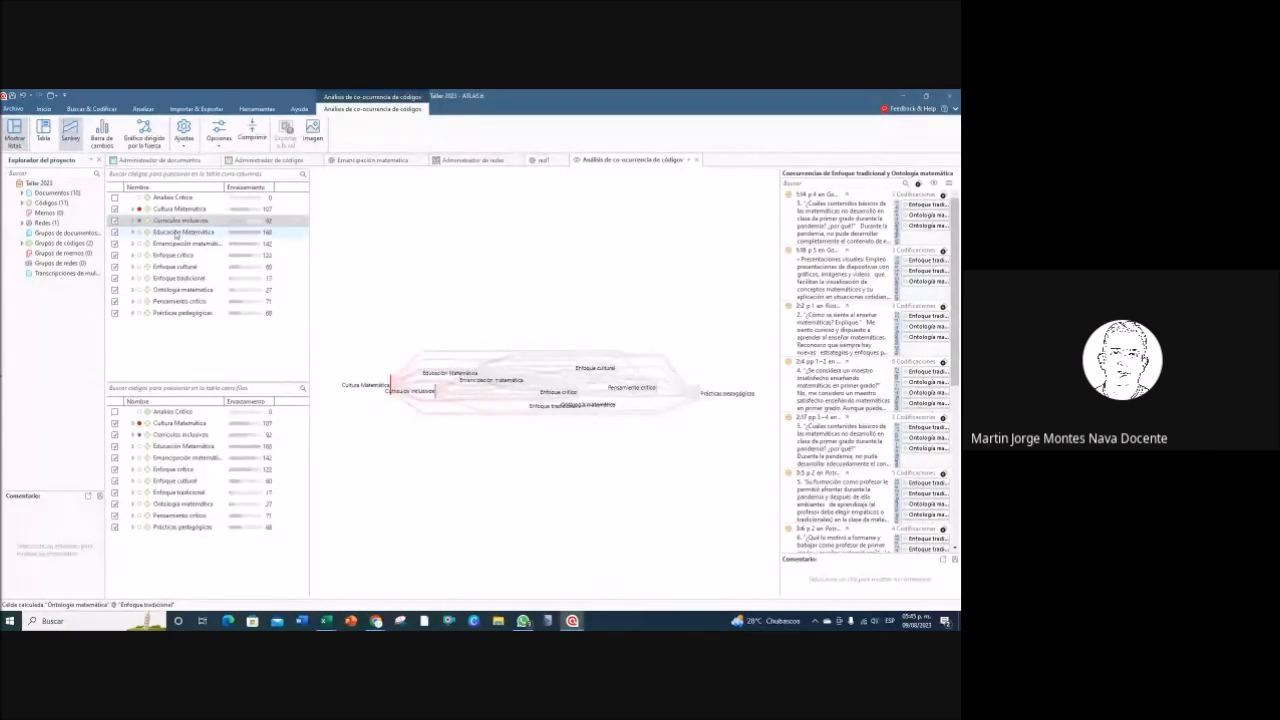
right_click(176, 234)
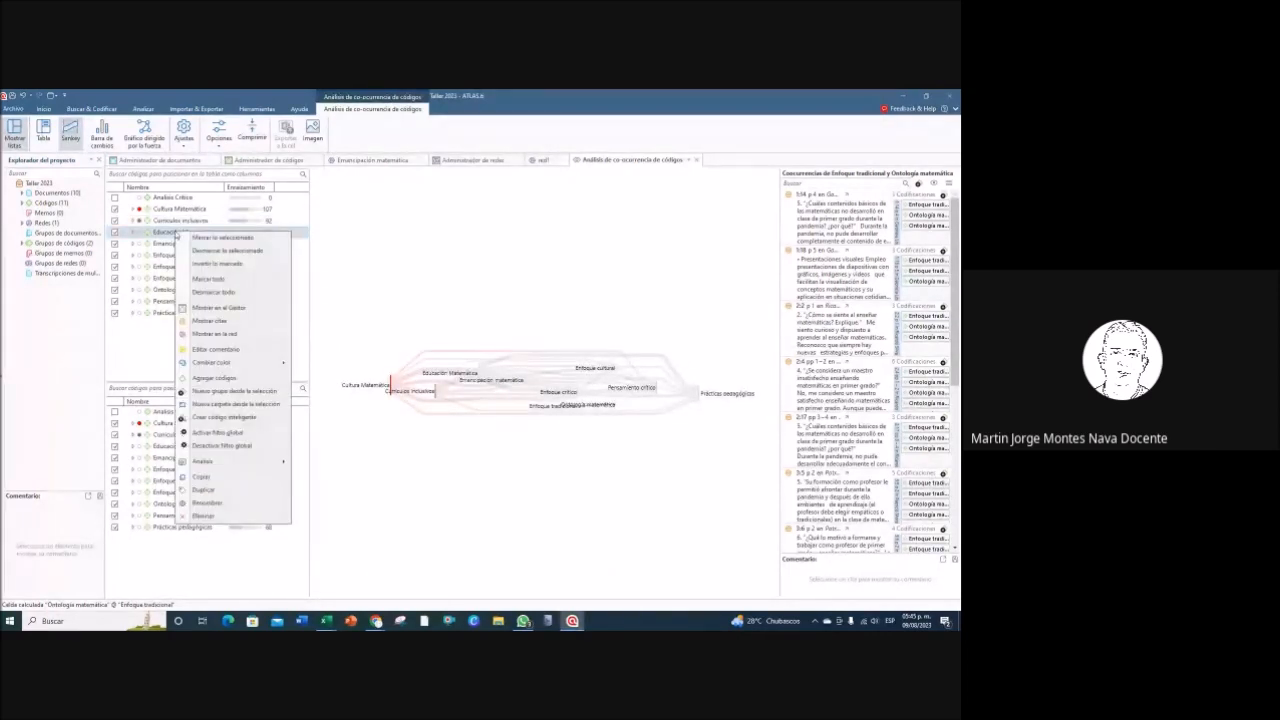
mouse_move(243, 364)
left_click(326, 428)
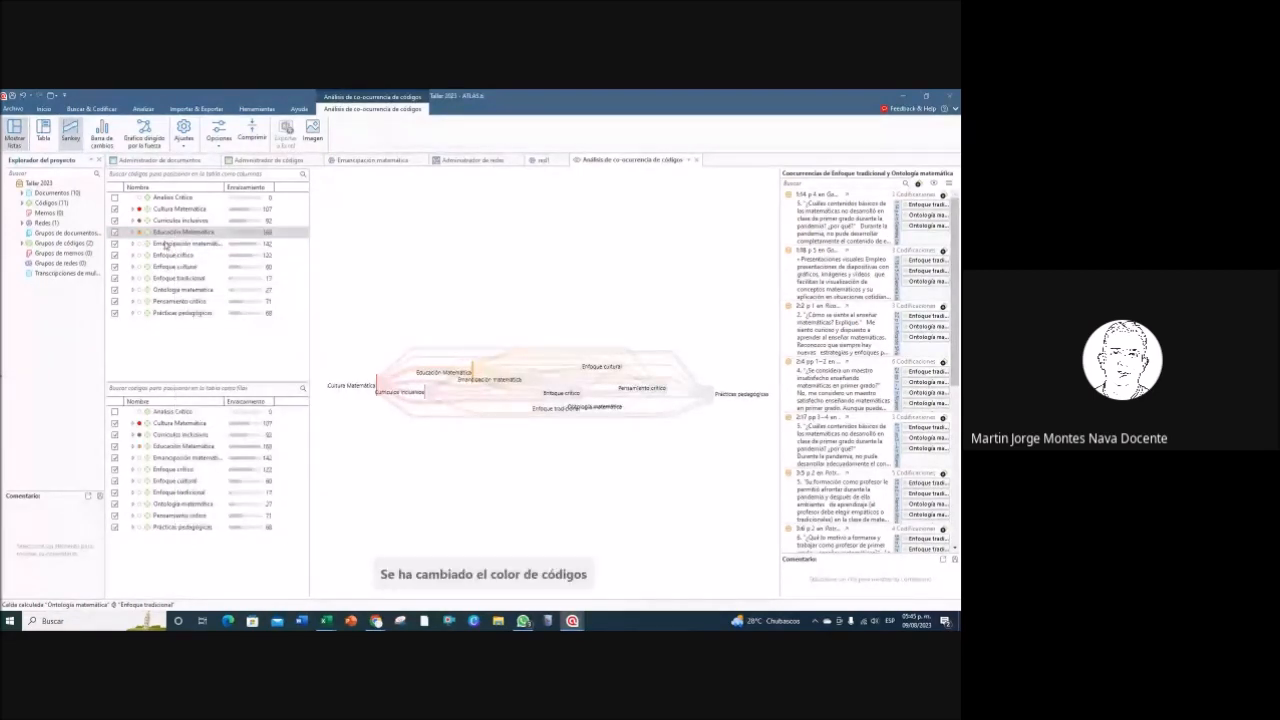
right_click(166, 244)
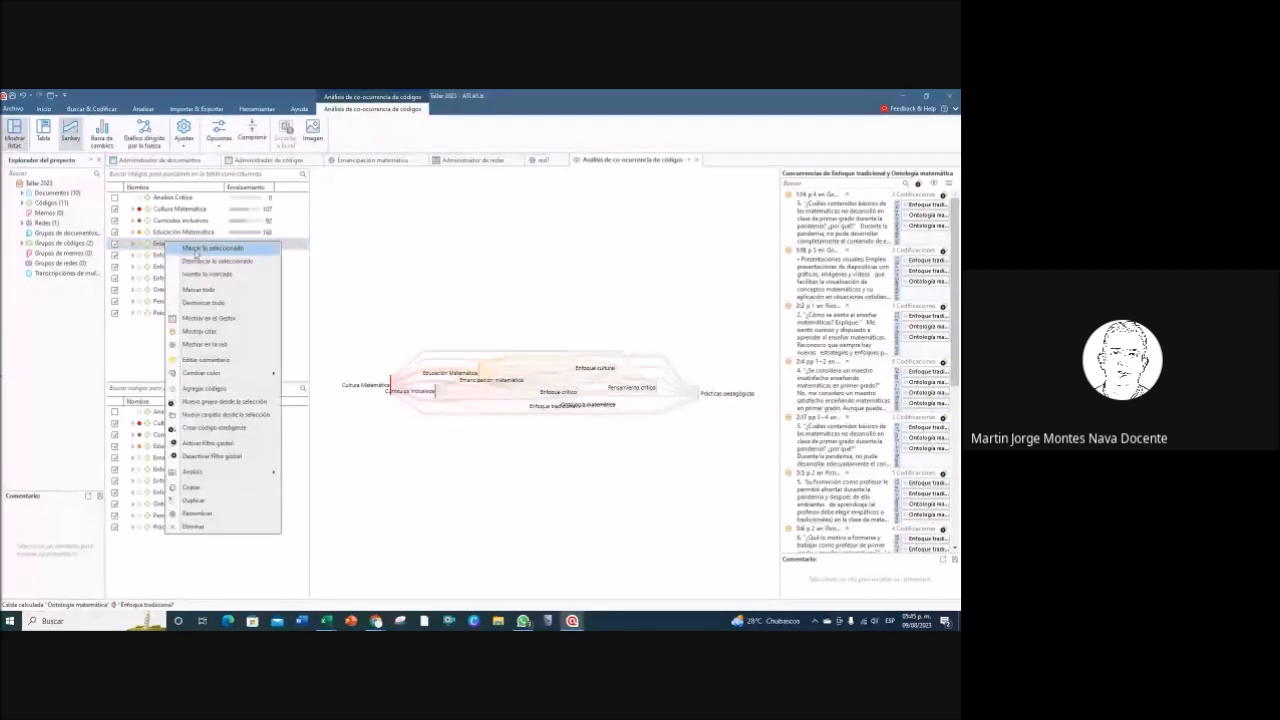
mouse_move(258, 378)
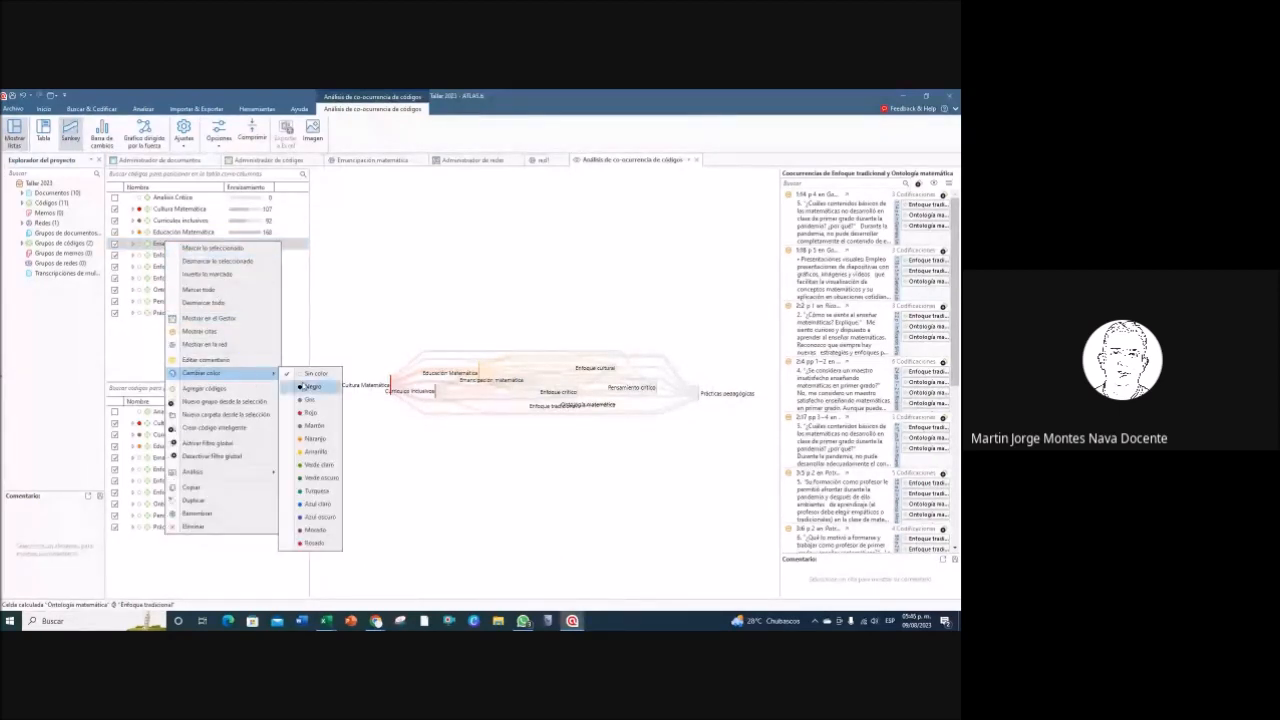
left_click(310, 455)
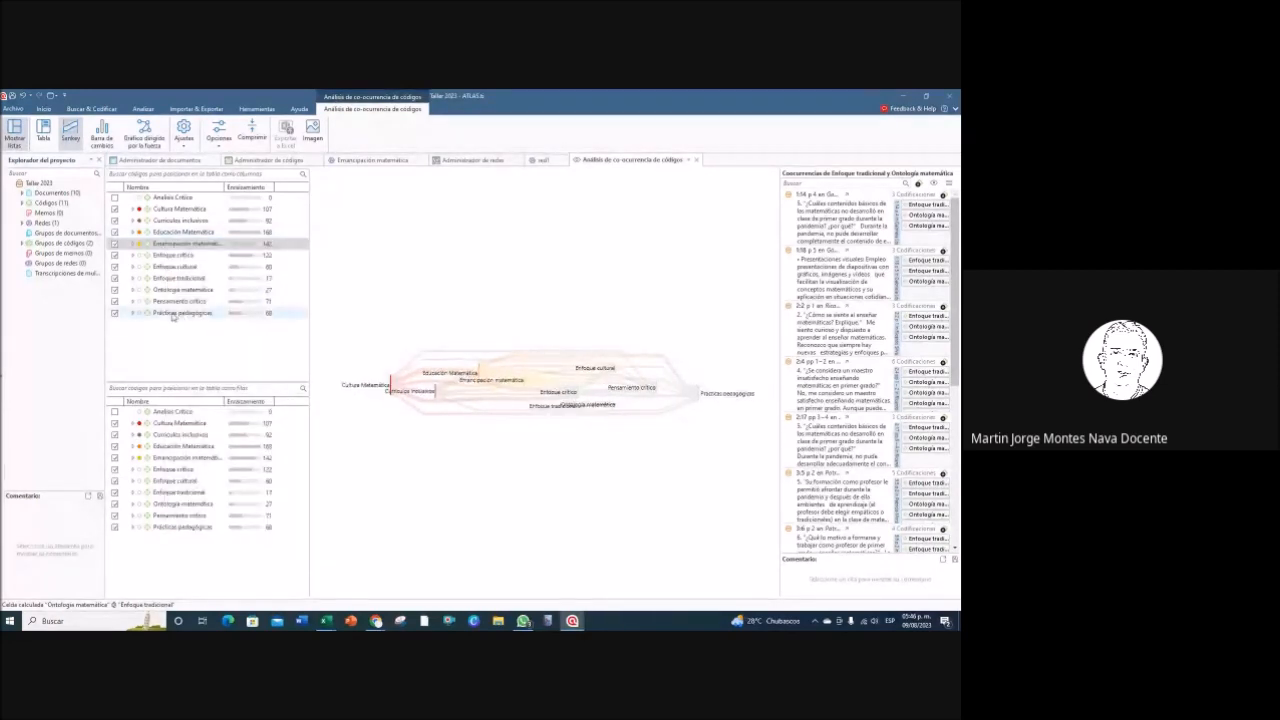
Step: Color the Prácticas pedagógicas code pink and the Pensamiento crítico code light green
left_click(171, 314)
right_click(171, 316)
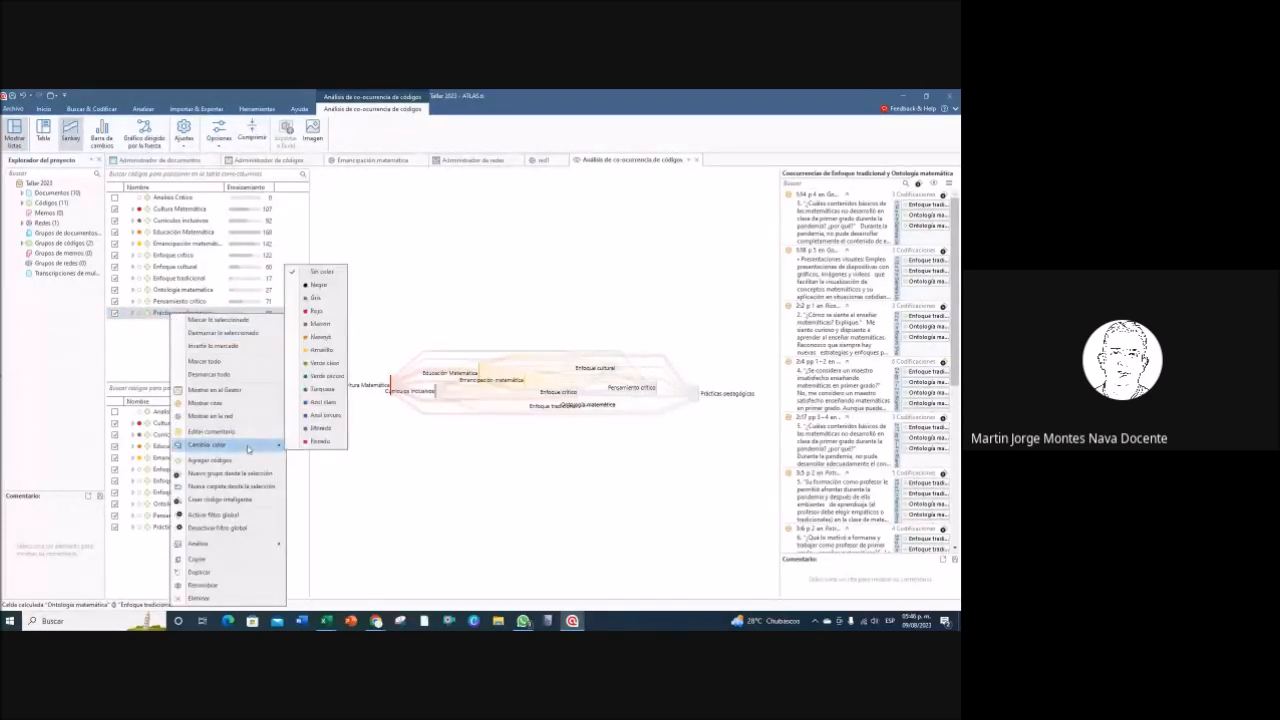
left_click(265, 336)
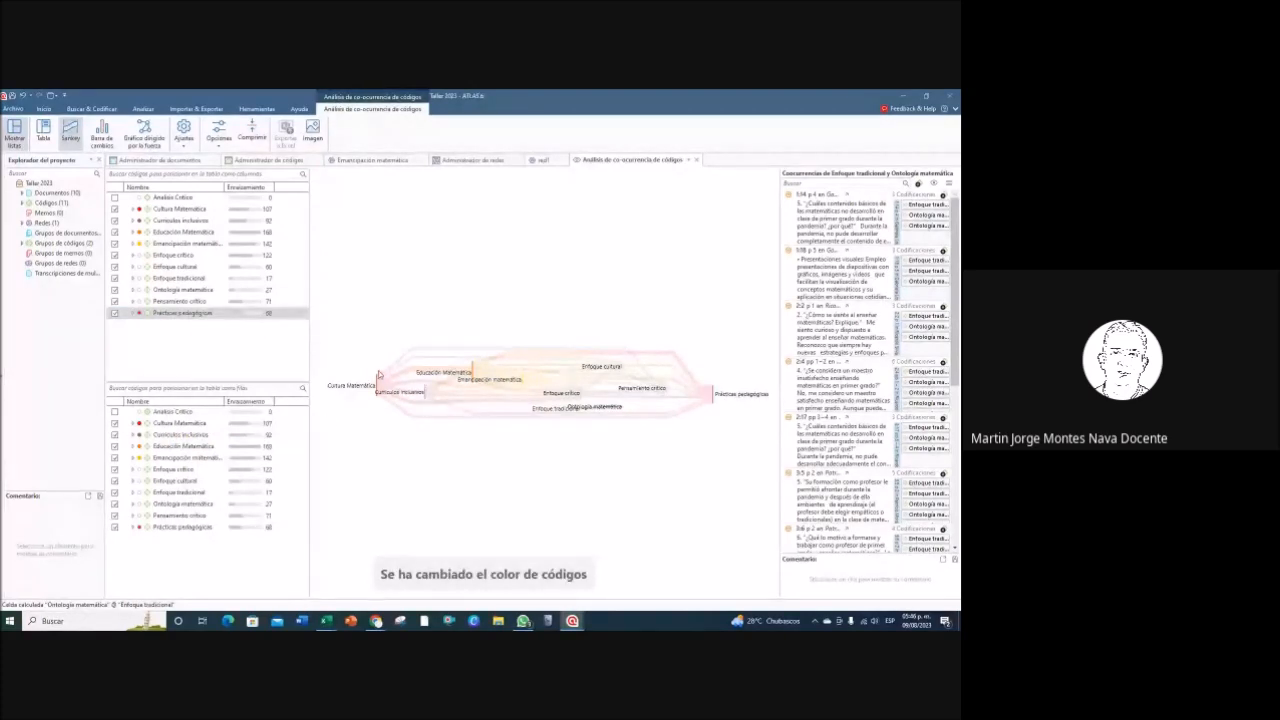
left_click(179, 302)
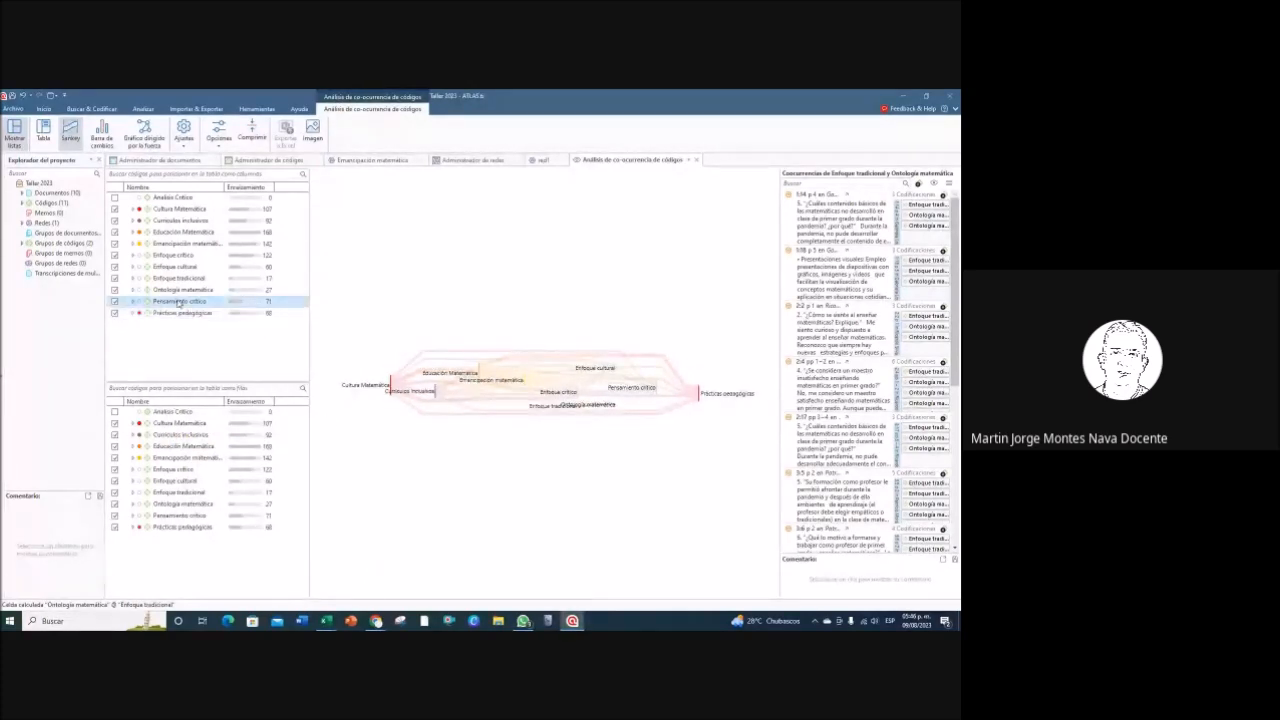
right_click(179, 302)
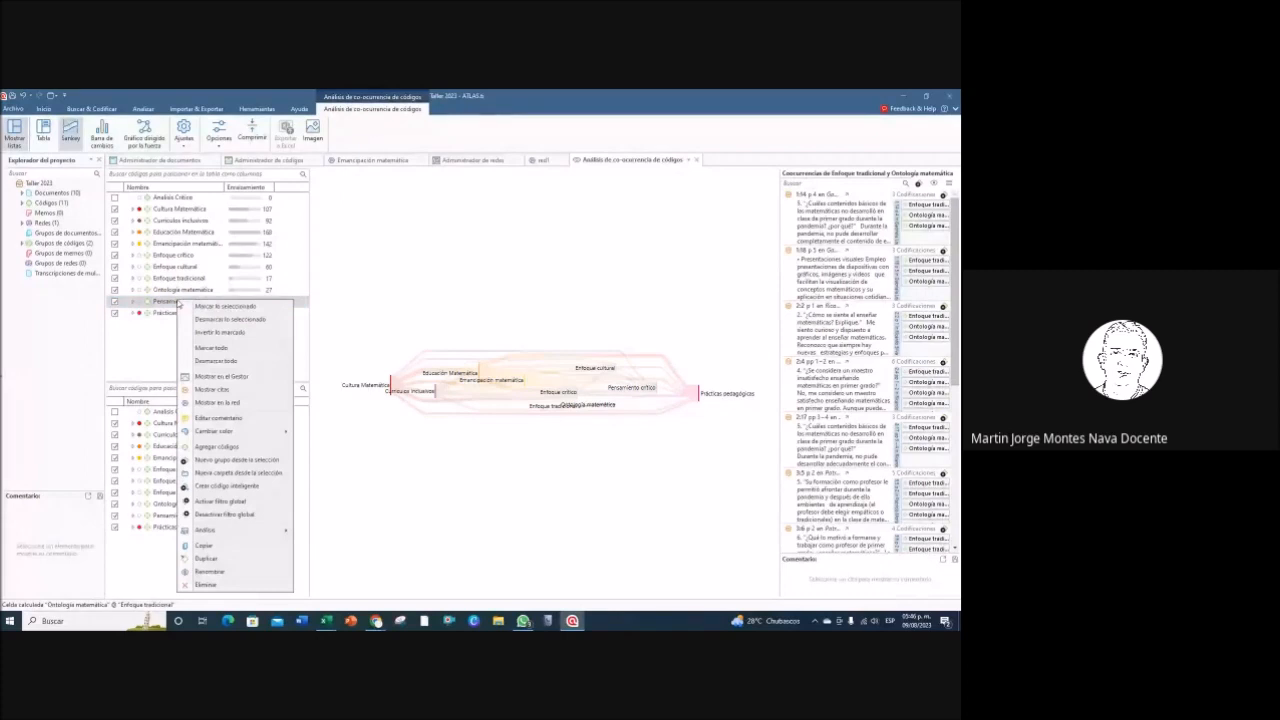
mouse_move(255, 436)
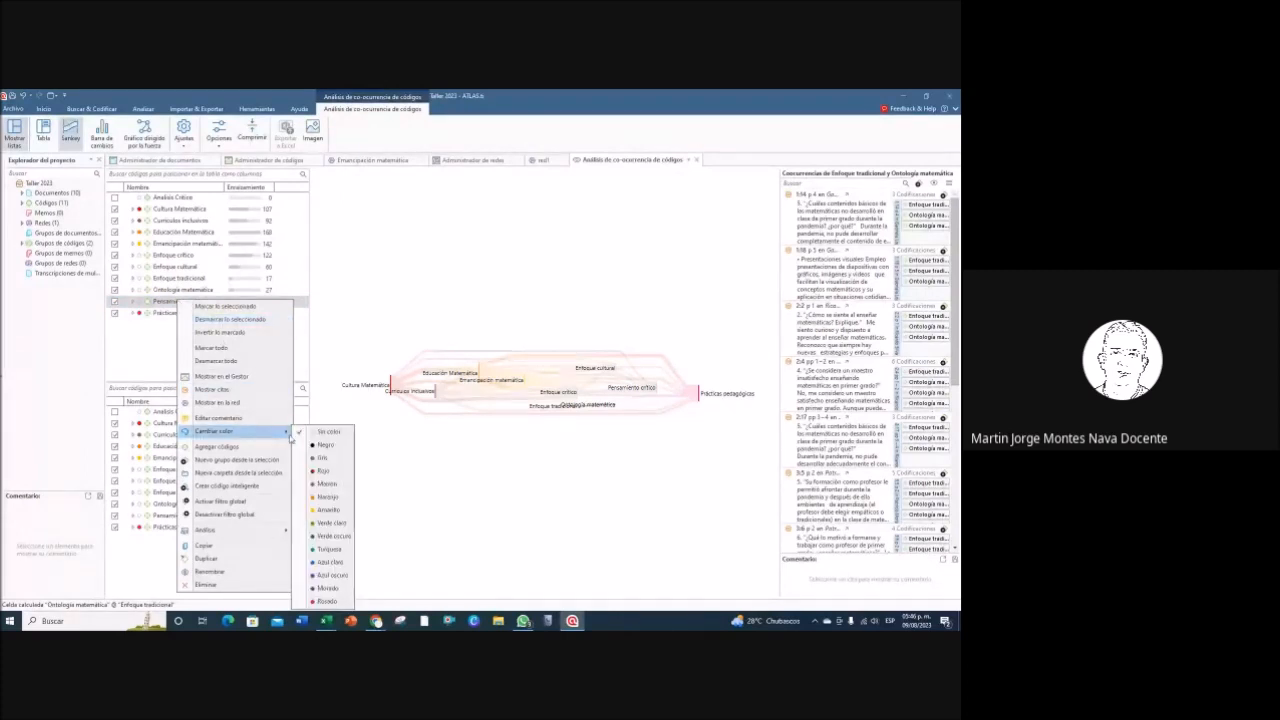
left_click(333, 523)
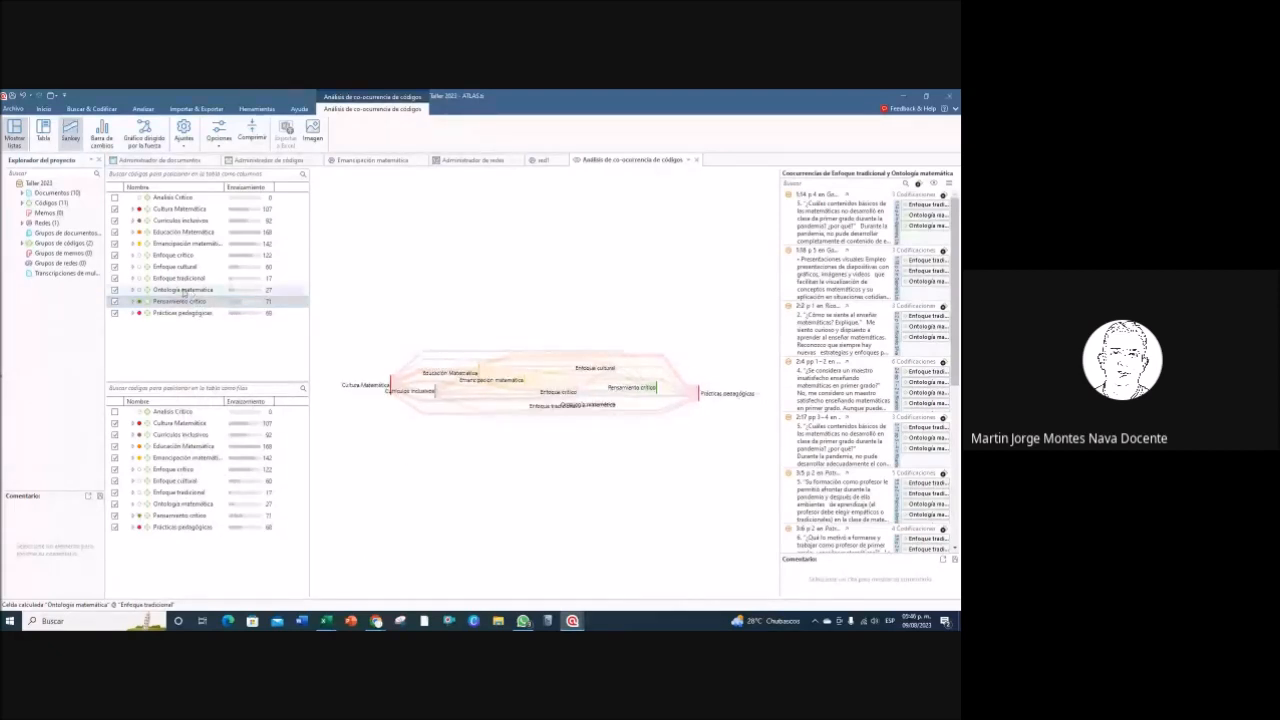
Step: Color the Ontología matemática code dark green and the Enfoque tradicional code turquoise
right_click(184, 290)
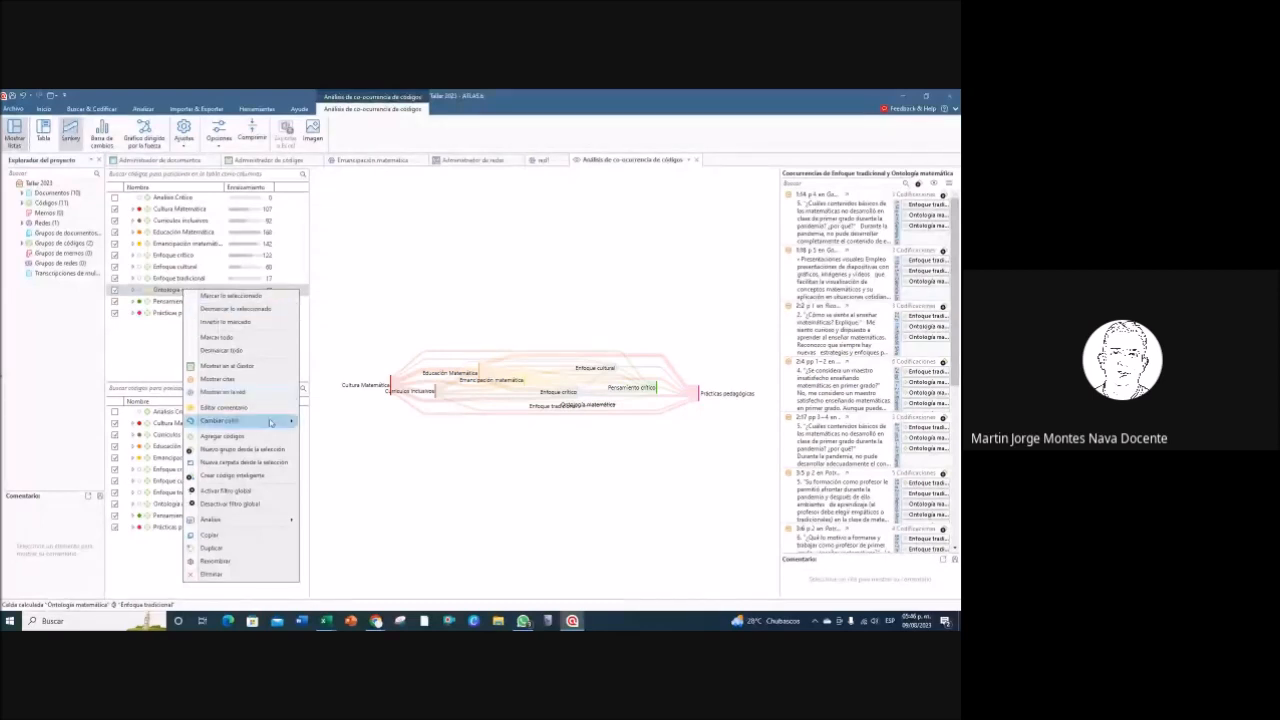
mouse_move(270, 426)
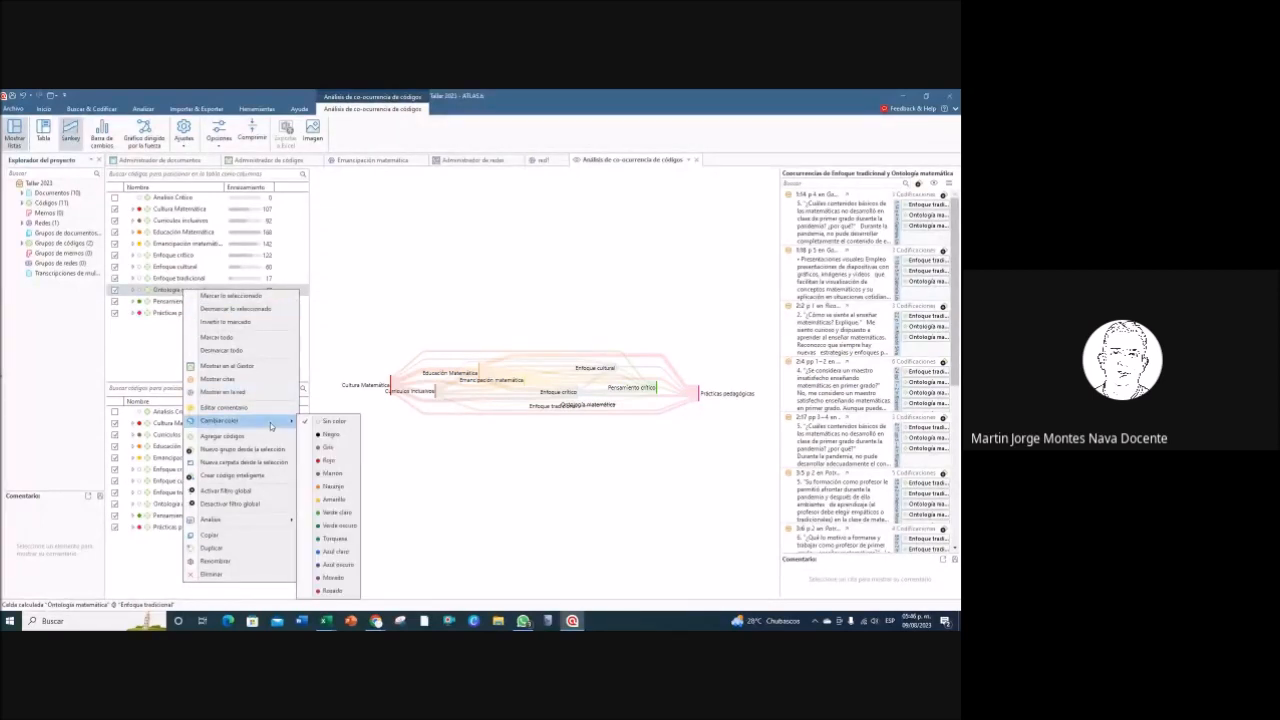
left_click(338, 528)
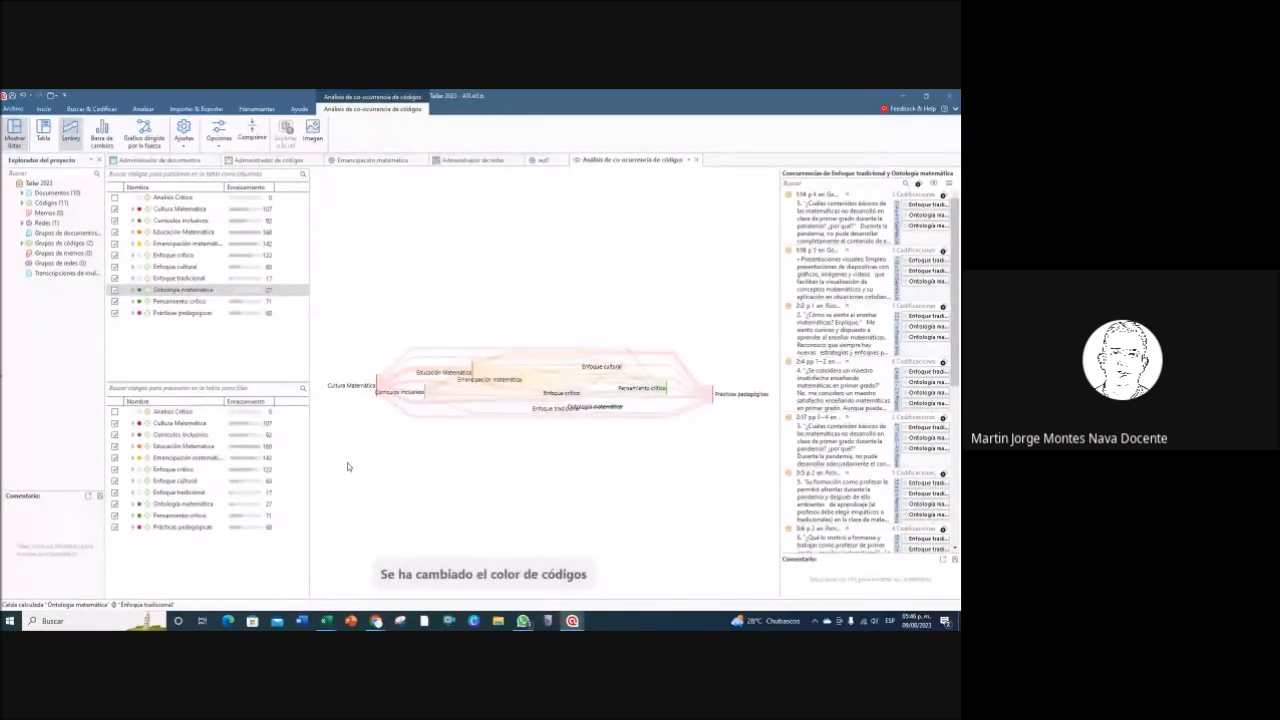
left_click(178, 278)
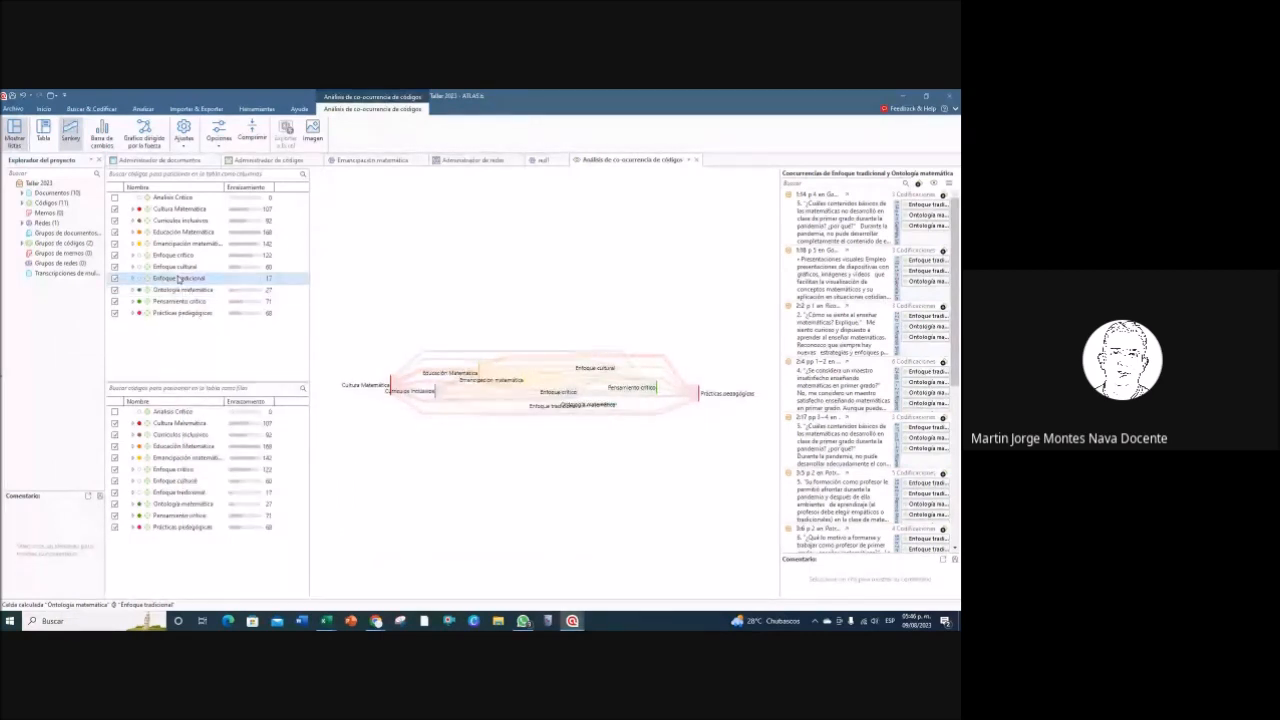
right_click(178, 278)
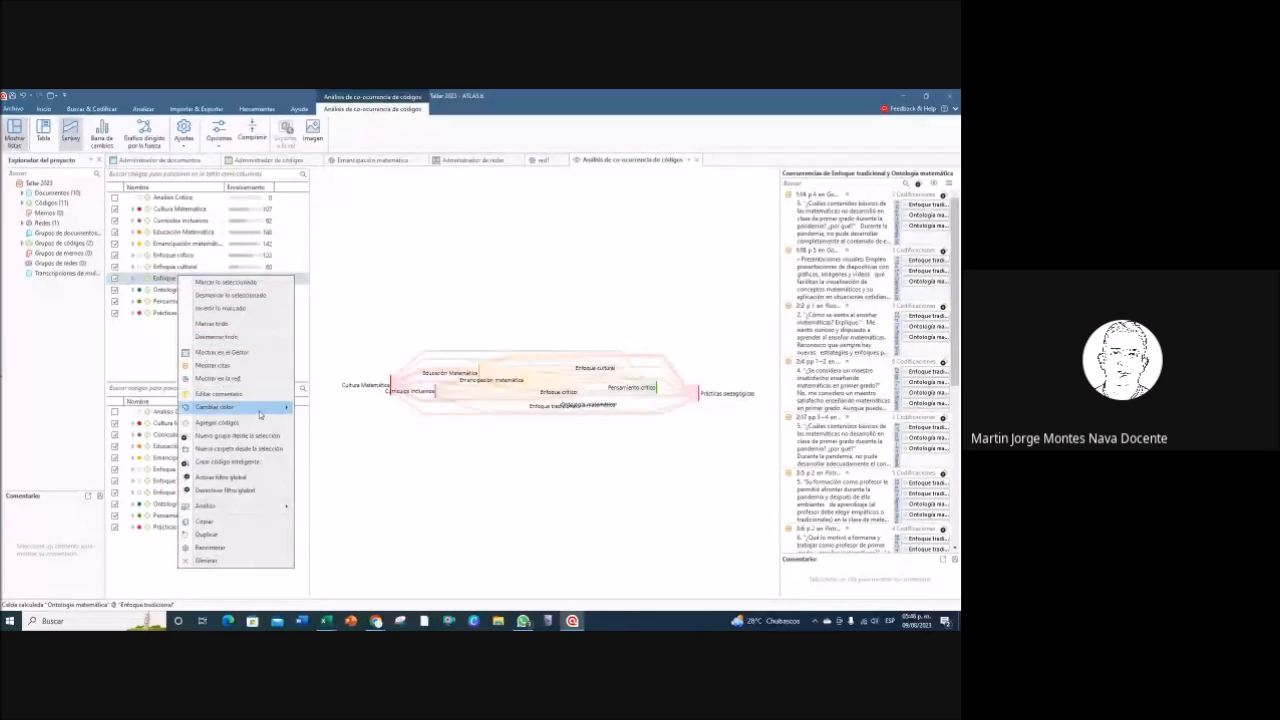
mouse_move(259, 412)
left_click(333, 526)
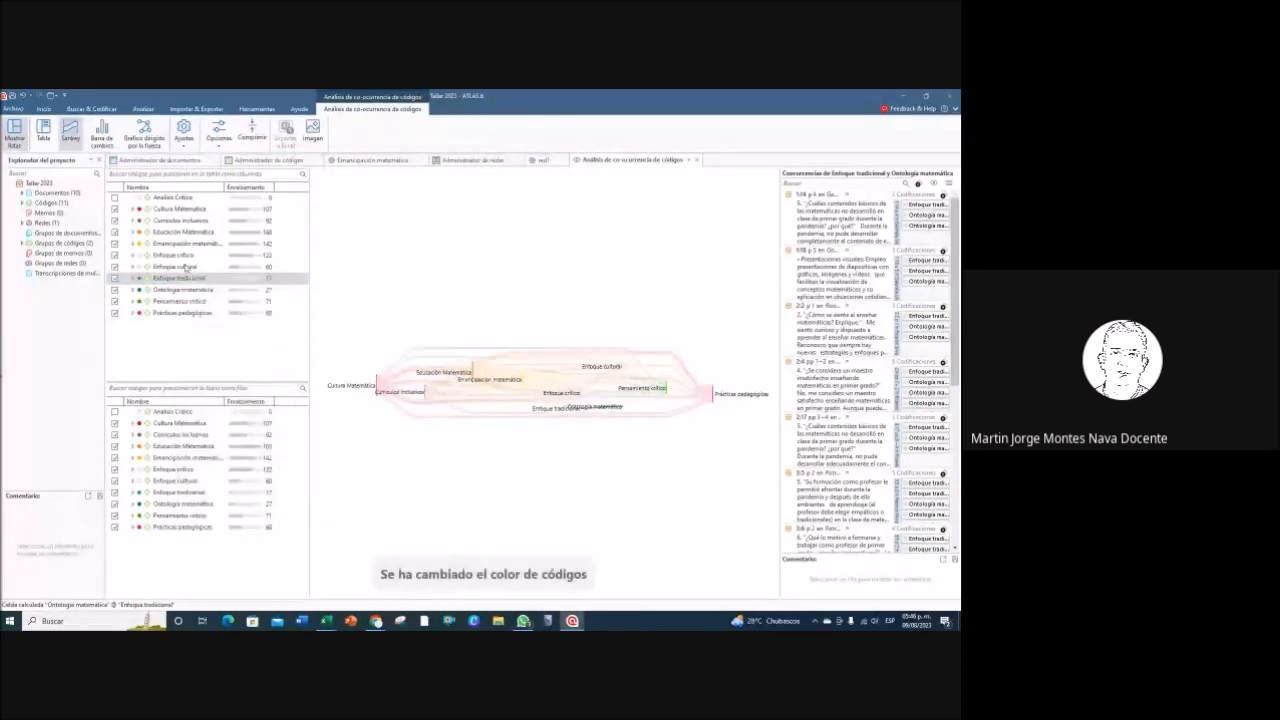
Step: Color the Enfoque cultural code light blue (Azul claro) and the Enfoque crítico code purple (Morado)
left_click(181, 268)
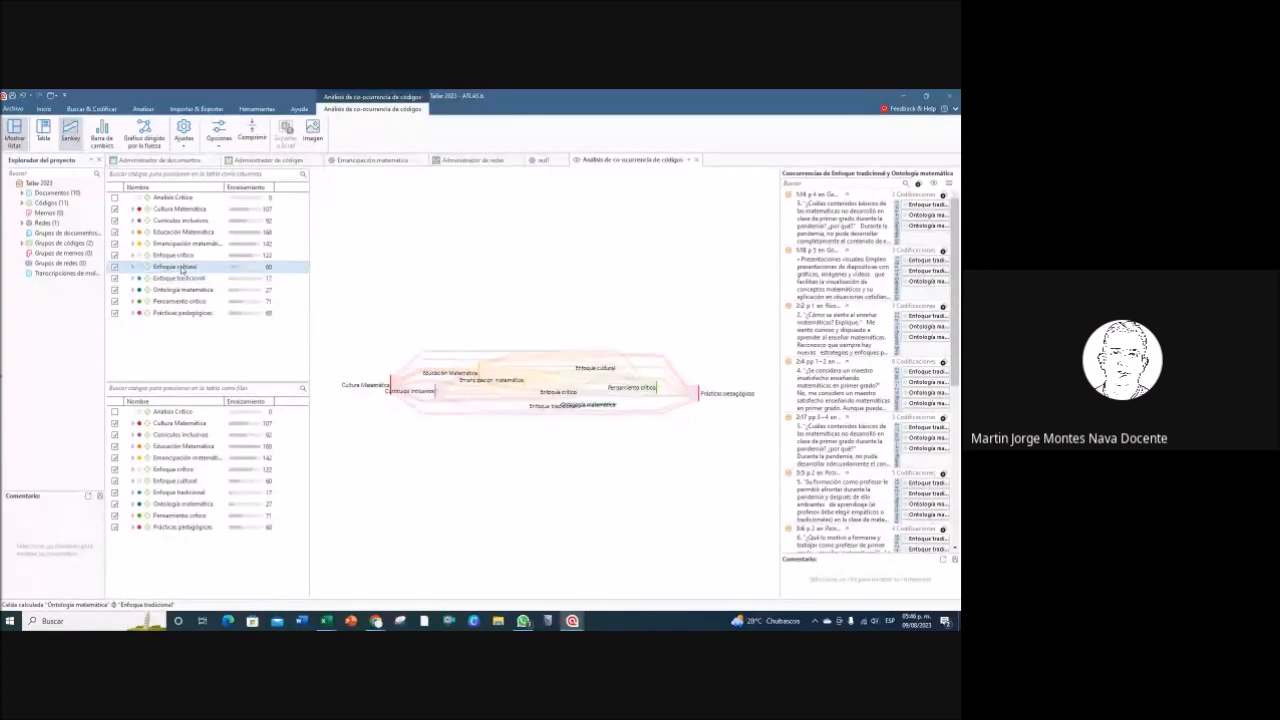
right_click(181, 268)
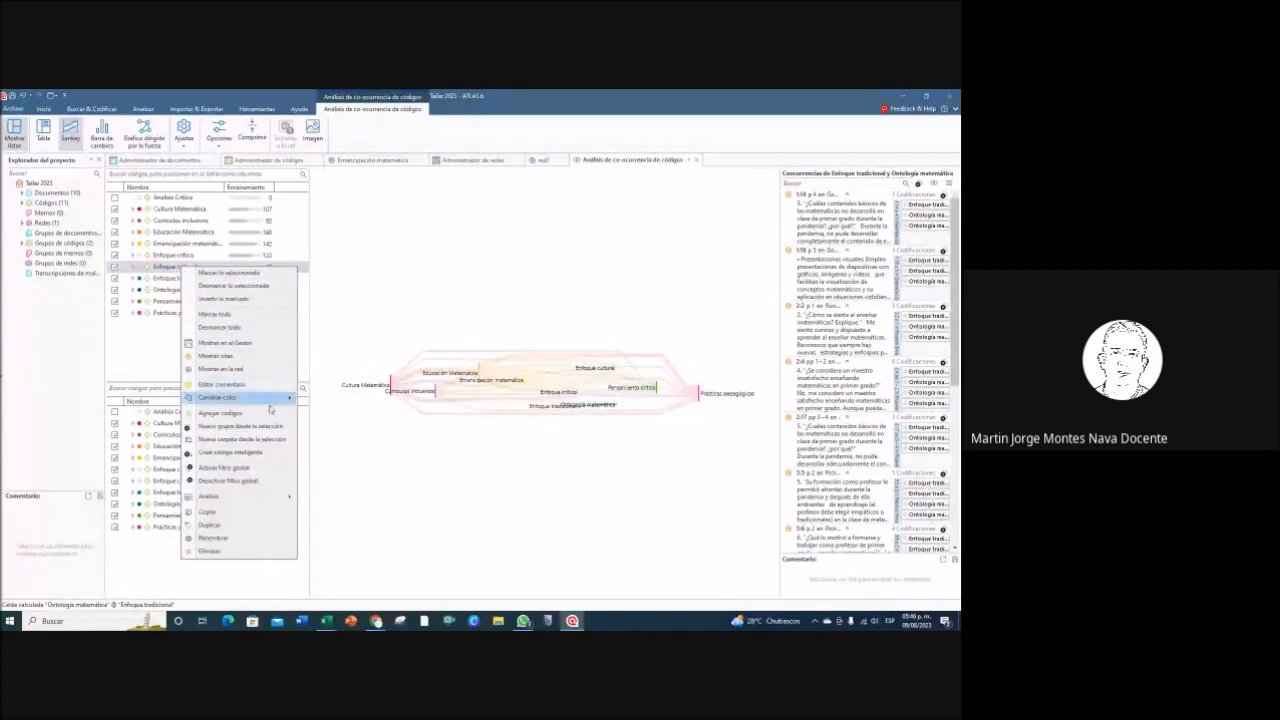
mouse_move(270, 406)
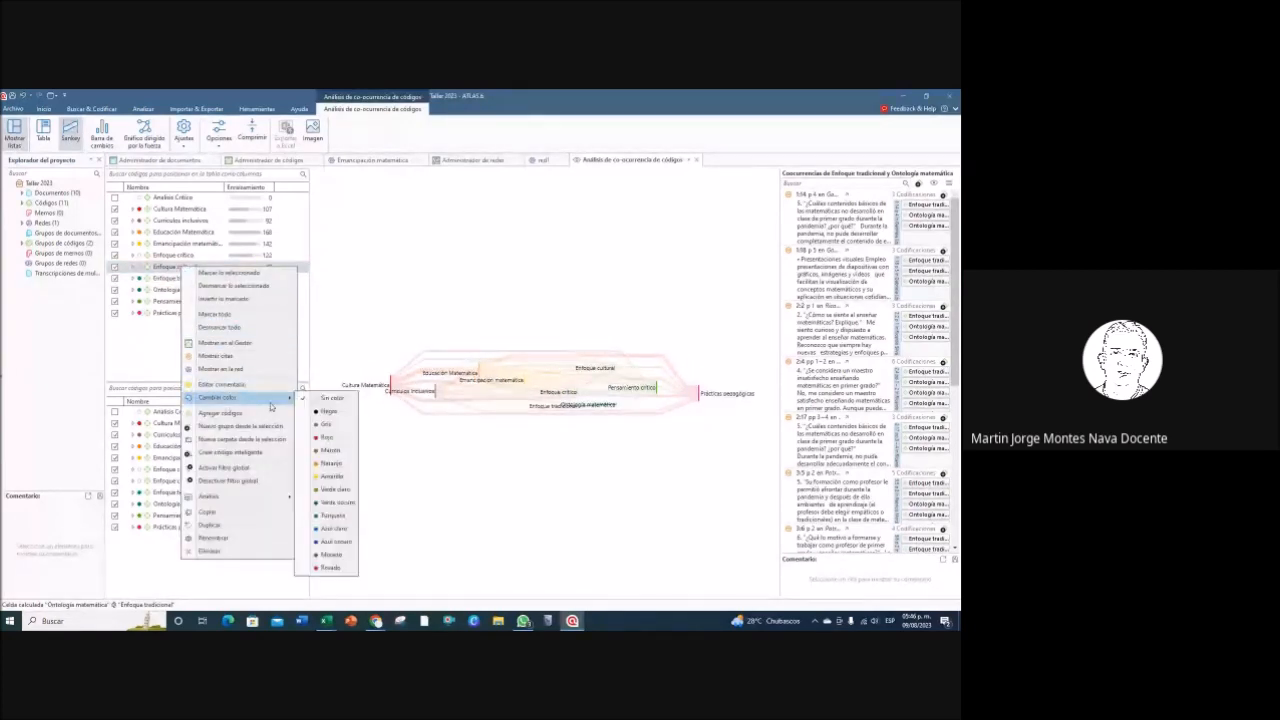
left_click(334, 528)
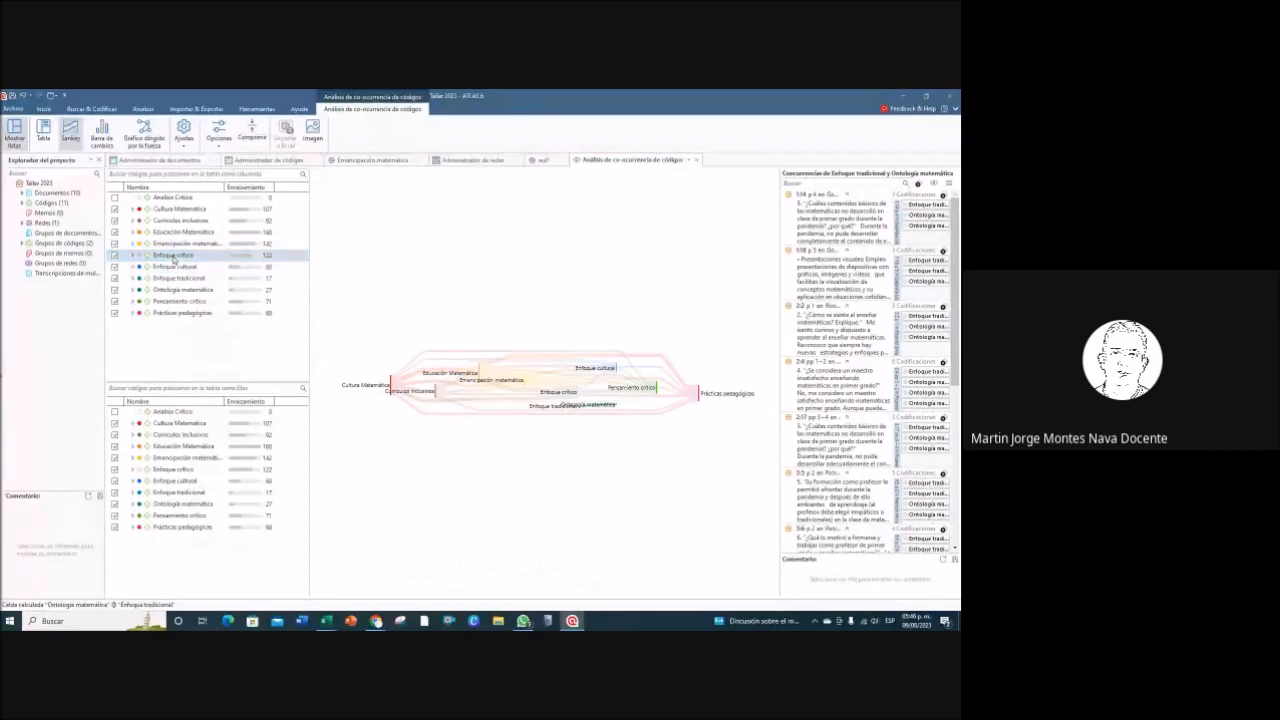
right_click(174, 257)
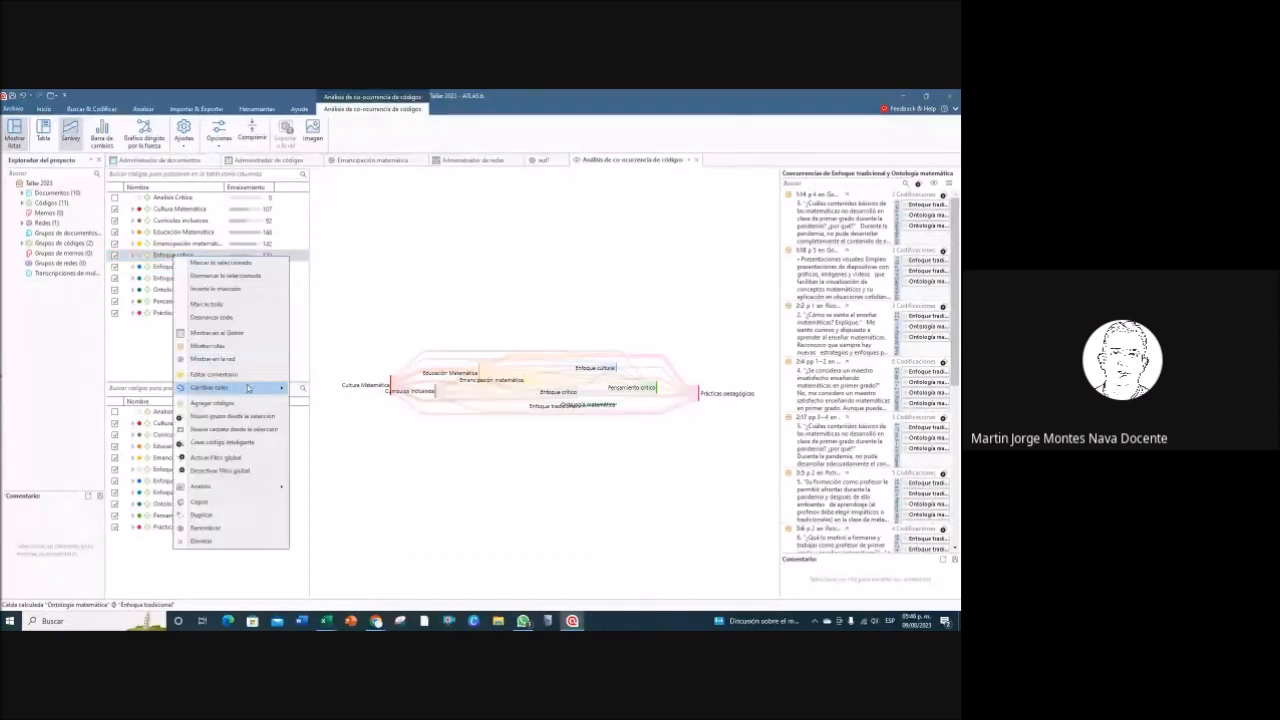
mouse_move(250, 388)
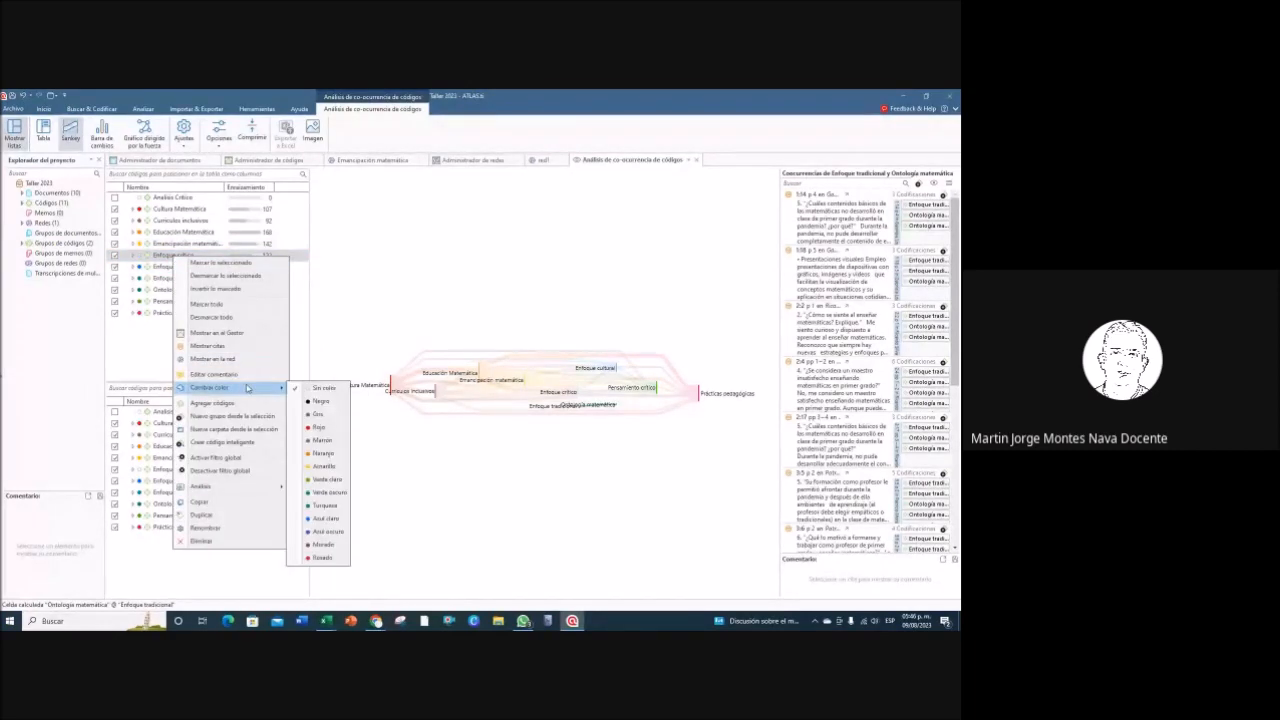
left_click(322, 544)
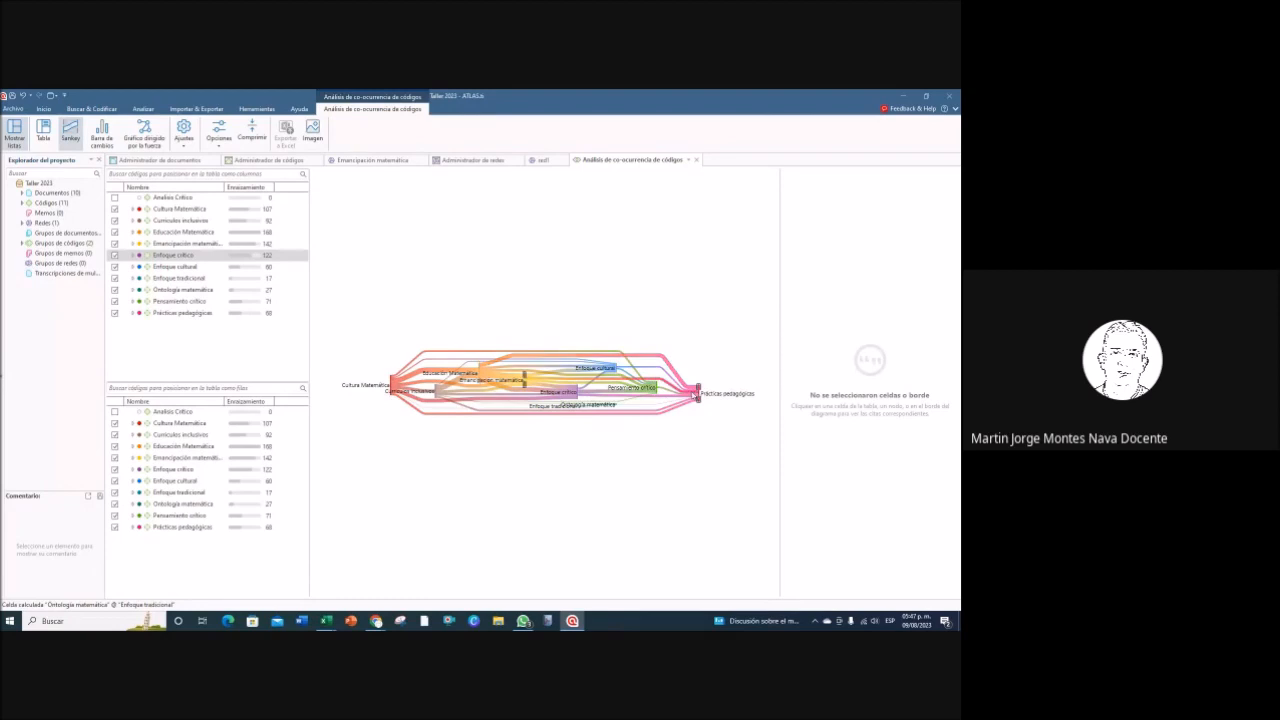
Step: Inspect the quotations linked to Prácticas pedagógicas in the Sankey diagram and those it shares with Emancipación matemática and Cultura Matemática
mouse_move(699, 388)
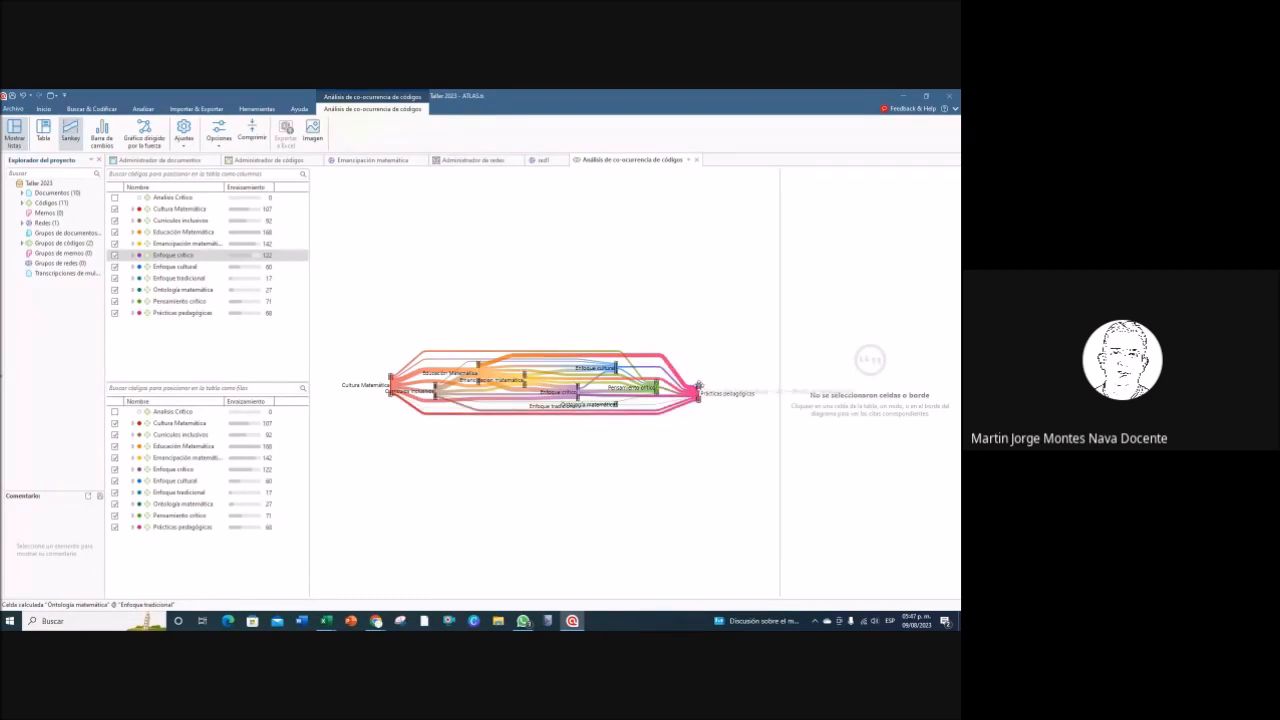
left_click(699, 388)
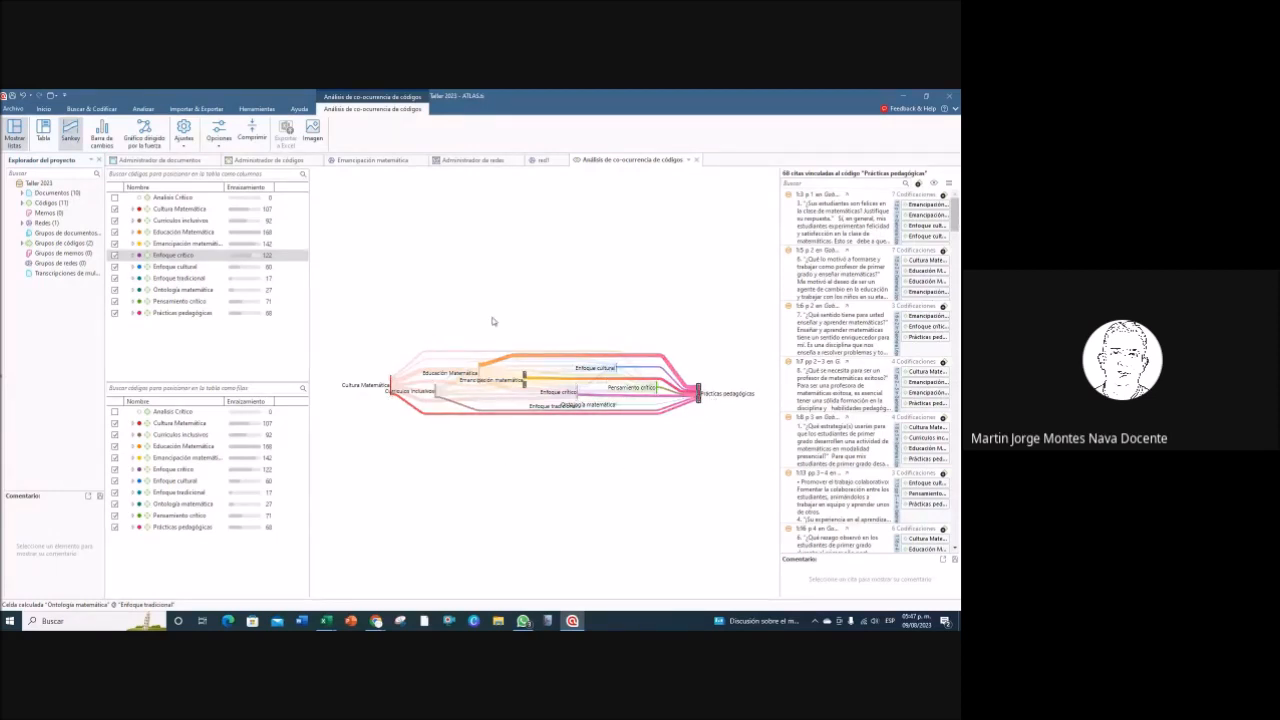
left_click(400, 370)
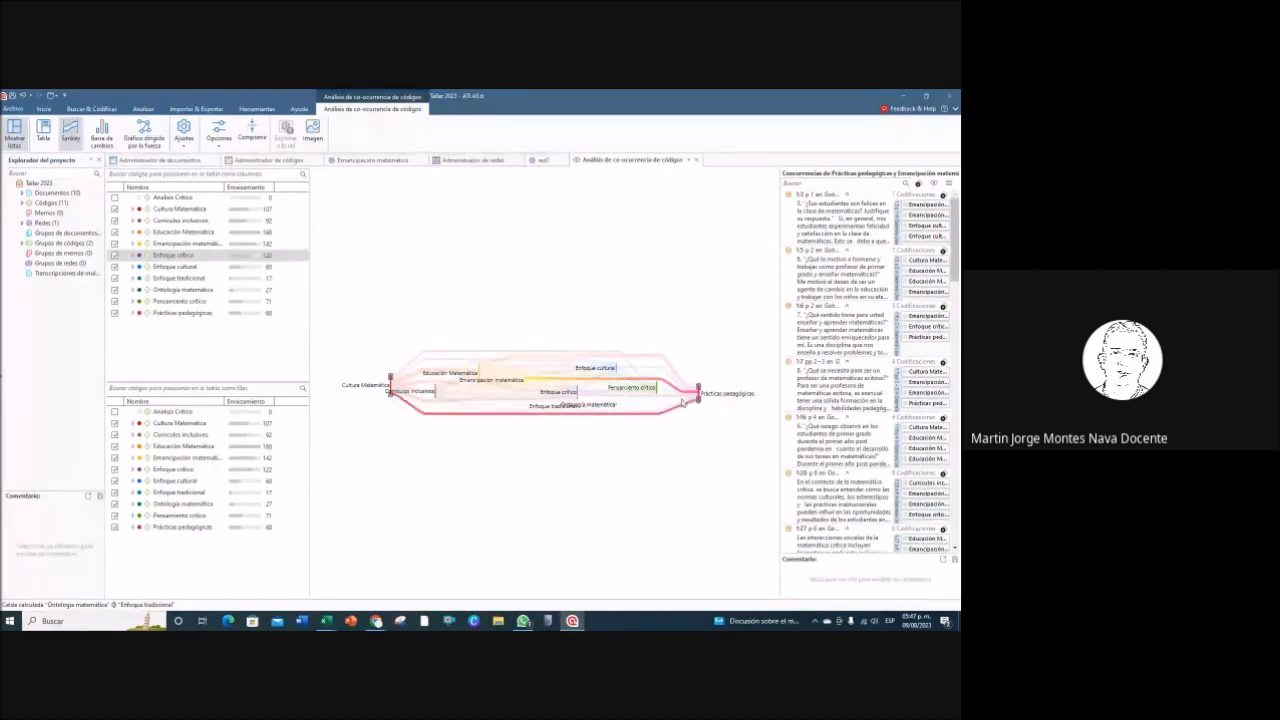
mouse_move(687, 404)
left_click(690, 398)
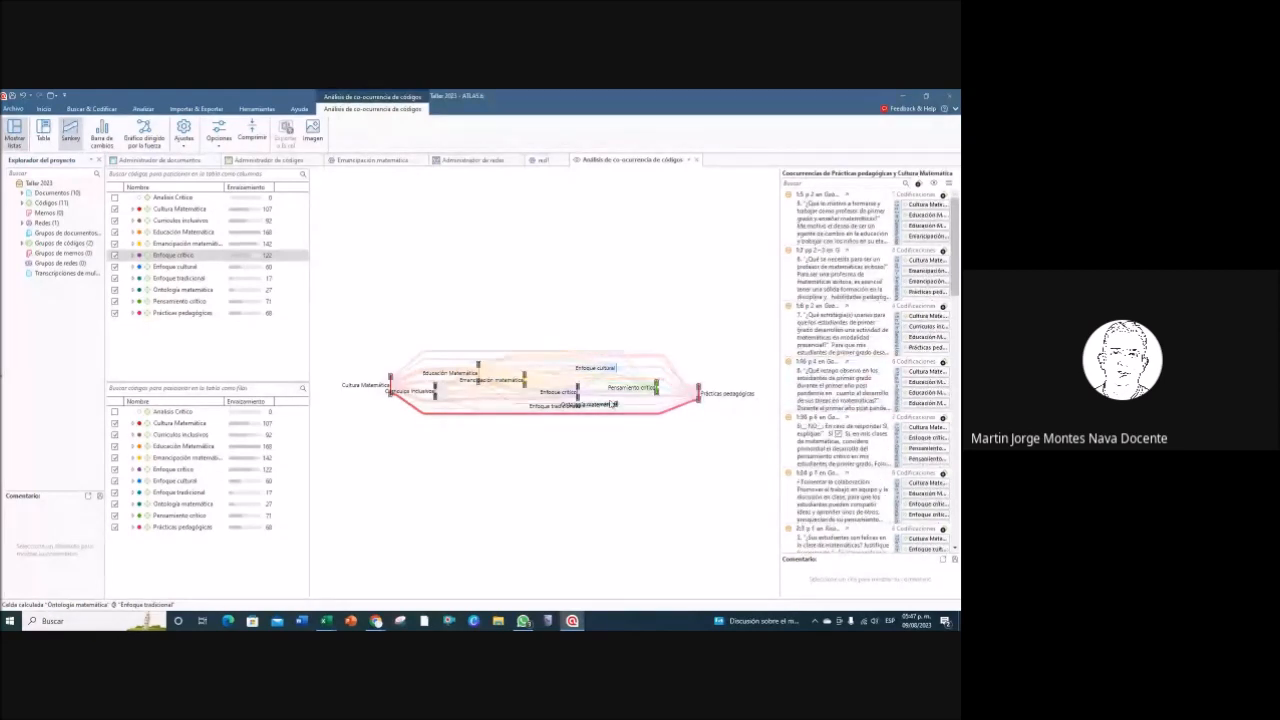
Step: Inspect the Sankey connections and linked quotations of the Pensamiento crítico, Cultura Matemática and Educación Matemática codes
left_click(625, 390)
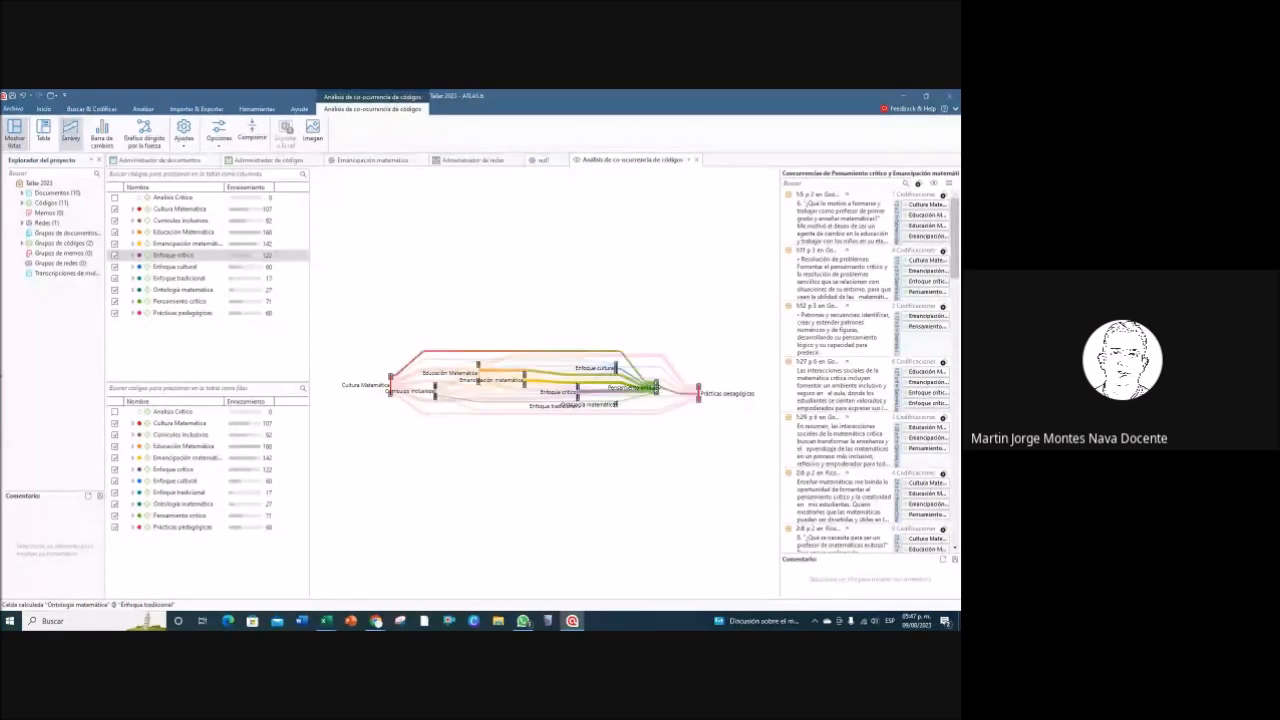
left_click(655, 386)
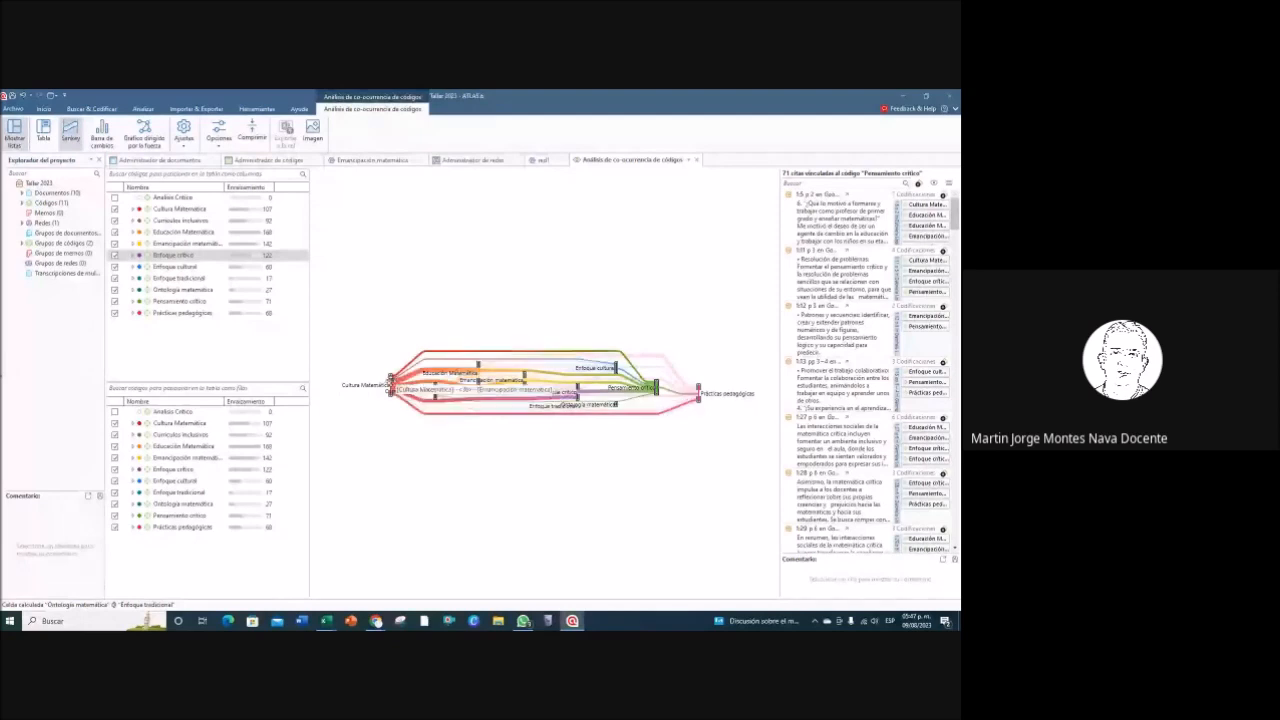
left_click(390, 387)
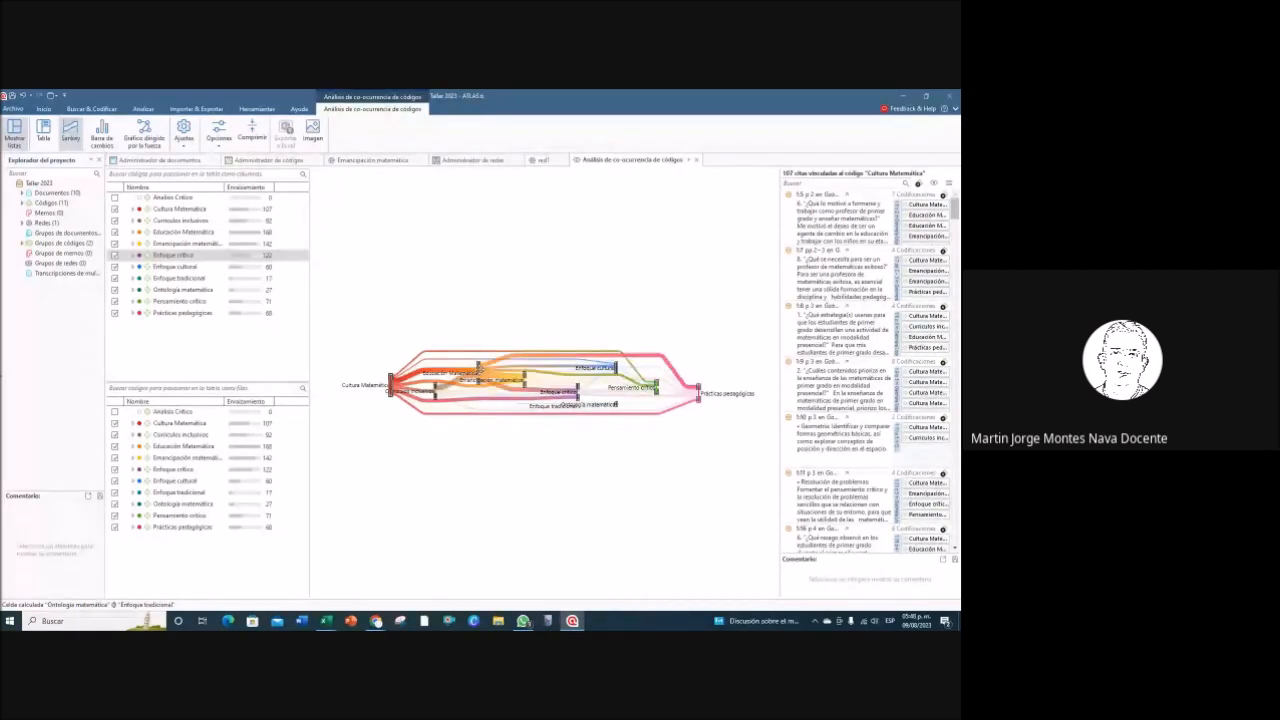
left_click(478, 372)
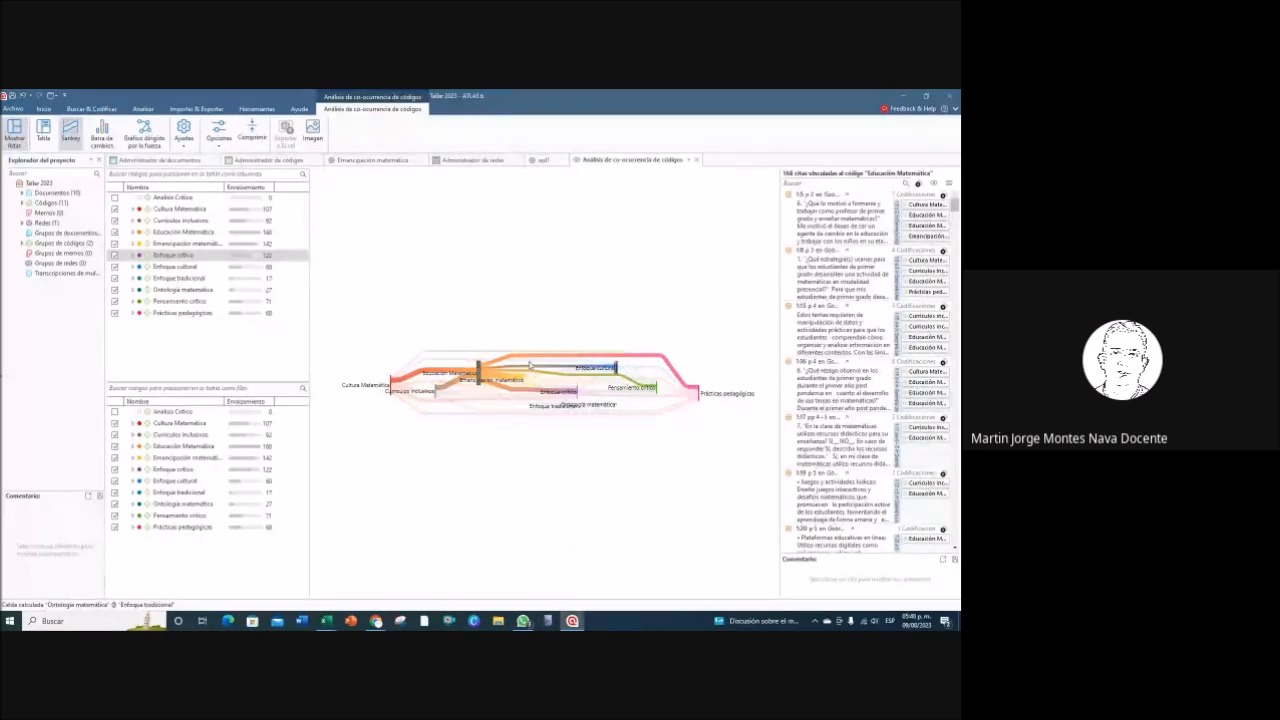
Step: Review the quotations shared by Ontología matemática and Enfoque tradicional through their link in the Sankey diagram
left_click_drag(478, 370, 481, 263)
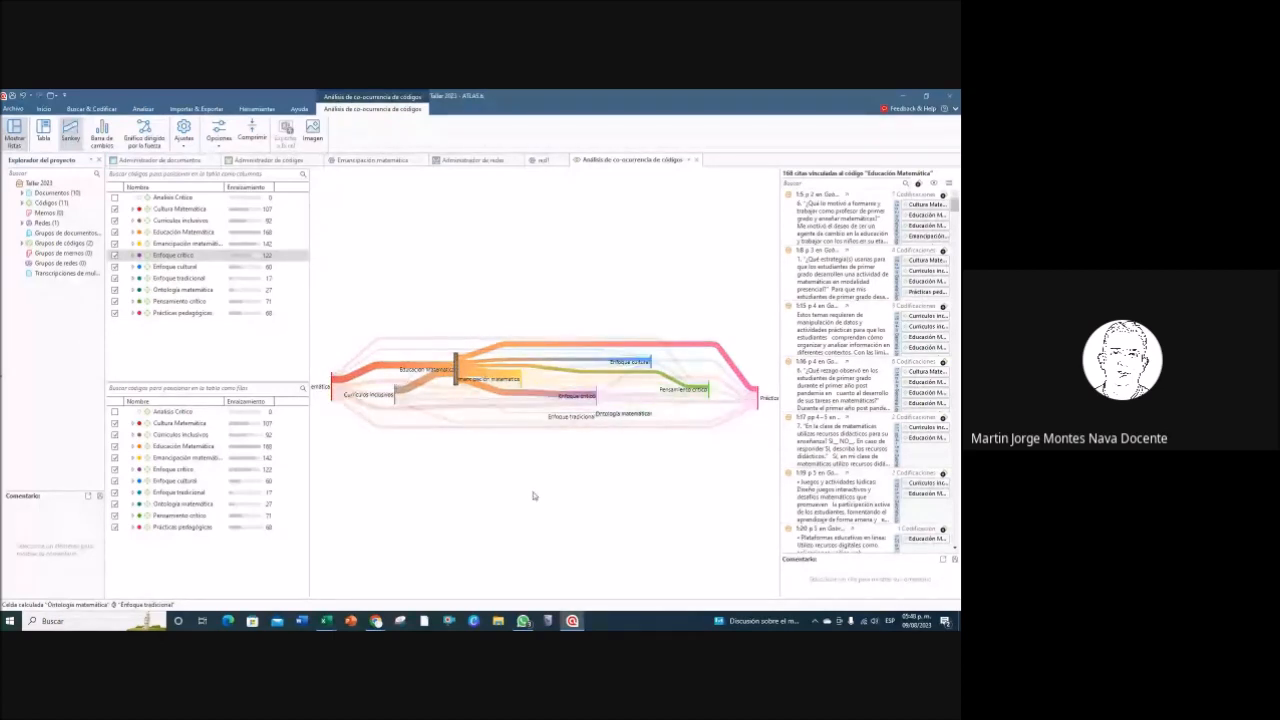
scroll(532, 495, "up", 3)
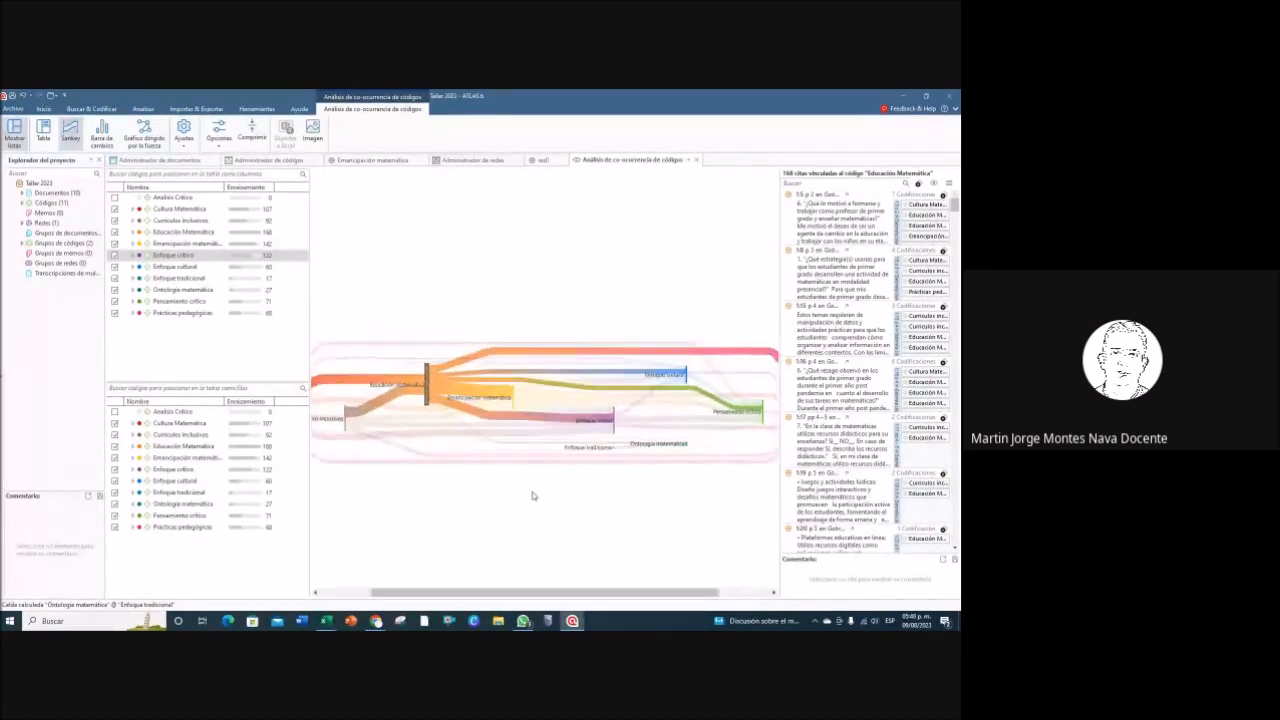
scroll(561, 467, "down", 3)
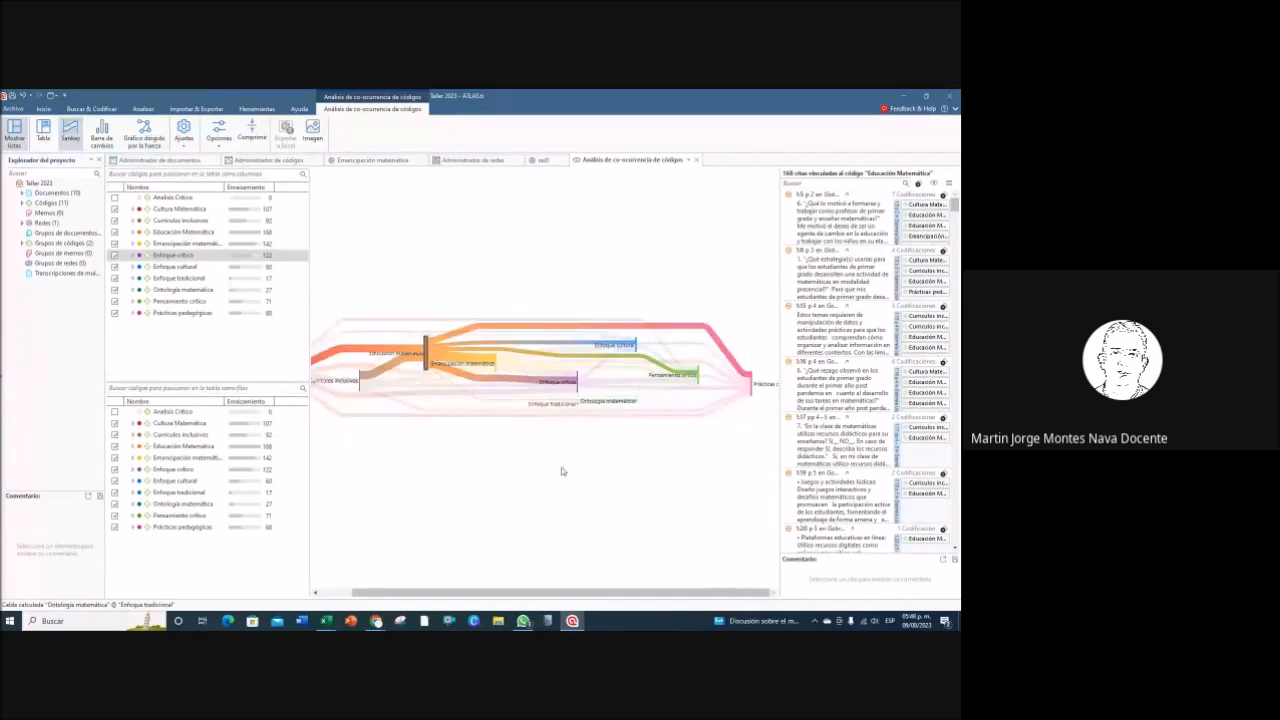
scroll(561, 467, "down", 2)
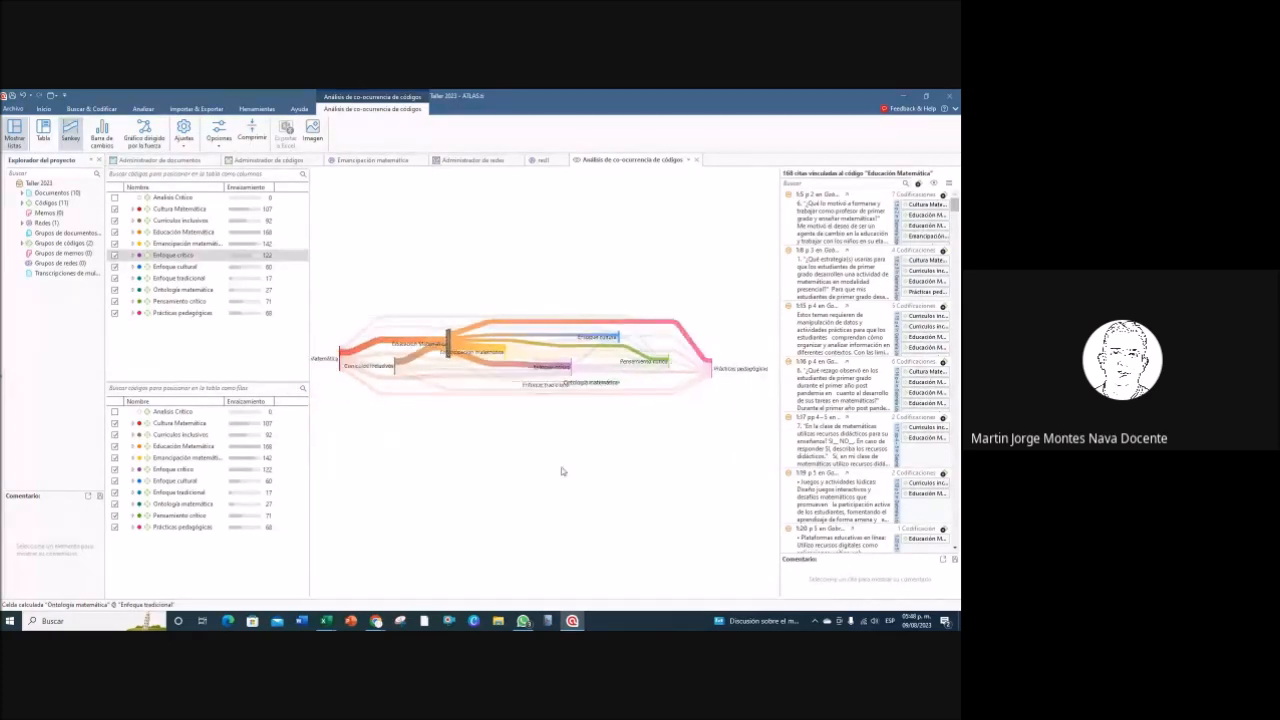
scroll(561, 467, "up", 2)
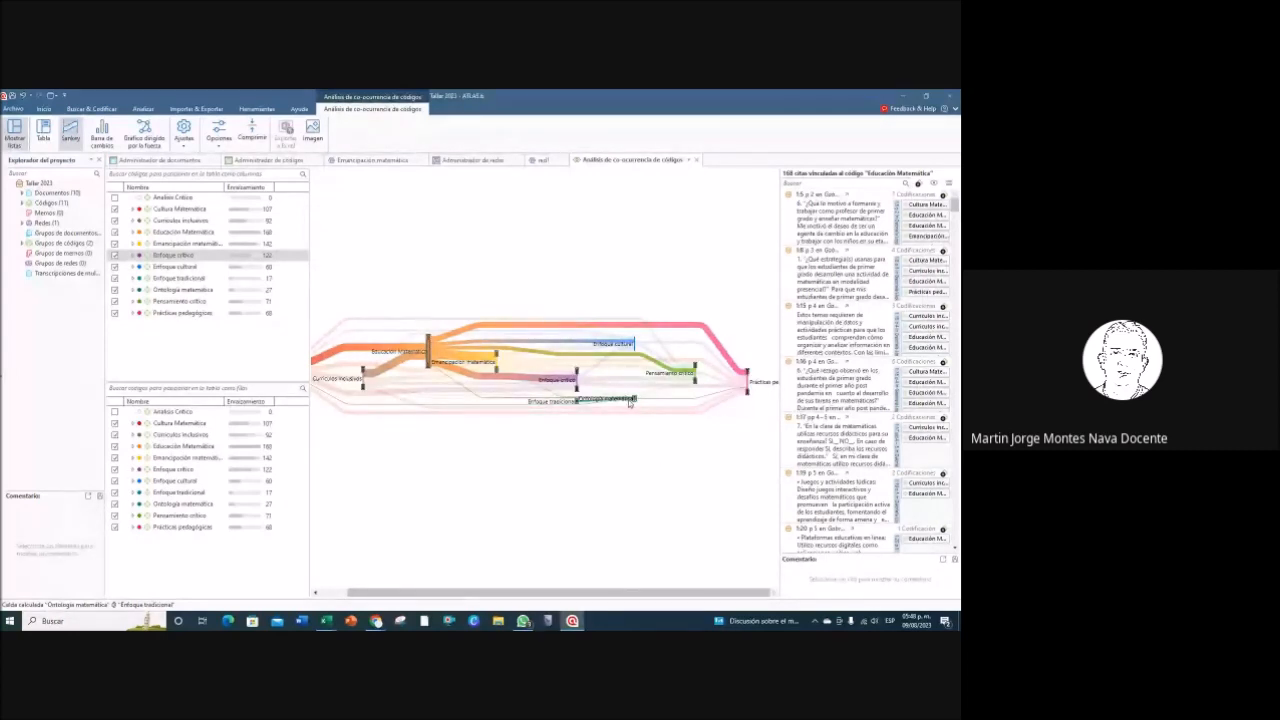
mouse_move(630, 400)
left_click(632, 401)
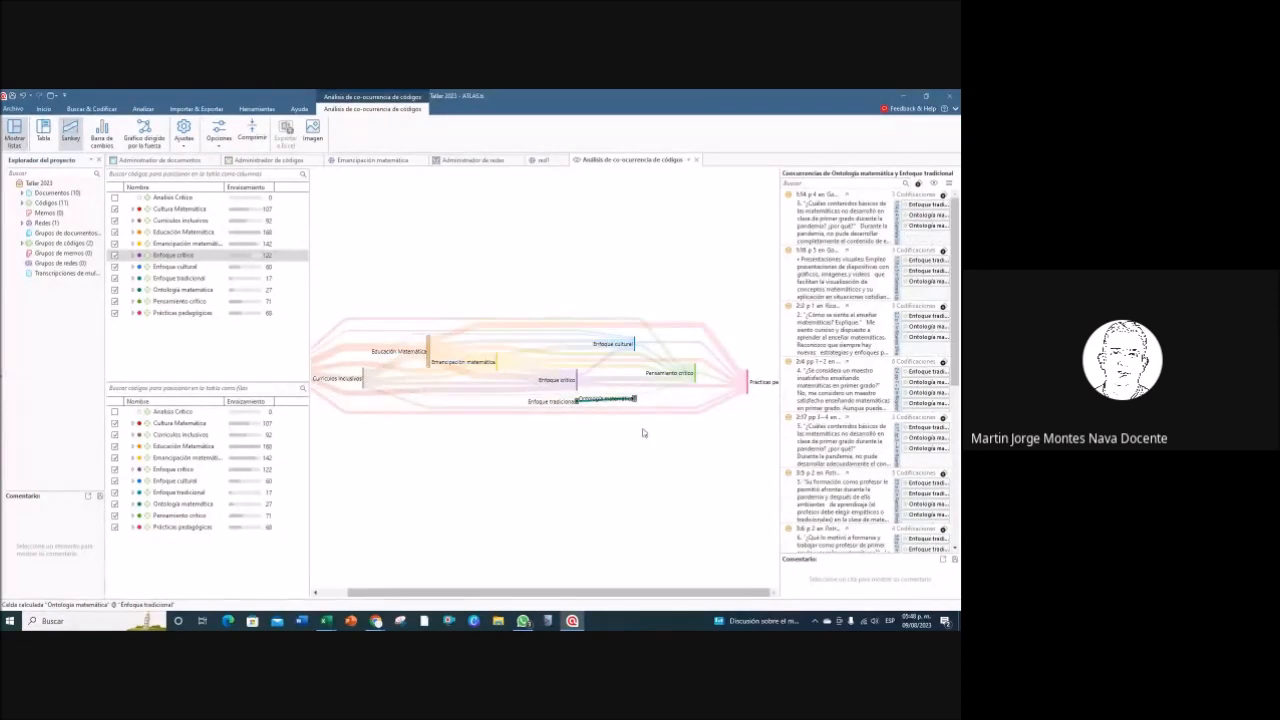
scroll(852, 232, "down", 3)
scroll(852, 238, "down", 3)
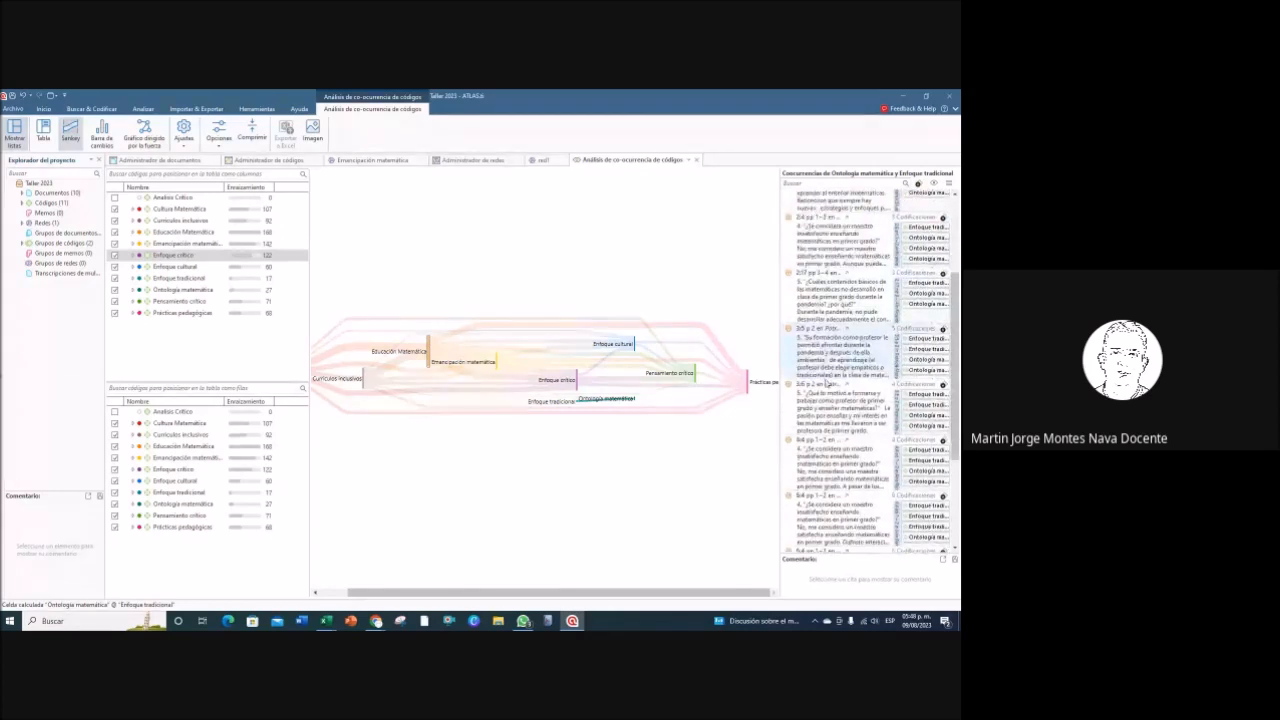
scroll(860, 468, "up", 2)
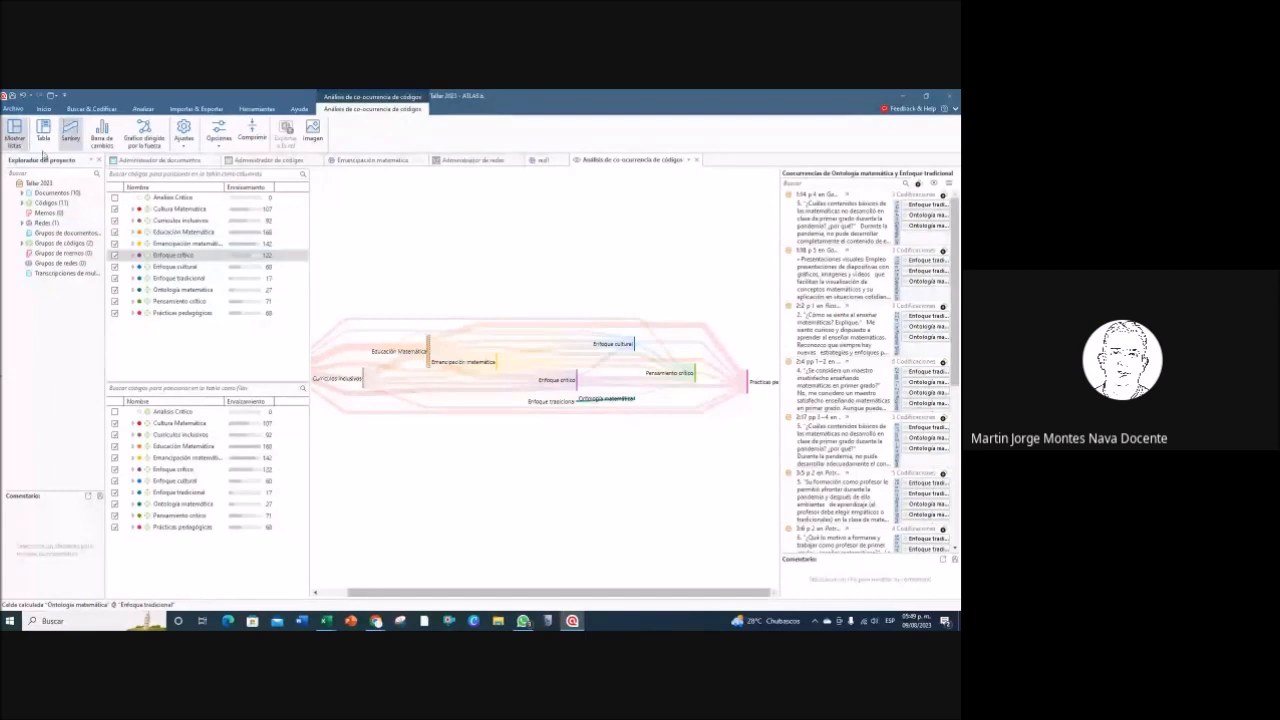
Step: Hide the code lists and the project explorer, and widen the quotations area beside the Sankey diagram
left_click(15, 135)
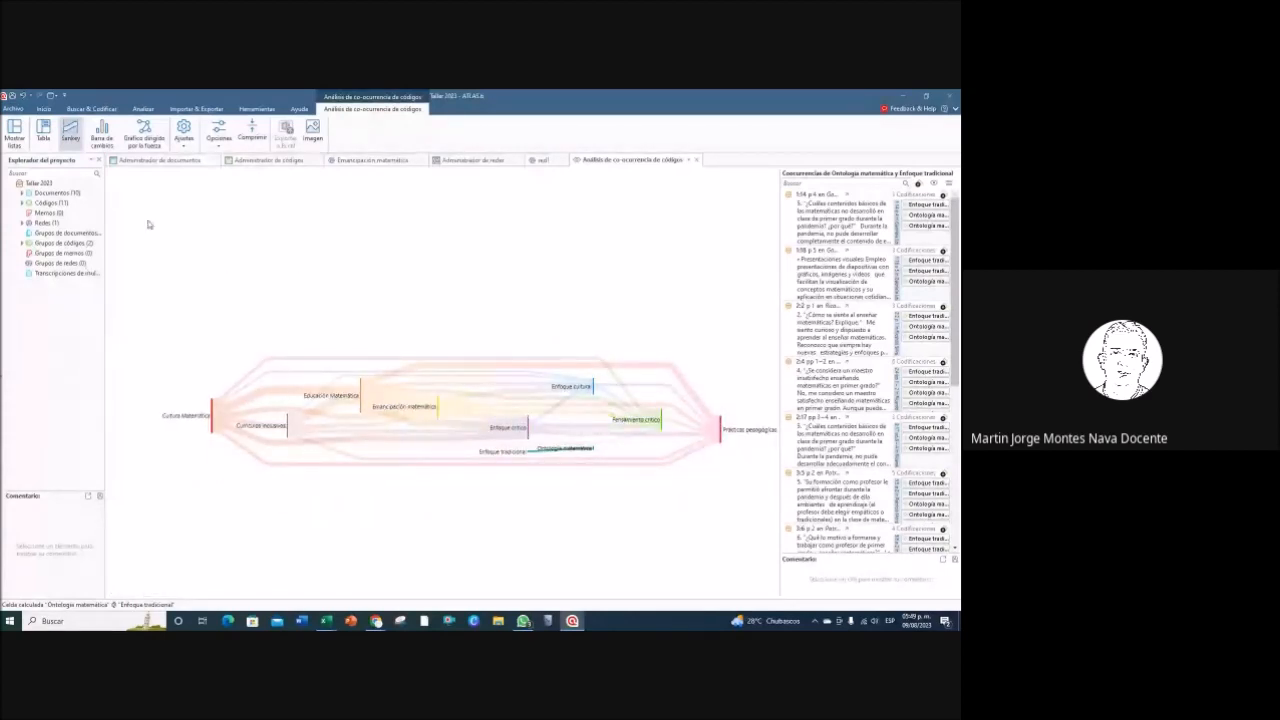
left_click(99, 161)
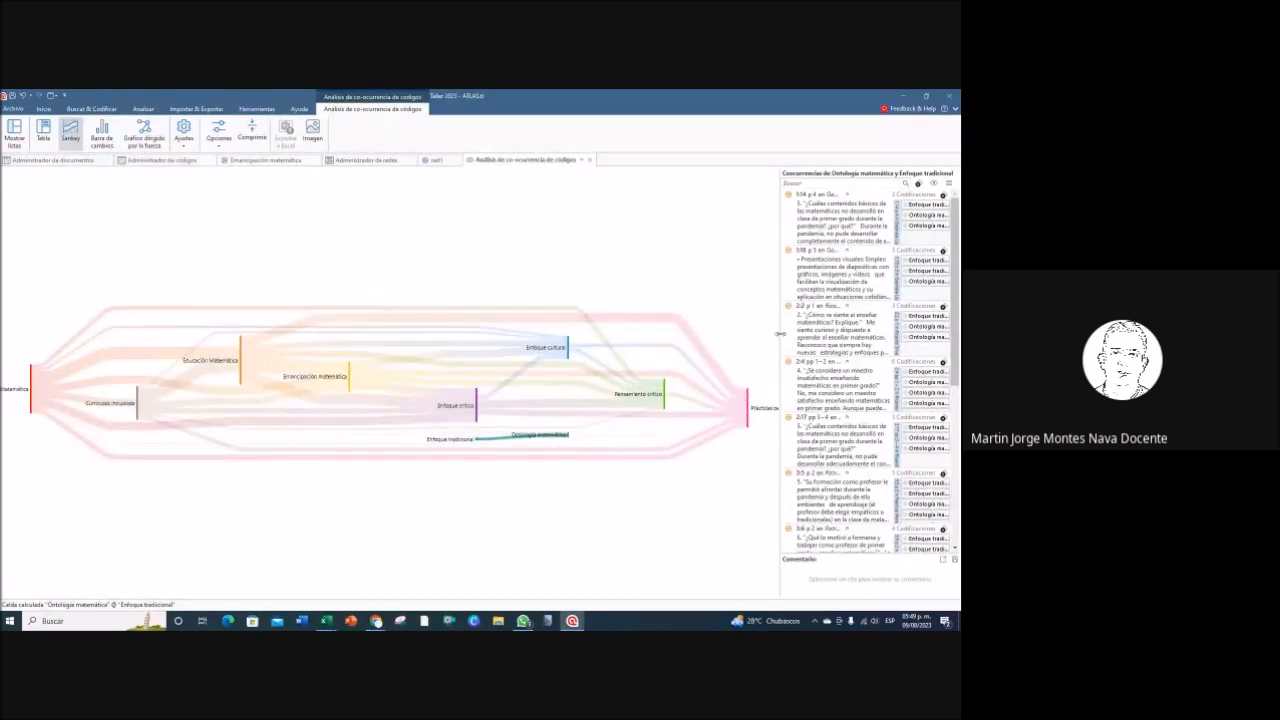
left_click_drag(772, 333, 669, 346)
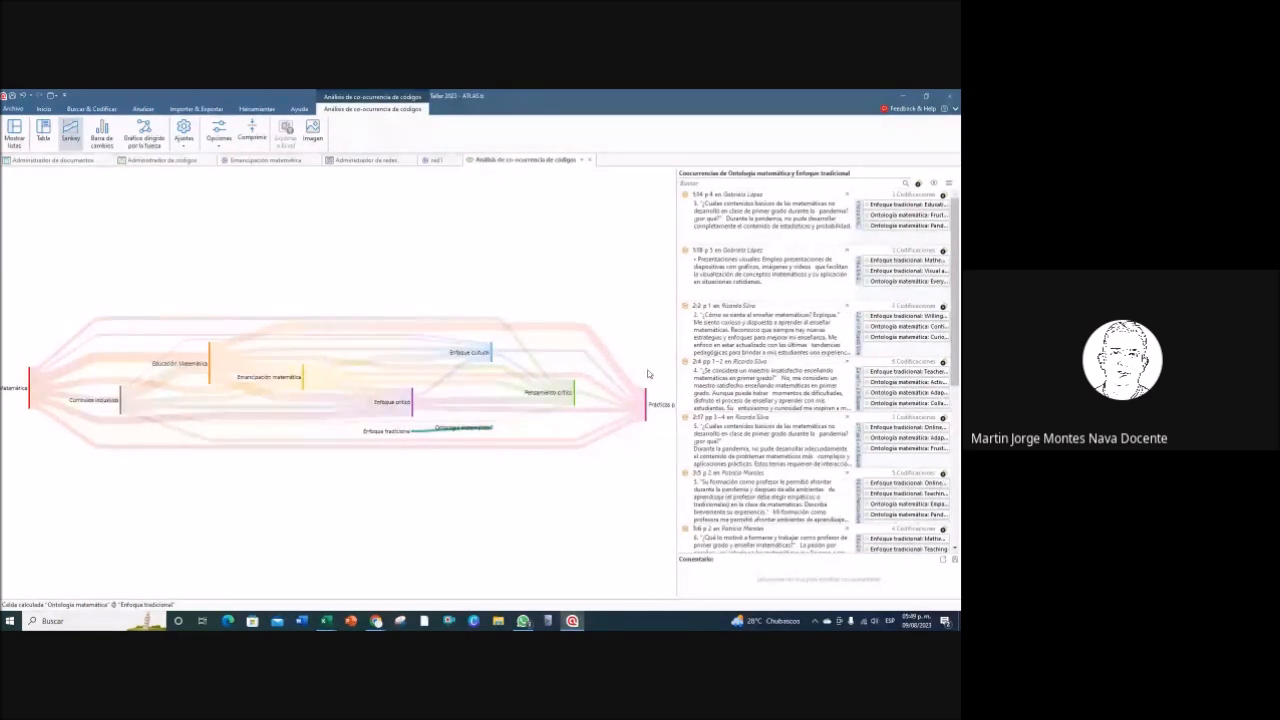
Step: View the code co-occurrences as a table and return to the Sankey diagram
left_click(43, 132)
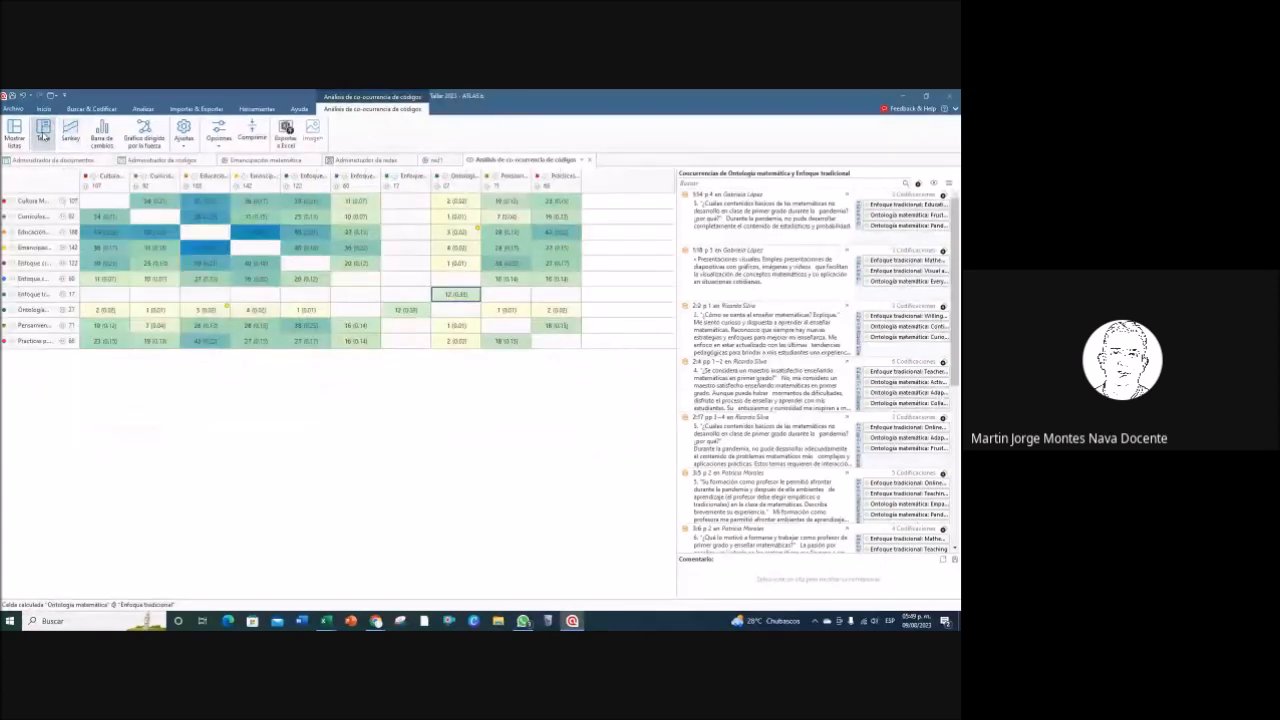
left_click(70, 132)
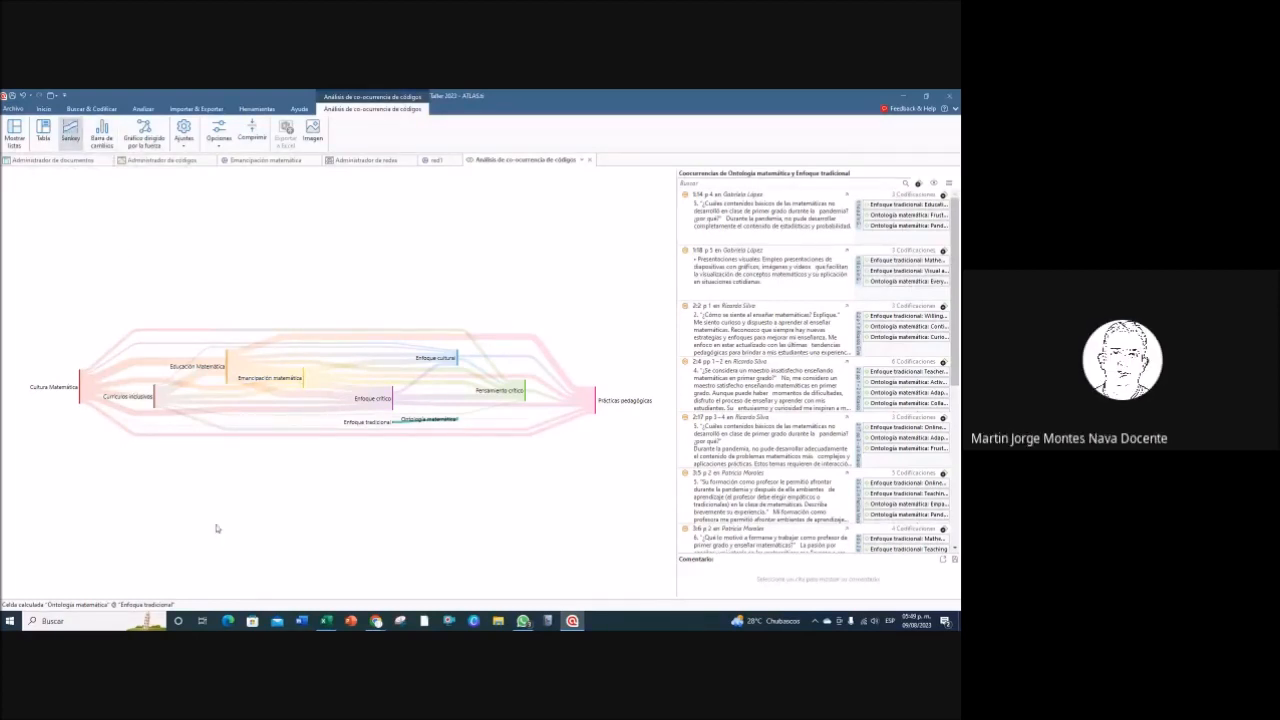
Step: Display the co-occurrences as a bar chart and examine the coefficient bars for each code across the whole chart
left_click(103, 138)
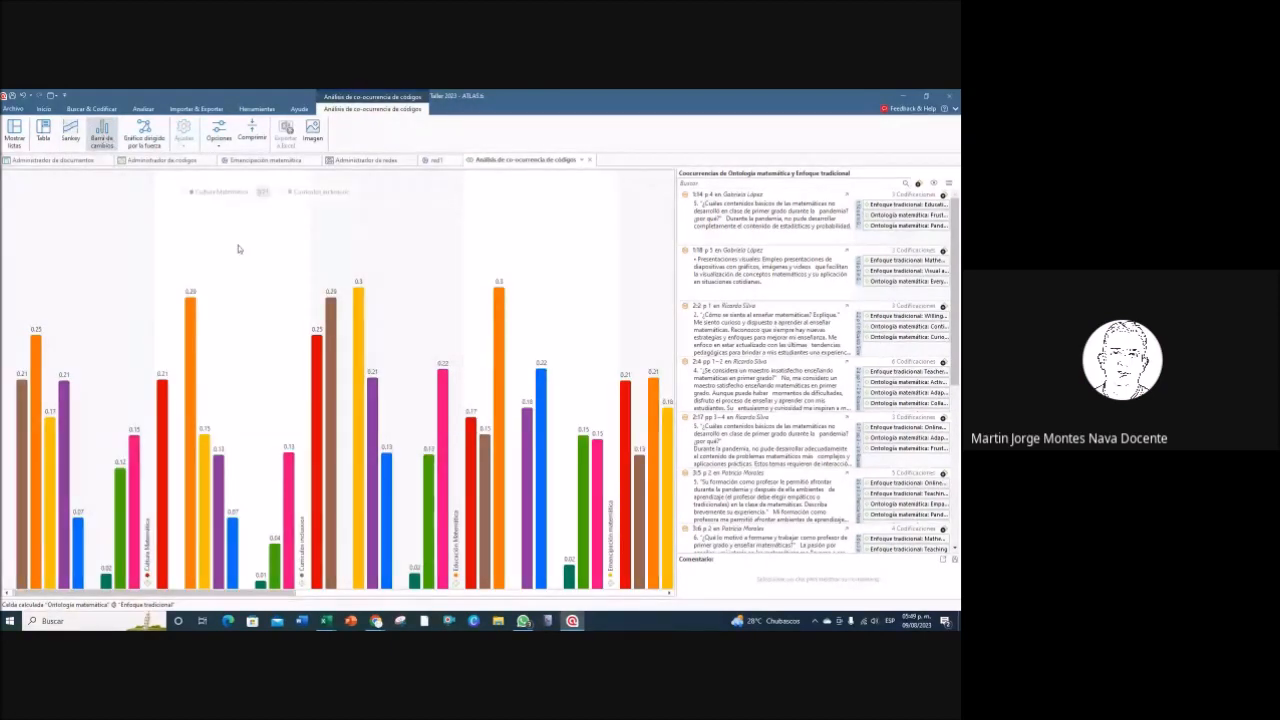
mouse_move(272, 283)
mouse_move(359, 289)
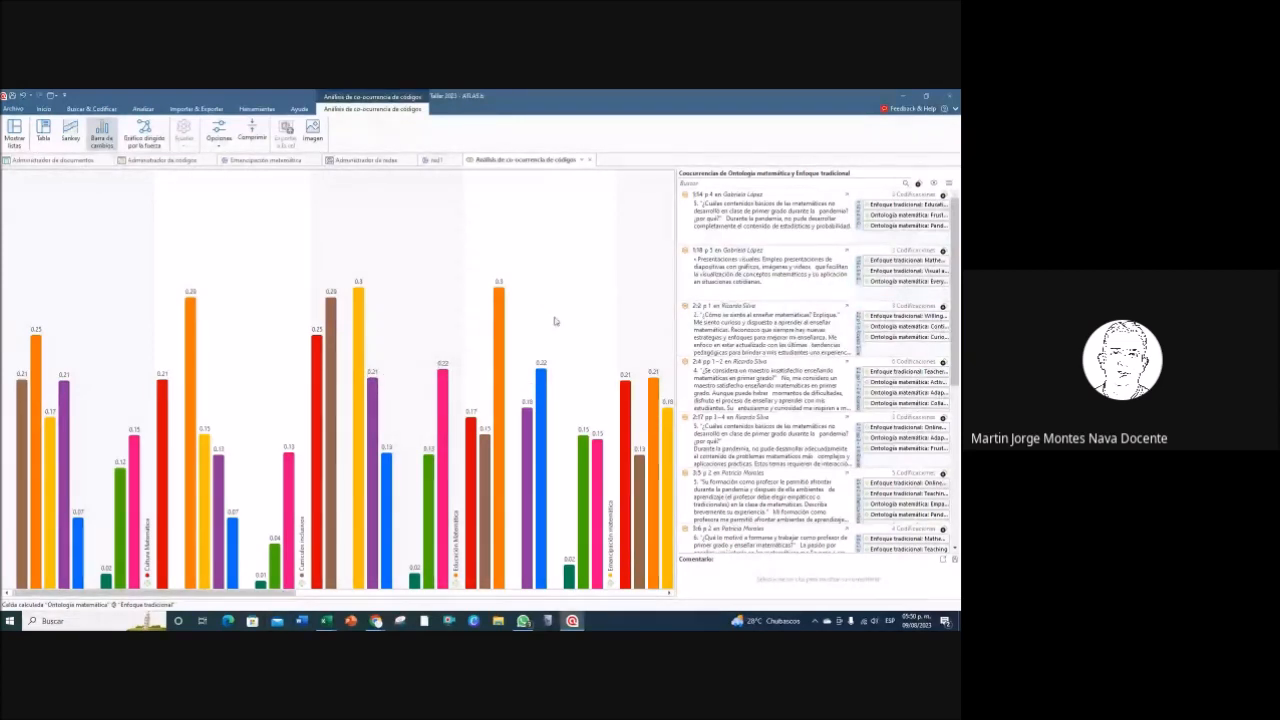
mouse_move(329, 421)
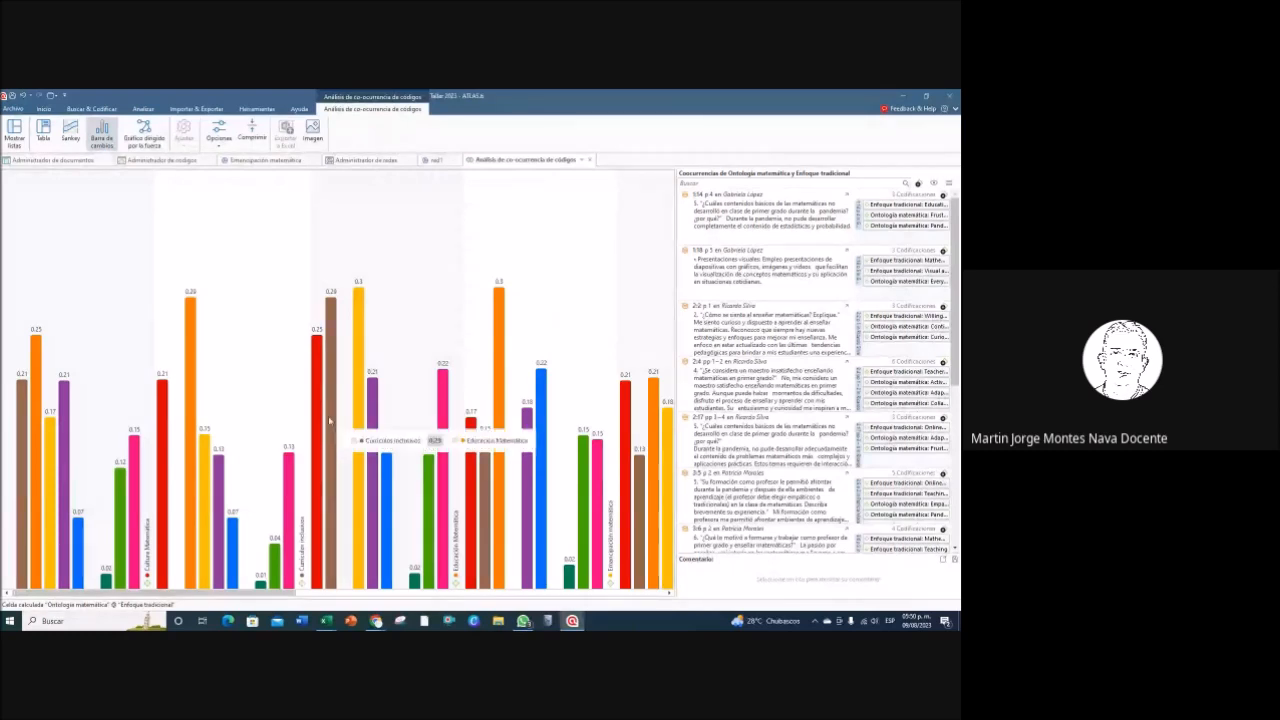
mouse_move(277, 595)
left_mouse_down()
mouse_move(659, 594)
mouse_move(290, 592)
left_mouse_up()
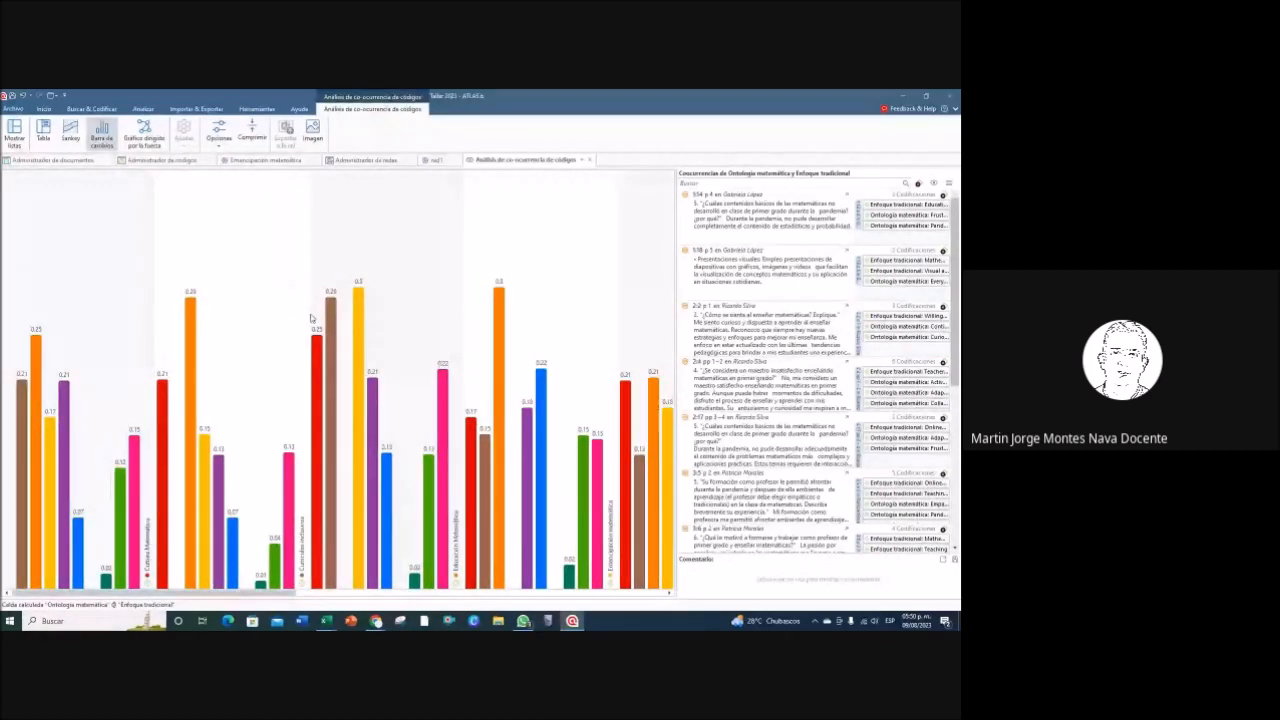
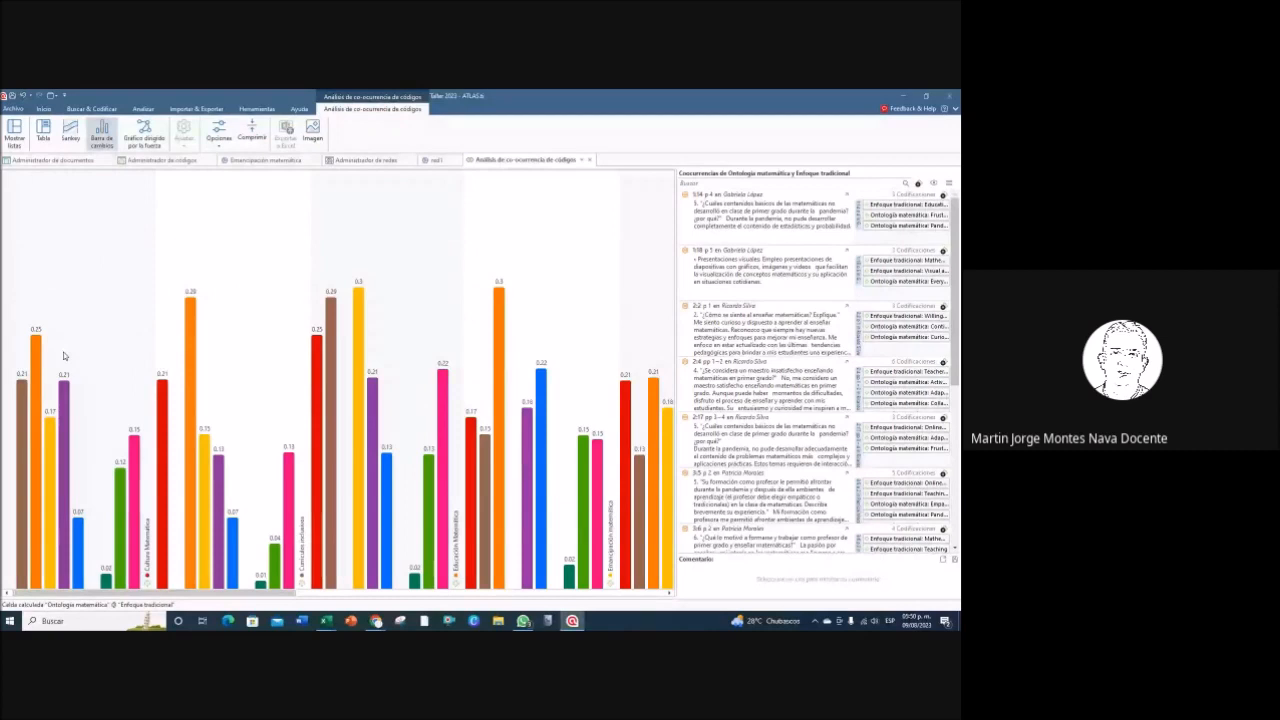
left_click_drag(243, 591, 666, 597)
left_click_drag(561, 596, 50, 580)
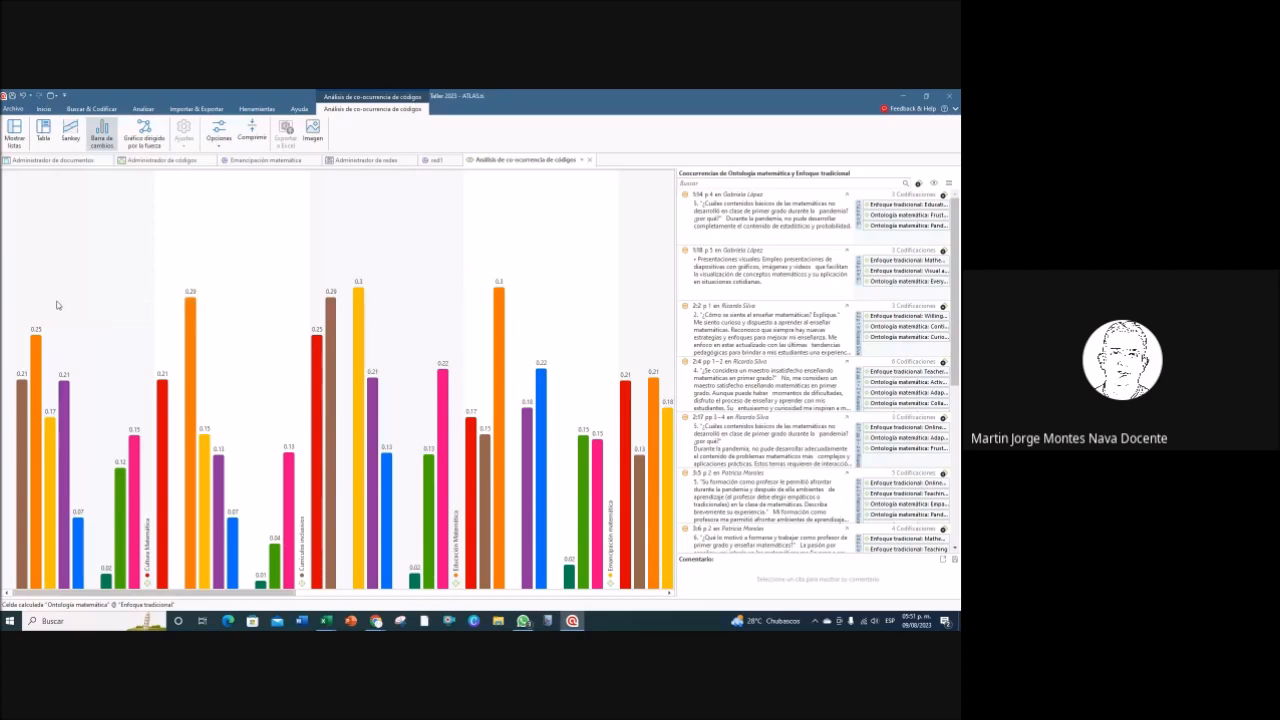
mouse_move(39, 352)
mouse_move(65, 393)
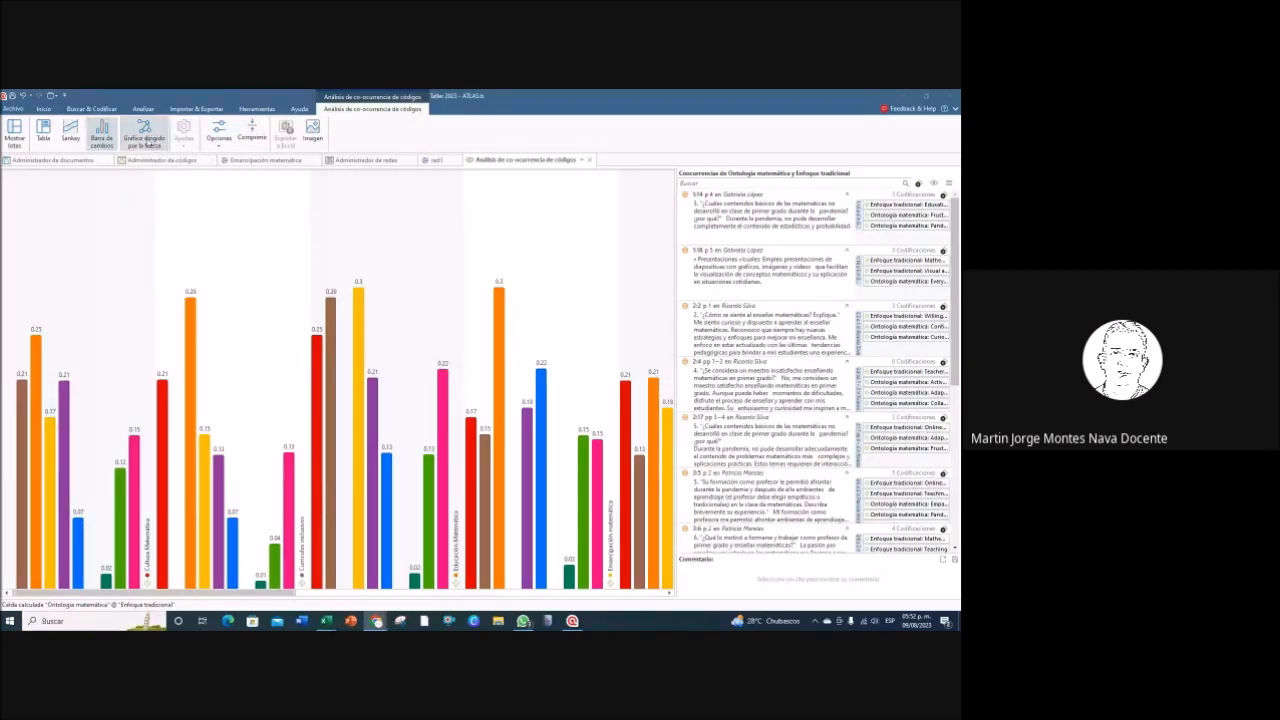
Step: Display the code co-occurrences as a force-directed graph and enlarge it enough to make out its nodes
left_click(145, 142)
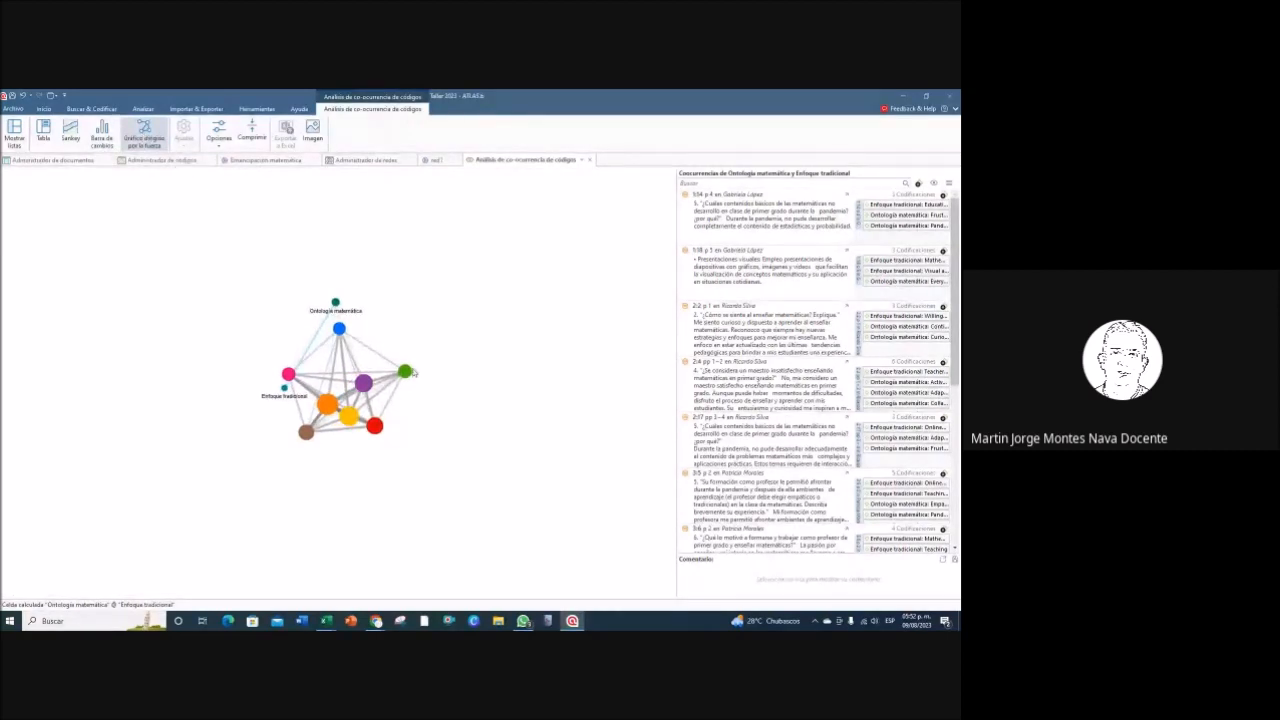
scroll(430, 371, "up", 3)
scroll(432, 372, "down", 5)
scroll(433, 373, "up", 4)
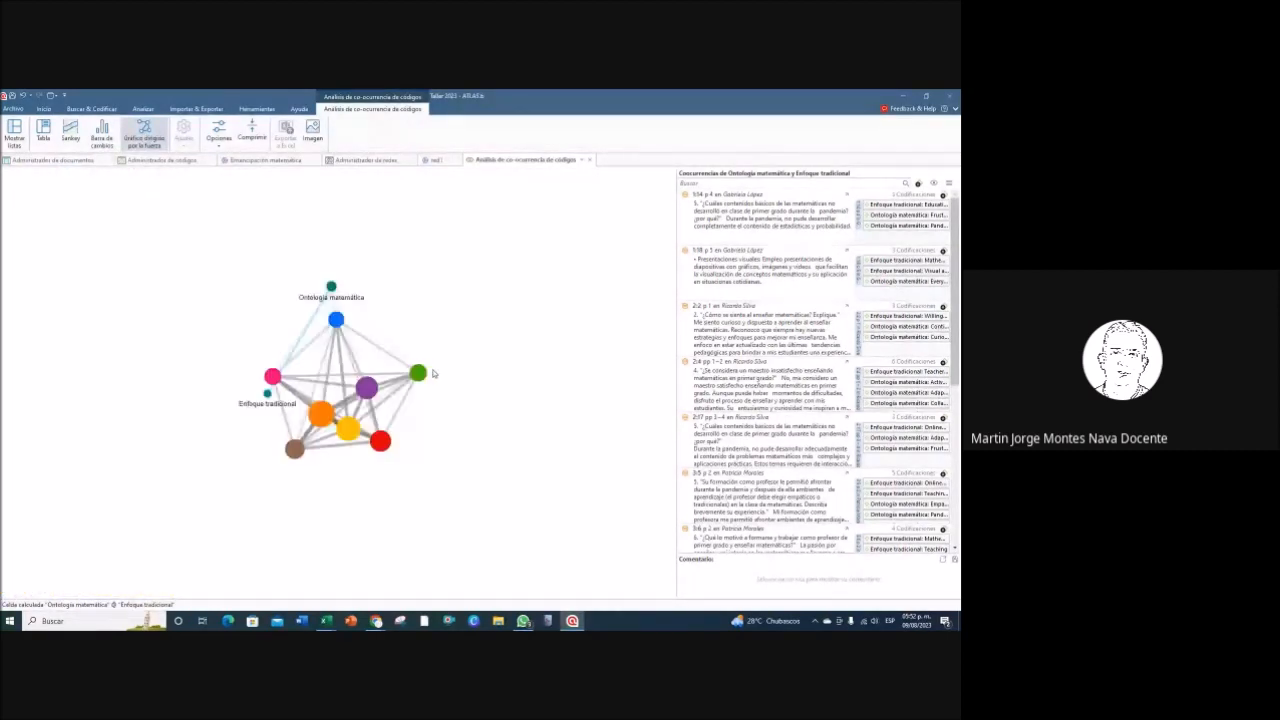
scroll(433, 373, "up", 3)
scroll(434, 374, "down", 3)
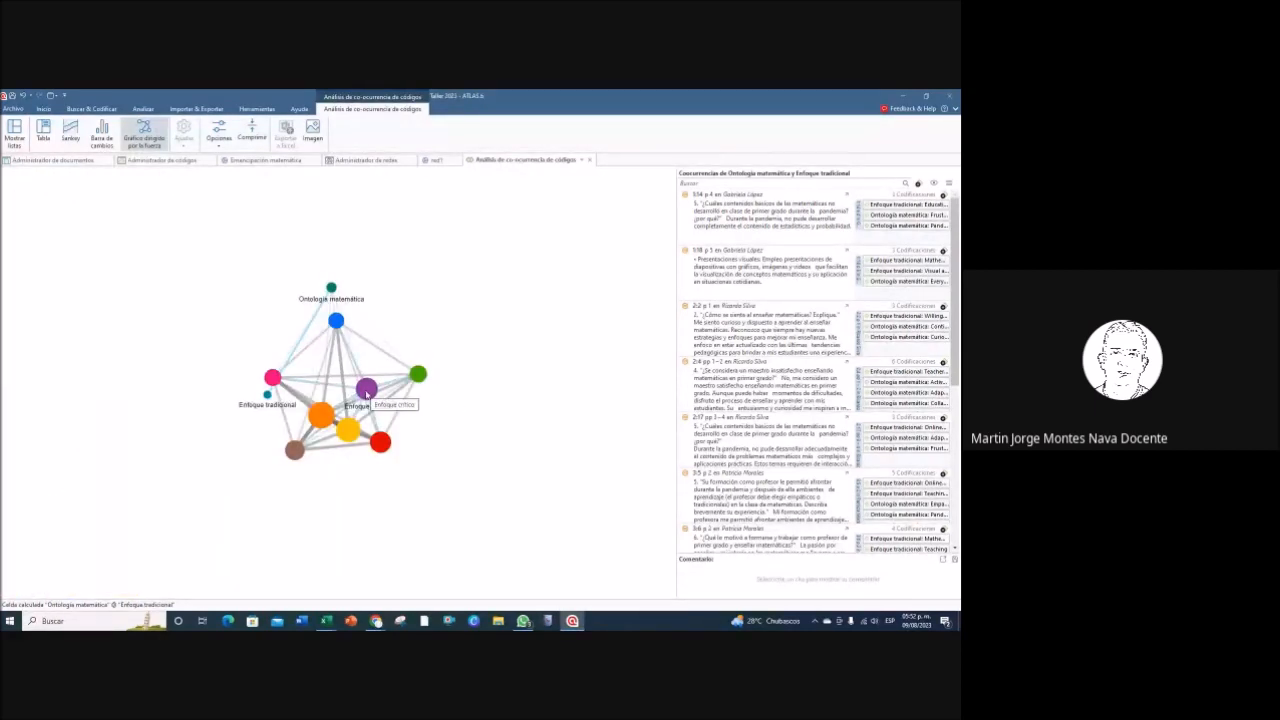
Step: View the quotations Enfoque crítico shares with Ontología matemática and Enfoque cultural, and pull the graph's nodes around to rearrange it
left_click(366, 394)
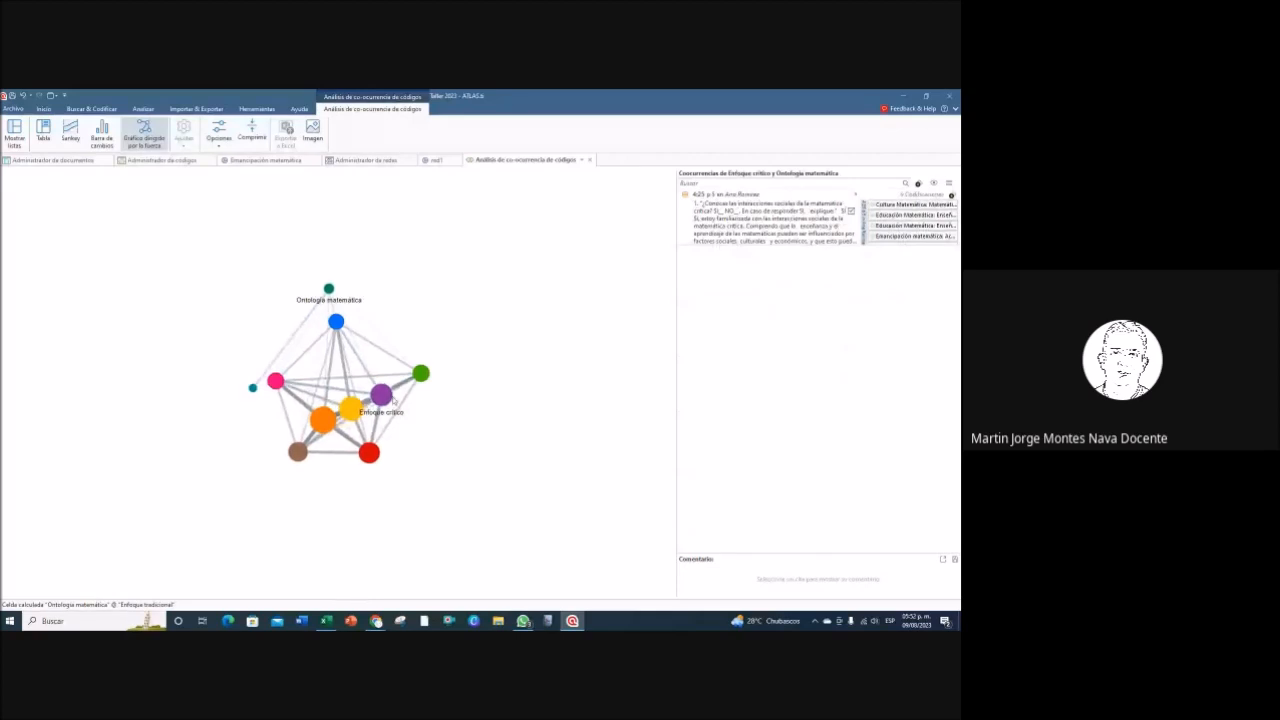
left_click(336, 322)
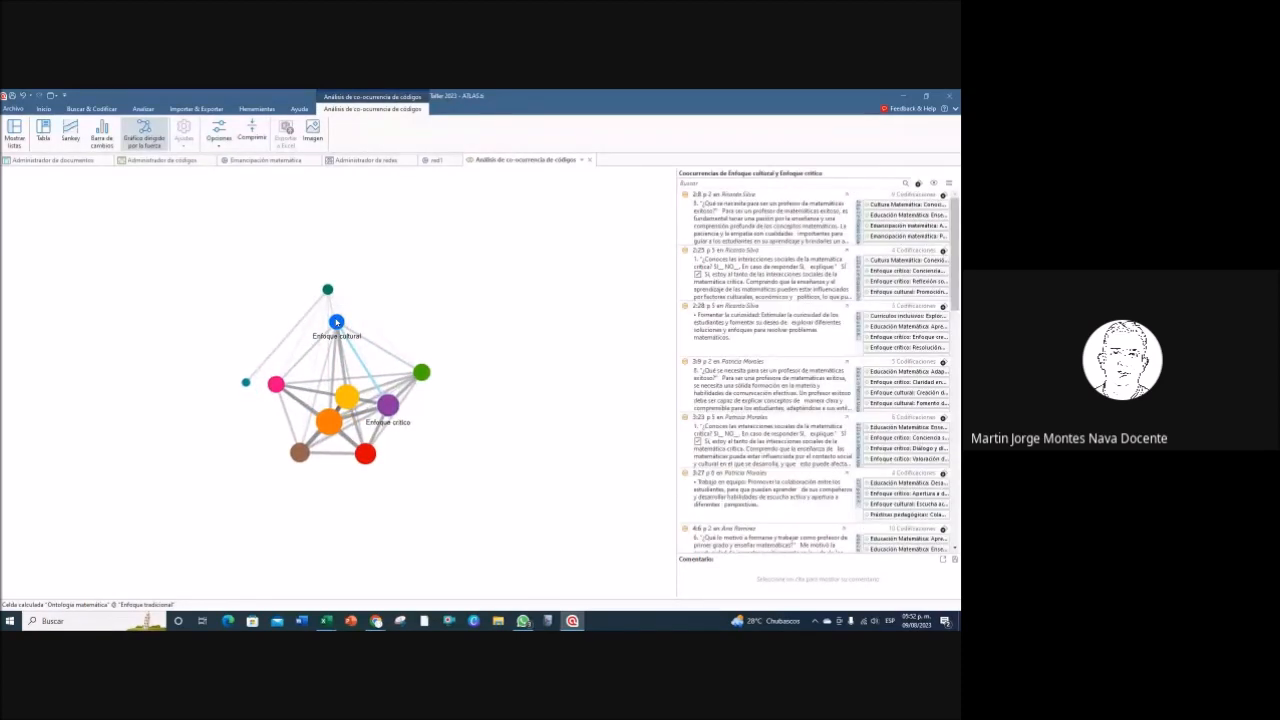
left_click_drag(329, 428, 163, 409)
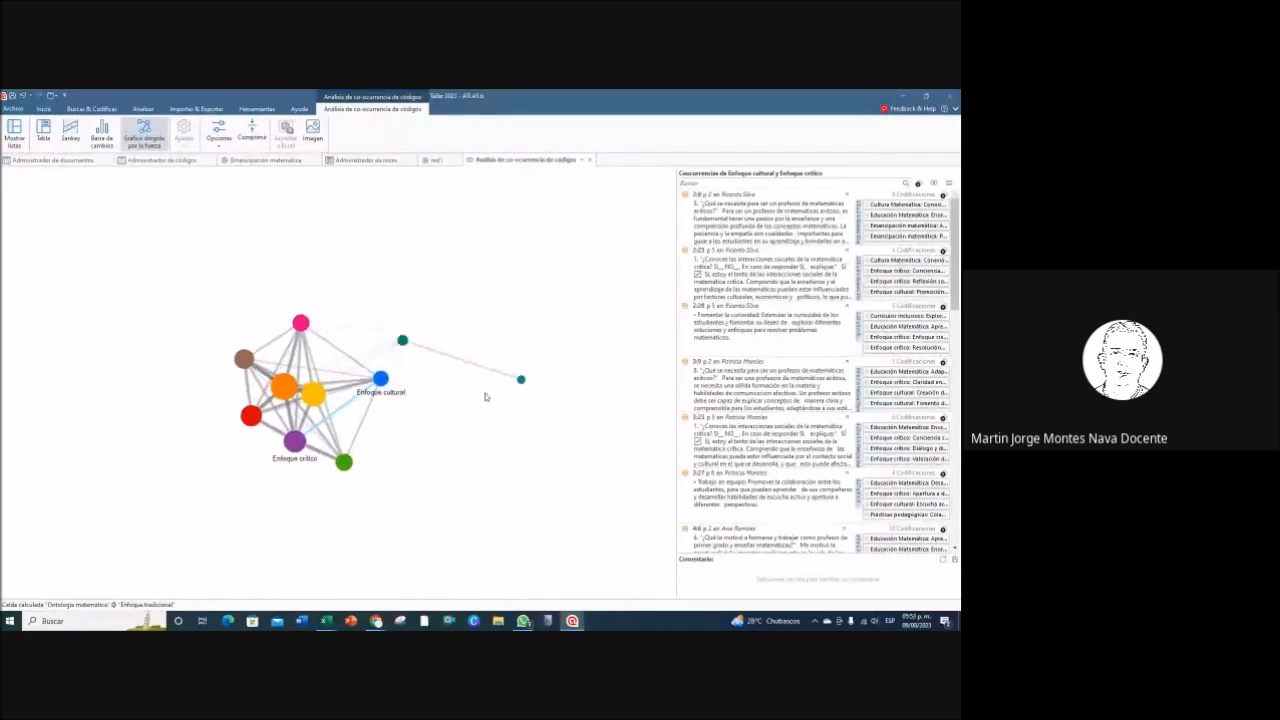
left_click_drag(386, 375, 420, 236)
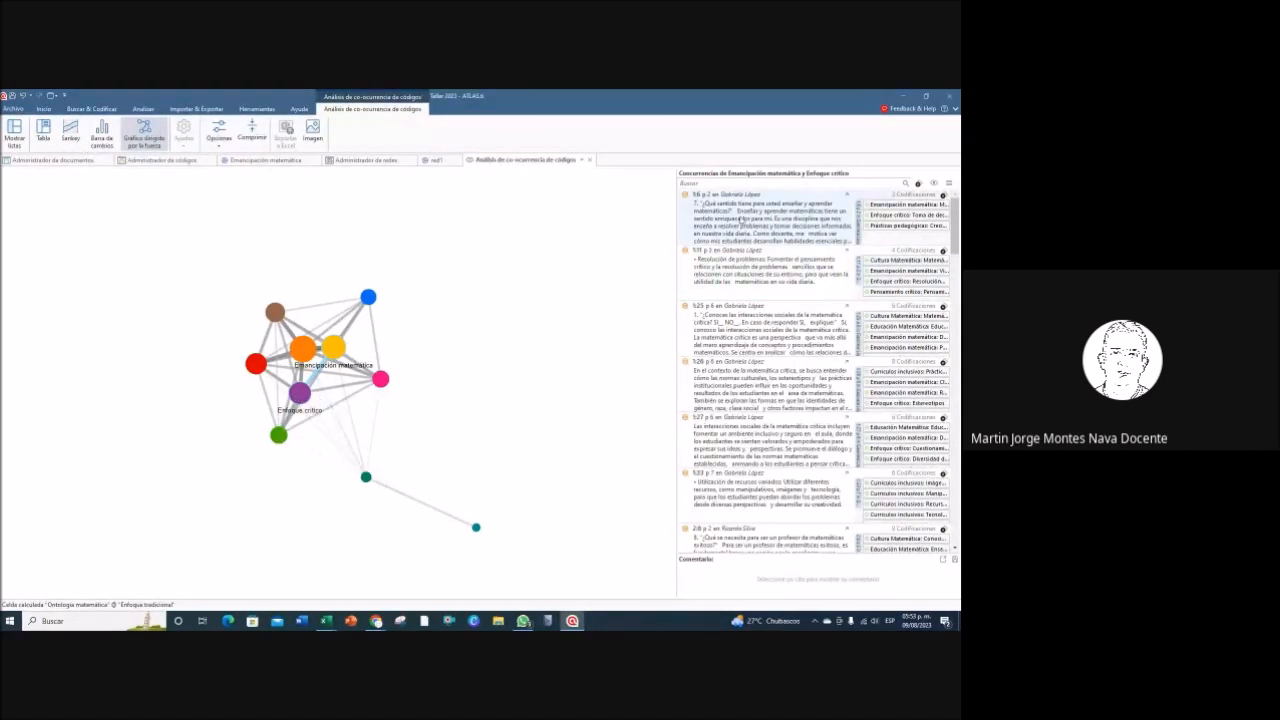
Step: Review the quotations Enfoque crítico shares with Emancipación matemática, Cultura Matemática, Currículos inclusivos and Enfoque cultural, and move the Emancipación matemática node
scroll(772, 344, "down", 2)
scroll(772, 344, "down", 5)
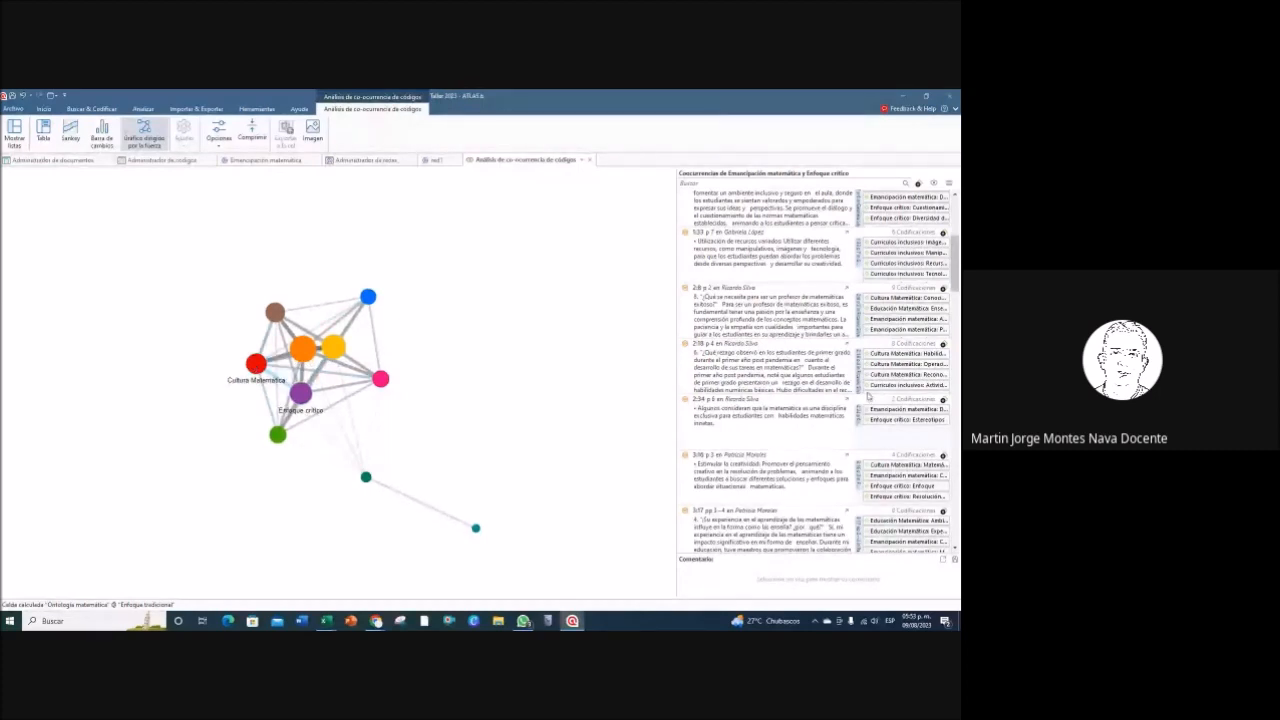
left_click(256, 369)
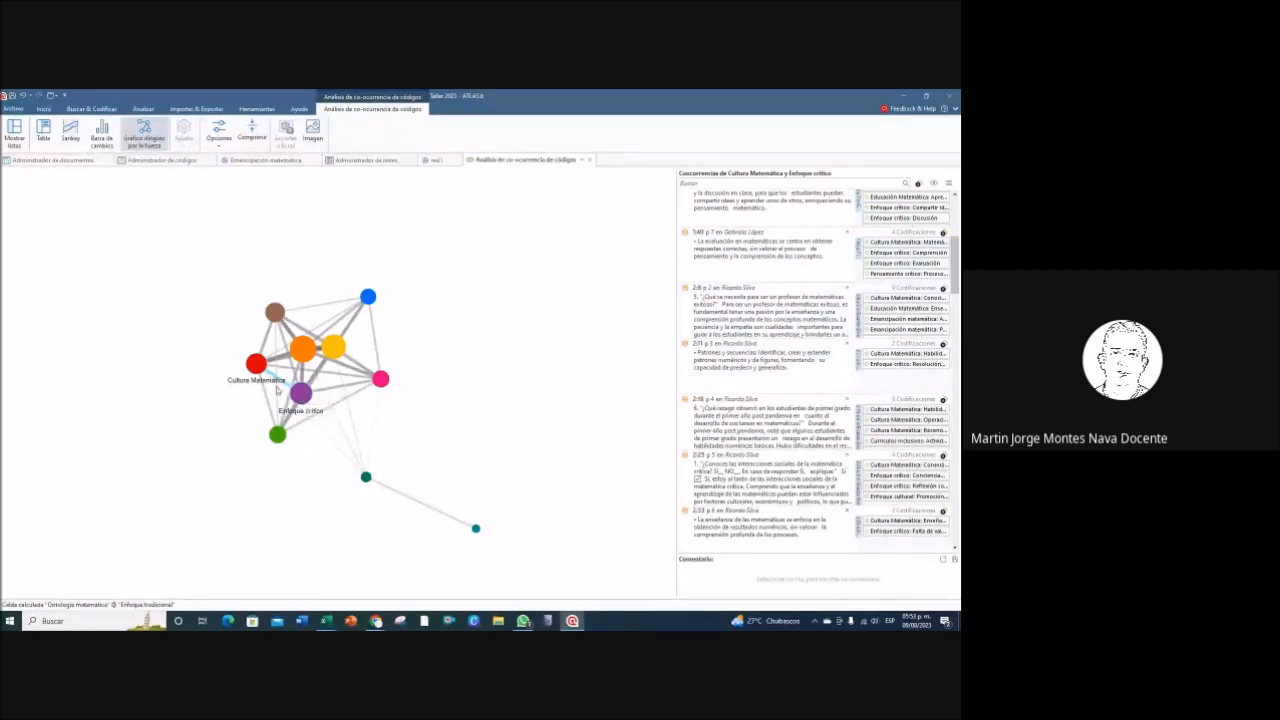
left_click(276, 314)
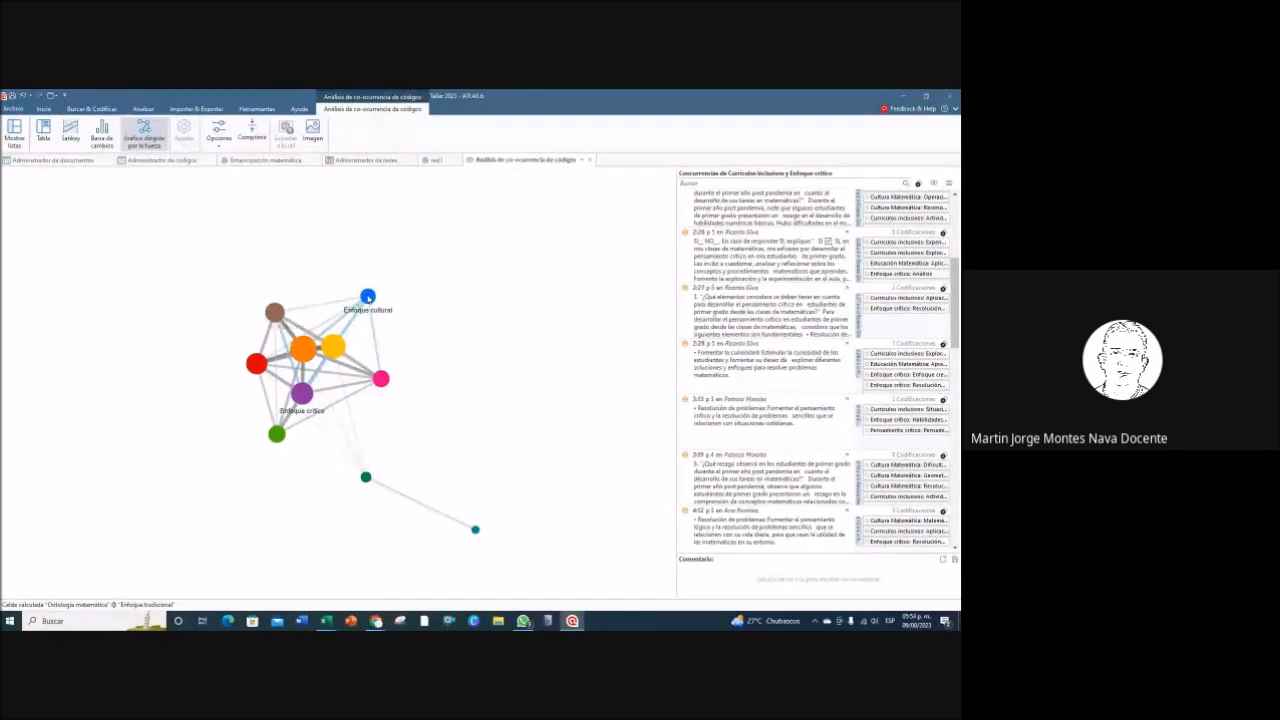
left_click(361, 325)
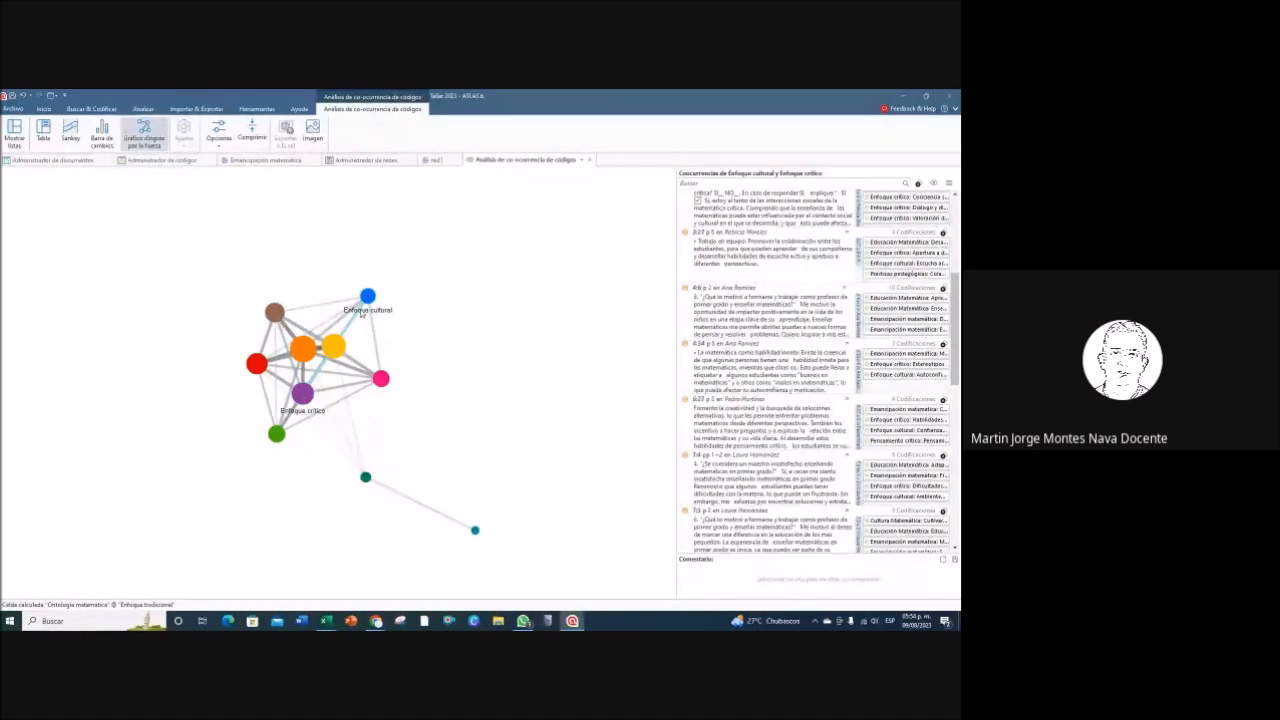
left_click_drag(340, 349, 540, 418)
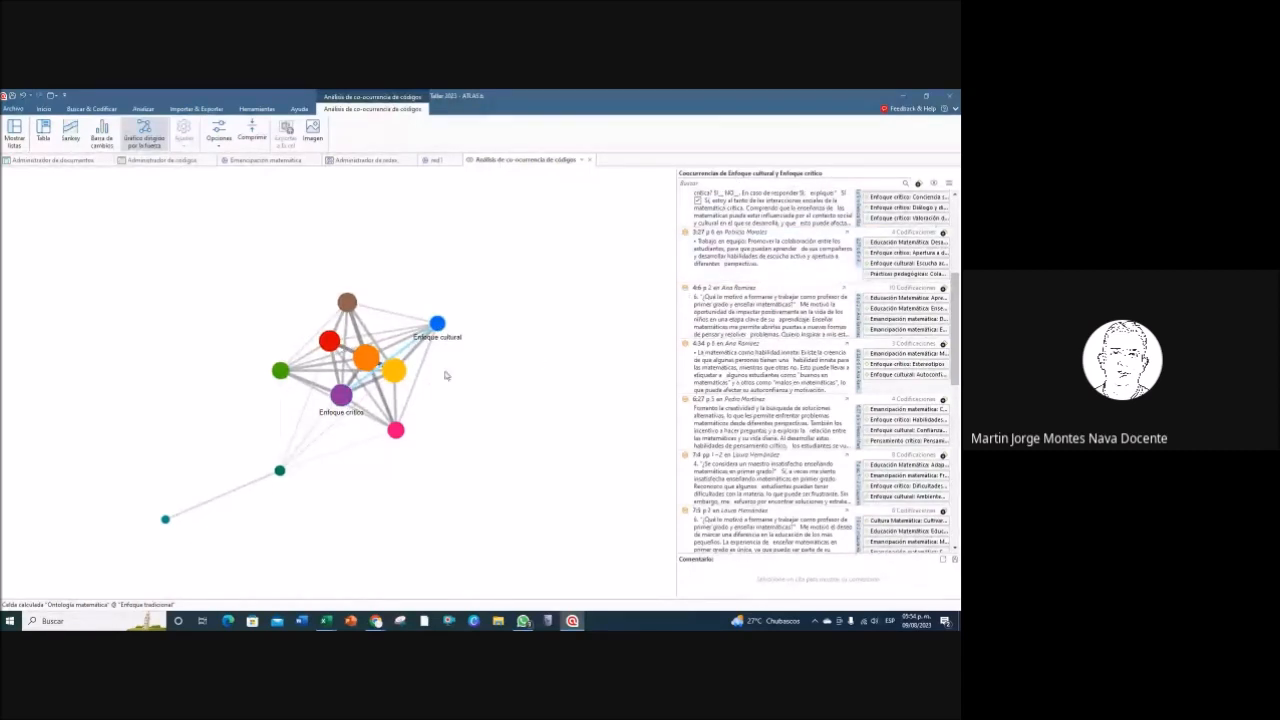
Step: List the quotations linked to the Enfoque crítico code from its graph node and read through them
left_click(352, 391)
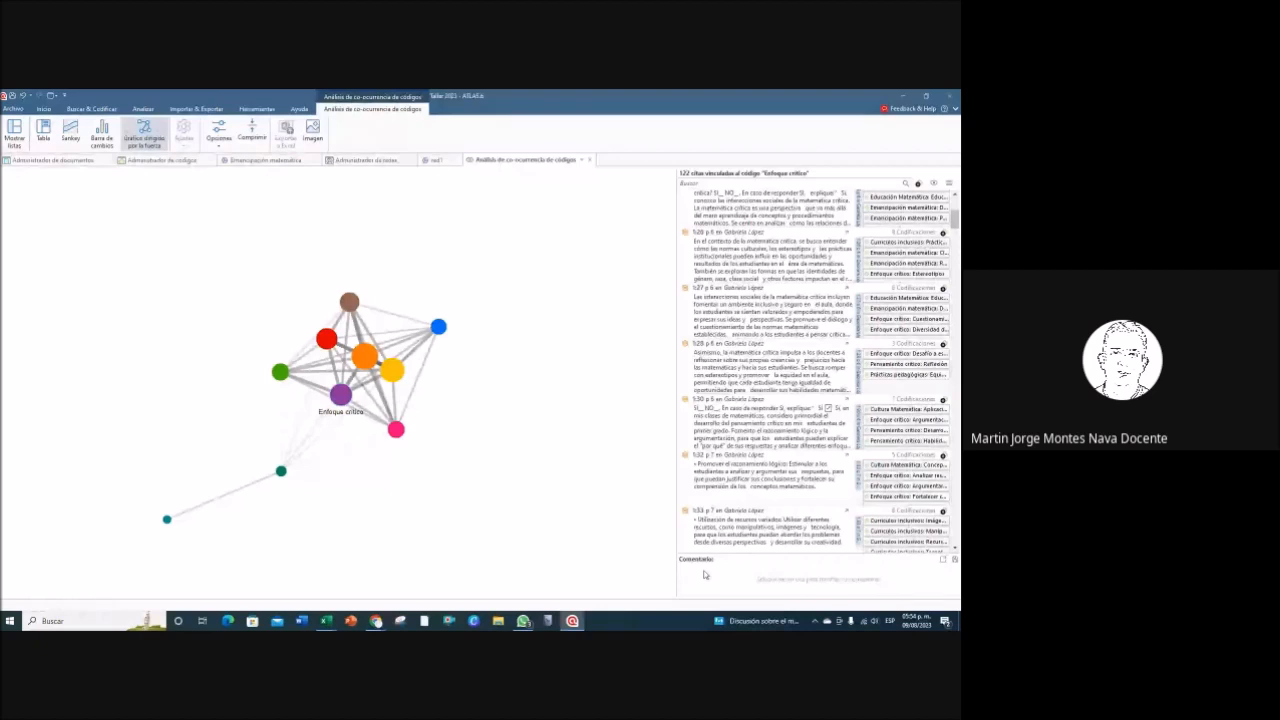
left_click_drag(356, 349, 477, 266)
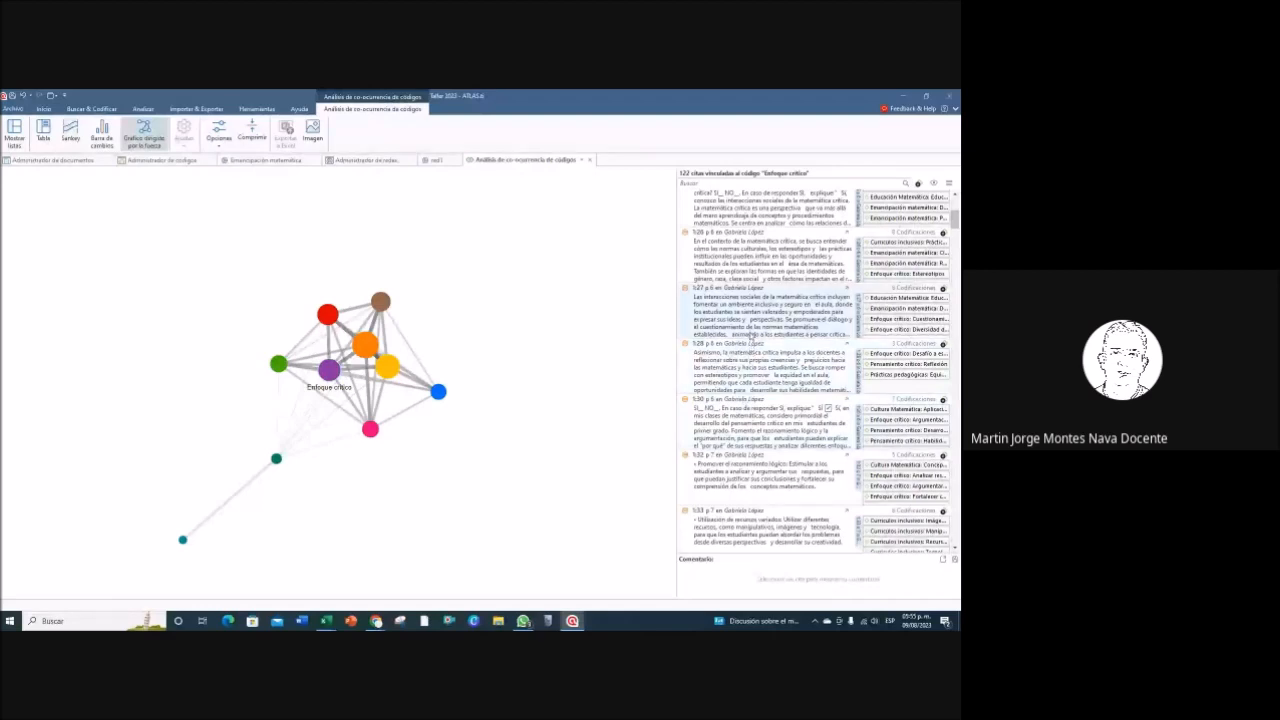
scroll(755, 250, "up", 2)
scroll(755, 245, "up", 4)
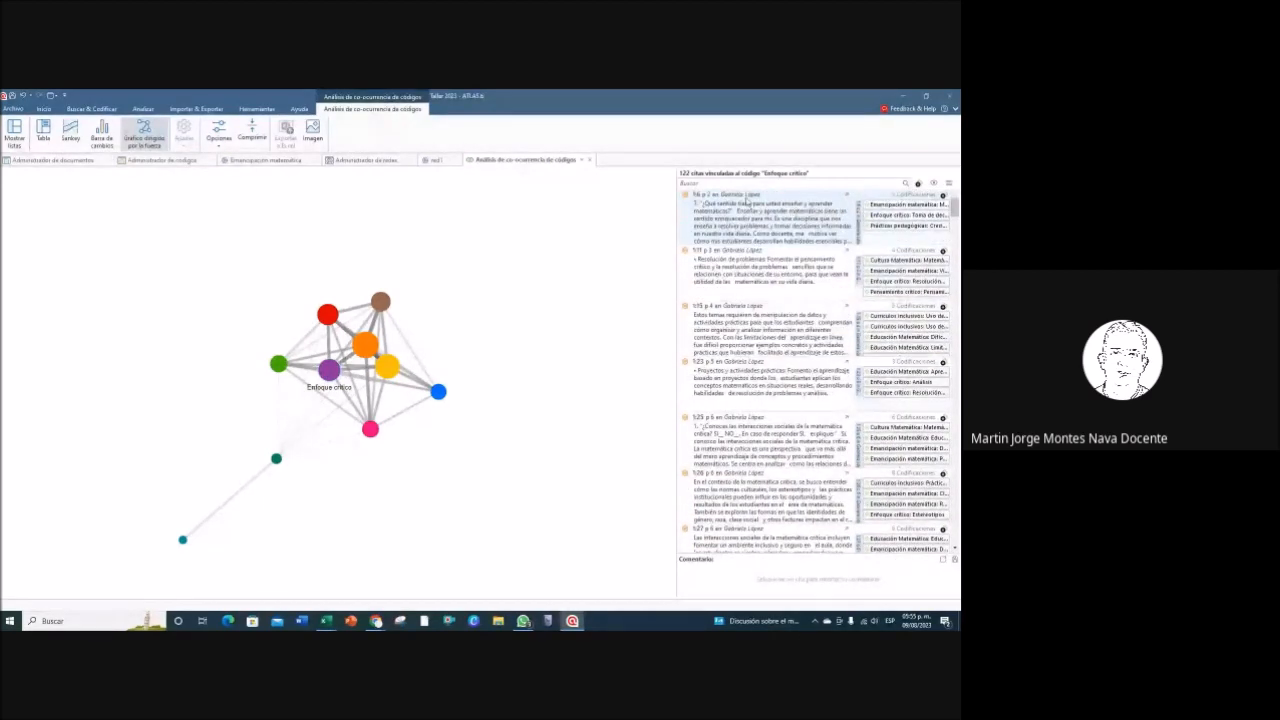
scroll(757, 245, "down", 3)
scroll(765, 258, "down", 7)
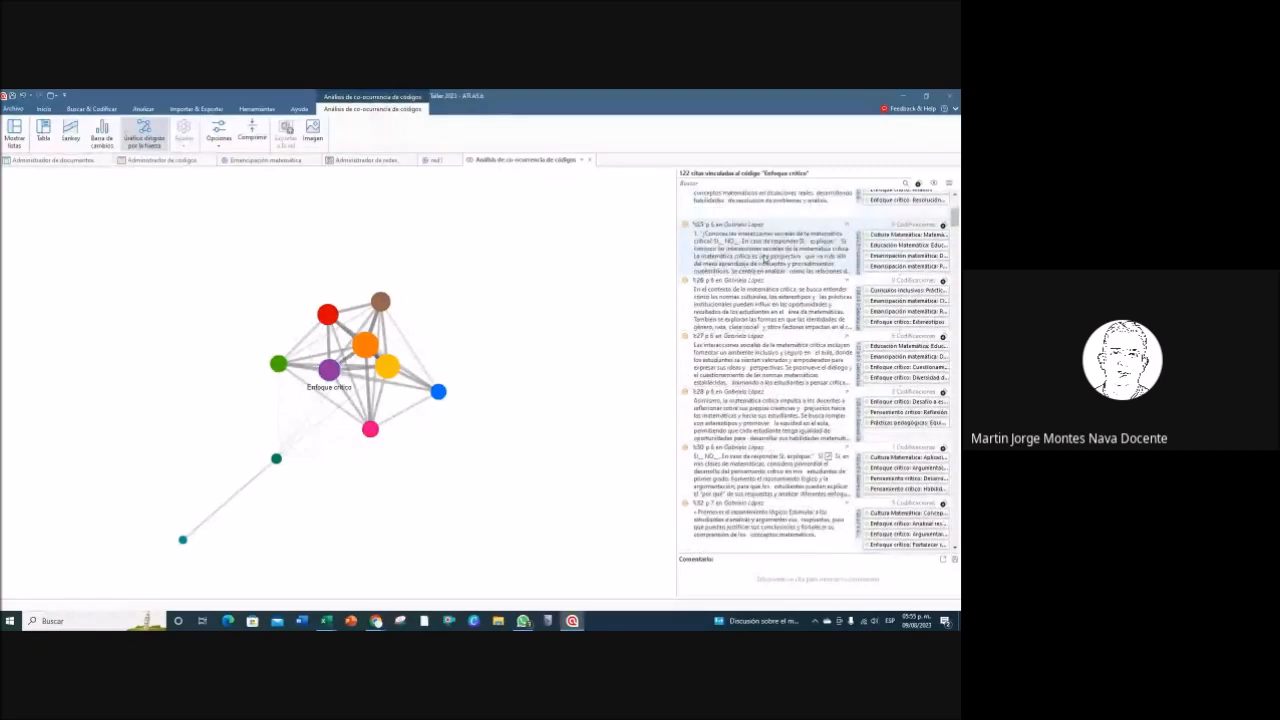
scroll(765, 257, "down", 5)
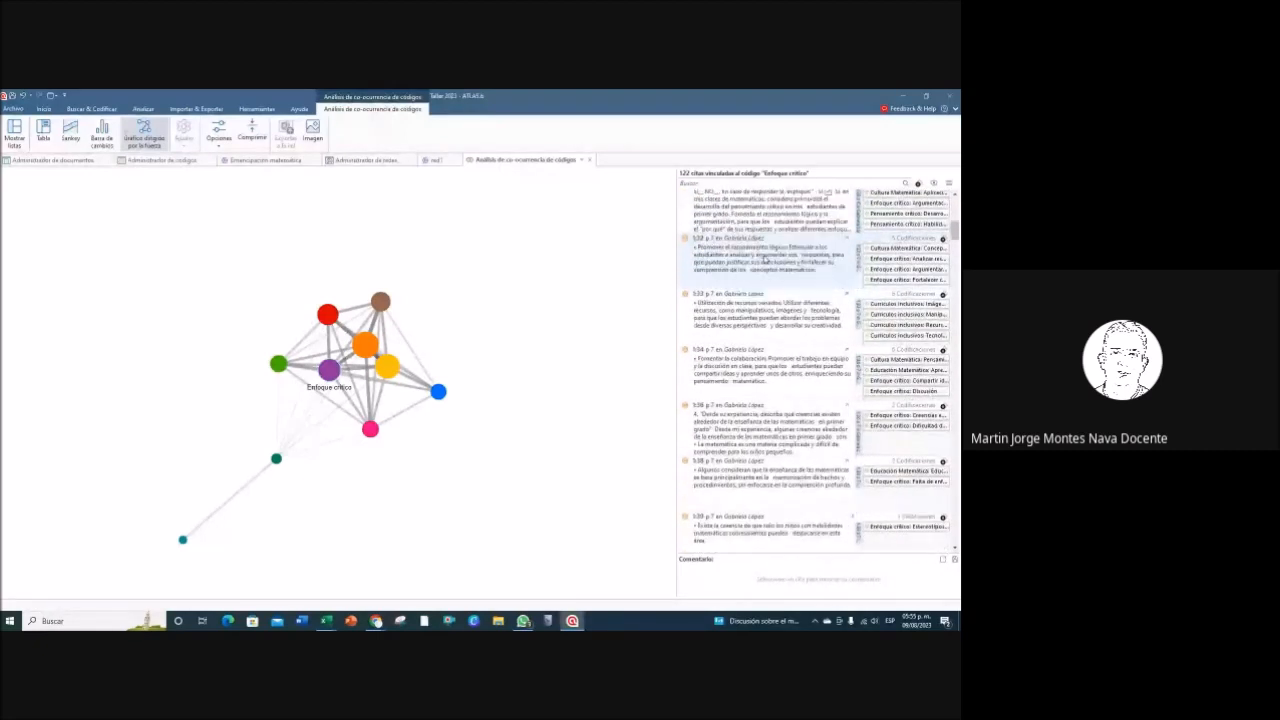
scroll(748, 280, "down", 1)
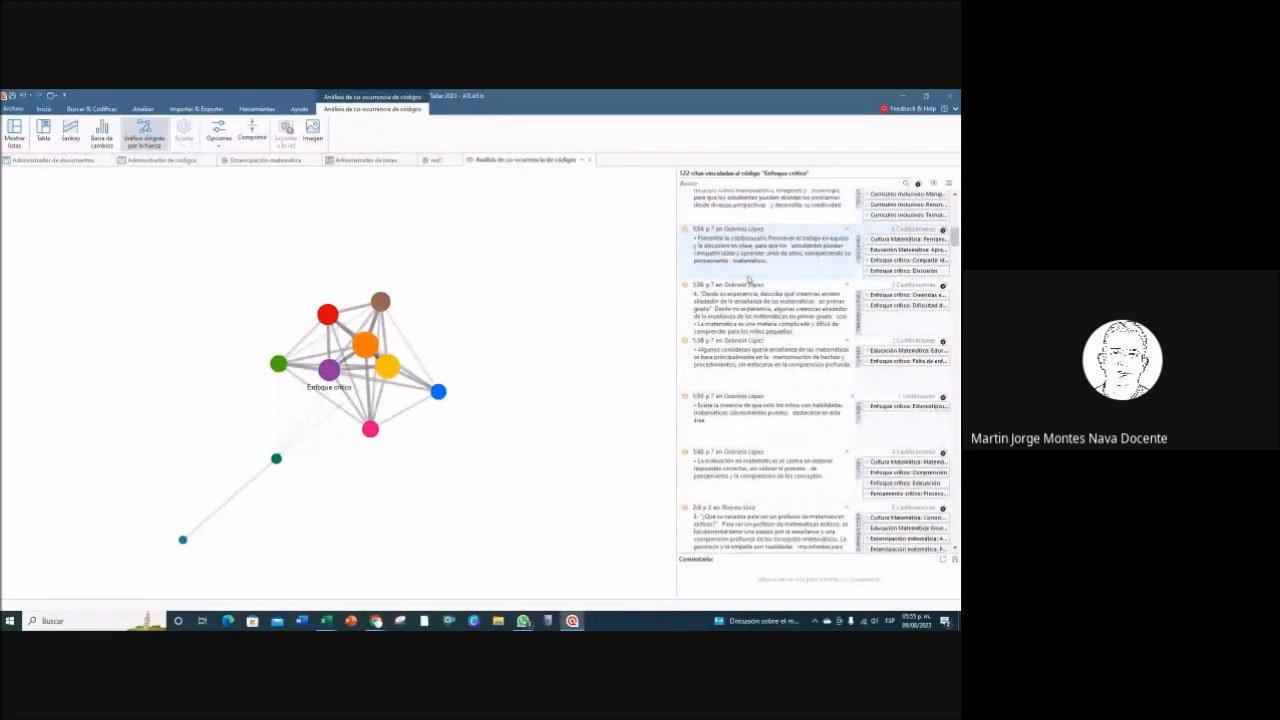
scroll(748, 280, "down", 2)
scroll(748, 281, "down", 3)
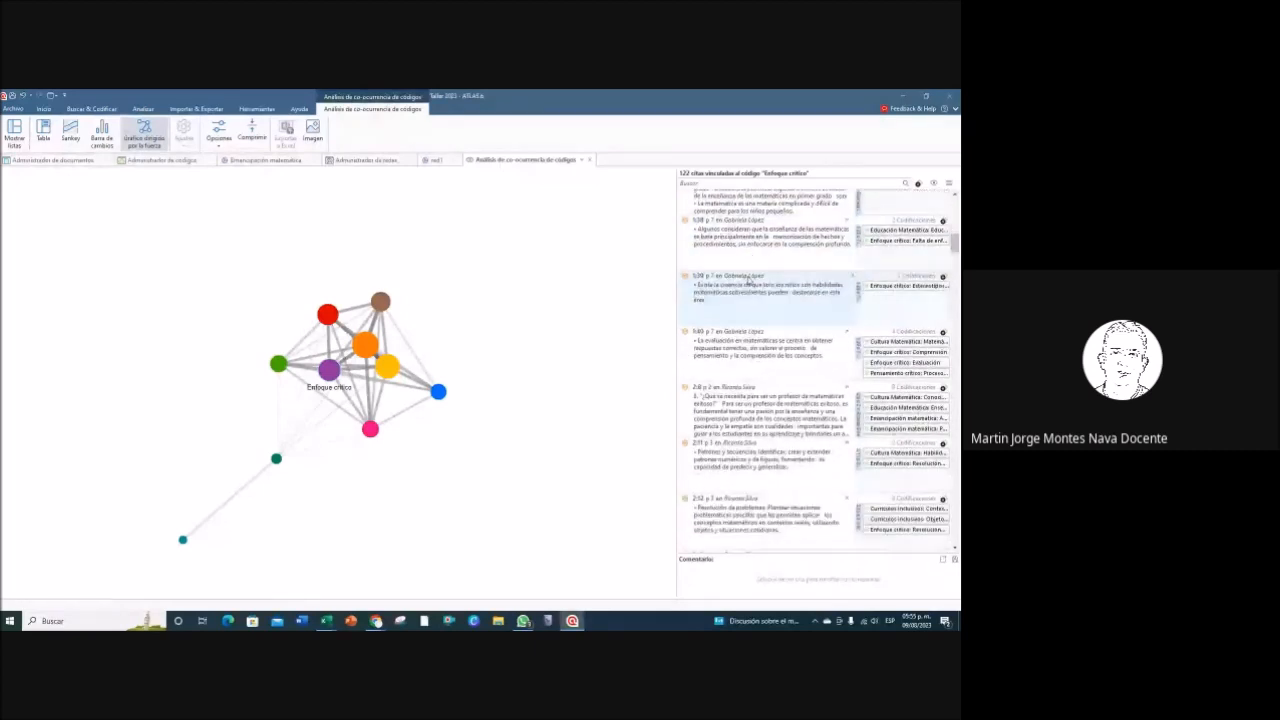
scroll(749, 280, "down", 2)
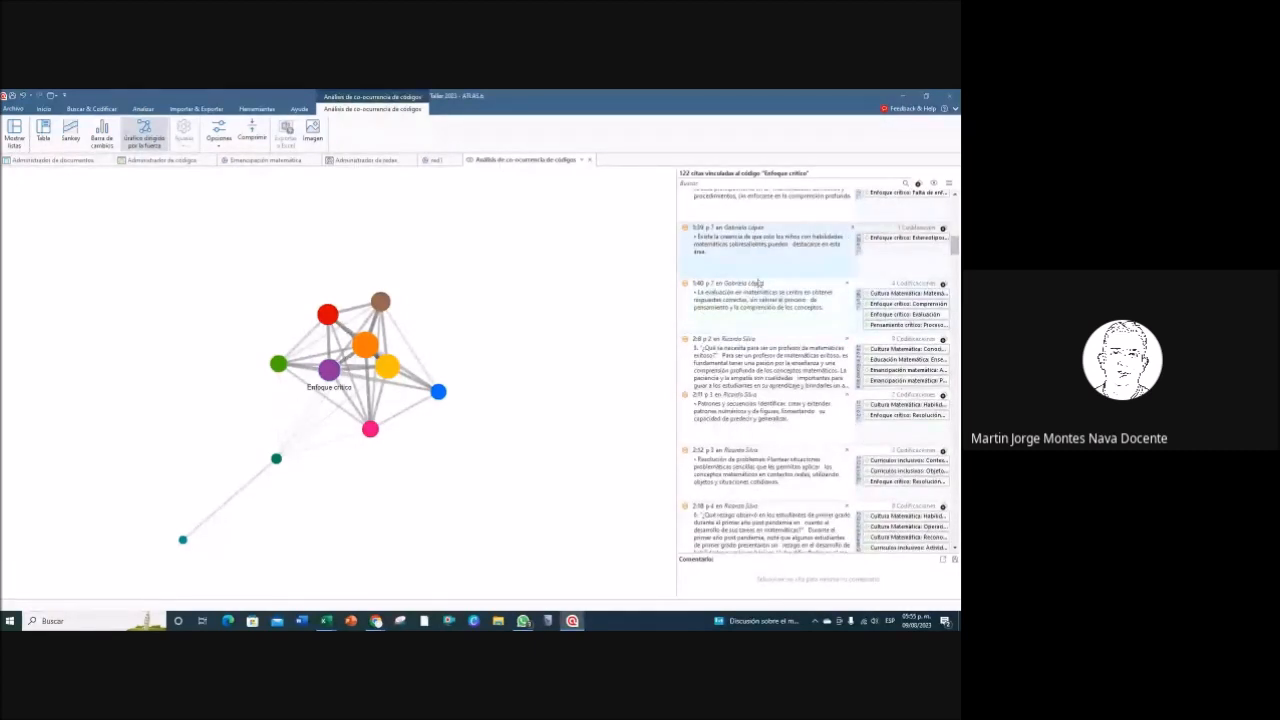
scroll(745, 357, "down", 11)
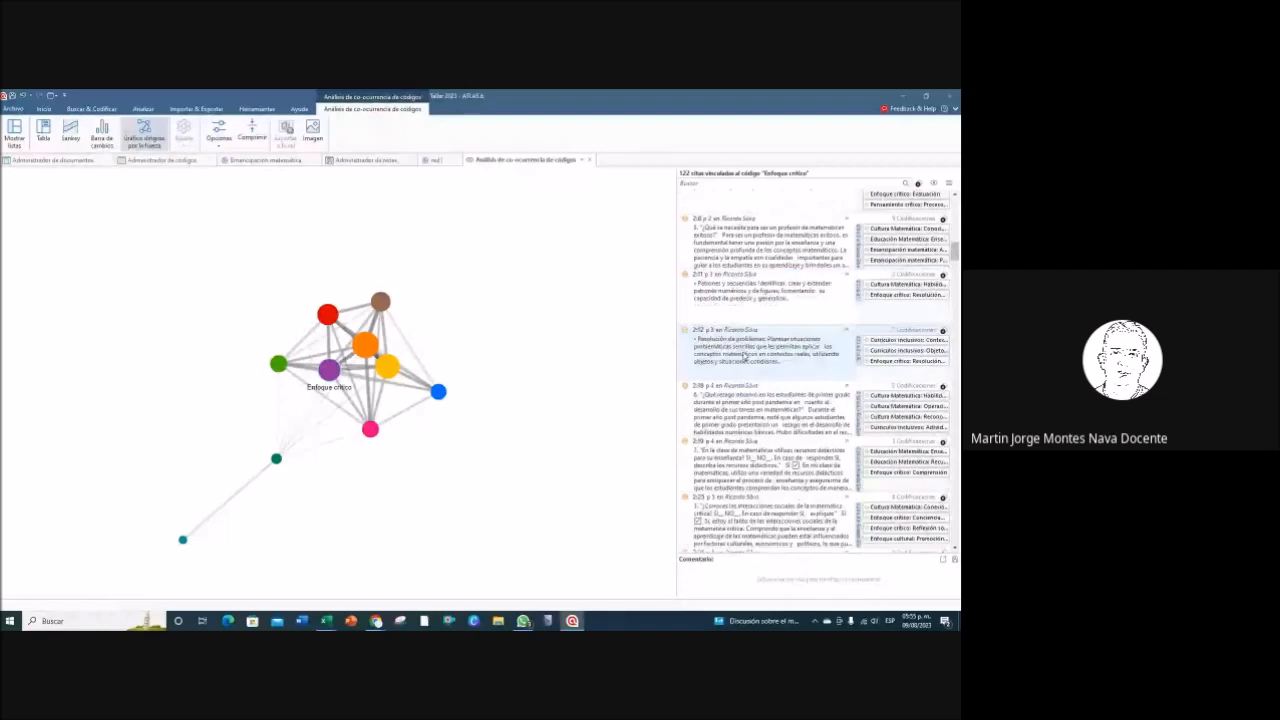
scroll(743, 356, "down", 13)
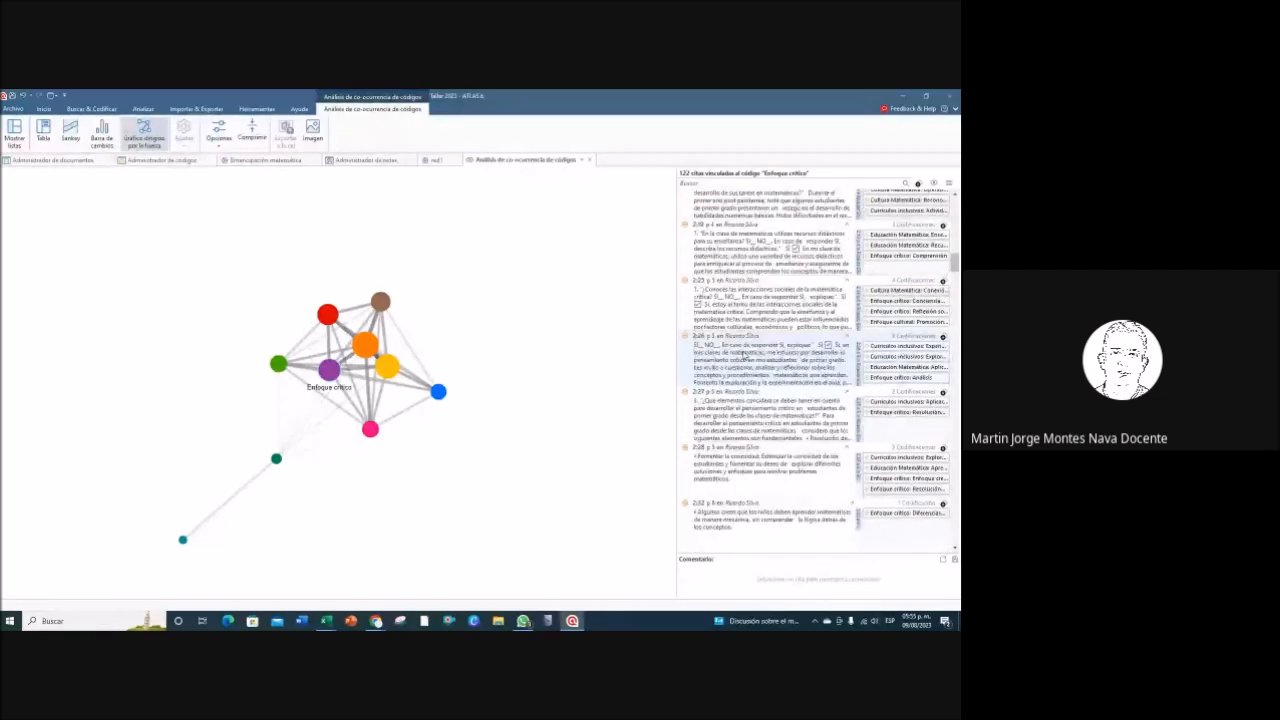
scroll(743, 370, "down", 6)
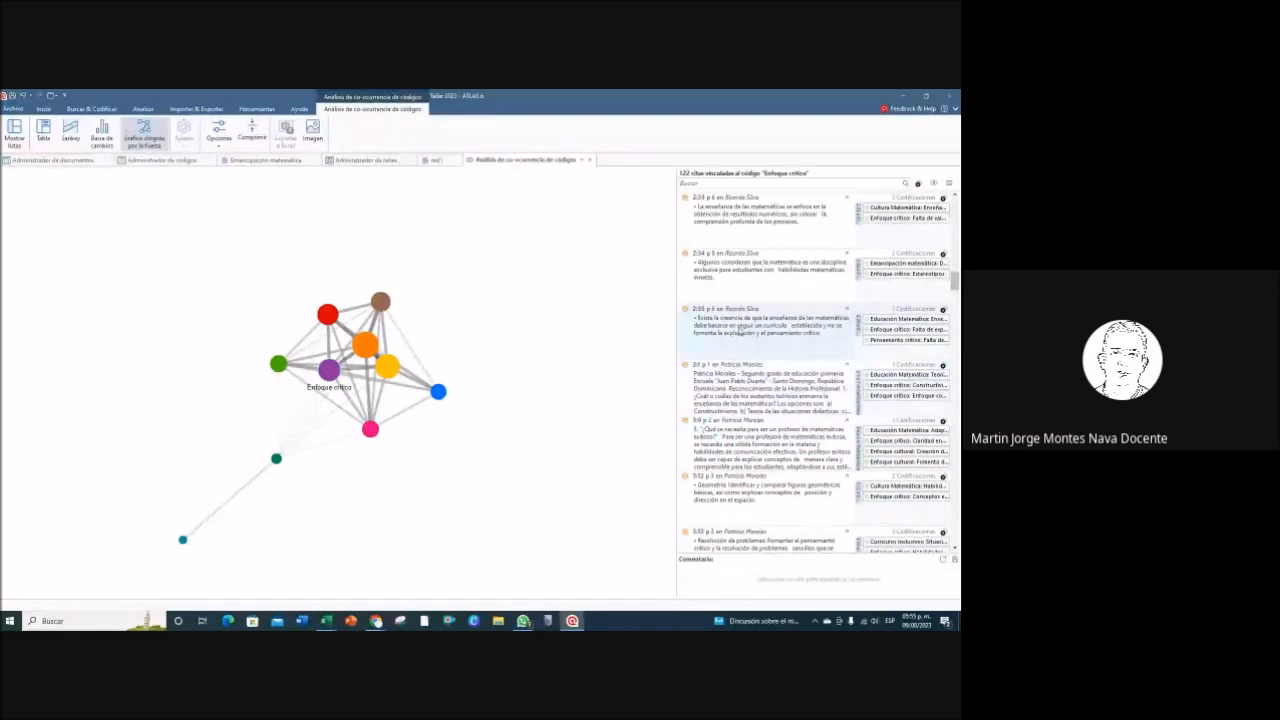
scroll(766, 388, "down", 2)
scroll(766, 388, "down", 1)
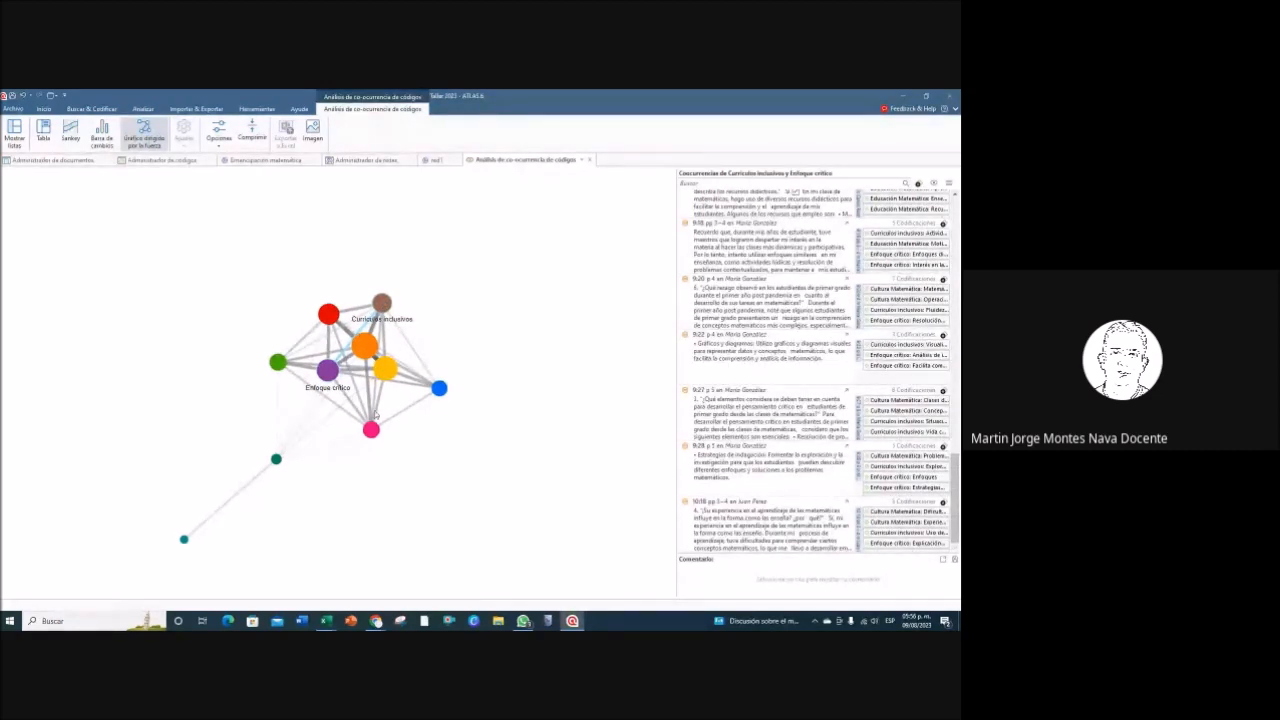
Step: Examine the link between Emancipación matemática and Enfoque crítico up close in the graph and review their shared quotations
scroll(367, 416, "up", 5)
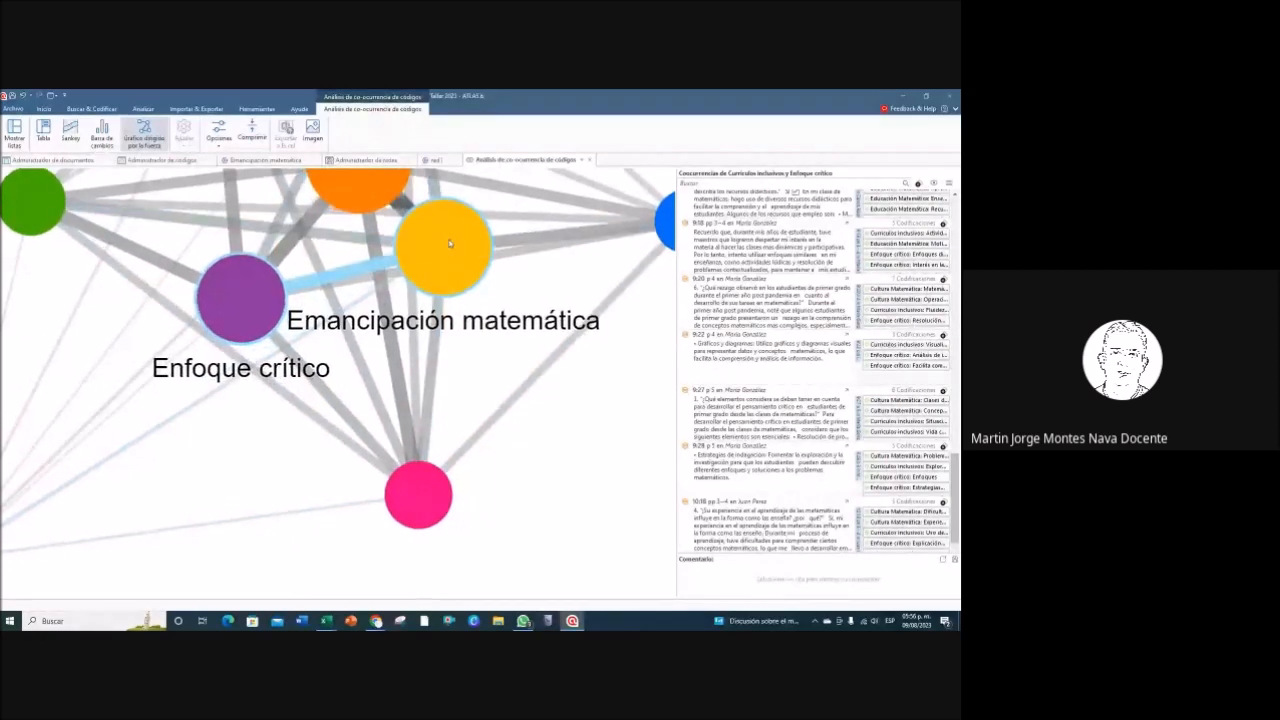
left_click(328, 274)
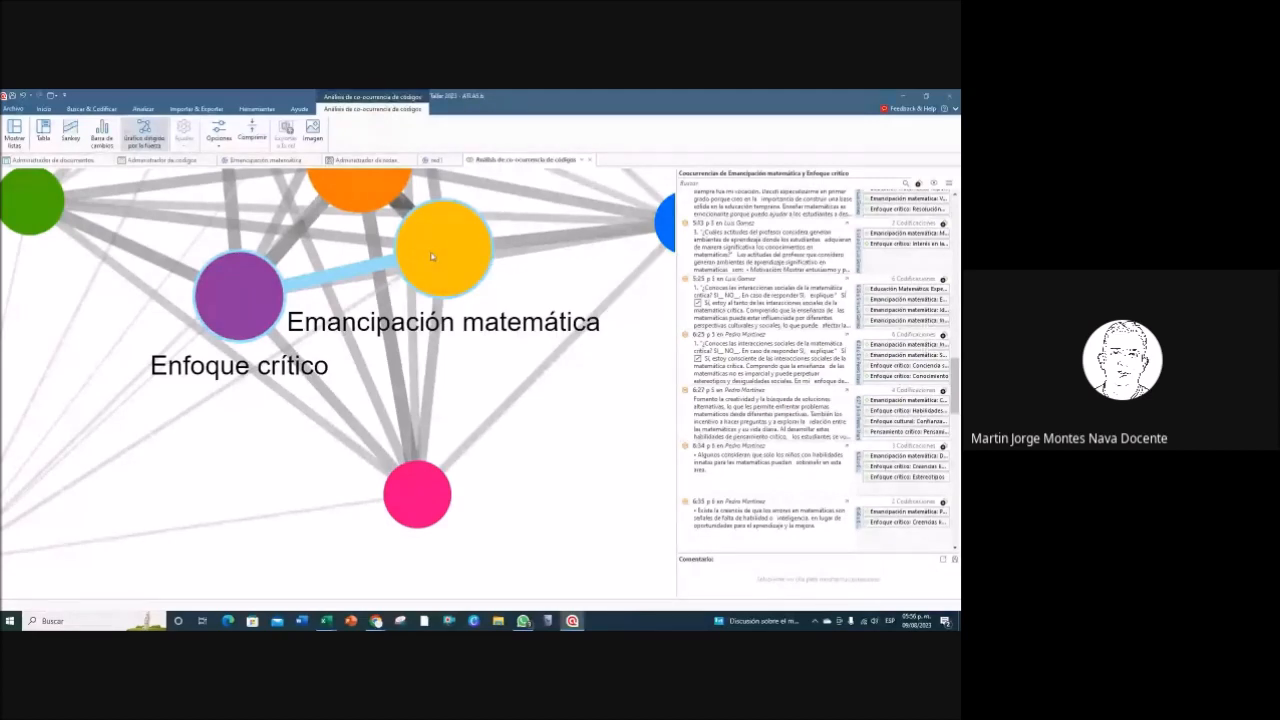
scroll(432, 257, "down", 1)
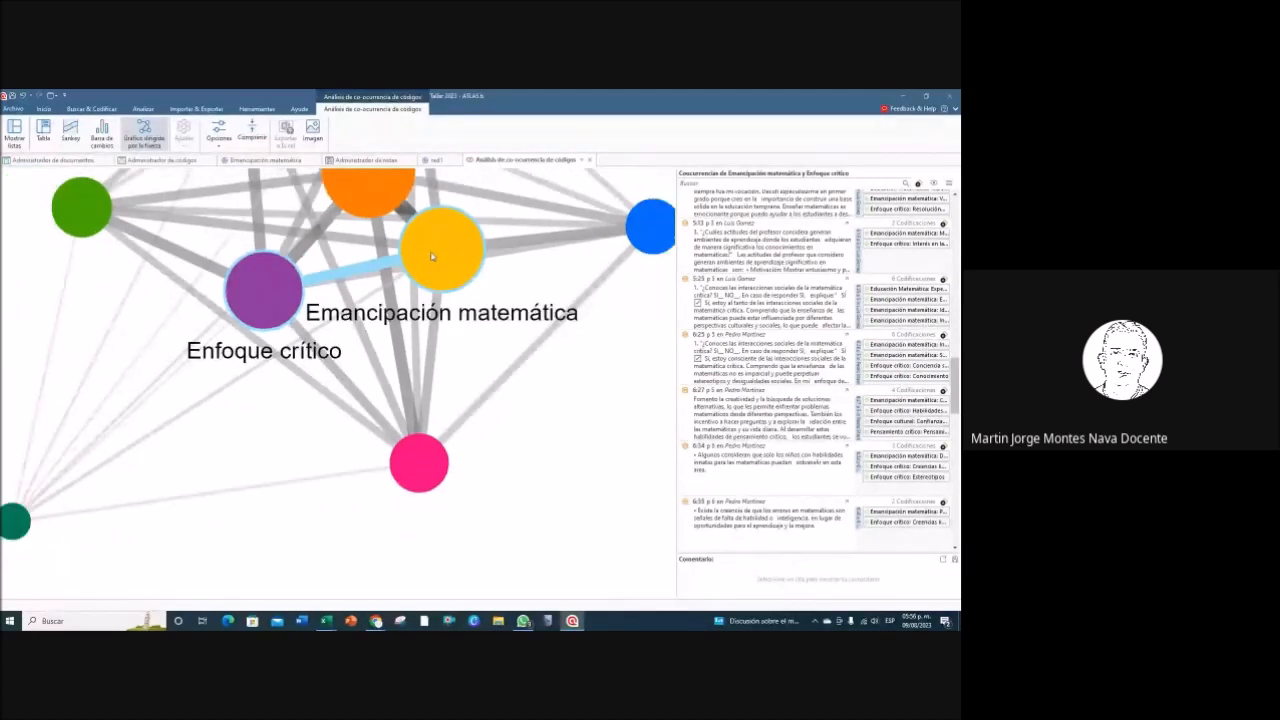
scroll(432, 257, "down", 5)
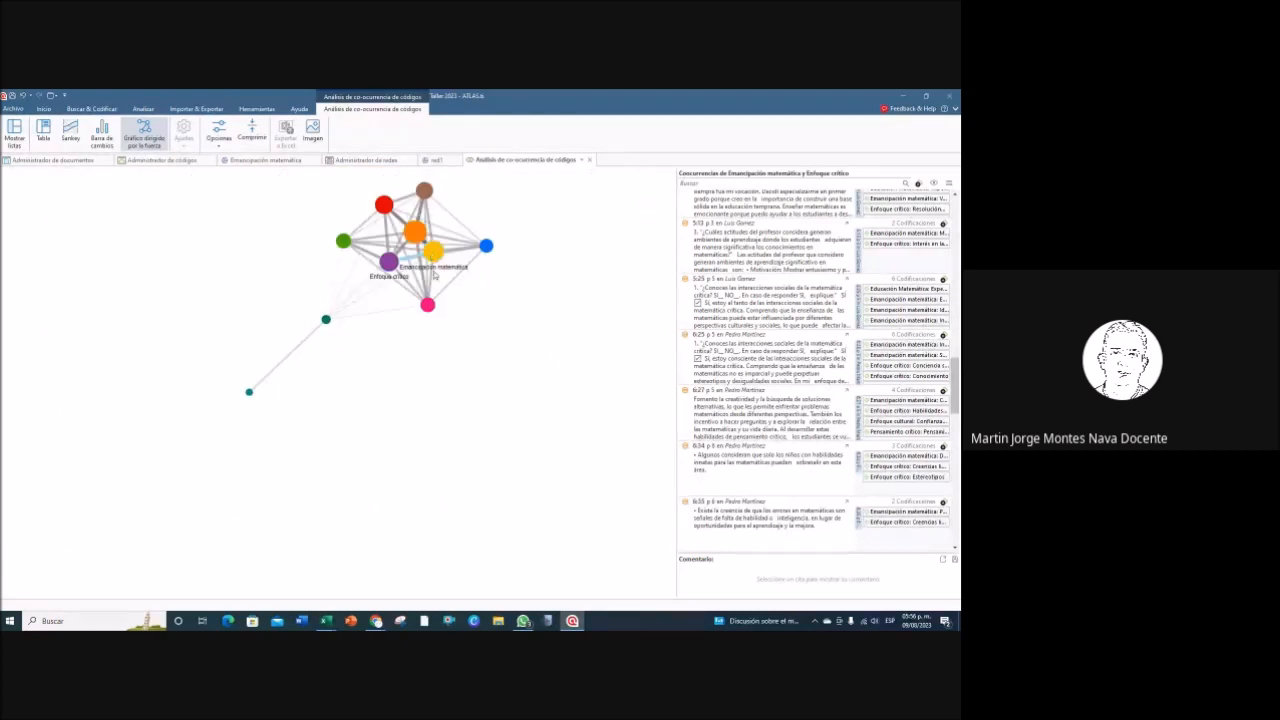
scroll(430, 262, "up", 5)
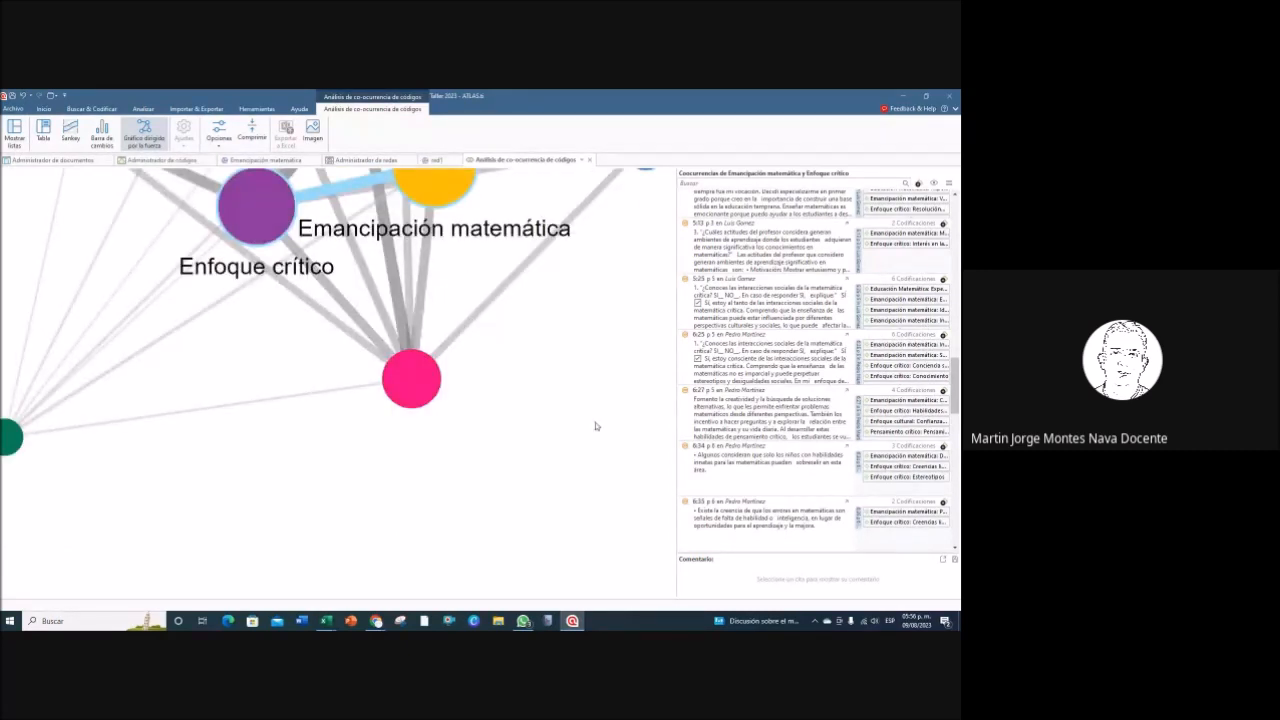
left_click_drag(955, 390, 955, 320)
scroll(528, 271, "up", 1)
scroll(517, 375, "down", 4)
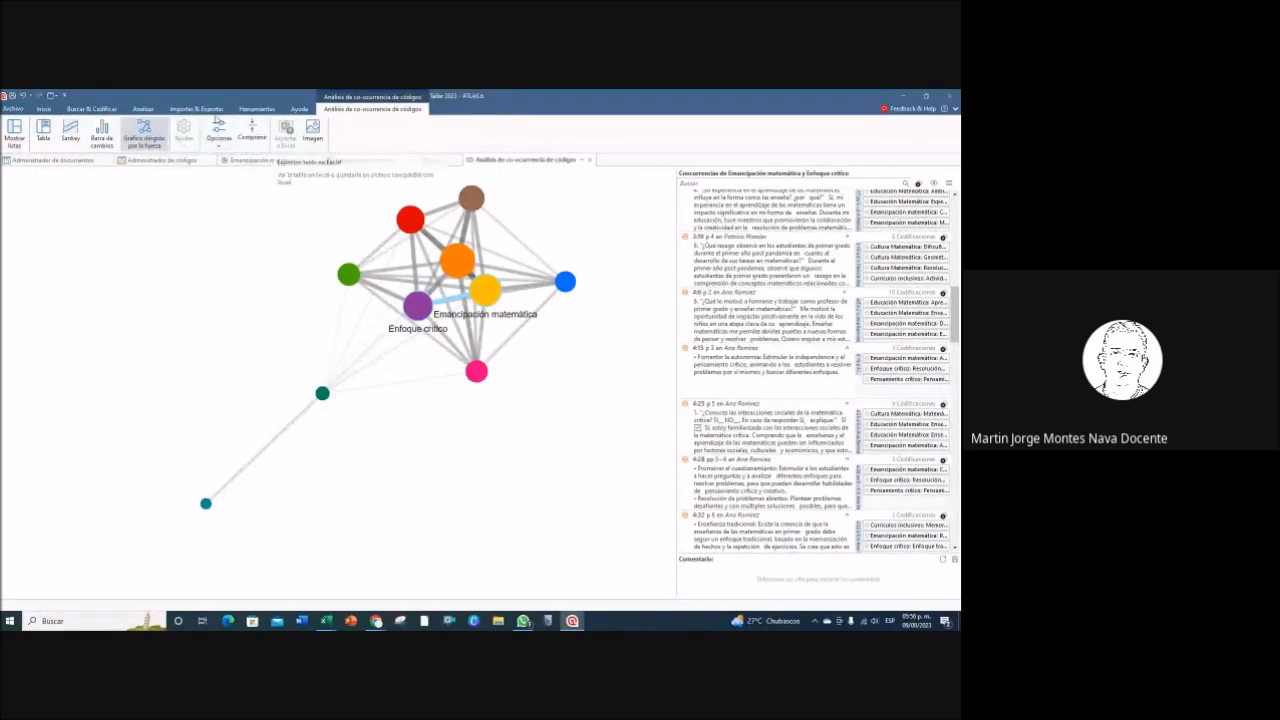
Step: Open the co-occurrence analysis options for grouping quotations and using the Y operator
left_click(219, 149)
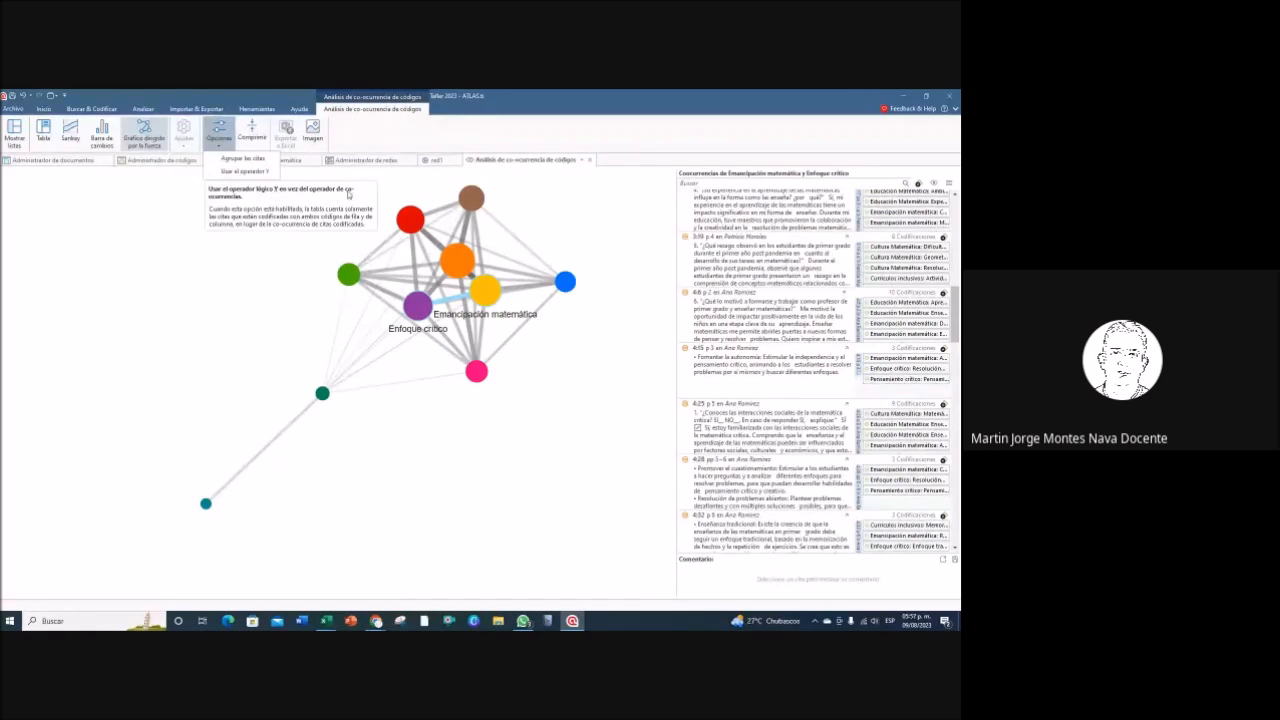
Step: Enable the option Usar el operador Y and review the quotations shared by Currículos inclusivos and Enfoque crítico
left_click(241, 172)
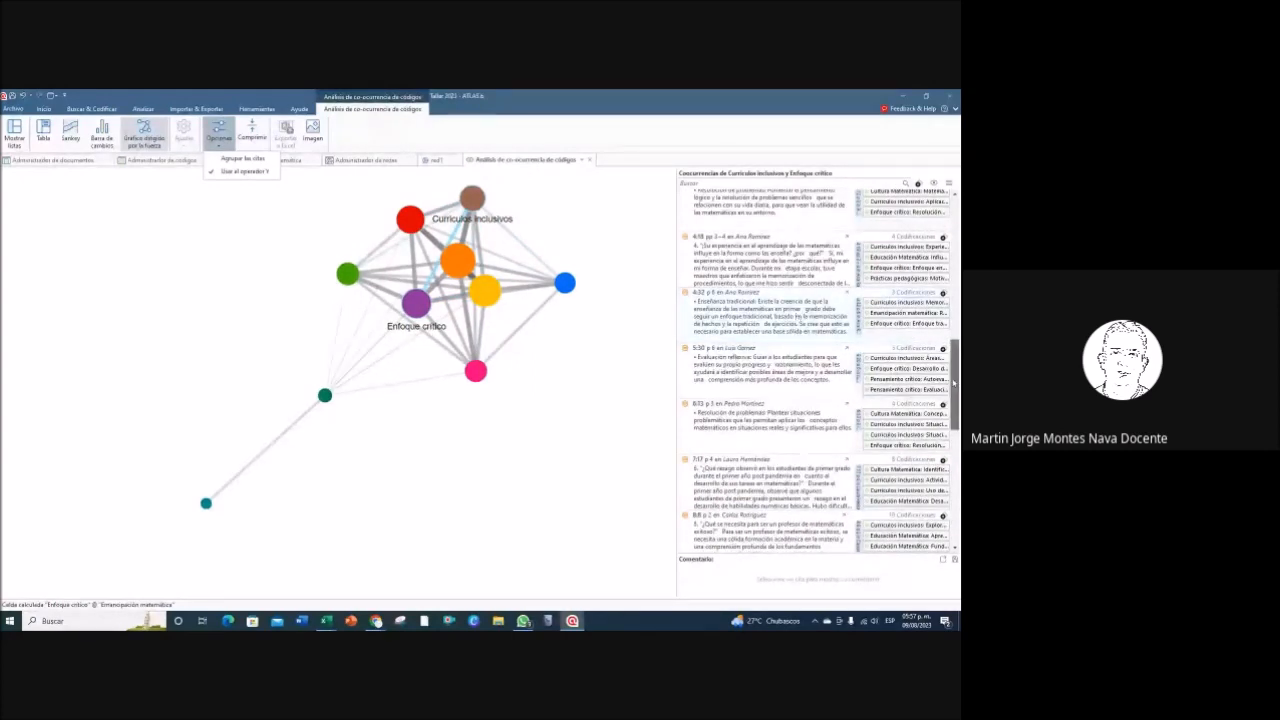
scroll(797, 318, "up", 3)
left_click_drag(955, 288, 955, 200)
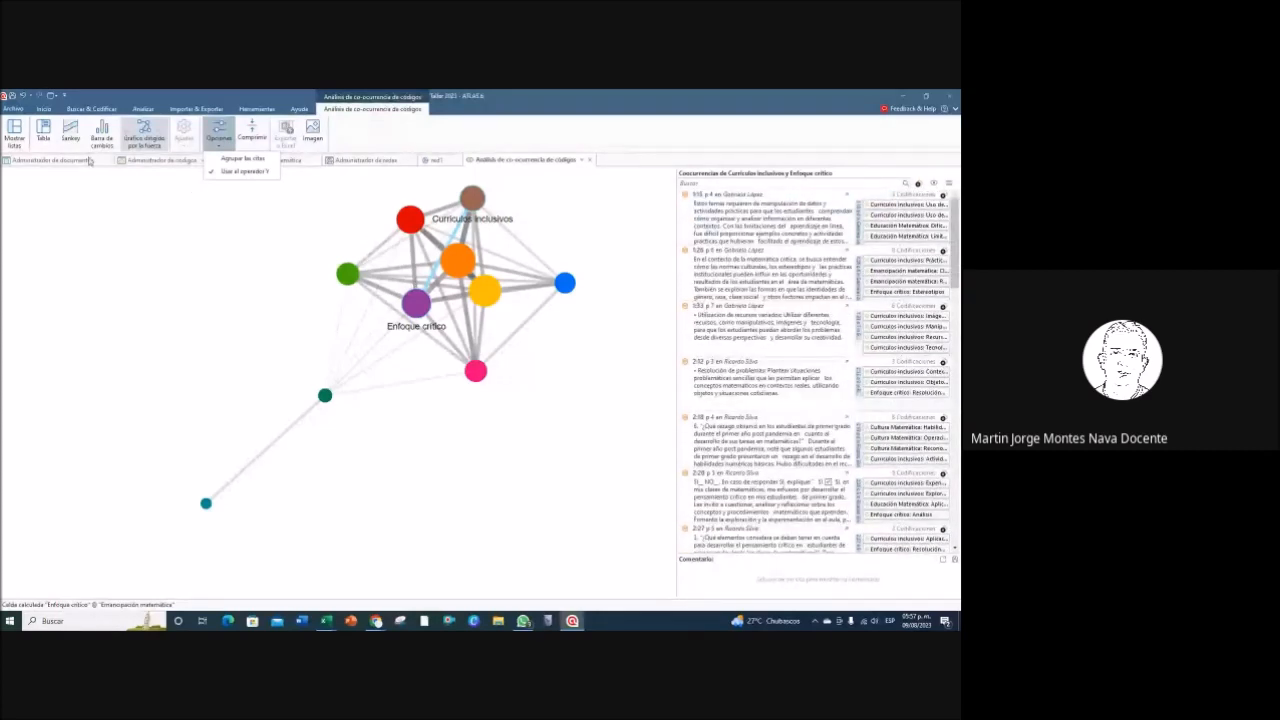
Step: Show the co-occurrences as a table and open the first quotation shared by Educación Matemática and Ontología matemática in its source document
left_click(43, 130)
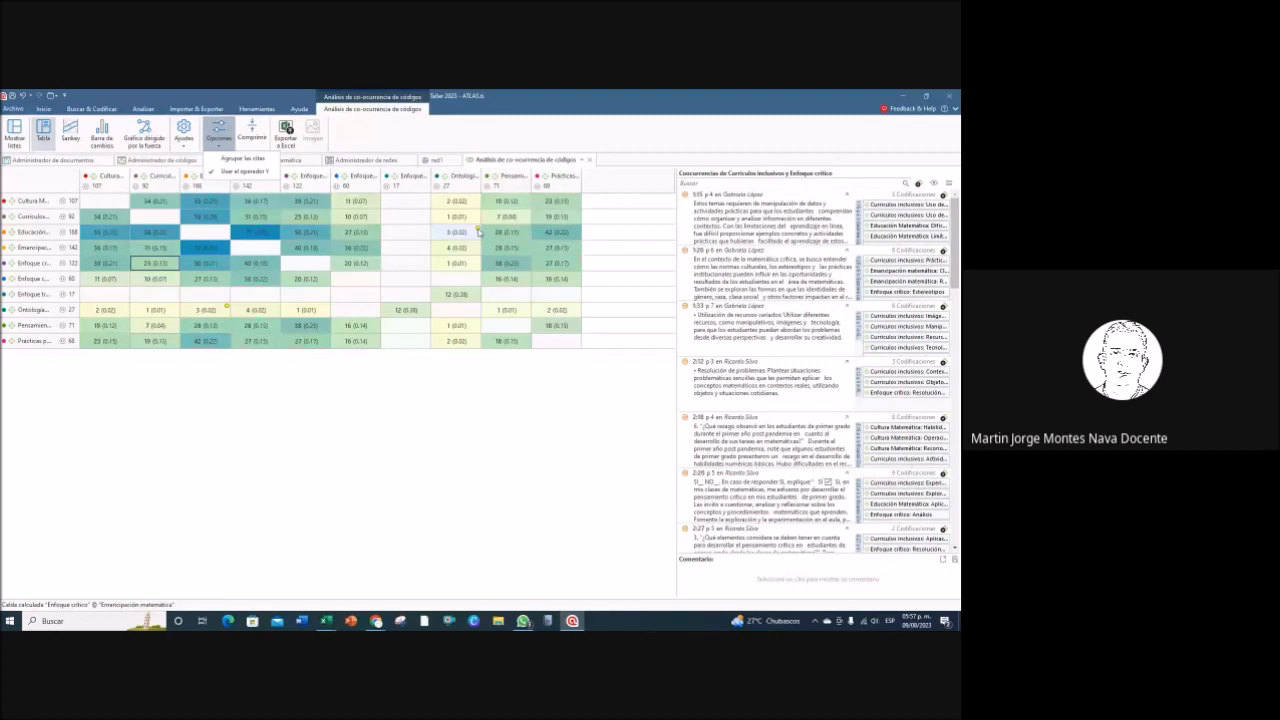
left_click(477, 231)
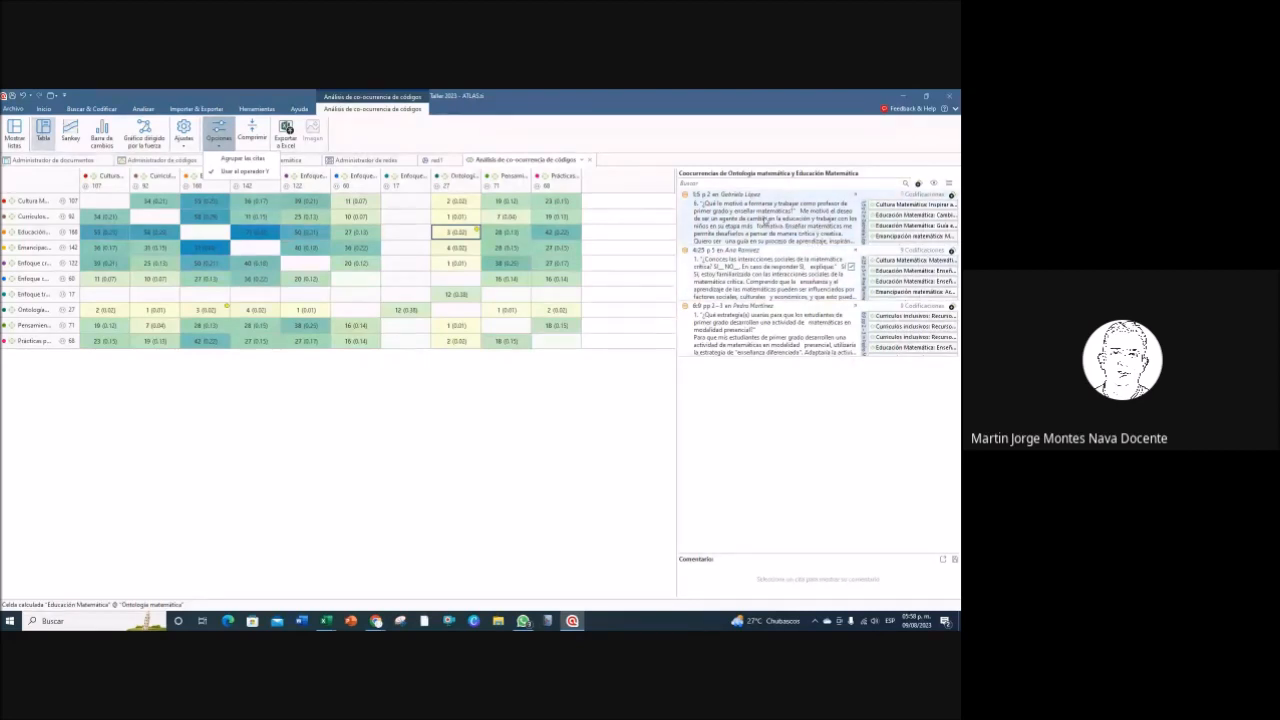
left_click(757, 219)
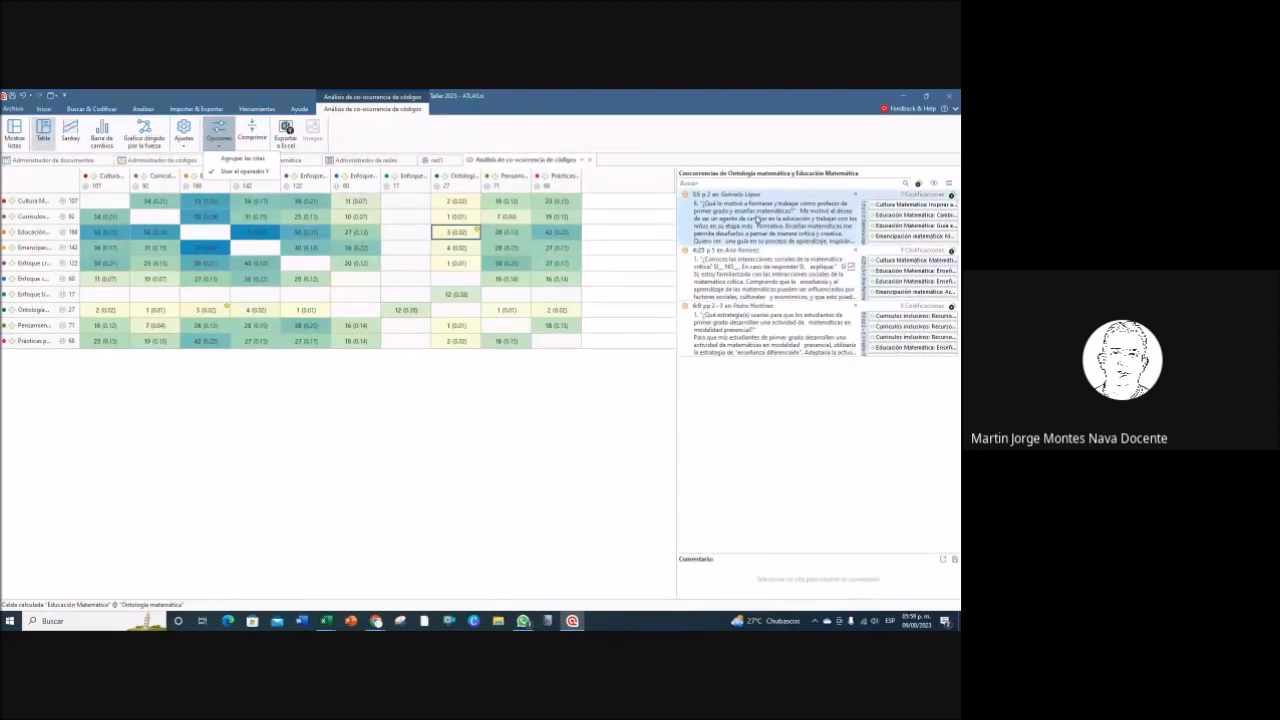
double_click(757, 219)
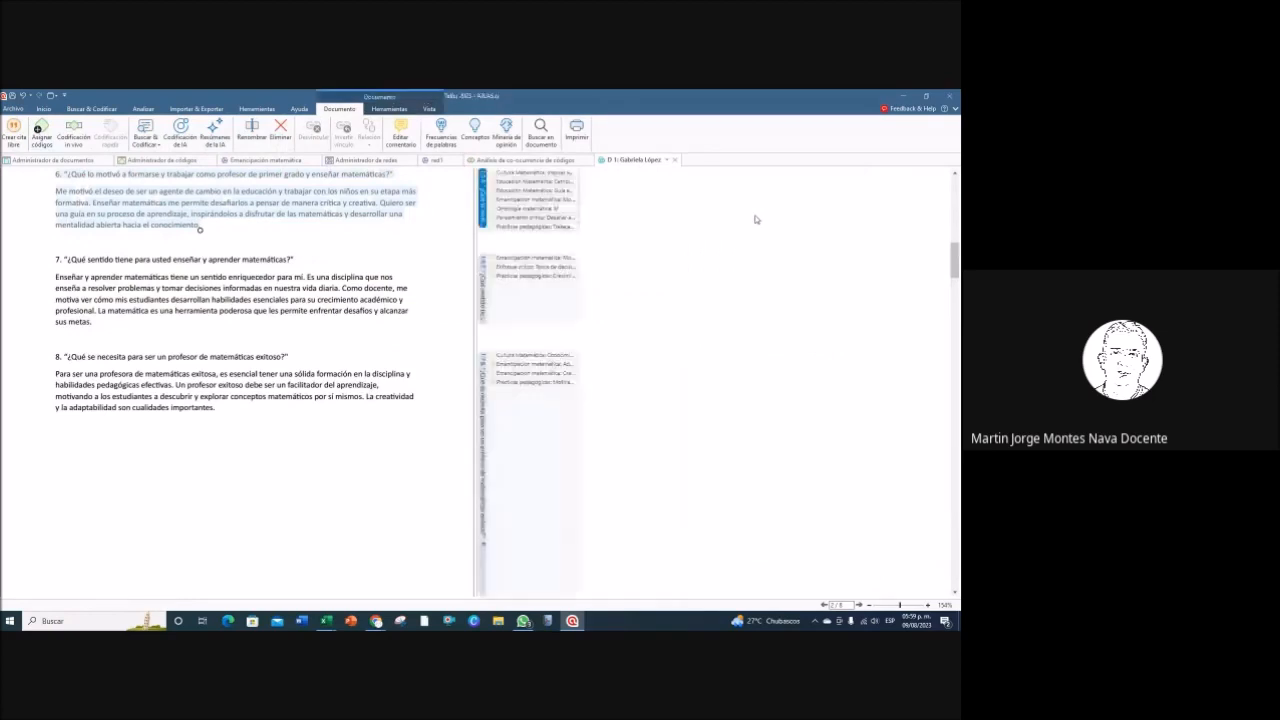
Step: Read the coded answer to question 6 in the interview document and close the document
scroll(398, 278, "up", 2)
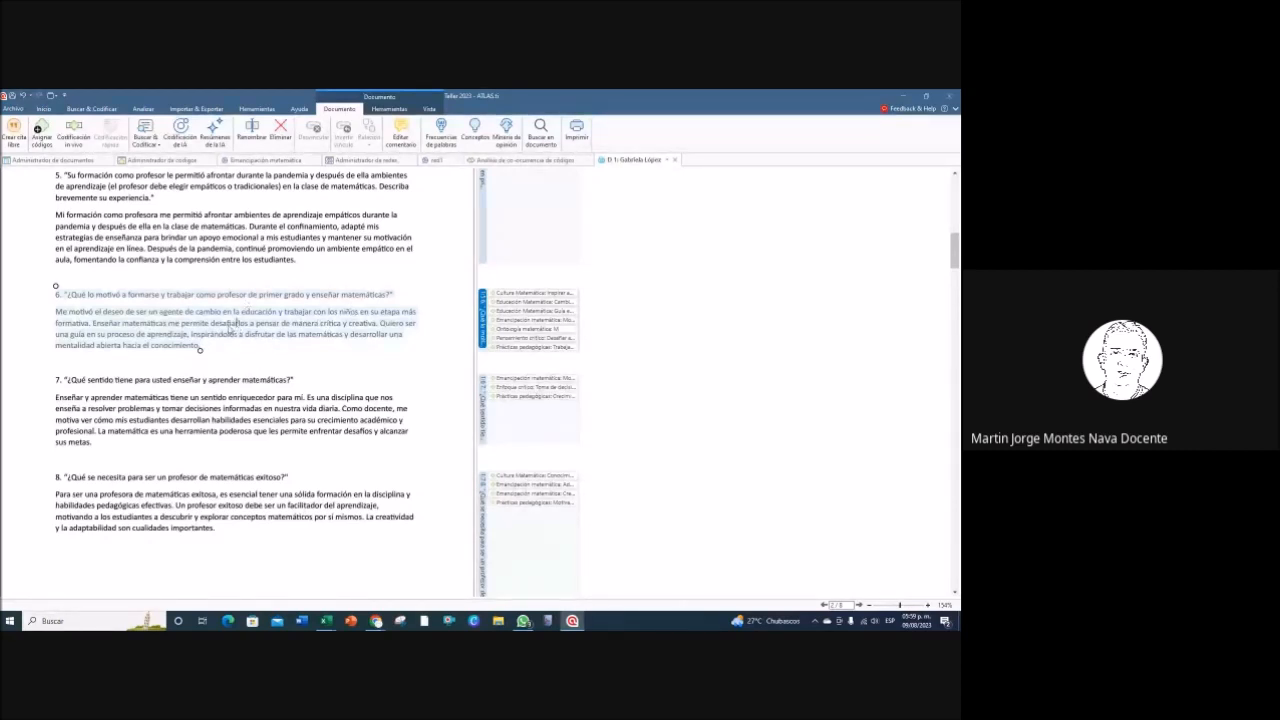
left_click(212, 323)
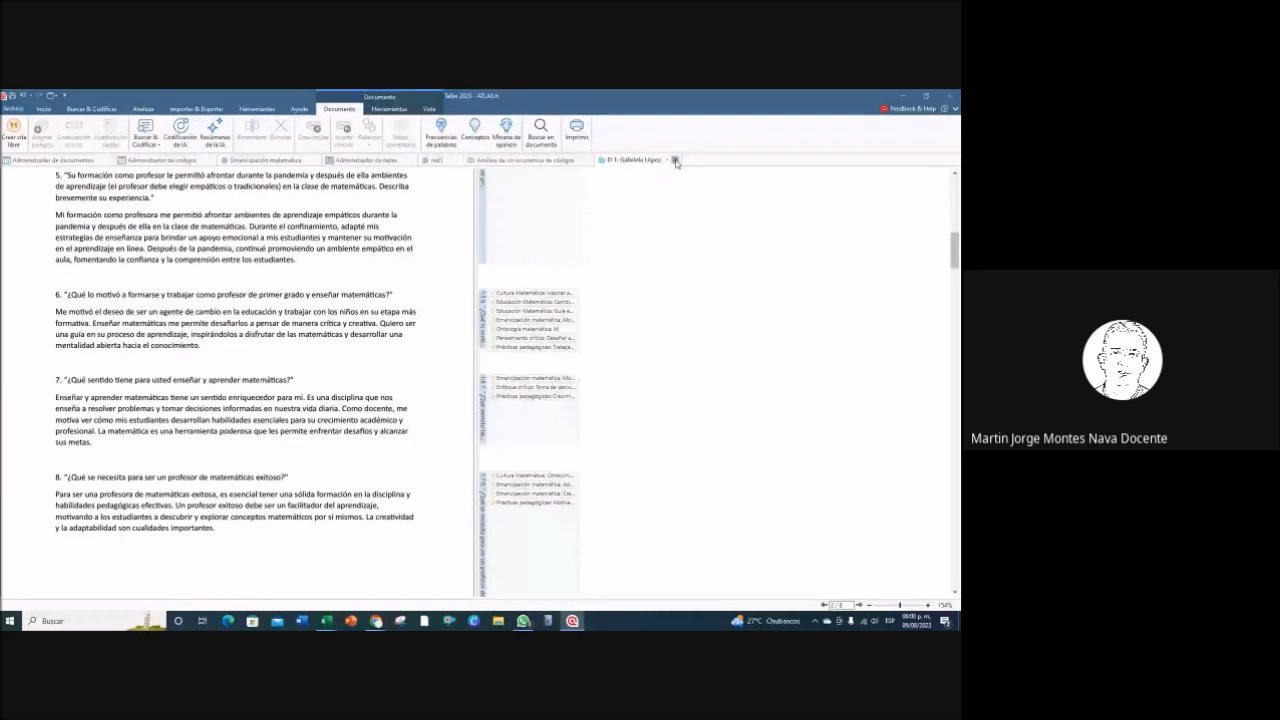
left_click(675, 162)
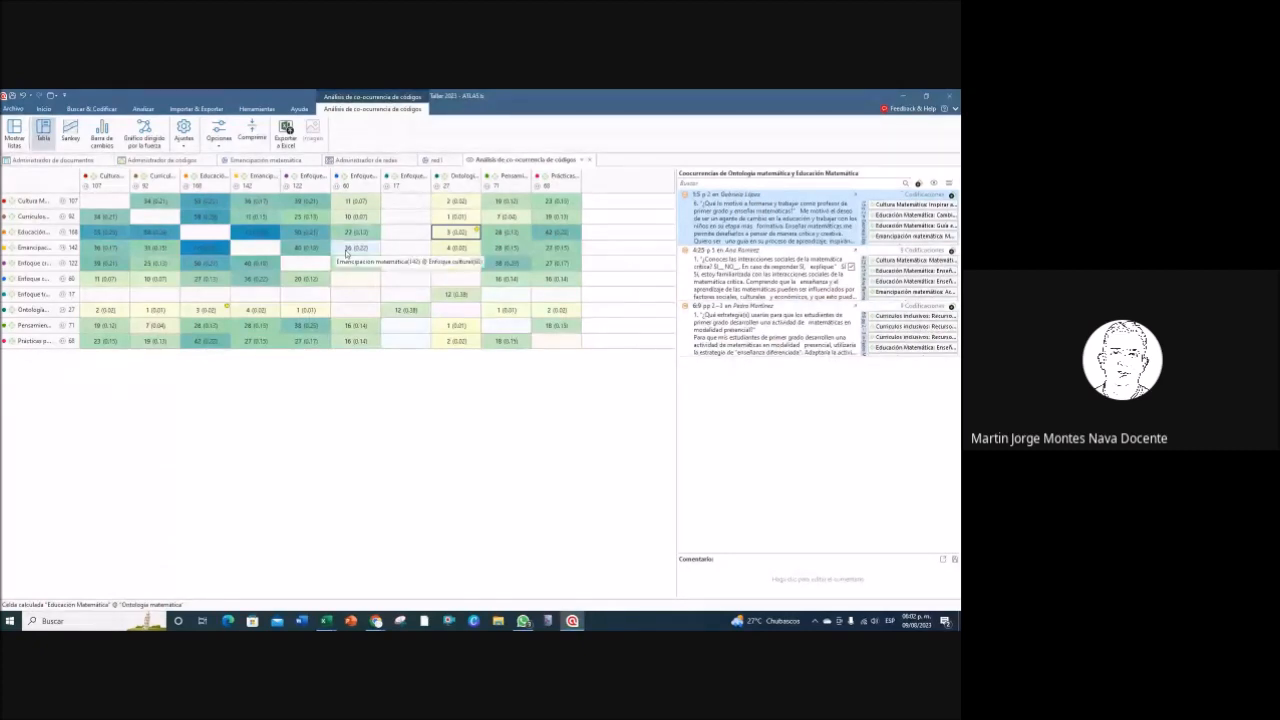
Step: Show the co-occurrences as a Sankey diagram and browse the quotations shared by Enfoque crítico and Educación Matemática
left_click(70, 131)
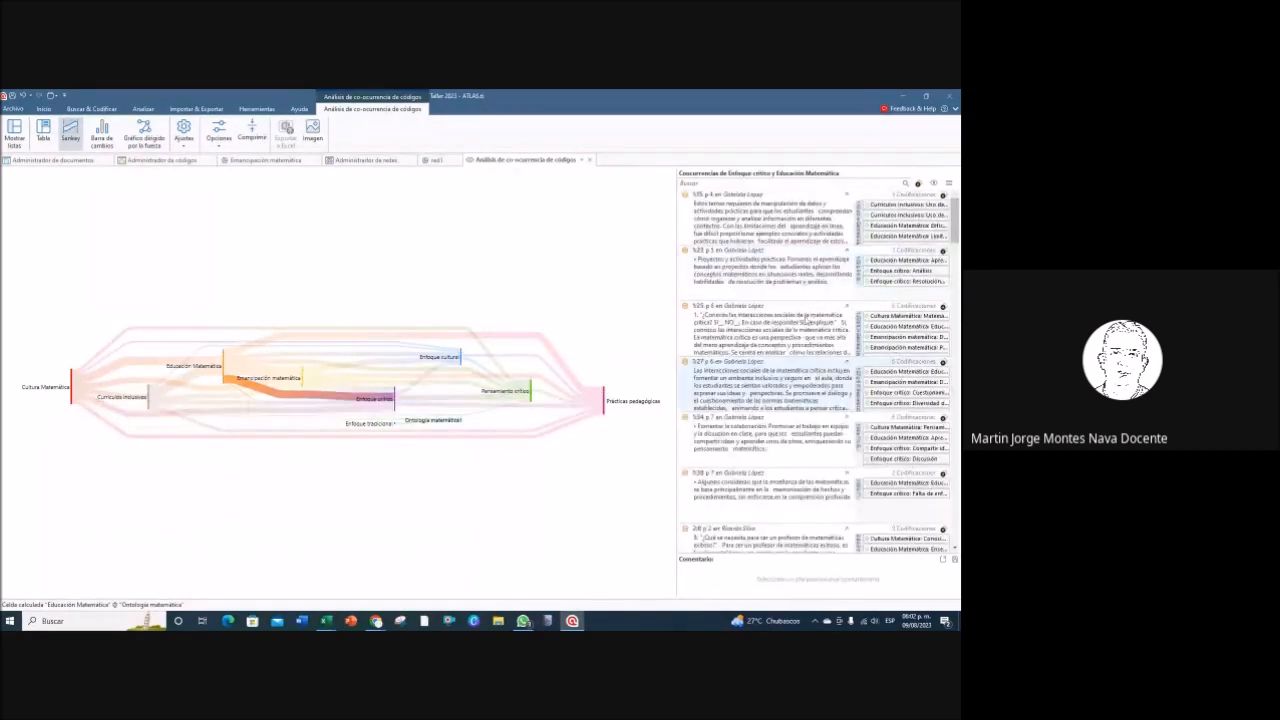
scroll(818, 308, "down", 3)
scroll(818, 308, "down", 3)
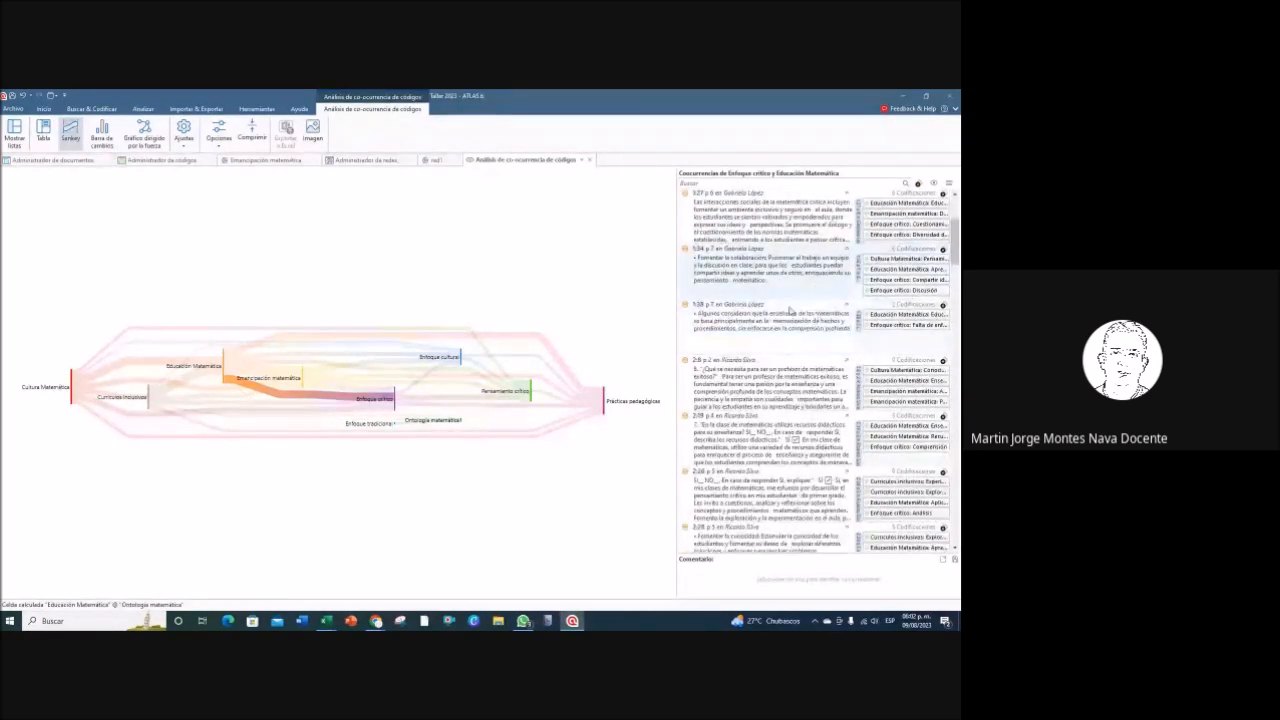
Step: Examine the flows of the Educación Matemática node in the Sankey diagram and browse its linked quotations
mouse_move(226, 382)
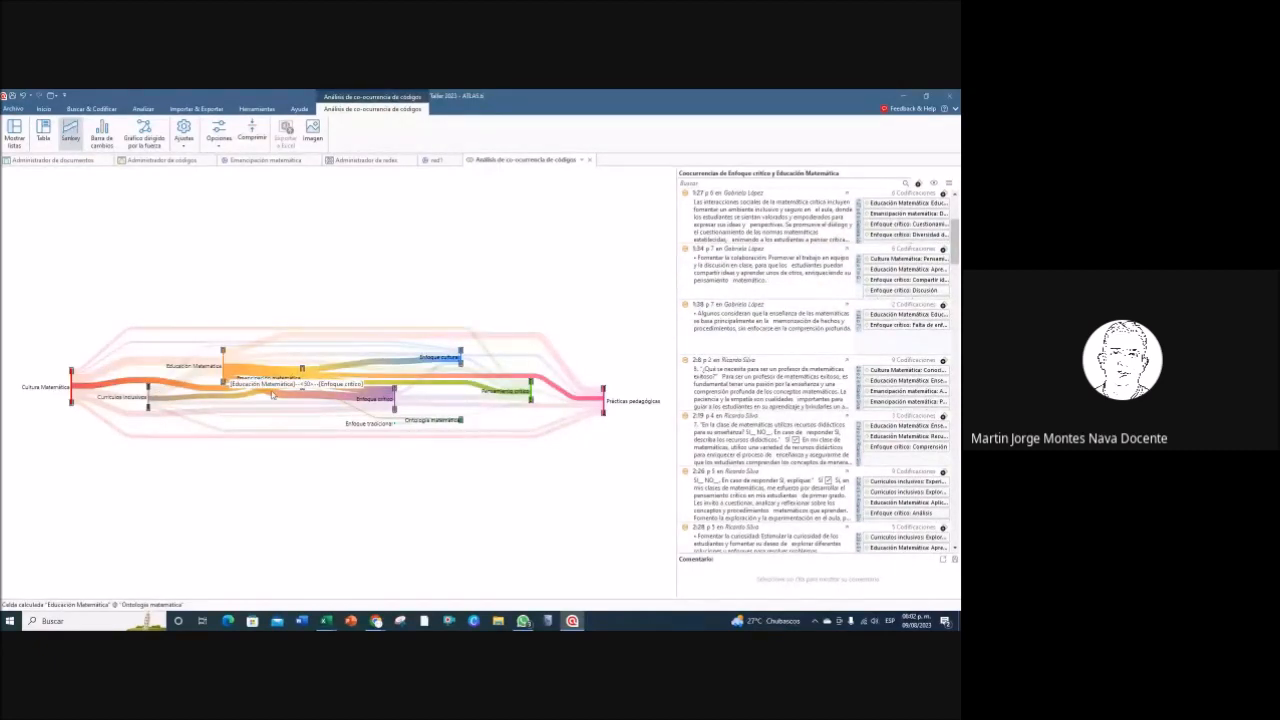
mouse_move(388, 400)
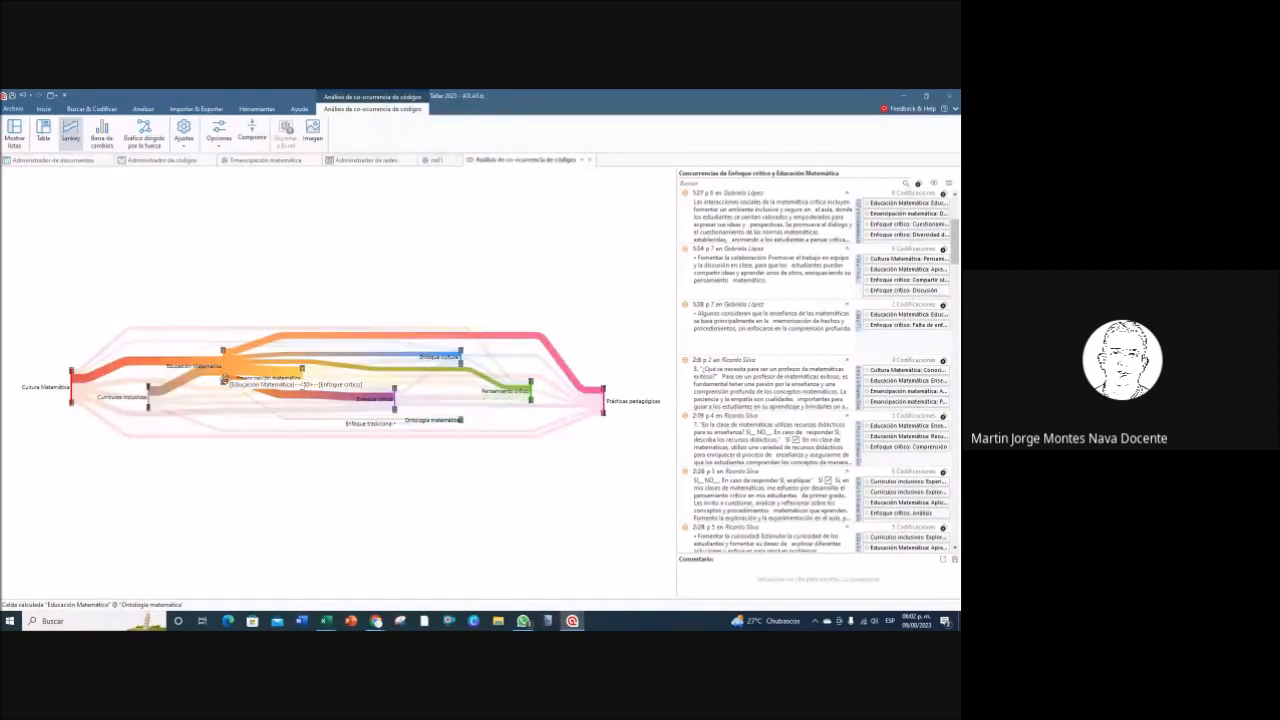
left_click(224, 380)
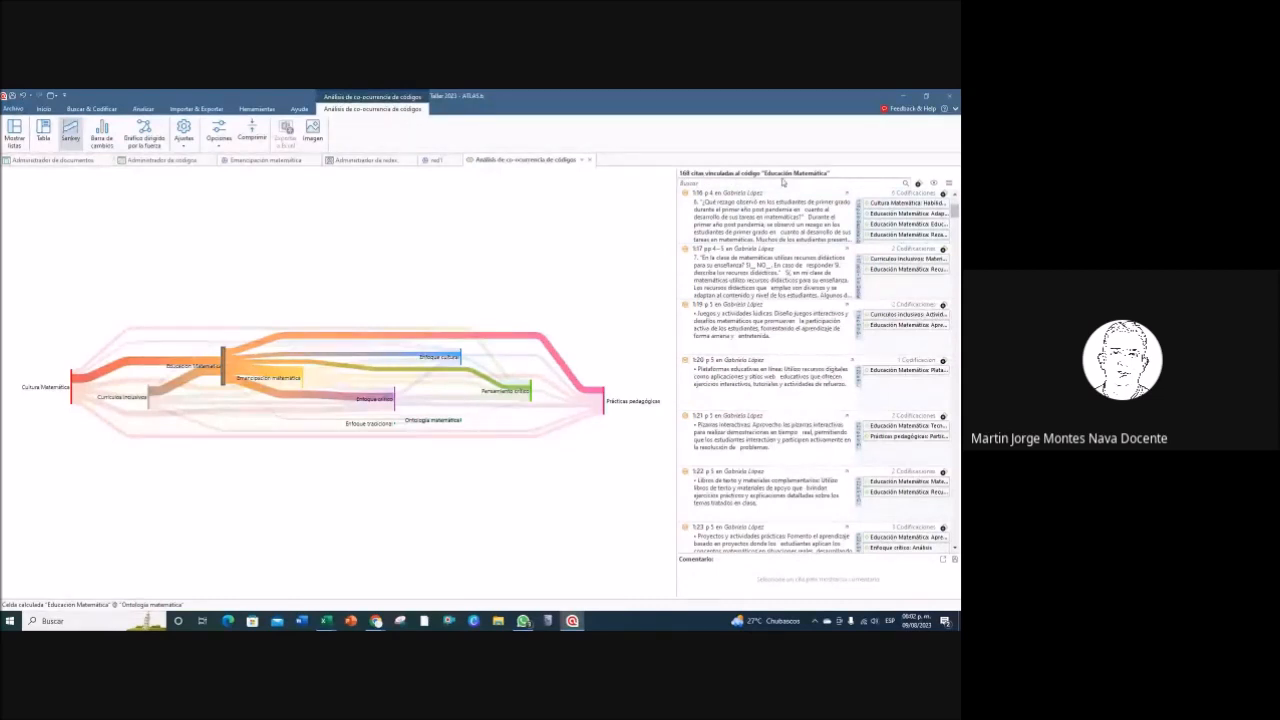
scroll(777, 275, "down", 1)
scroll(775, 285, "up", 3)
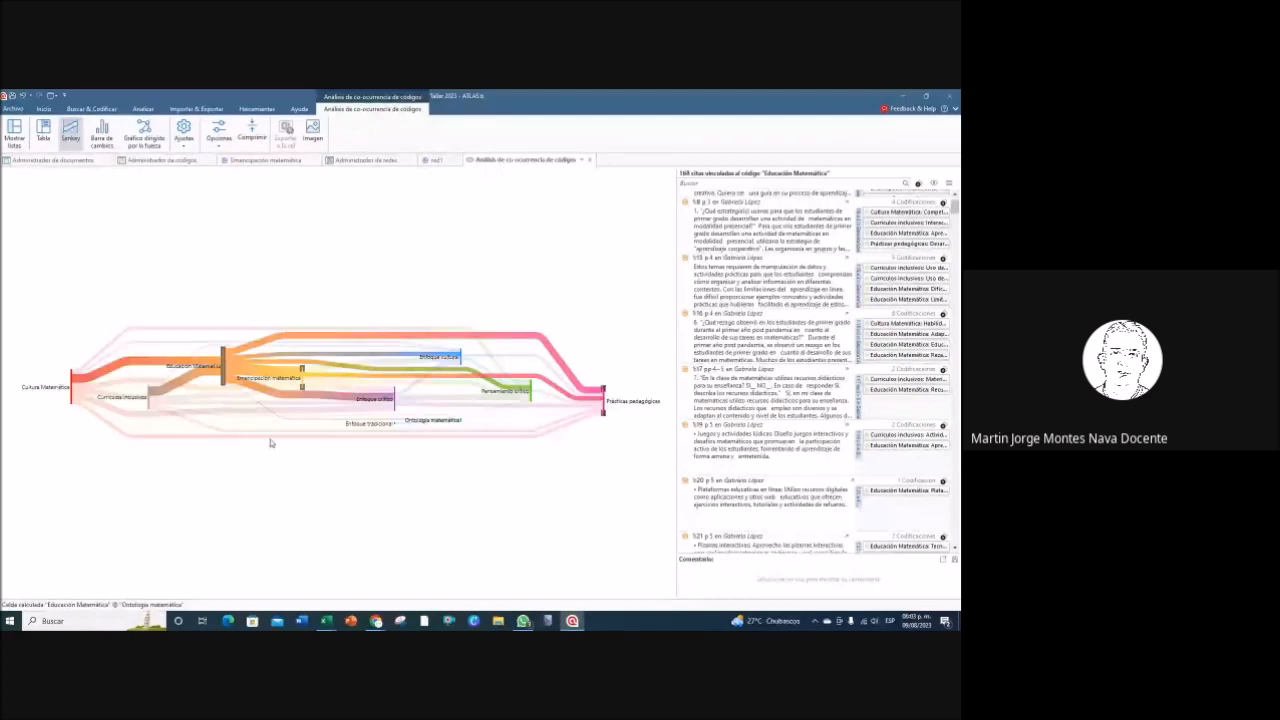
Step: List the quotations of the Currículos inclusivos node and those of the flow between Enfoque crítico and Educación Matemática
left_click(234, 400)
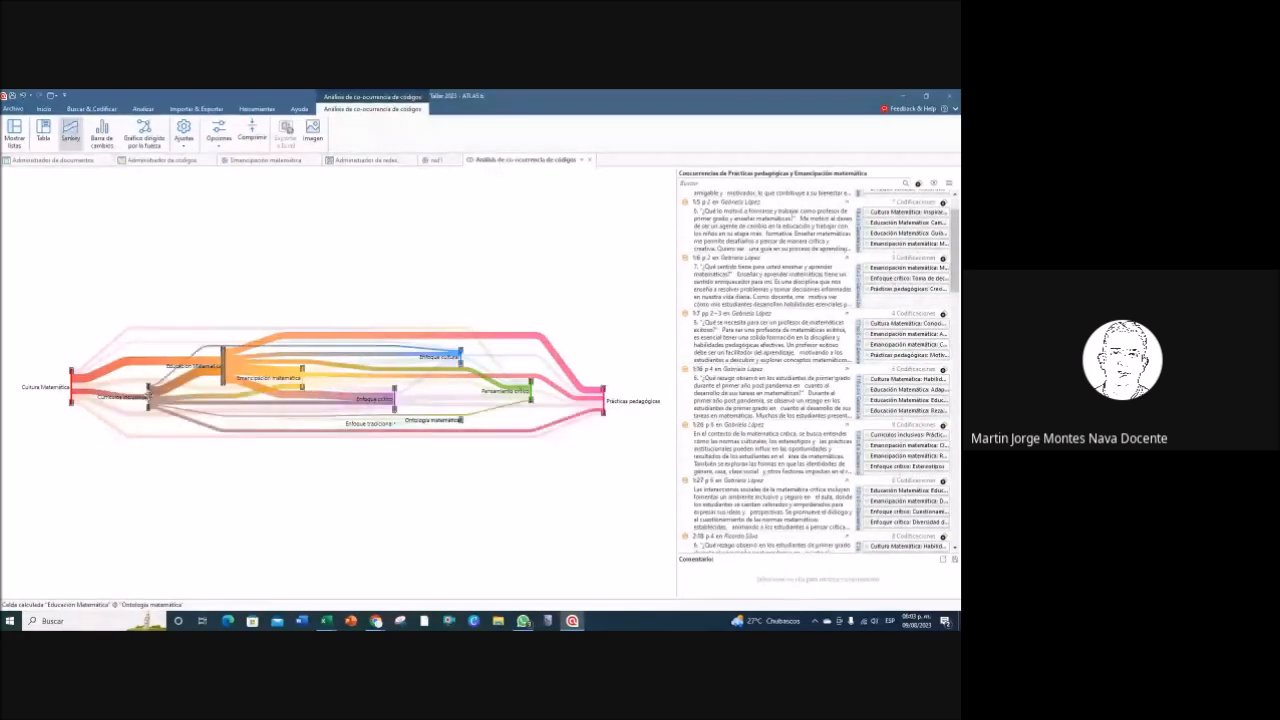
left_click(148, 395)
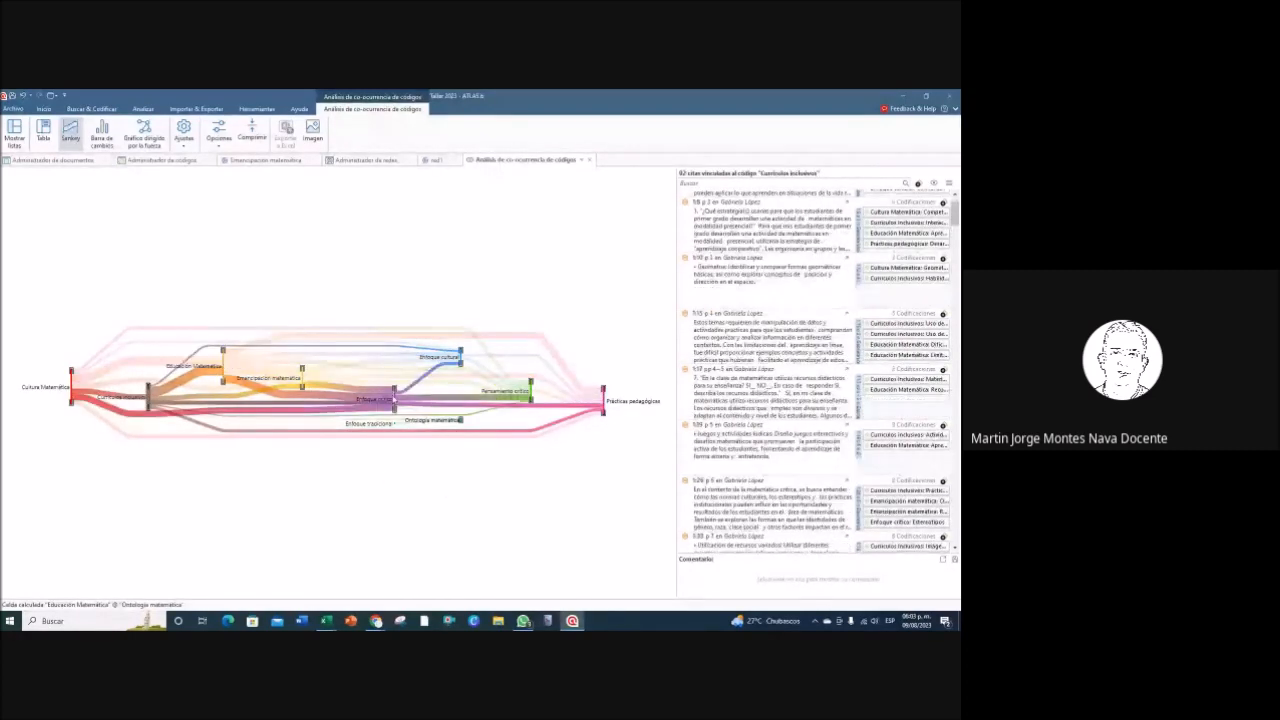
left_click(393, 400)
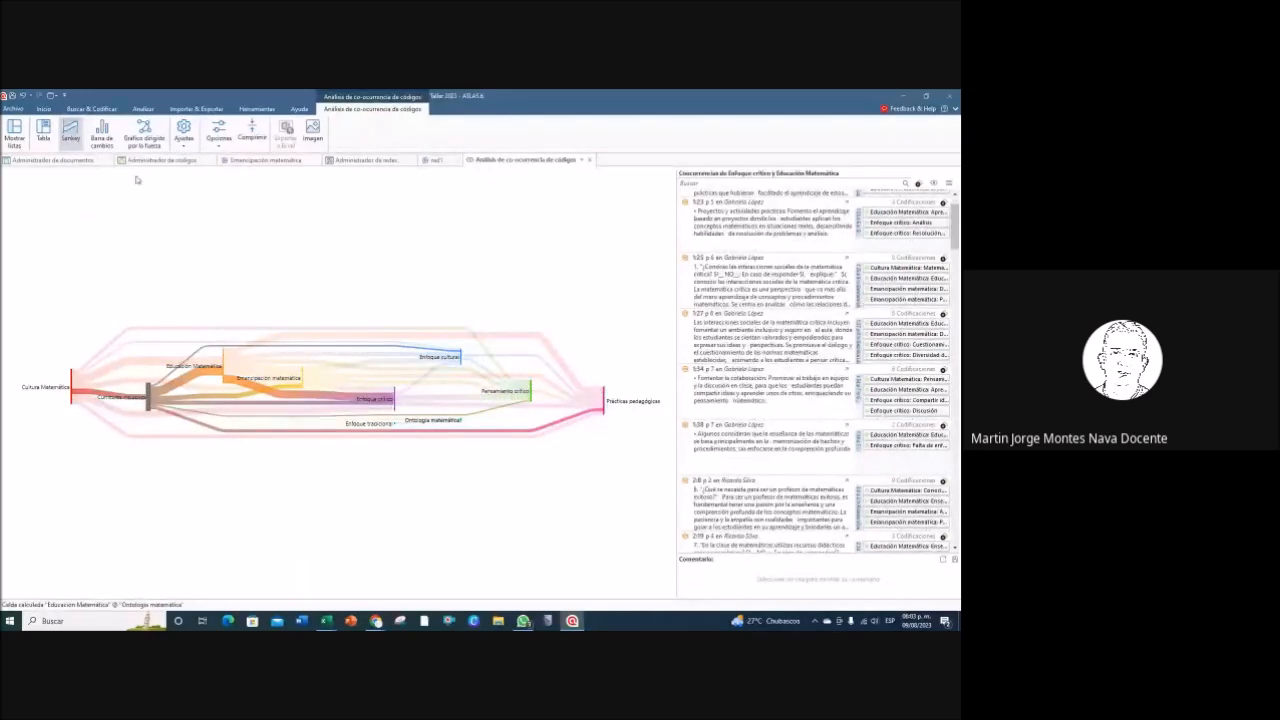
Step: Show the co-occurrences as a bar chart and list the quotations behind the Educación Matemática and Emancipación matemática bar
left_click(103, 137)
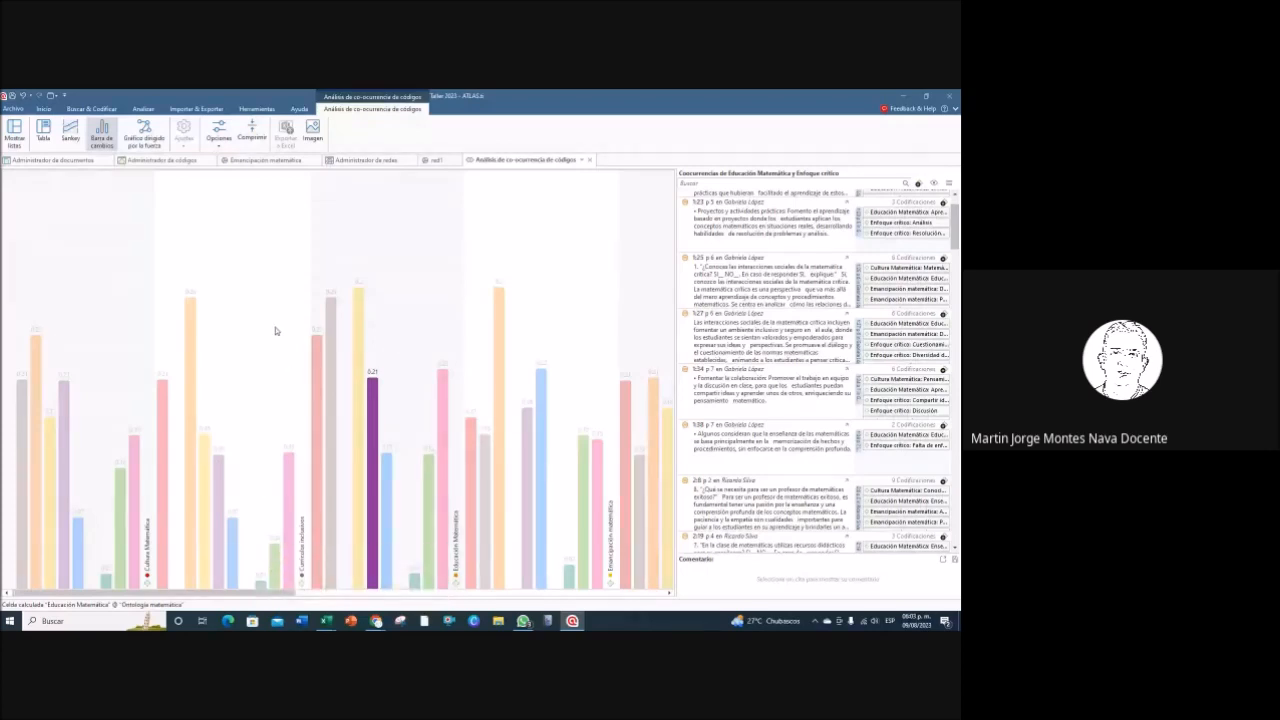
left_click(357, 300)
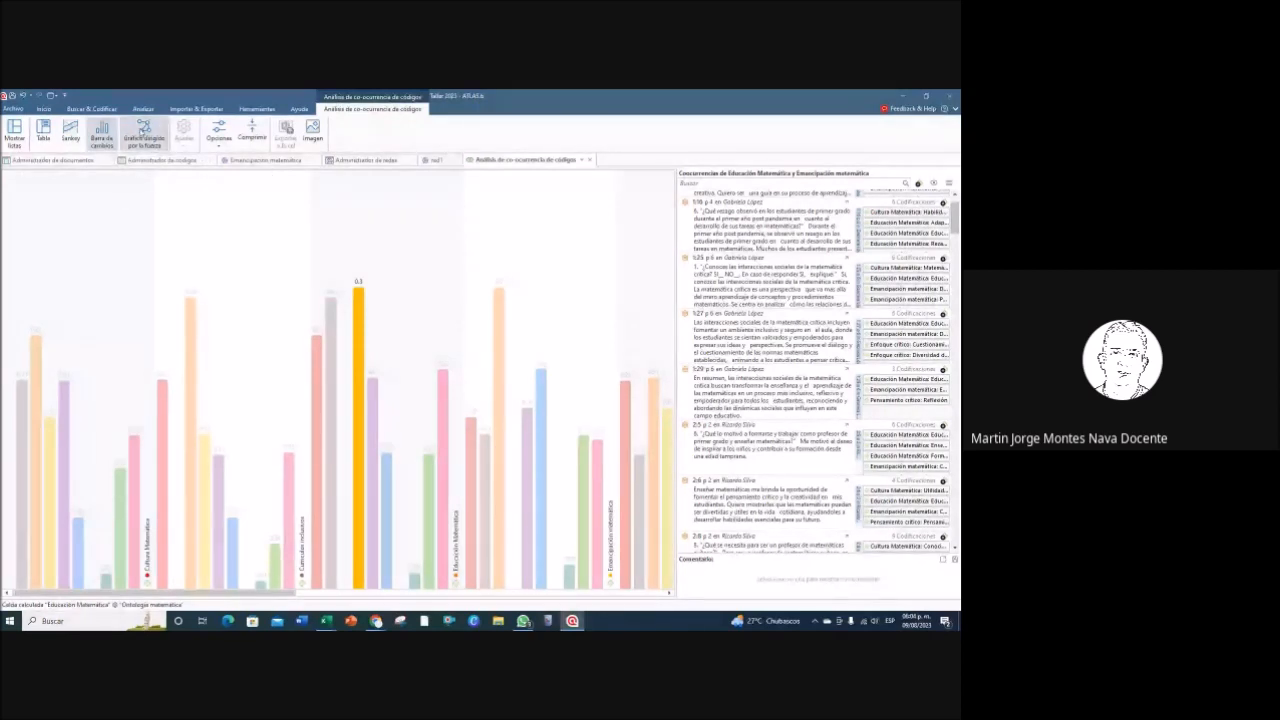
Step: Show the co-occurrences as a force-directed graph and reposition the Emancipación matemática node to rearrange the network
left_click(144, 132)
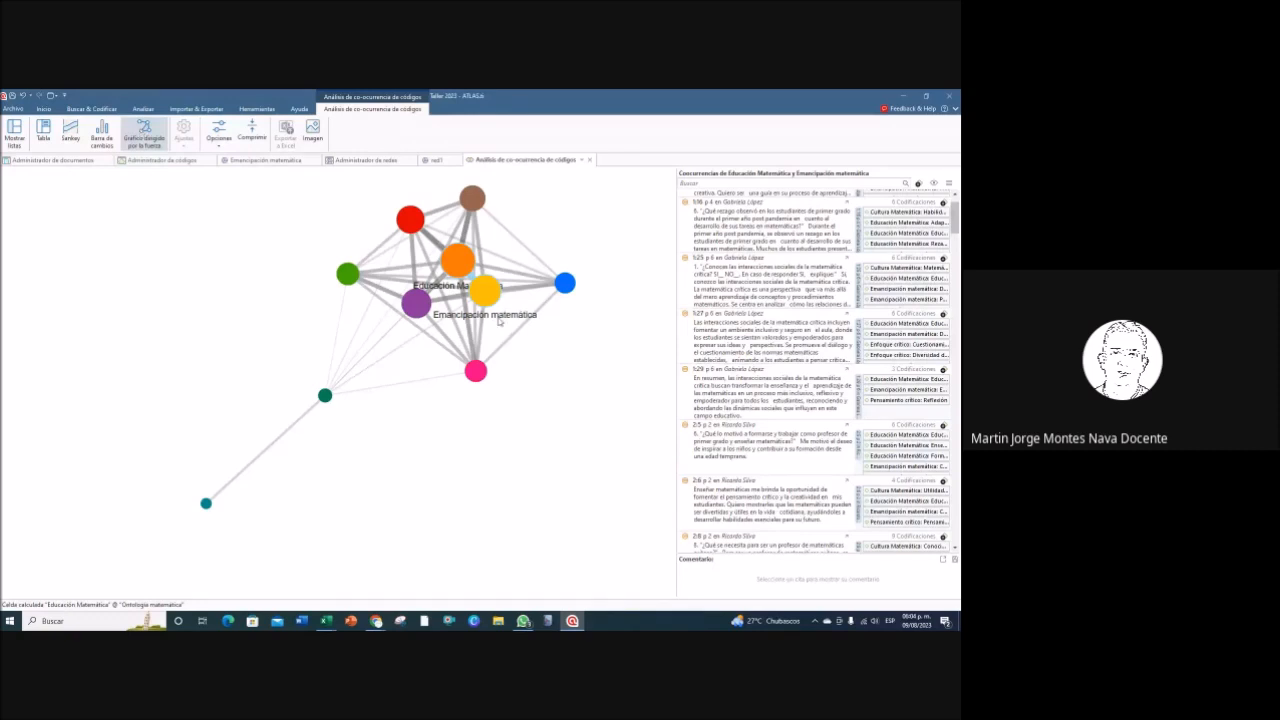
left_click_drag(482, 296, 295, 396)
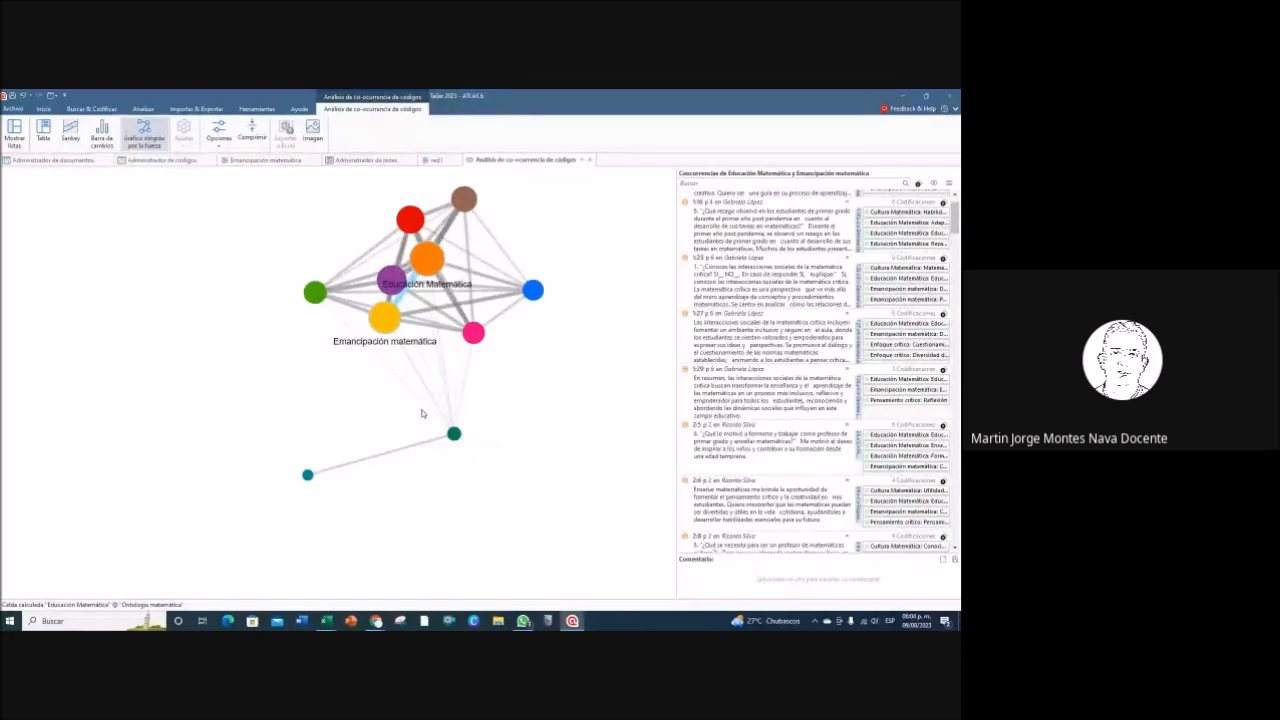
Step: Enable the option Agrupar las citas for the co-occurrence analysis in place of the Y operator
left_click(224, 148)
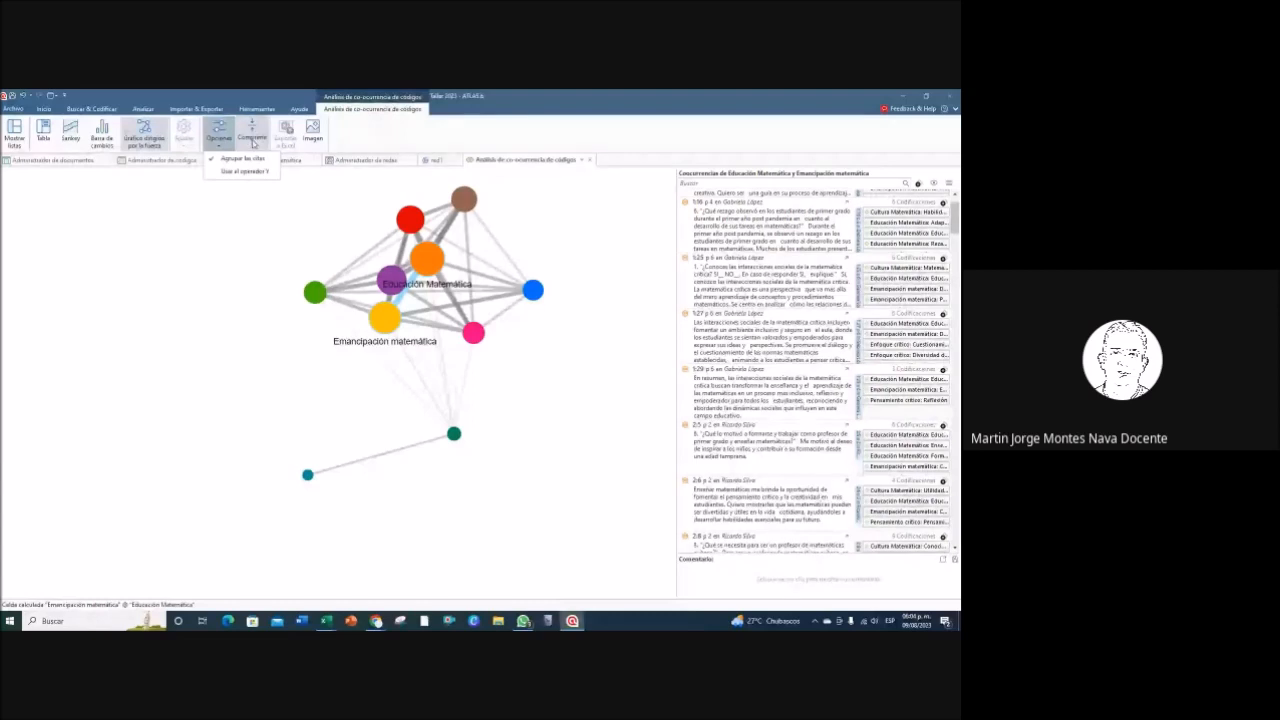
left_click(250, 161)
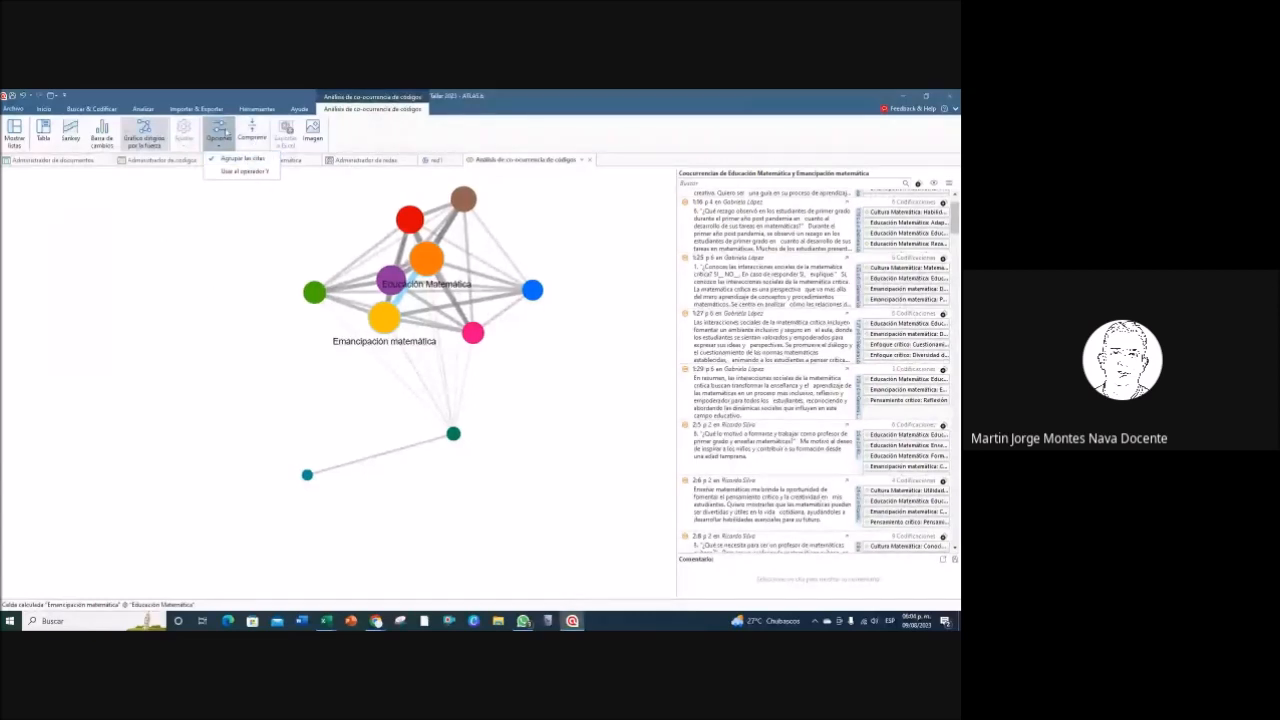
left_click(252, 135)
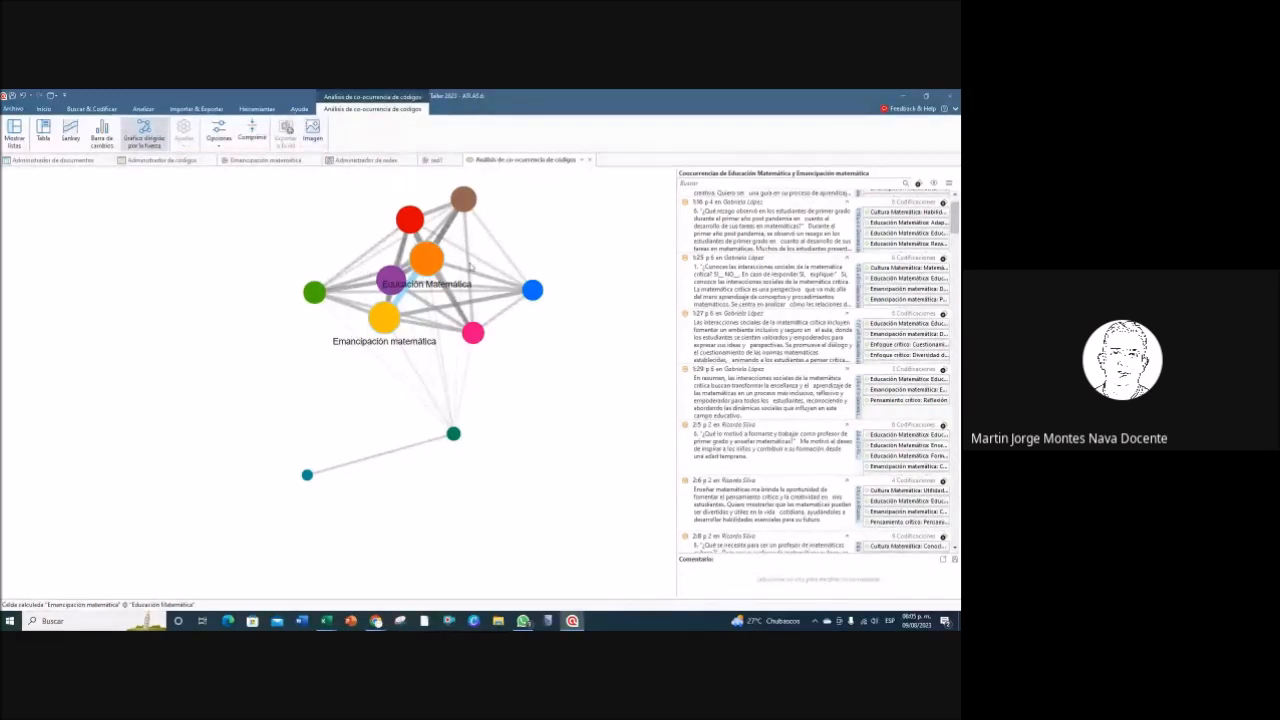
Step: Save the force-directed graph as a PNG image in the Documentos folder under the suggested file name
left_click(313, 137)
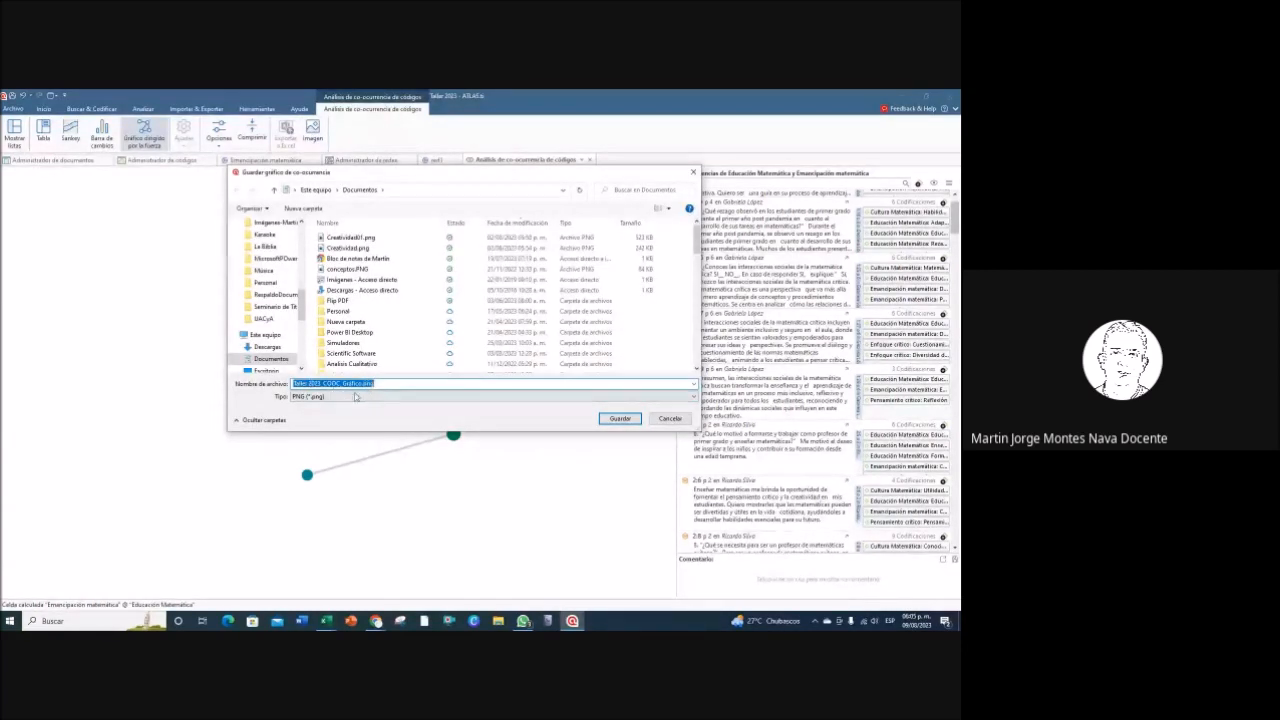
left_click(621, 419)
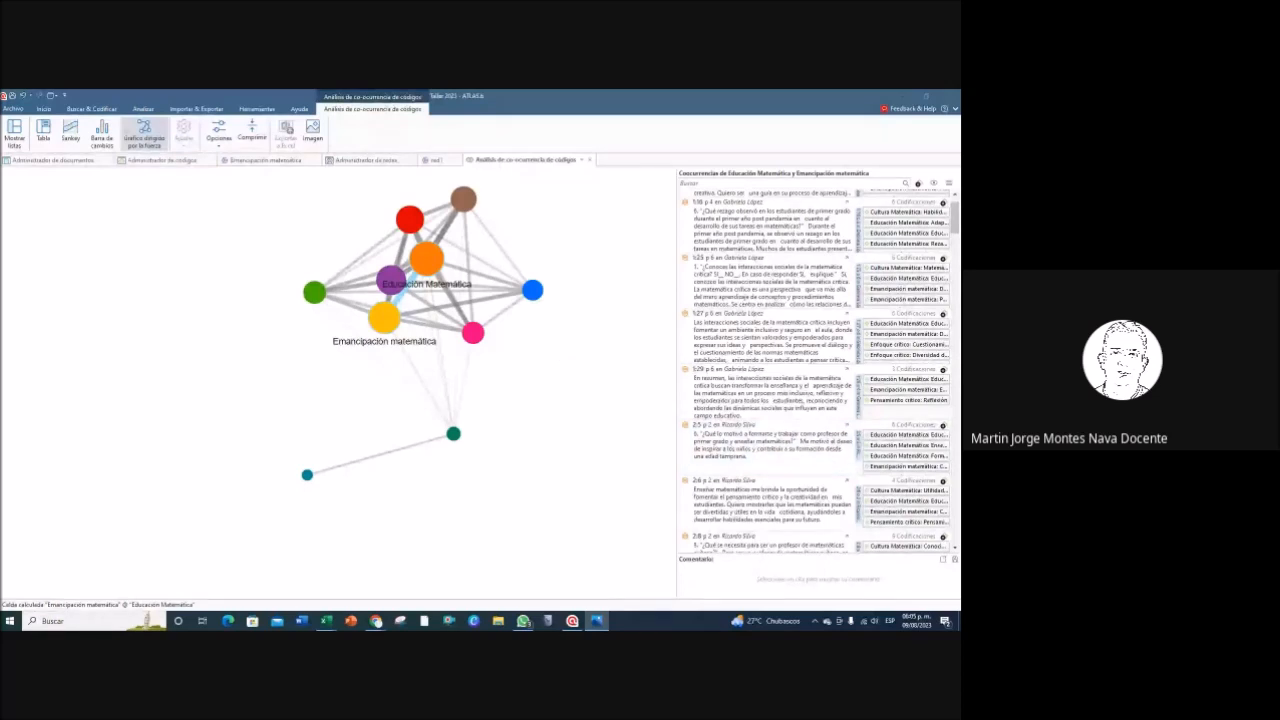
left_click(890, 532)
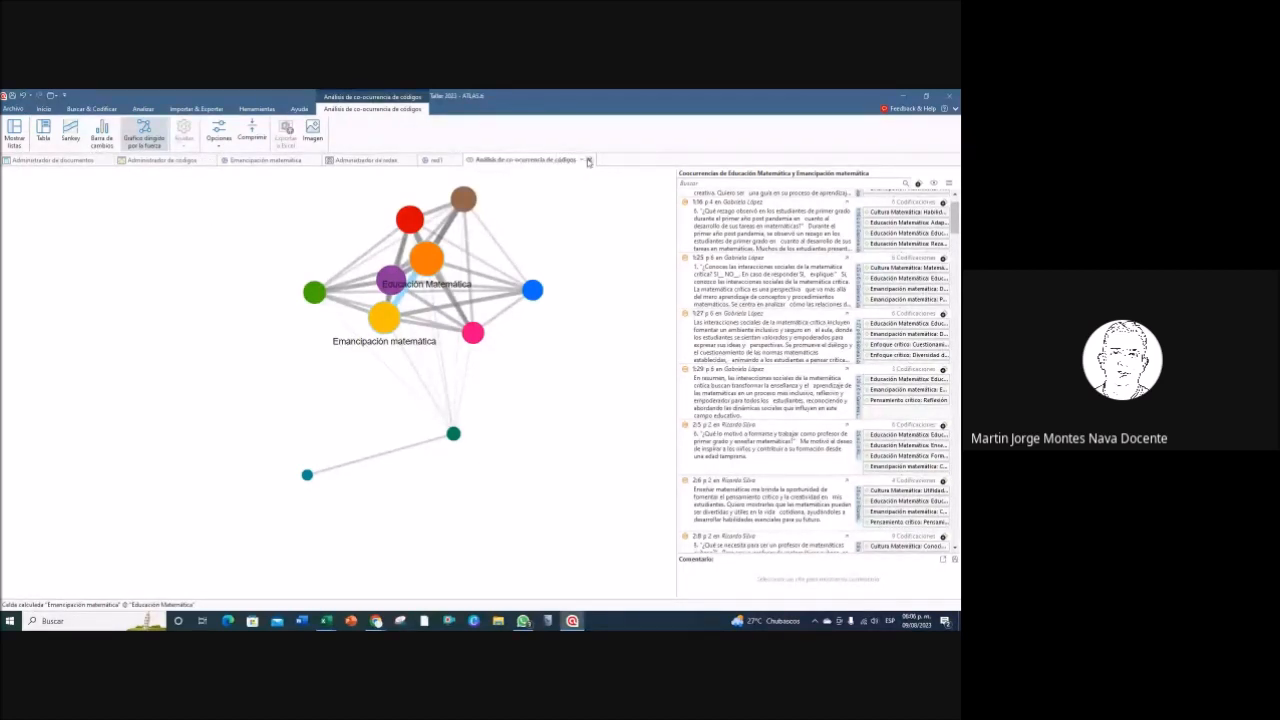
Step: Close the code co-occurrence analysis and start a code-document analysis
left_click(589, 161)
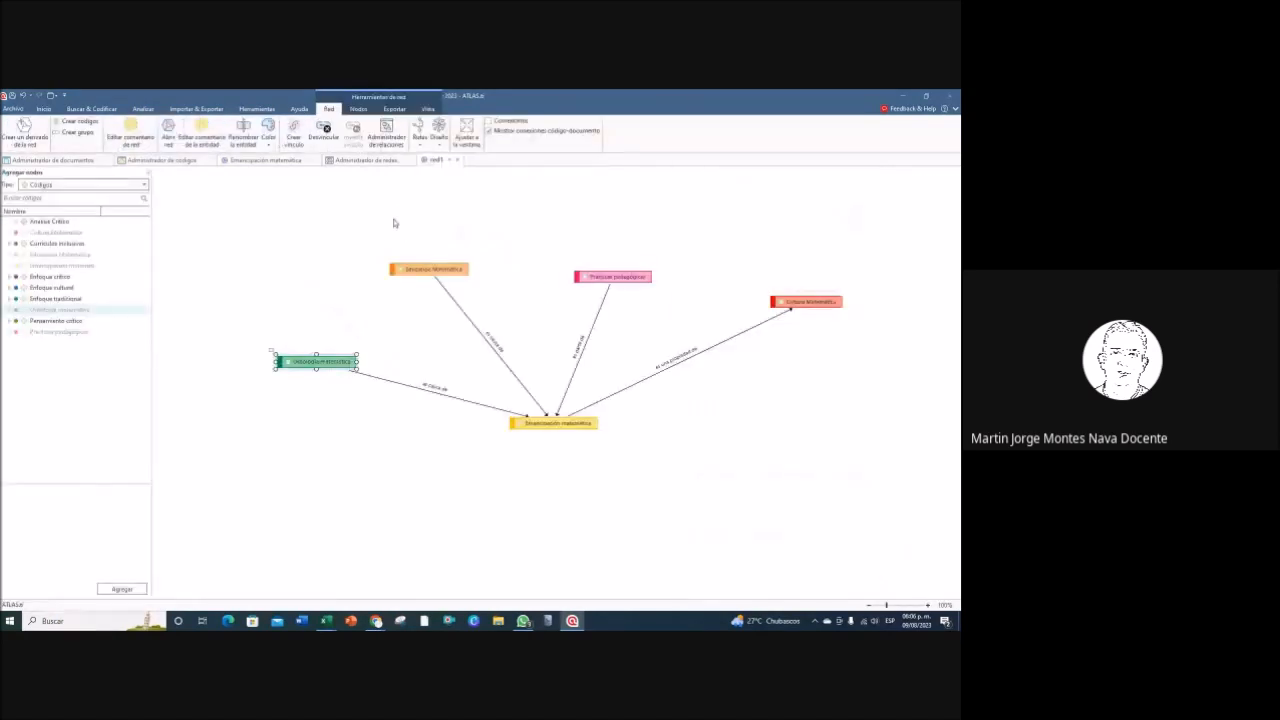
left_click(143, 109)
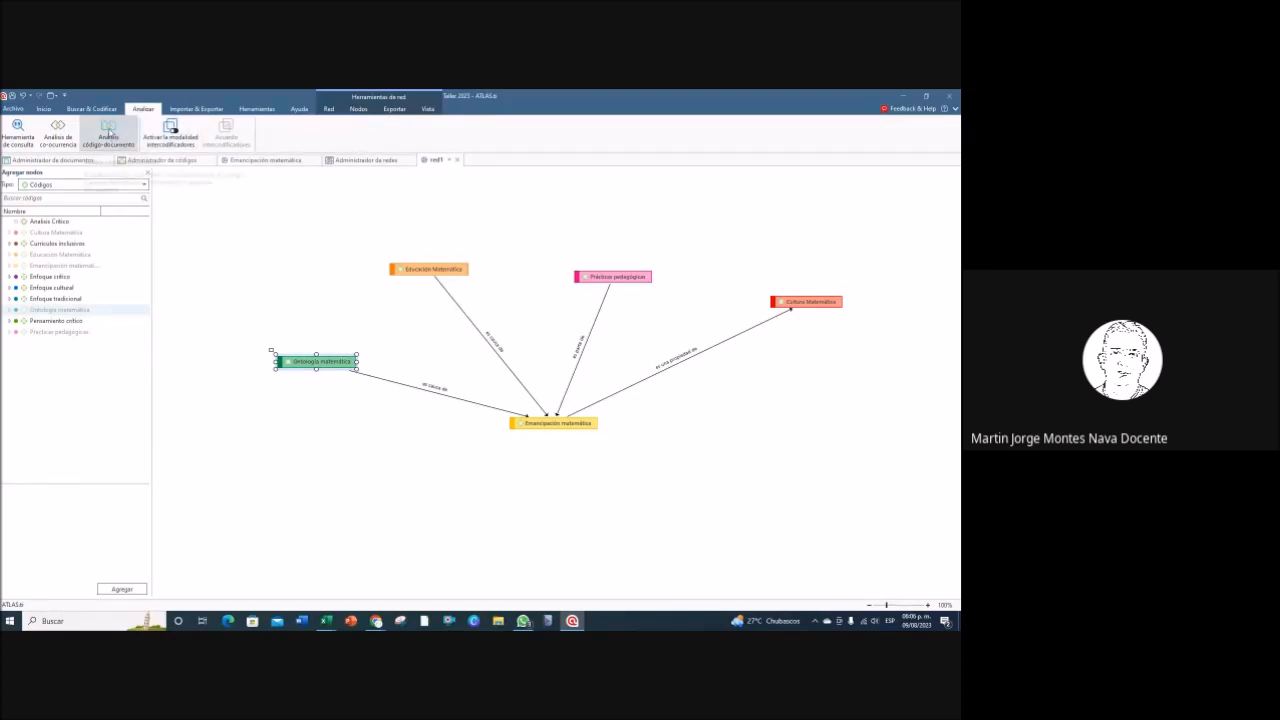
left_click(107, 129)
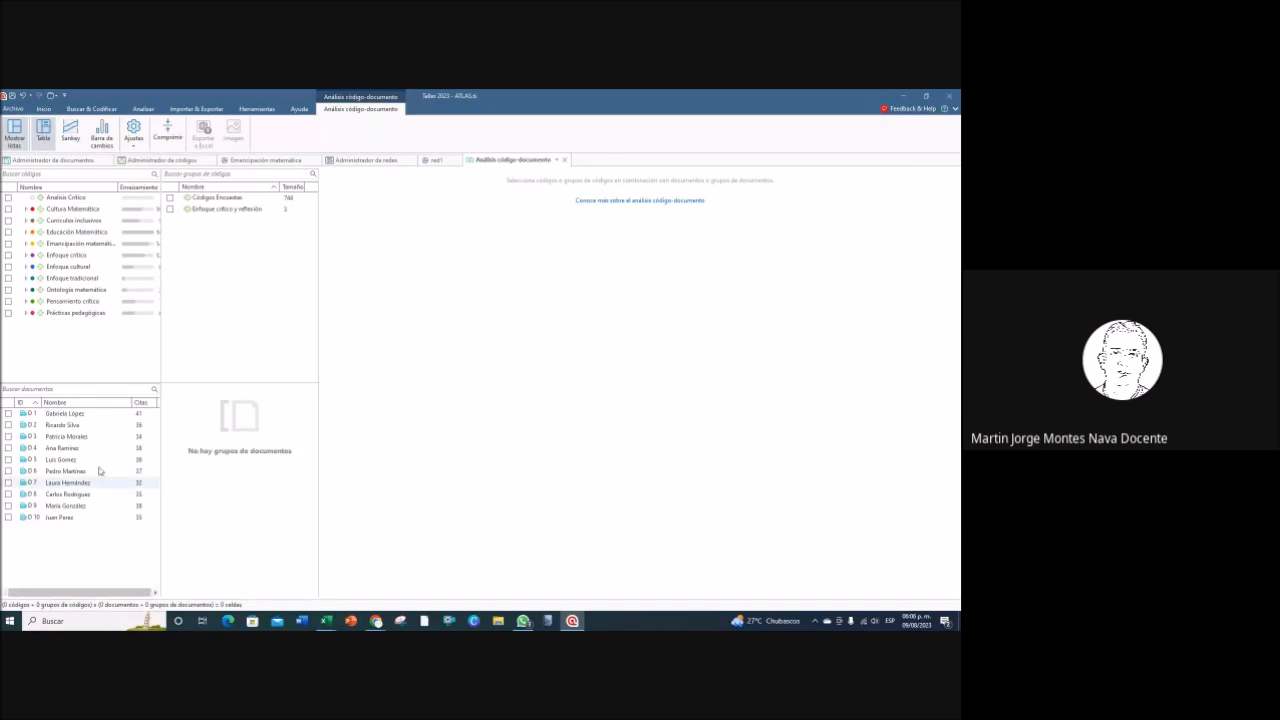
Step: Include documents D 1 to D 4 in the code-document analysis
left_click(8, 414)
left_click(8, 425)
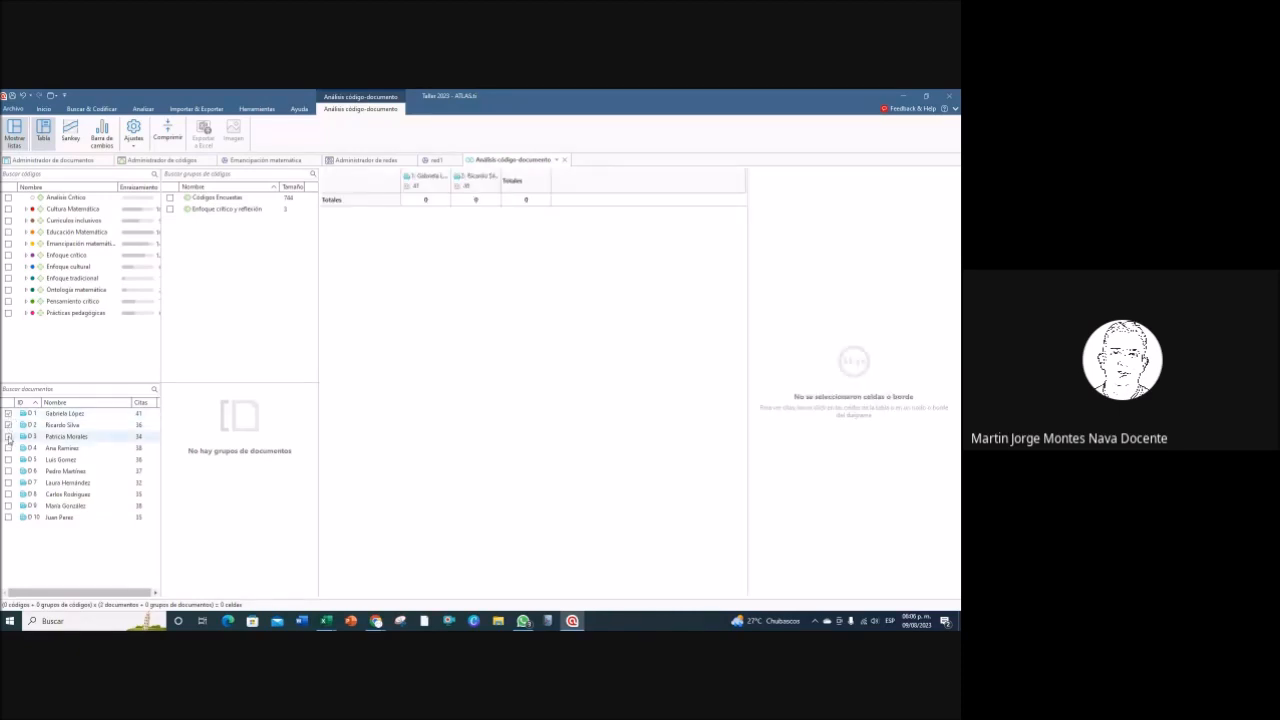
left_click(8, 437)
left_click(8, 448)
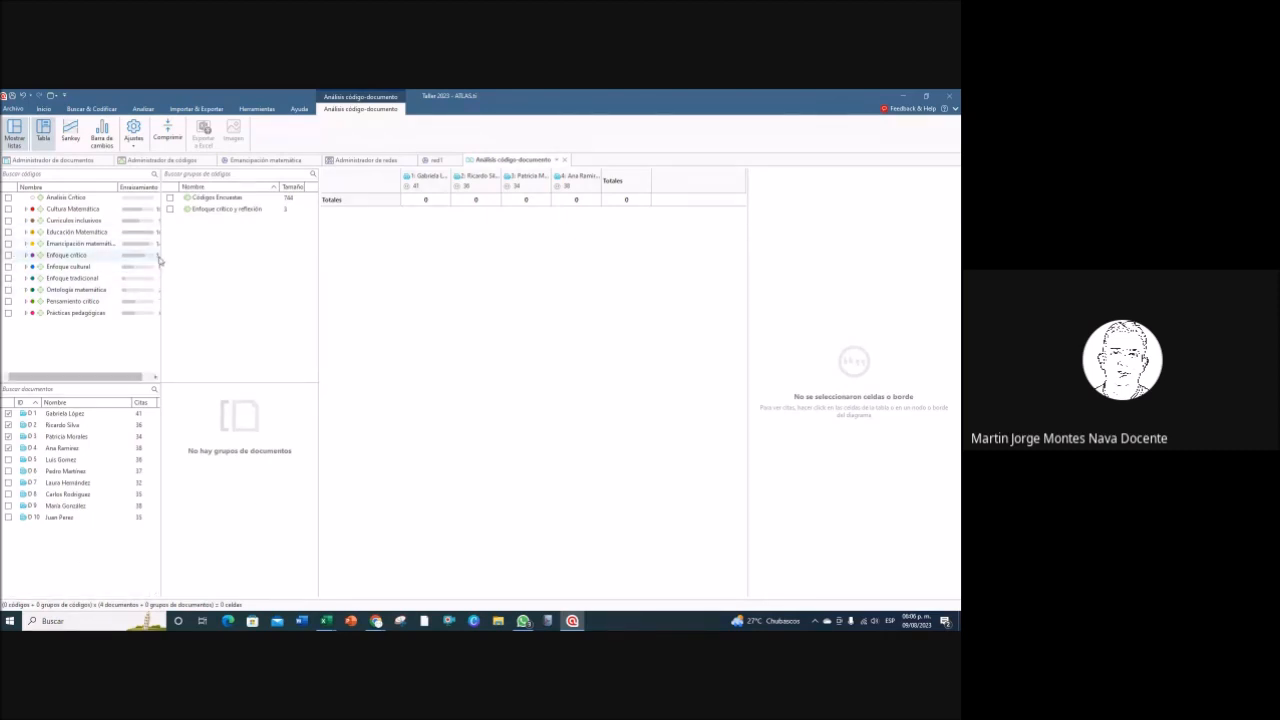
Step: Widen the code list and include the codes Educación Matemática, Emancipación matemática and Enfoque crítico in the code-document table
left_click_drag(160, 256, 212, 256)
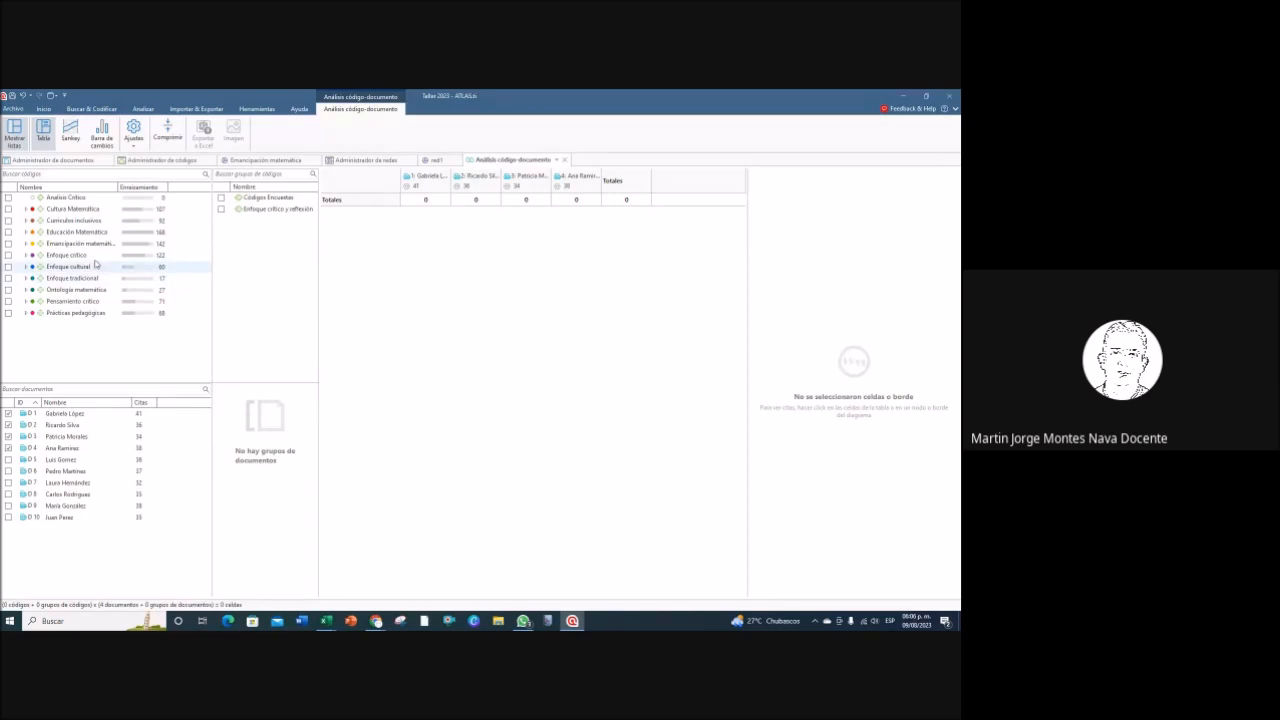
left_click(9, 232)
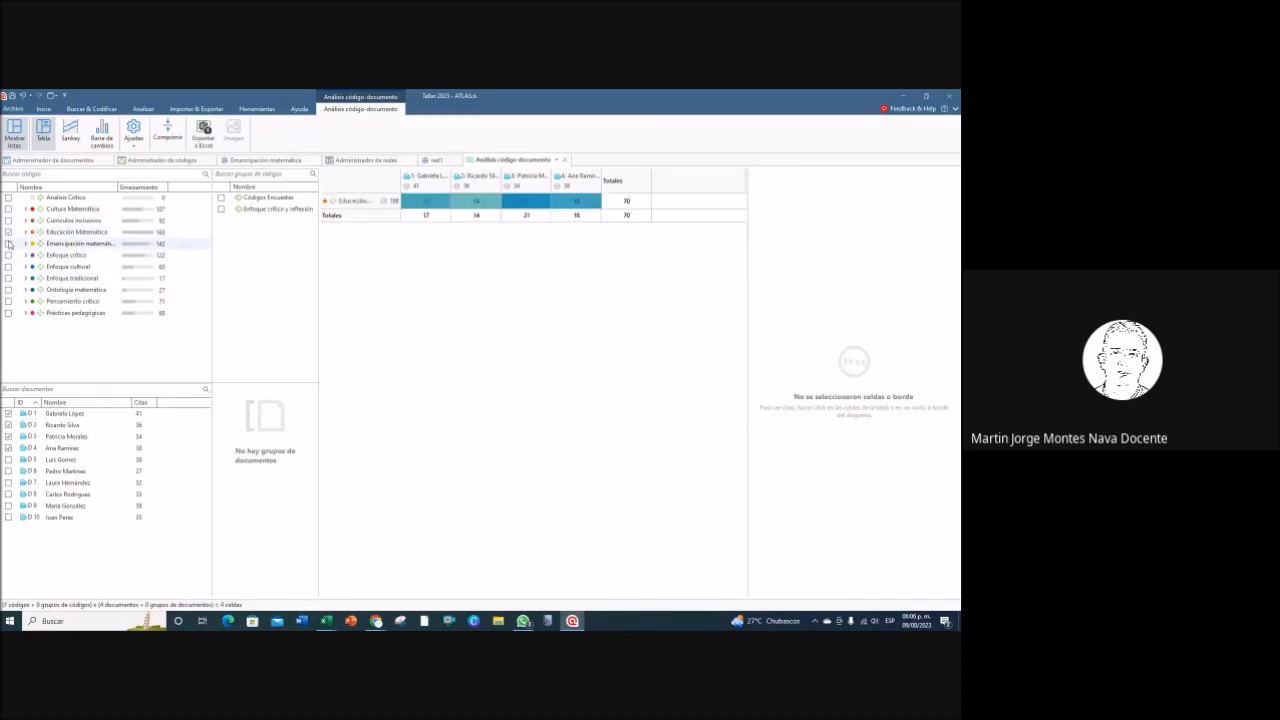
left_click(9, 244)
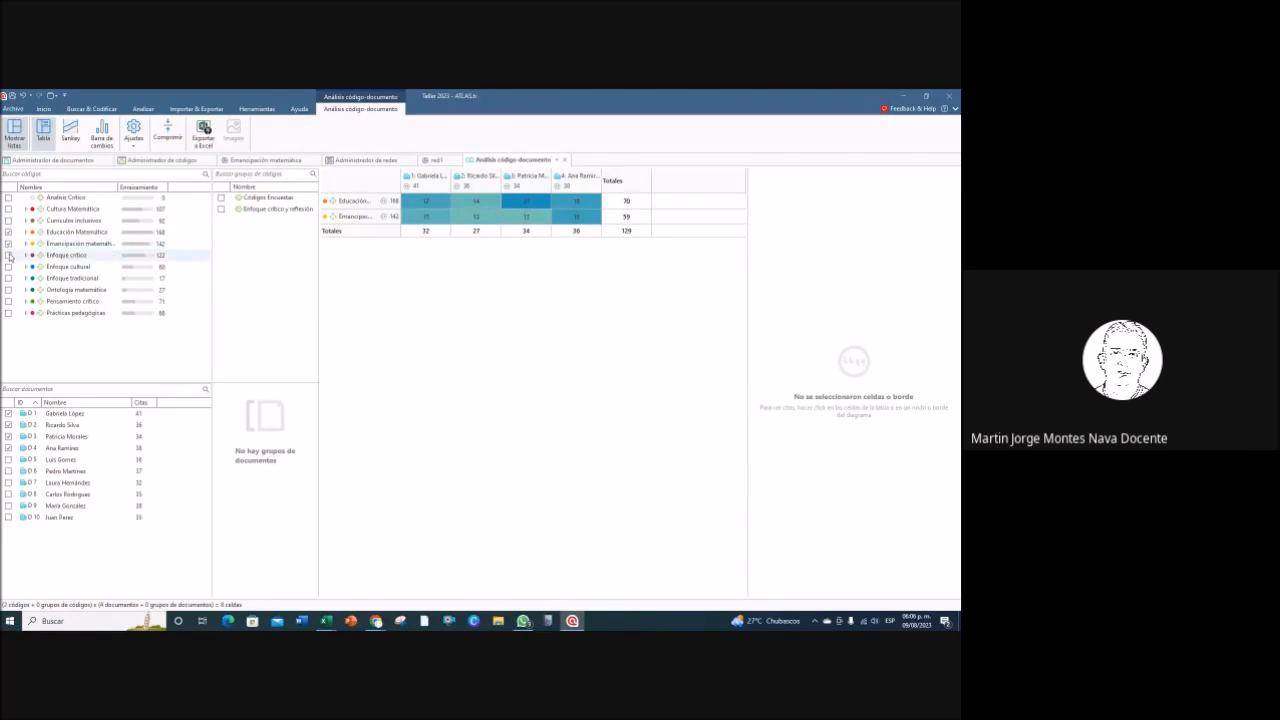
left_click(9, 255)
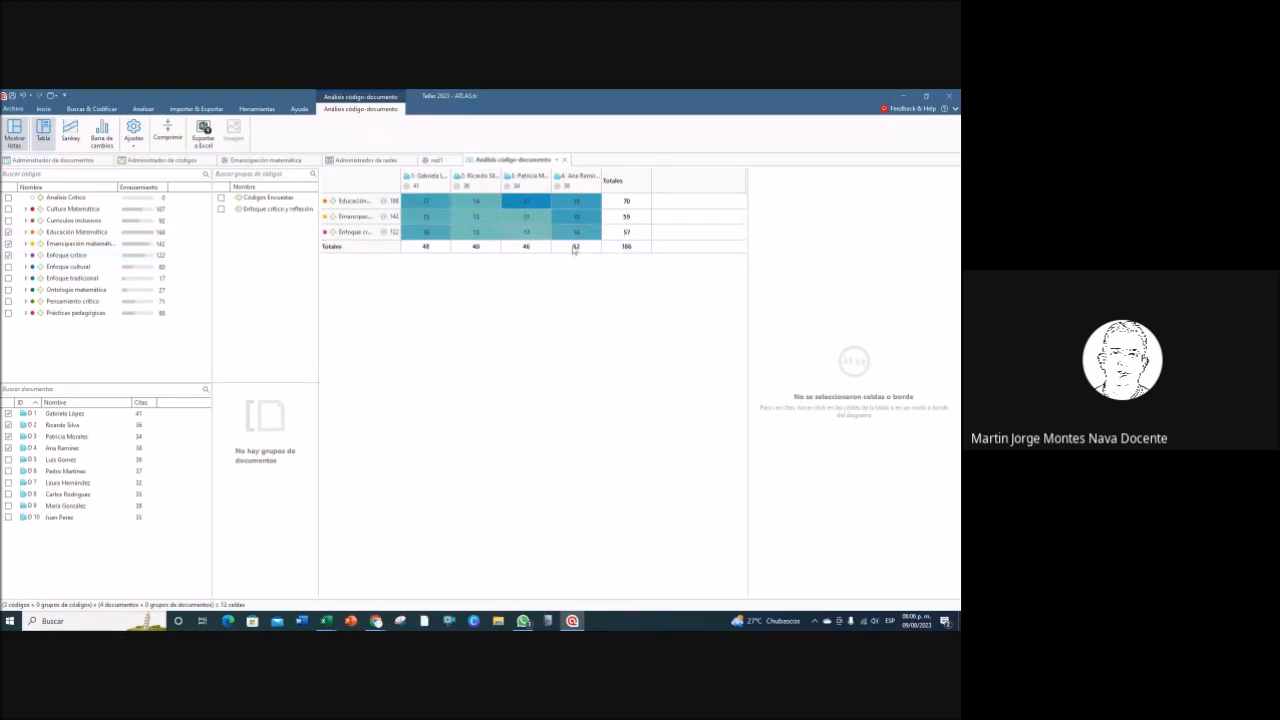
Step: Export the code-document table to Excel in the Documentos folder under the suggested file name Taller 2023_CD.xlsx
mouse_move(533, 242)
mouse_move(423, 254)
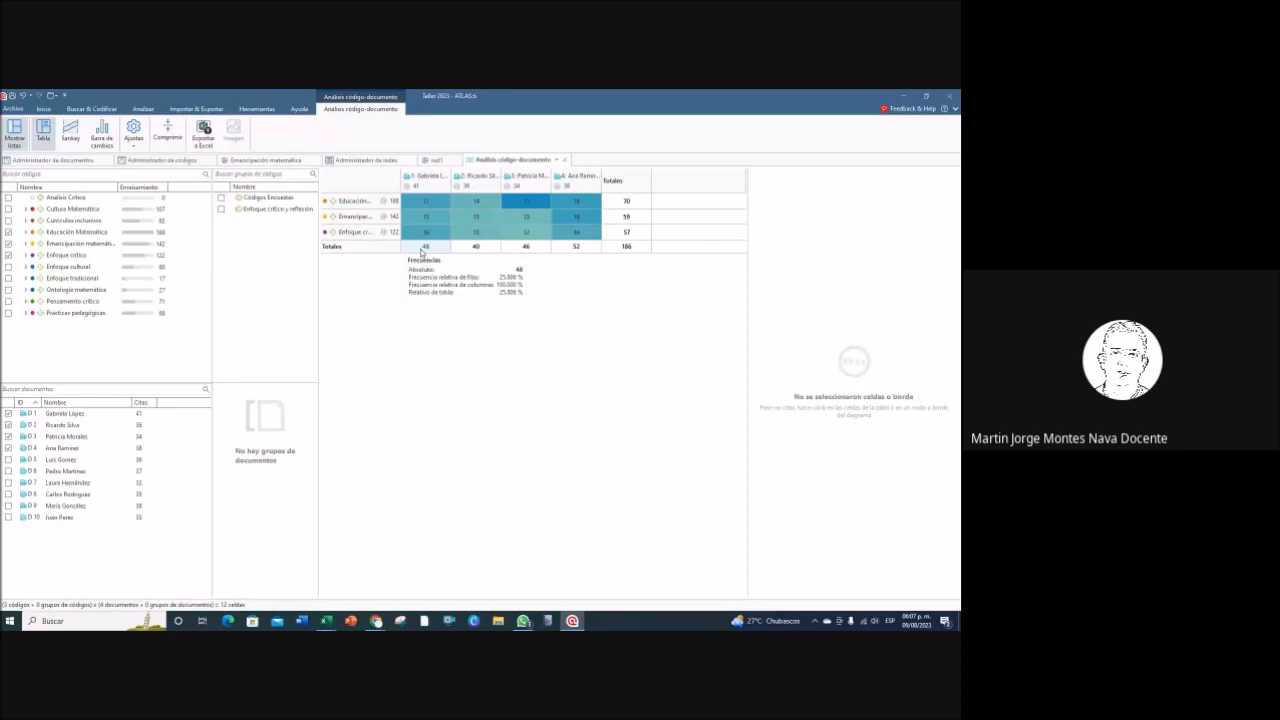
mouse_move(480, 250)
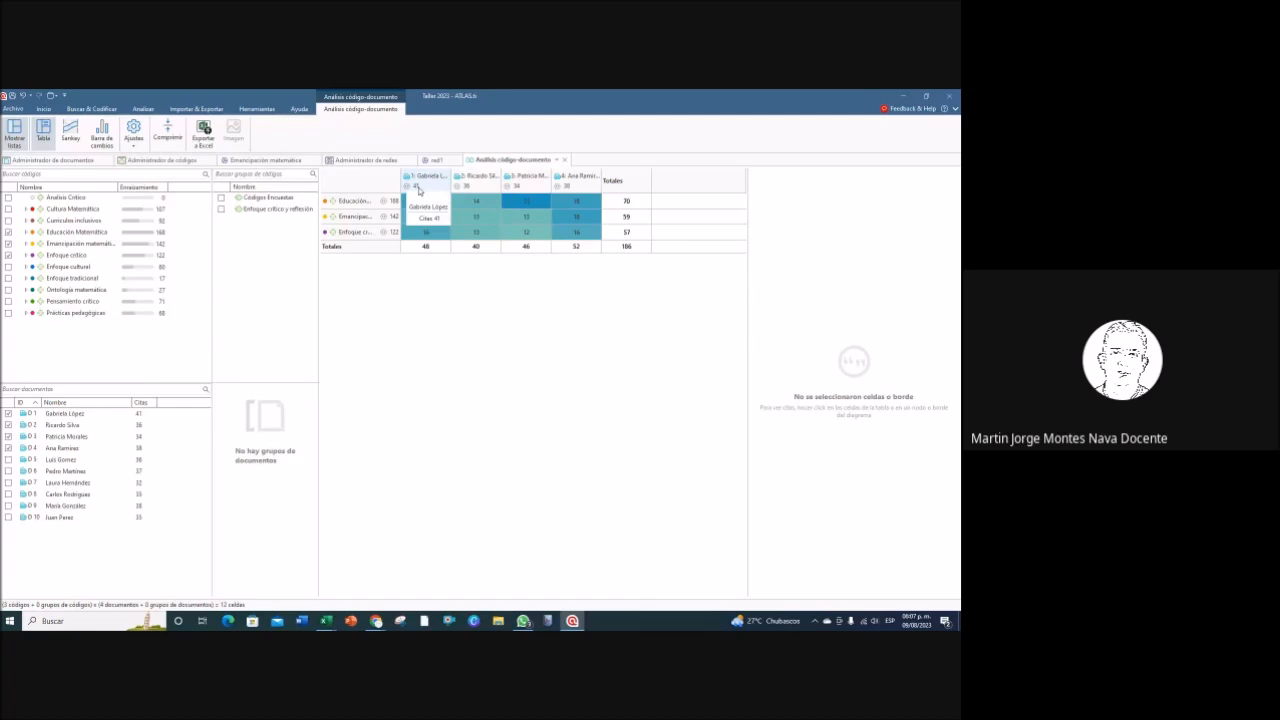
mouse_move(427, 206)
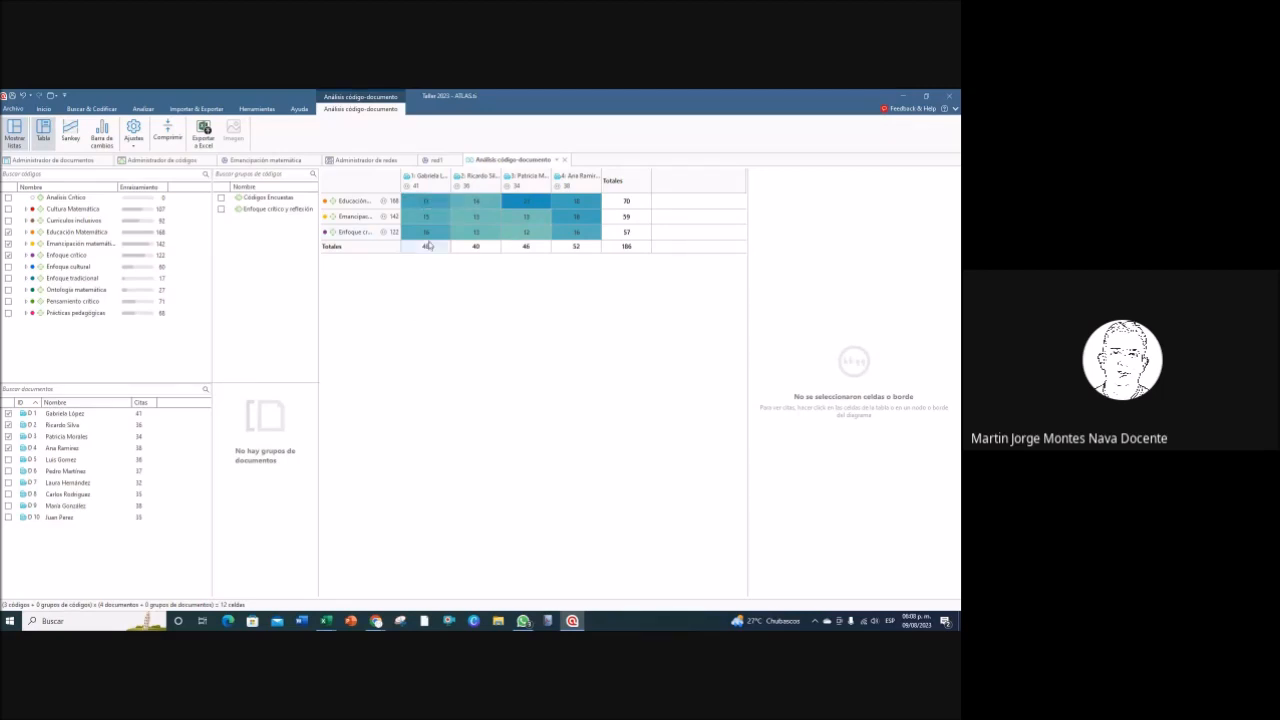
left_click(203, 138)
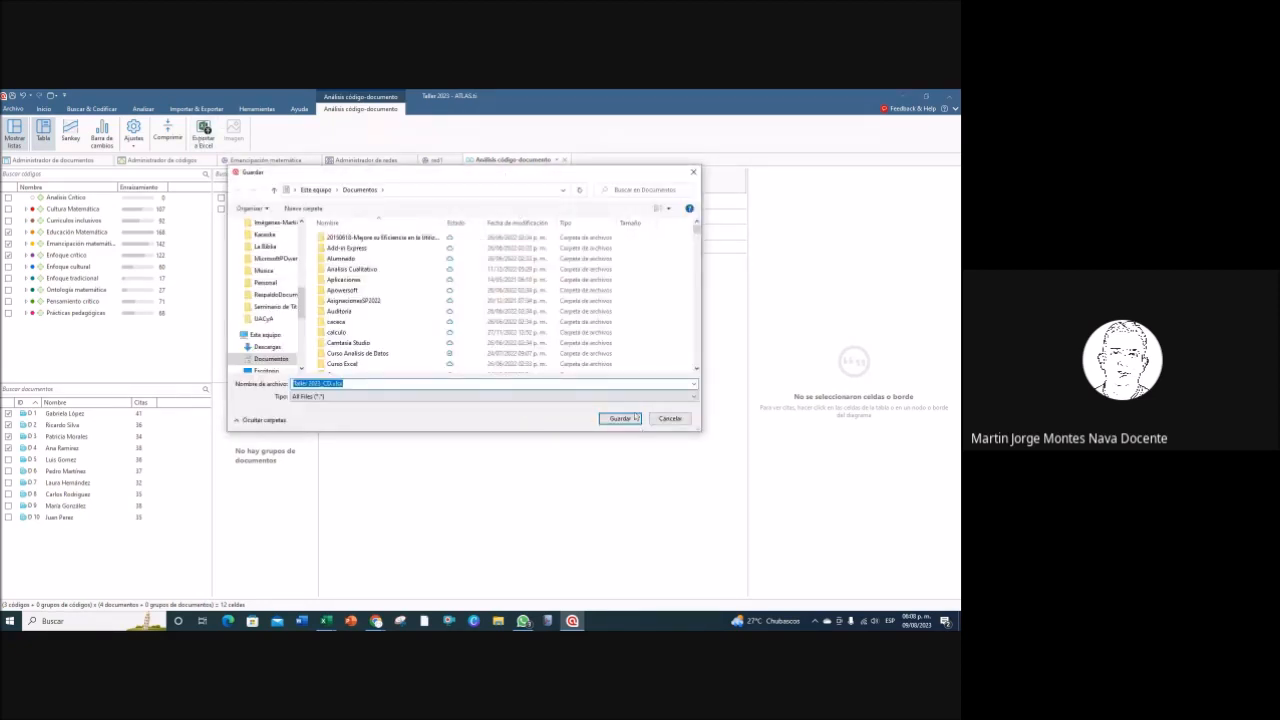
left_click(620, 419)
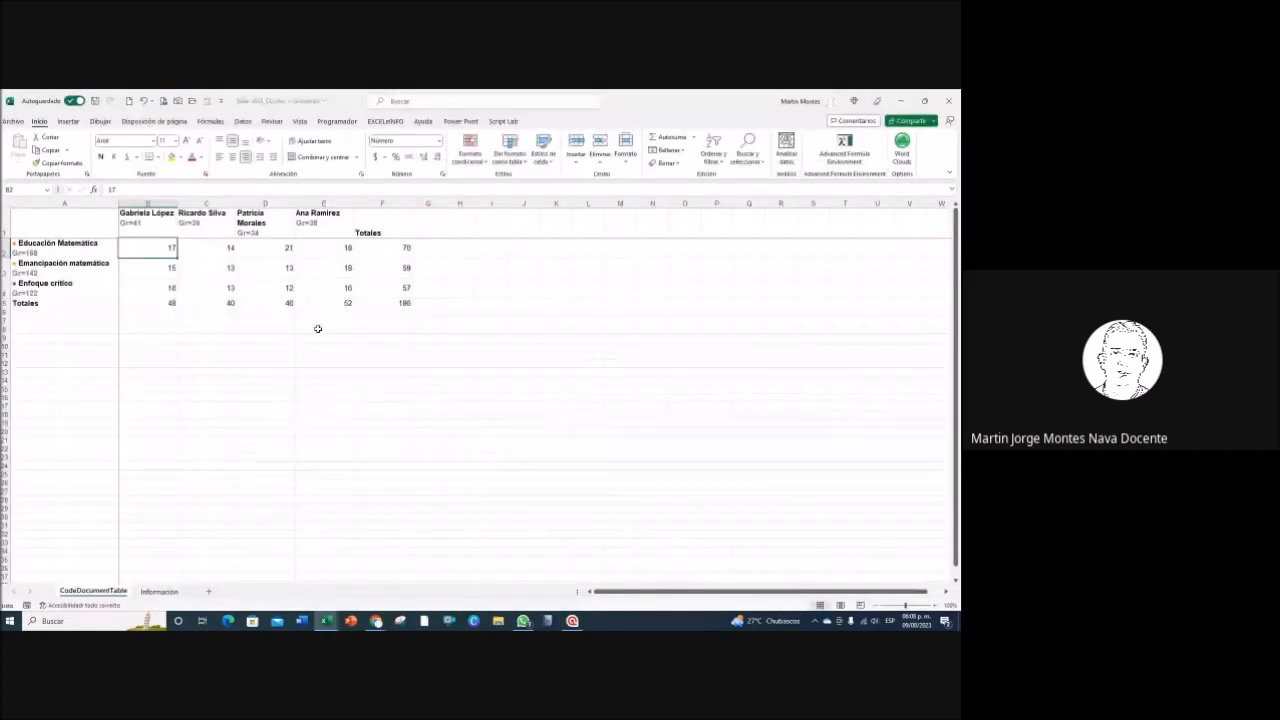
Step: Try the green-yellow-red color scale on the whole Totales row B5:F5, including the grand total, and undo it
left_click(146, 302)
left_click_drag(146, 302, 399, 292)
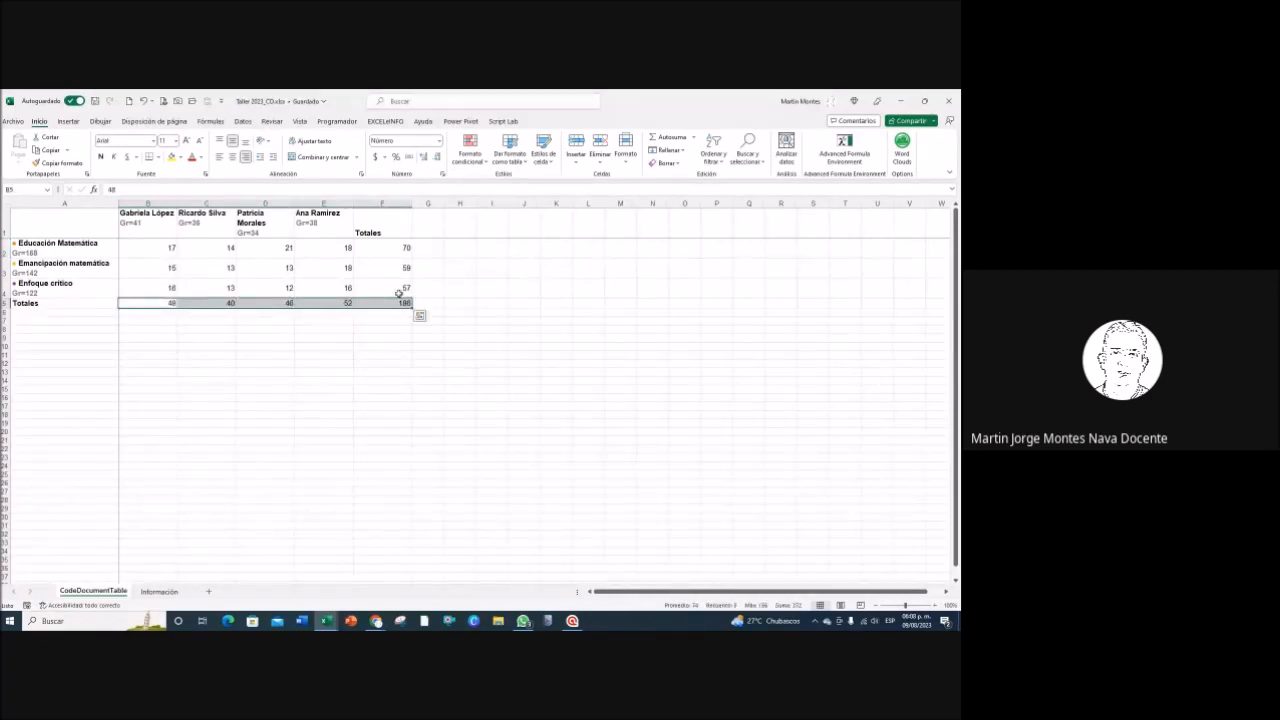
left_click(469, 152)
mouse_move(523, 257)
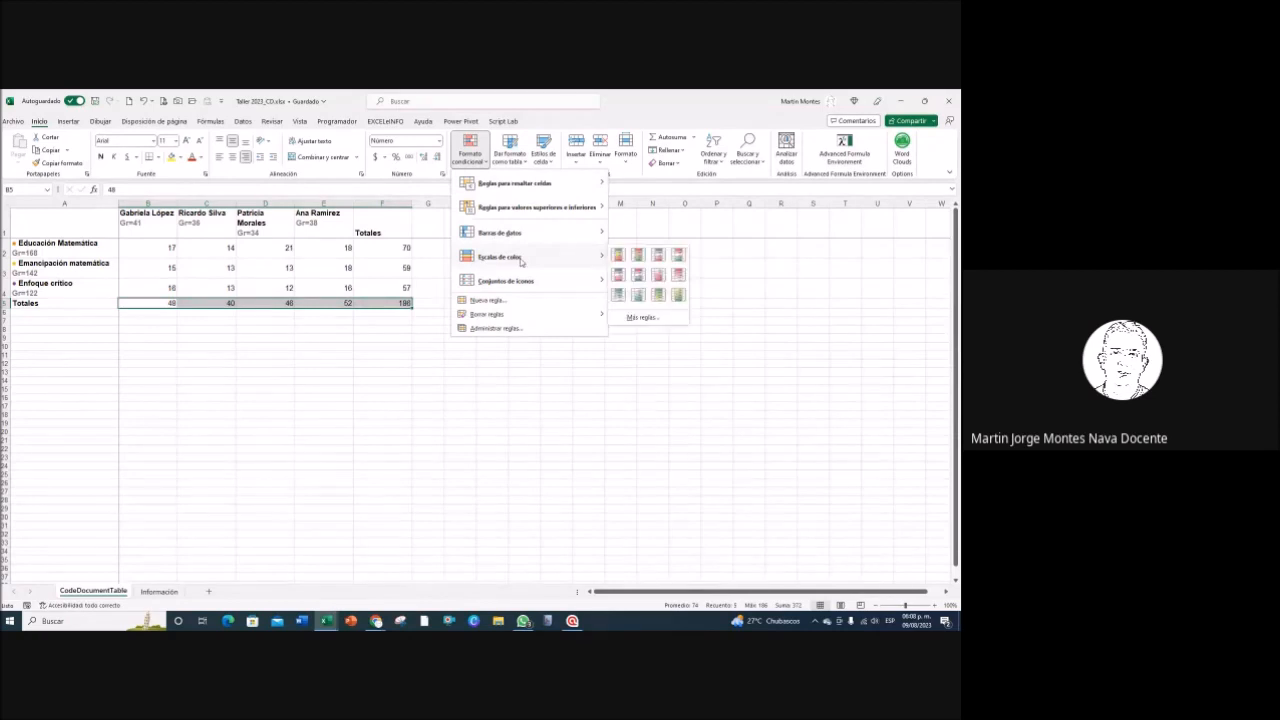
left_click(617, 257)
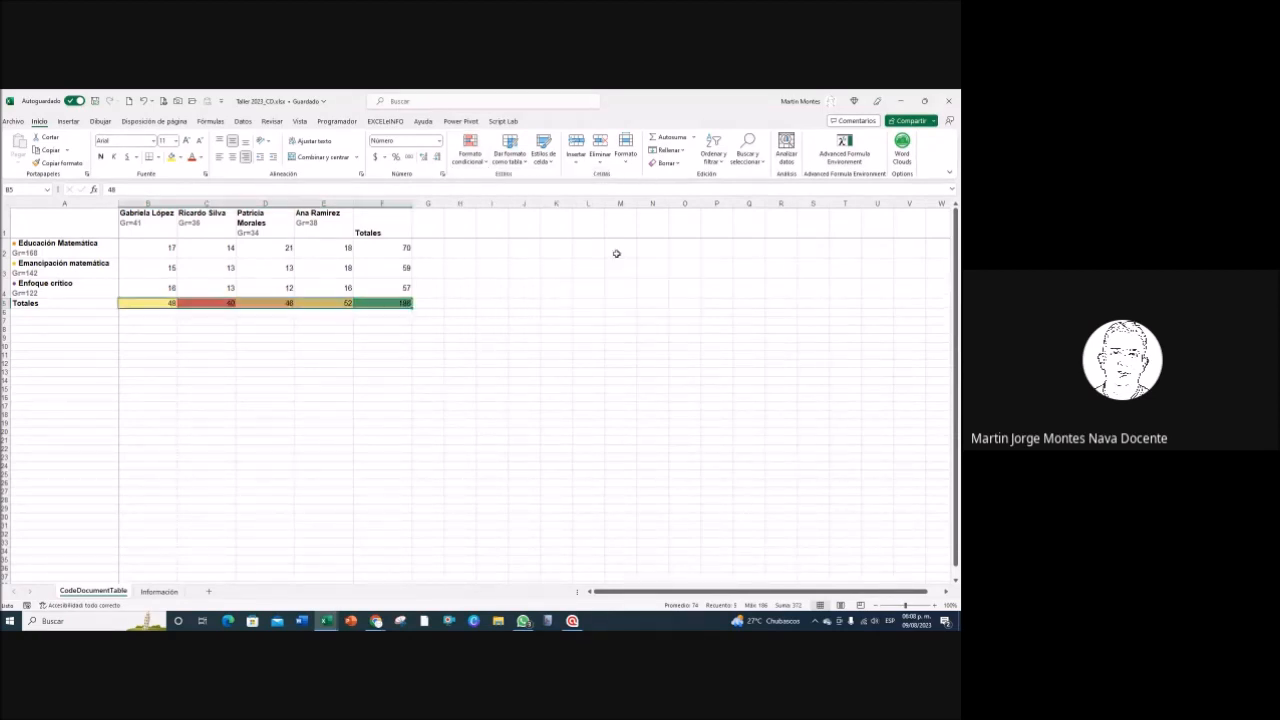
left_click(310, 354)
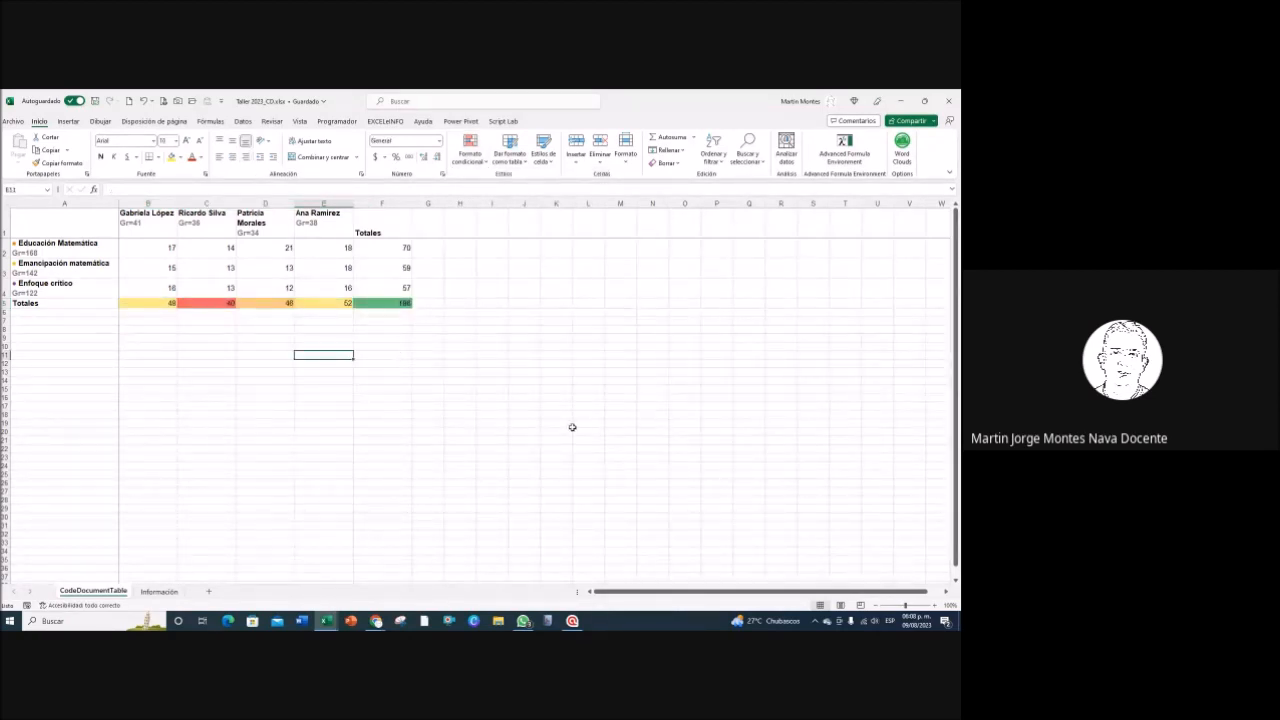
key("ctrl+z")
left_click(382, 329)
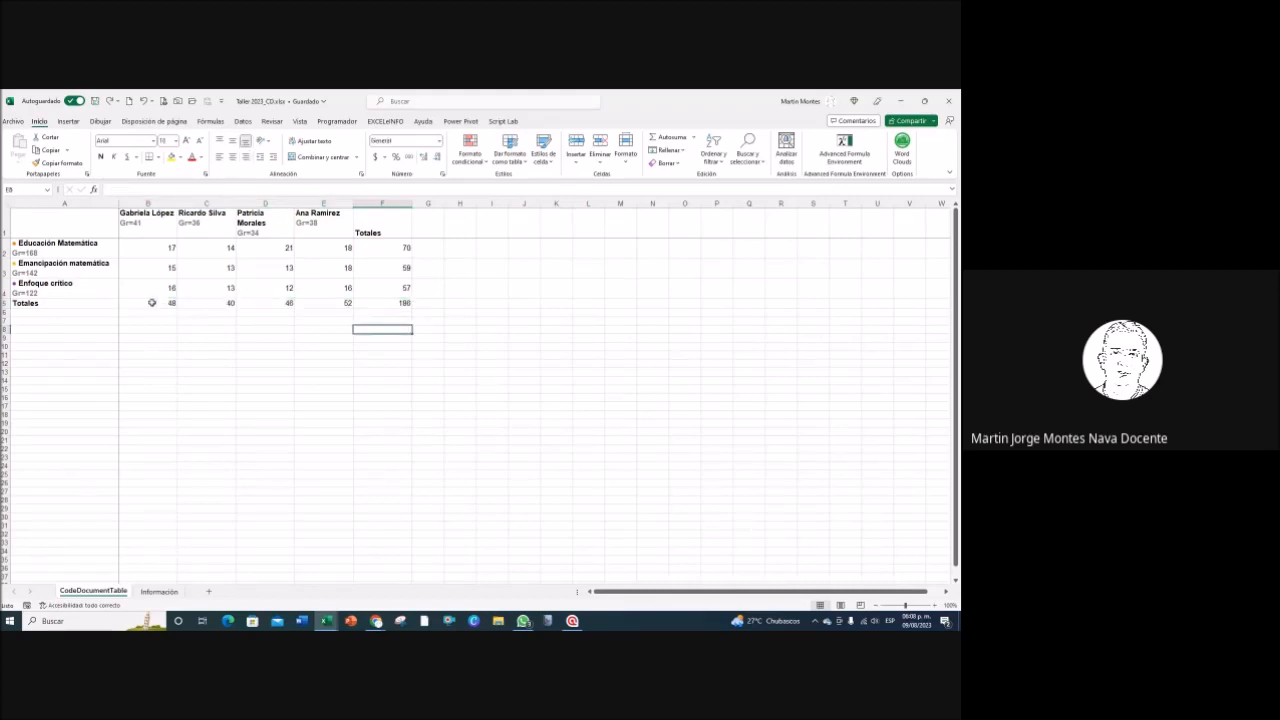
Step: Apply the green-yellow-red color scale to the four document totals in B5:E5, leaving out the grand total
left_click_drag(150, 303, 335, 300)
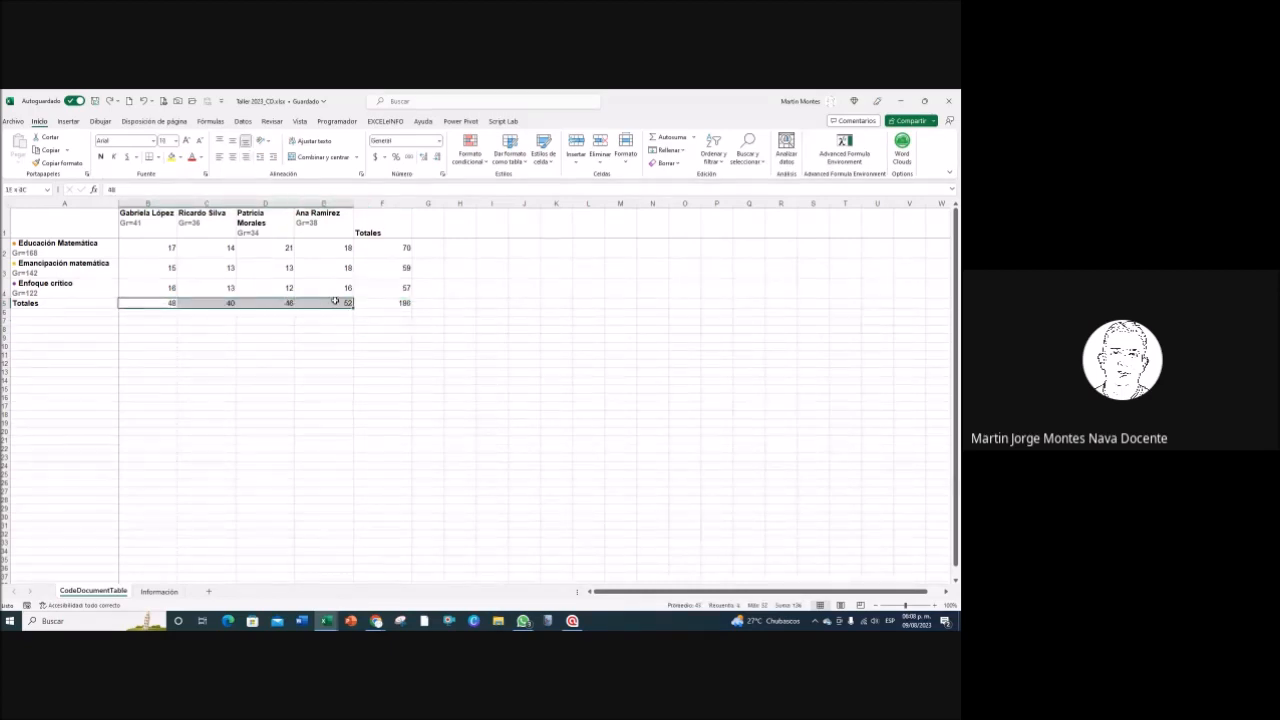
left_click(469, 150)
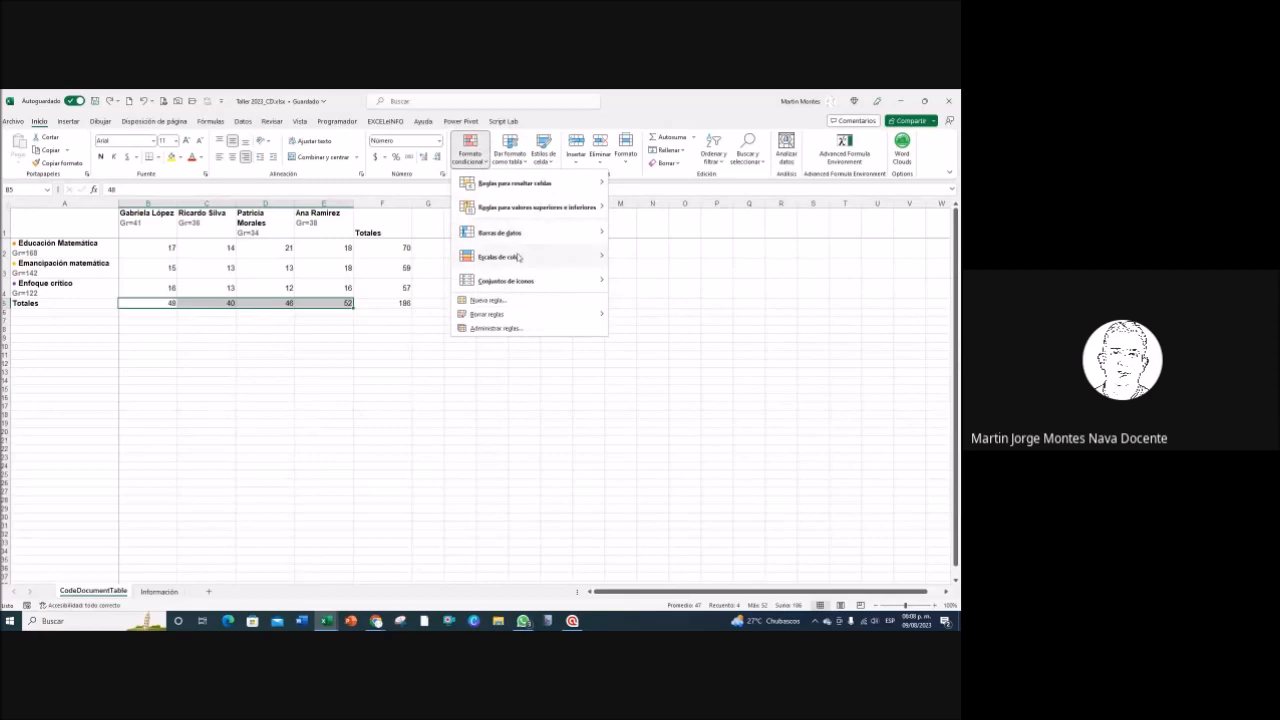
mouse_move(519, 257)
left_click(624, 257)
left_click(265, 354)
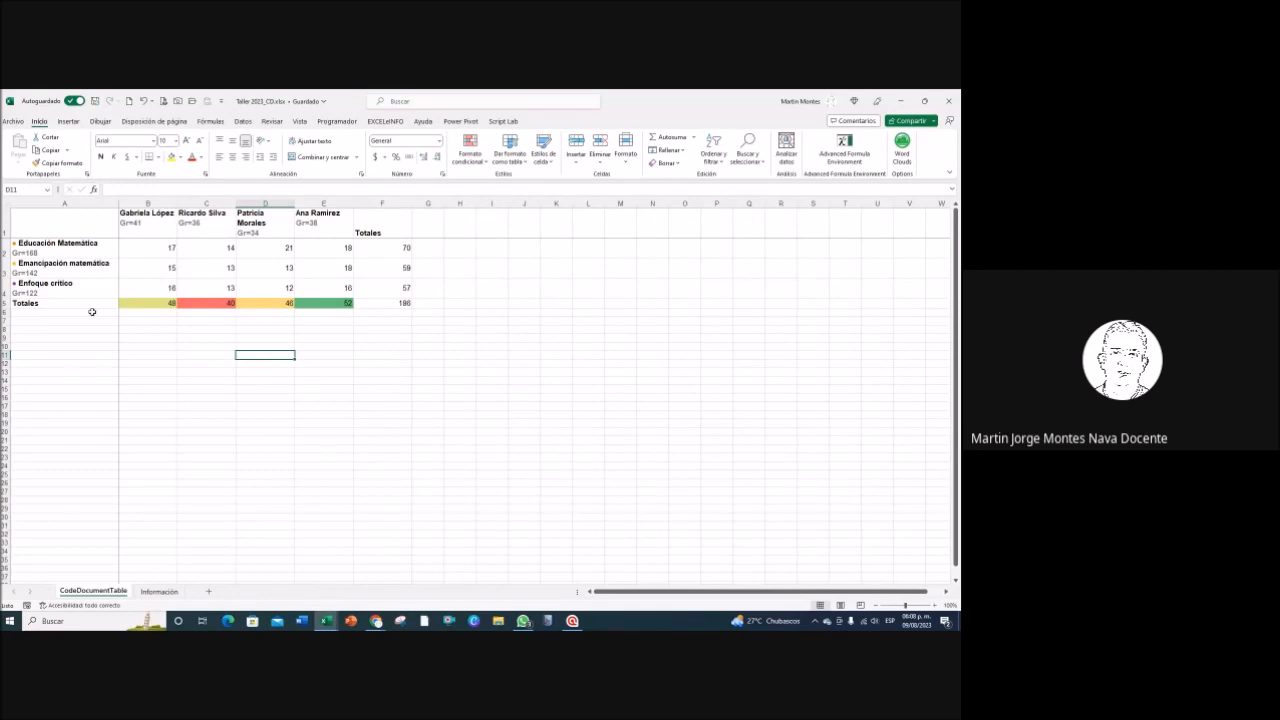
left_click(325, 301)
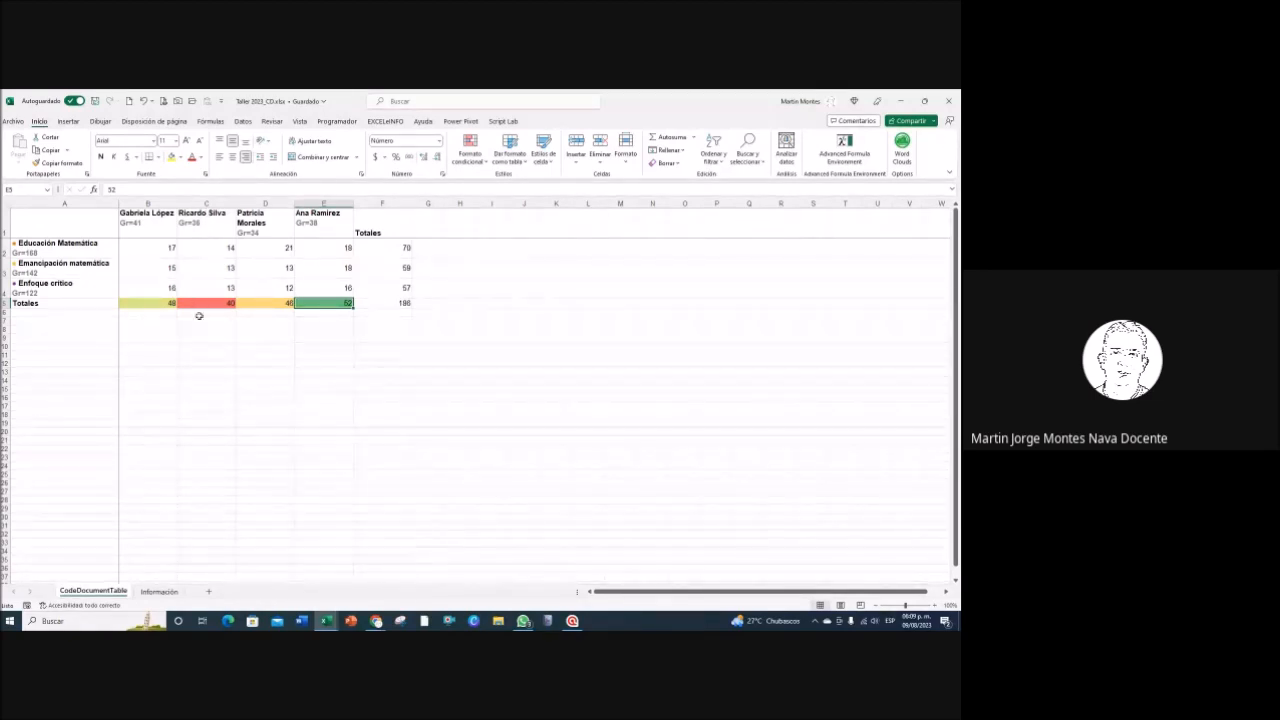
Step: Apply the green-yellow-red color scale to the three code totals in F2:F4
left_click_drag(398, 248, 391, 286)
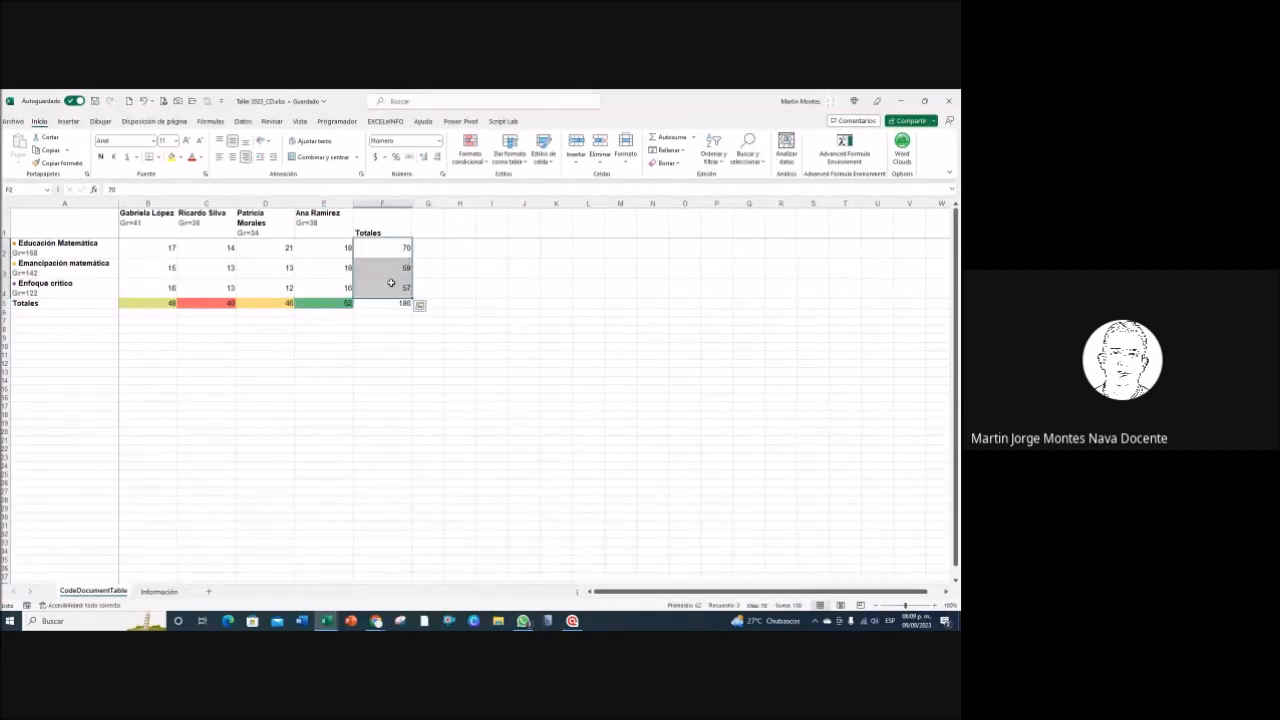
left_click(484, 160)
mouse_move(520, 262)
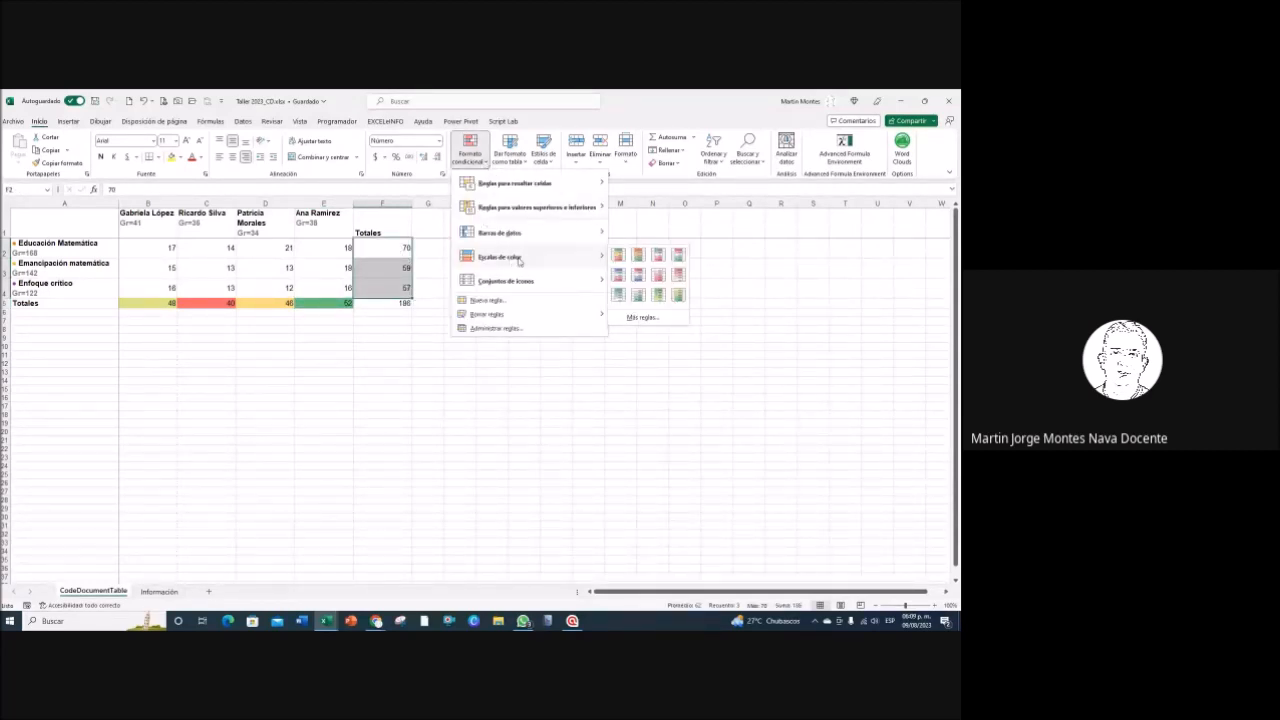
left_click(618, 256)
left_click(428, 389)
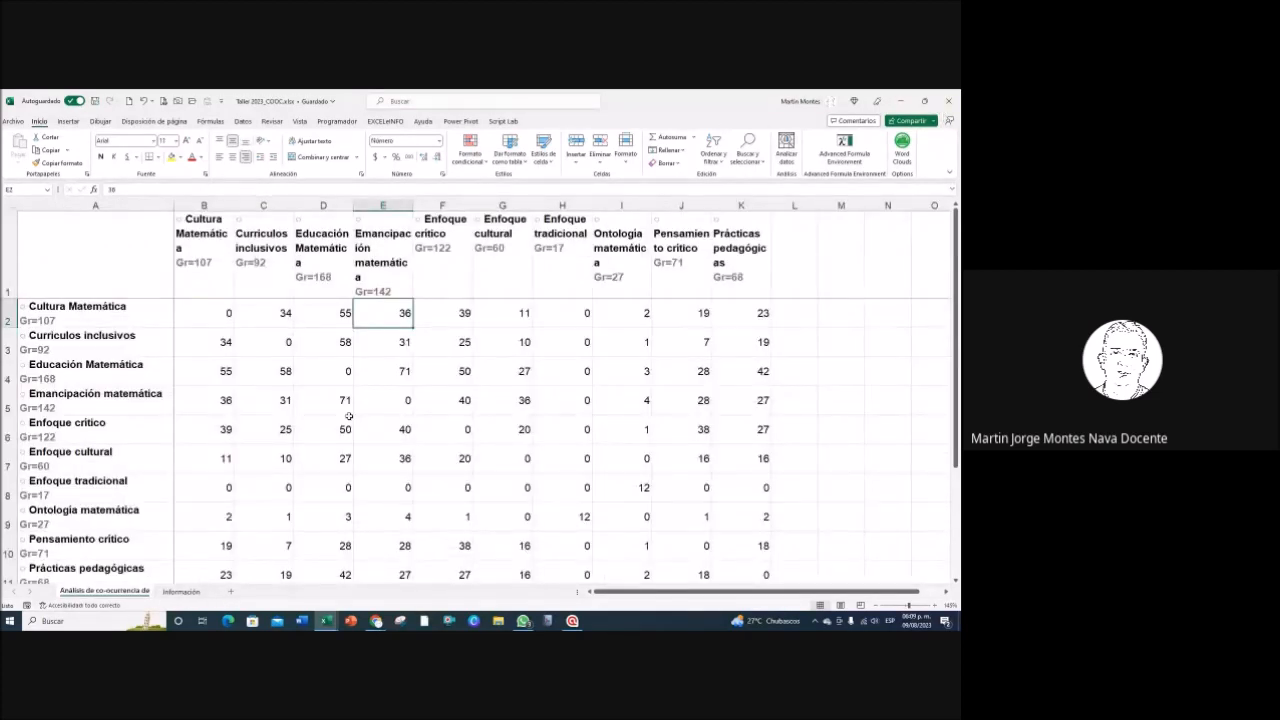
Step: Switch to ATLAS.ti and add all remaining codes from Cultura Matemática to Prácticas pedagógicas to the code-document analysis, leaving out Análisis Crítico
left_click(572, 621)
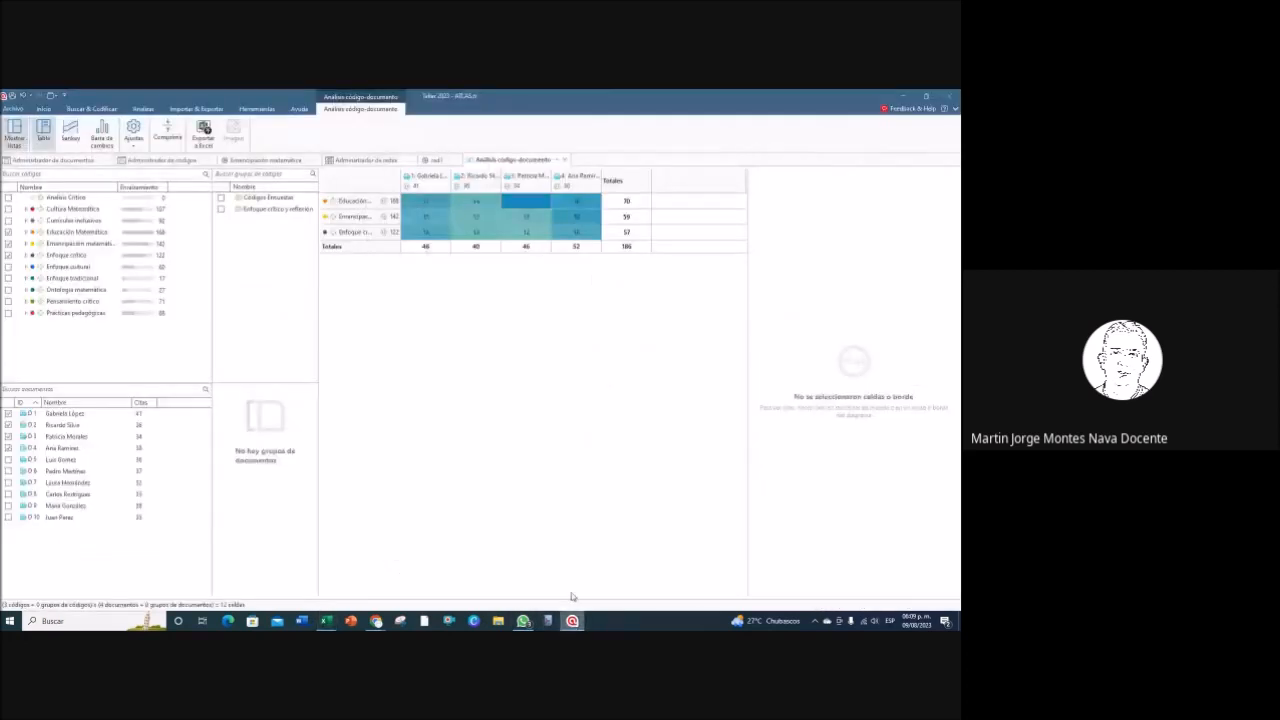
left_click(8, 209)
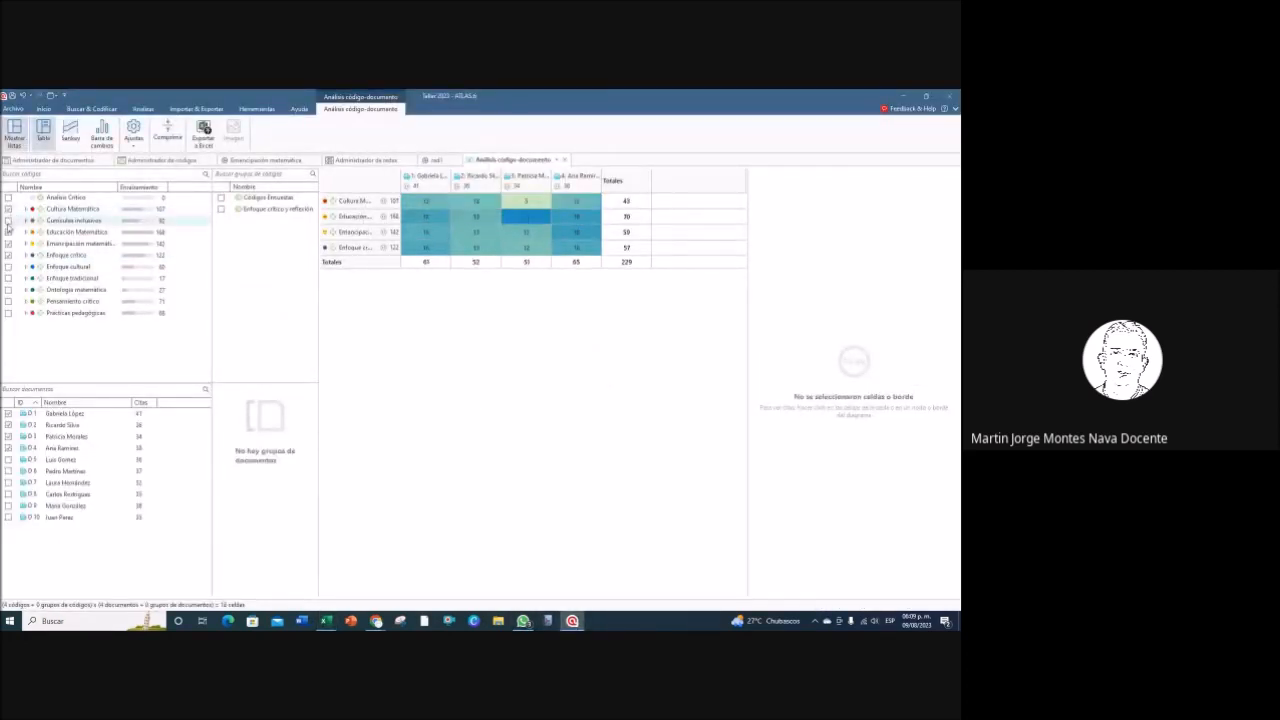
left_click(8, 220)
left_click(8, 266)
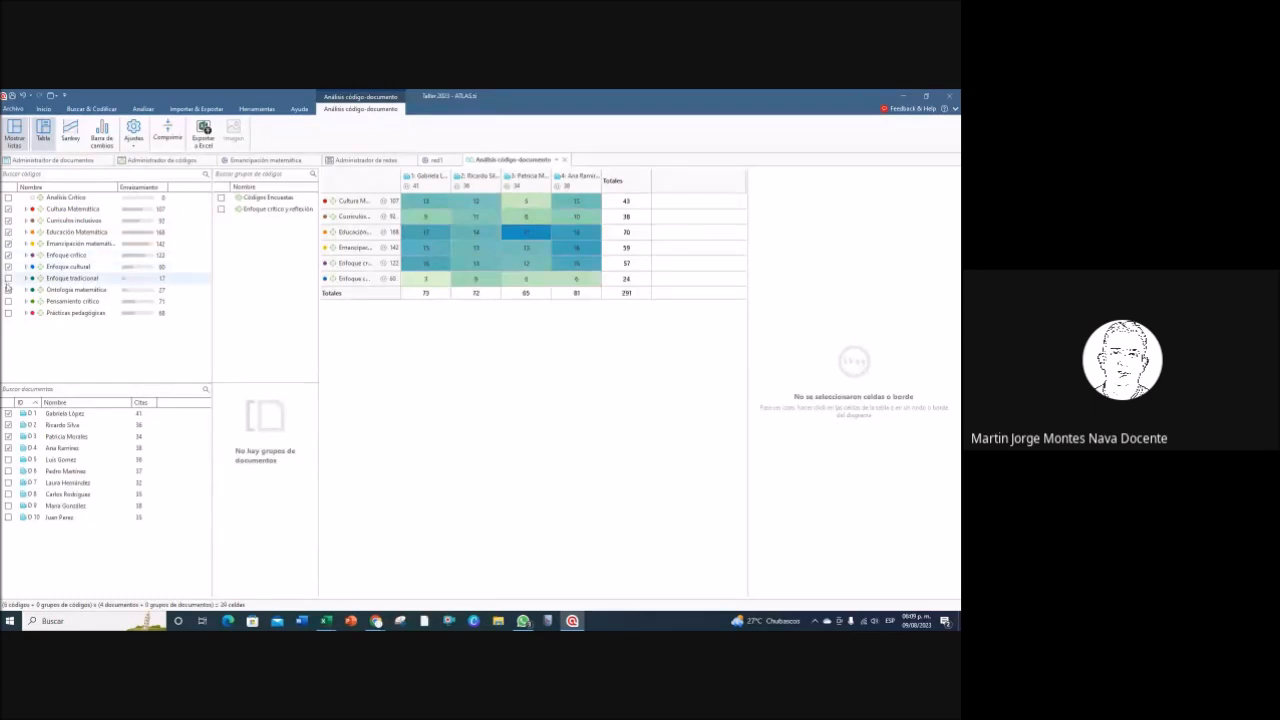
left_click(8, 278)
left_click(8, 290)
left_click(8, 301)
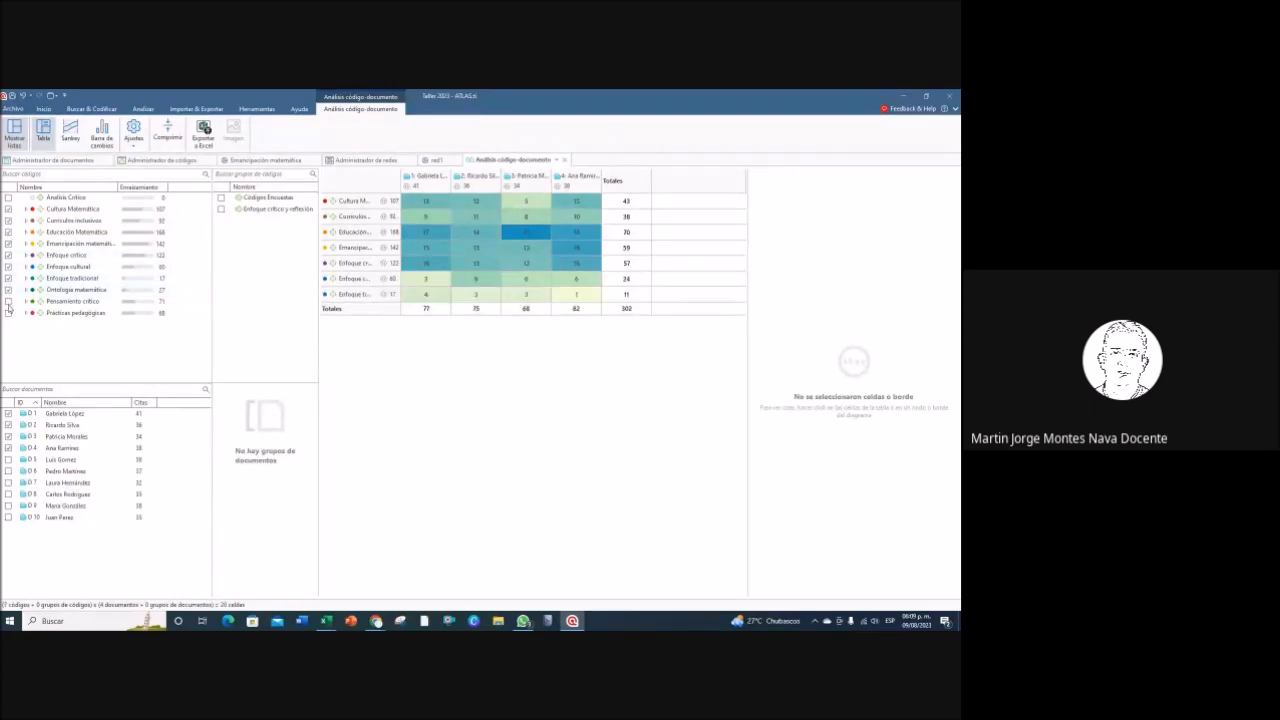
left_click(8, 314)
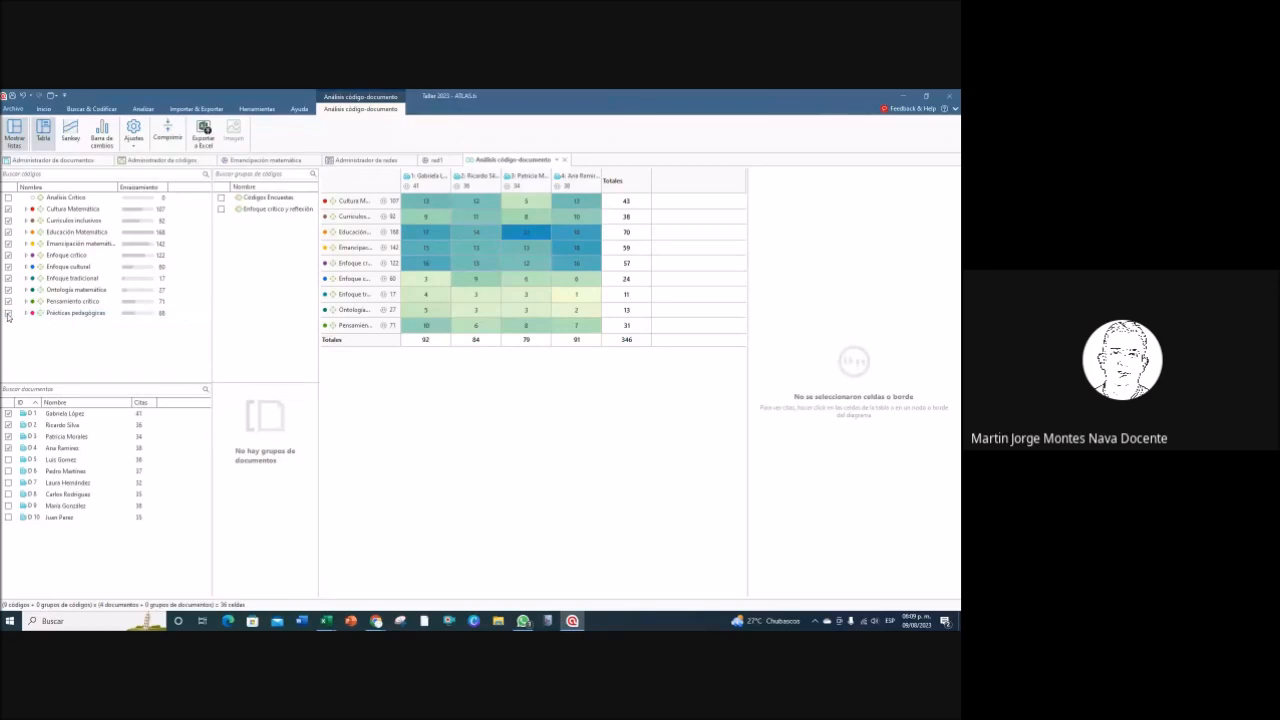
Step: Add documents D 5 to D 10 to the code-document analysis
left_click(8, 459)
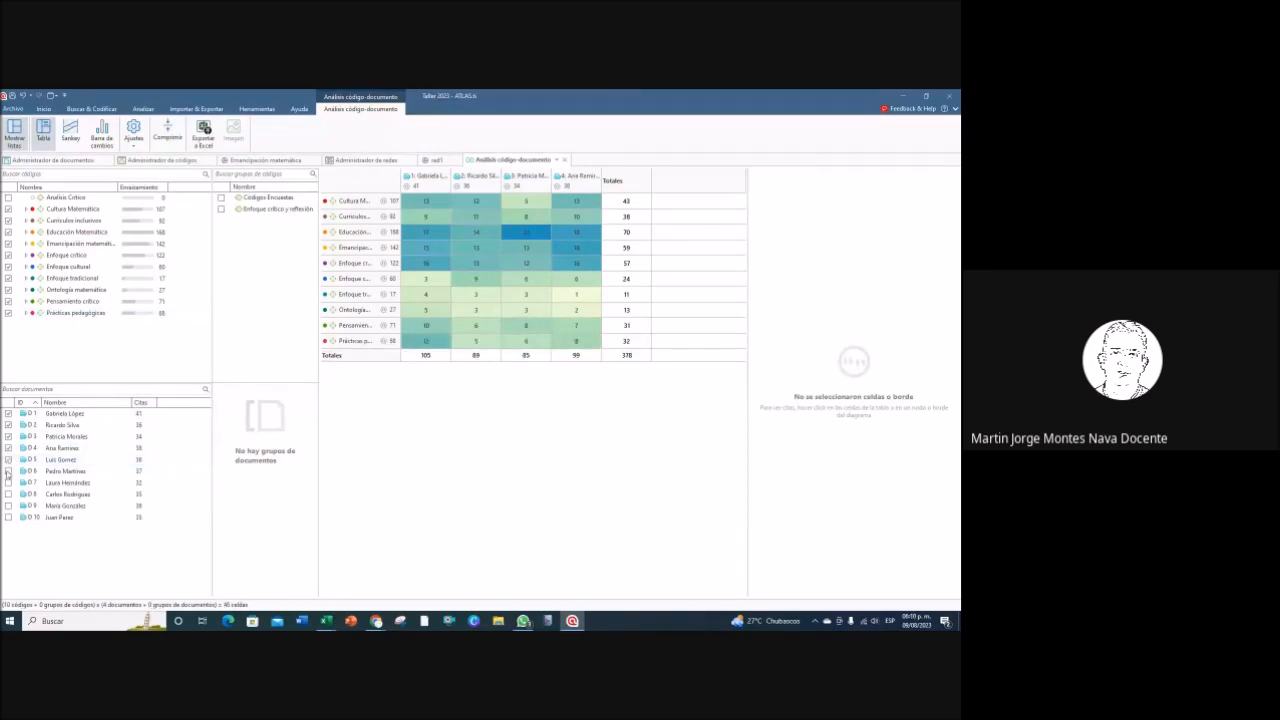
left_click(8, 471)
left_click(8, 495)
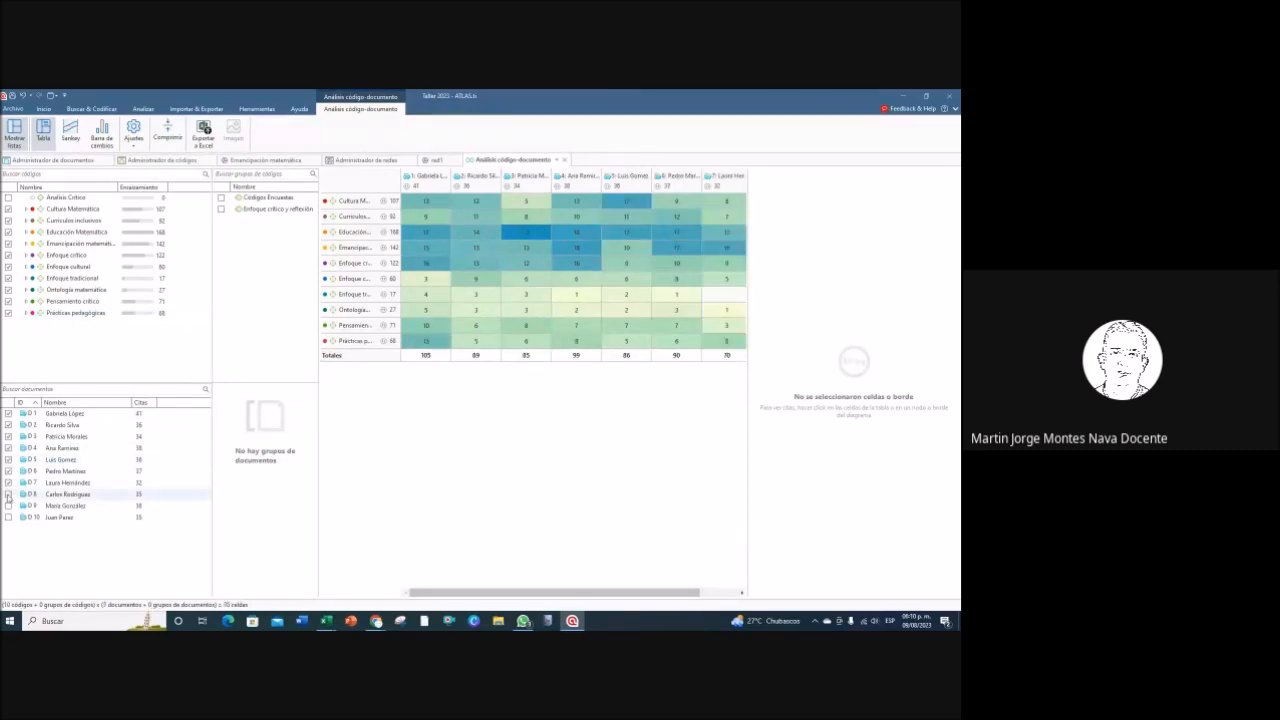
left_click(8, 507)
left_click(9, 518)
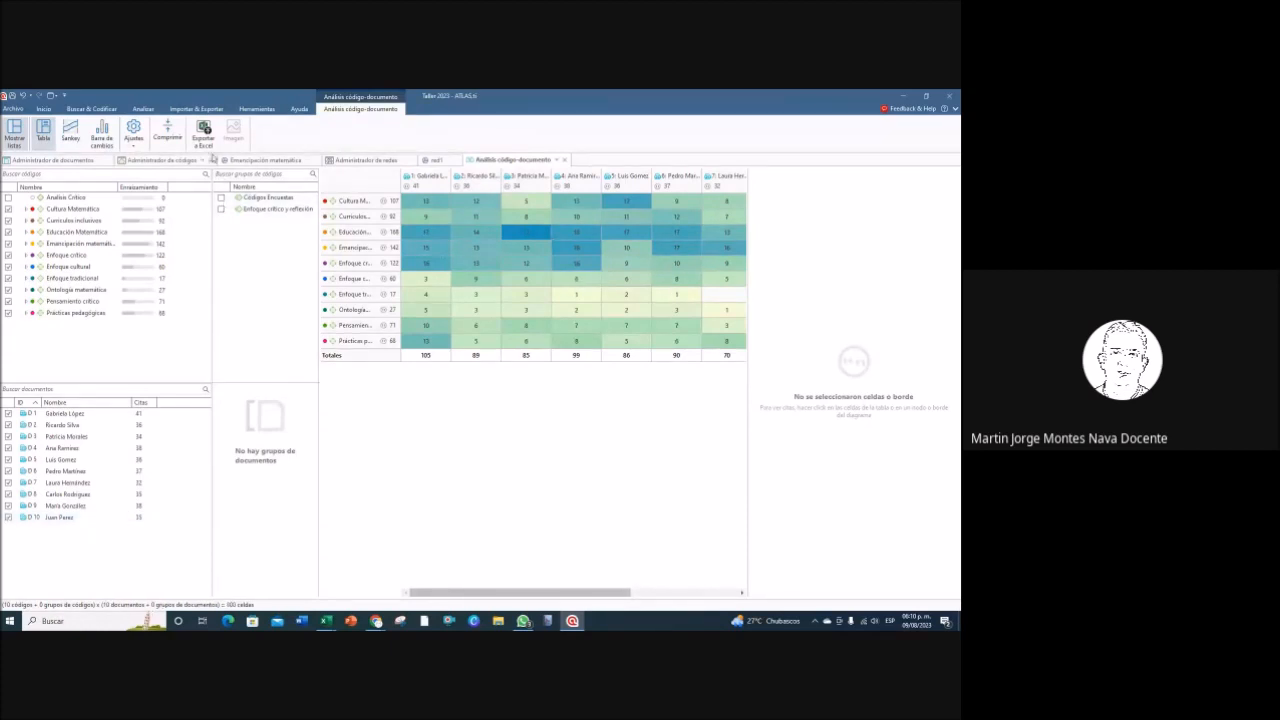
Step: Export the expanded table to Excel, replacing the existing Taller 2023_CD.xlsx in the Documentos folder
left_click(203, 132)
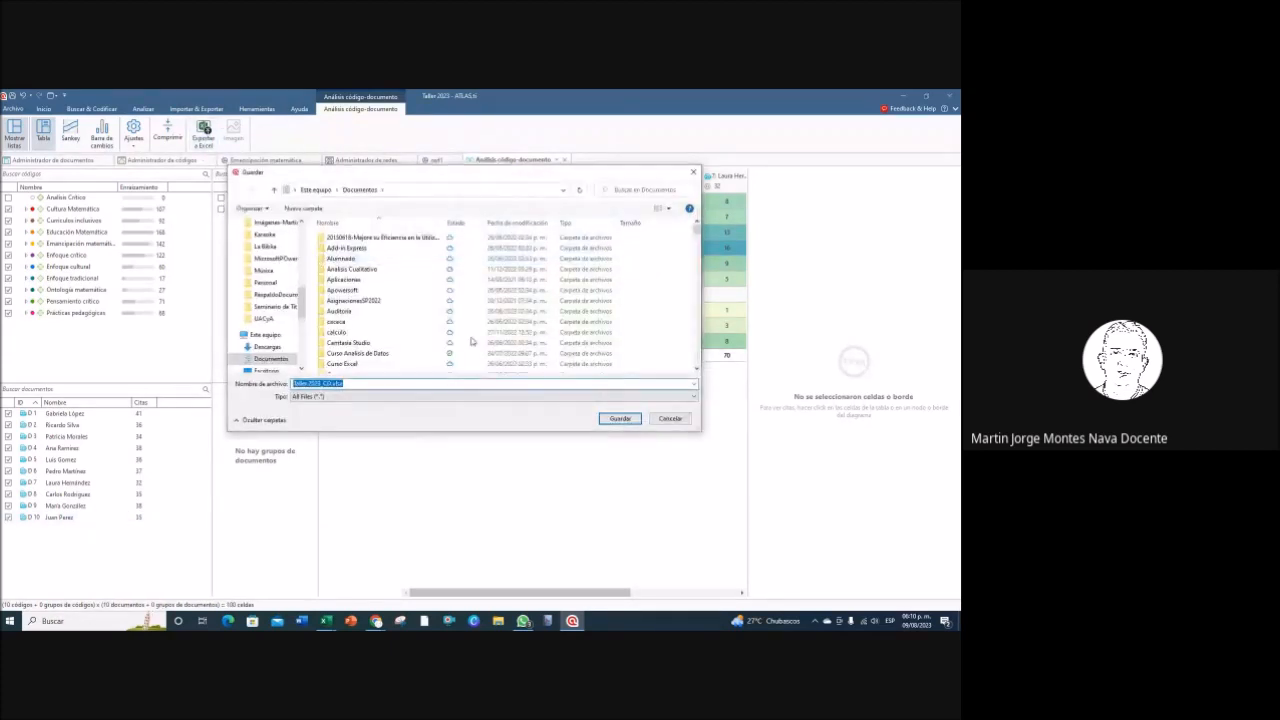
left_click(632, 419)
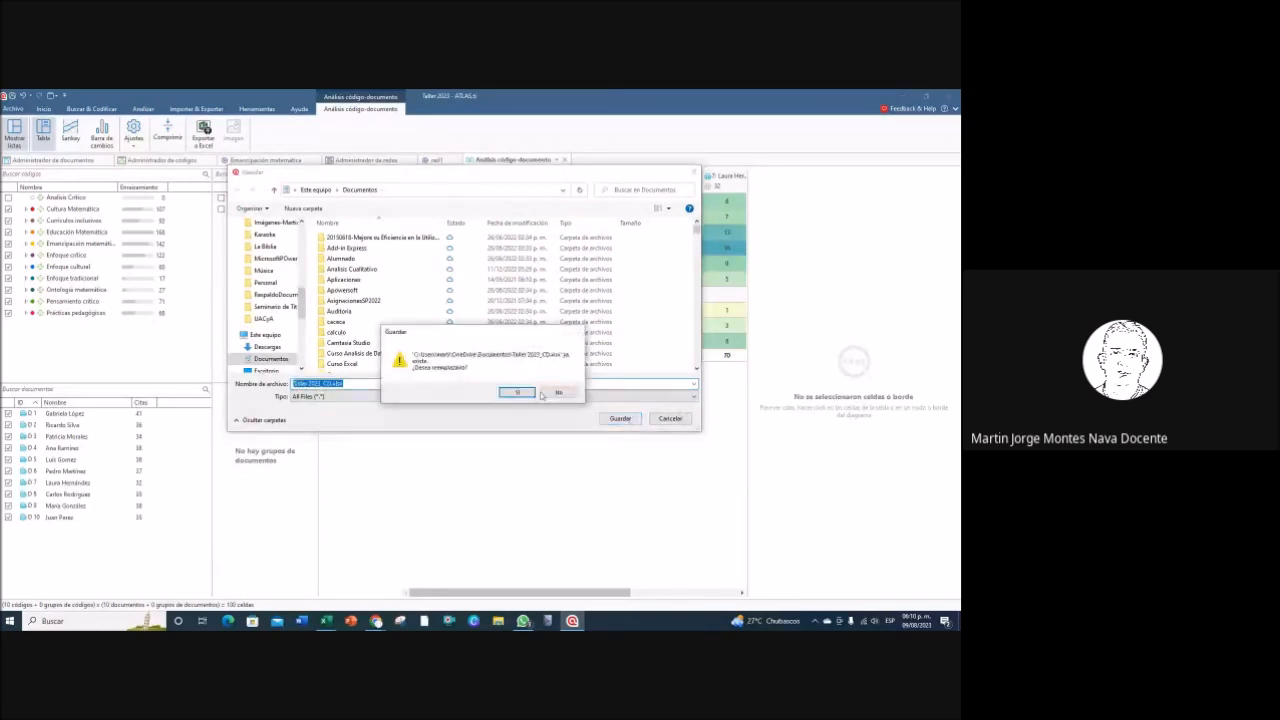
left_click(518, 393)
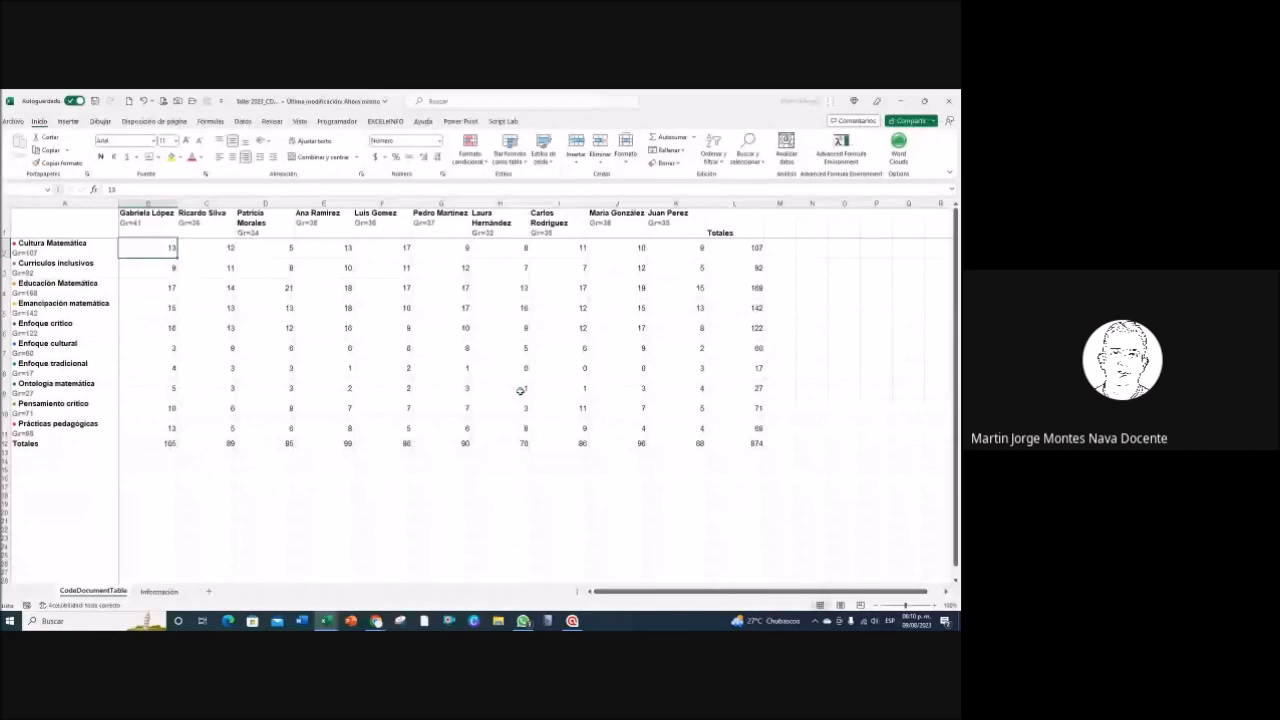
Step: Apply the green-yellow-red color scale to the ten document totals in B12:K12, leaving out the grand total
left_click(176, 444)
left_click_drag(178, 444, 667, 446)
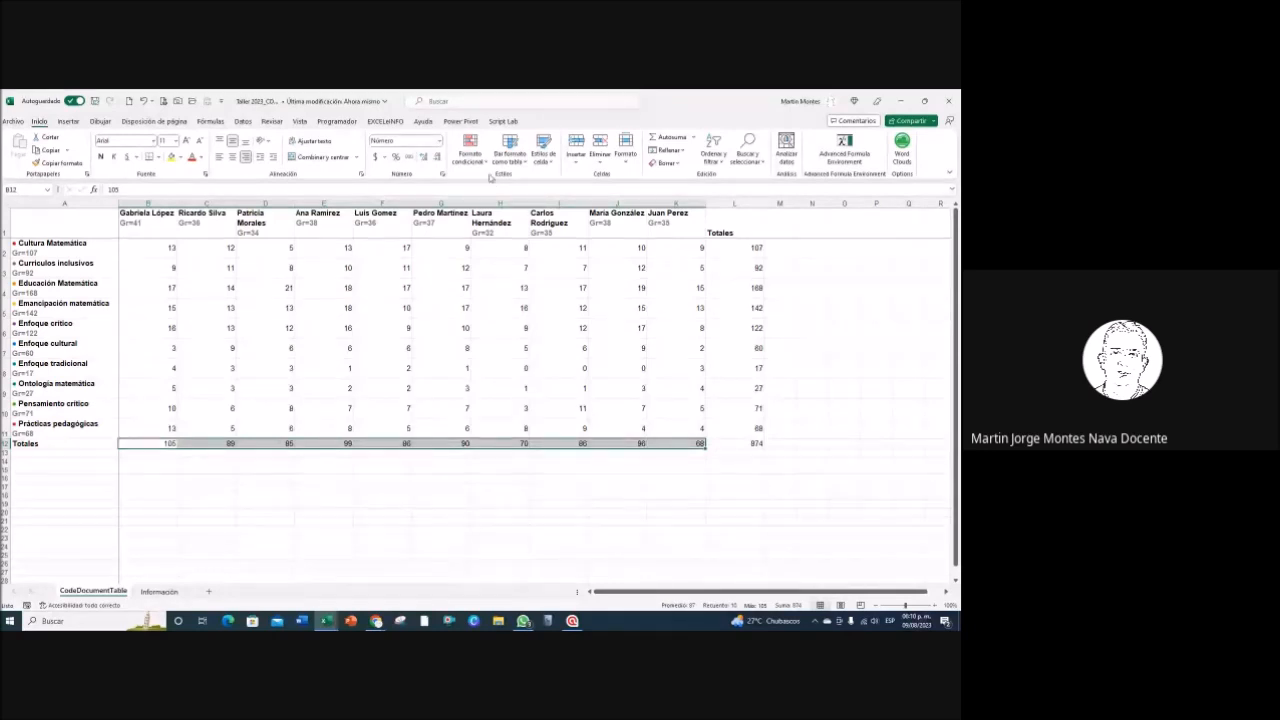
left_click(478, 155)
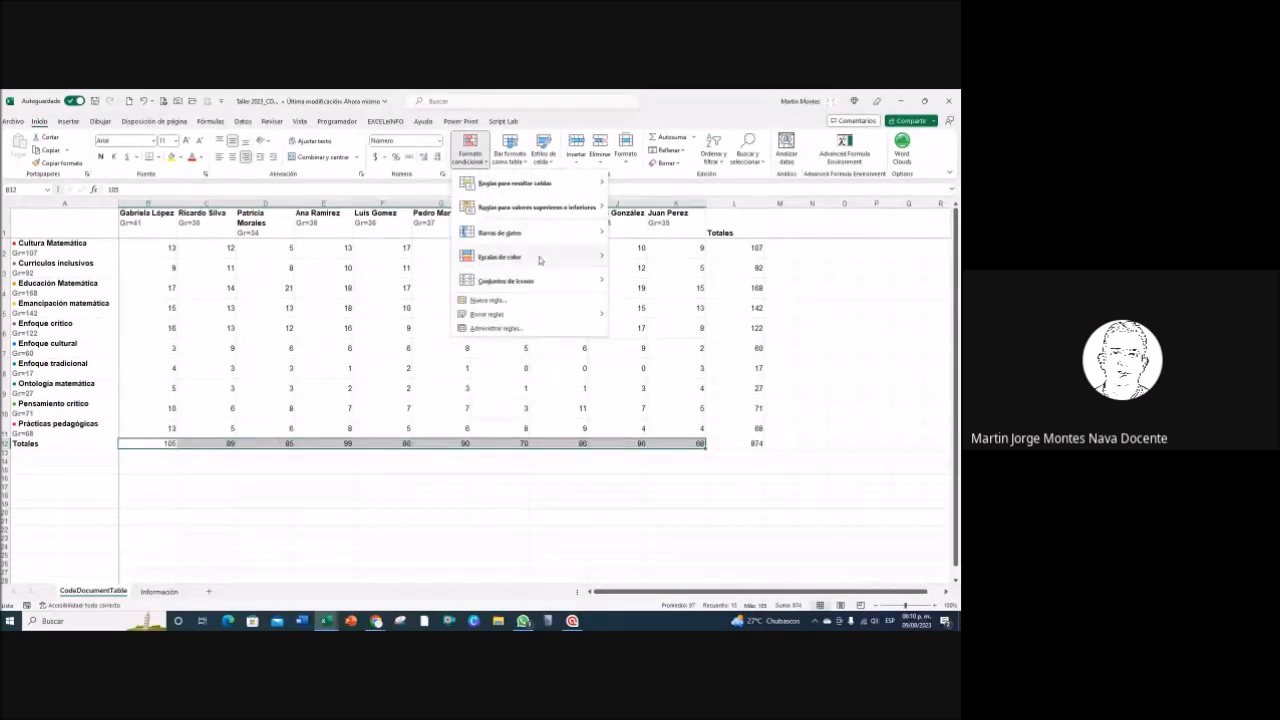
mouse_move(538, 256)
left_click(617, 257)
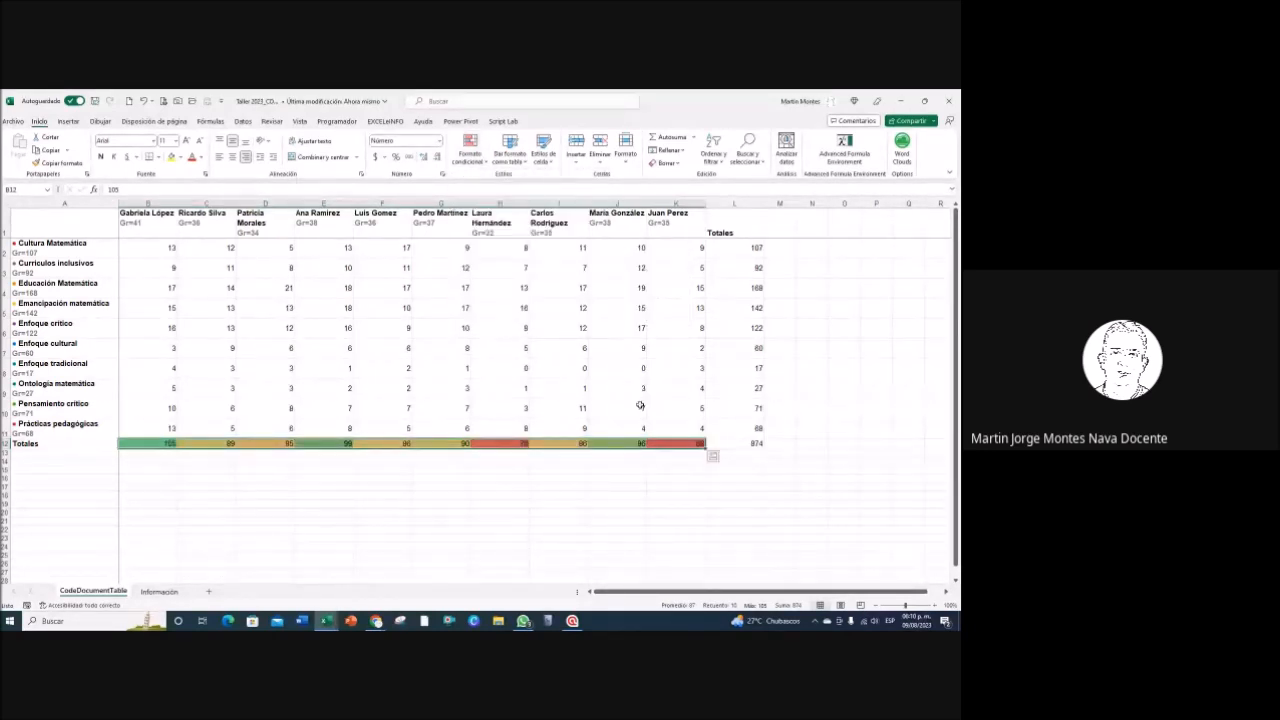
Step: Apply the green-yellow-red color scale to the ten code totals in L2:L11, leaving out the grand total
left_click_drag(737, 247, 735, 432)
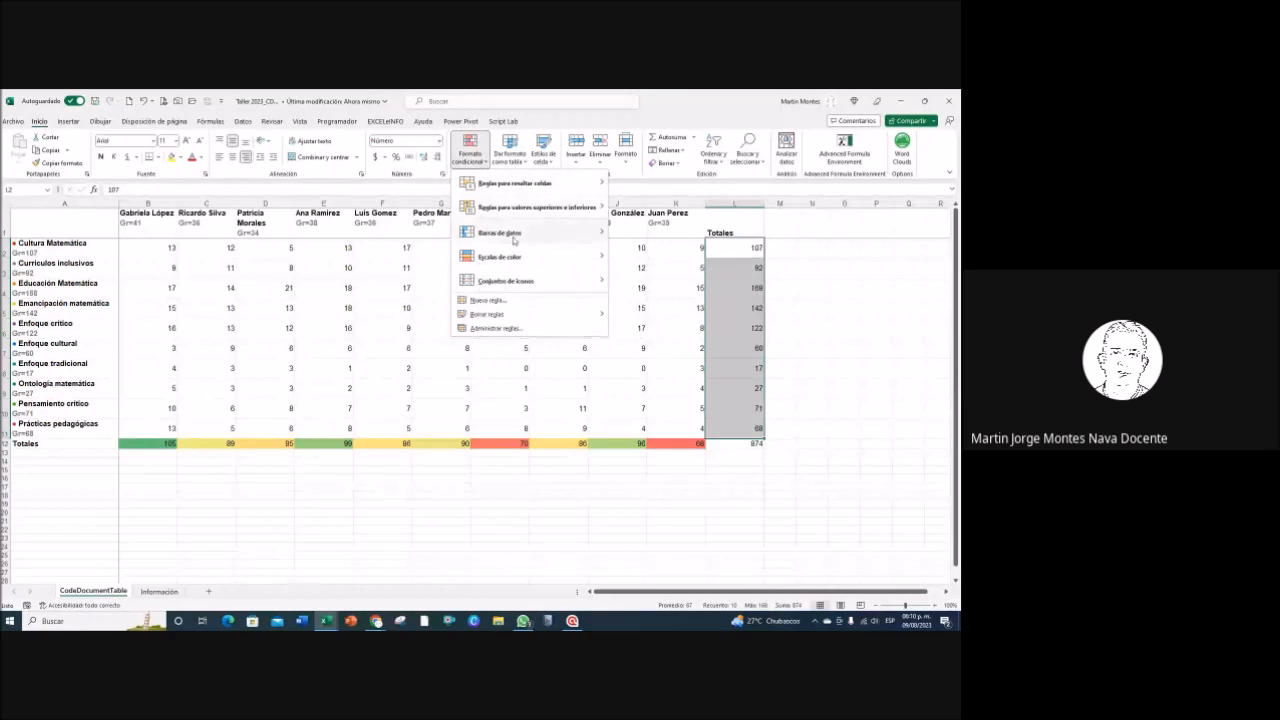
mouse_move(574, 257)
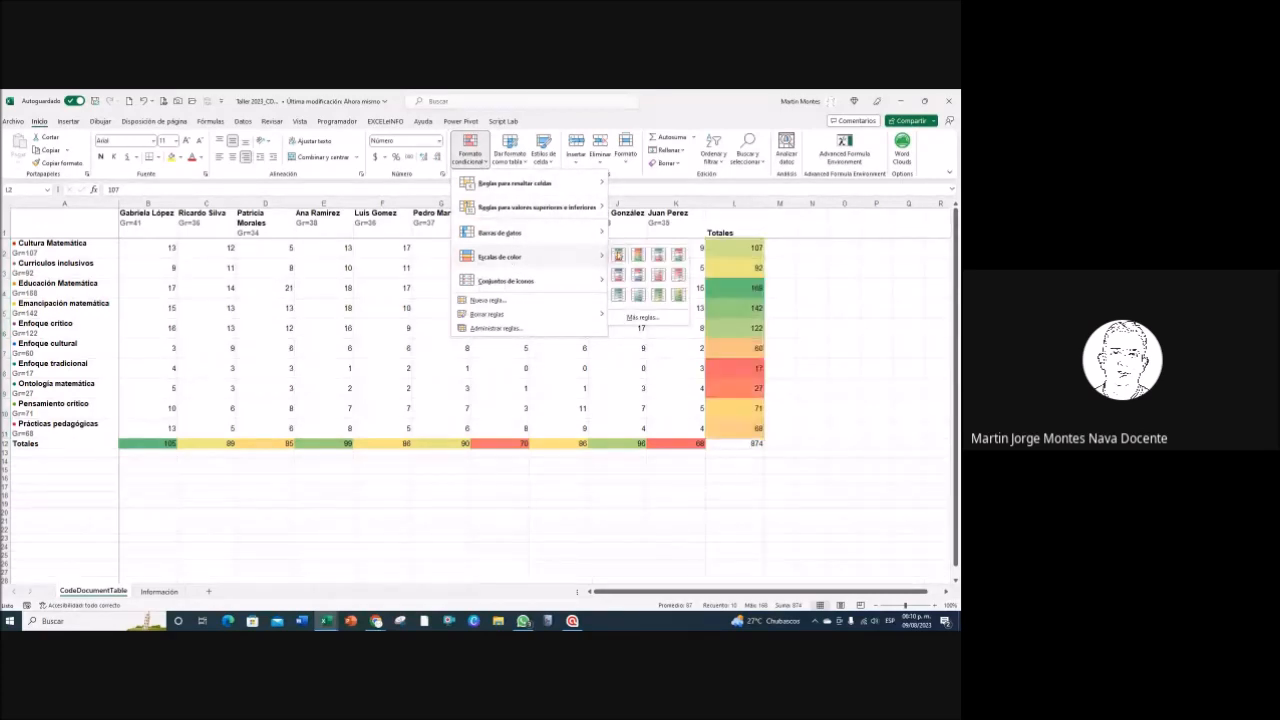
left_click(618, 256)
left_click(848, 290)
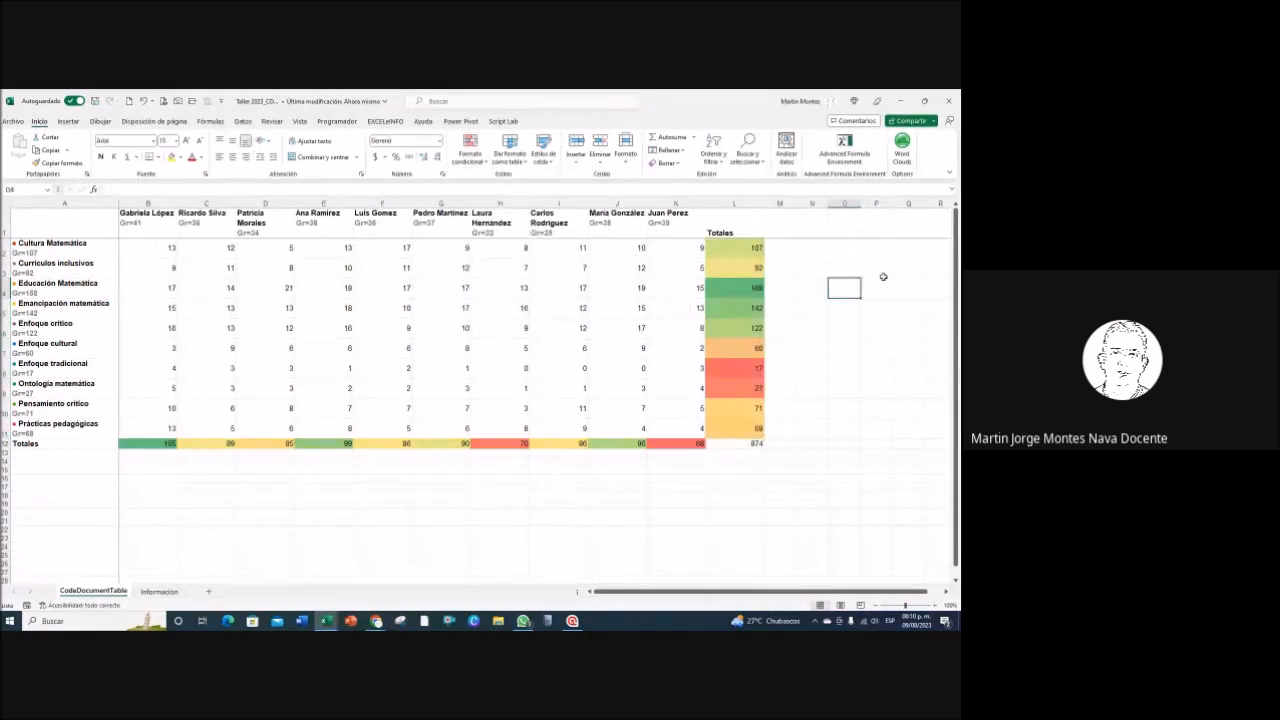
Step: Examine the Educación Matemática row up to its total and the first document's total in B12
left_click(753, 288)
left_click_drag(753, 288, 112, 288)
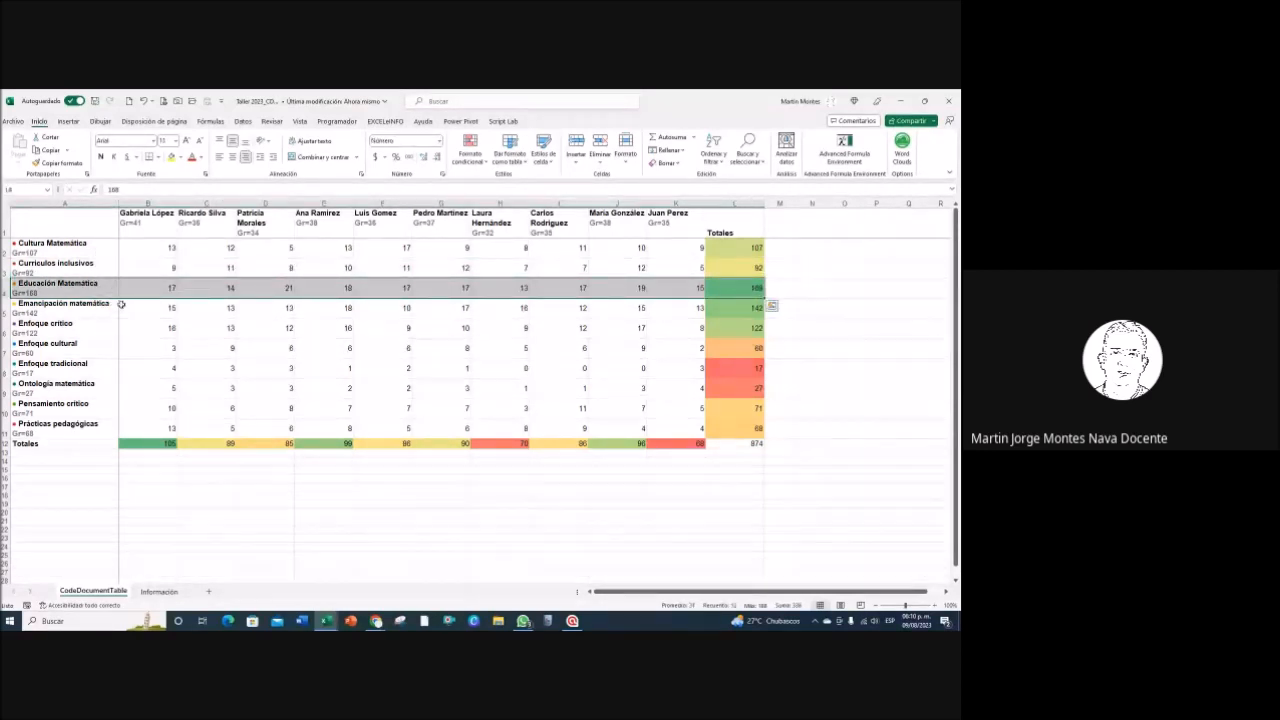
mouse_move(160, 443)
left_mouse_down()
mouse_move(157, 241)
mouse_move(151, 443)
left_mouse_up()
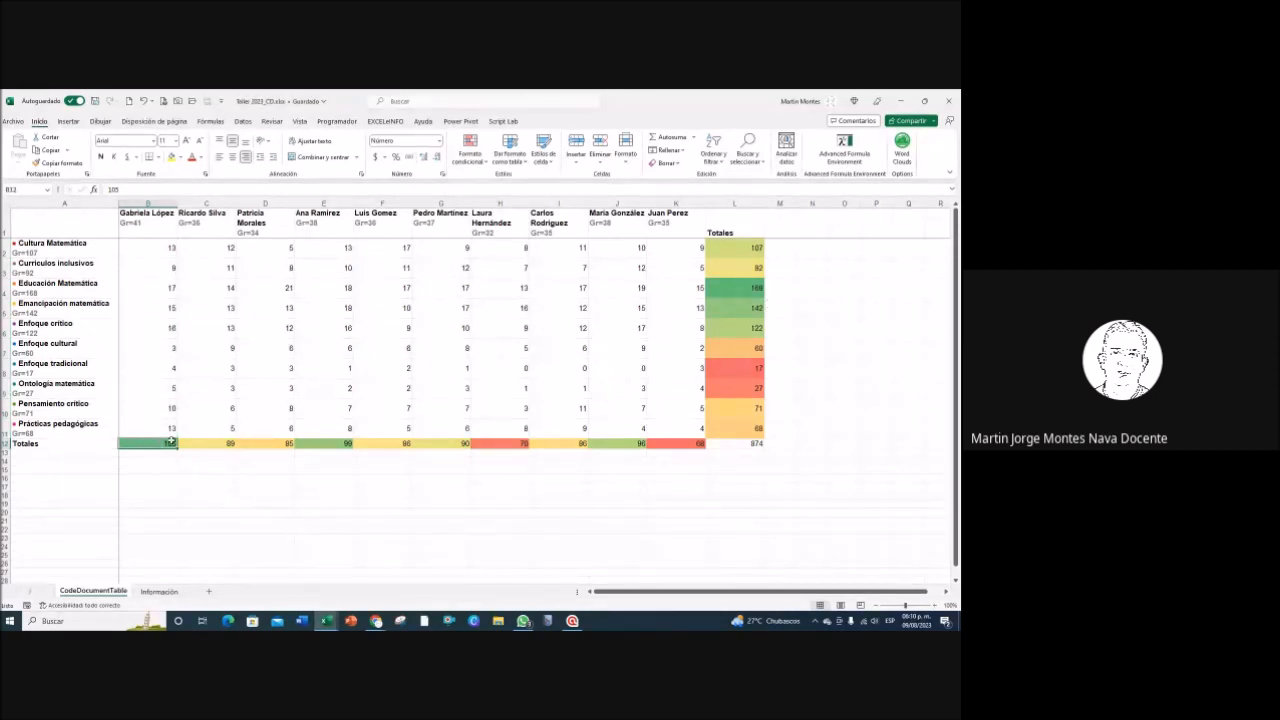
left_click(153, 311)
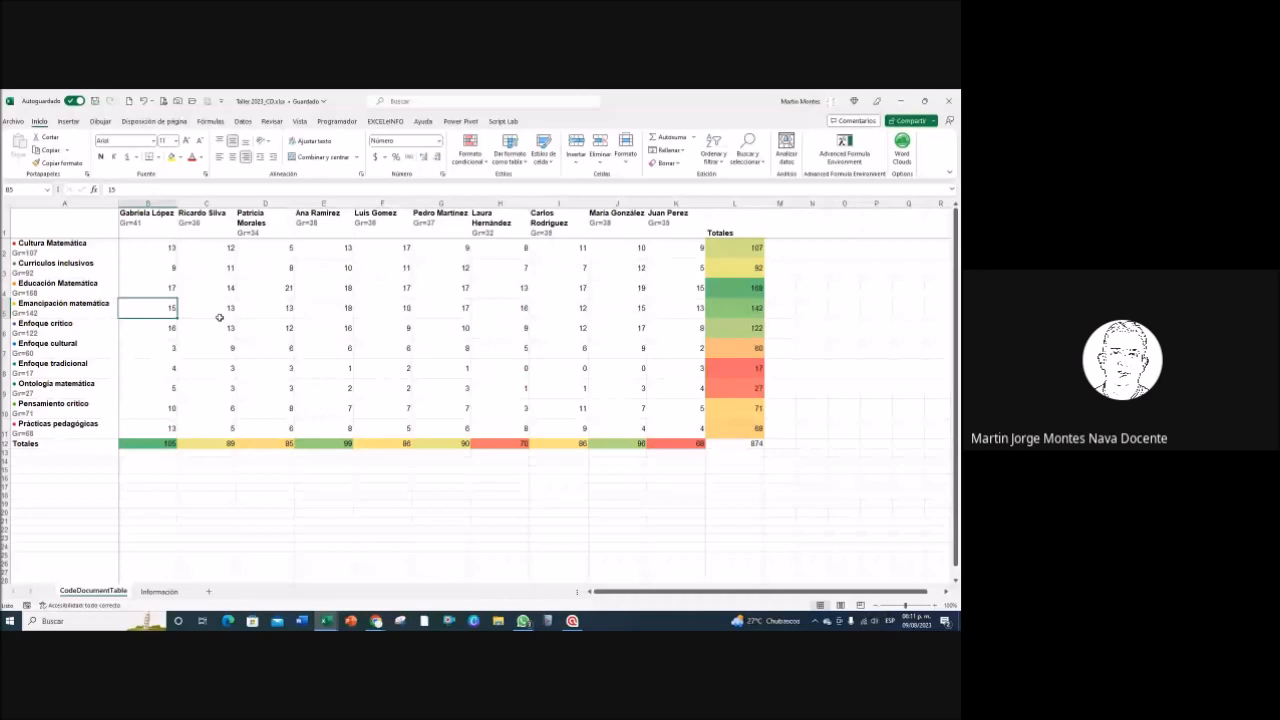
Step: Apply the green-yellow-red color scale to all code-by-document frequencies in B2:K11
left_click_drag(147, 249, 205, 248)
left_click_drag(311, 260, 700, 430)
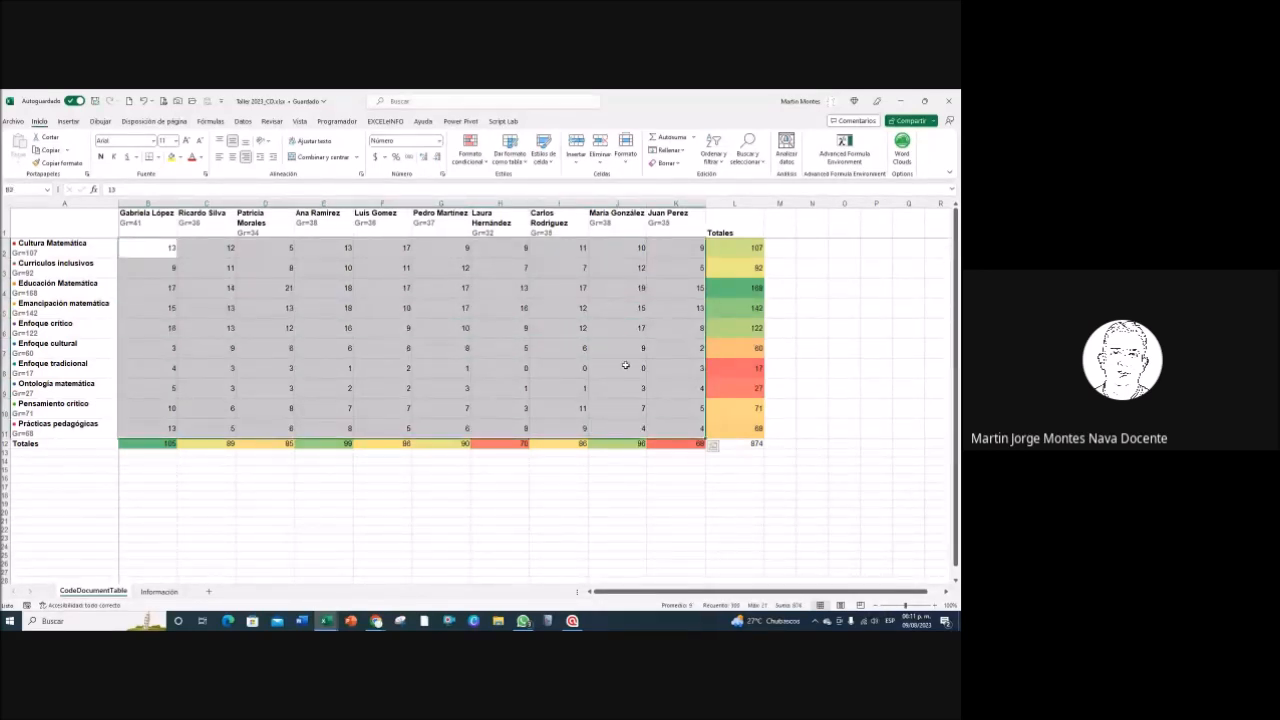
left_click(486, 160)
mouse_move(535, 259)
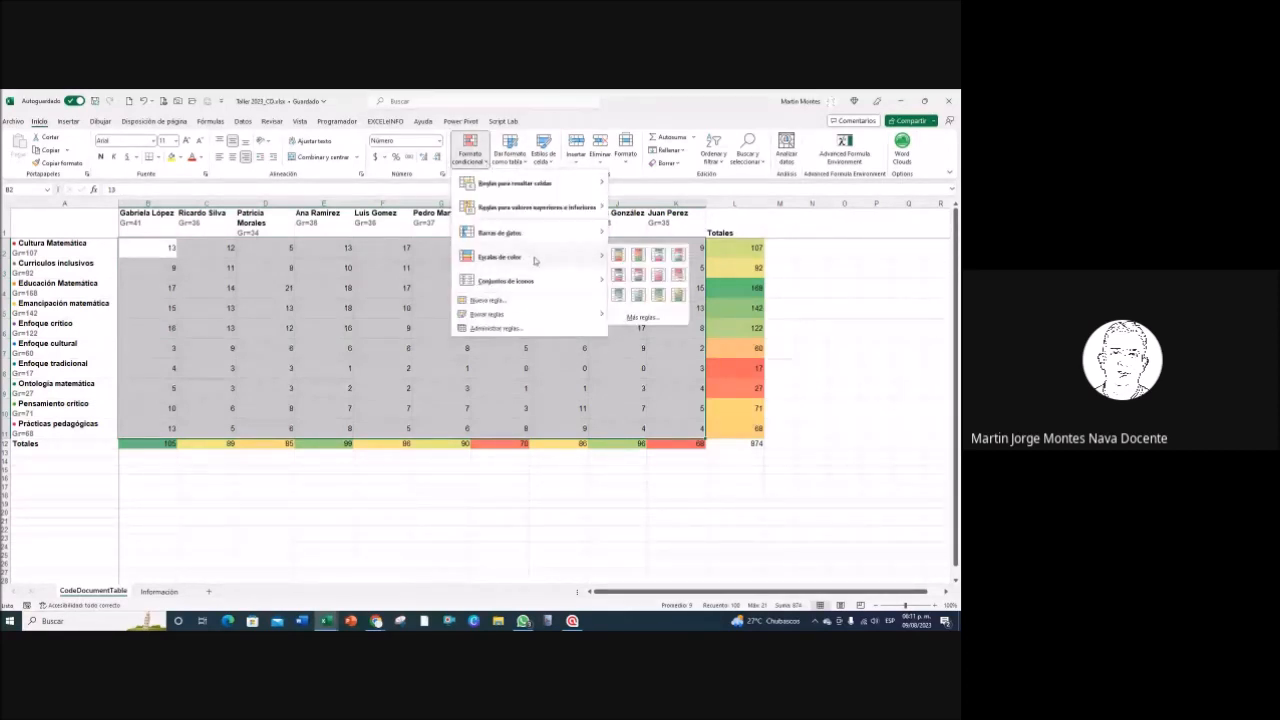
left_click(617, 255)
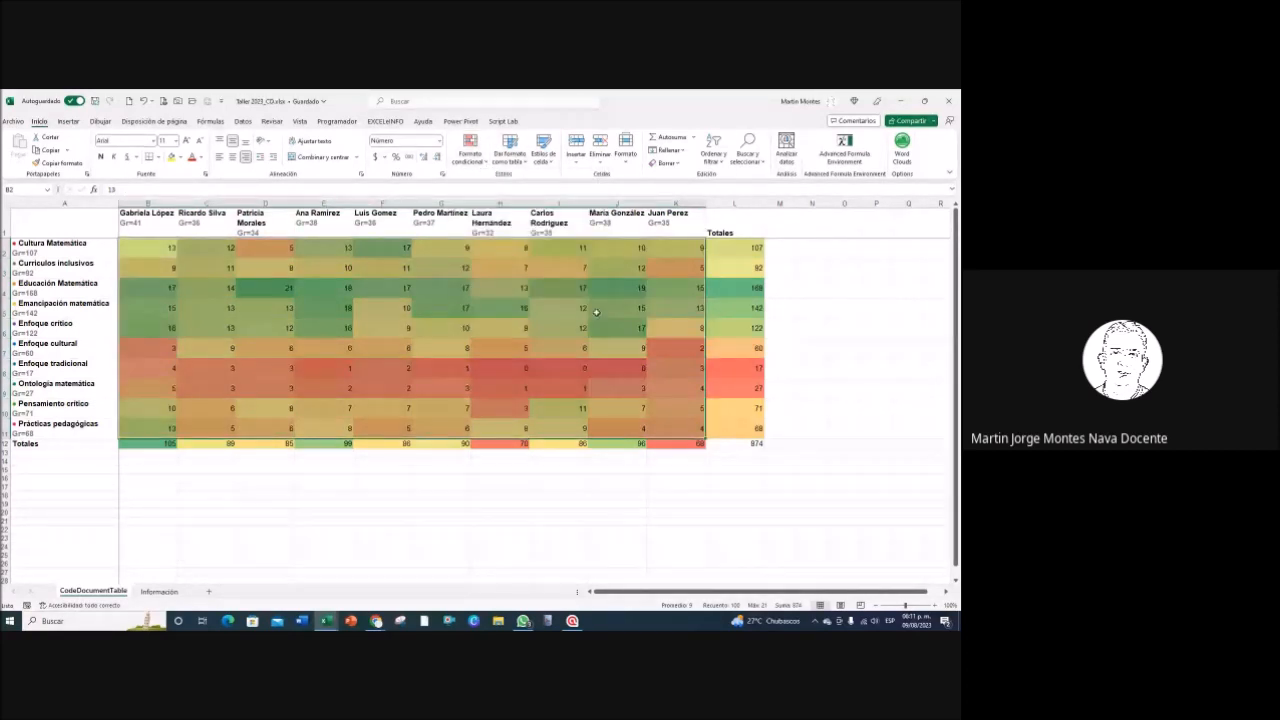
left_click(417, 523)
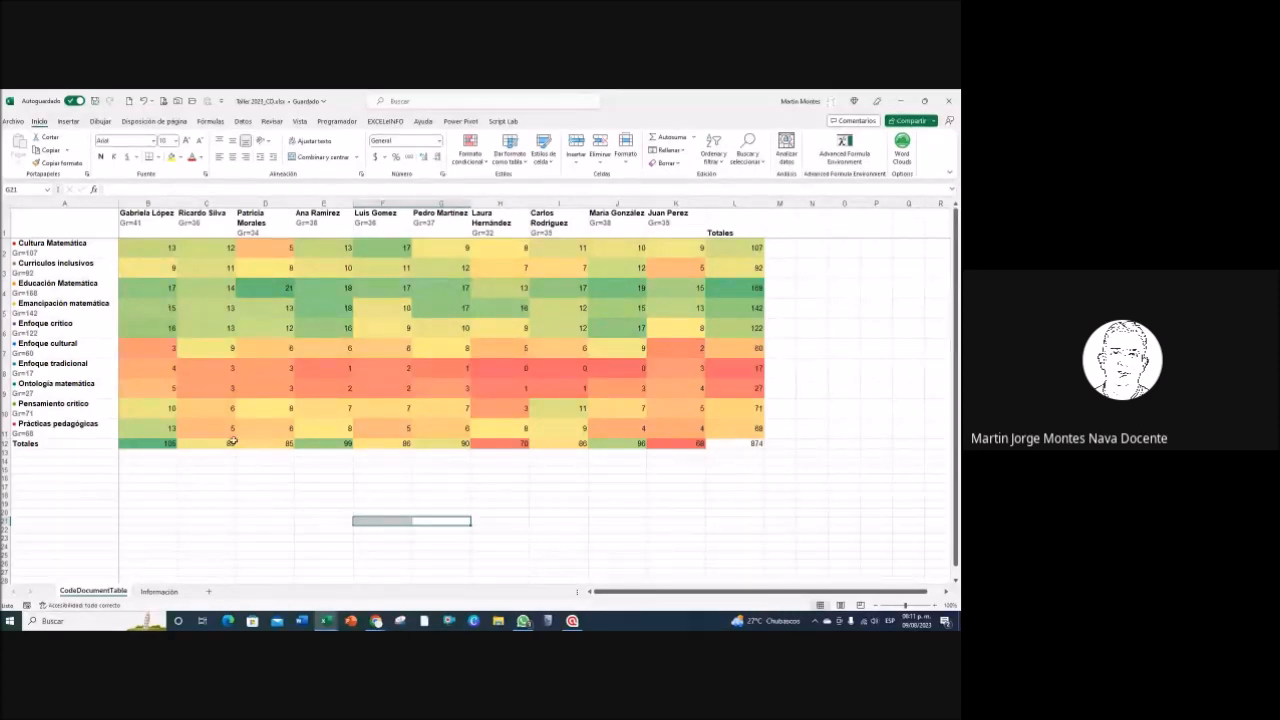
Step: Compare the document frequencies across the Enfoque tradicional, Ontología matemática, Educación Matemática and Emancipación matemática rows
left_click_drag(150, 368, 680, 370)
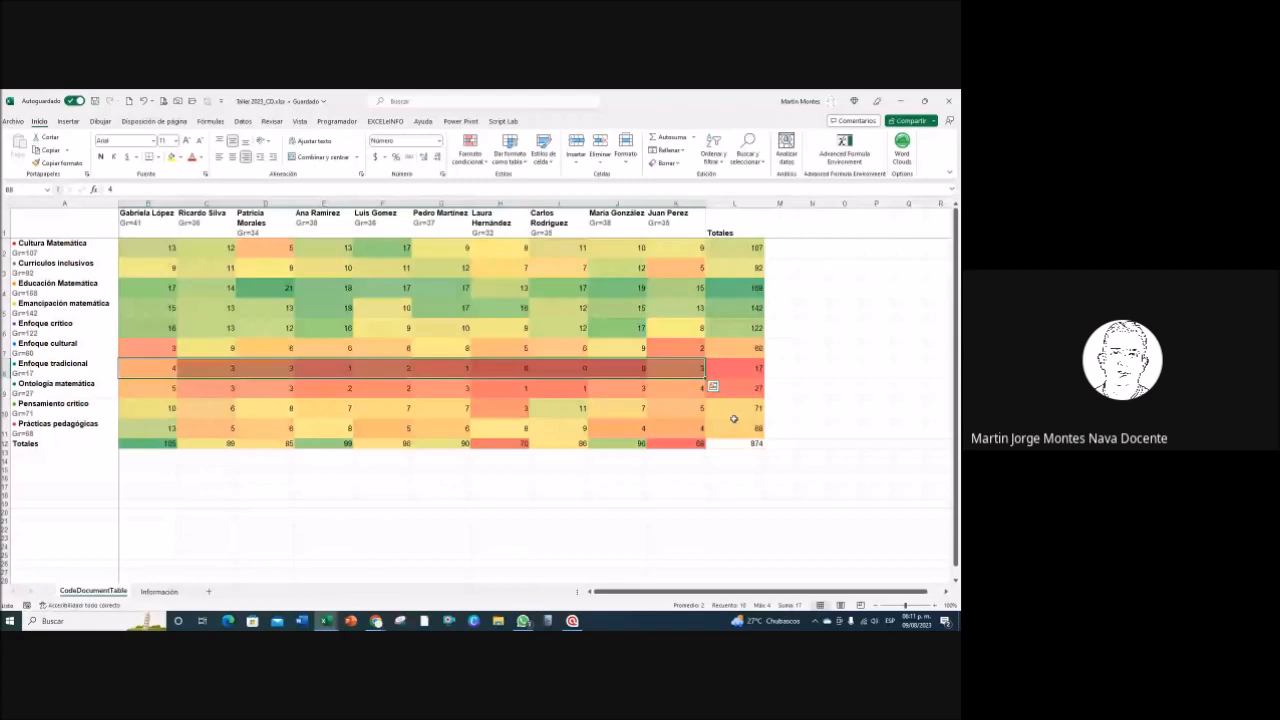
left_click(325, 503)
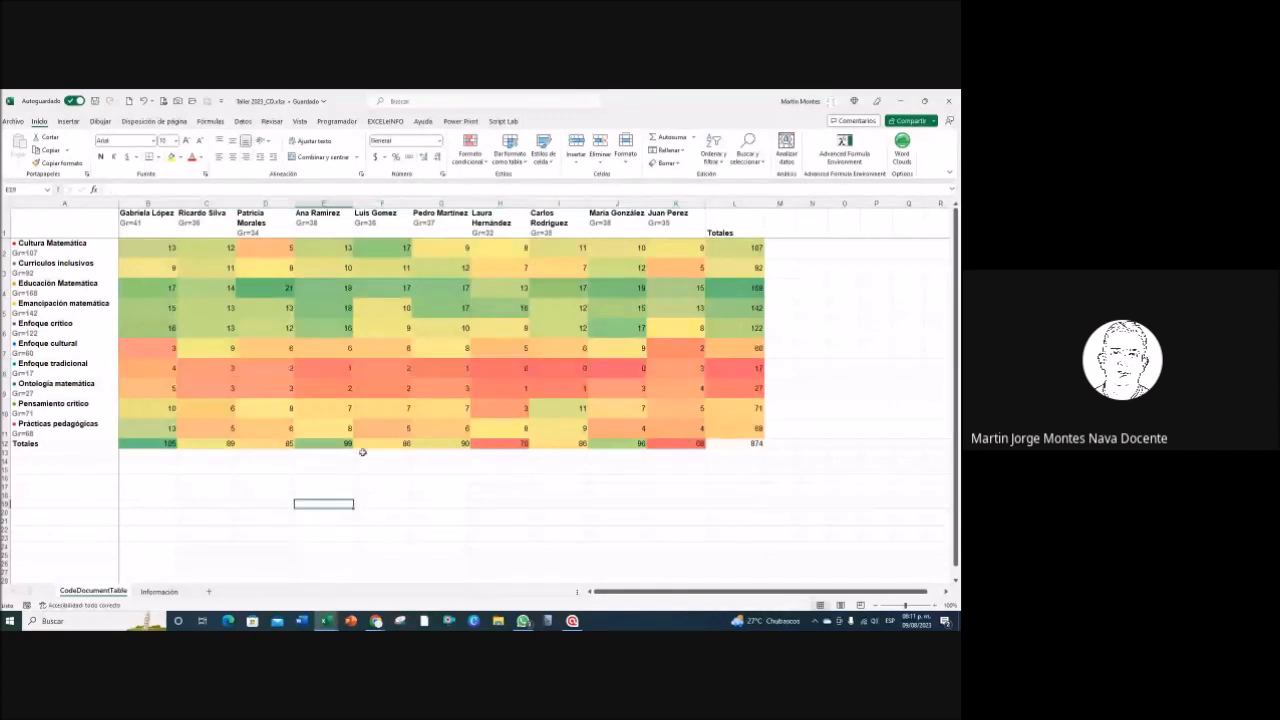
left_click_drag(146, 365, 682, 362)
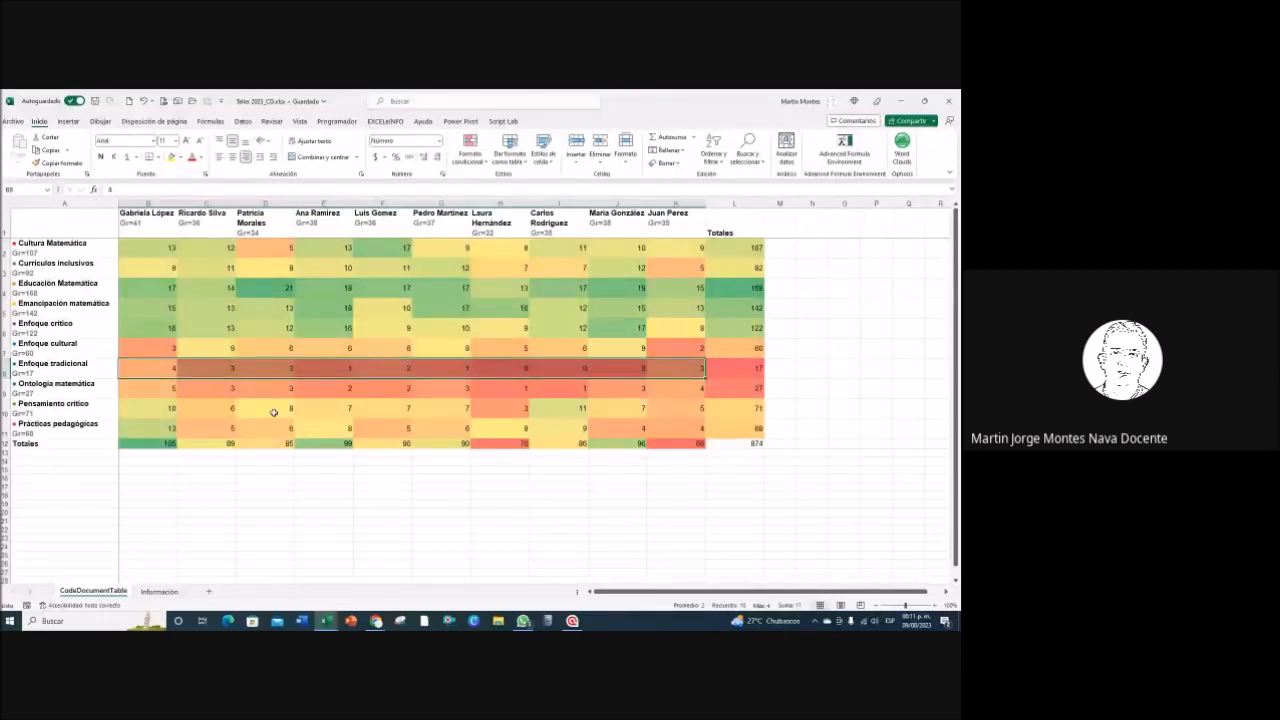
left_click(136, 389)
left_click_drag(209, 388, 690, 388)
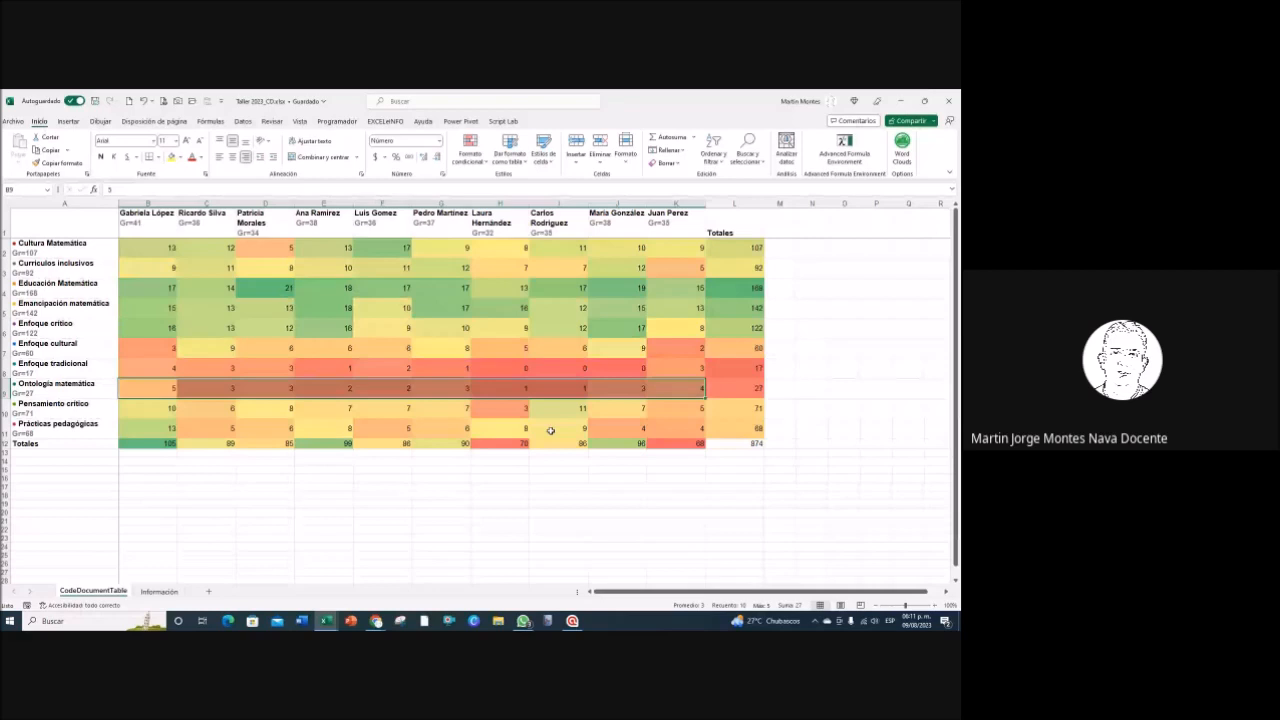
left_click_drag(150, 286, 700, 287)
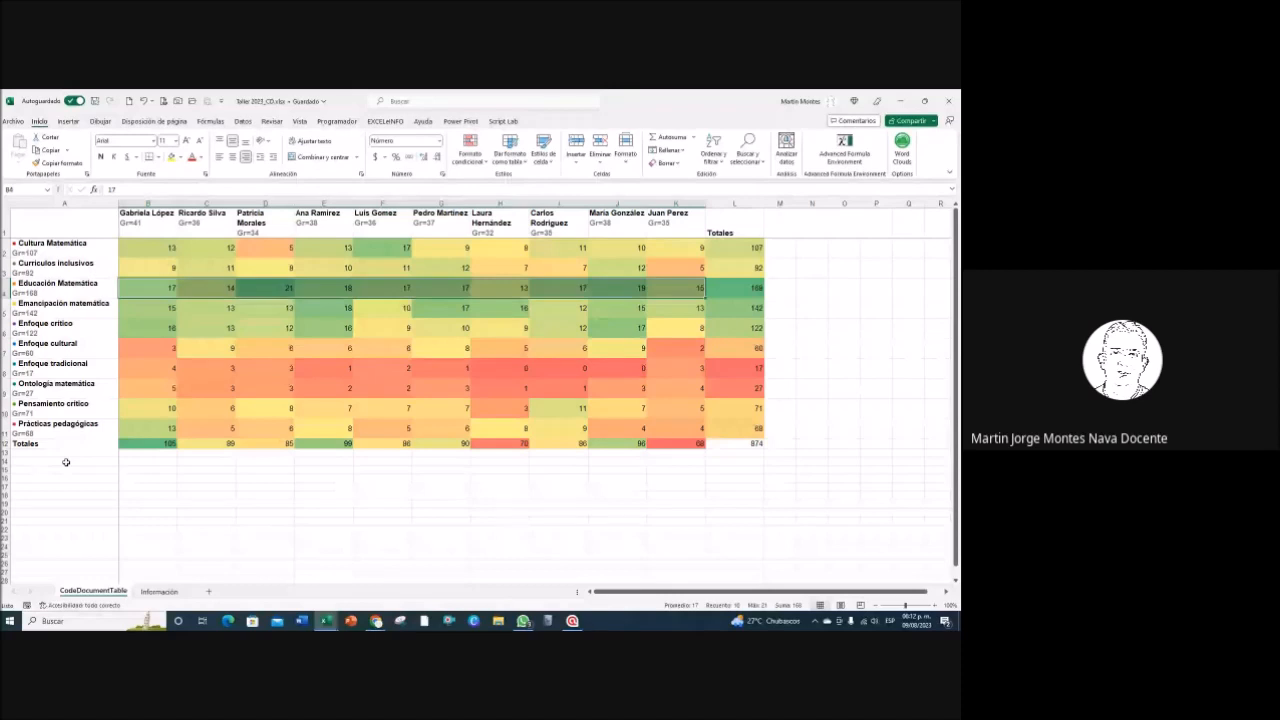
left_click_drag(150, 310, 693, 314)
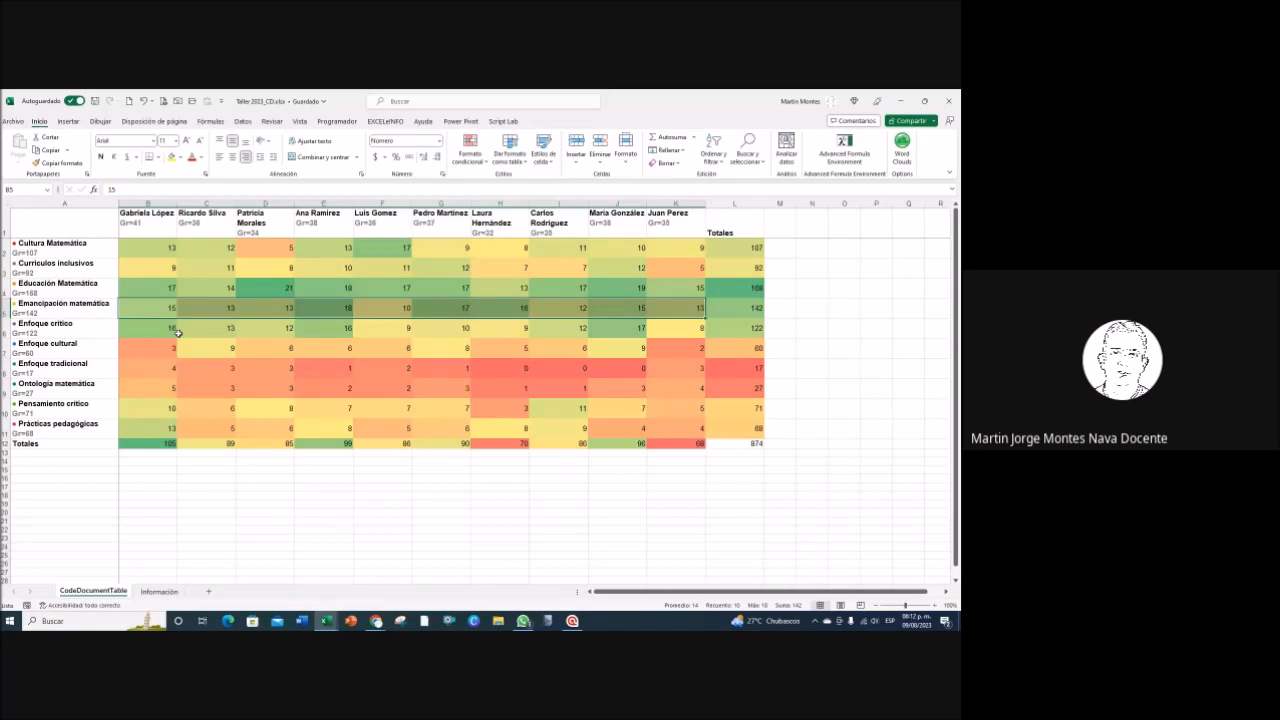
Step: Examine the Cultura Matemática frequency in F2 and the Educación Matemática frequencies in D4, J4, E4 and B4
left_click(392, 252)
left_click(261, 293)
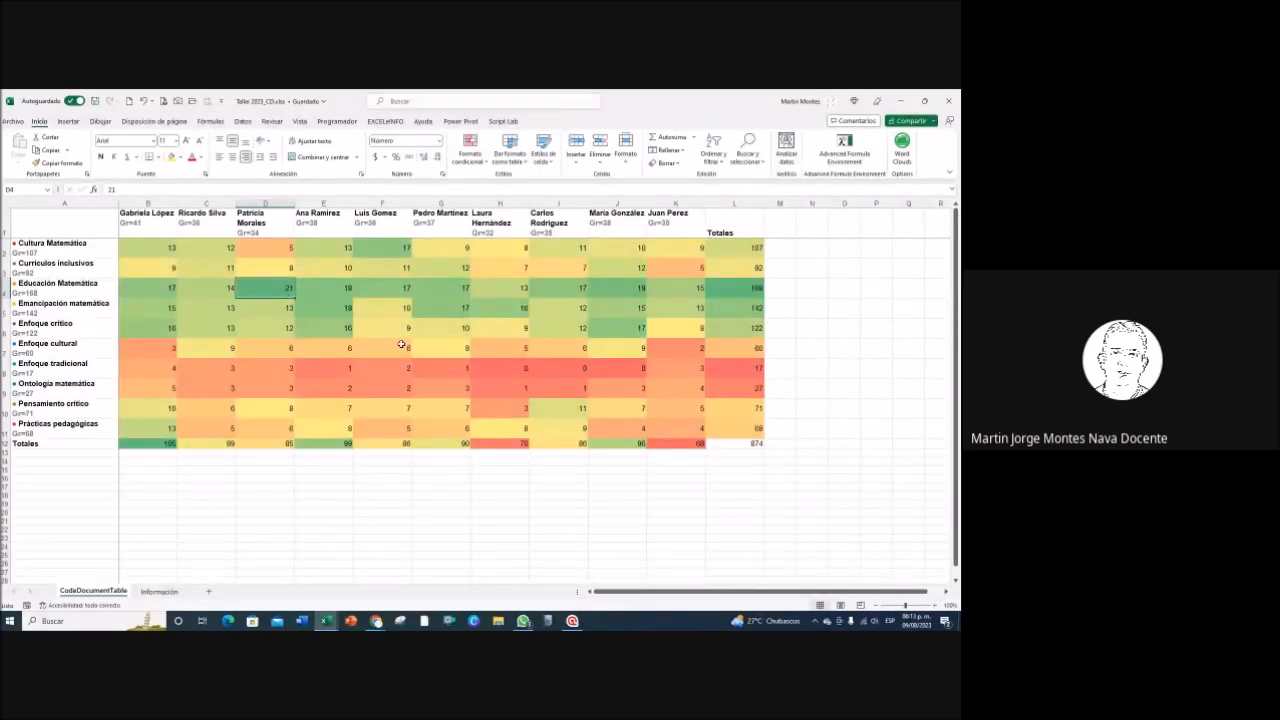
left_click(624, 287)
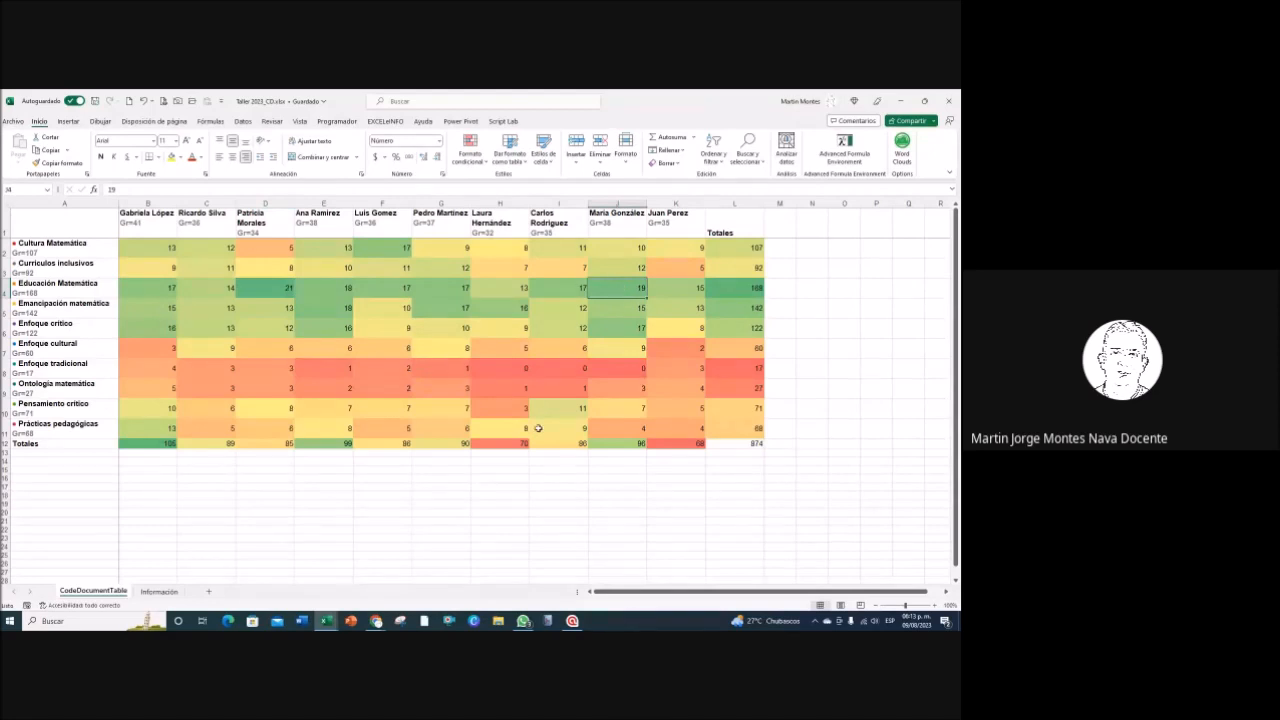
left_click(335, 290)
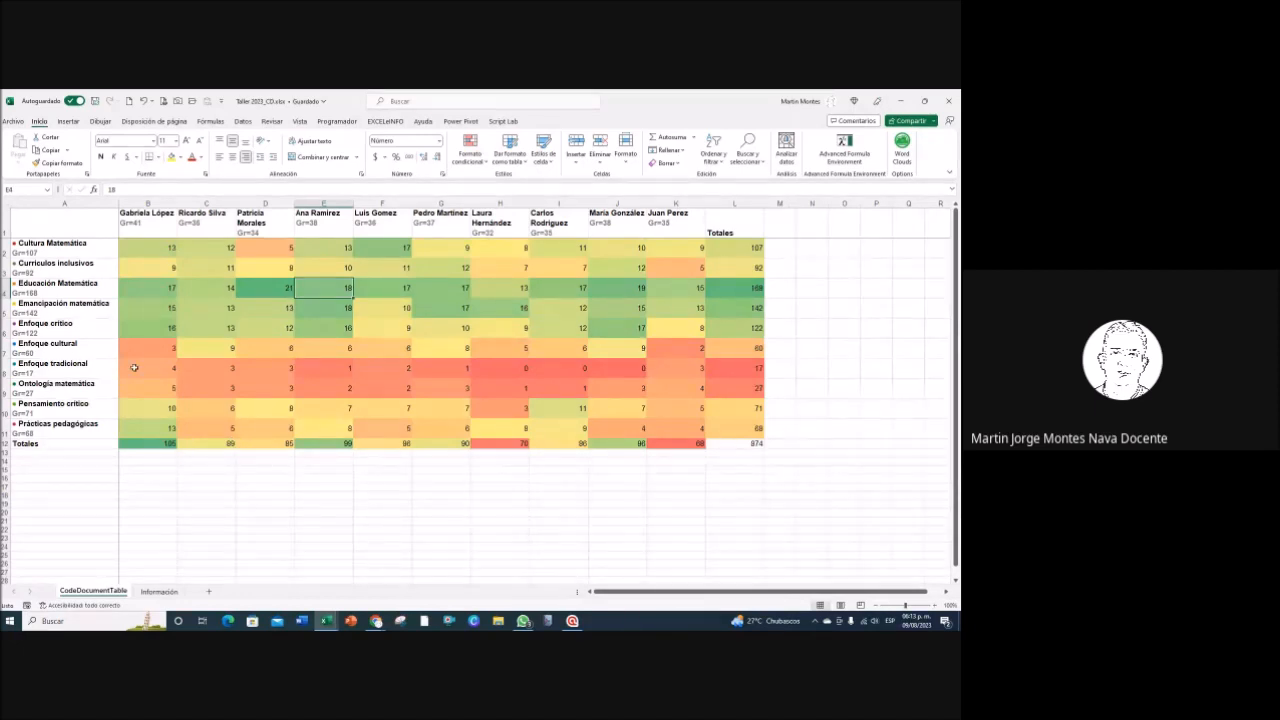
left_click(142, 290)
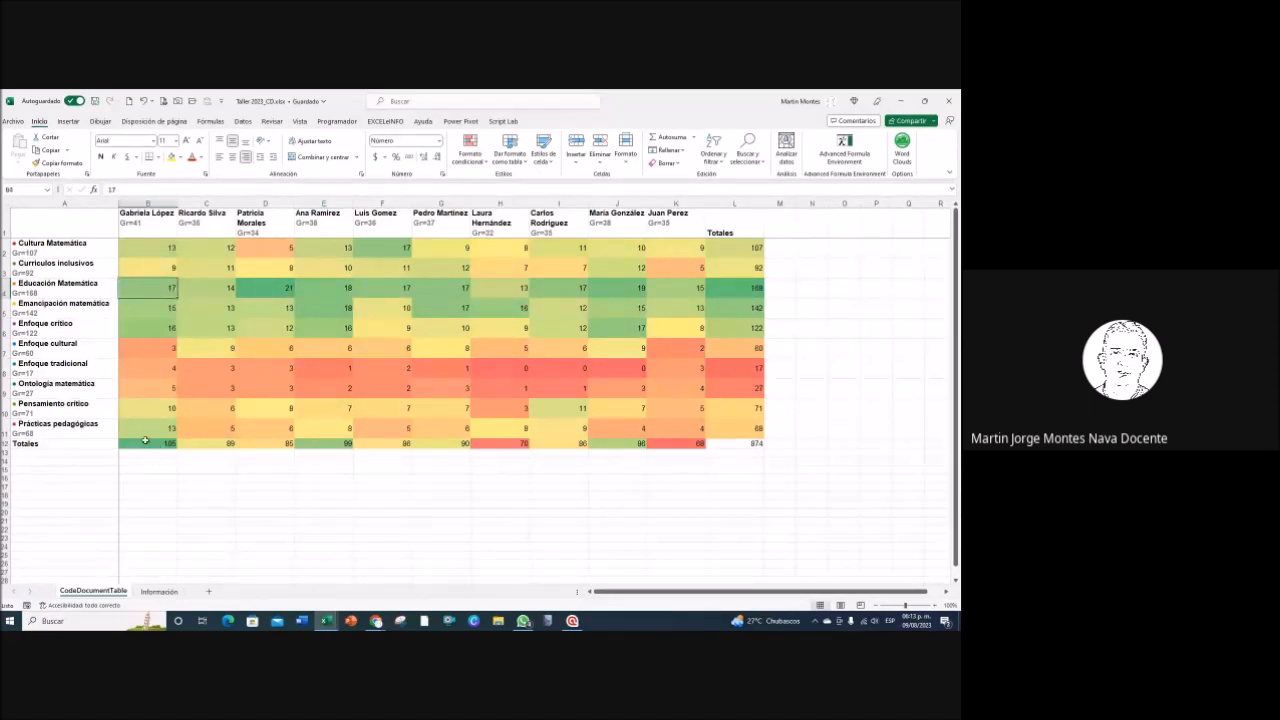
left_click(58, 286)
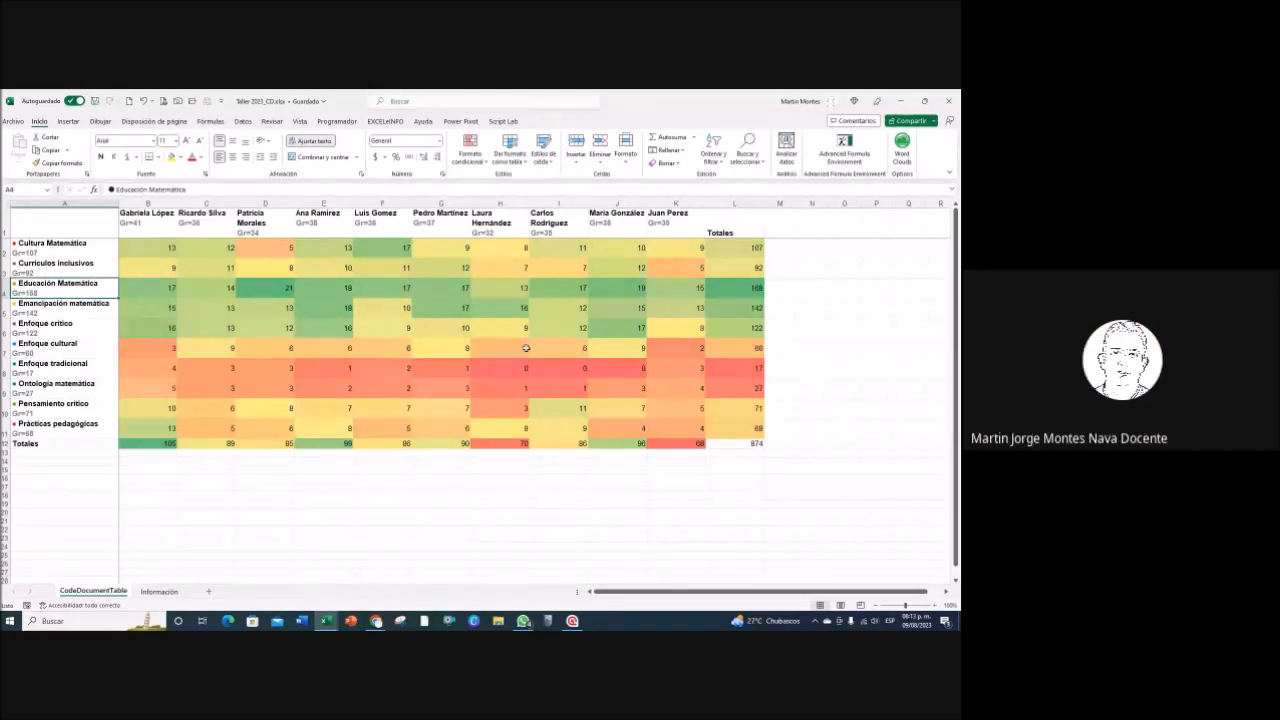
Step: Switch to ATLAS.ti and display the code-document analysis as a Sankey diagram
left_click(572, 621)
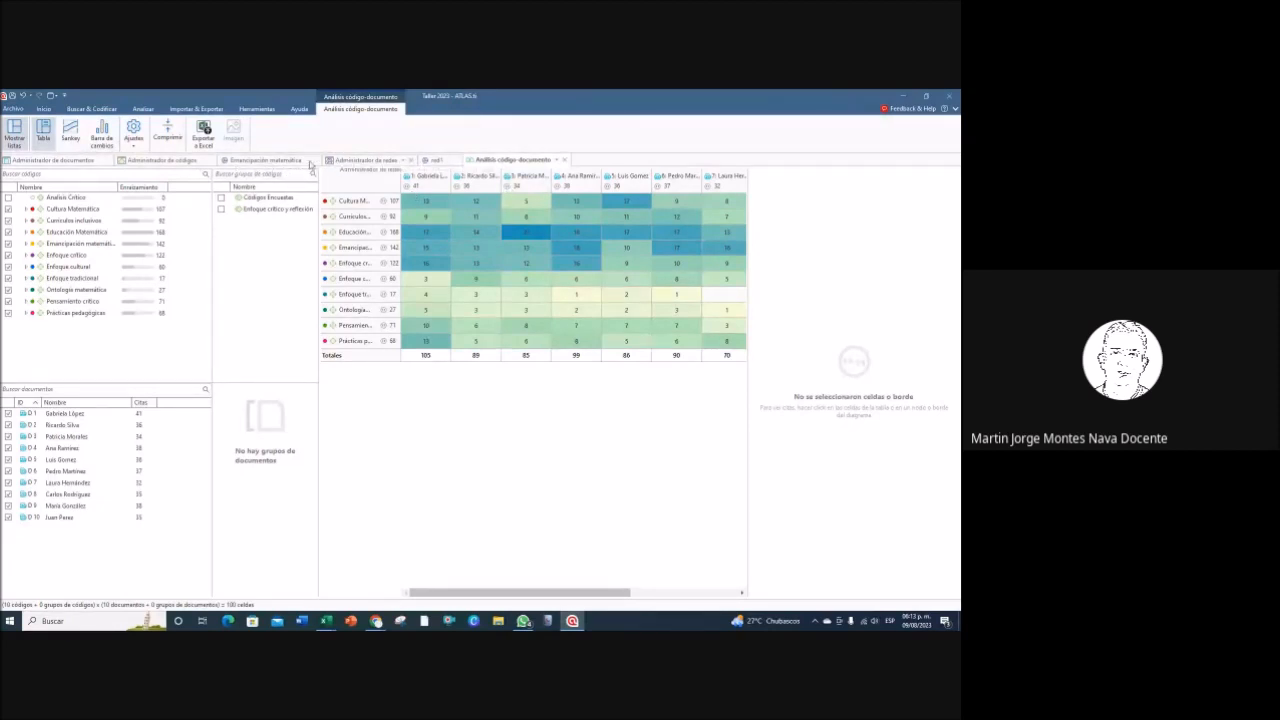
left_click(145, 110)
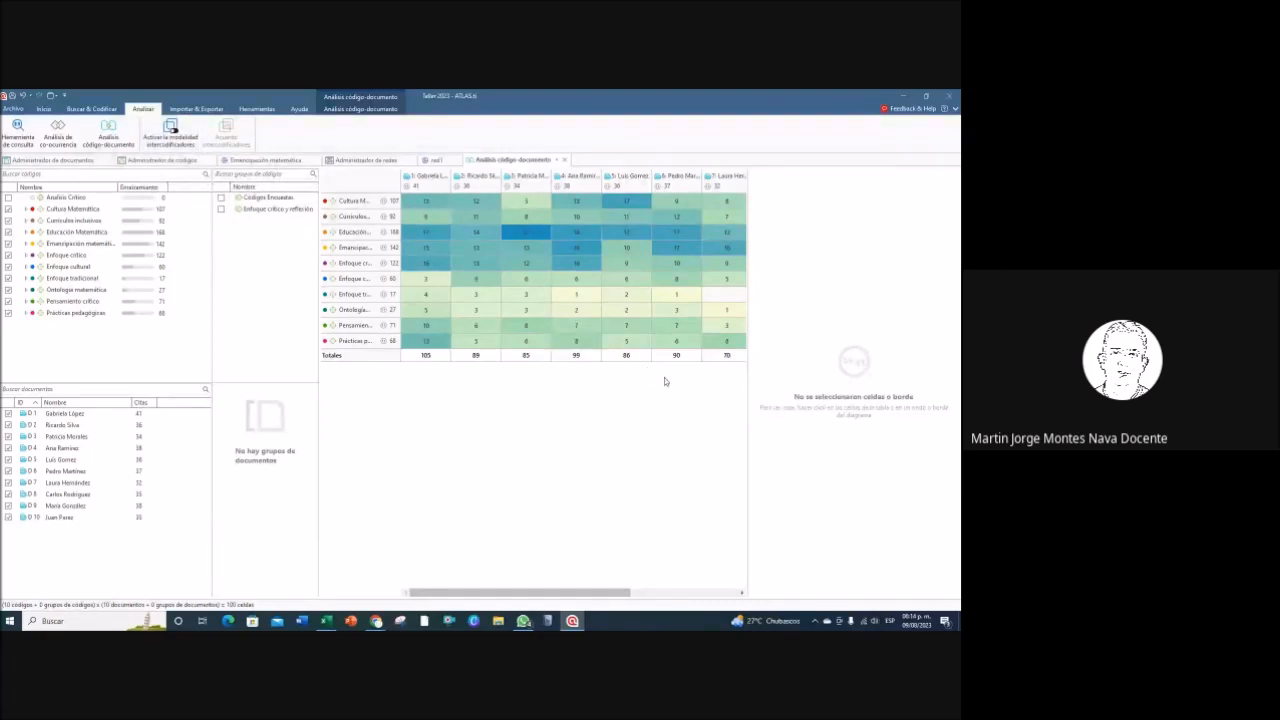
mouse_move(617, 343)
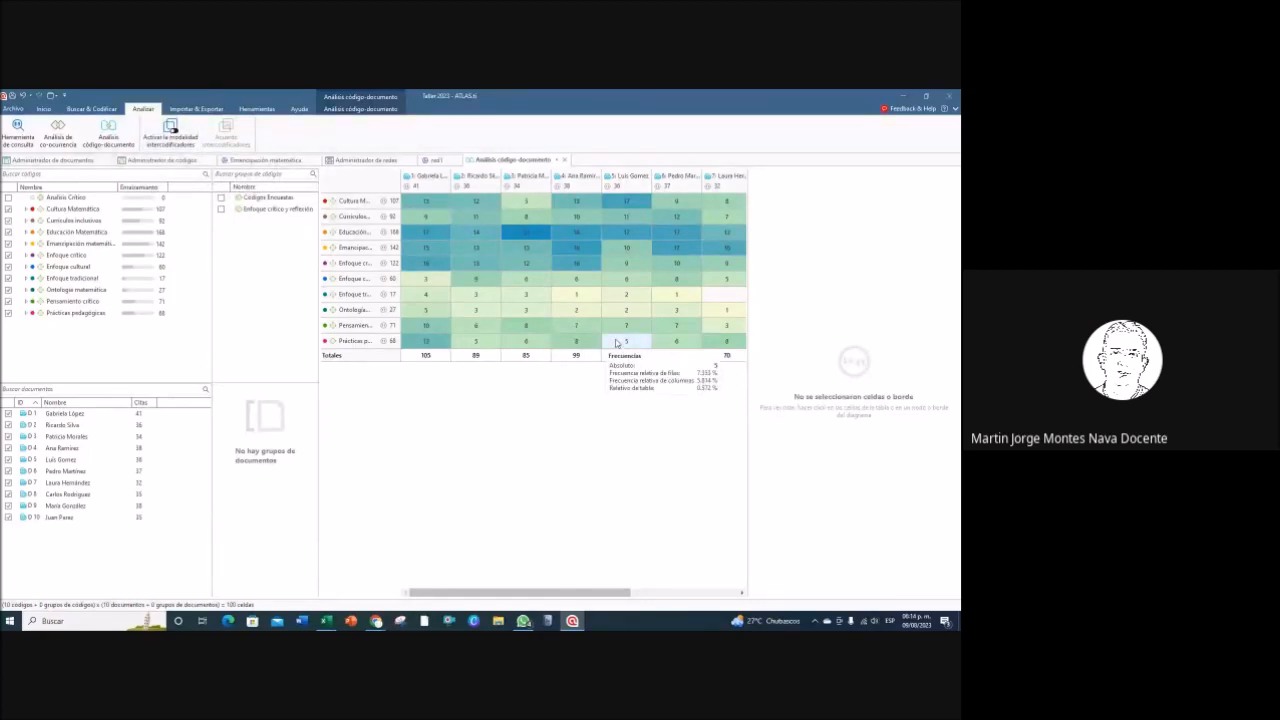
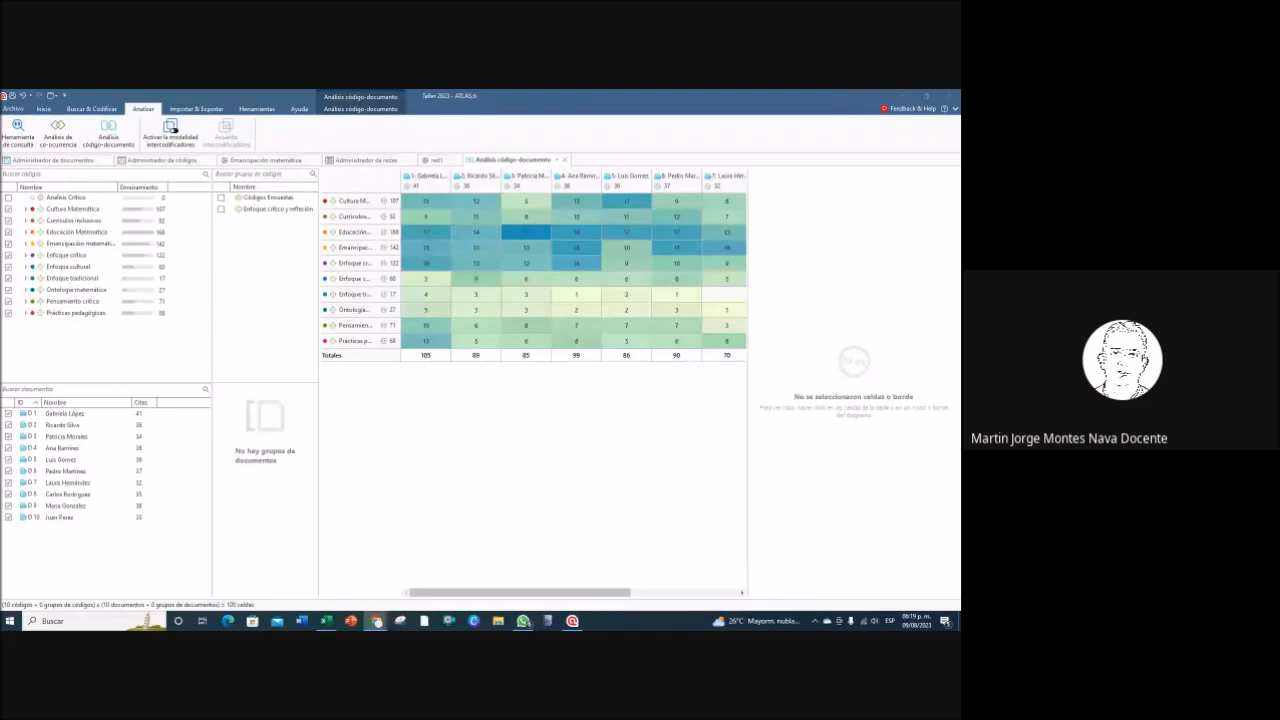
left_click(369, 110)
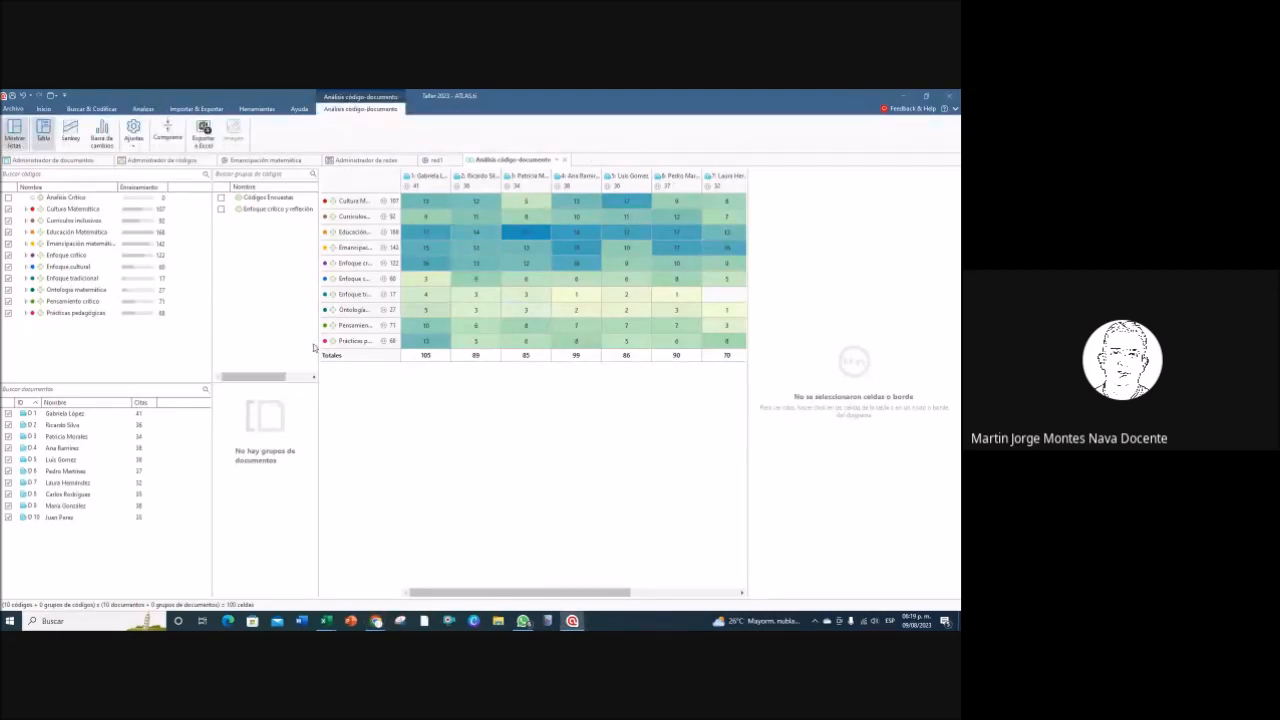
left_click(70, 135)
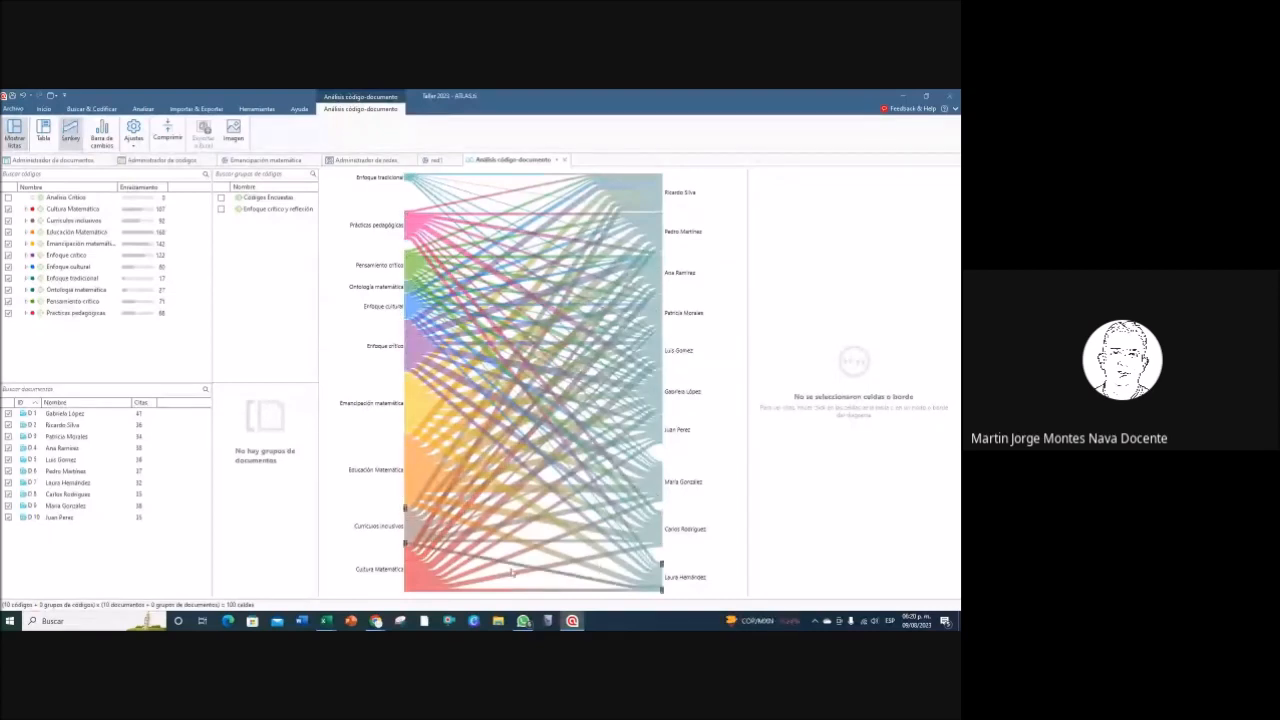
Step: Inspect the Sankey links and quotations of Educación Matemática, document D 1 and Enfoque tradicional, including Educación Matemática's links to D 3 and D 4
left_click(410, 466)
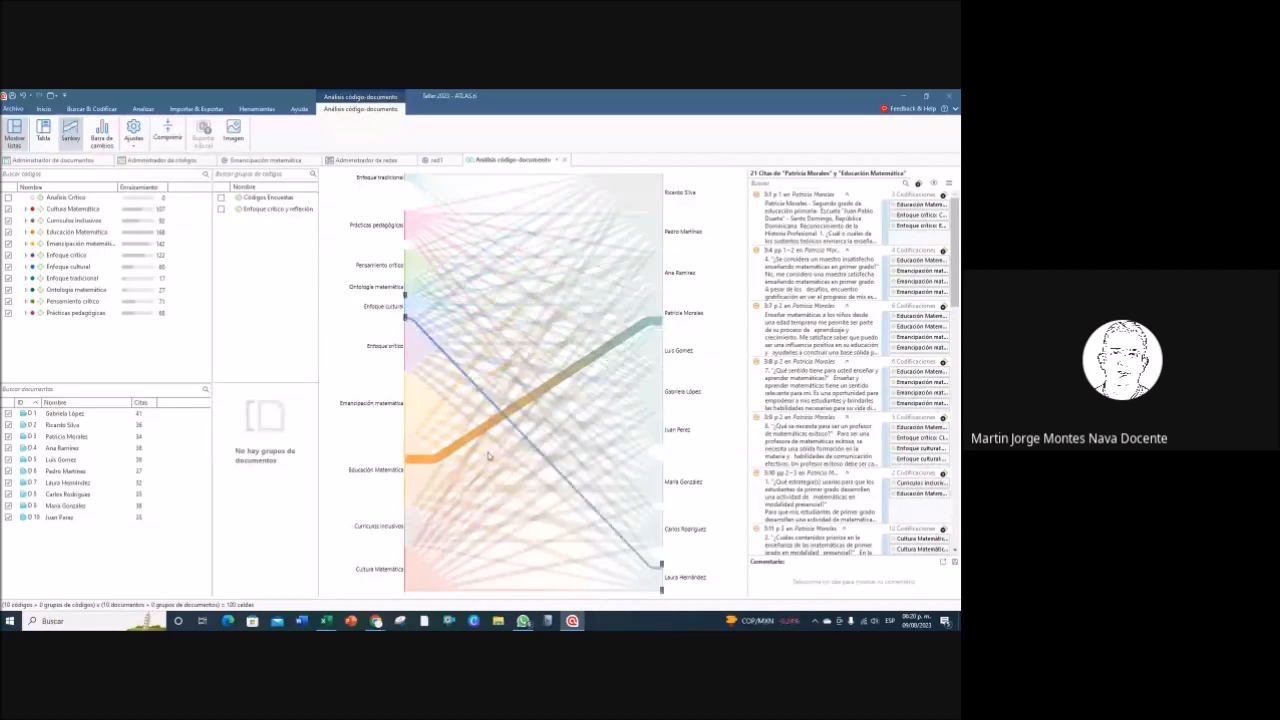
left_click(409, 458)
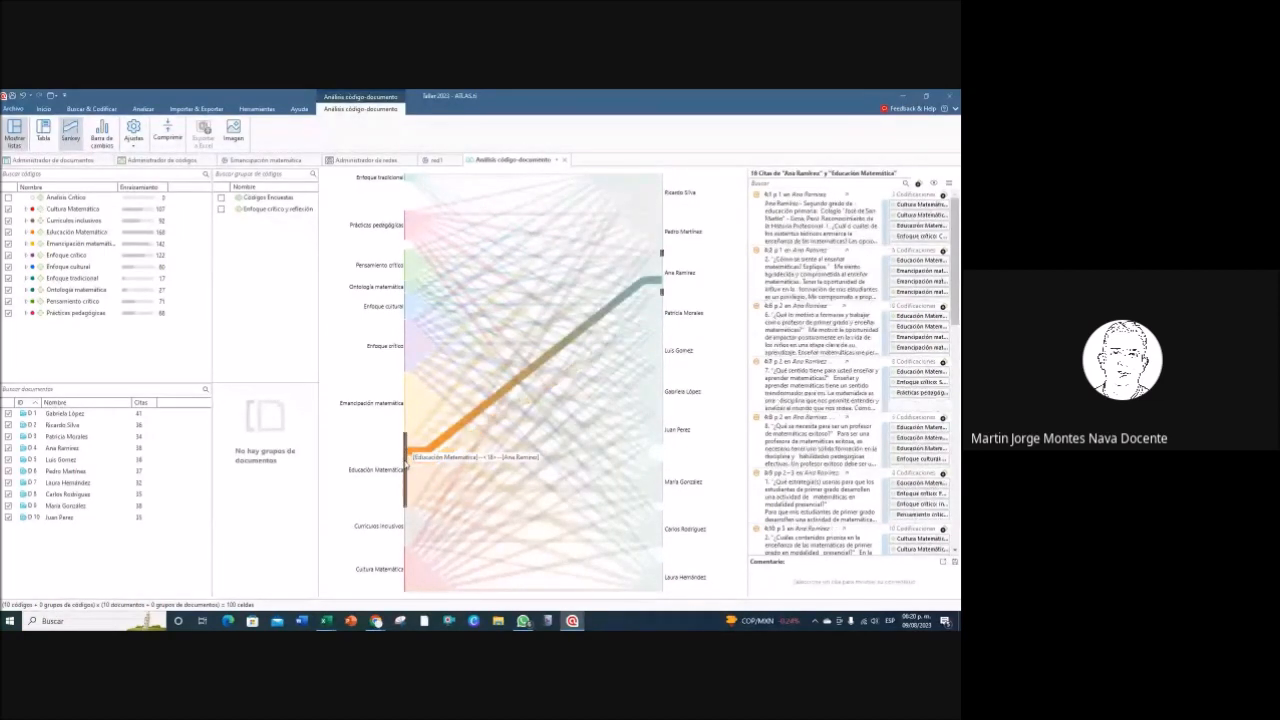
left_click(402, 472)
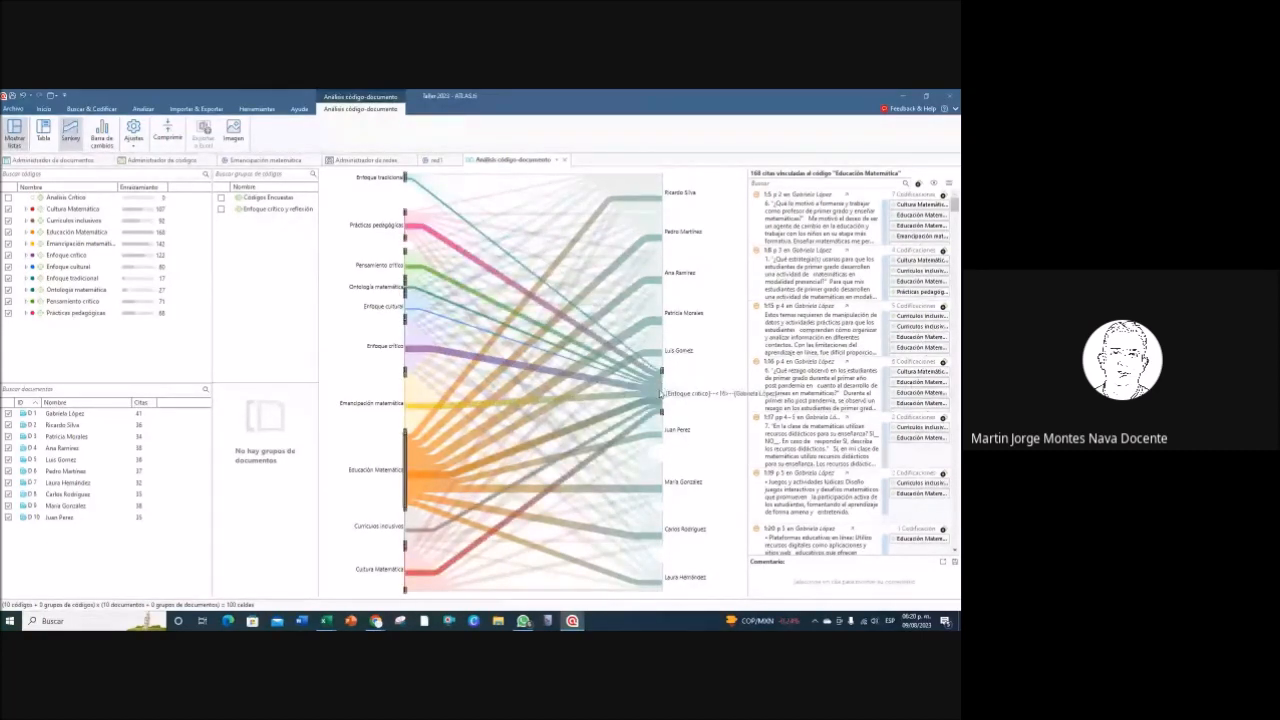
left_click(660, 387)
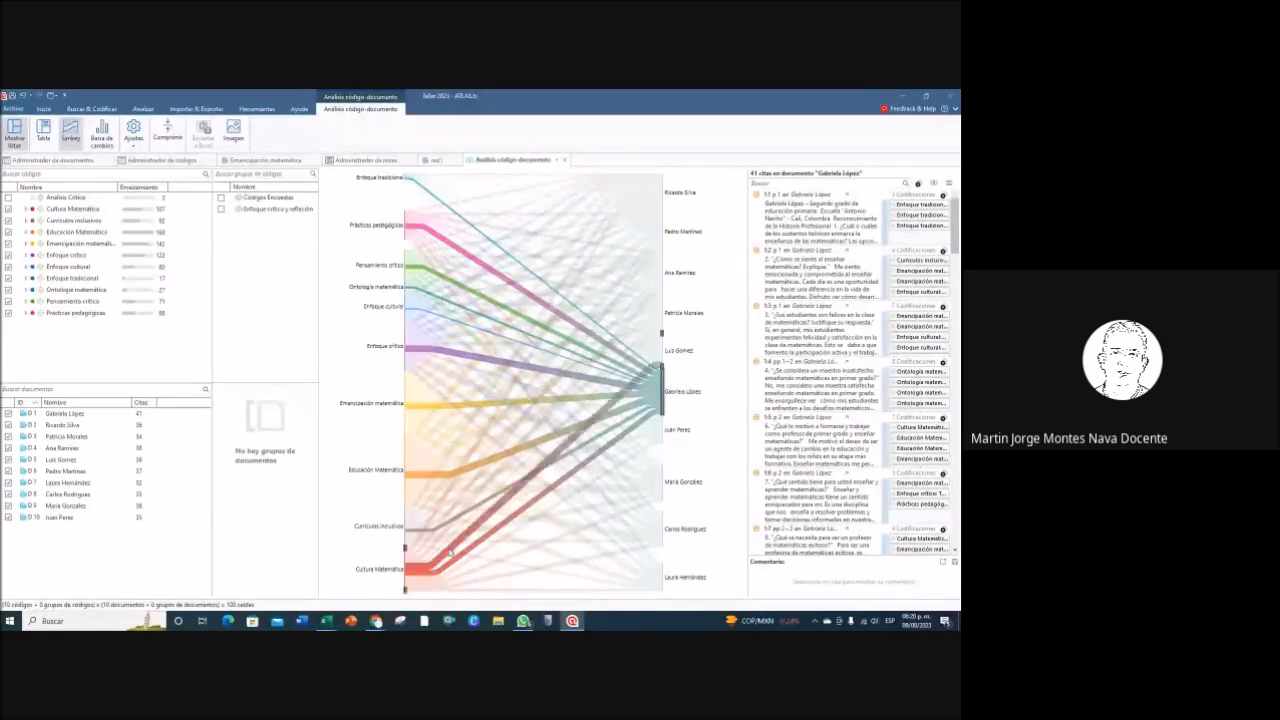
mouse_move(446, 541)
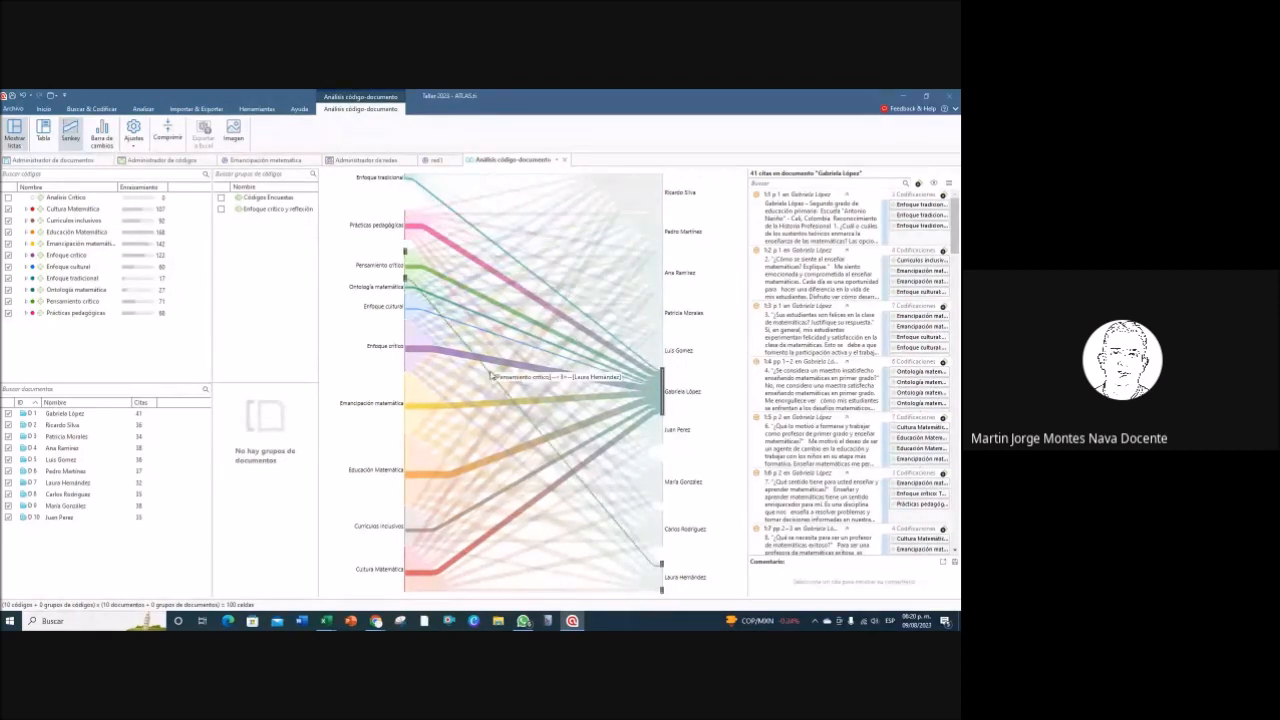
left_click(405, 176)
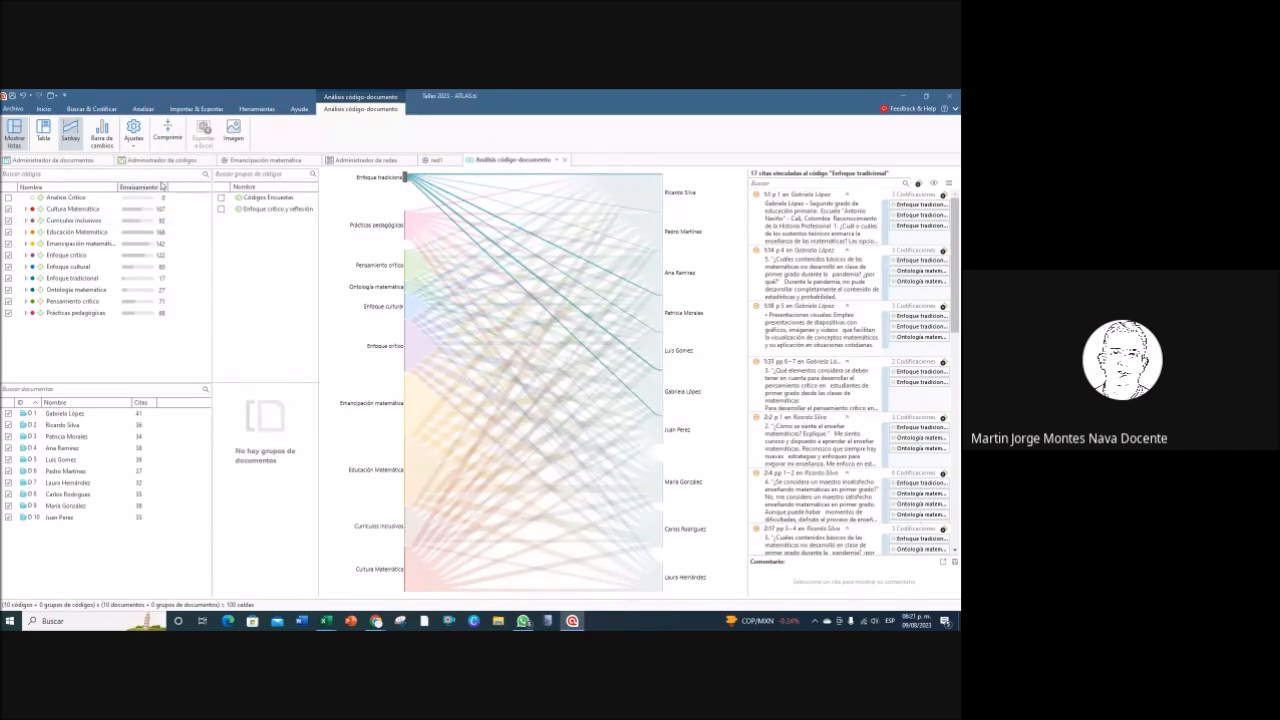
Step: Display the code-document analysis as a bar chart and hide the code and document lists
left_click(102, 135)
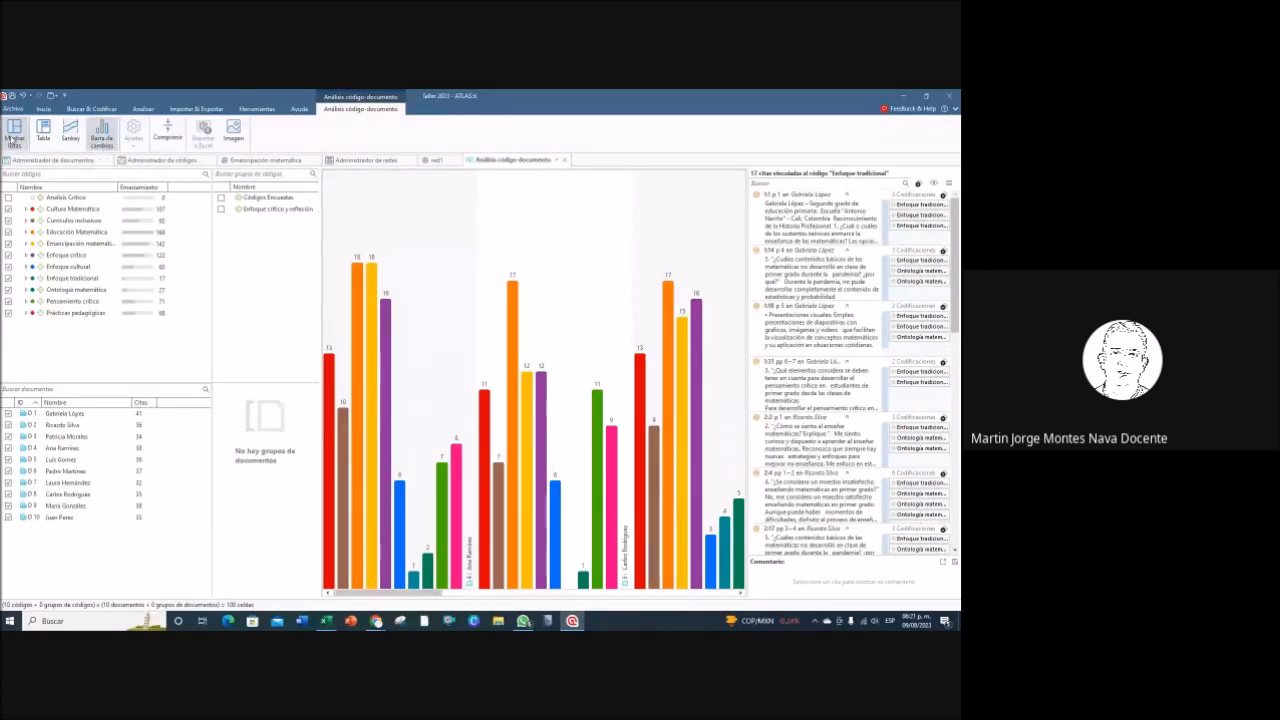
left_click(12, 136)
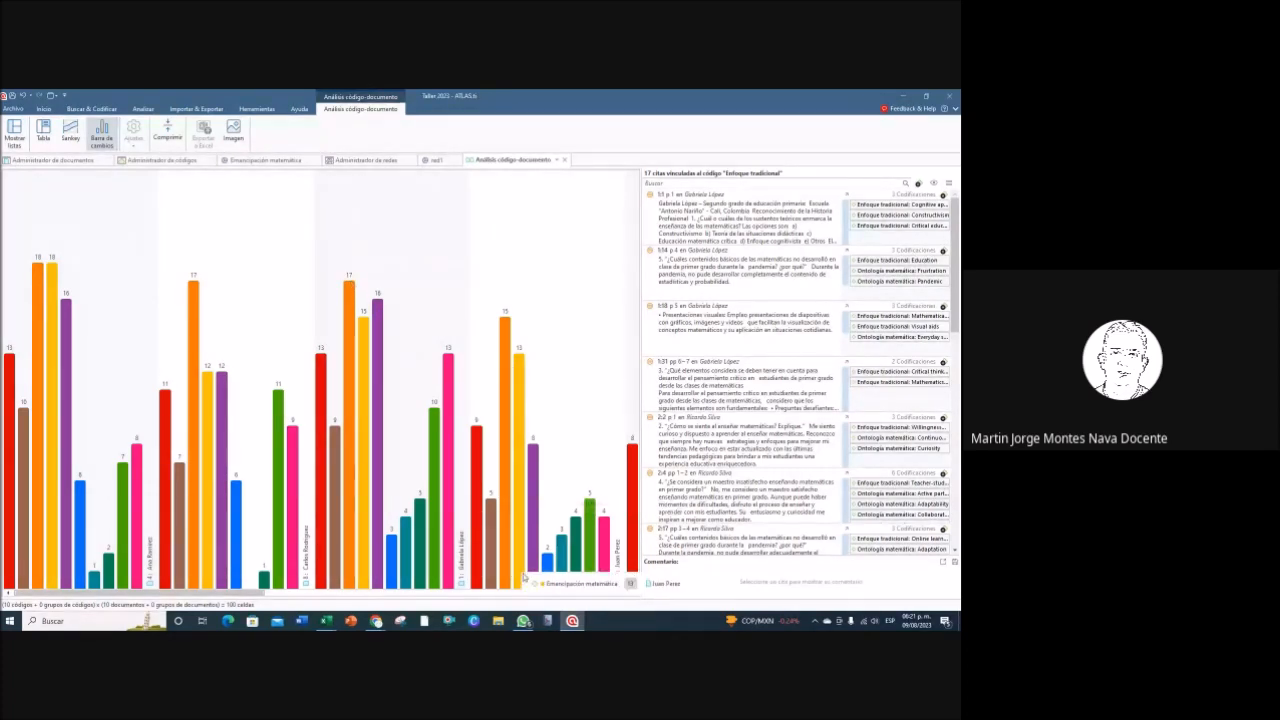
Step: Examine the quotations that link Educación Matemática with document D 1 through its bar in the chart
left_click(351, 293)
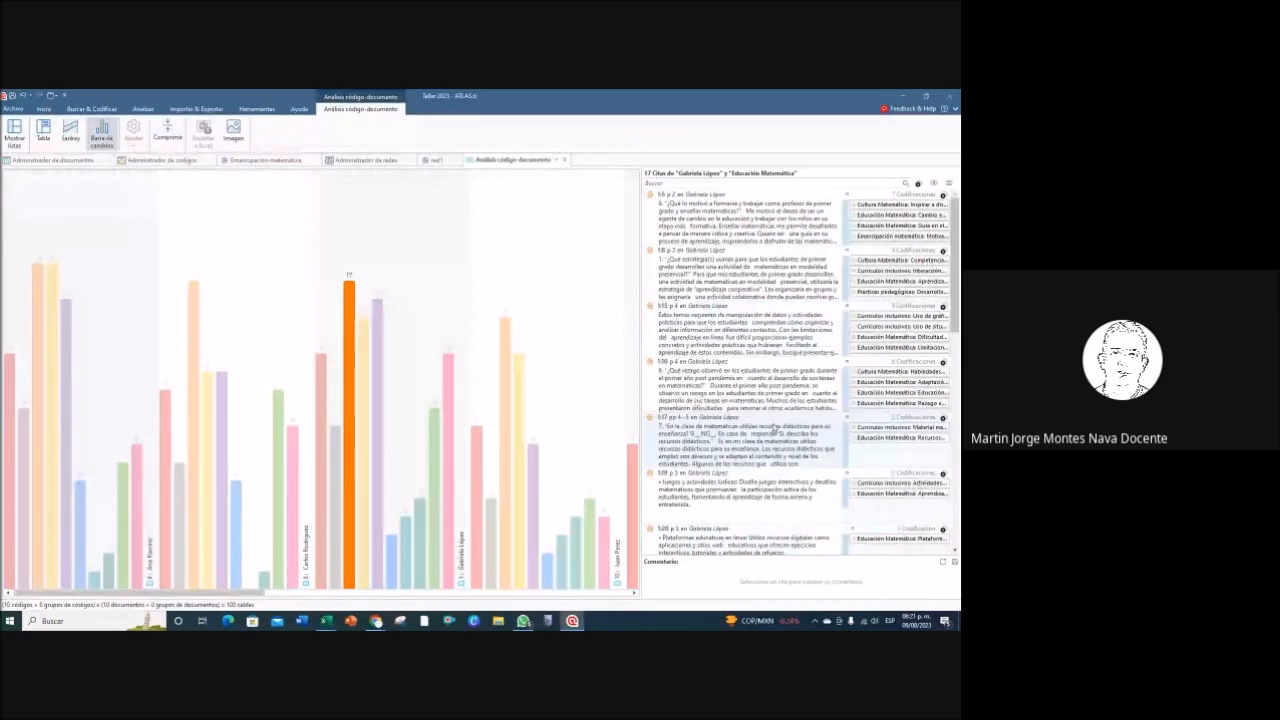
scroll(773, 428, "down", 5)
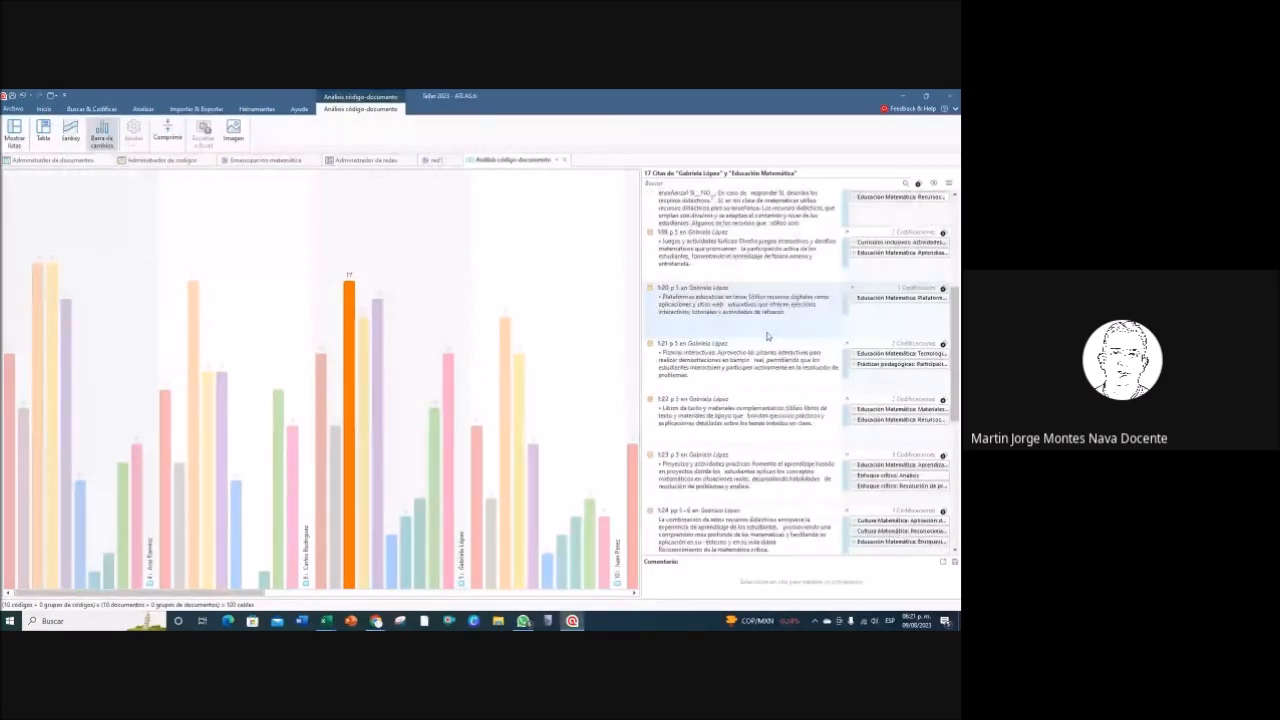
scroll(768, 336, "down", 3)
scroll(762, 324, "down", 2)
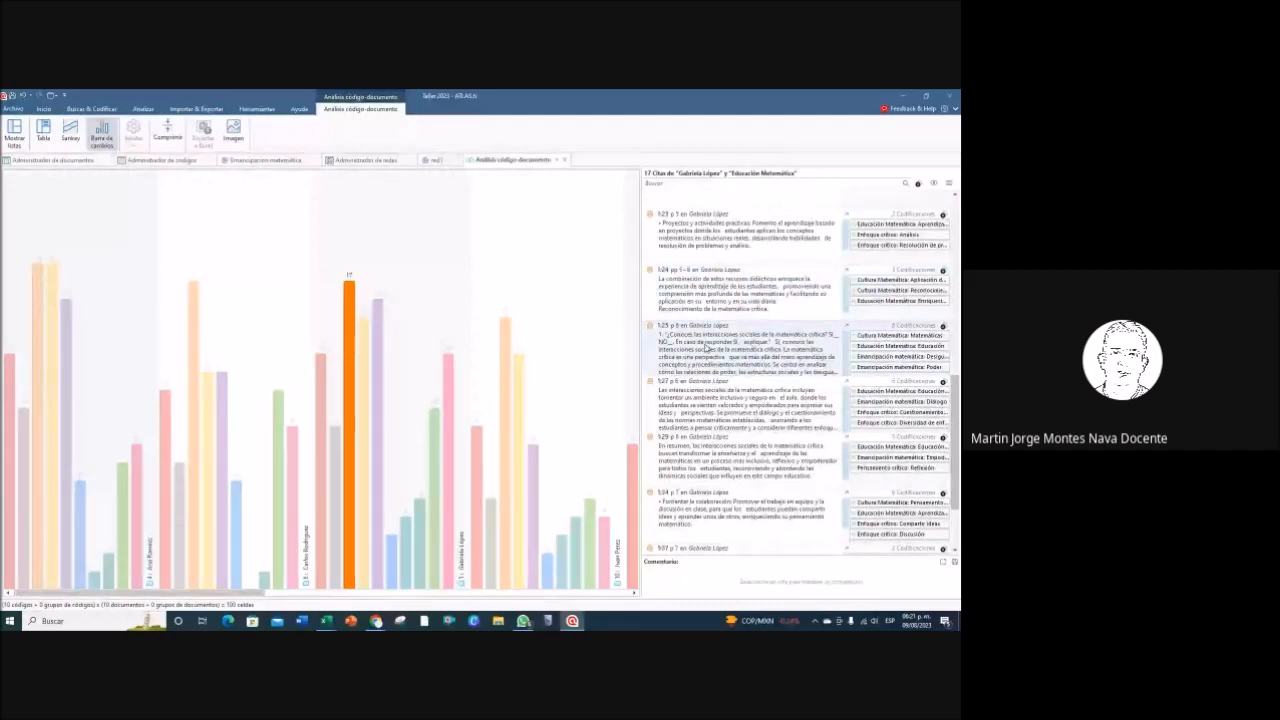
Step: Open quotation 1:25 in document D 1, read it in context with its codes, and close the document
left_click(706, 347)
double_click(706, 347)
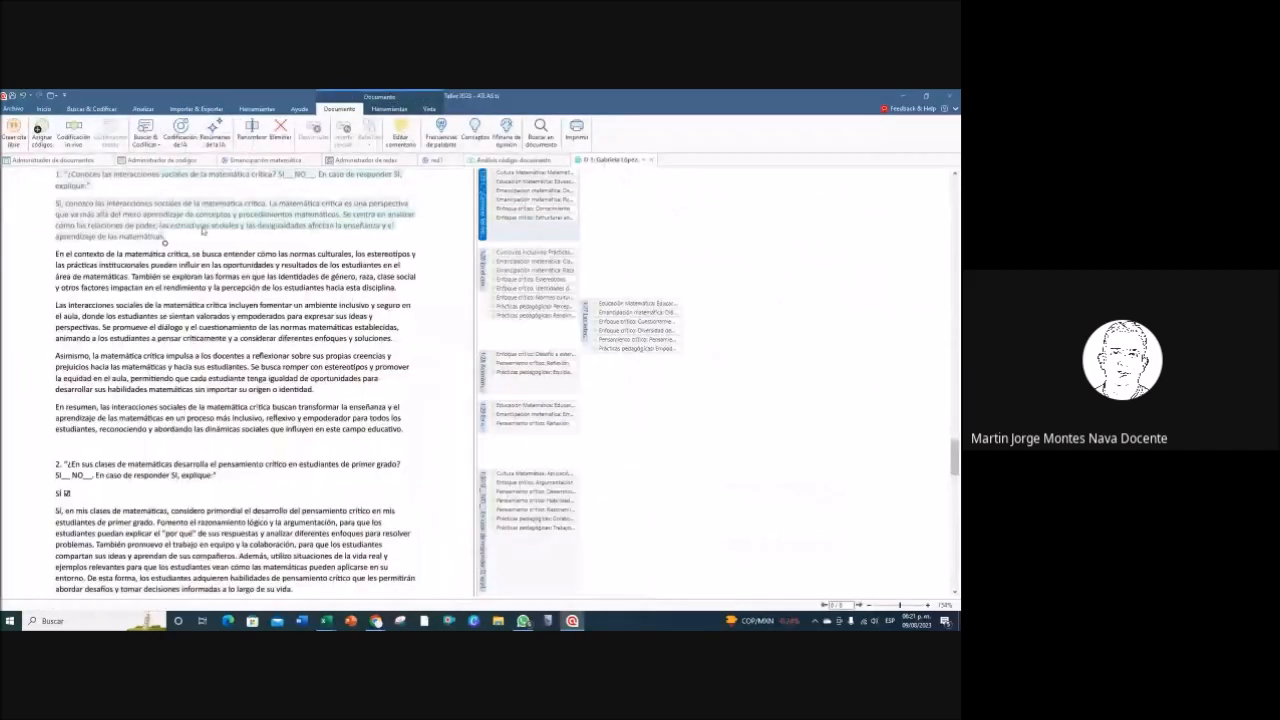
scroll(157, 213, "up", 1)
scroll(234, 256, "down", 2)
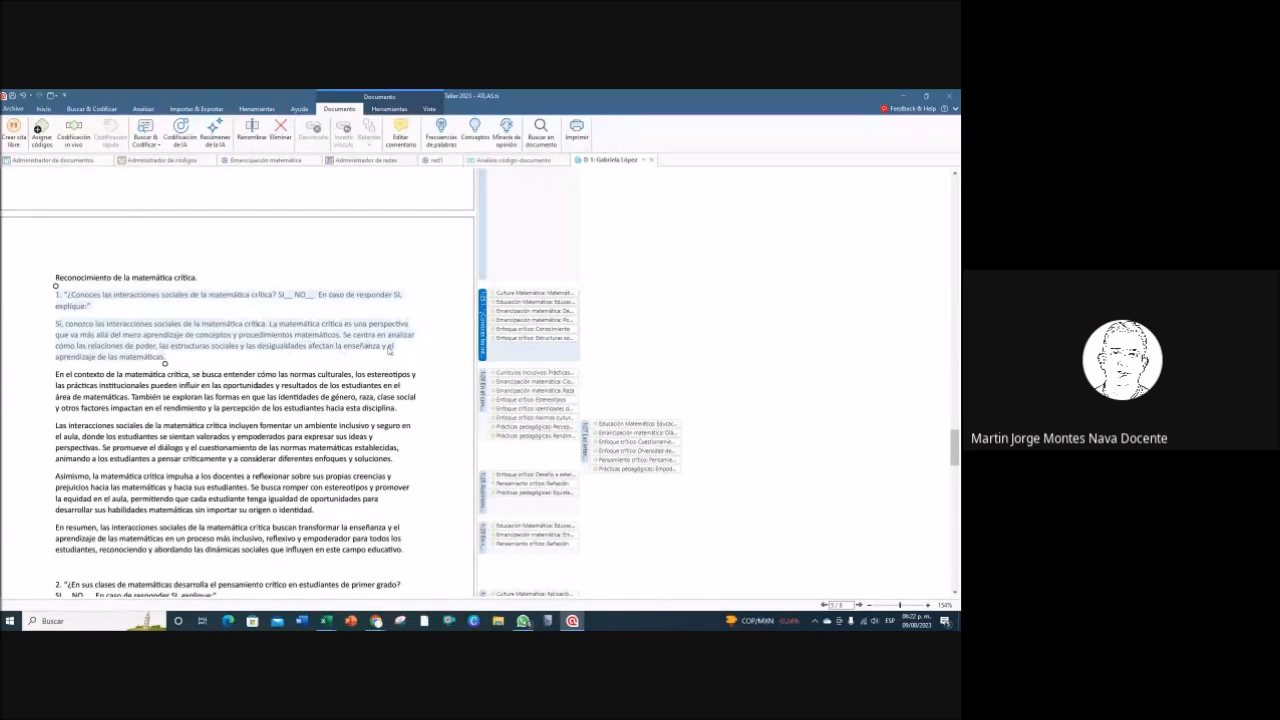
scroll(370, 262, "up", 3)
scroll(366, 257, "down", 2)
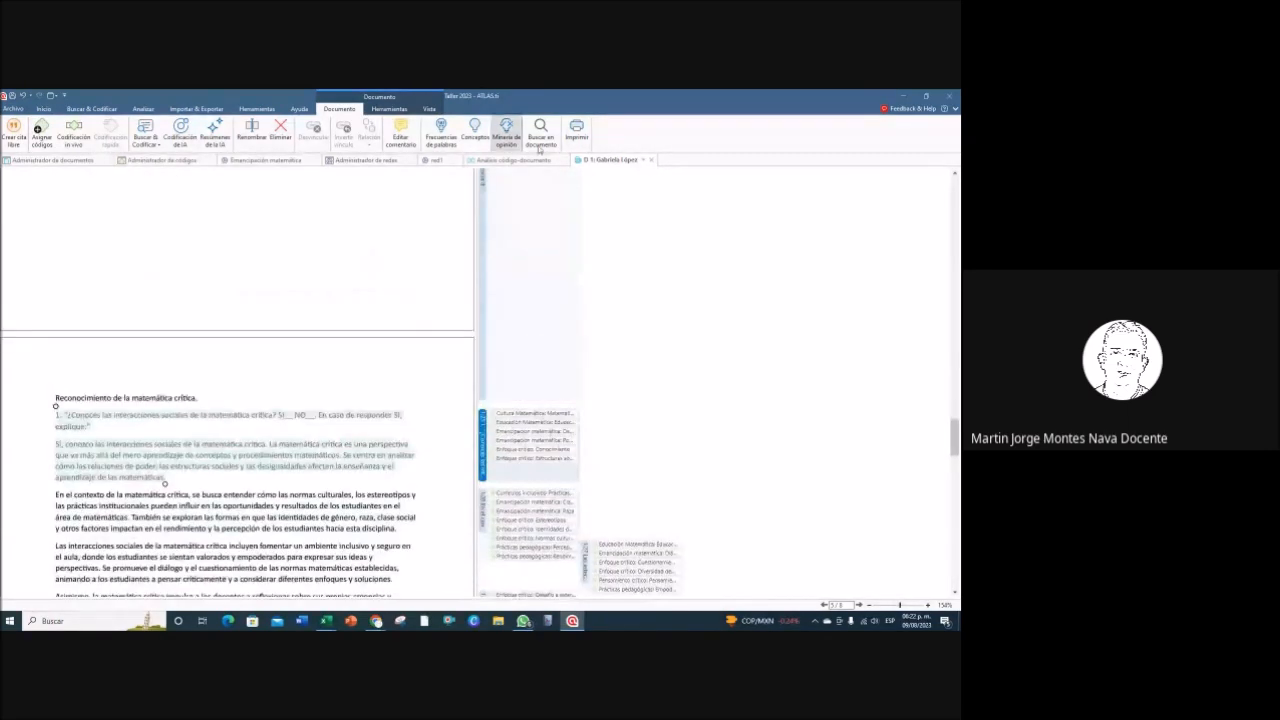
left_click(652, 161)
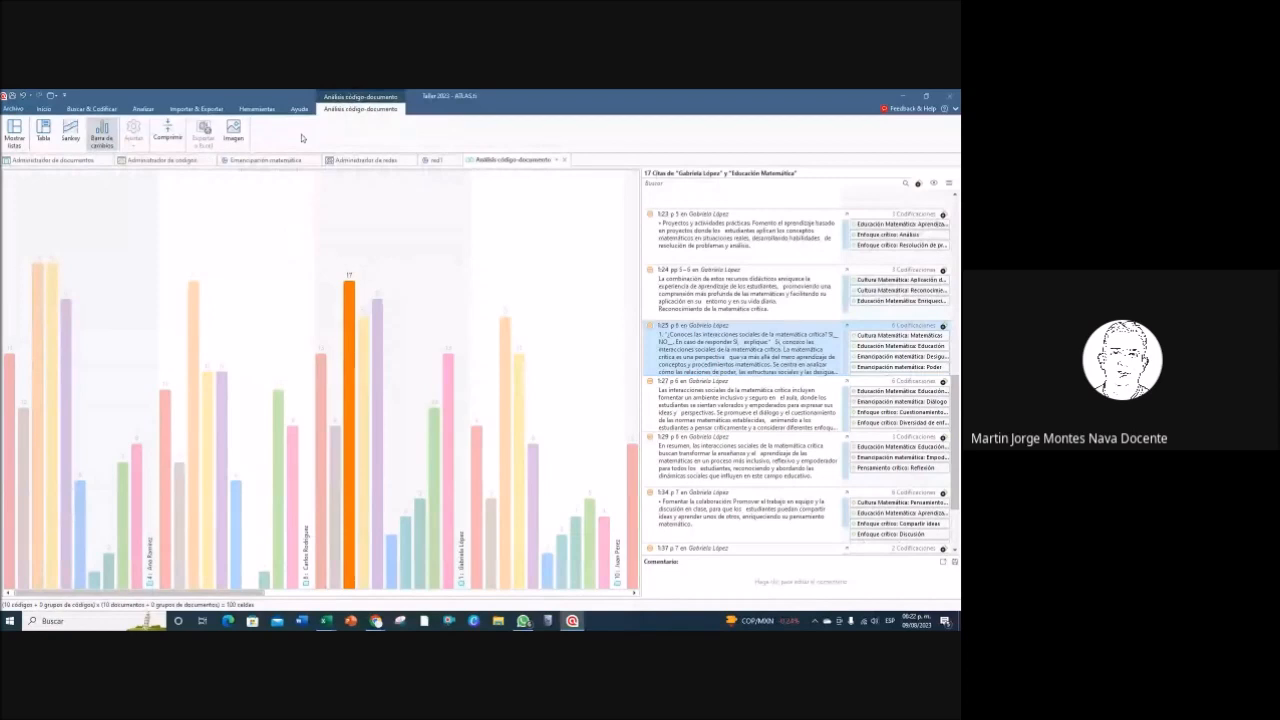
Step: Open the query tool and narrow the code group and code lists to give the query area more room
left_click(143, 109)
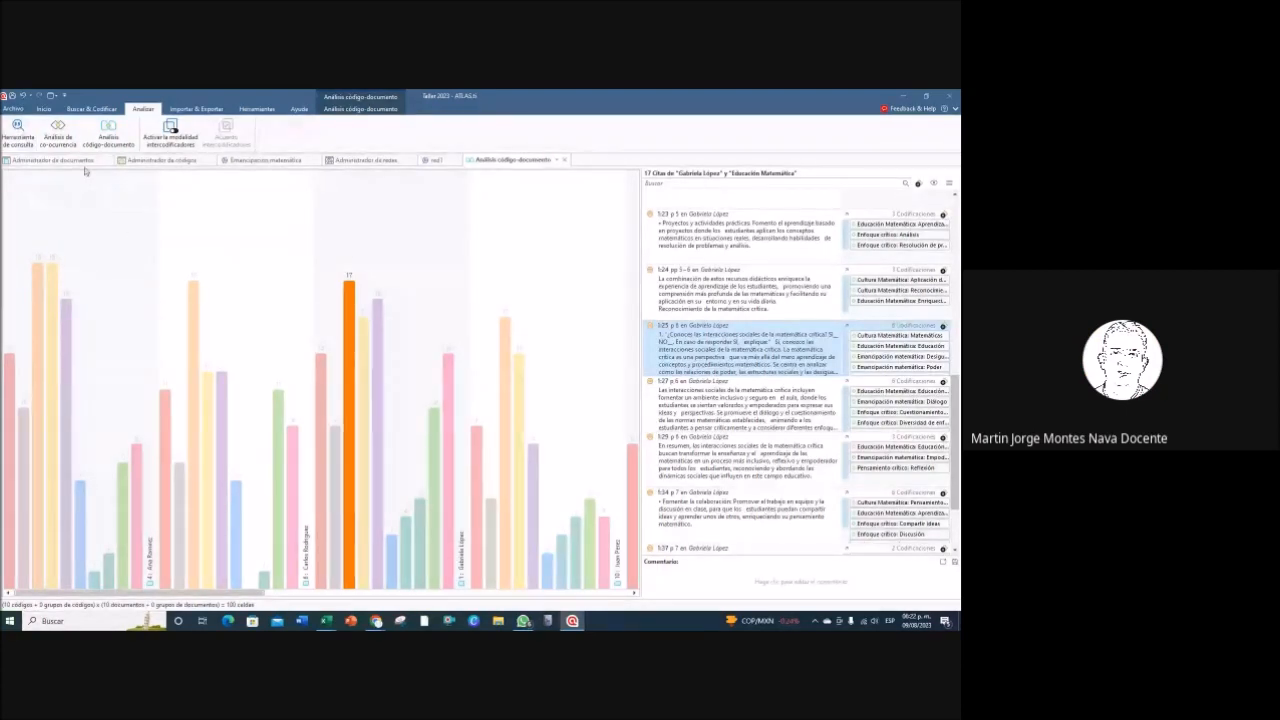
left_click(17, 134)
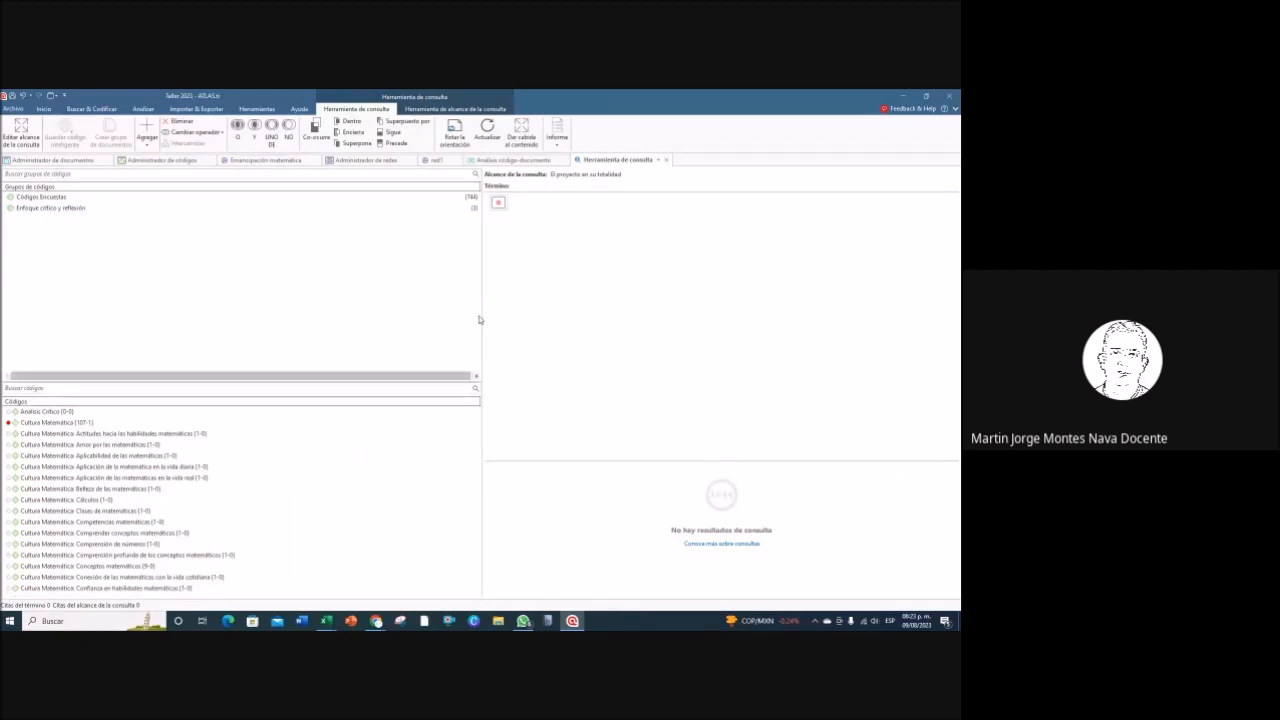
left_click_drag(482, 317, 298, 317)
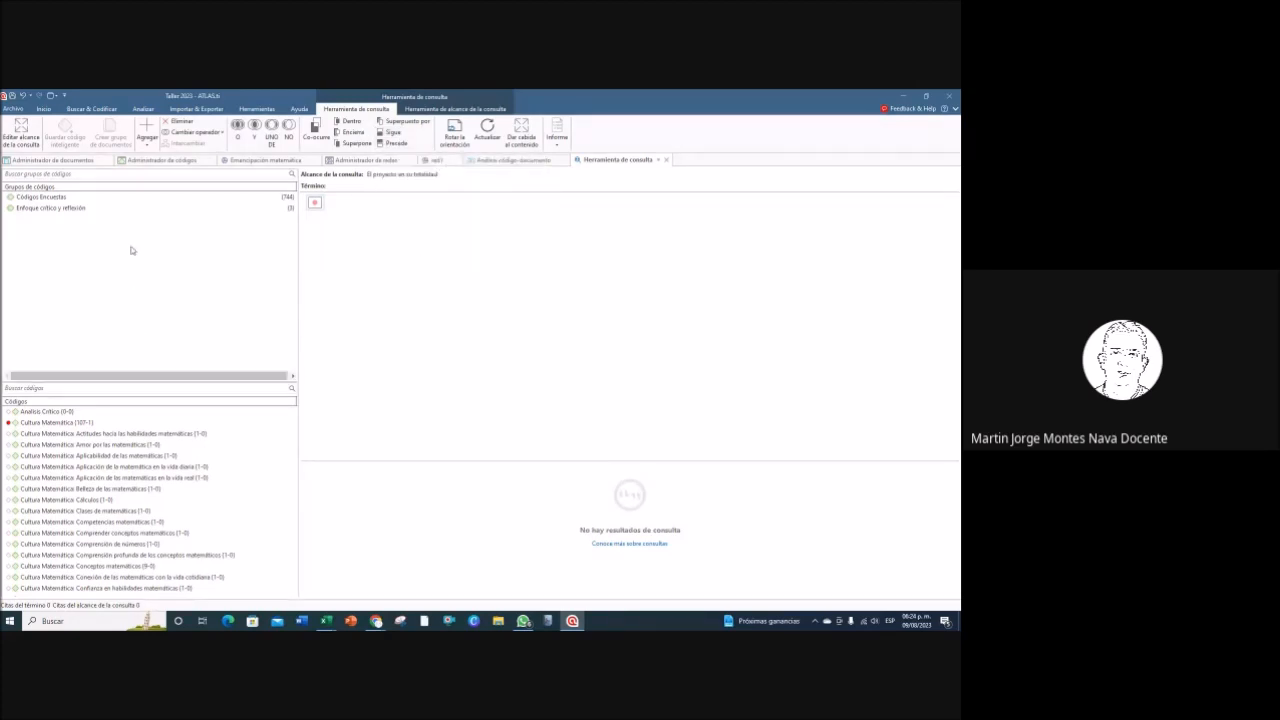
Step: Look through the query tool's code list, from the Cultura Matemática codes to the Currículos inclusivos codes
scroll(122, 432, "down", 6)
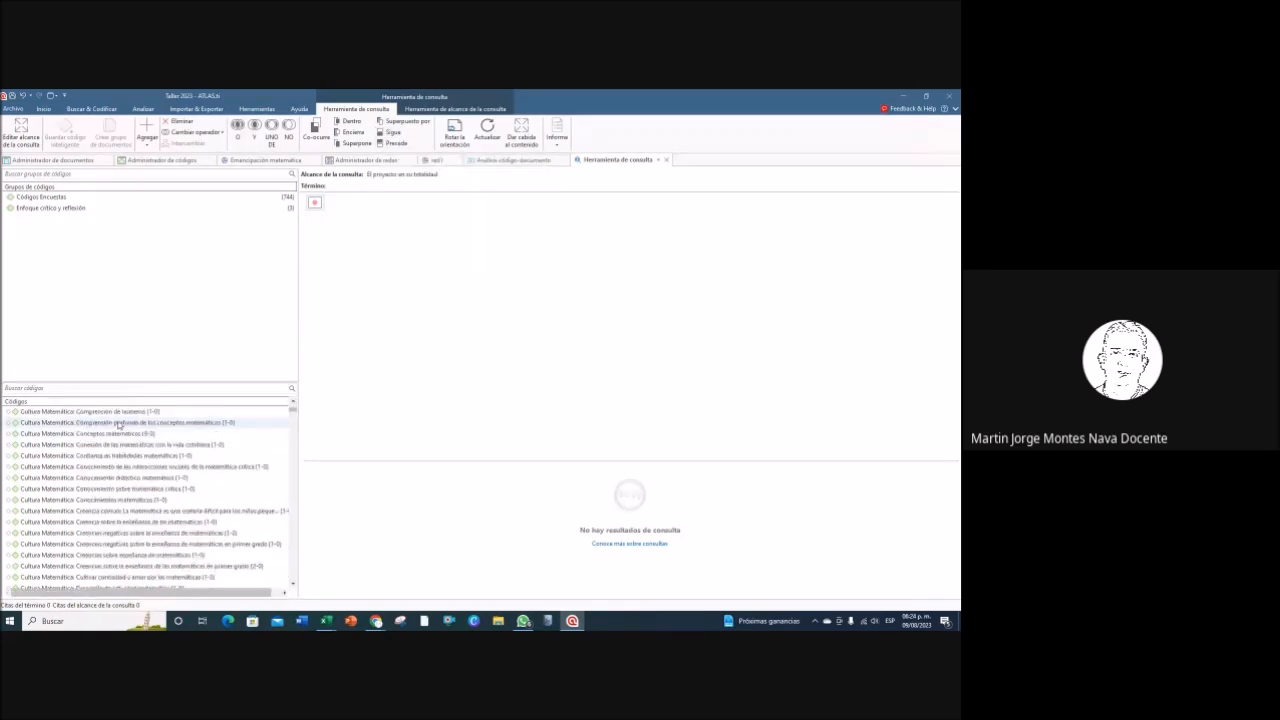
scroll(118, 413, "down", 10)
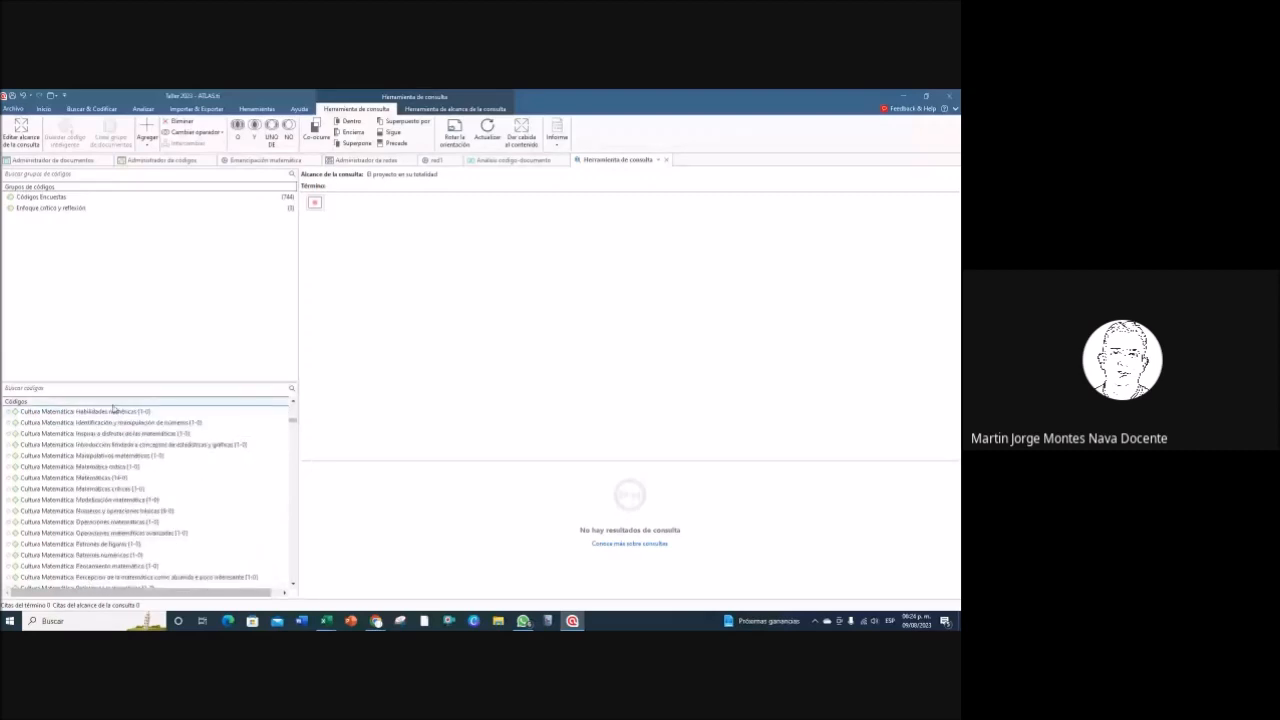
scroll(118, 430, "down", 10)
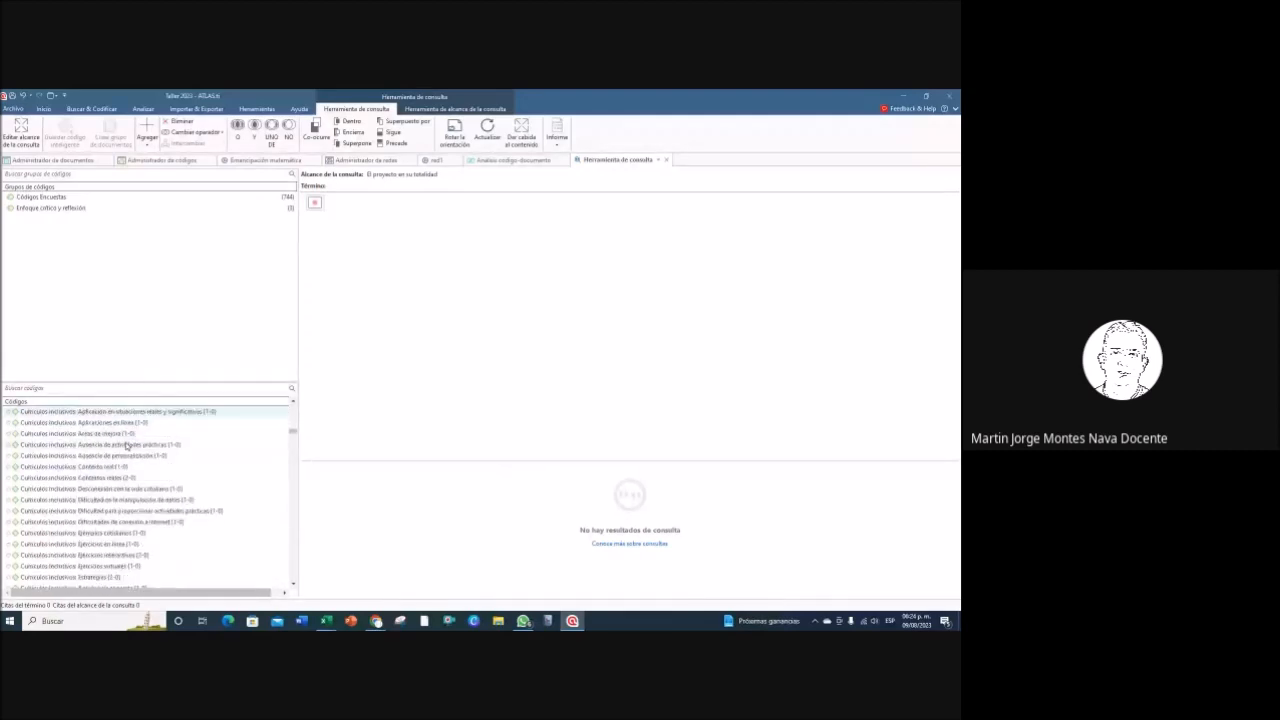
scroll(126, 446, "up", 8)
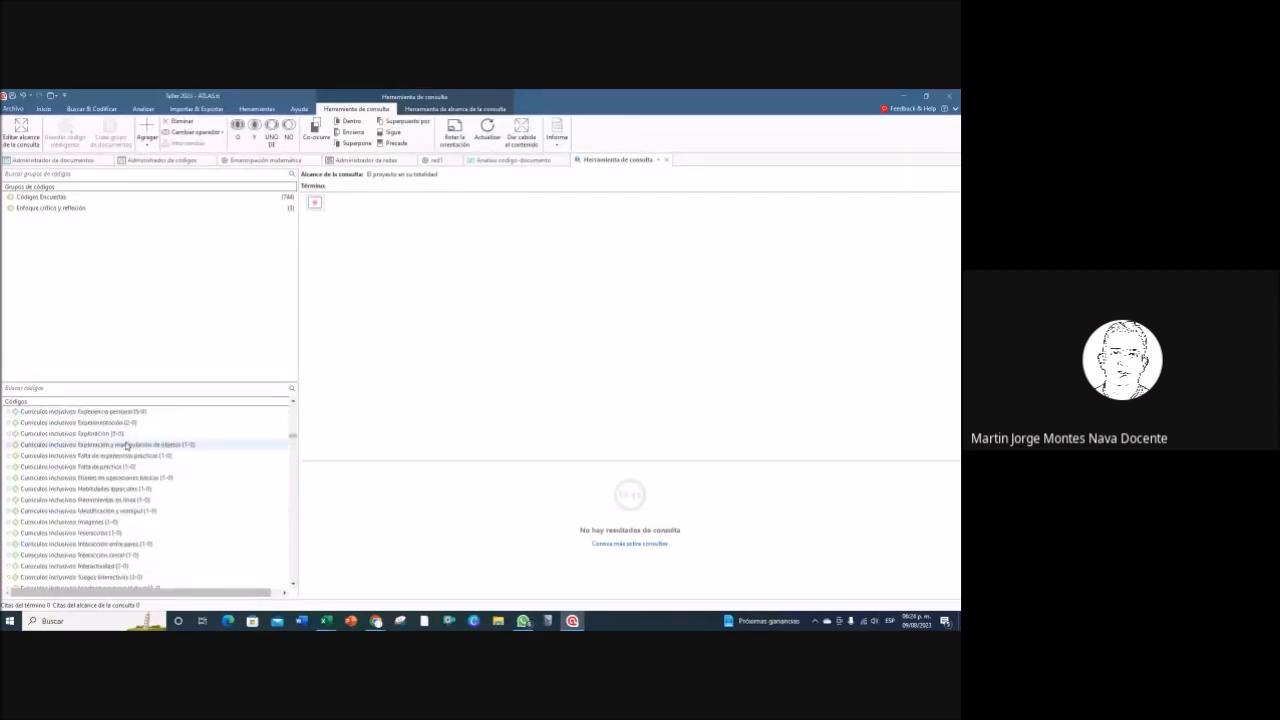
scroll(126, 446, "up", 10)
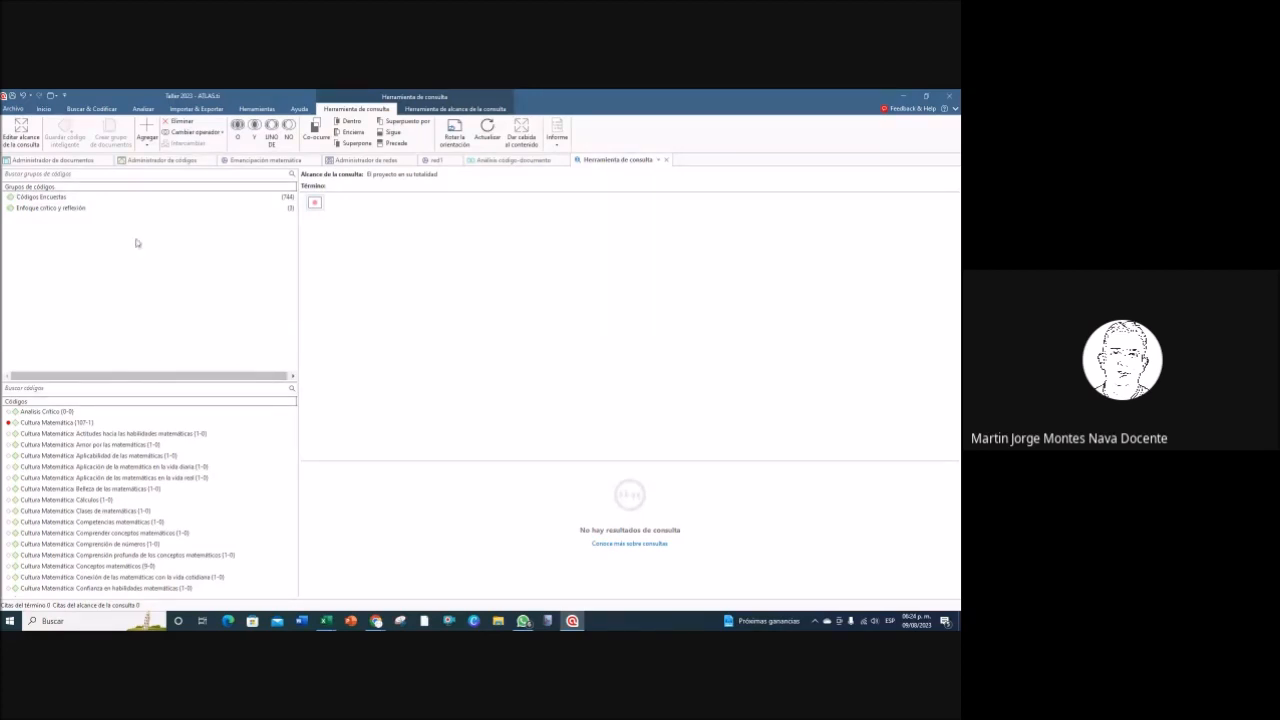
scroll(180, 452, "down", 8)
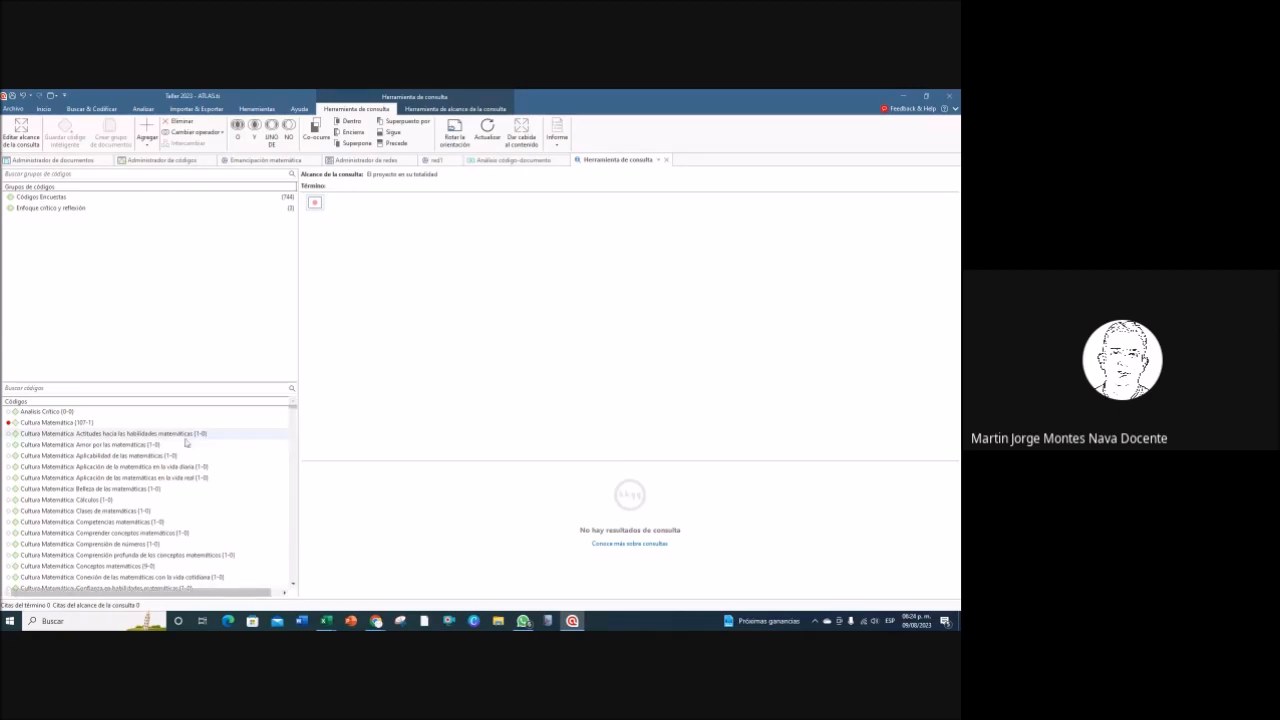
scroll(180, 452, "down", 10)
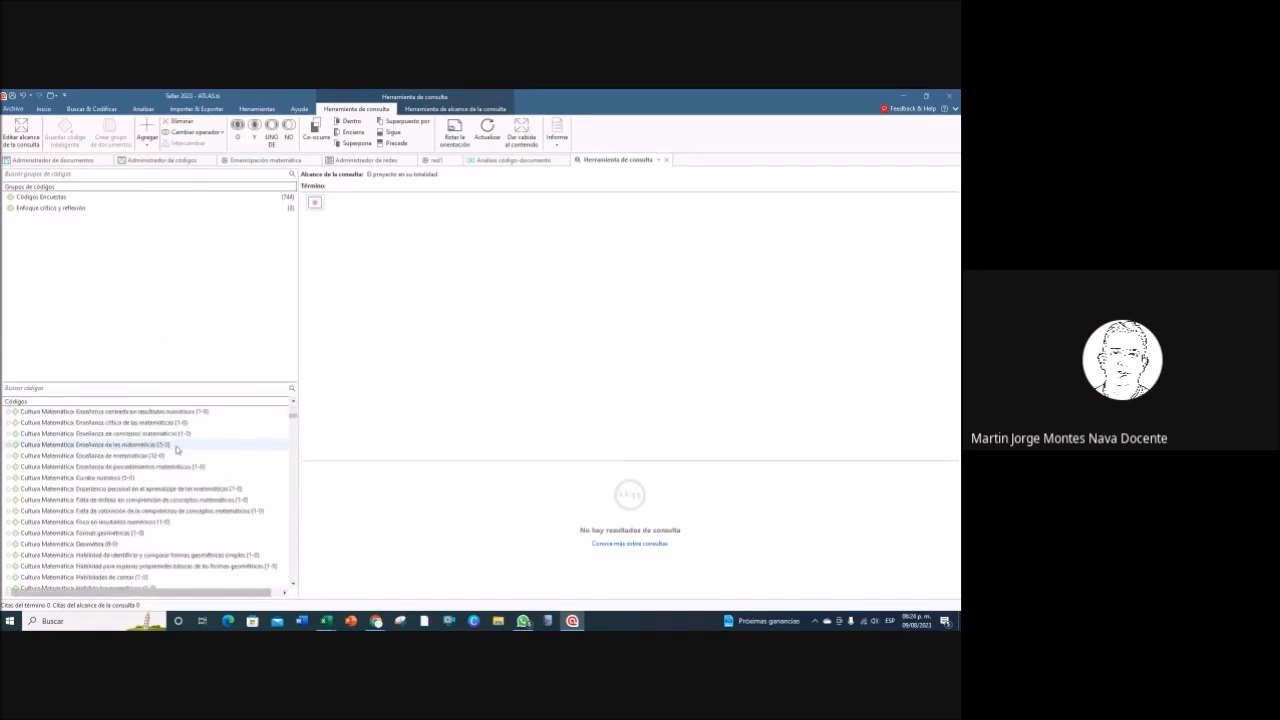
scroll(171, 447, "up", 3)
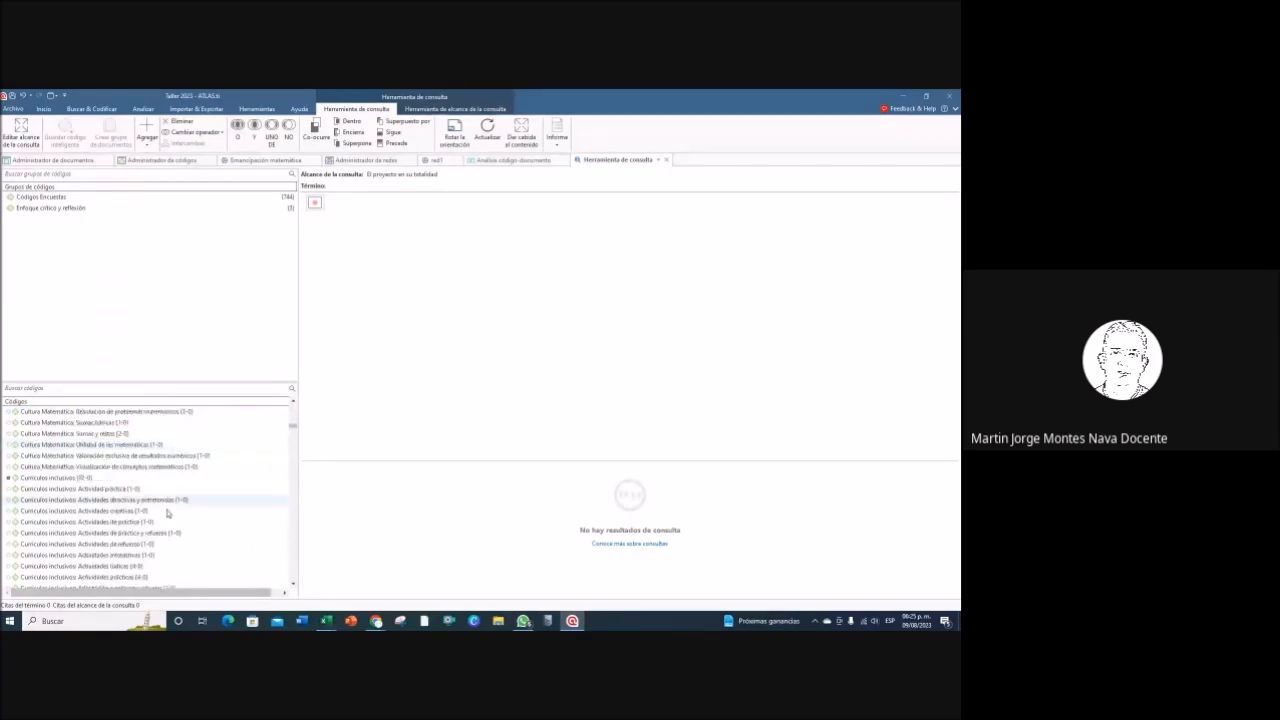
scroll(60, 463, "down", 5)
scroll(55, 462, "up", 8)
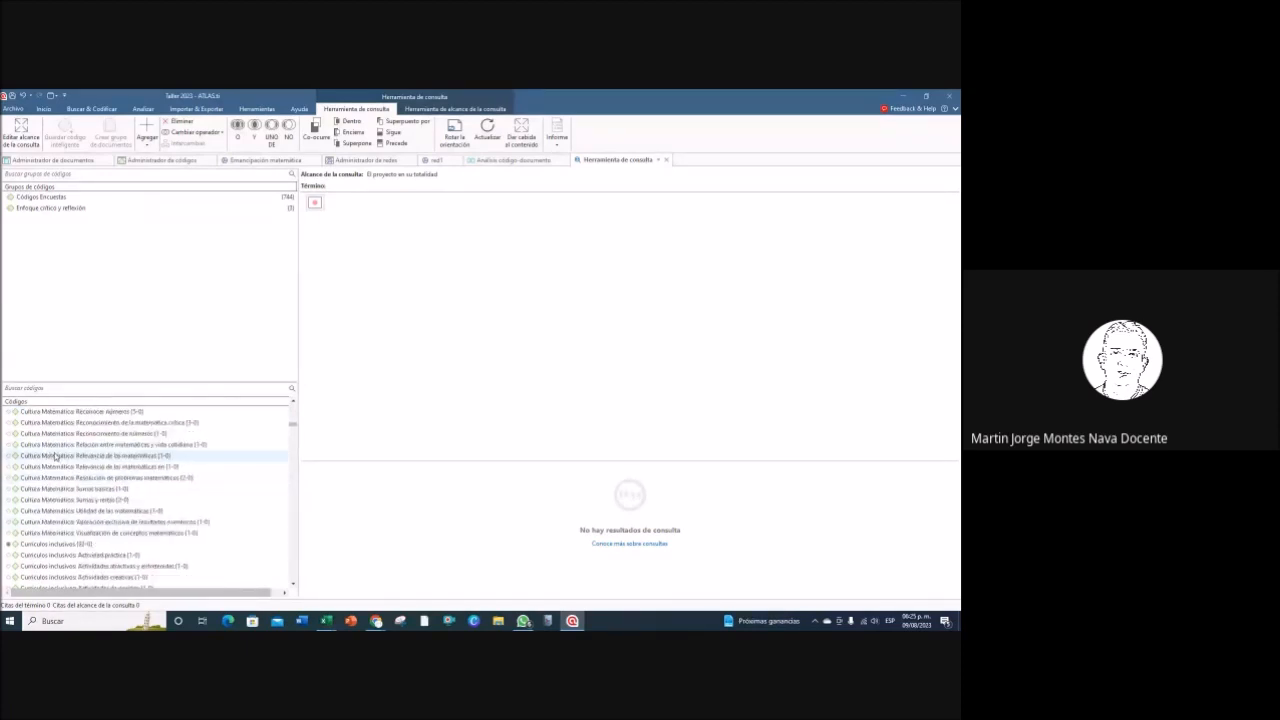
scroll(53, 452, "up", 2)
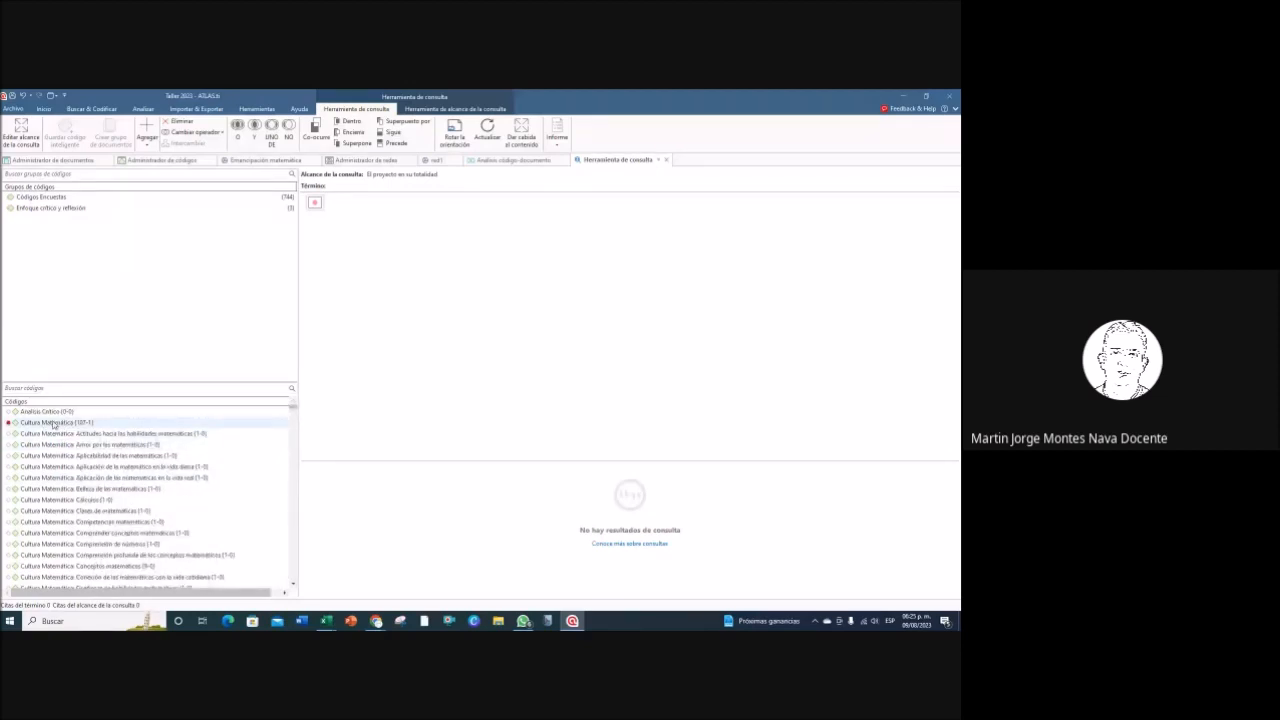
Step: Build a query with the Y (intersection) operator that combines Cultura Matemática and Currículos inclusivos
left_click(54, 423)
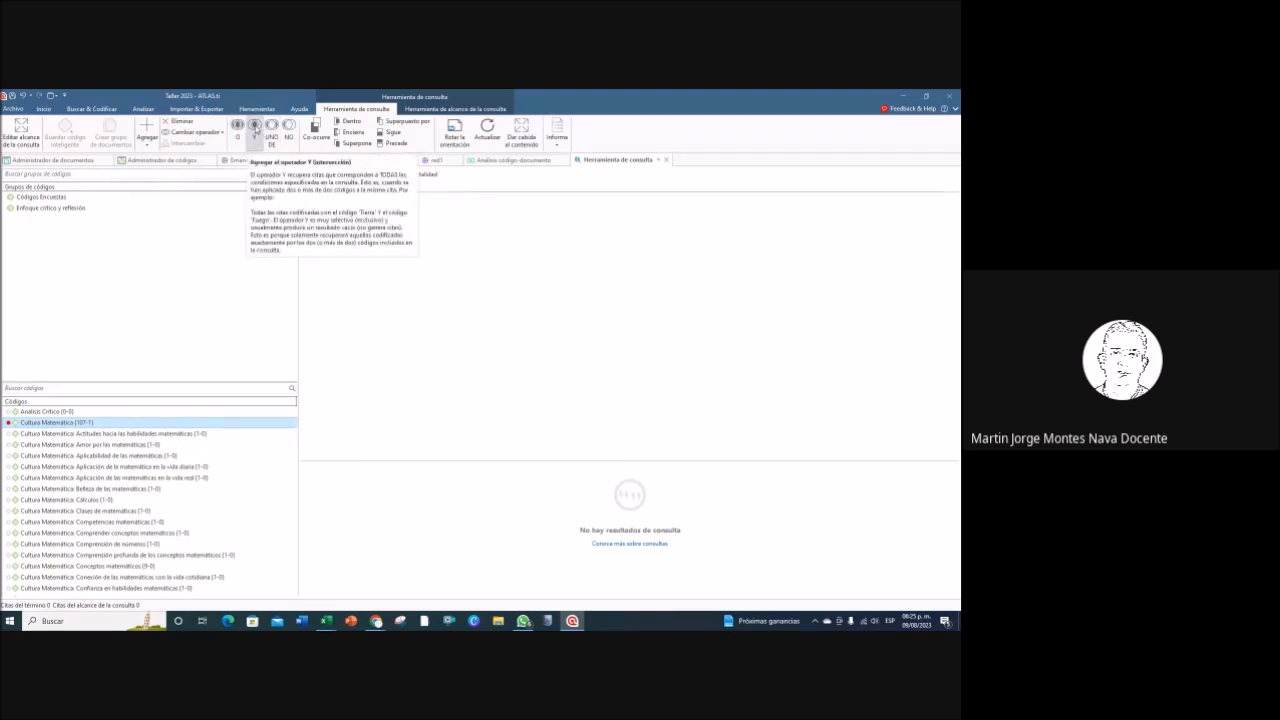
left_click(256, 128)
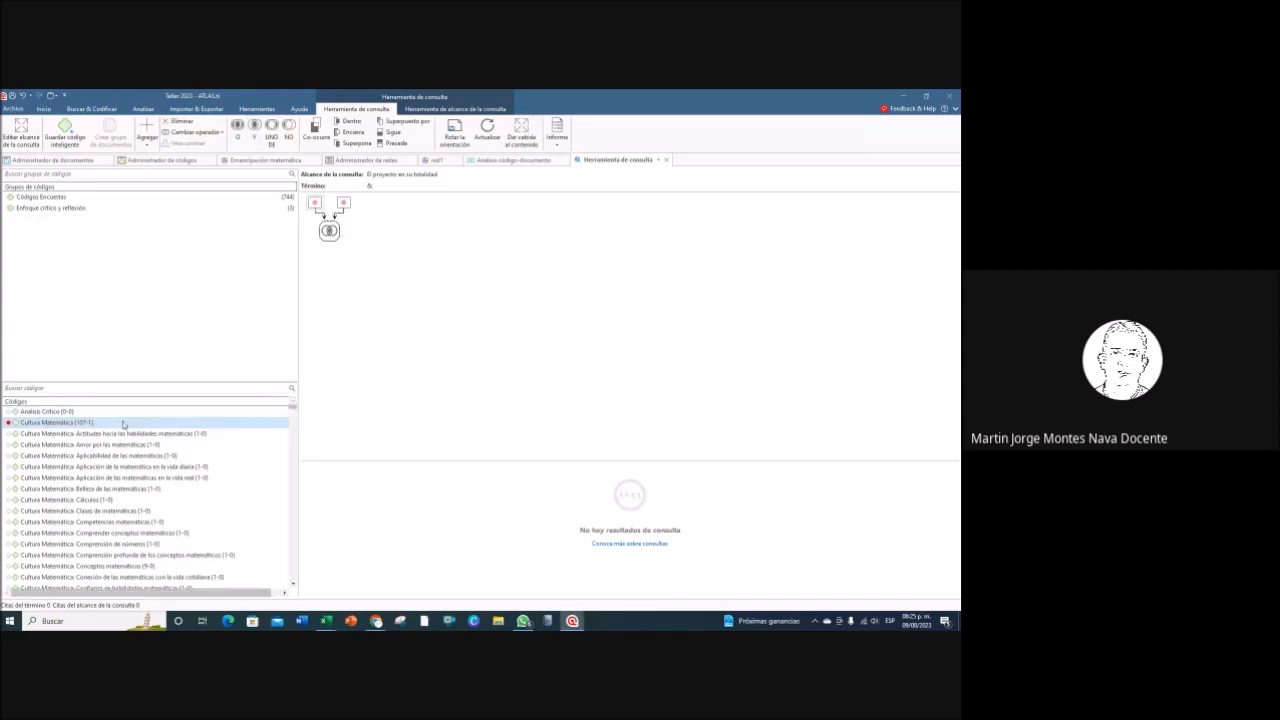
left_click_drag(58, 424, 319, 212)
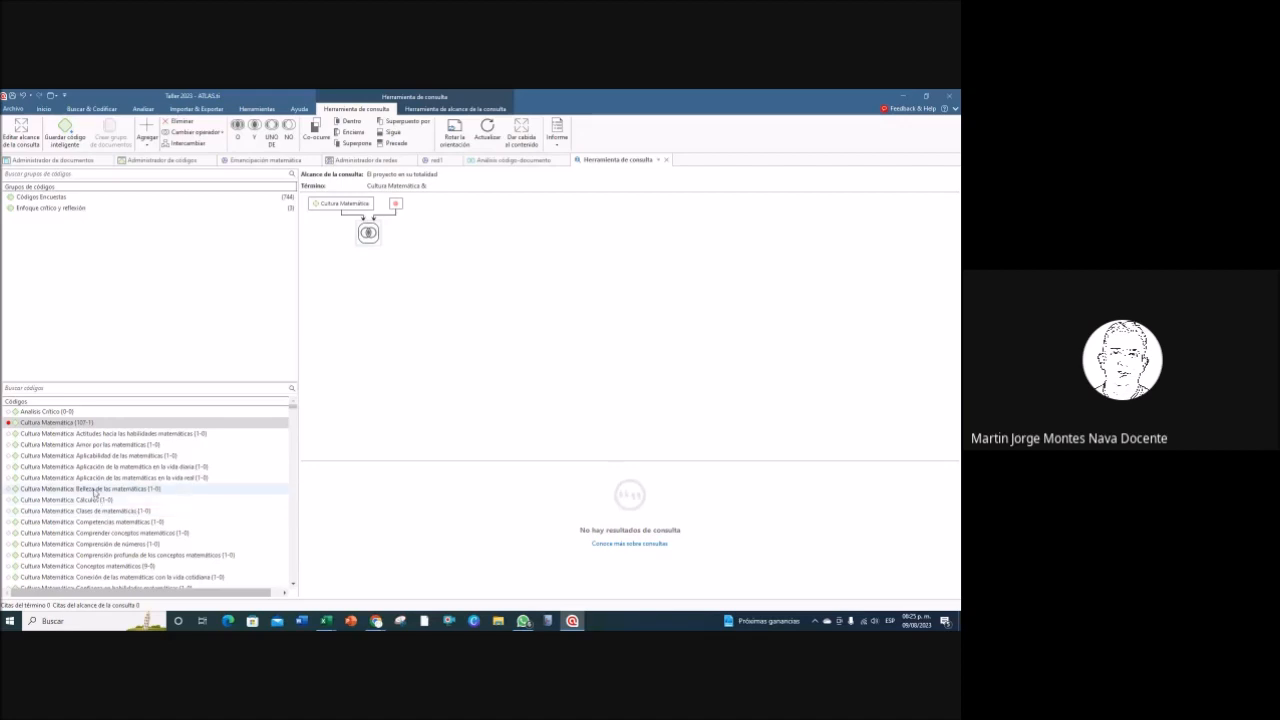
scroll(72, 428, "down", 10)
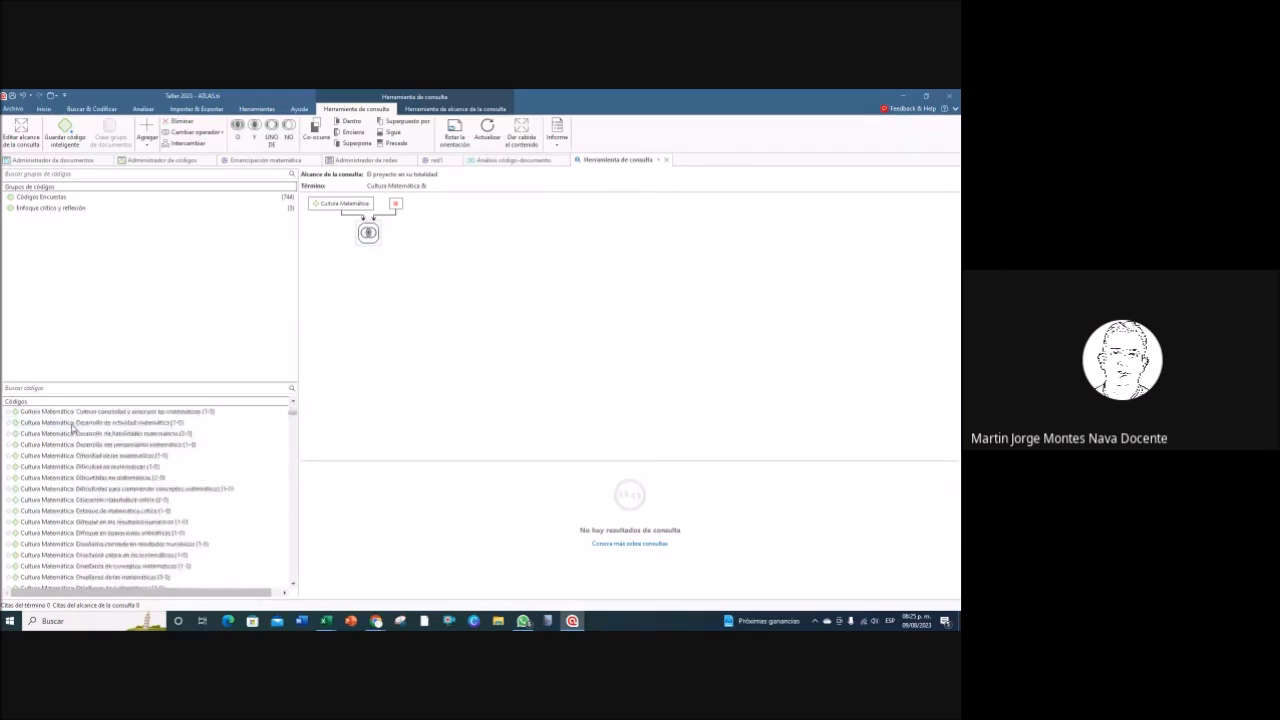
scroll(72, 428, "down", 10)
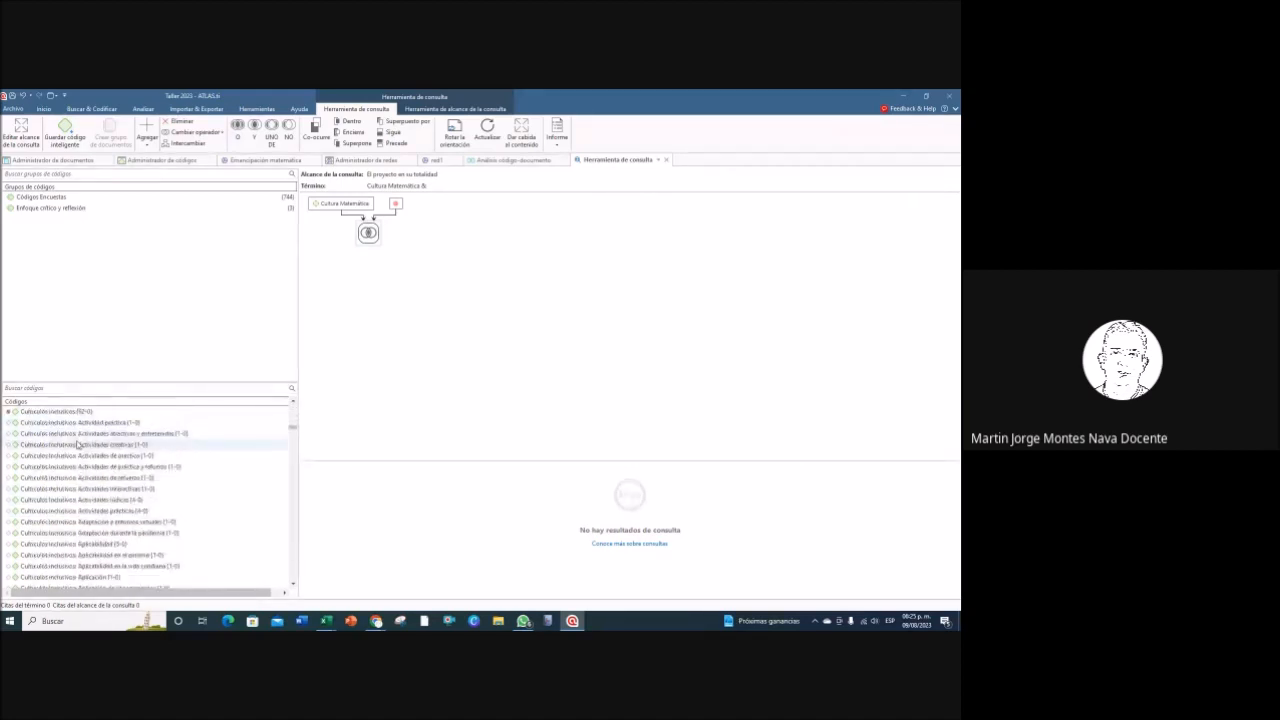
left_click_drag(54, 416, 401, 213)
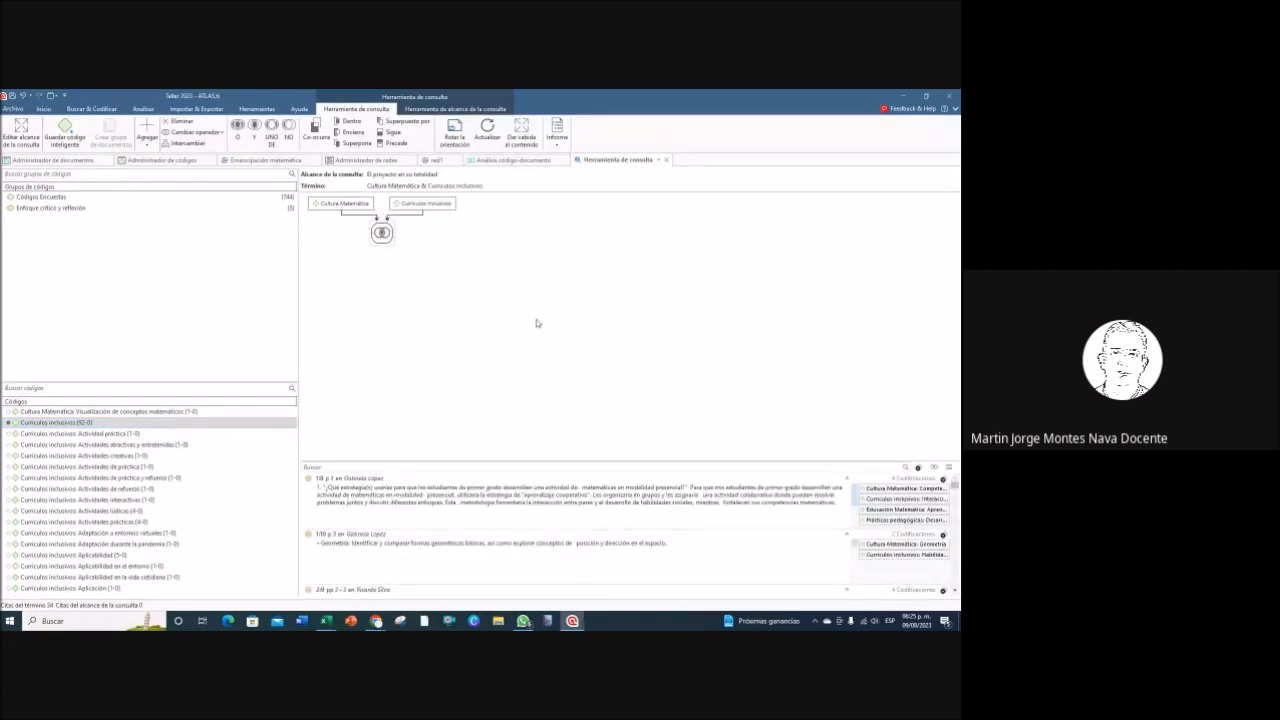
Step: Enlarge the query results area and examine the quotations coded with both Cultura Matemática and Currículos inclusivos
left_click_drag(585, 461, 591, 277)
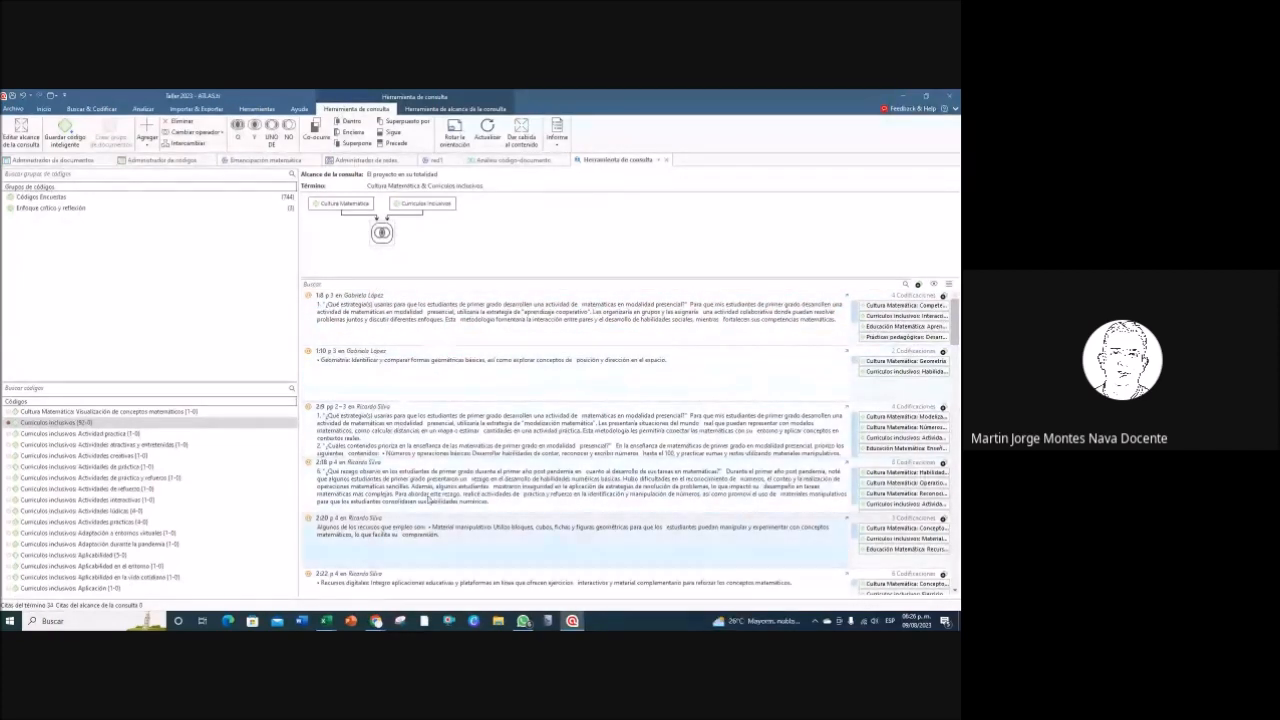
scroll(478, 454, "down", 3)
scroll(478, 454, "down", 3)
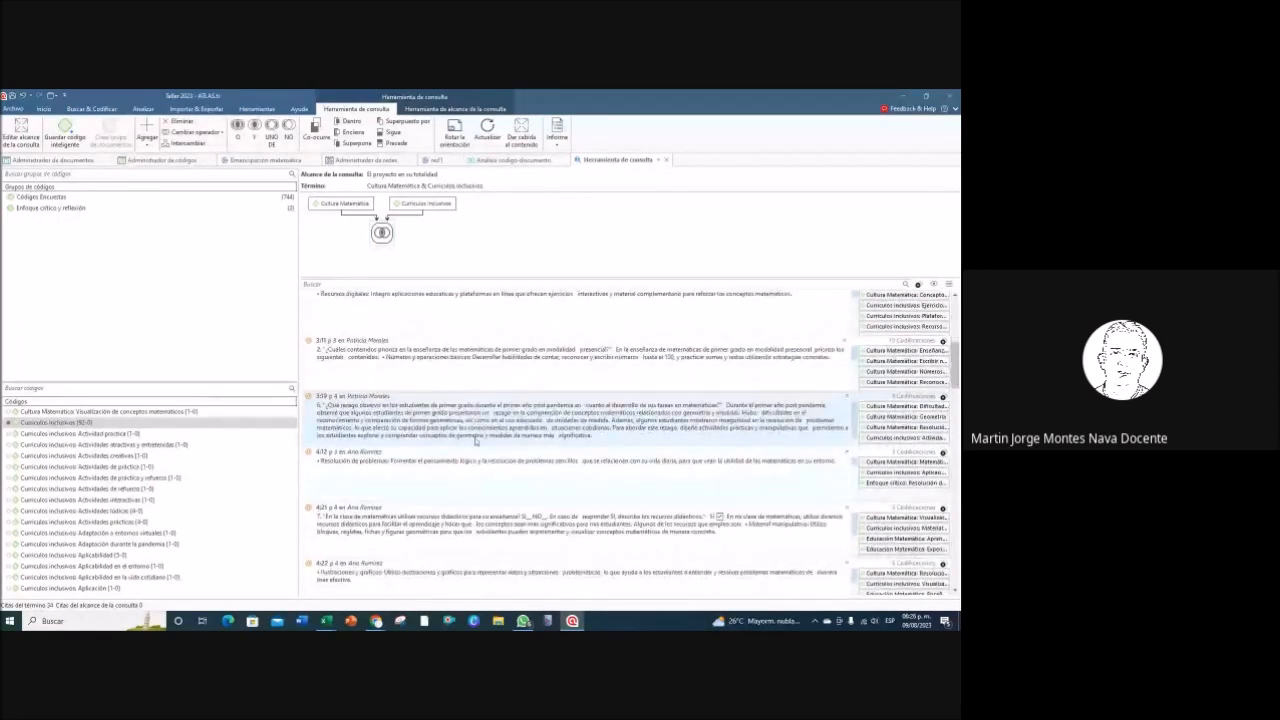
scroll(455, 422, "up", 6)
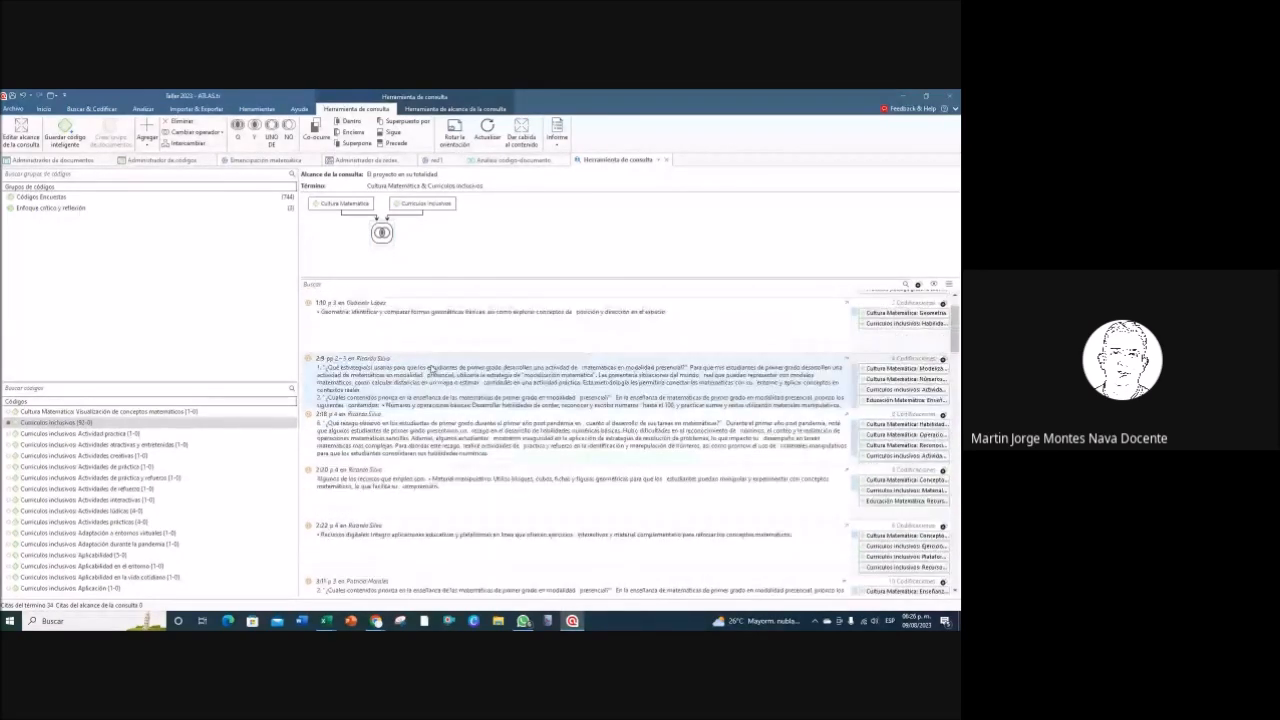
scroll(410, 238, "up", 2)
scroll(410, 238, "down", 3)
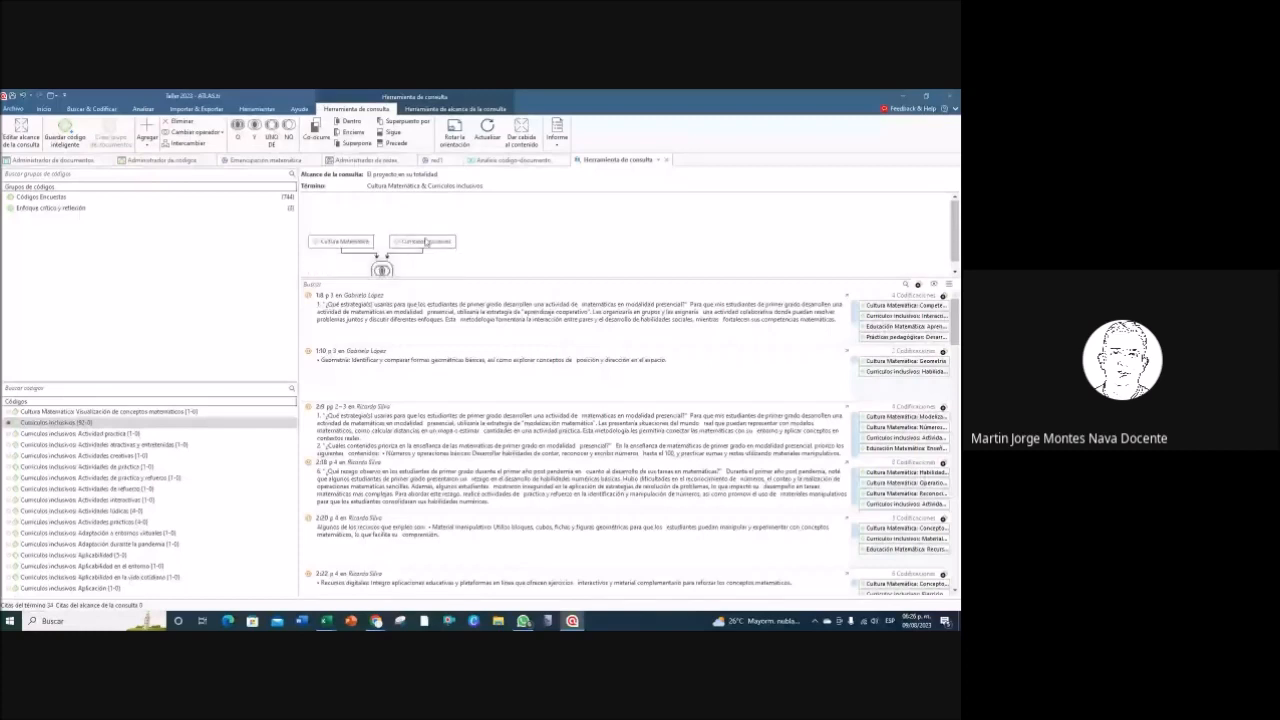
scroll(426, 243, "up", 1)
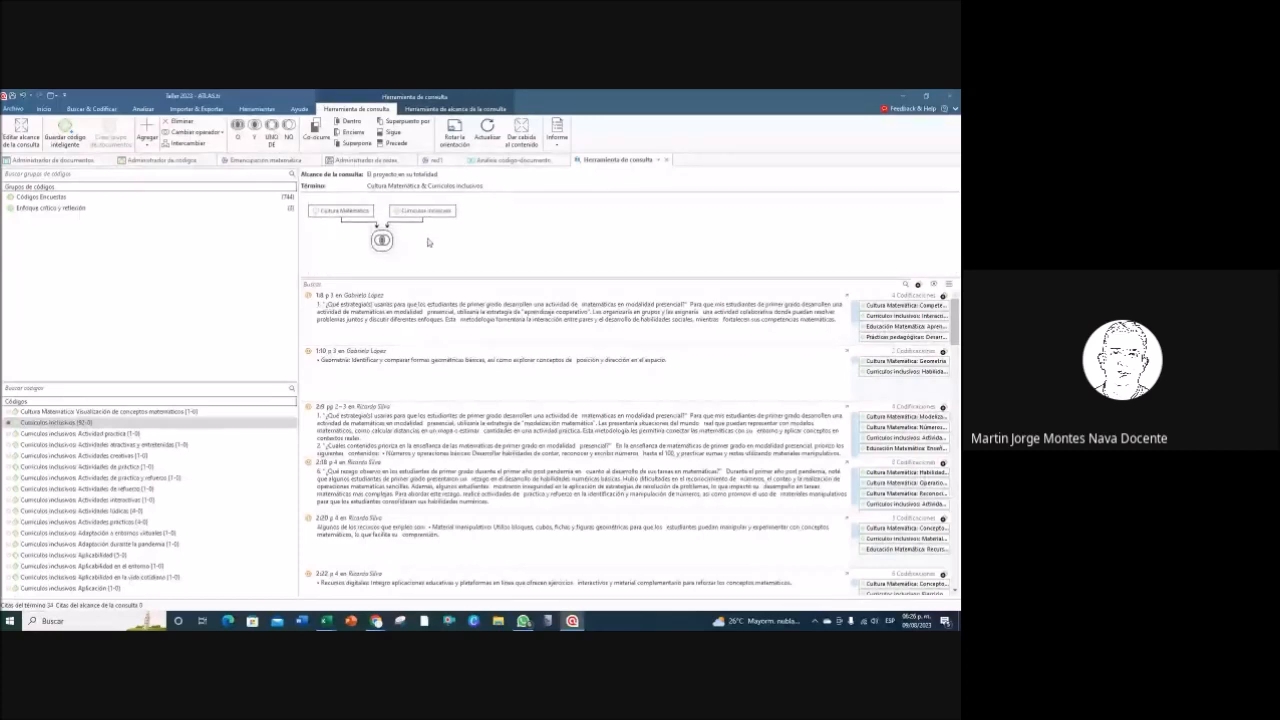
scroll(515, 509, "down", 1)
scroll(515, 509, "down", 10)
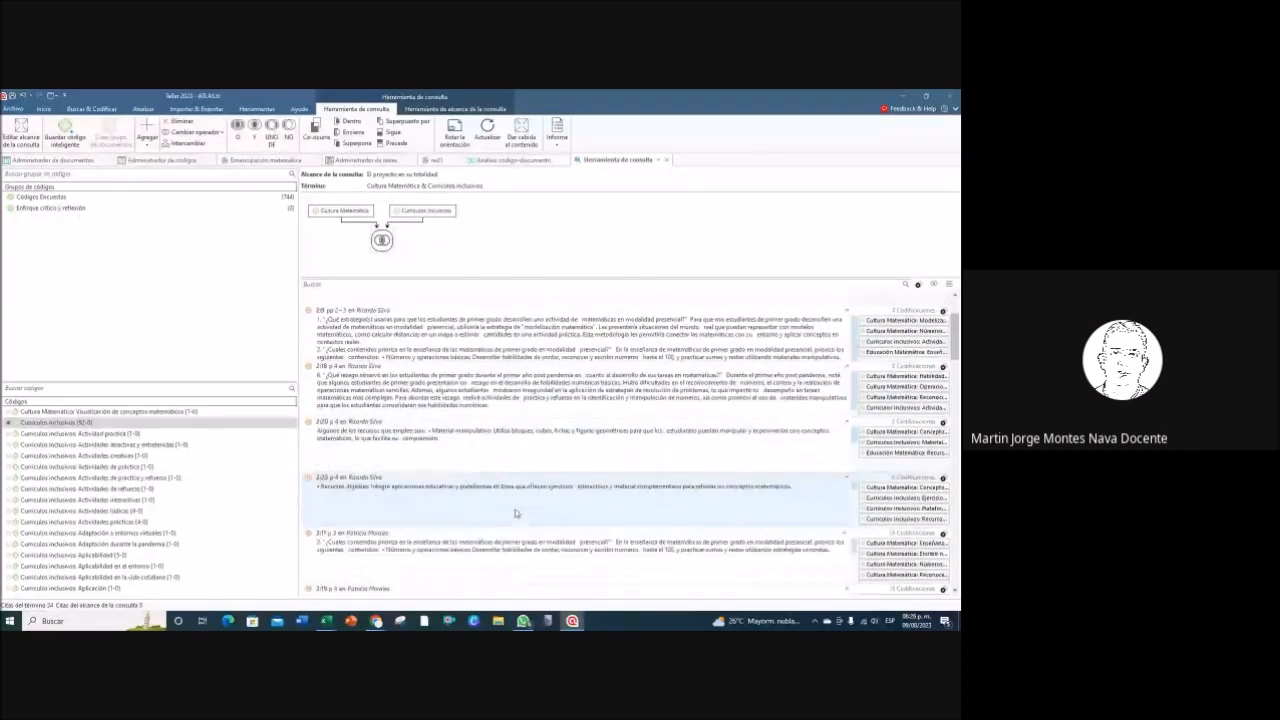
scroll(516, 507, "up", 7)
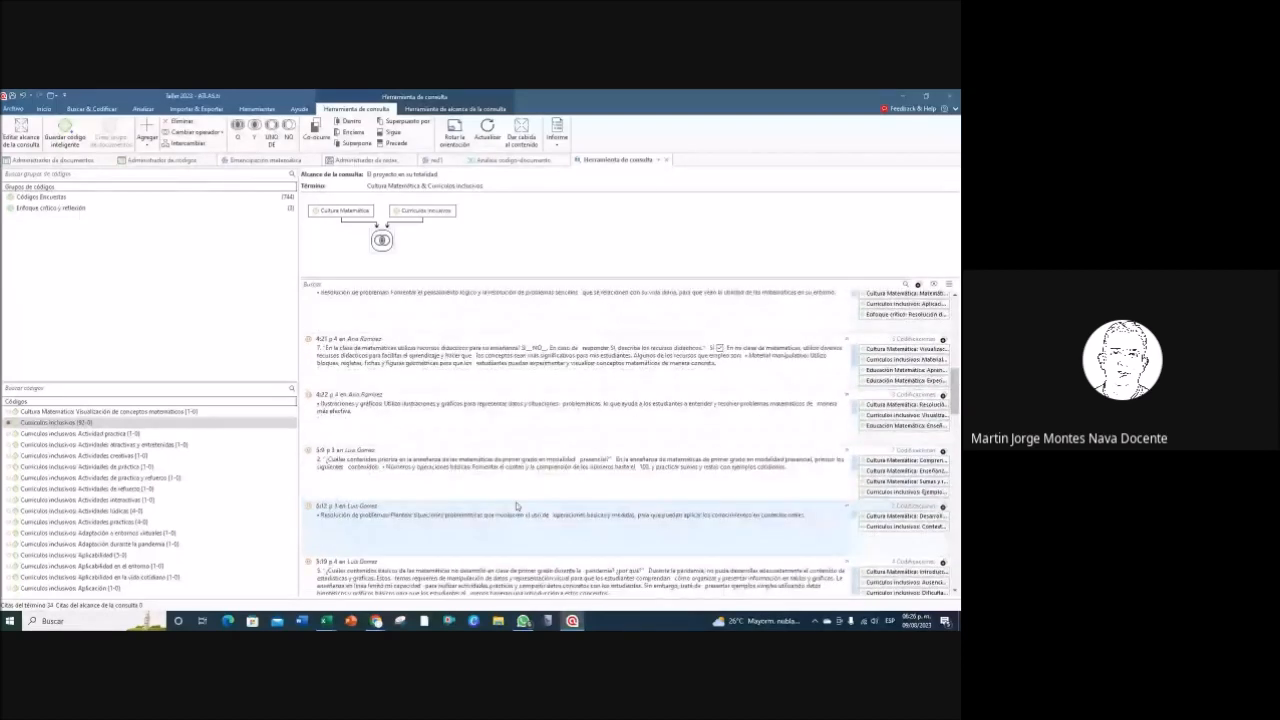
scroll(400, 265, "up", 2)
scroll(400, 271, "down", 3)
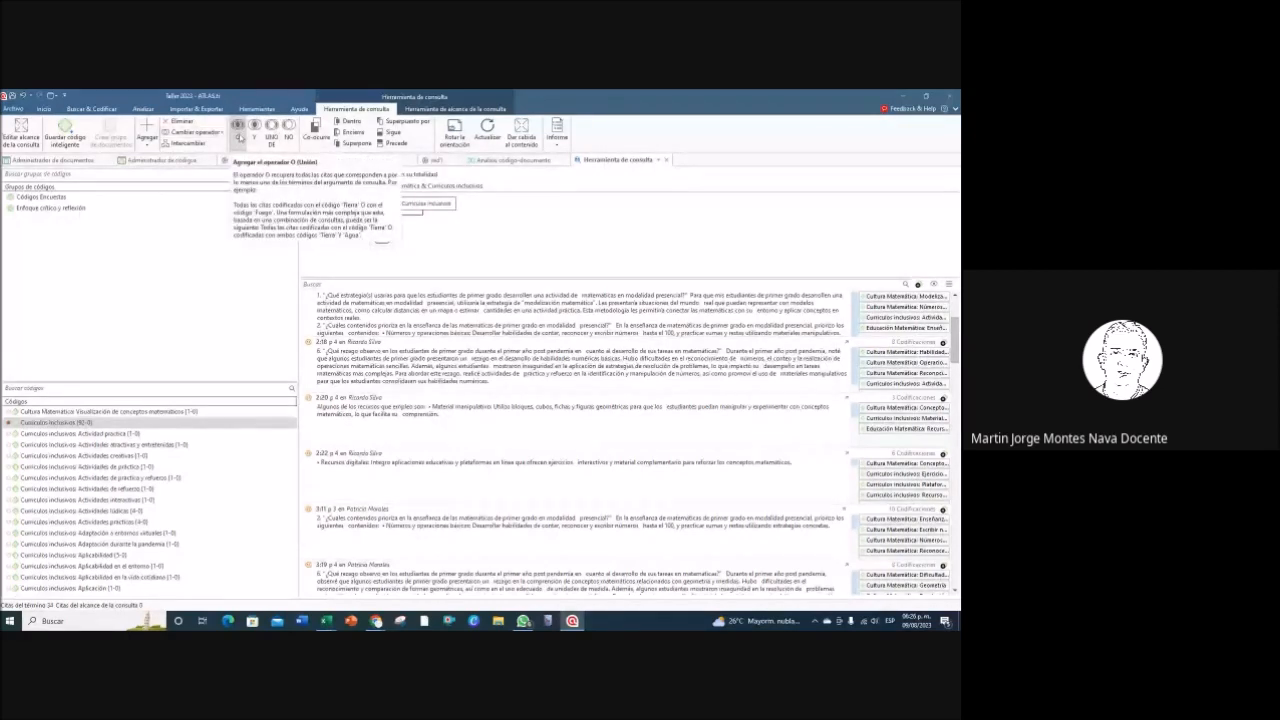
Step: Extend the query with a second Y (intersection) operator and the Educación Matemática code
left_click(238, 137)
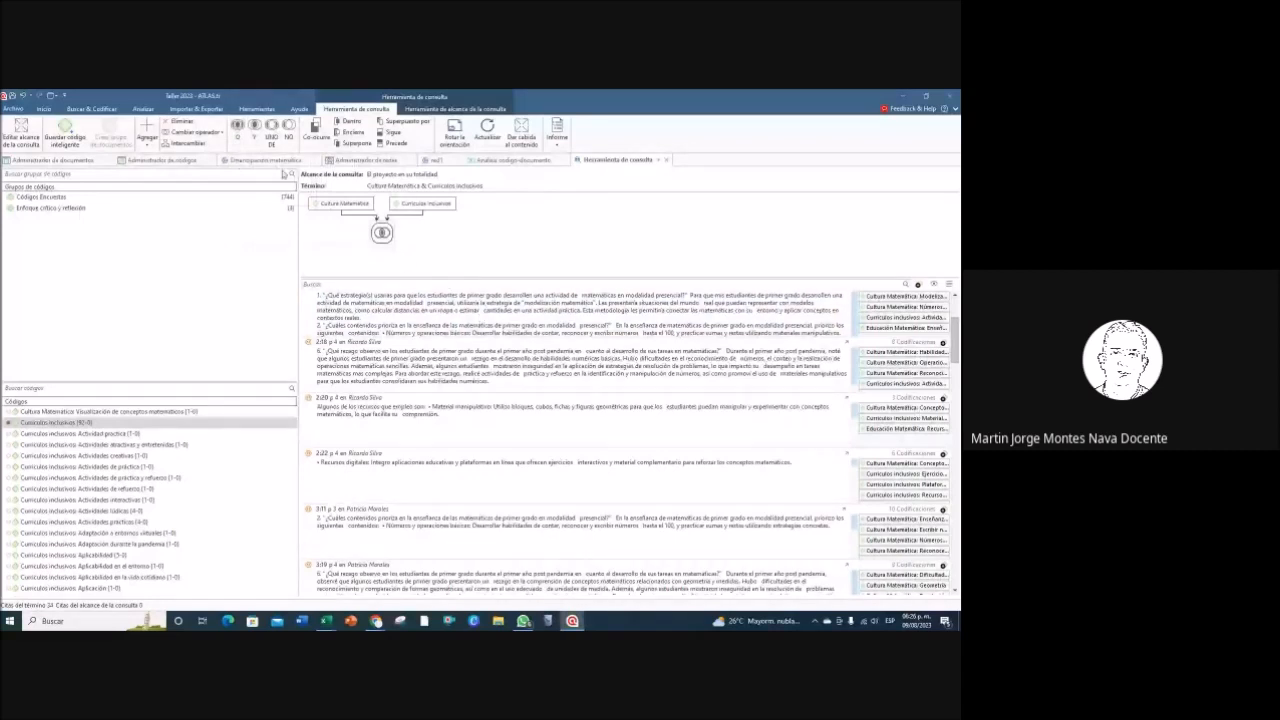
left_click(255, 127)
left_click(255, 127)
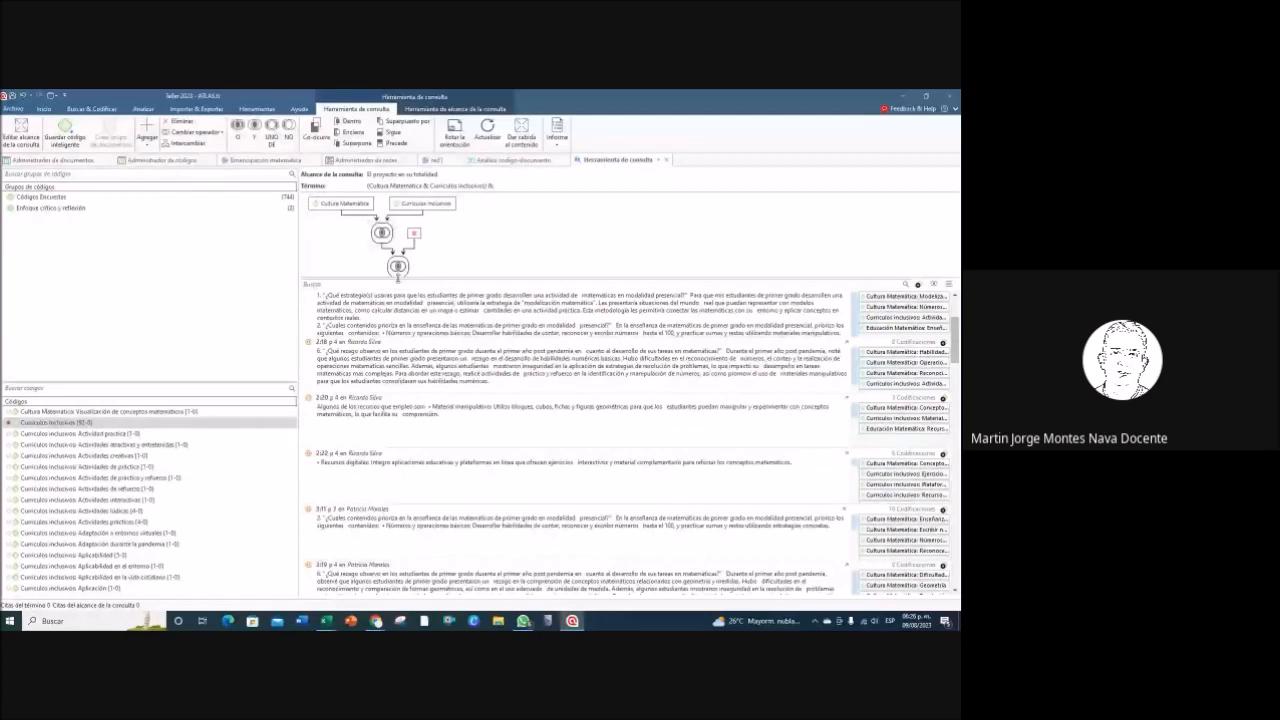
scroll(87, 482, "down", 8)
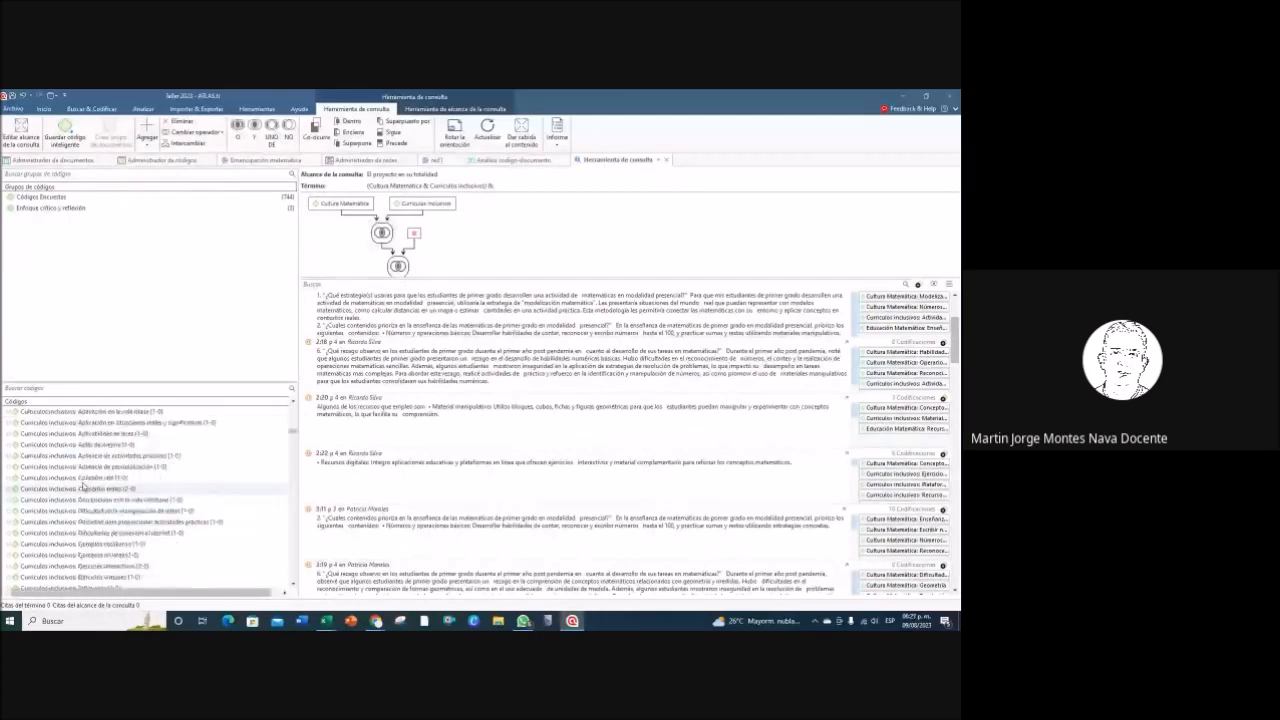
scroll(87, 482, "down", 10)
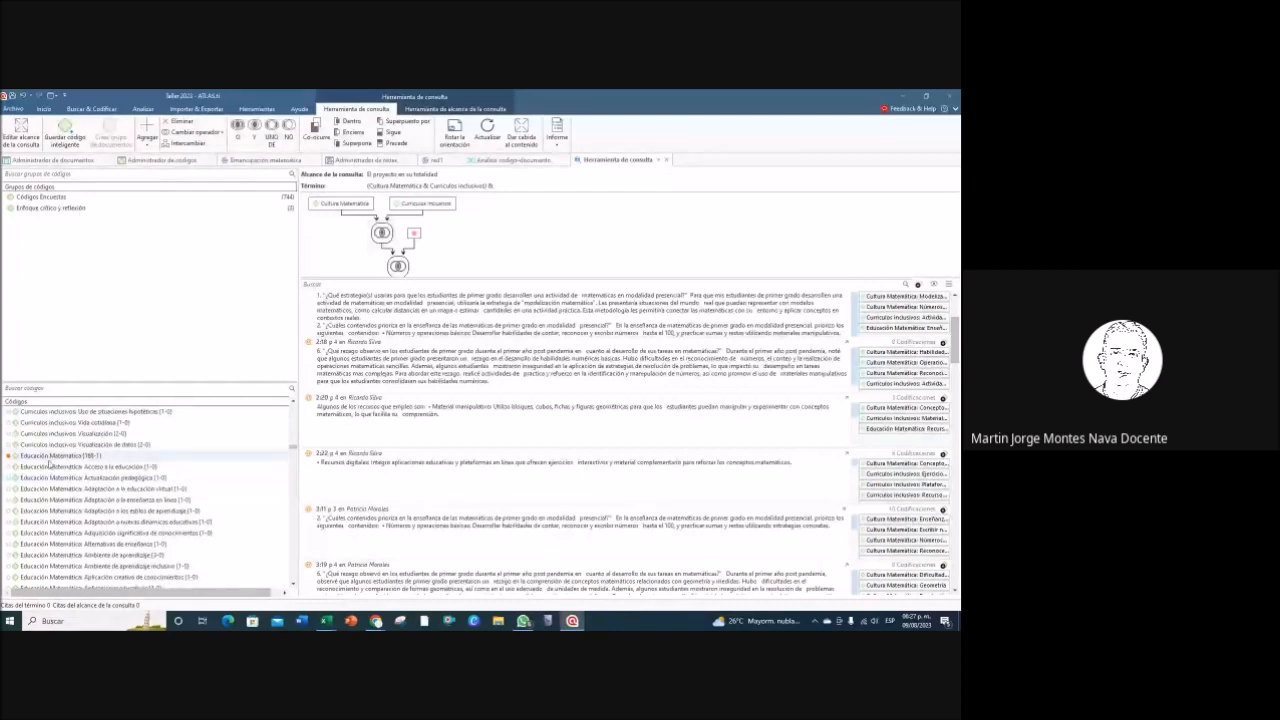
left_click_drag(49, 458, 416, 243)
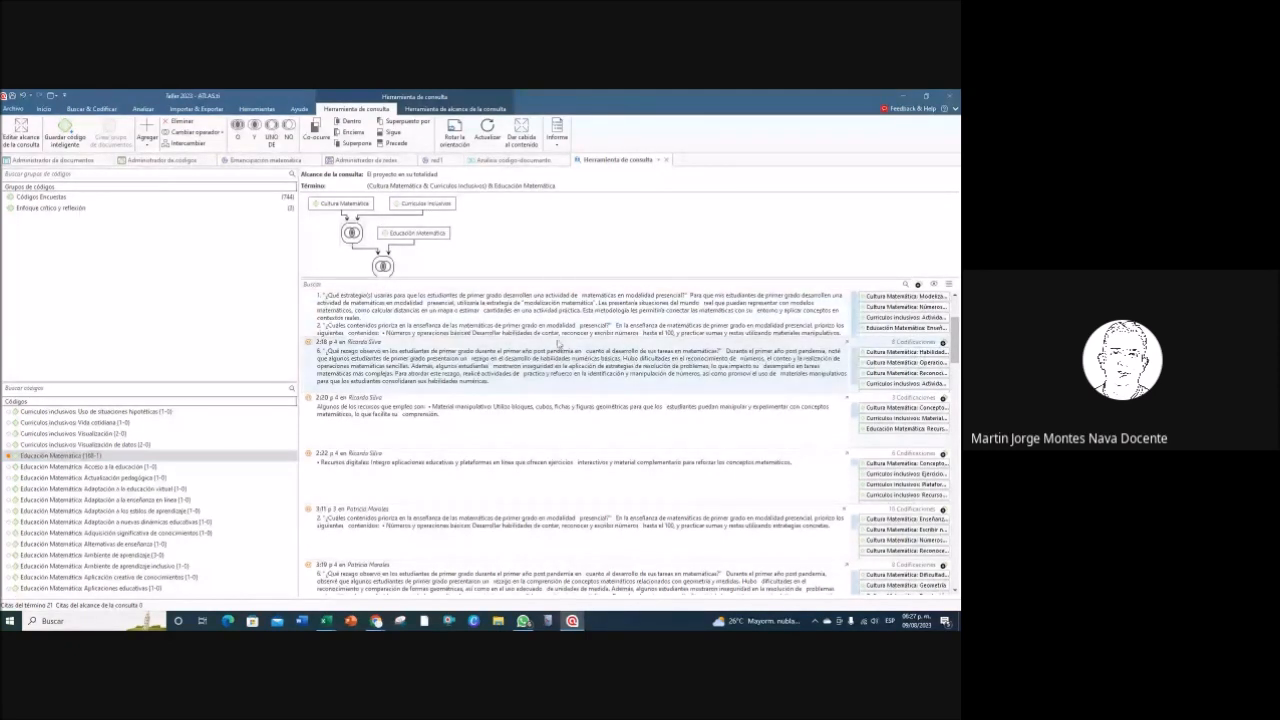
Step: Examine the quotations coded with Cultura Matemática, Currículos inclusivos and Educación Matemática, and enlarge the query diagram area
scroll(558, 344, "down", 8)
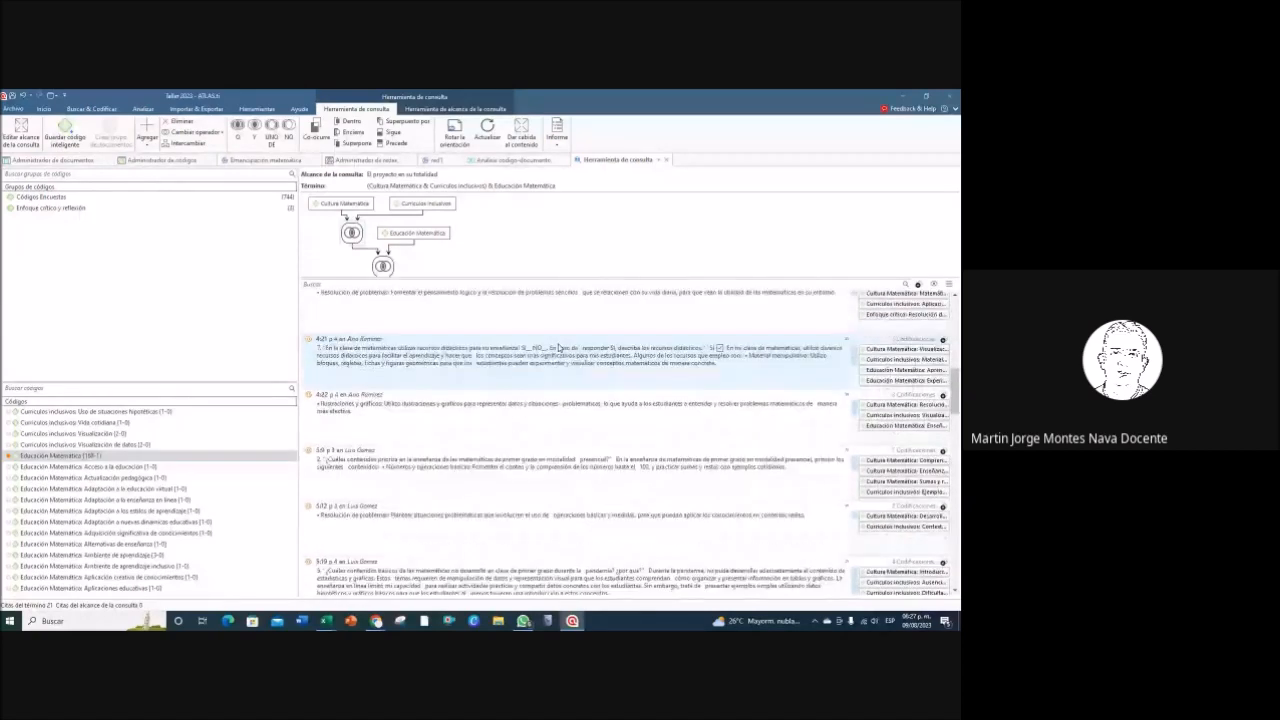
scroll(558, 344, "down", 8)
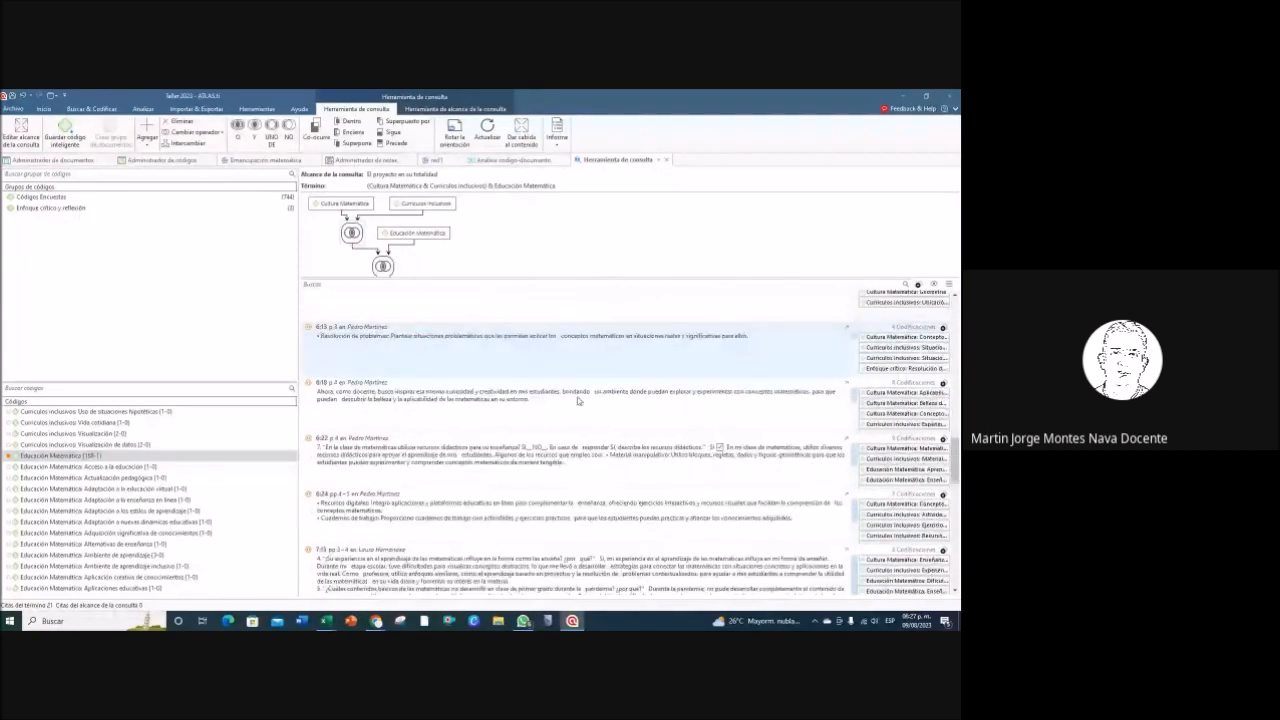
scroll(560, 385, "up", 3)
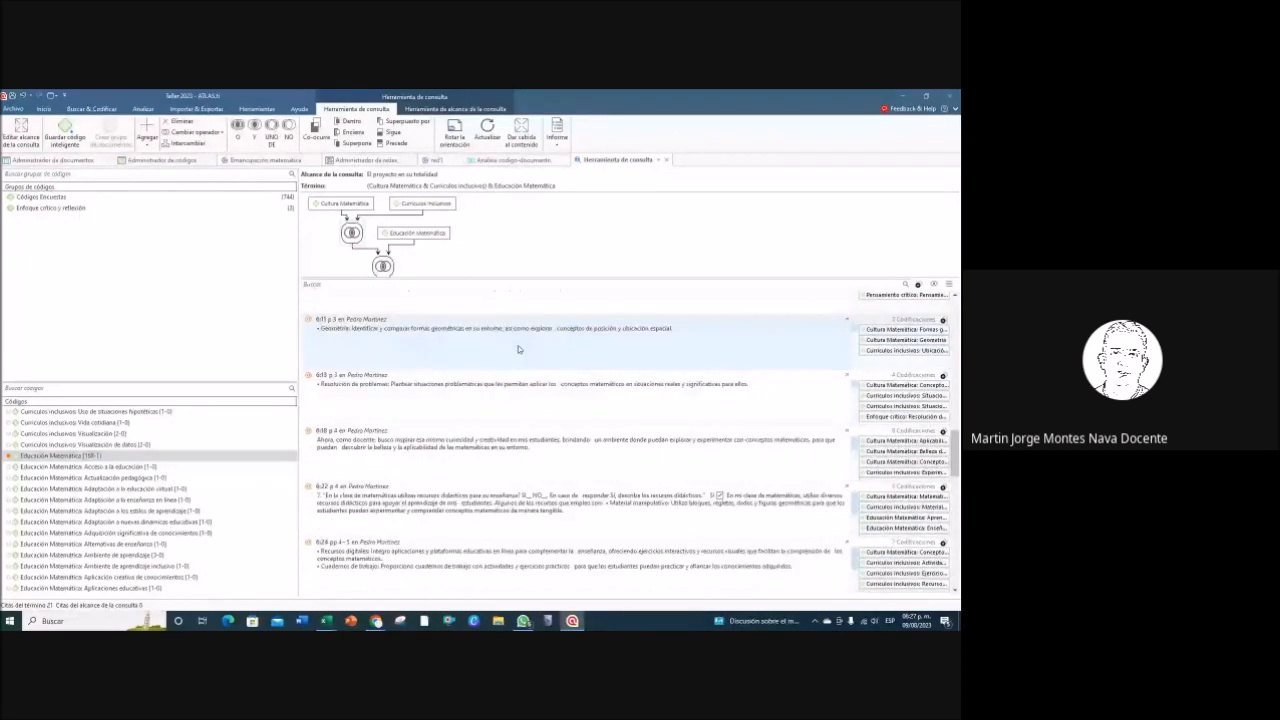
scroll(535, 340, "up", 8)
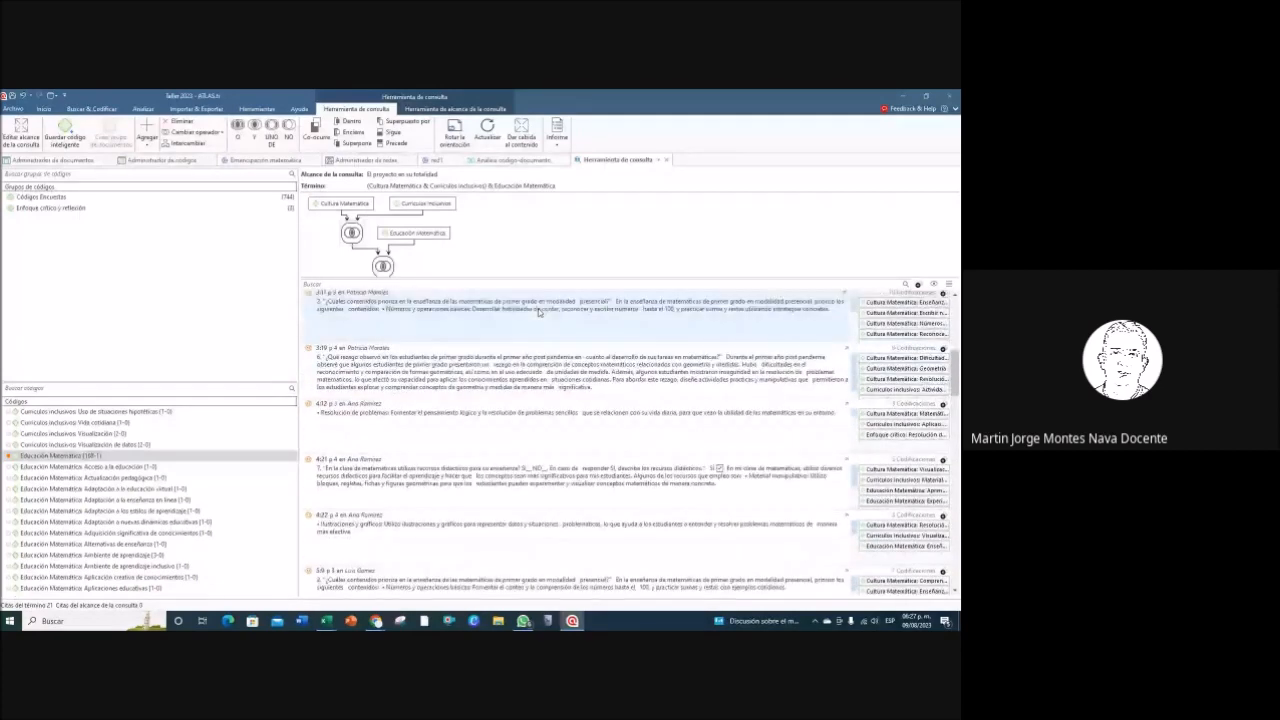
scroll(538, 308, "up", 3)
scroll(537, 300, "up", 3)
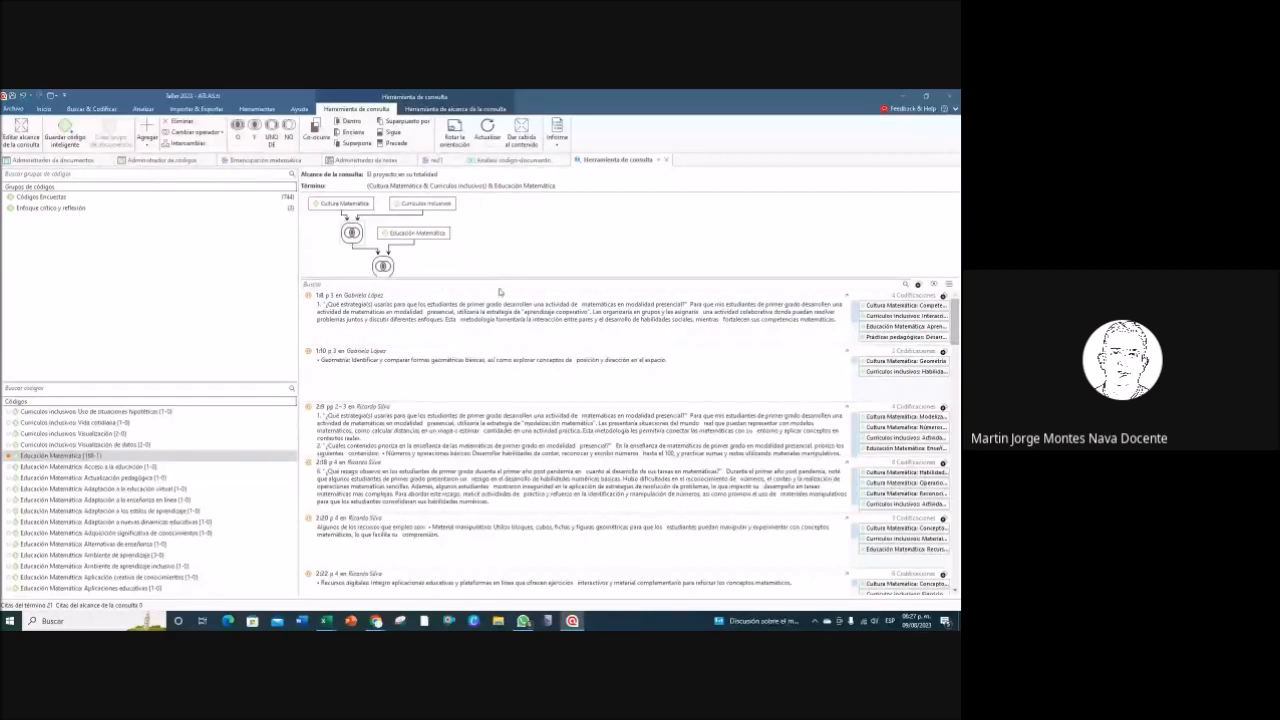
left_click_drag(514, 276, 514, 313)
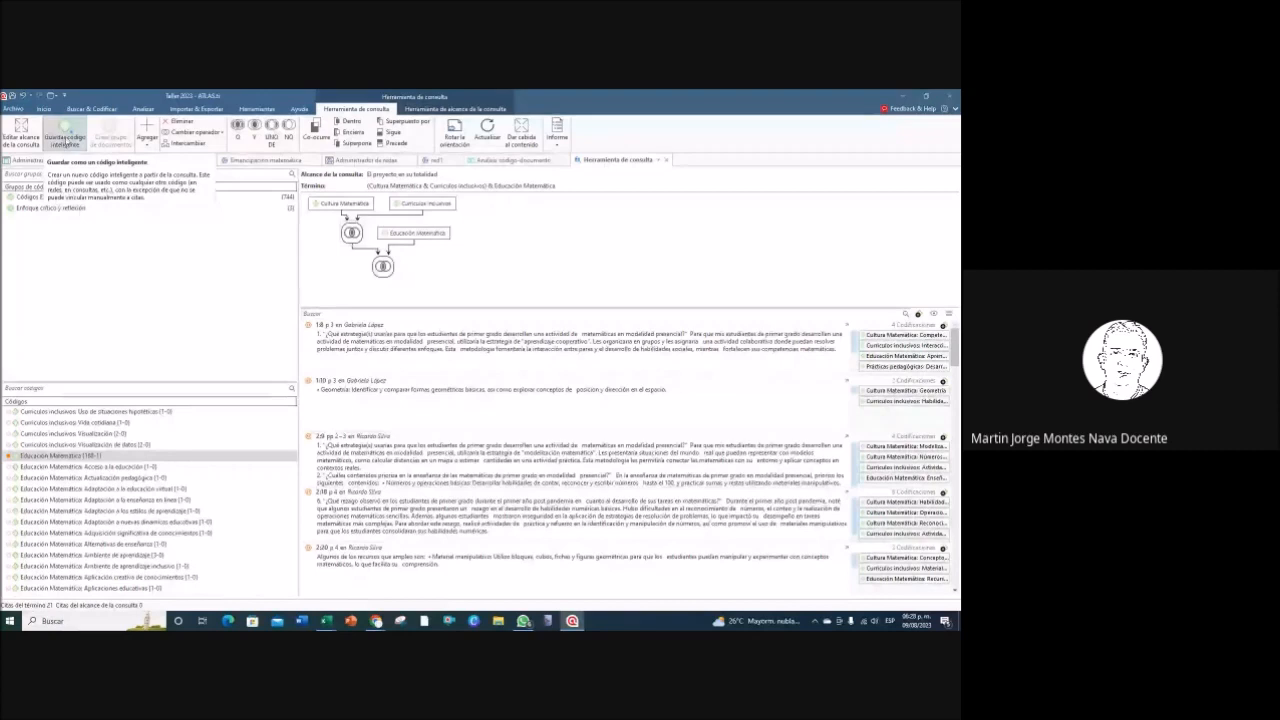
Step: Save the query as a smart code under the proposed name and select it in the code list
left_click(65, 141)
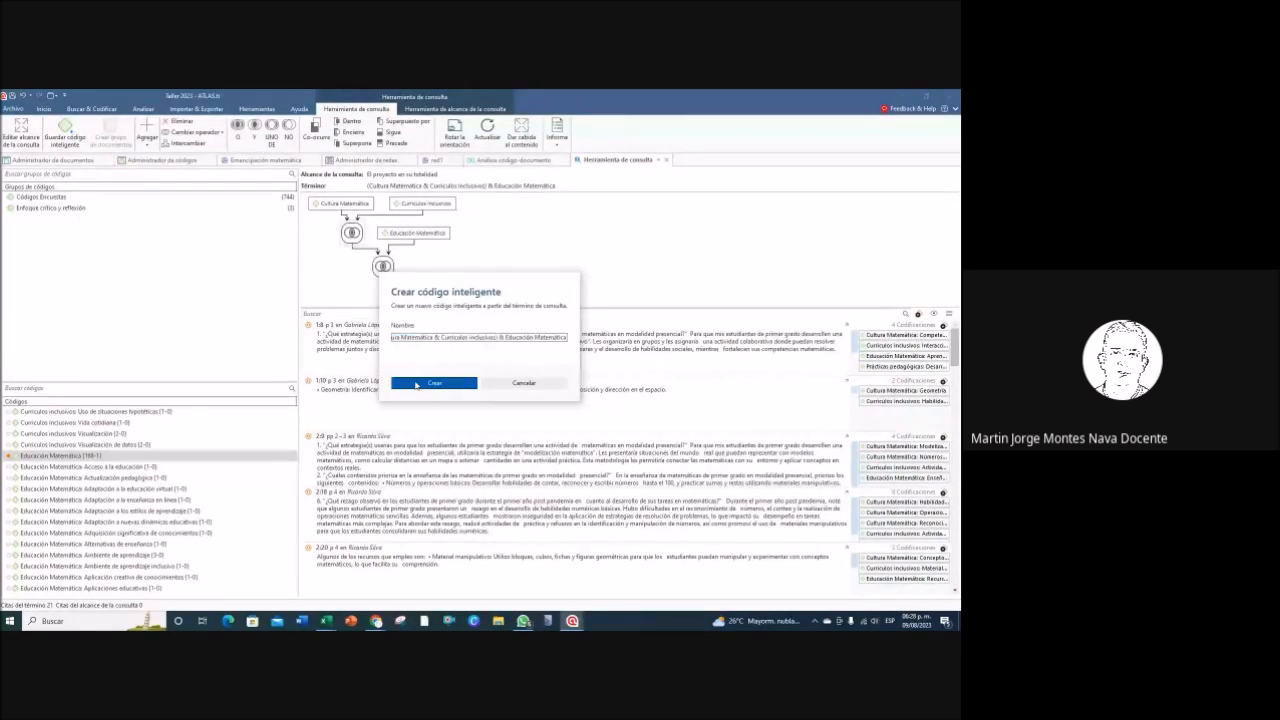
left_click(416, 384)
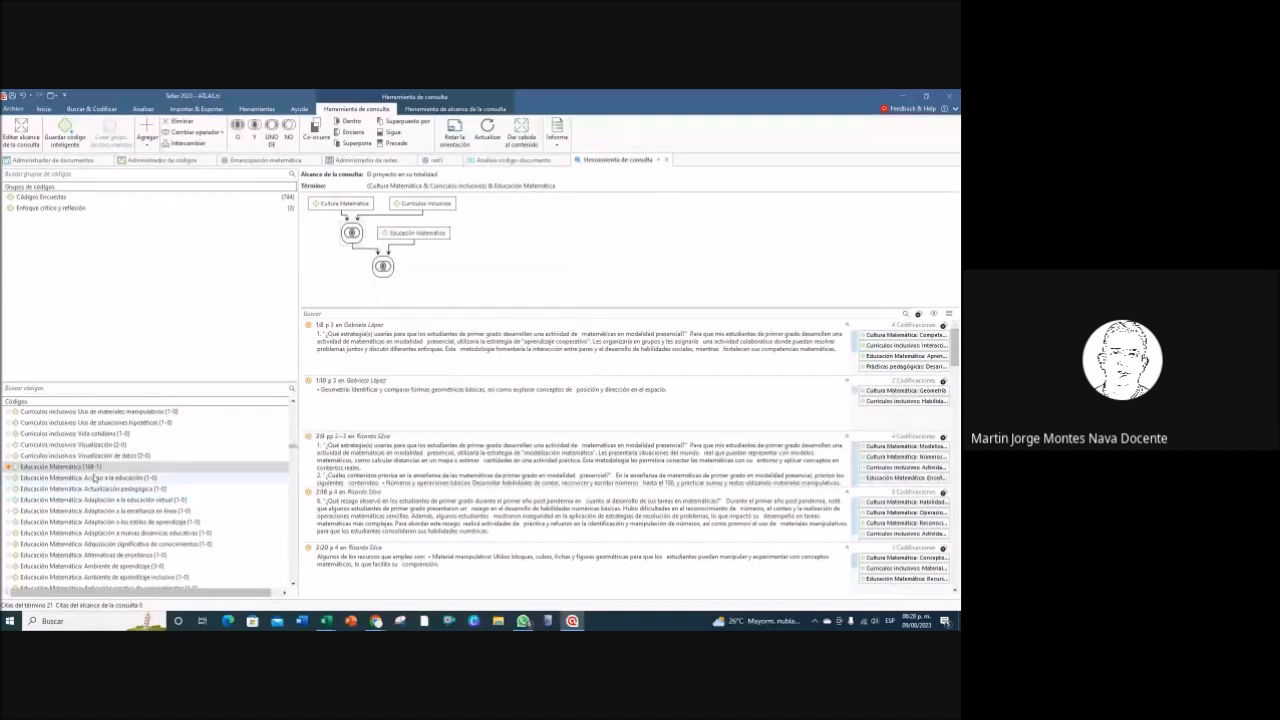
scroll(68, 438, "up", 3)
scroll(68, 438, "up", 5)
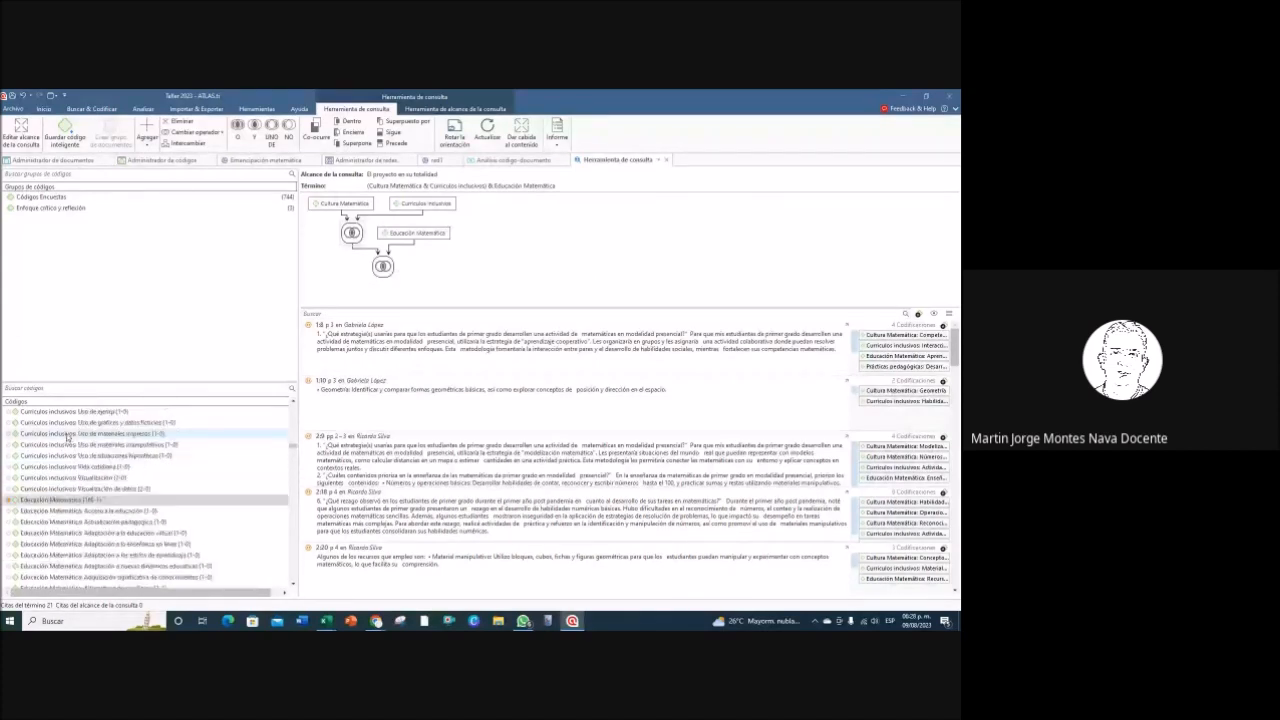
scroll(68, 436, "up", 8)
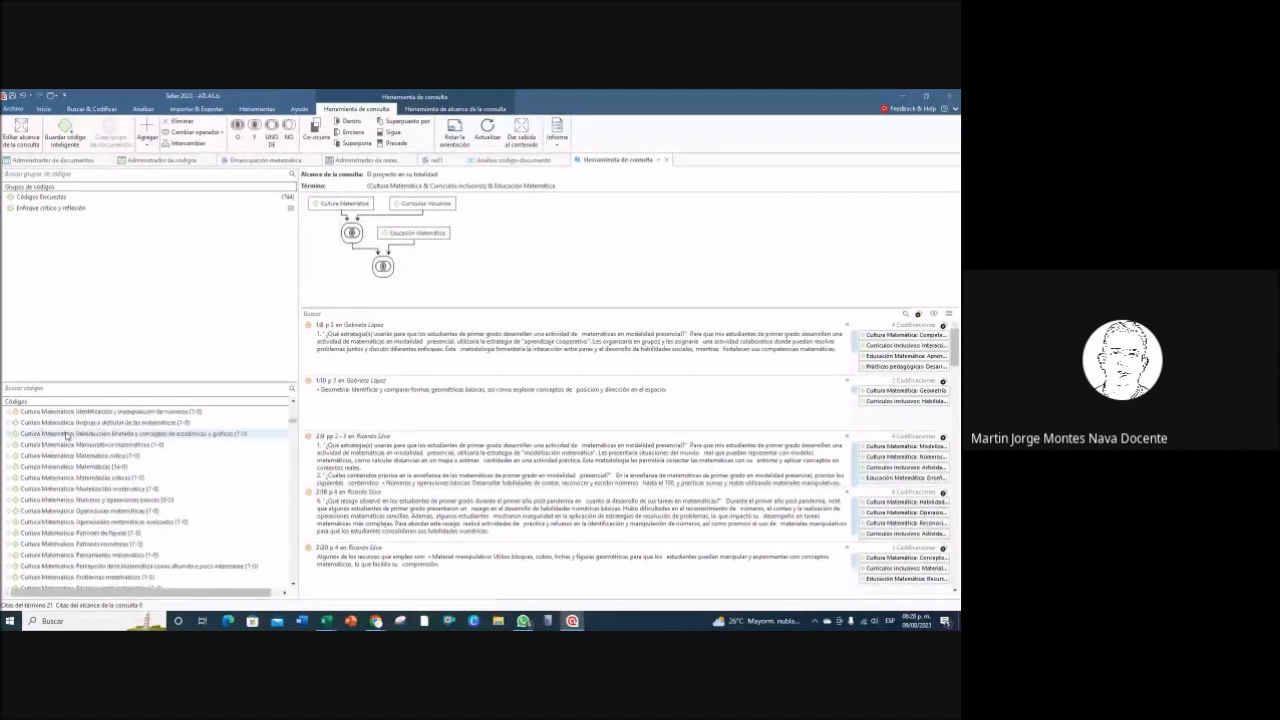
scroll(66, 436, "up", 6)
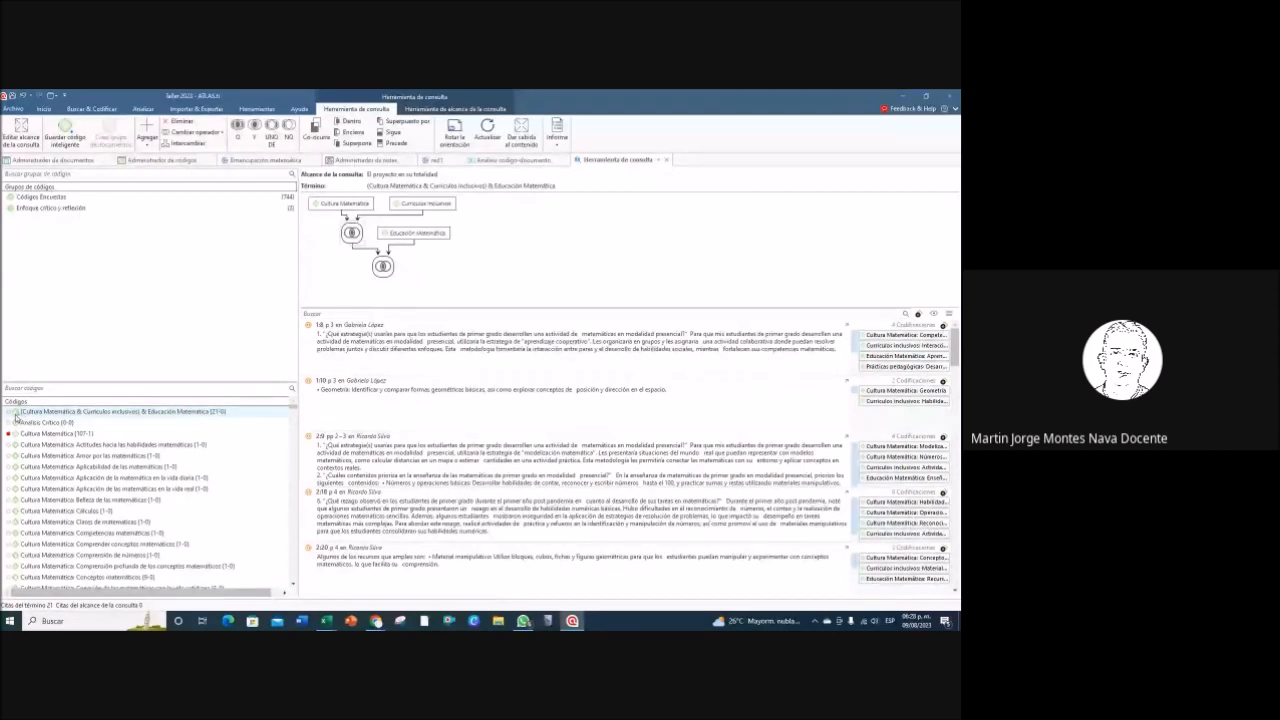
left_click(127, 413)
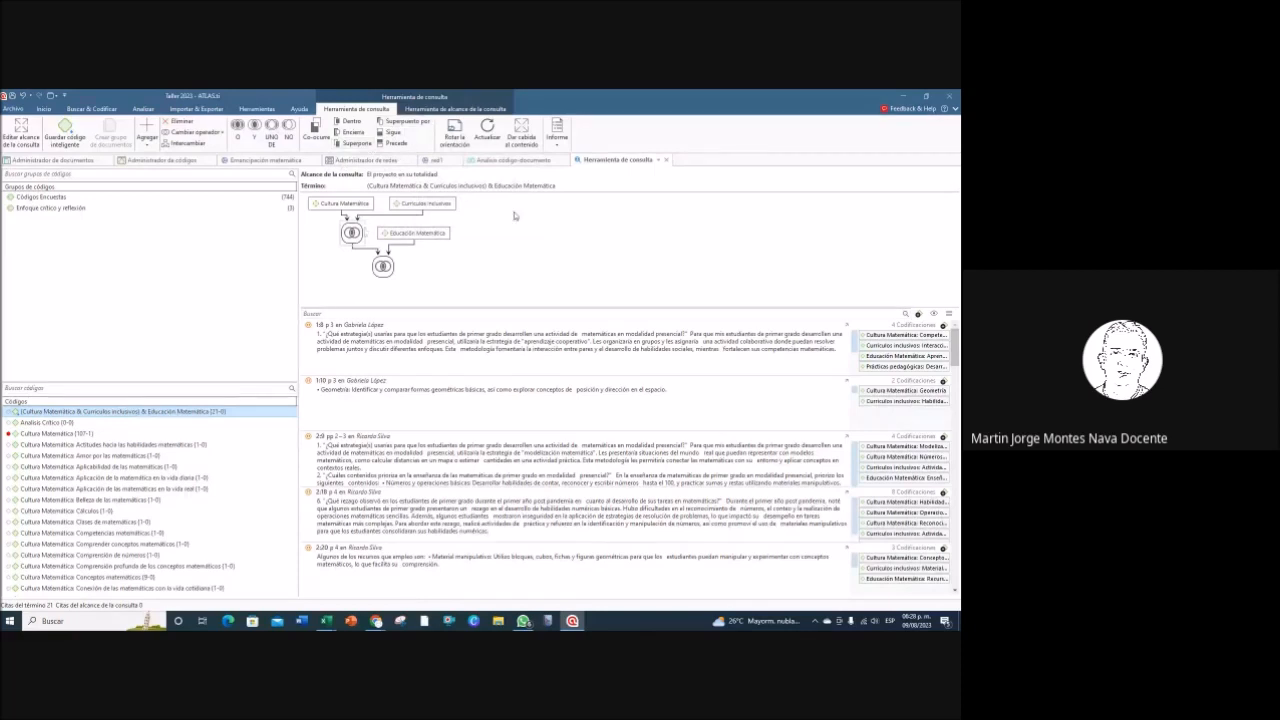
Step: Start a fresh query with the smart code (Cultura Matemática & Currículos inclusivos) & Educación Matemática as its term
left_click(667, 162)
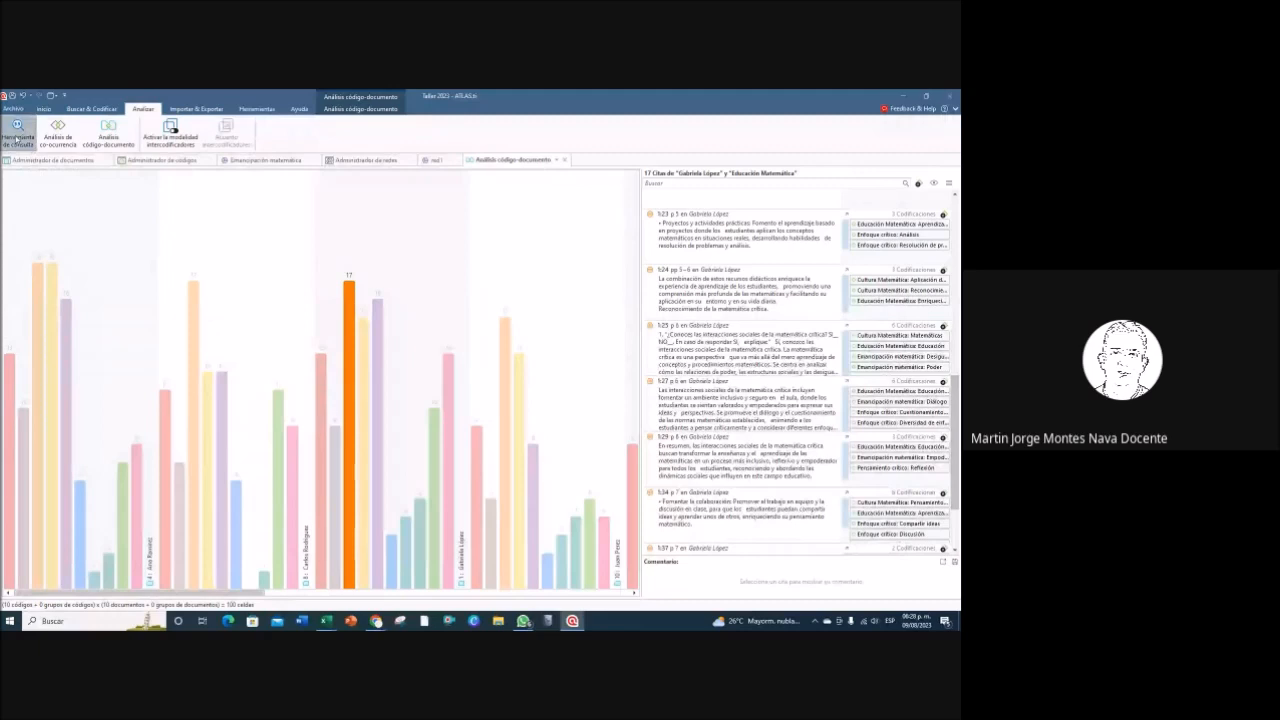
left_click(18, 138)
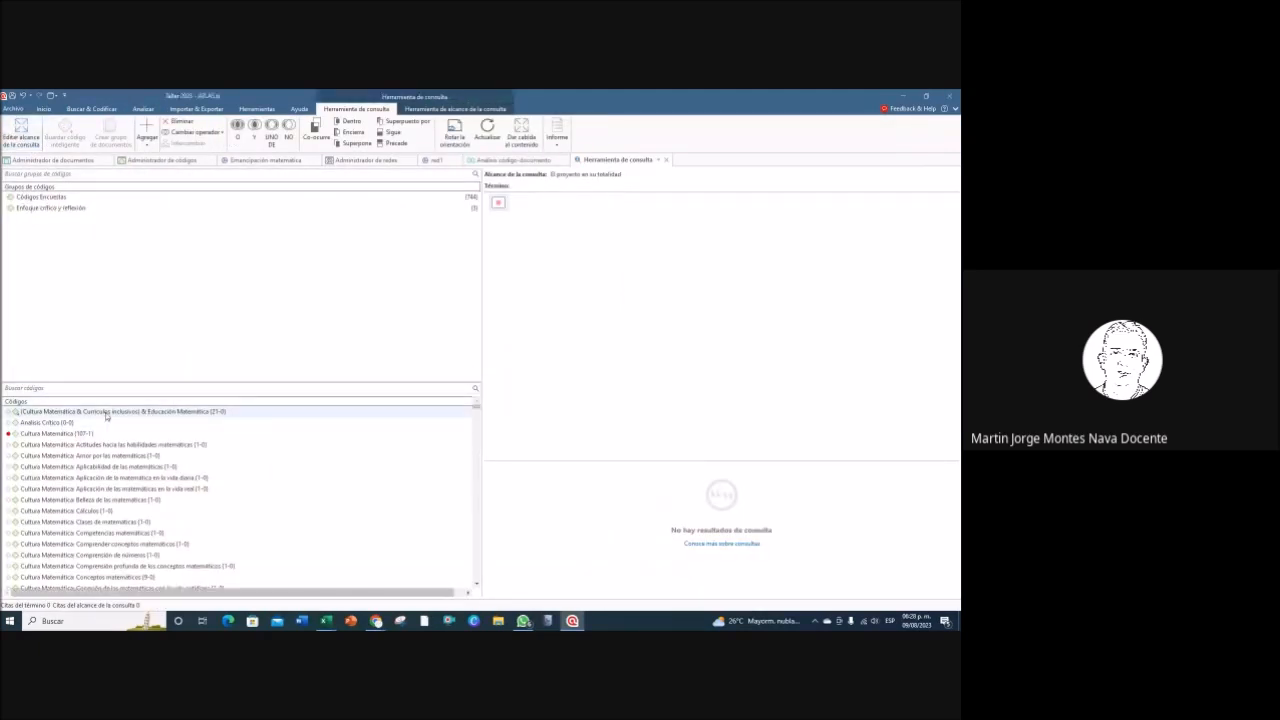
left_click_drag(88, 416, 500, 212)
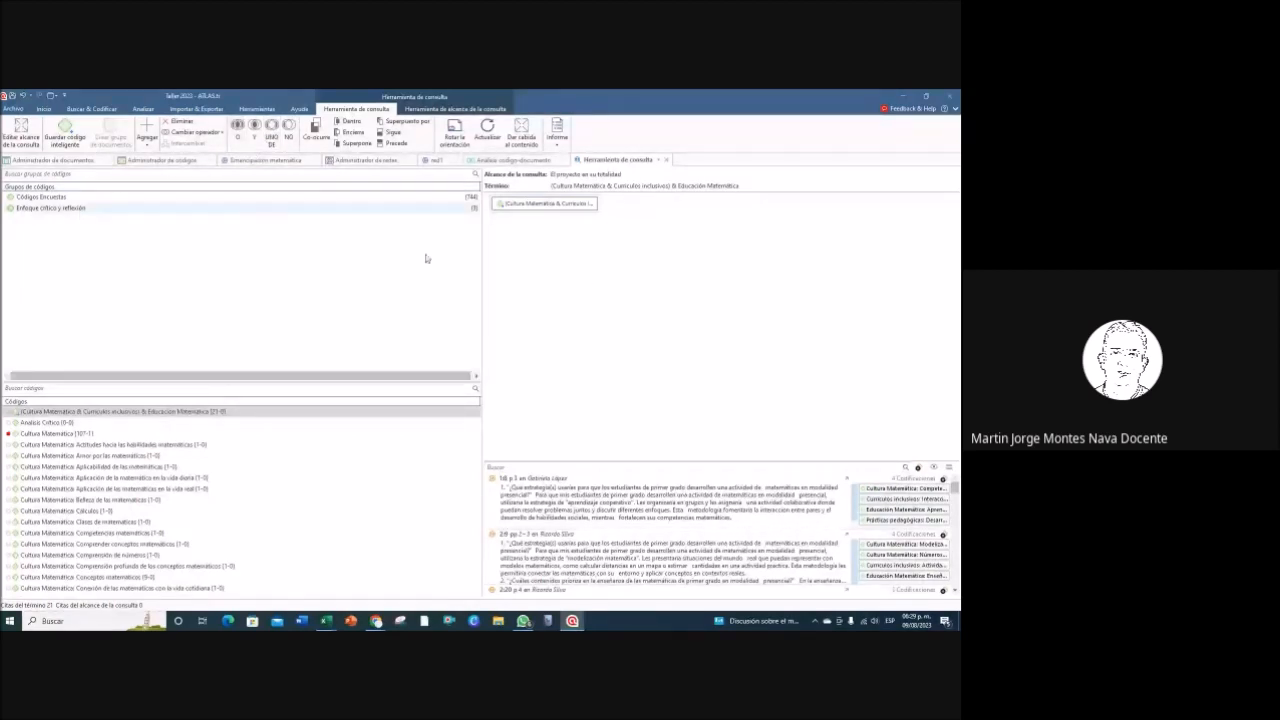
left_click(219, 134)
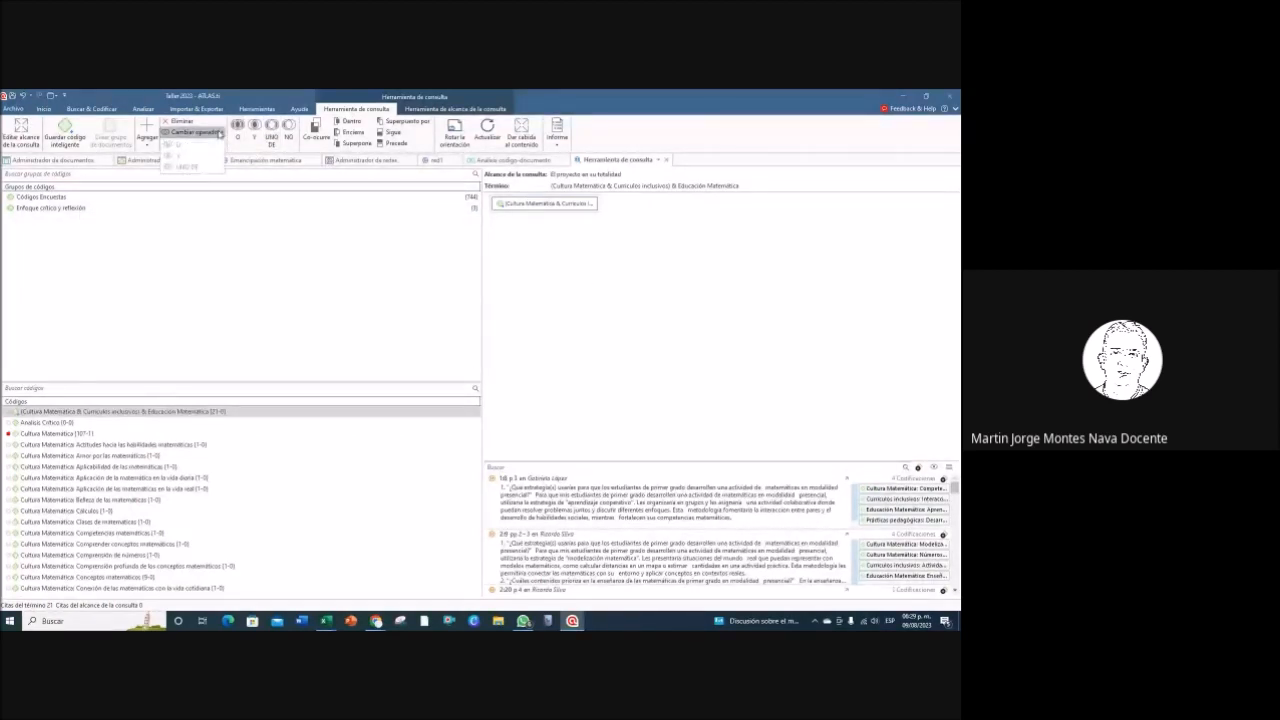
left_click(203, 134)
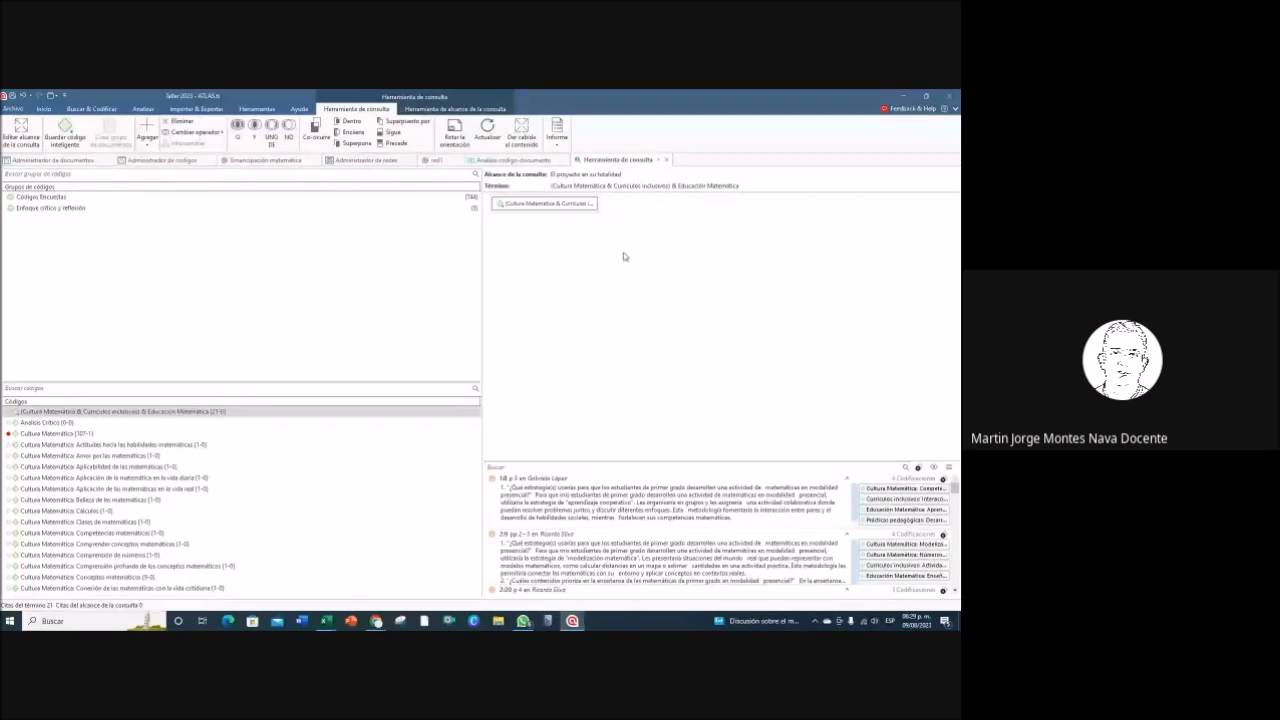
Step: Combine the smart code with the Pensamiento crítico code using the Y (intersection) operator
scroll(164, 460, "down", 10)
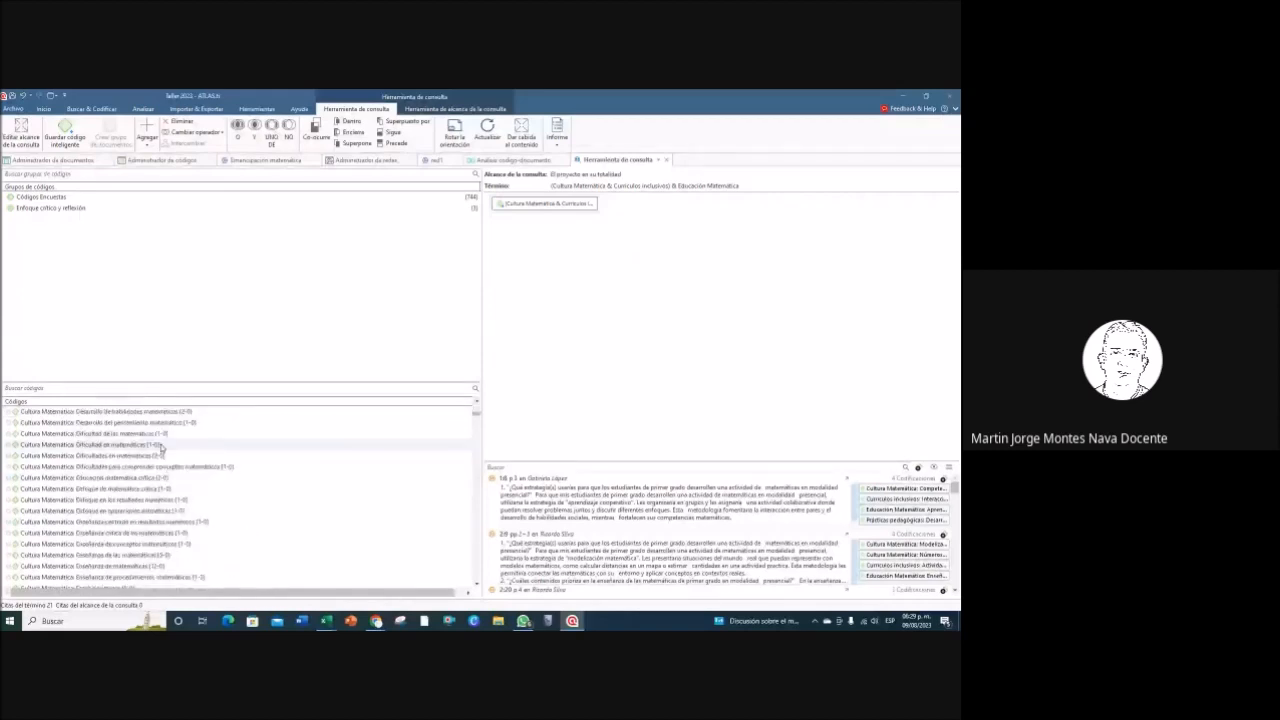
scroll(164, 455, "down", 10)
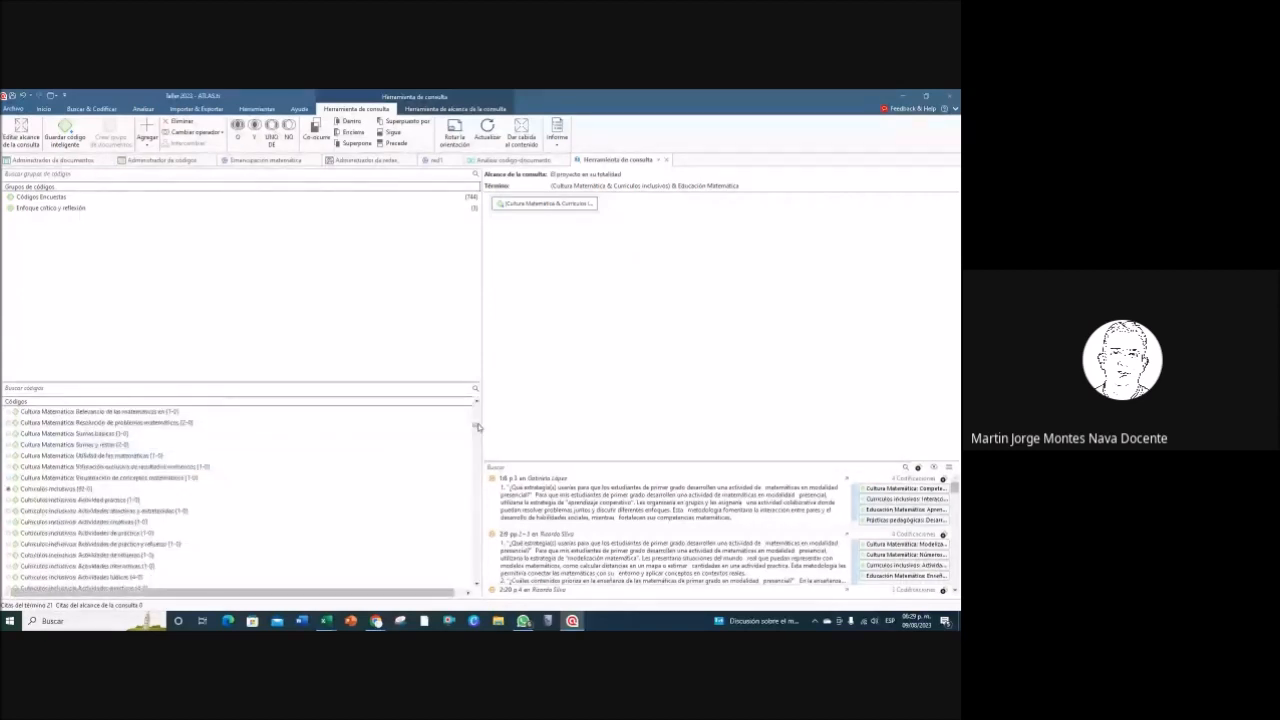
scroll(478, 428, "down", 10)
left_click_drag(476, 528, 480, 563)
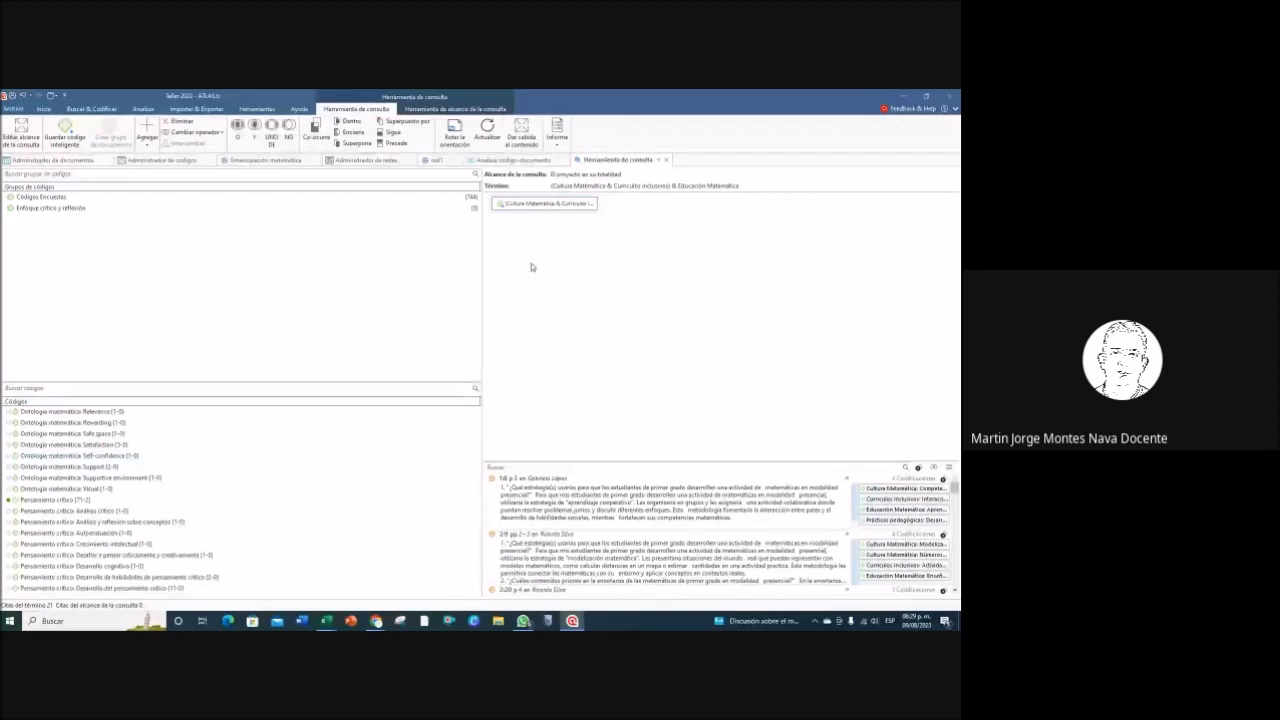
left_click(254, 133)
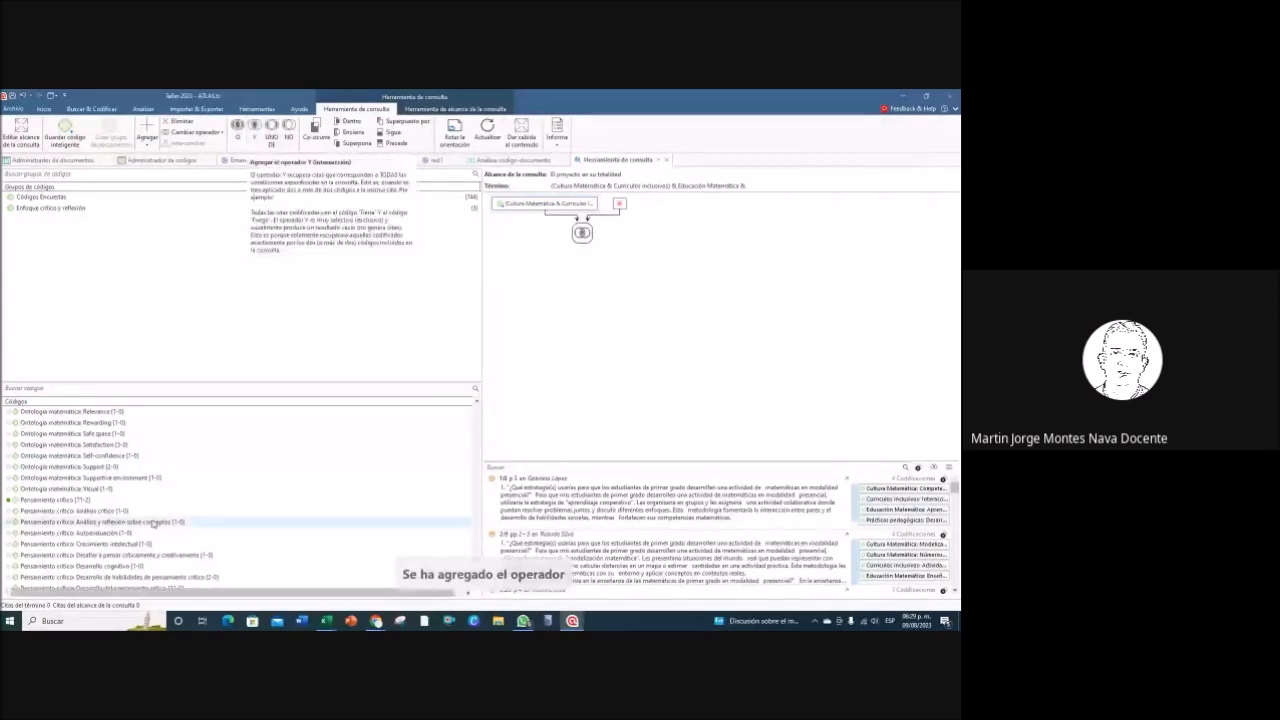
left_click_drag(55, 499, 627, 207)
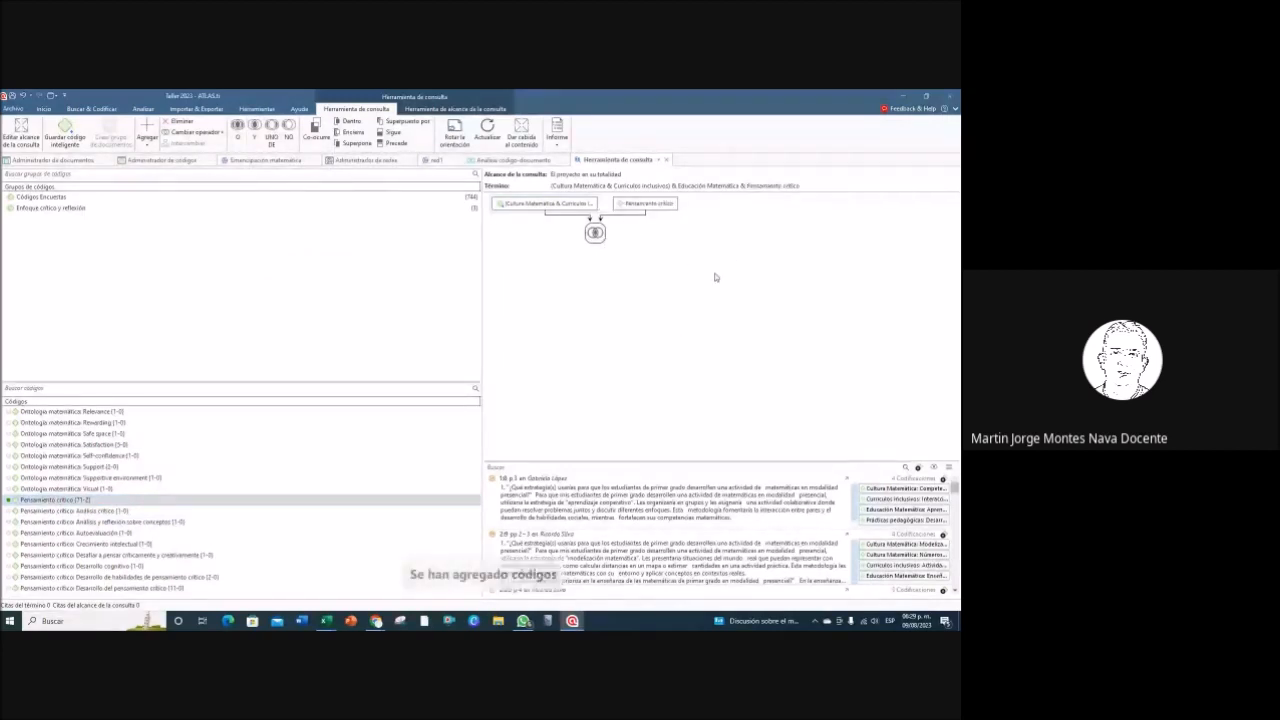
Step: Look through the quotations listed for the query combining the smart code and Pensamiento crítico
left_click(630, 498)
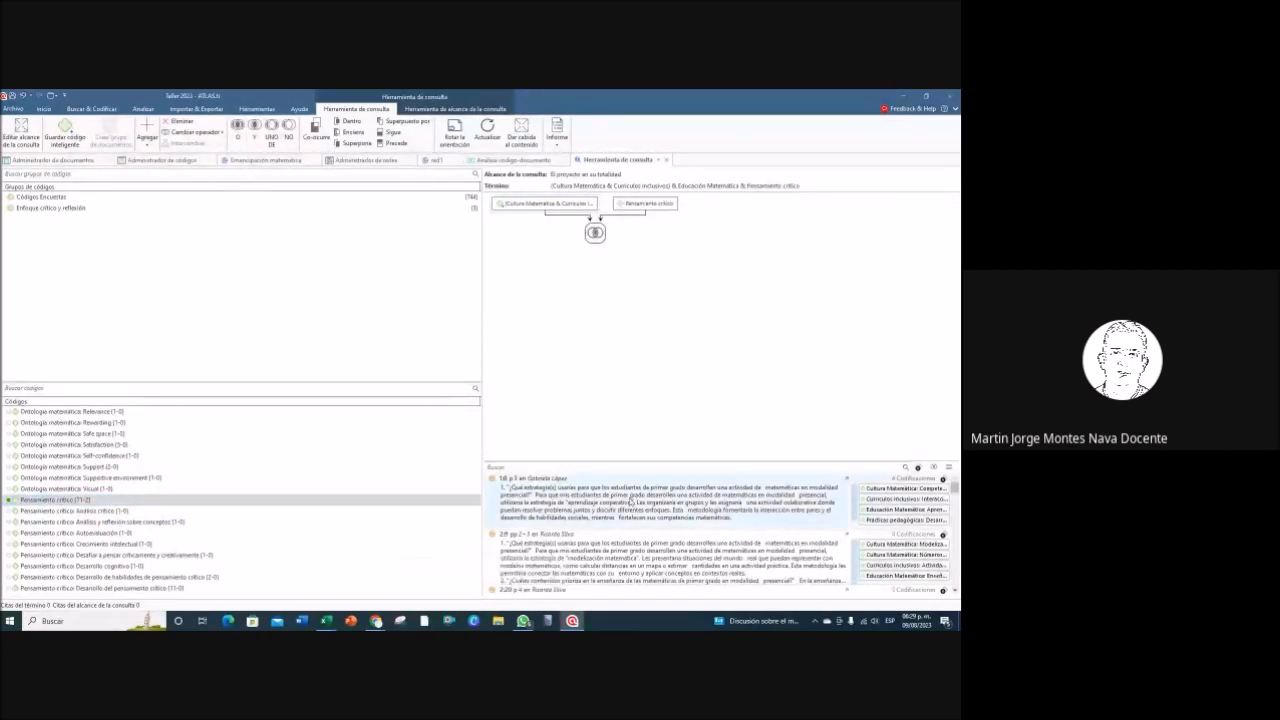
scroll(620, 508, "down", 6)
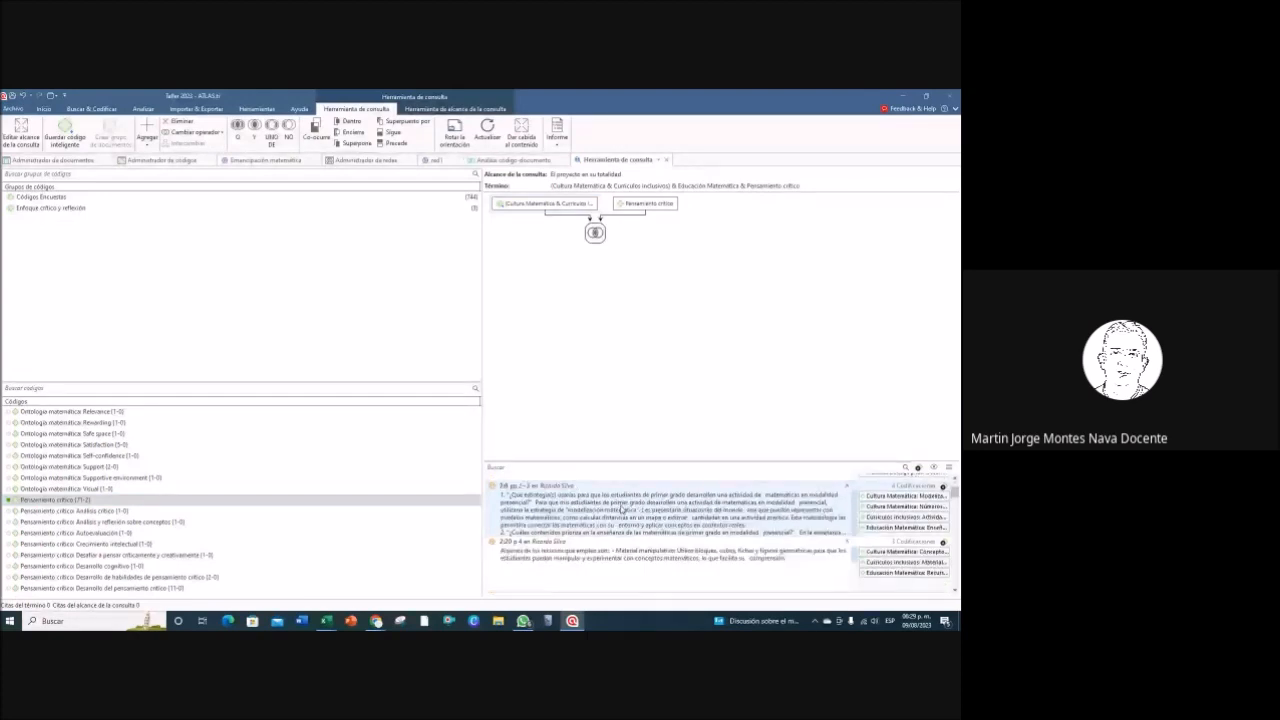
scroll(655, 516, "down", 6)
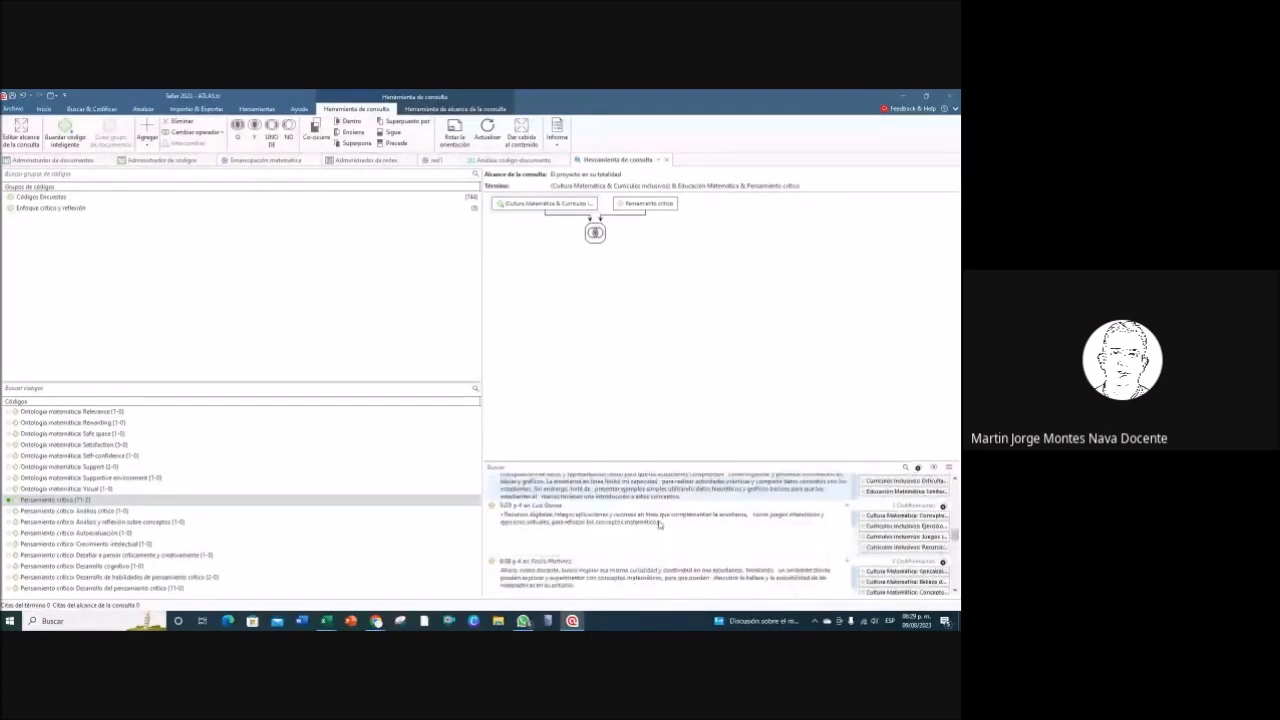
scroll(650, 508, "up", 1)
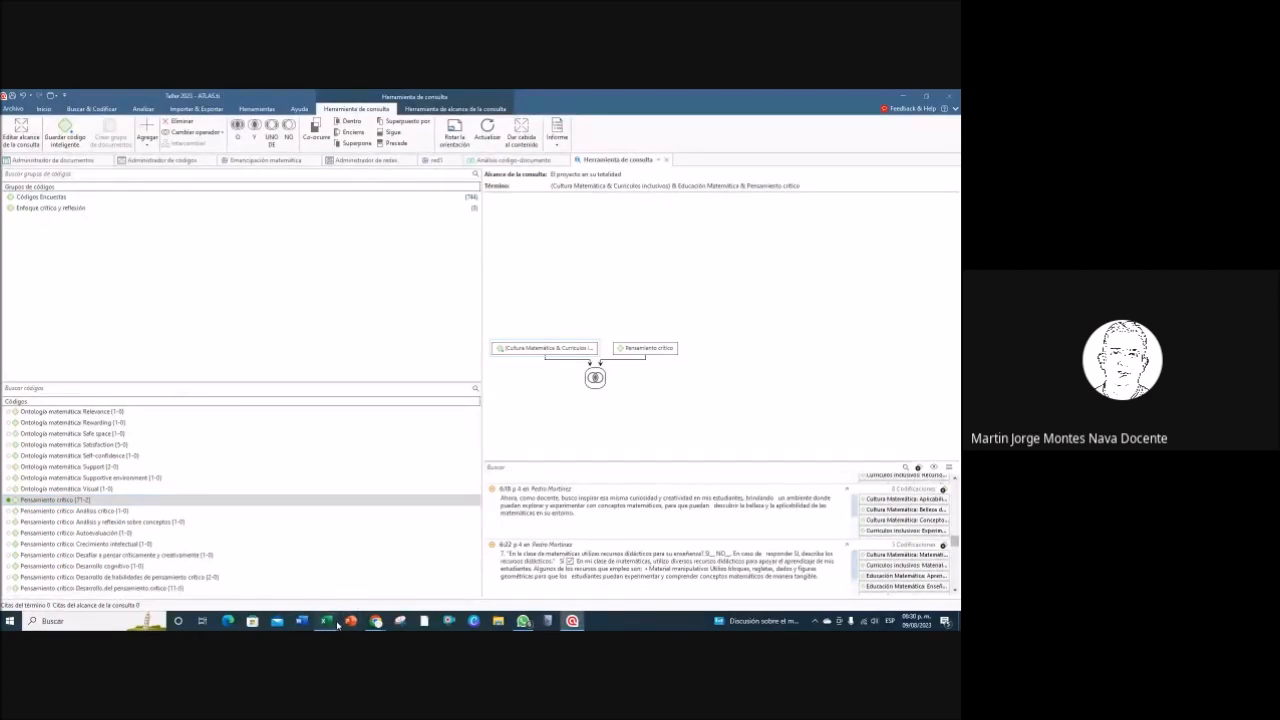
Step: Switch to the code-document table in Excel and examine the Educación Matemática frequencies for several documents
mouse_move(330, 621)
left_click(492, 575)
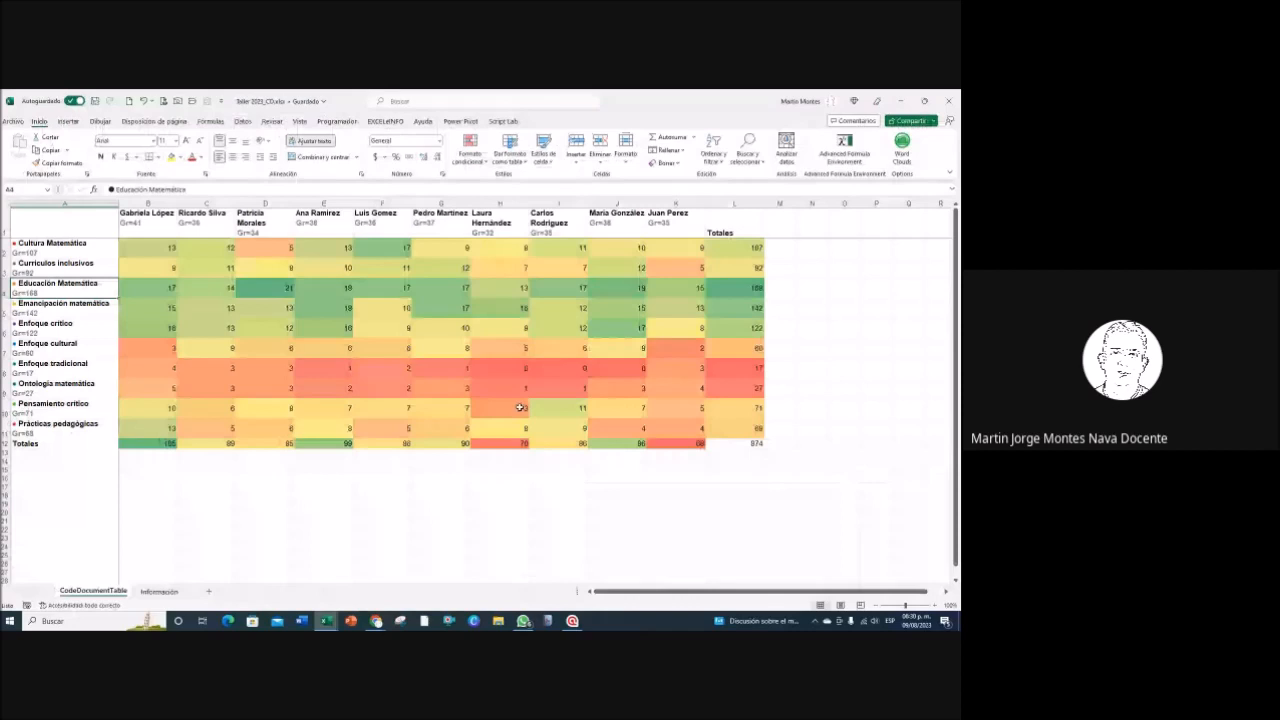
left_click(268, 290)
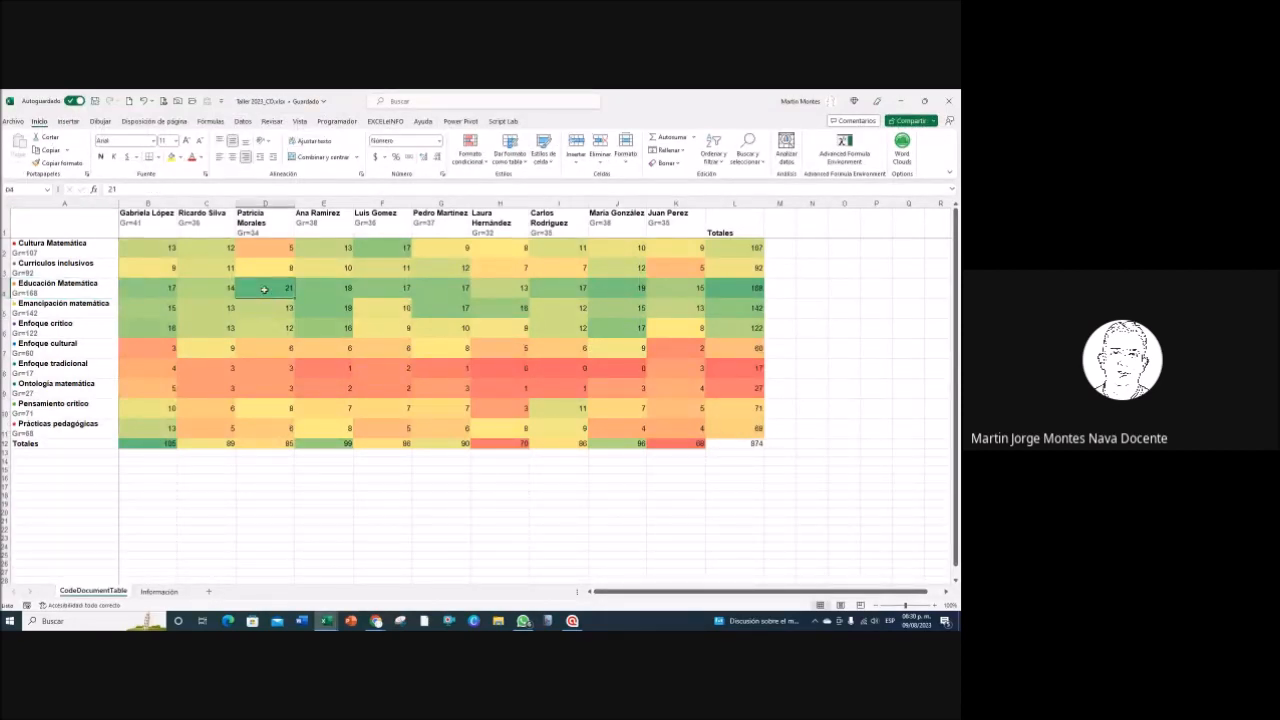
left_click(630, 287)
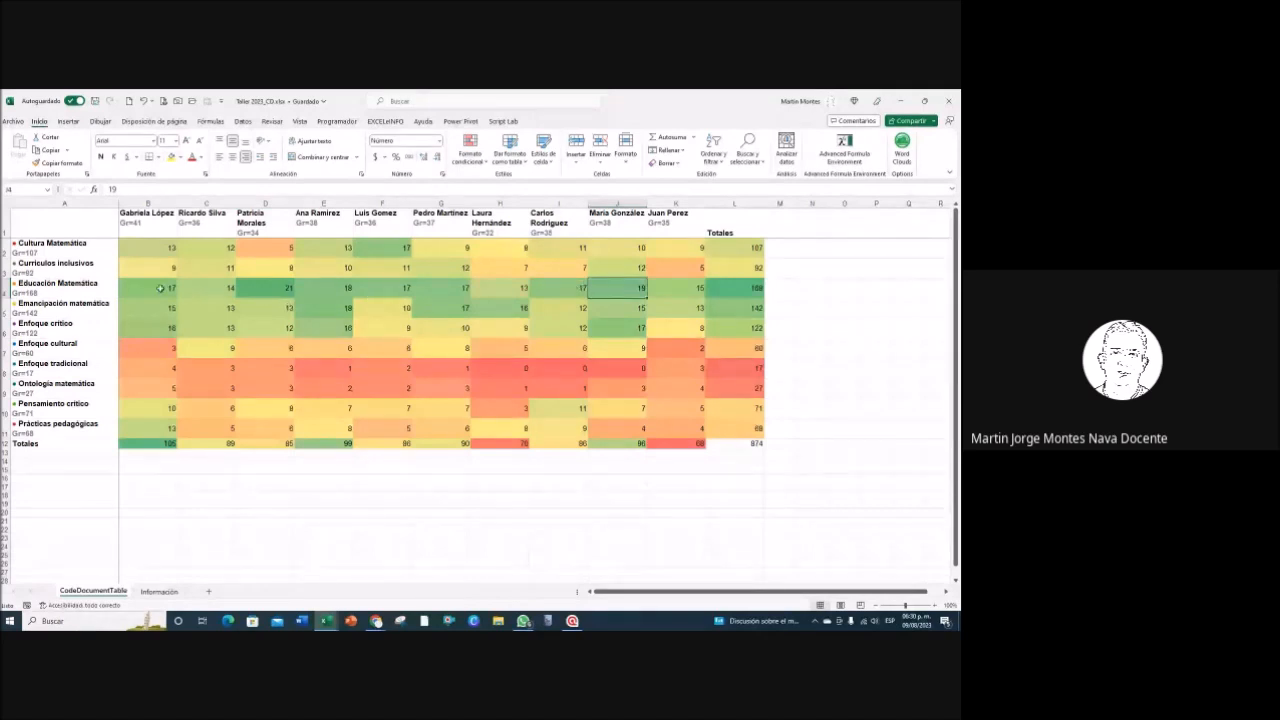
left_click(157, 288)
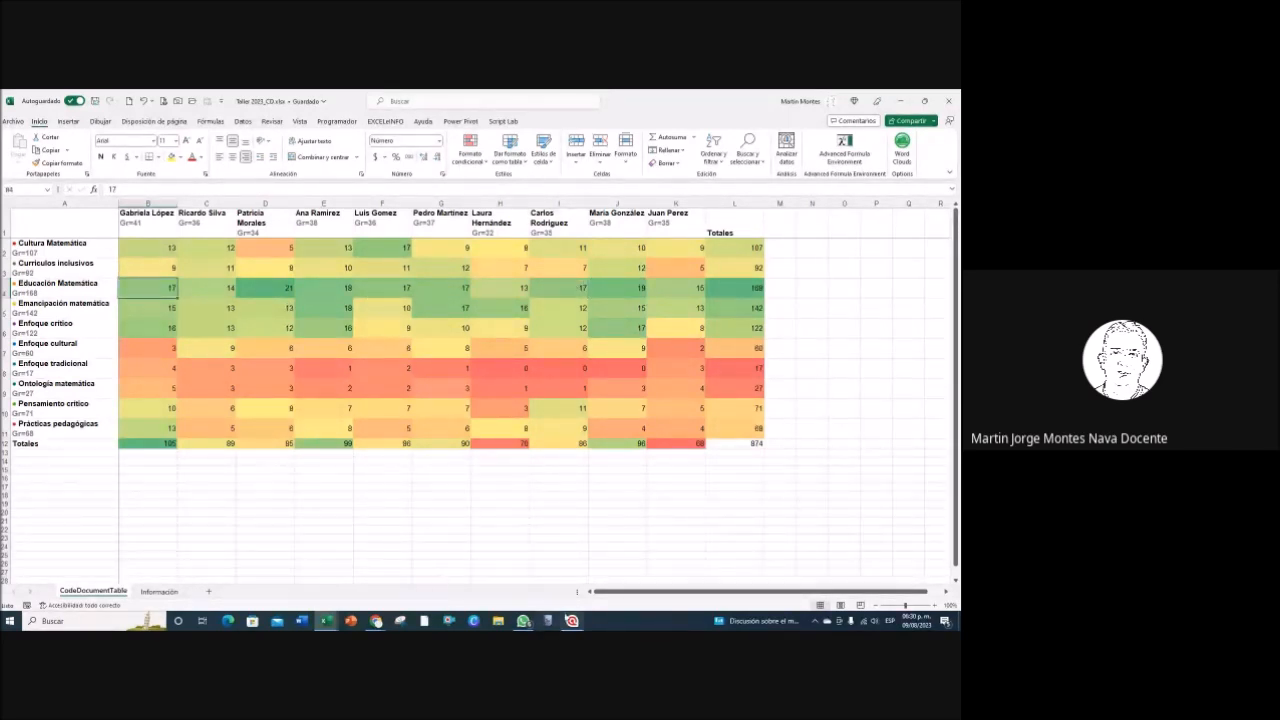
Step: Switch back to ATLAS.ti, open the query scope for editing, and set document D 3 as its term
mouse_move(572, 621)
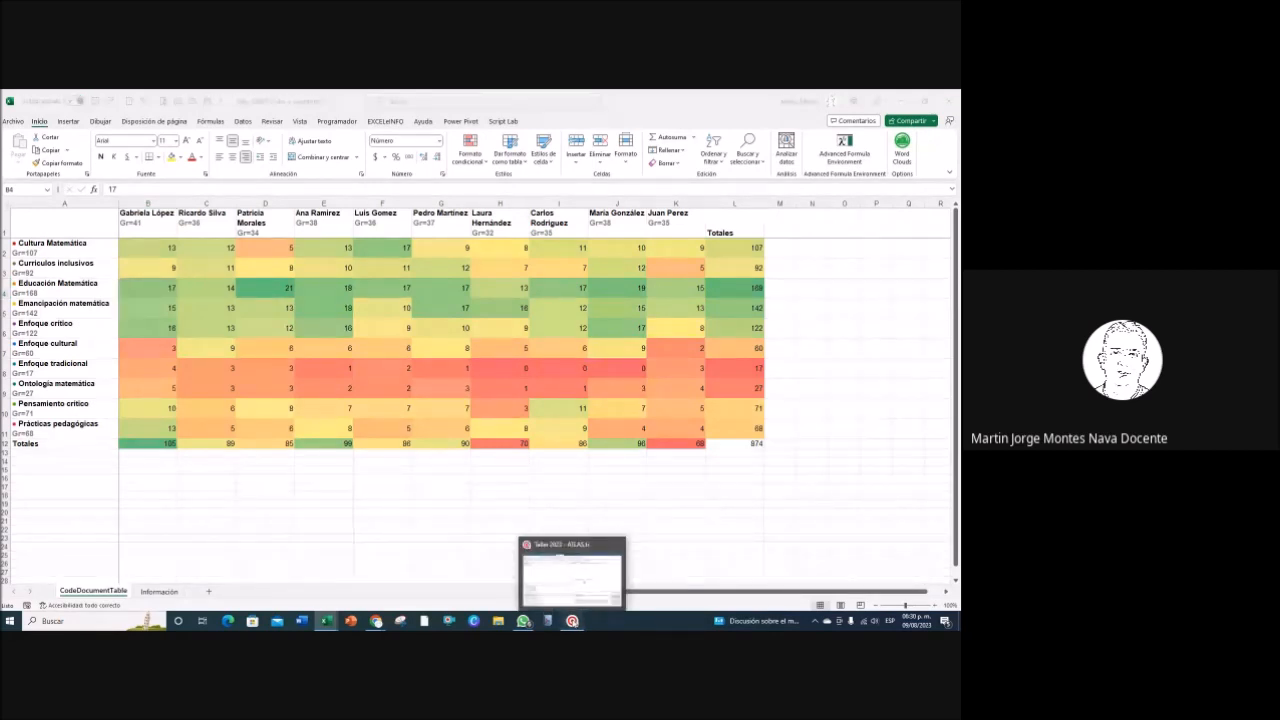
left_click(572, 621)
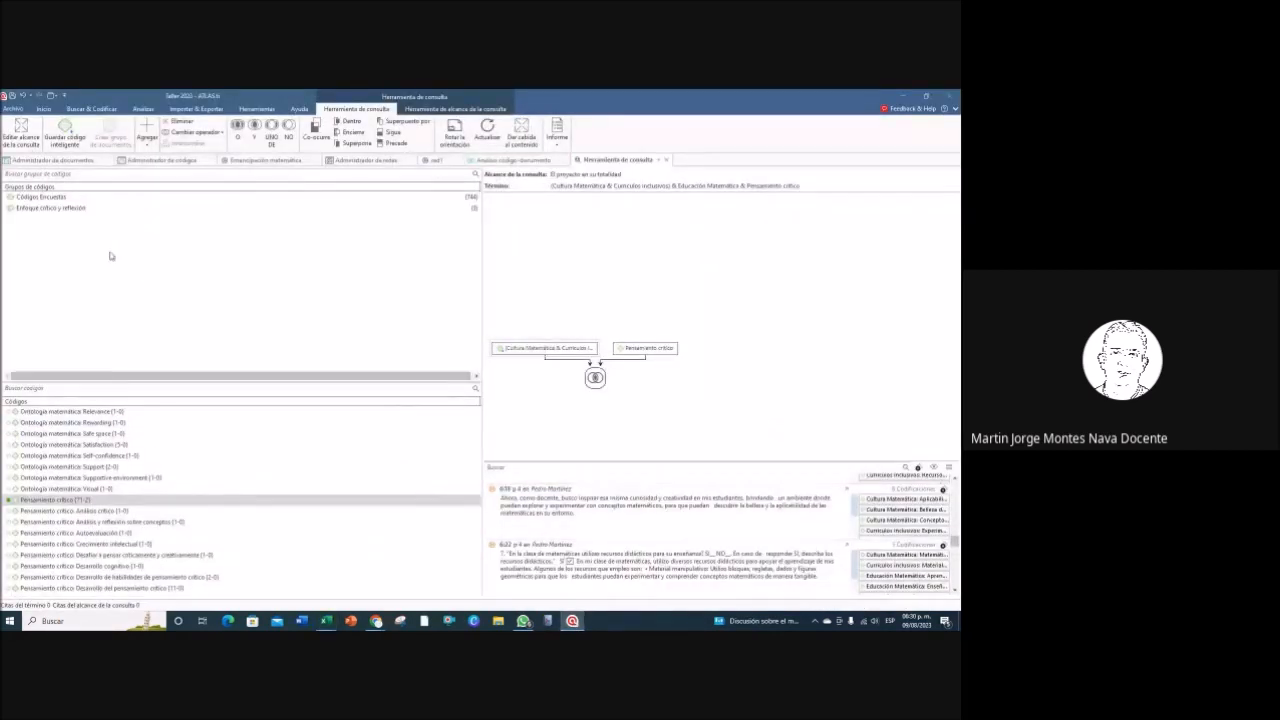
left_click(21, 135)
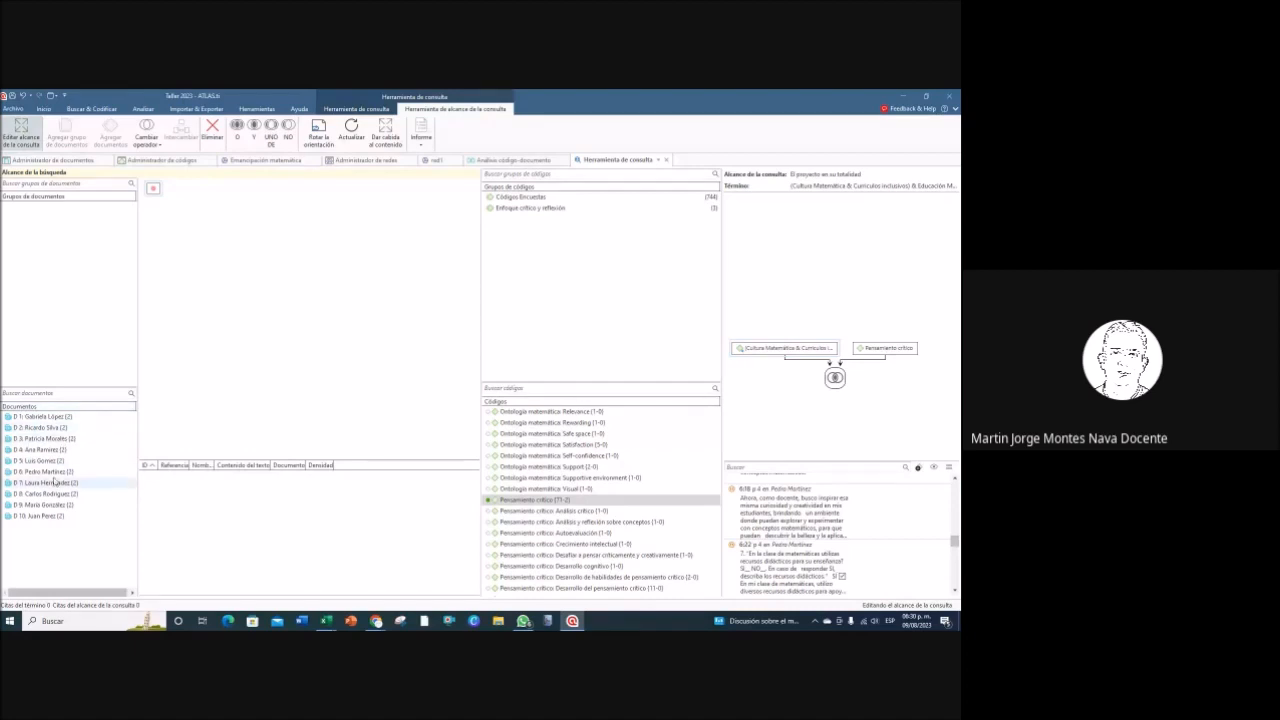
left_click_drag(45, 438, 153, 190)
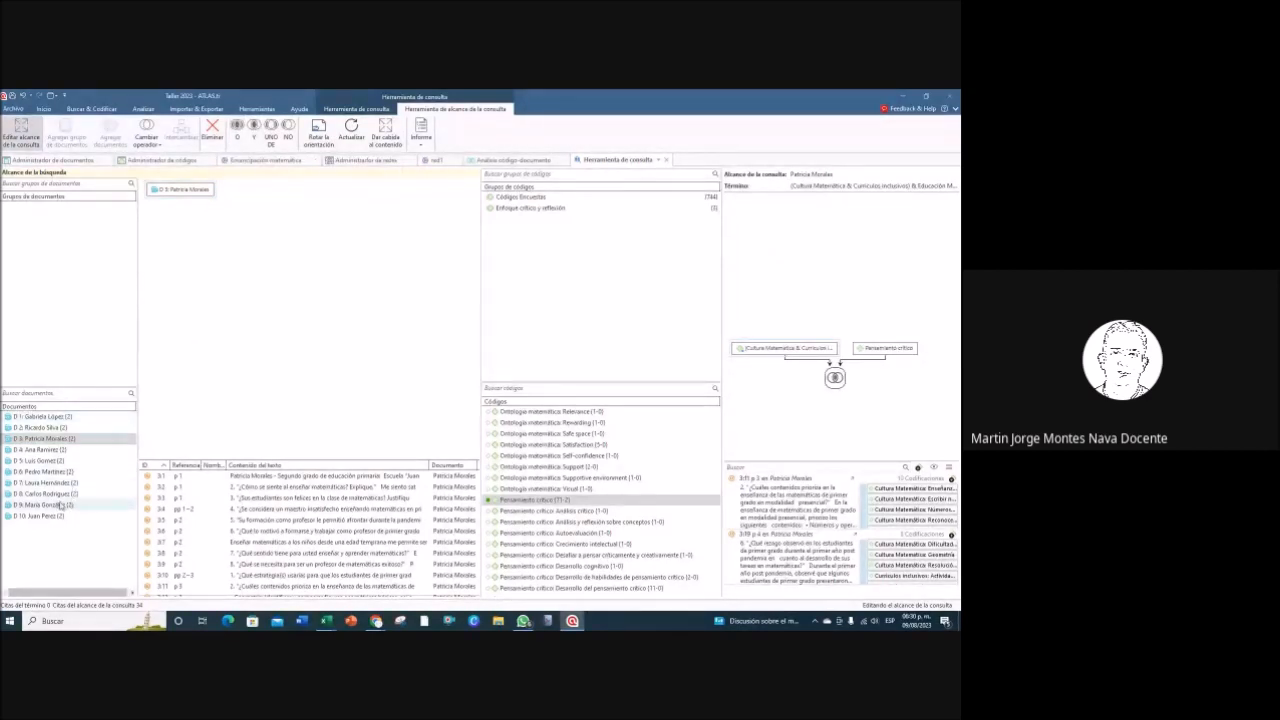
Step: Add document D 9 to the query scope, joined to D 3 with the O (union) operator
left_click_drag(38, 505, 206, 212)
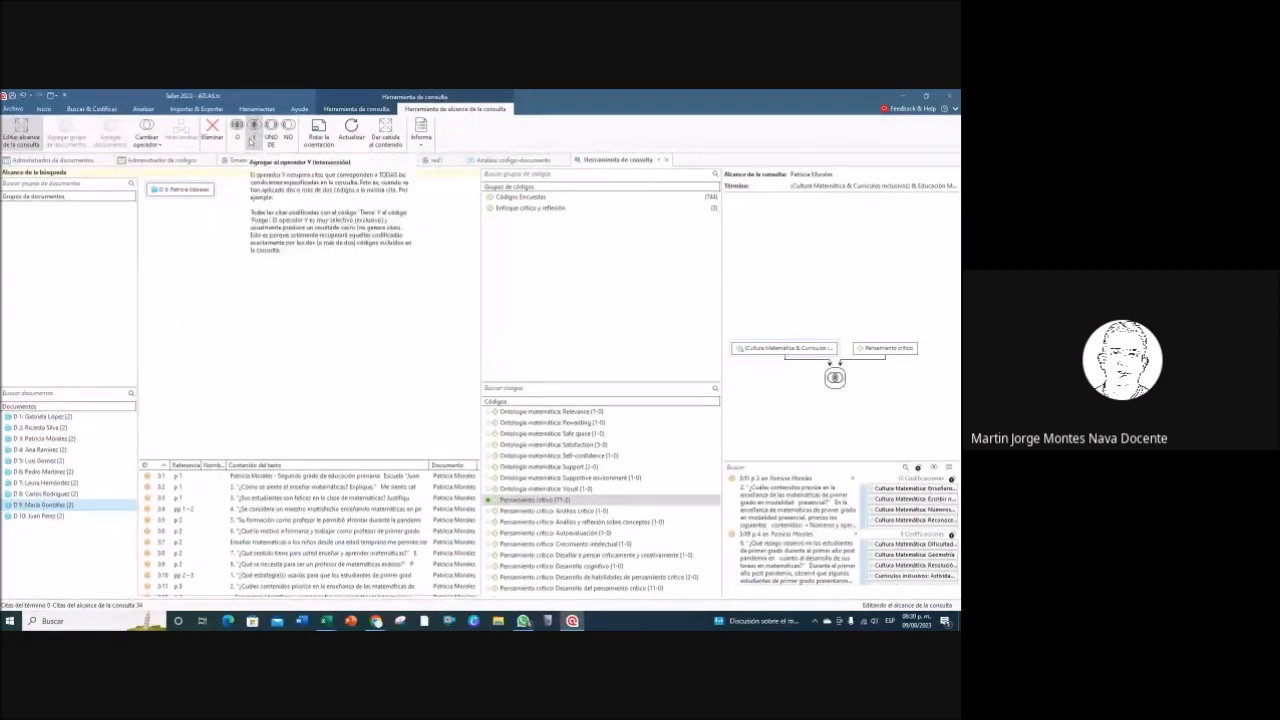
left_click(237, 137)
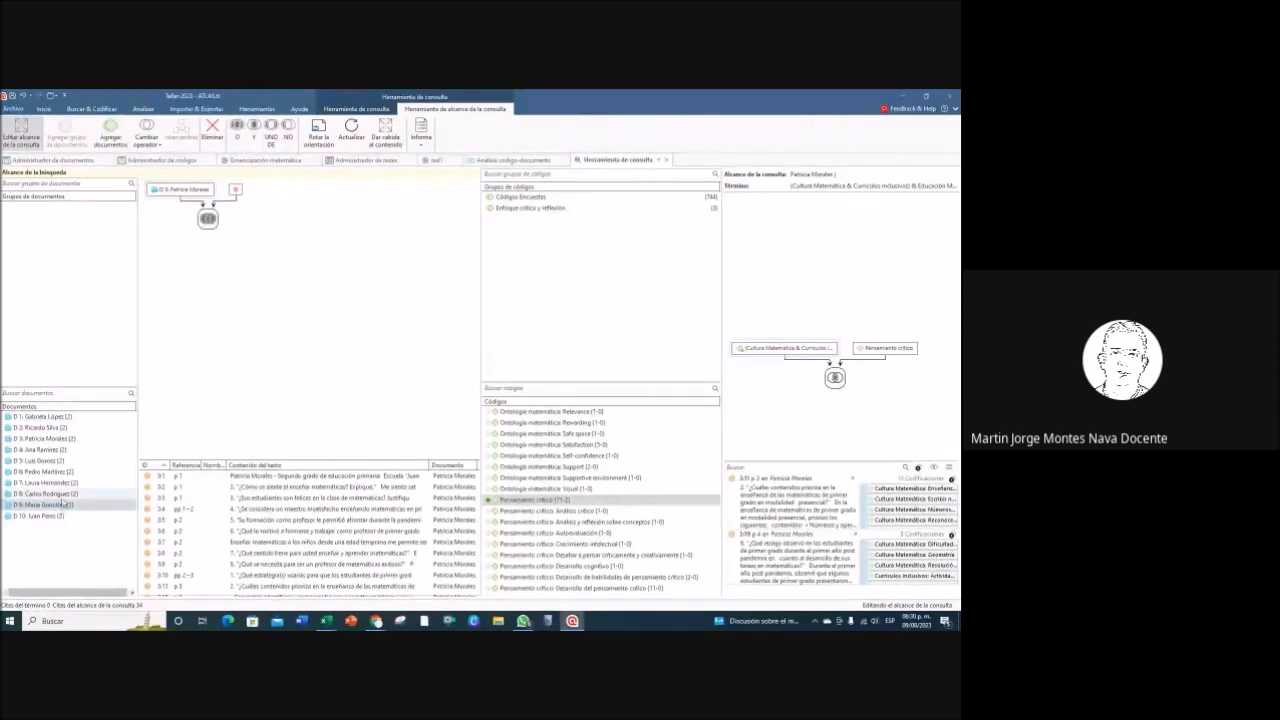
left_click_drag(28, 507, 238, 192)
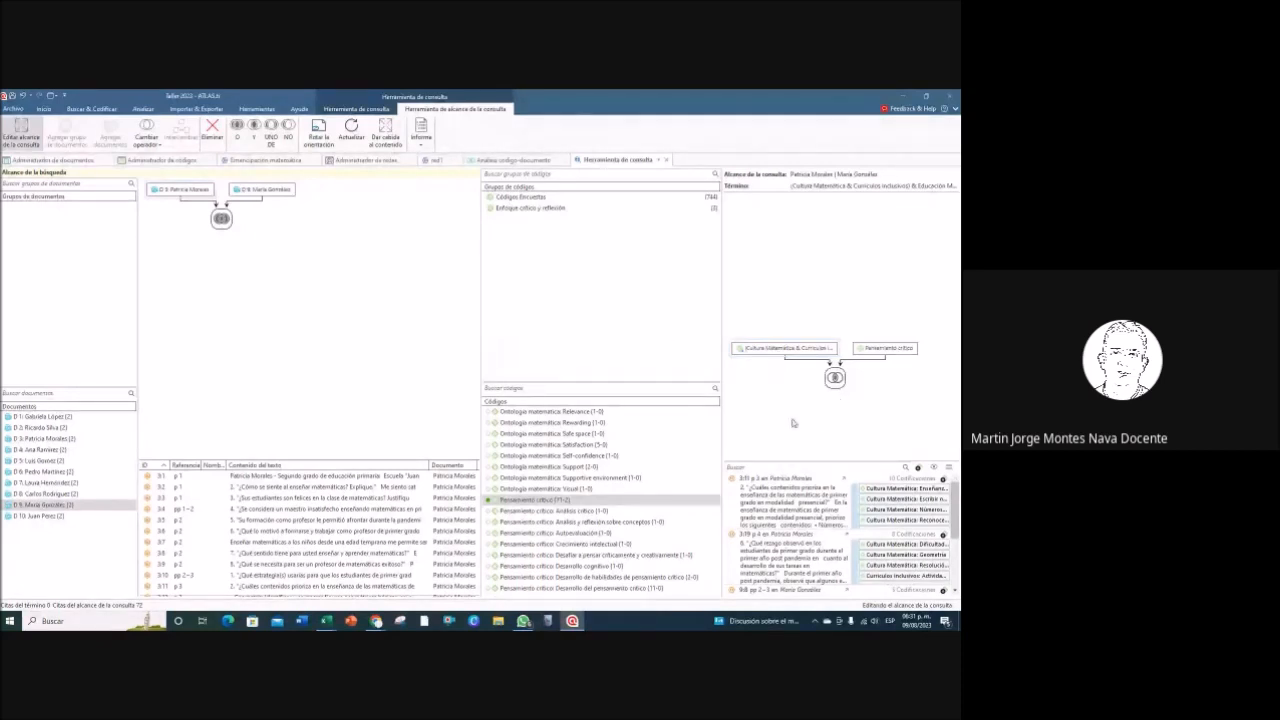
Step: Look through the quotations the query retrieves within the scope of documents D 3 and D 9
scroll(811, 505, "down", 5)
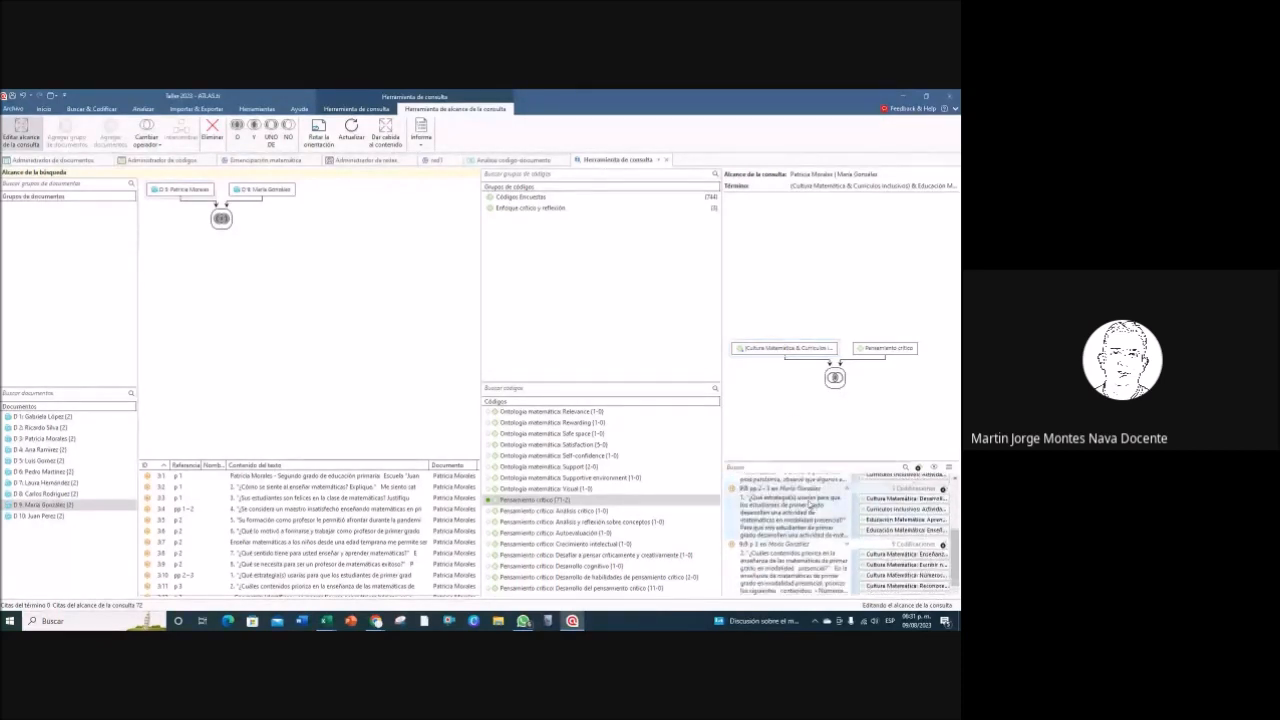
scroll(818, 525, "up", 3)
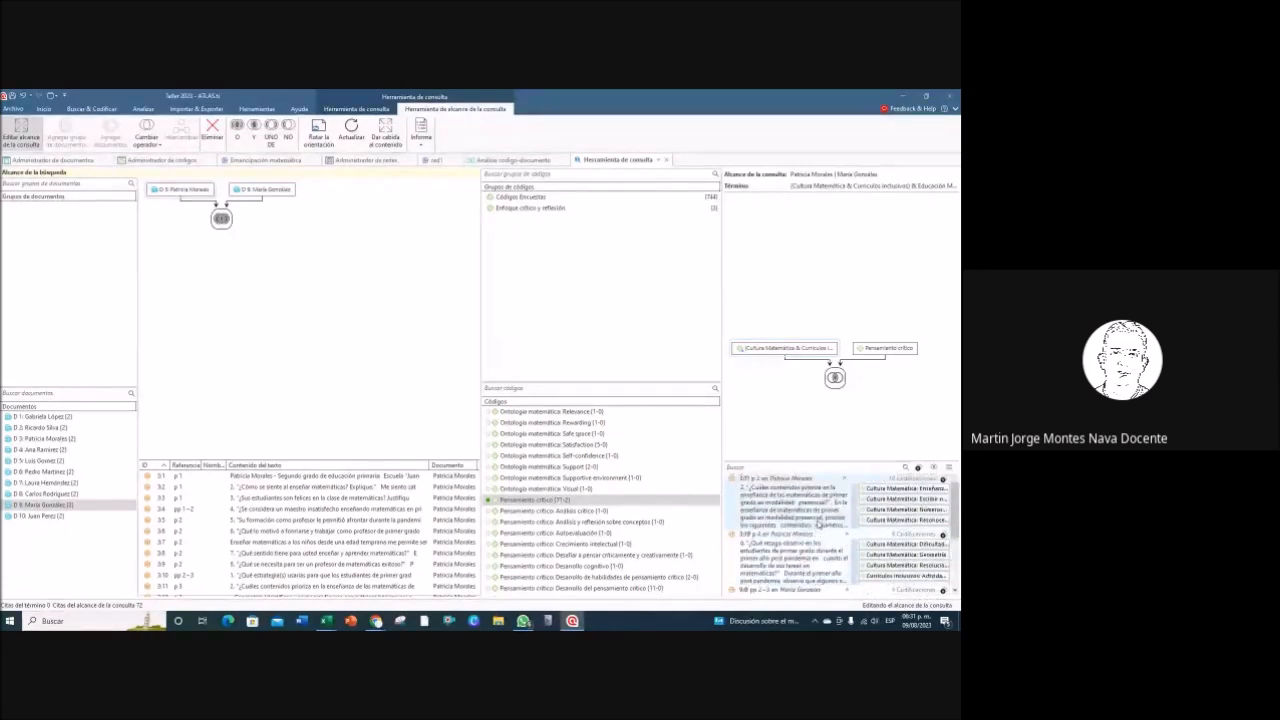
scroll(818, 504, "down", 4)
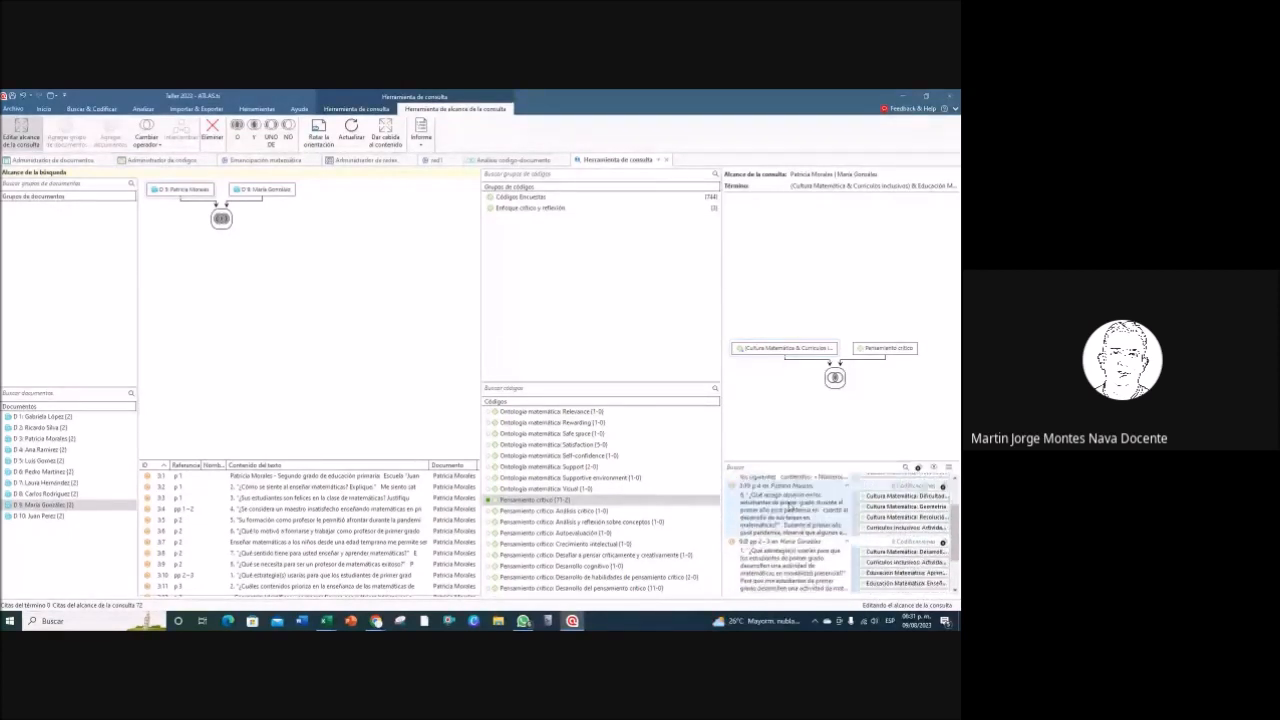
scroll(789, 519, "up", 4)
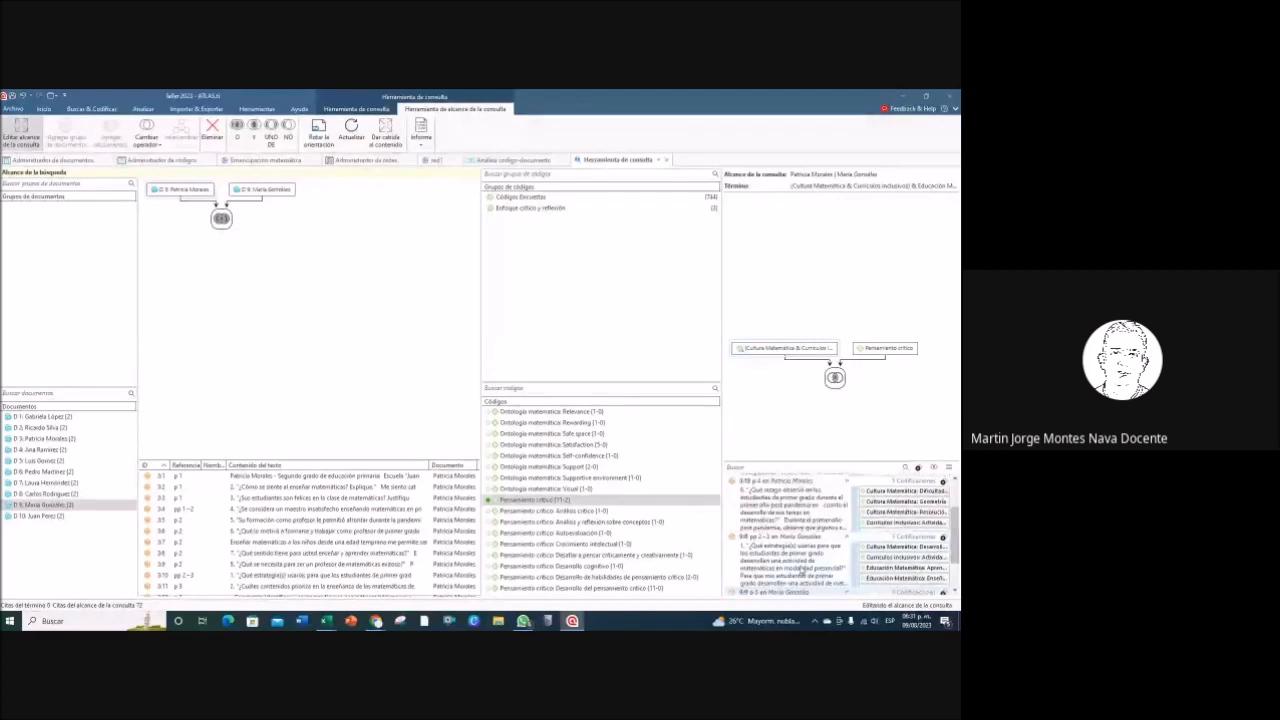
scroll(799, 543, "down", 2)
scroll(795, 520, "up", 2)
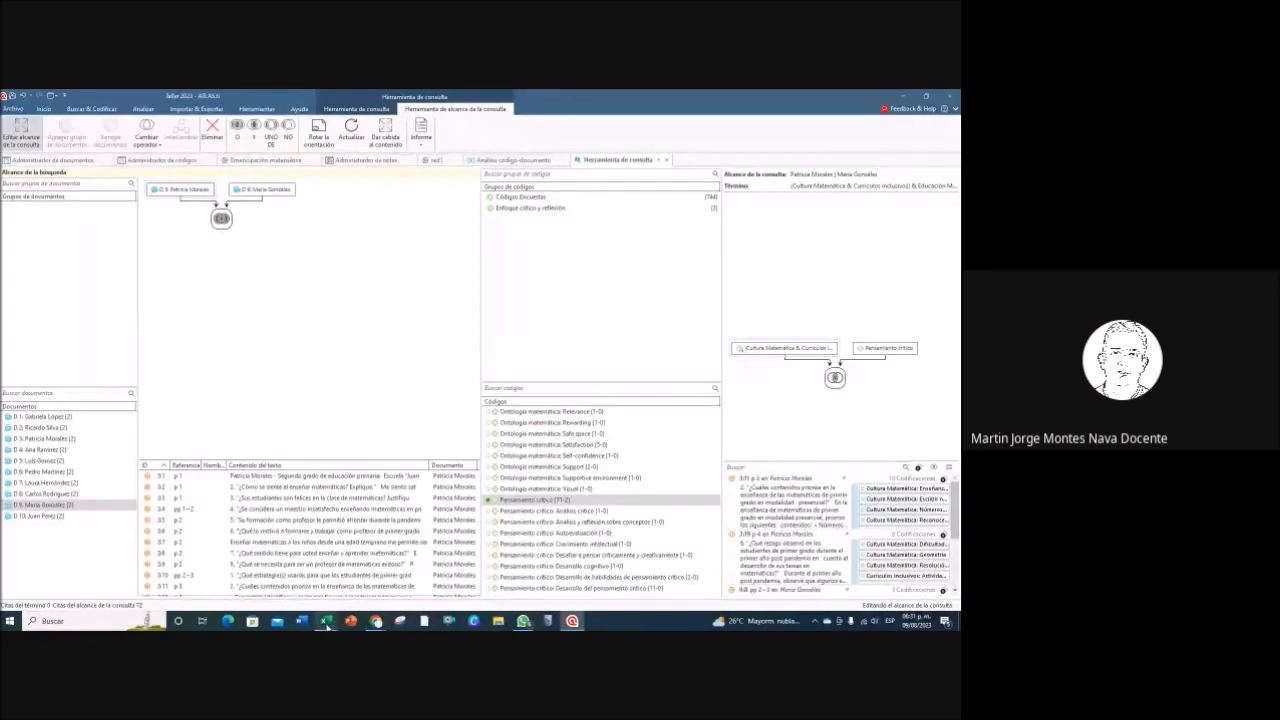
Step: Examine the highest Educación Matemática, Cultura Matemática and Emancipación matemática frequencies per document in the Excel code-document table
mouse_move(327, 624)
left_click(507, 588)
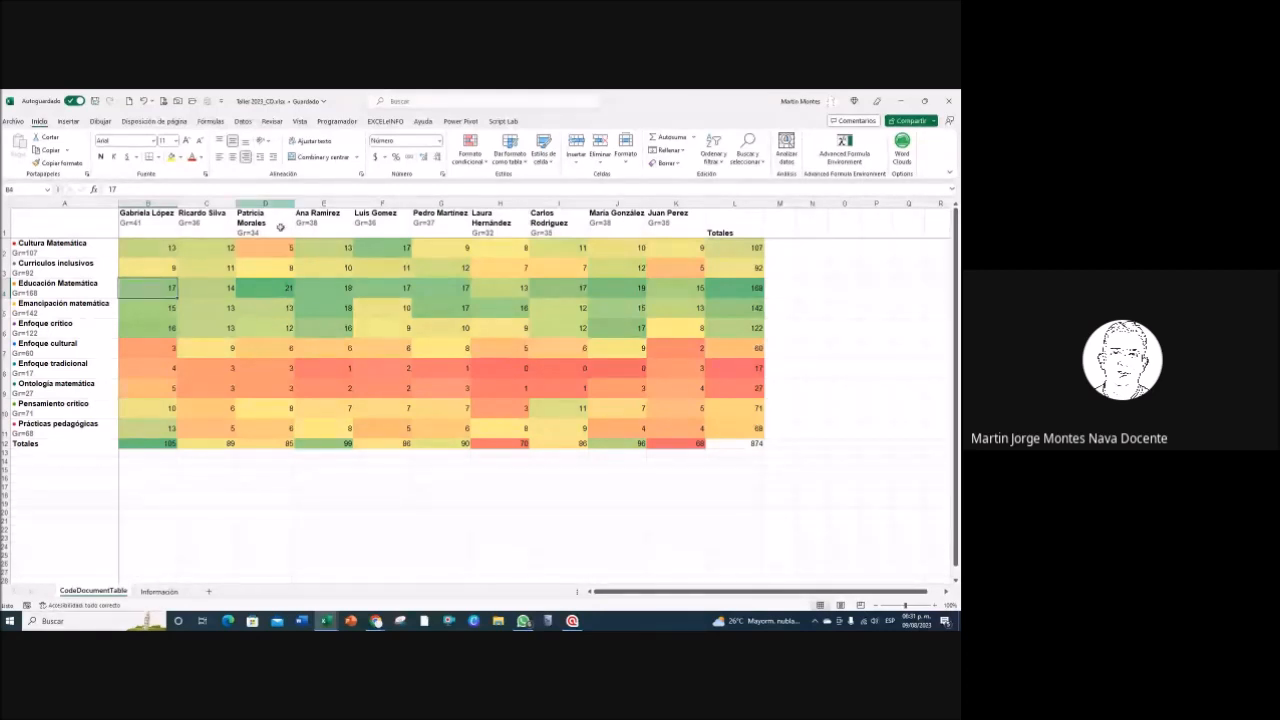
left_click(282, 290)
left_click(632, 290)
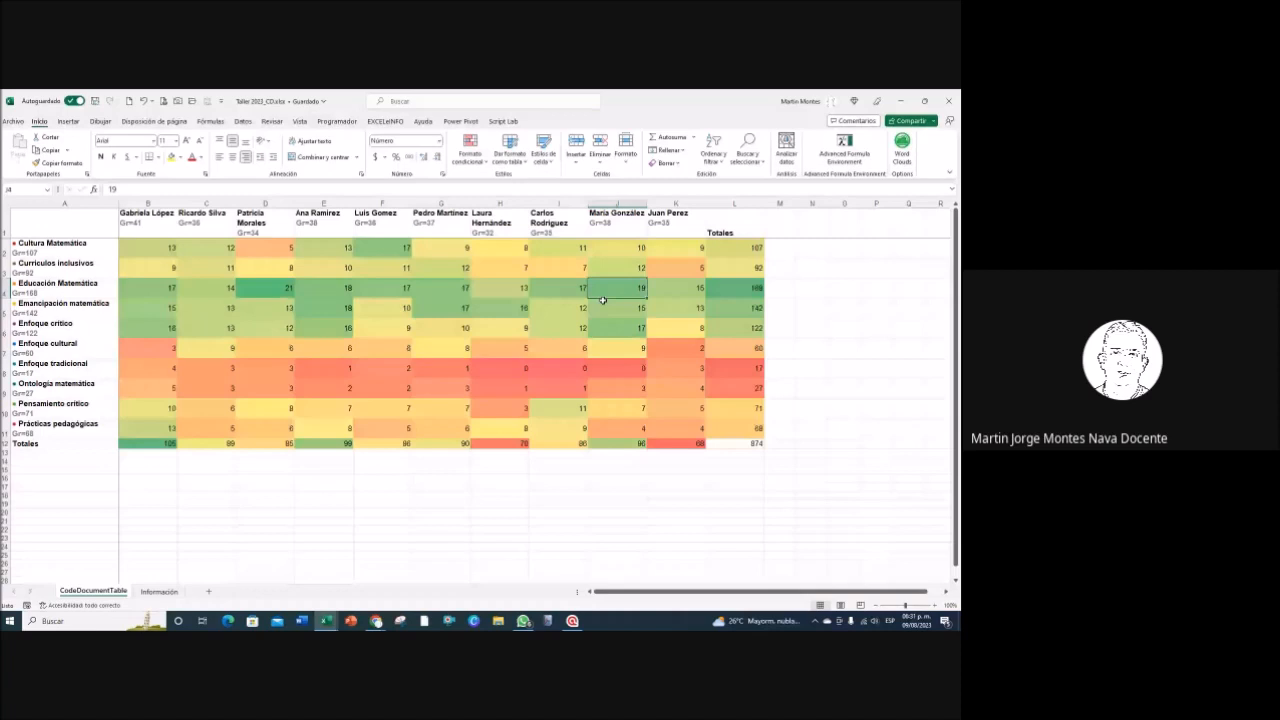
left_click(68, 289)
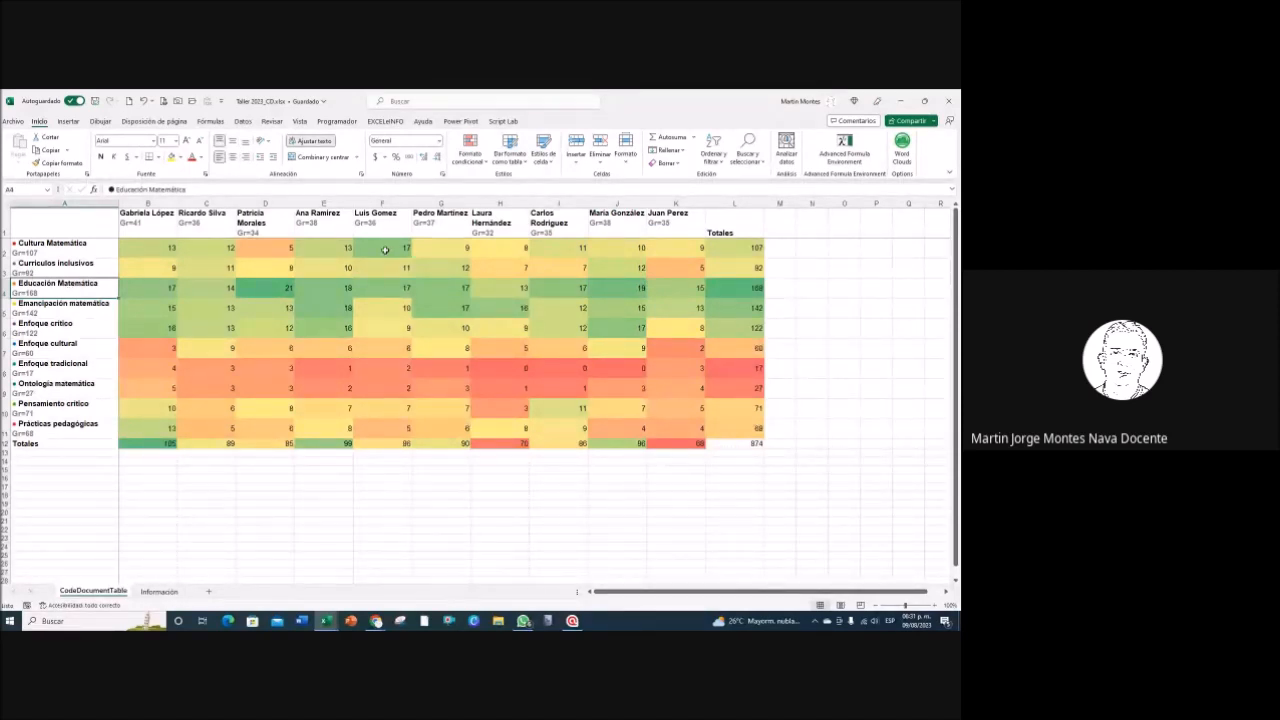
left_click(385, 250)
left_click(167, 287)
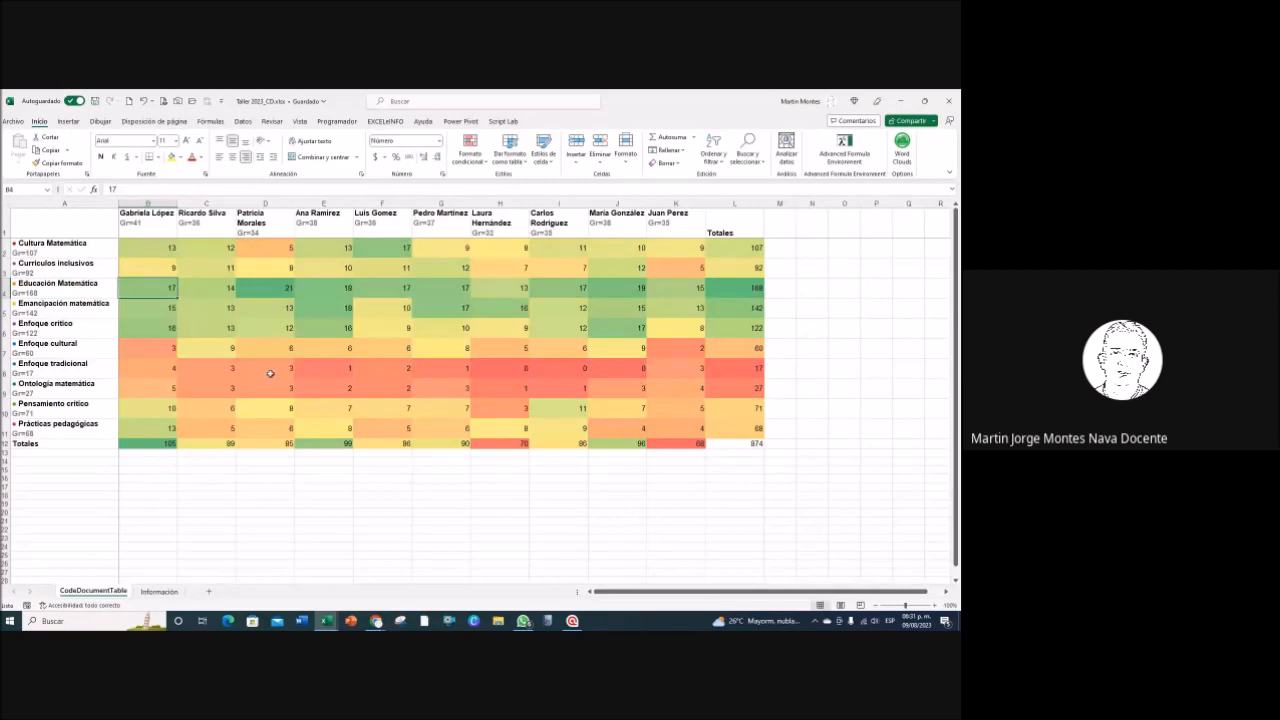
left_click(279, 290)
left_click(621, 289)
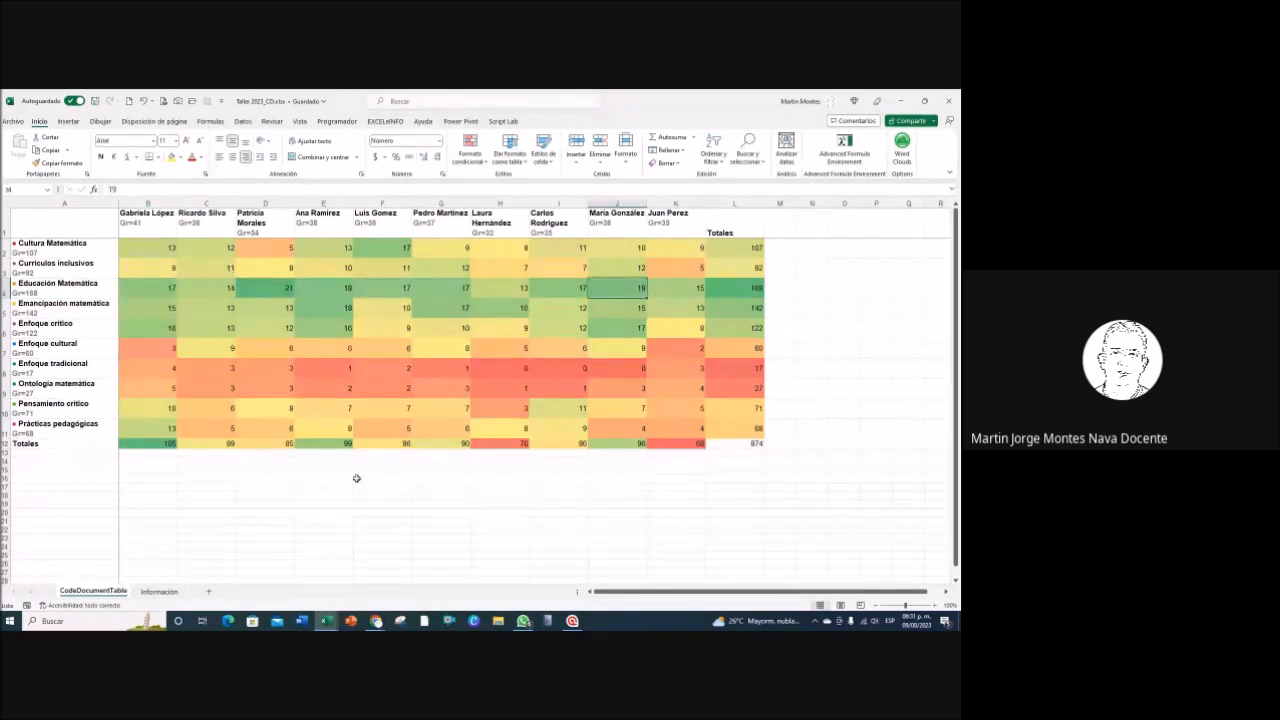
left_click(325, 310)
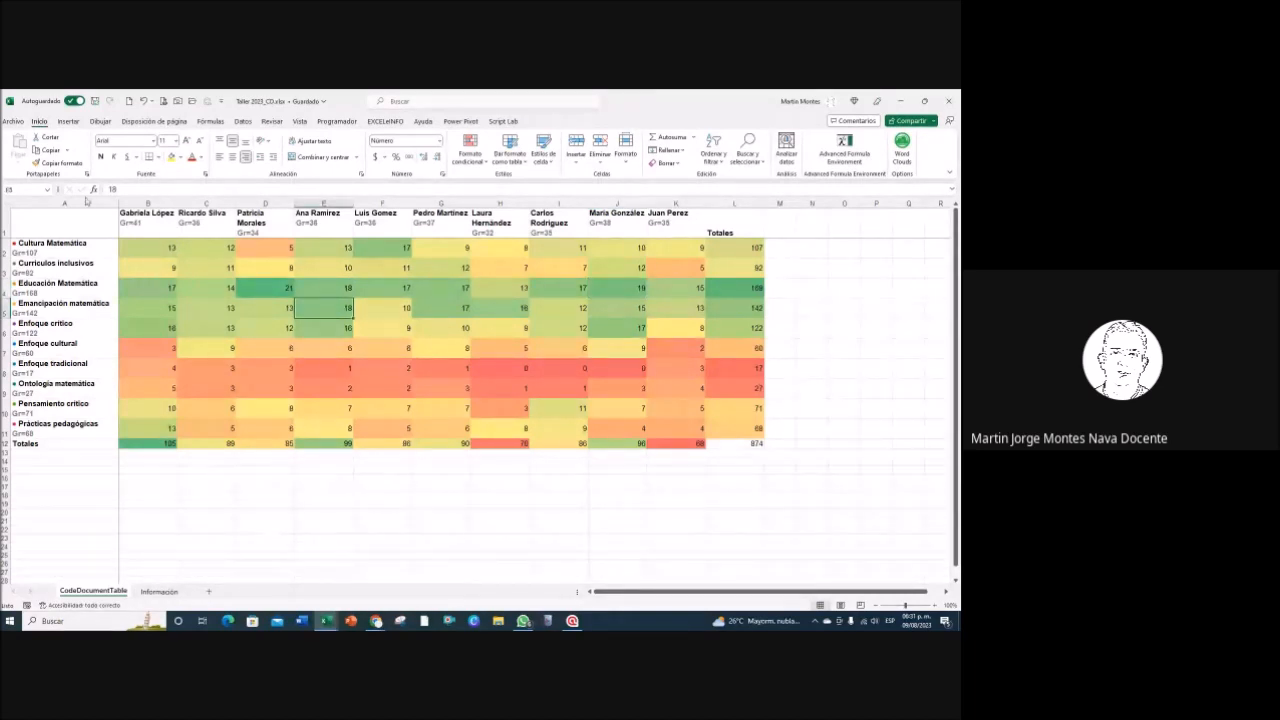
Step: Switch back to ATLAS.ti and try combining document D 3 with D 4 in the scope using the Y (intersection) operator
left_click(572, 621)
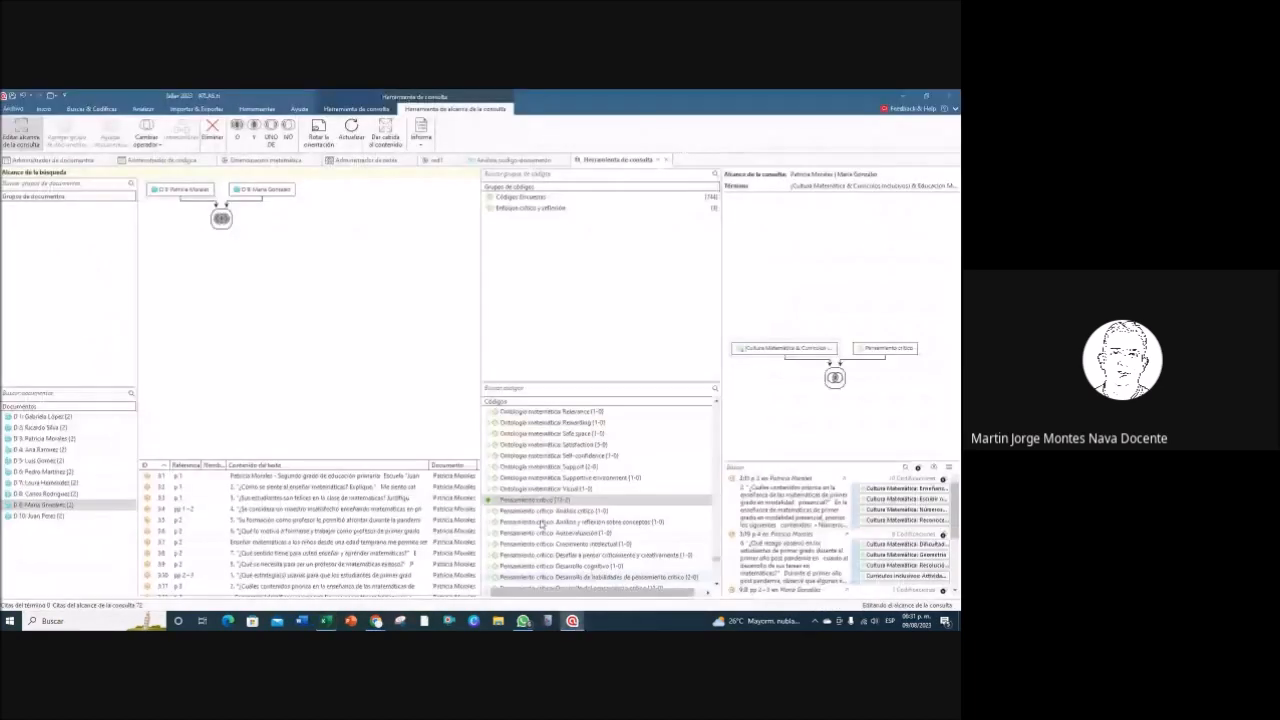
left_click(258, 132)
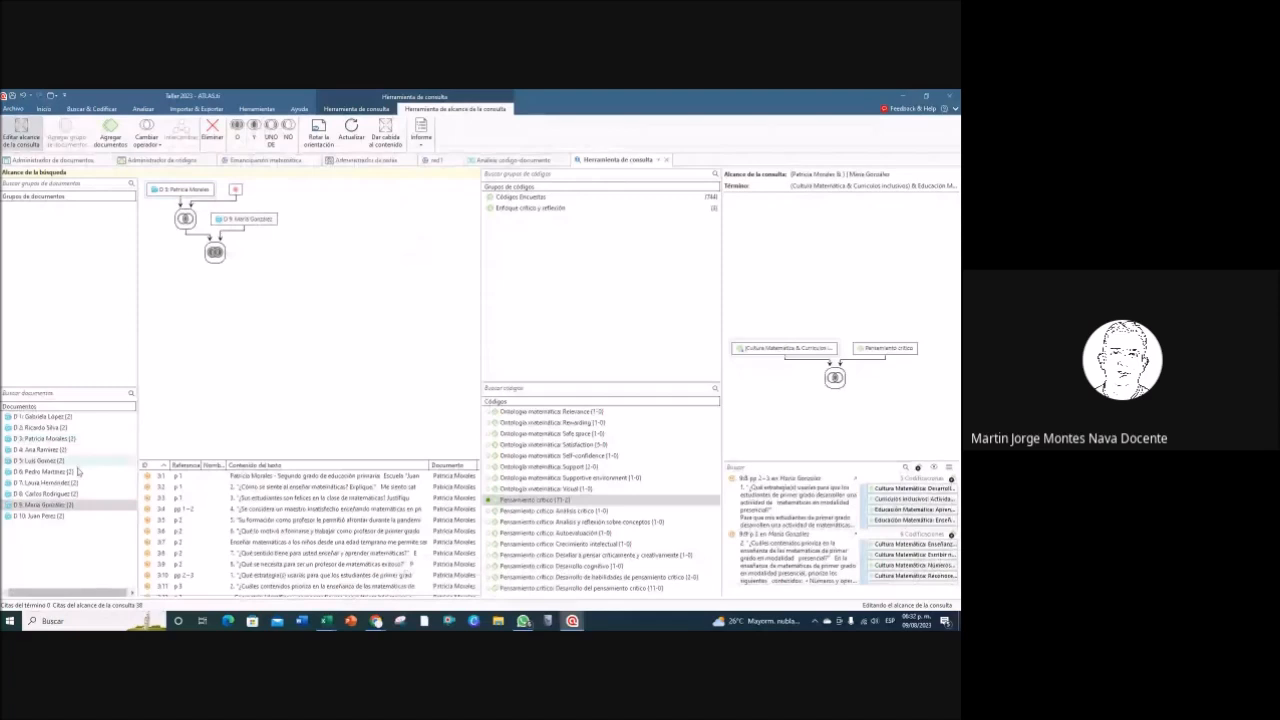
left_click_drag(44, 450, 238, 204)
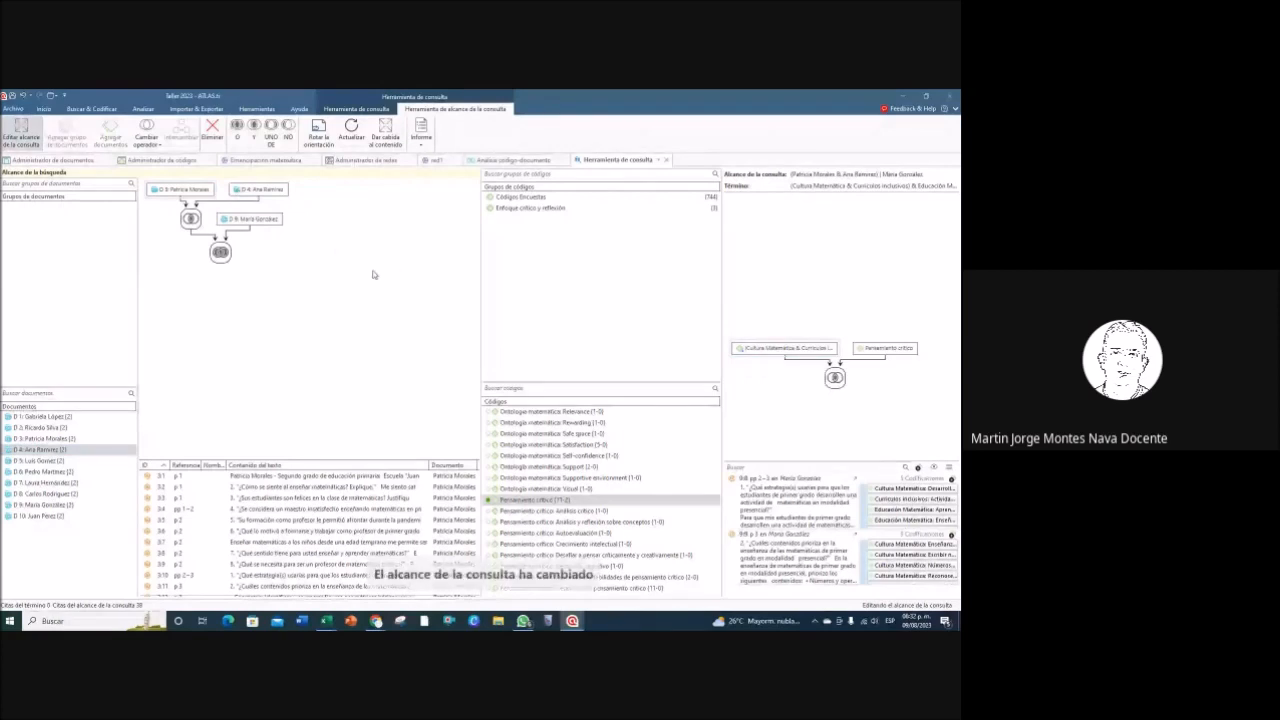
left_click(416, 247)
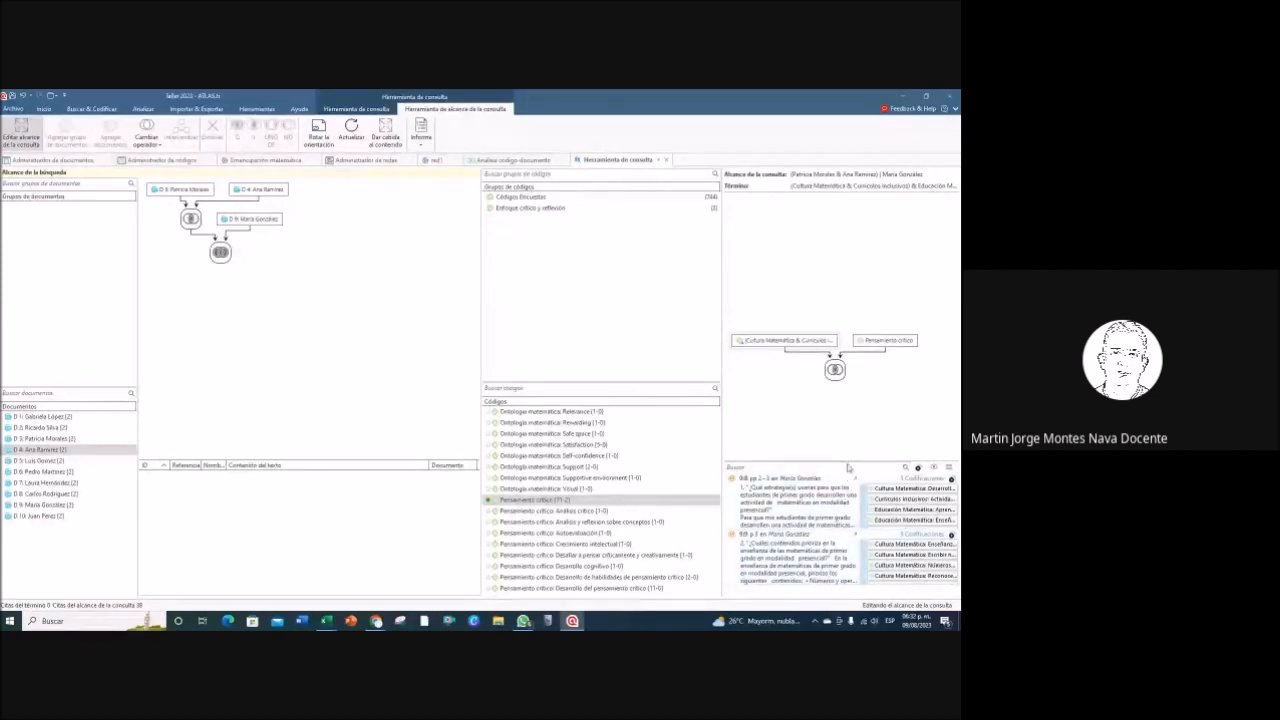
Step: Enlarge the query results area and examine the quotations covered by the scope's union node
left_click_drag(848, 463, 856, 398)
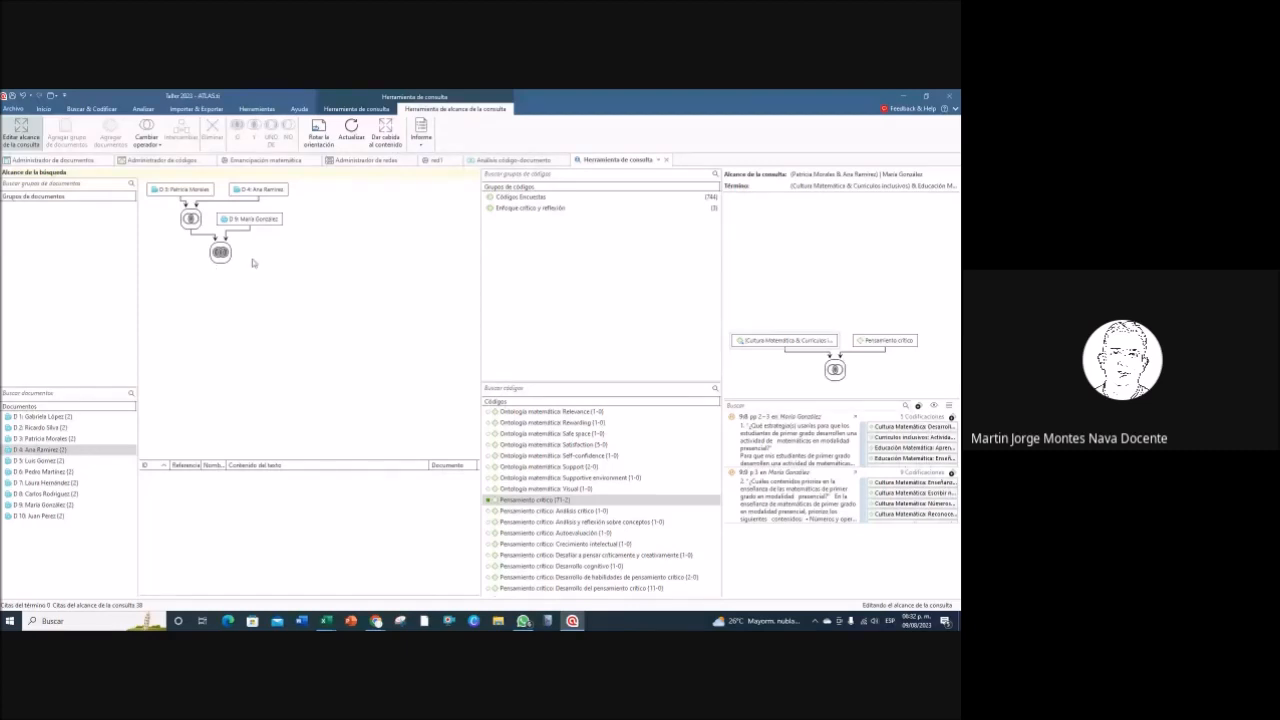
left_click(220, 252)
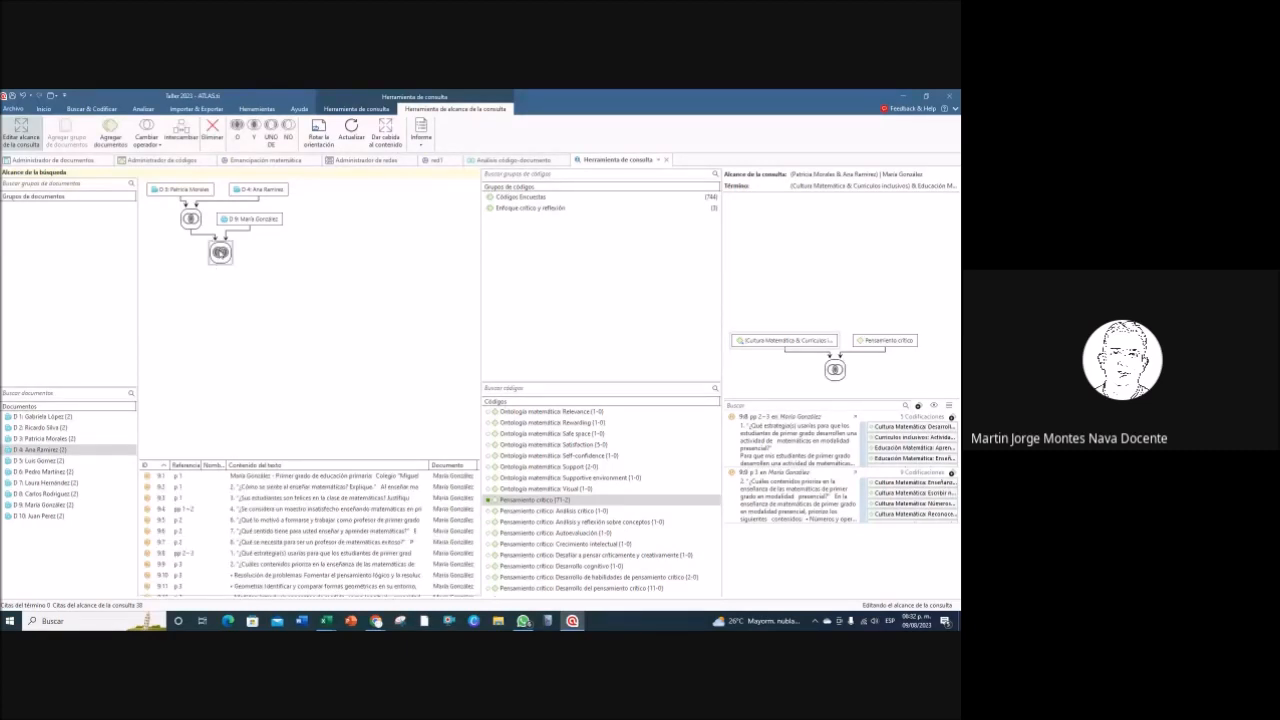
scroll(222, 503, "down", 8)
scroll(222, 503, "up", 8)
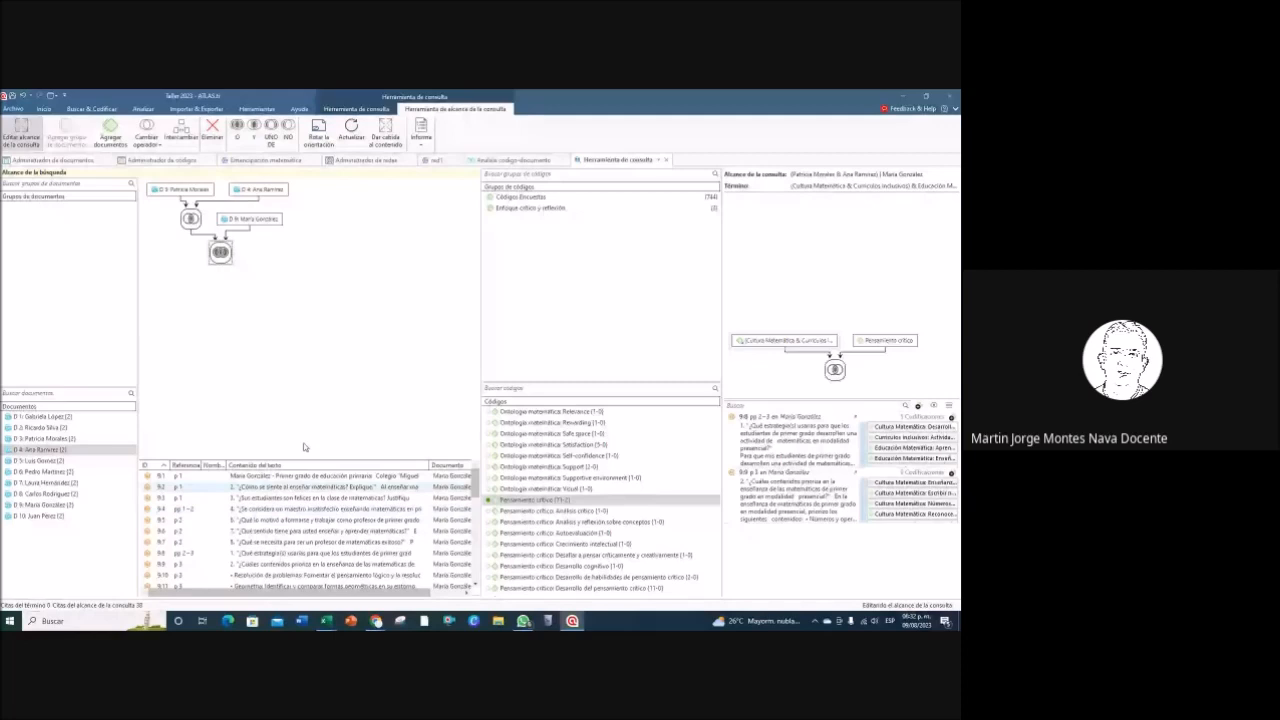
scroll(390, 505, "down", 6)
scroll(427, 519, "down", 3)
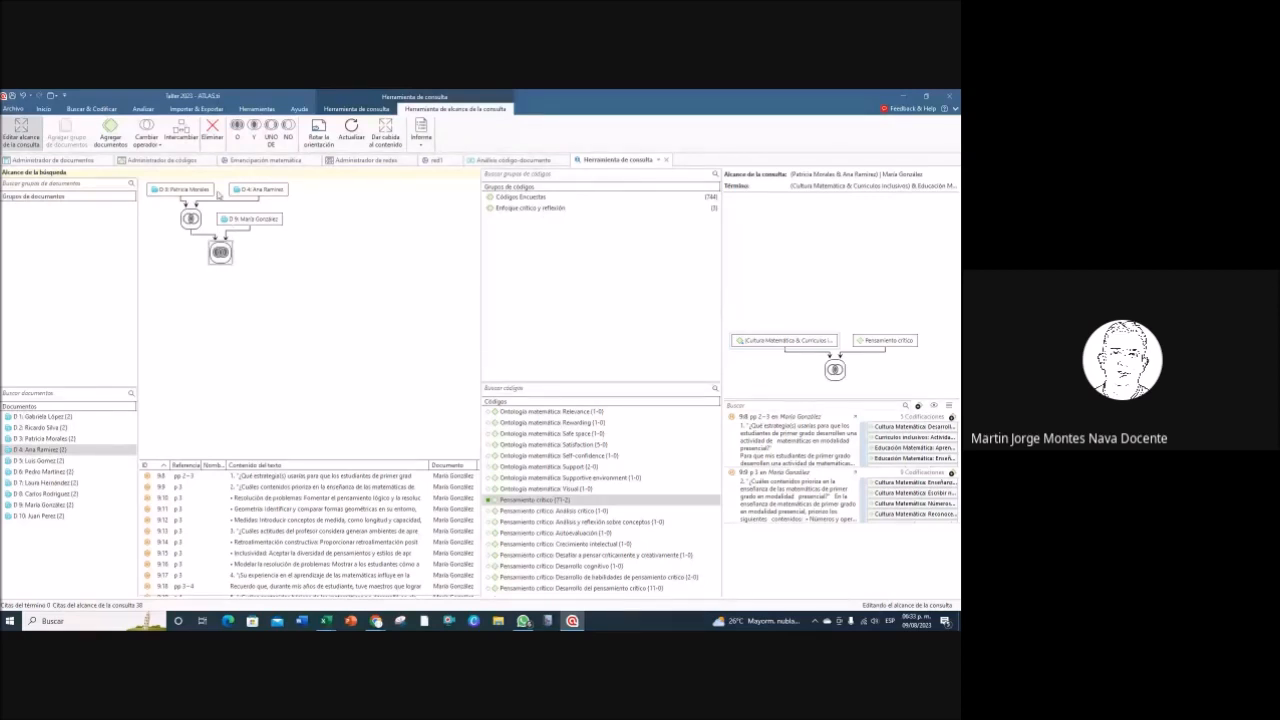
Step: Remove the intersection of D 3 and D 4 from the scope and put document D 3 back in its place
left_click(192, 220)
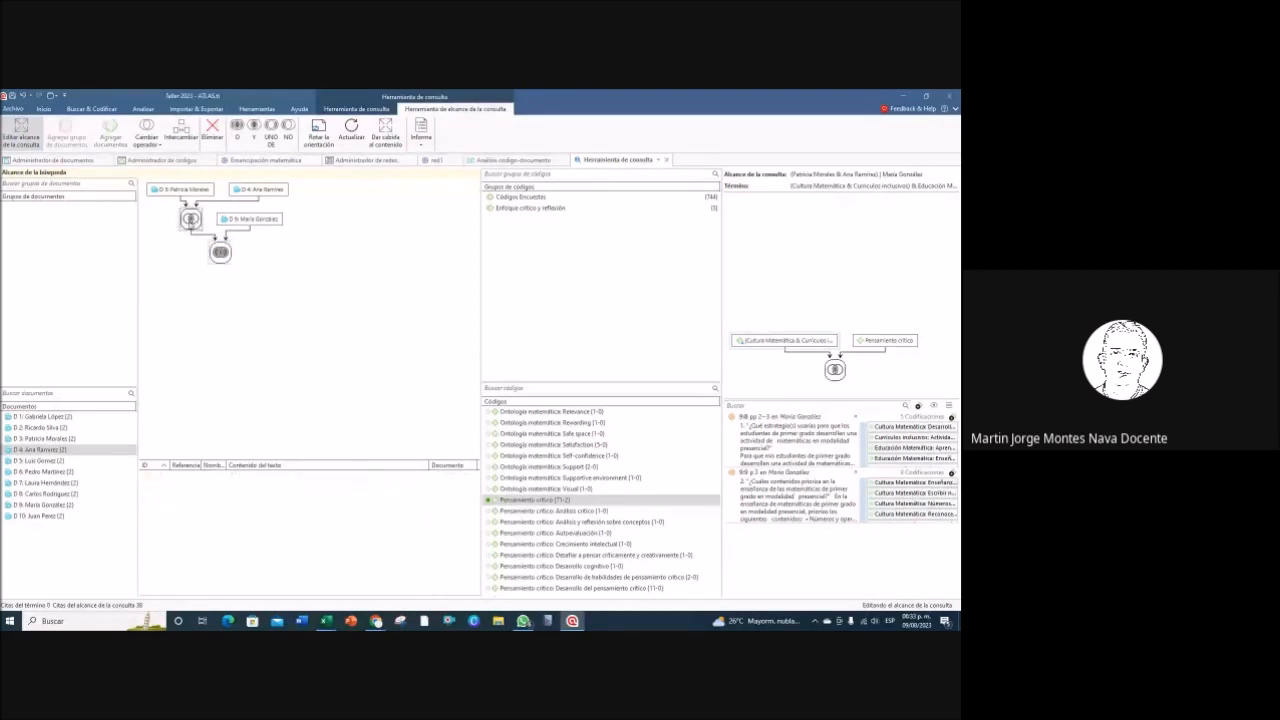
left_click(212, 128)
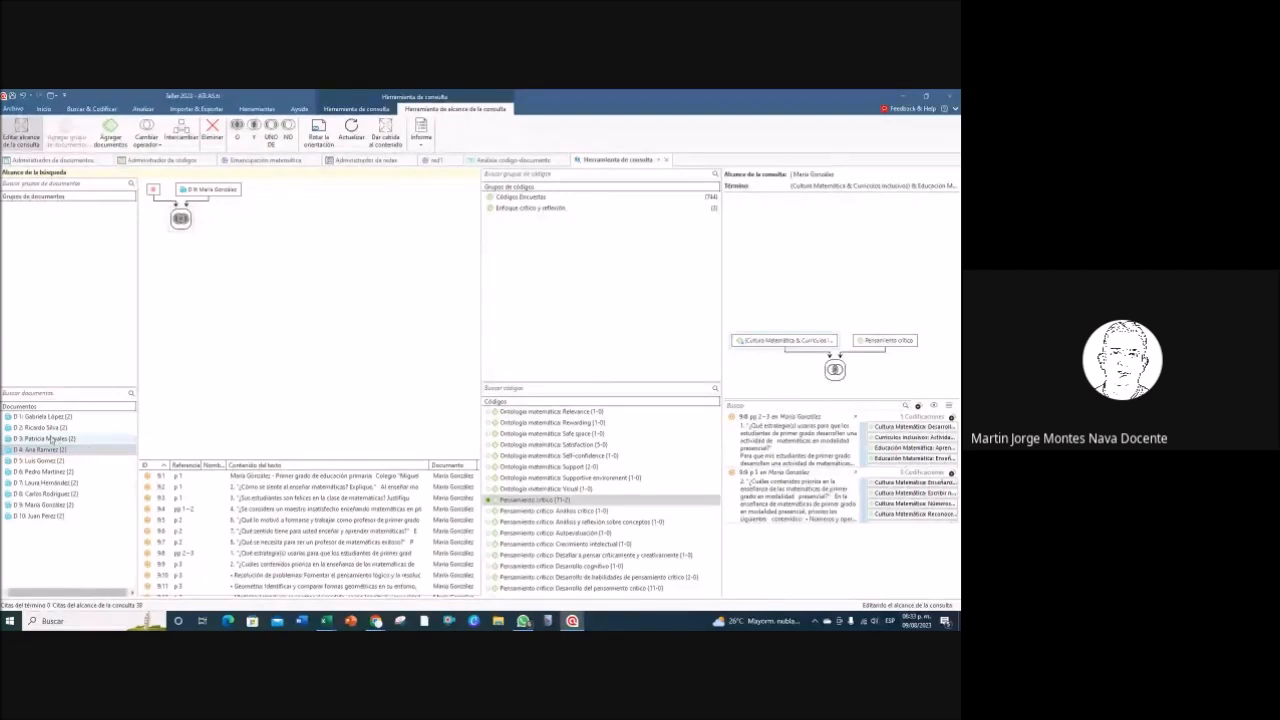
left_click_drag(72, 439, 152, 196)
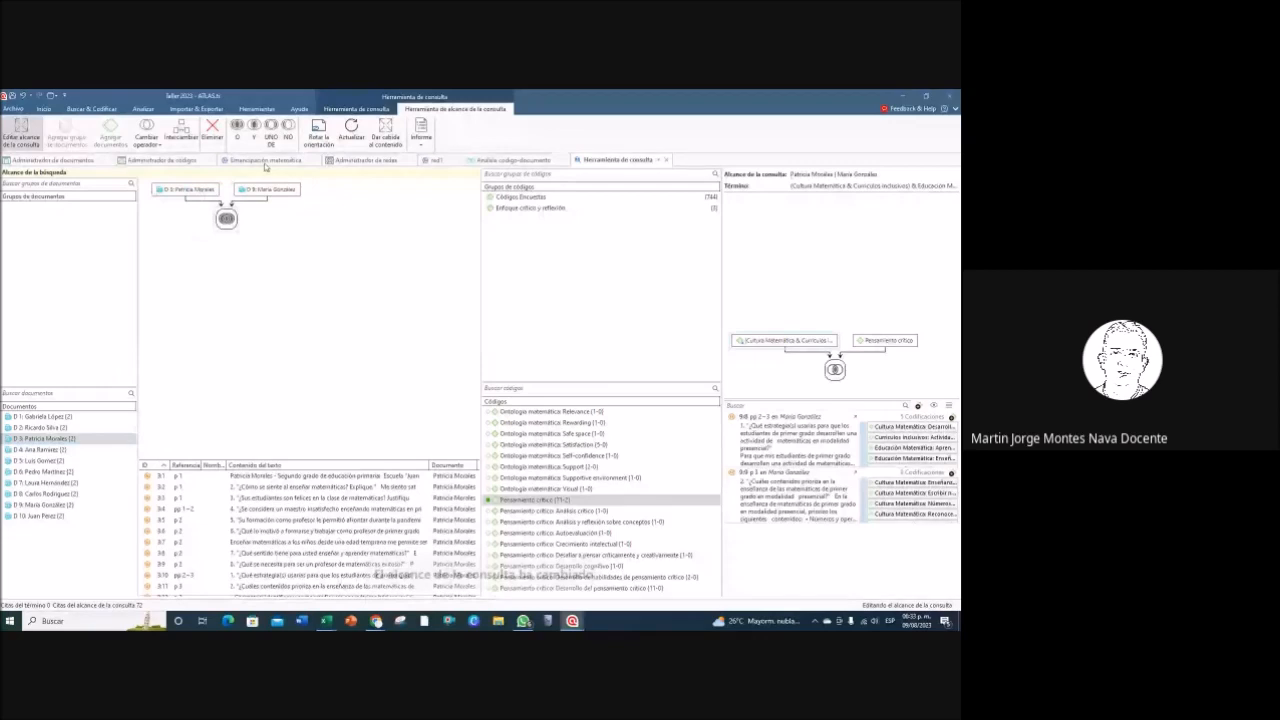
Step: Add document D 4 to the scope with the O (union) operator and look through the retrieved quotations
left_click(237, 125)
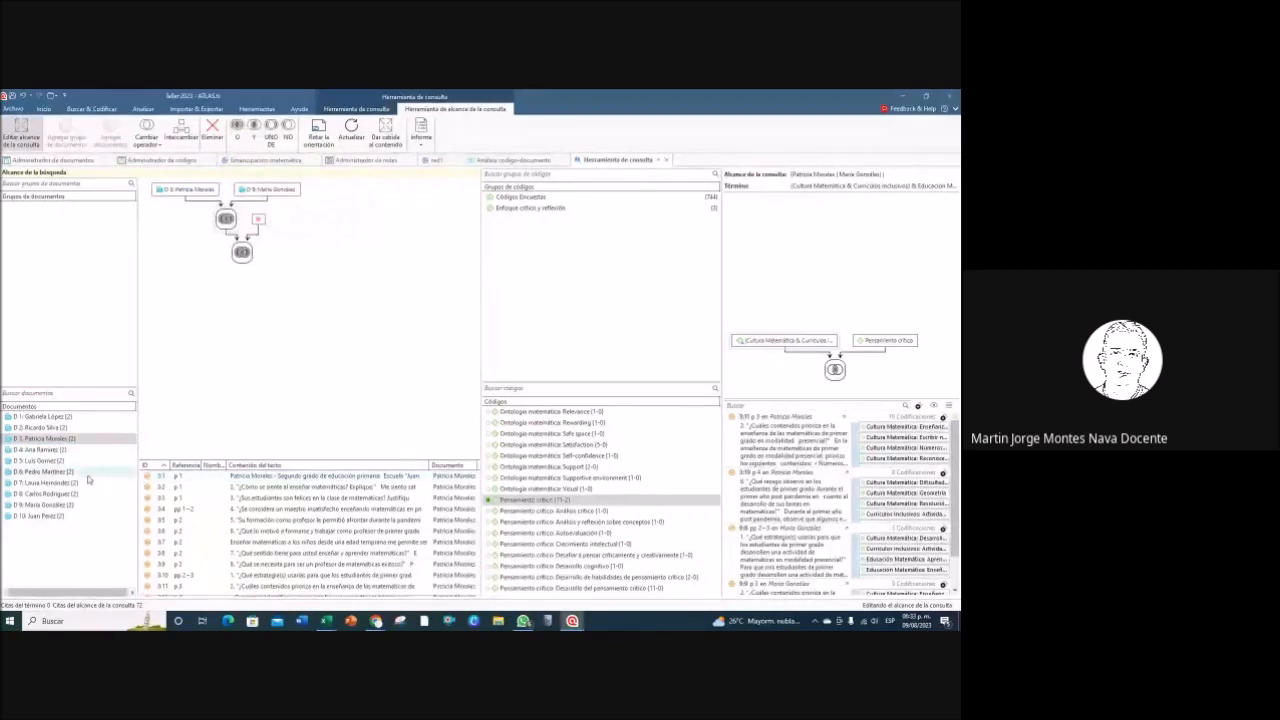
left_click_drag(45, 449, 259, 220)
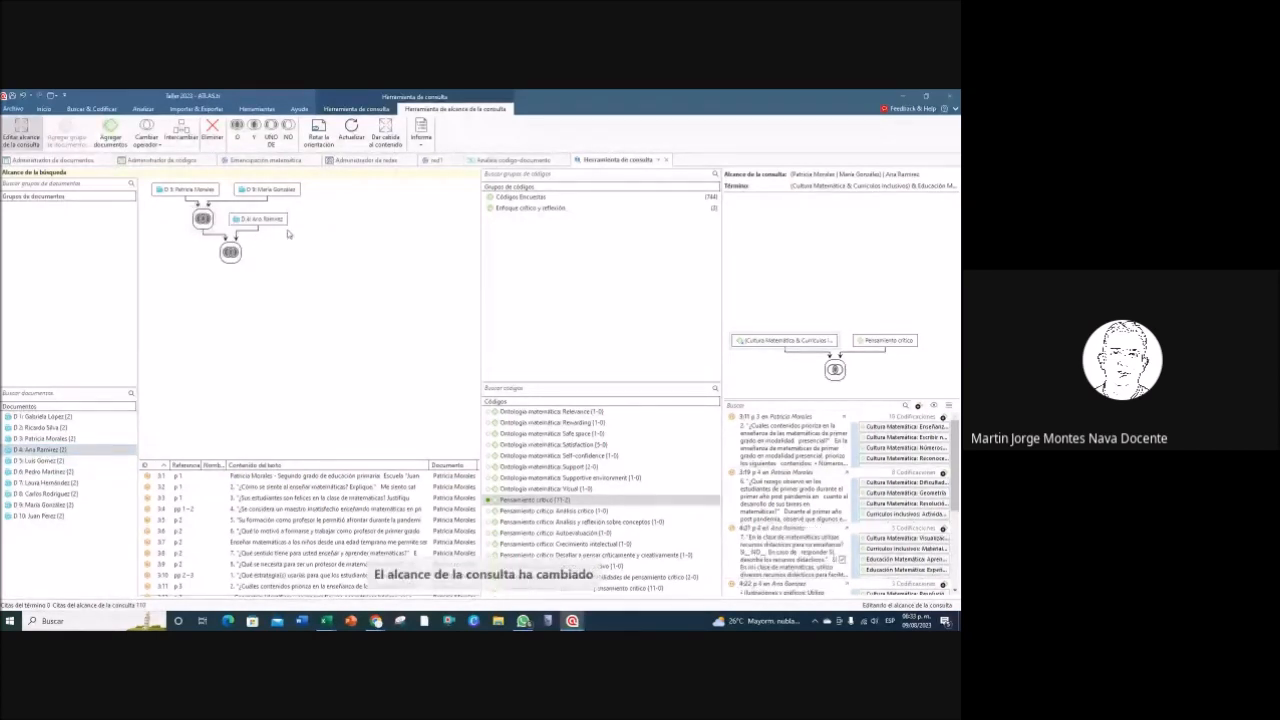
scroll(823, 440, "down", 5)
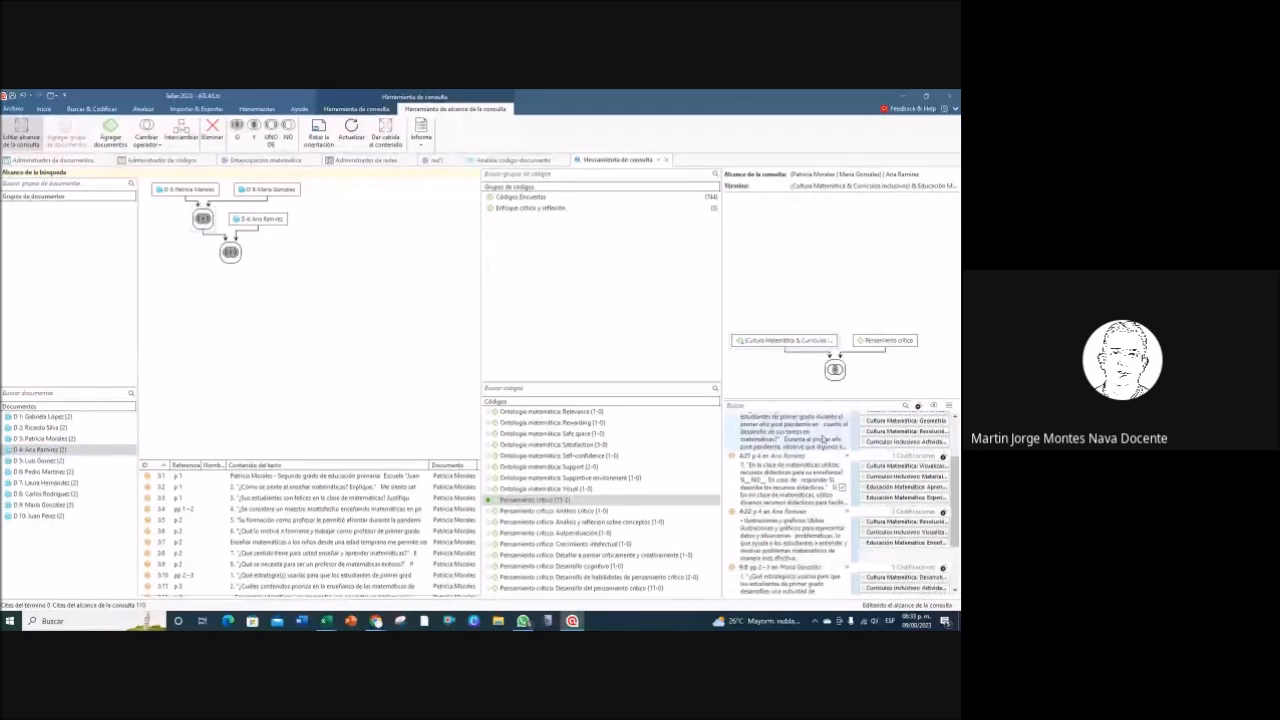
scroll(834, 522, "up", 3)
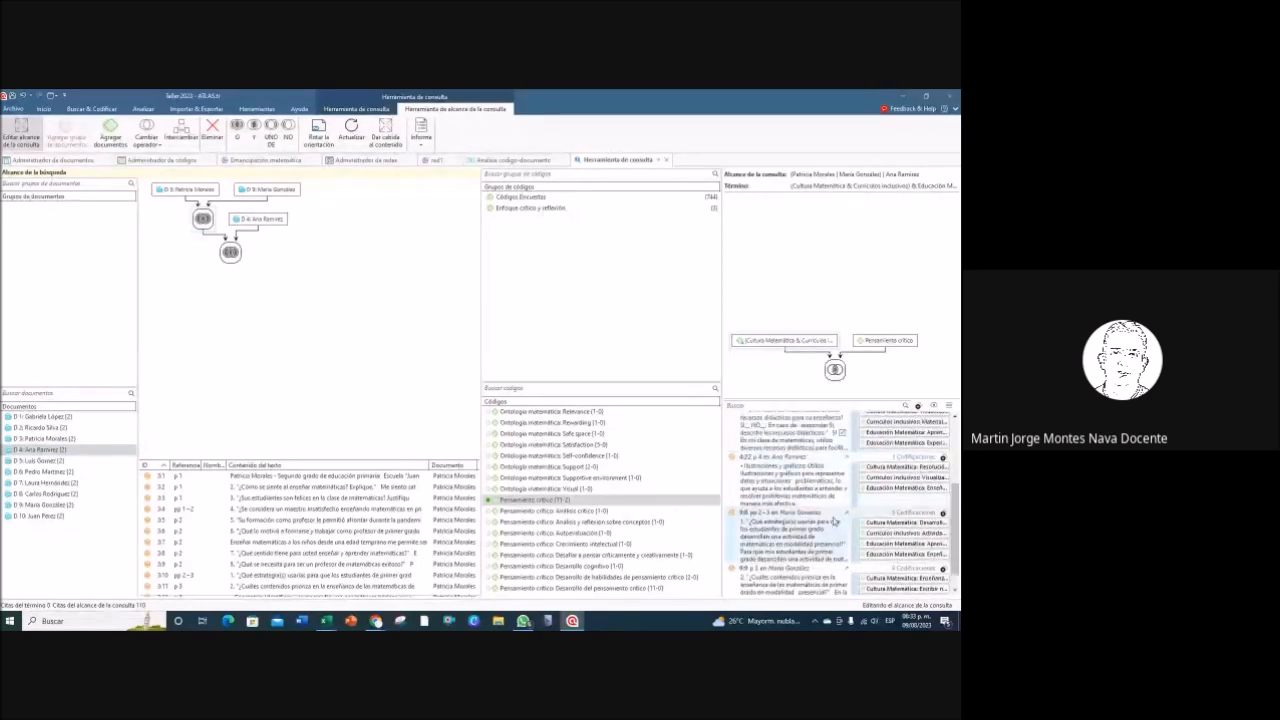
scroll(810, 505, "up", 2)
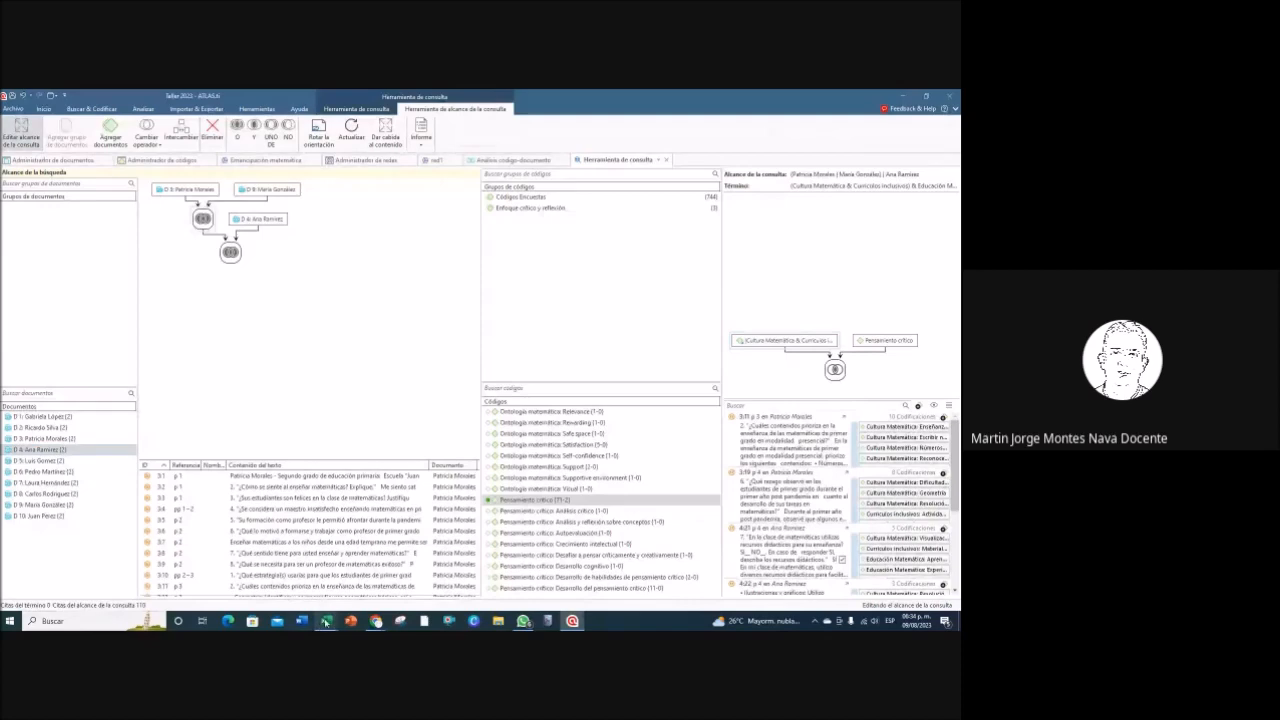
Step: Switch to the Taller 2023_CD workbook in Excel and highlight the Educación Matemática, Emancipación matemática and Enfoque crítico rows through the Totales column
mouse_move(325, 621)
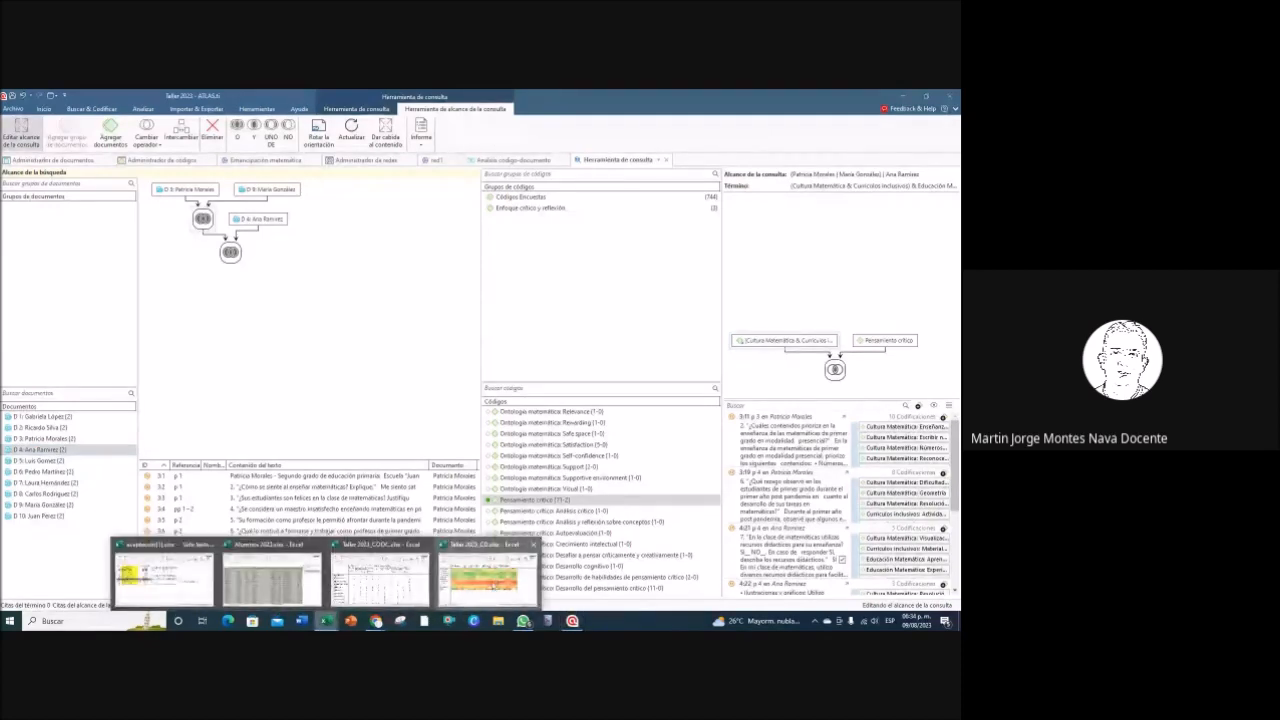
left_click(494, 582)
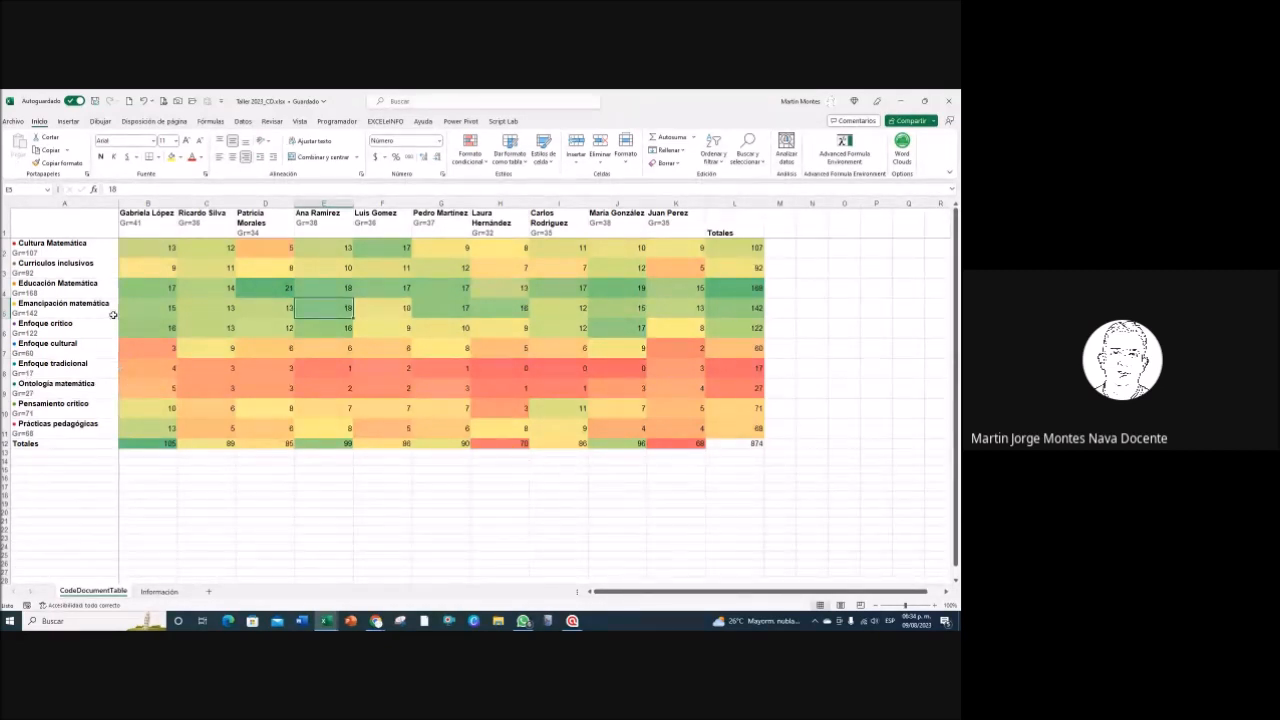
left_click(96, 290)
left_click_drag(96, 290, 747, 322)
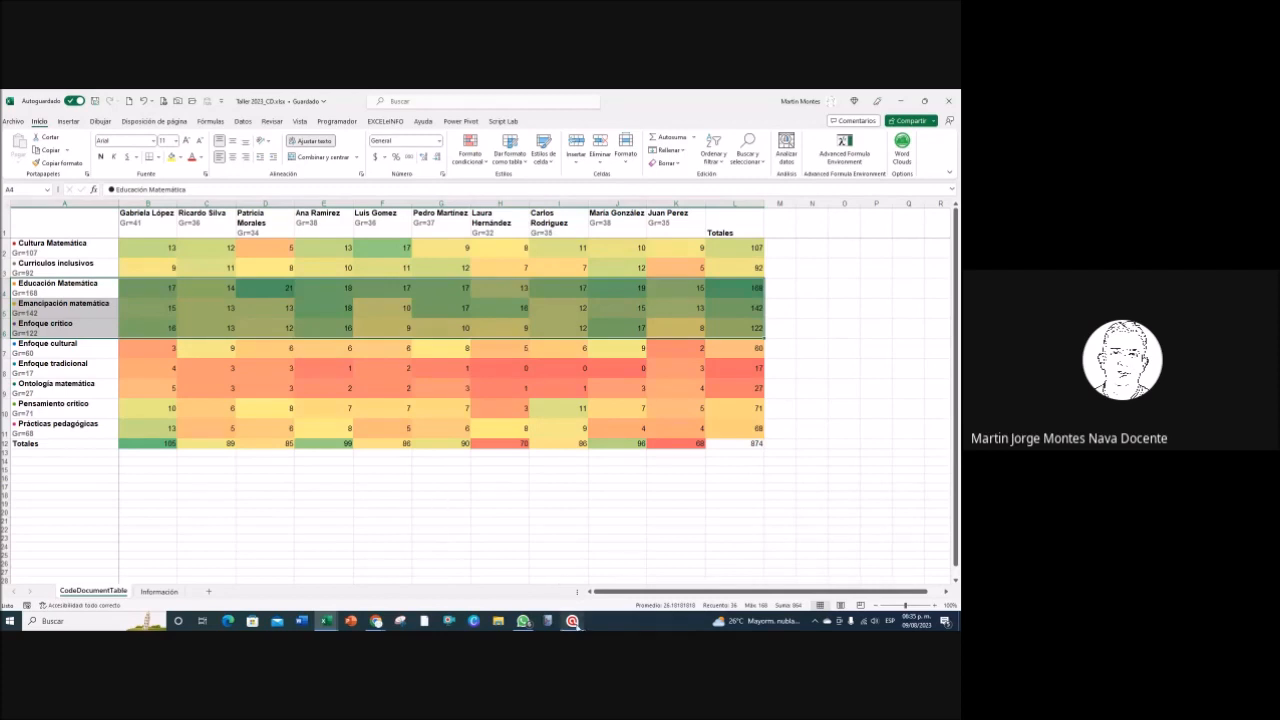
Step: Switch back to ATLAS.ti, remove the whole document union from the query scope, and close the scope editor to return to the code query
mouse_move(574, 621)
left_click(597, 600)
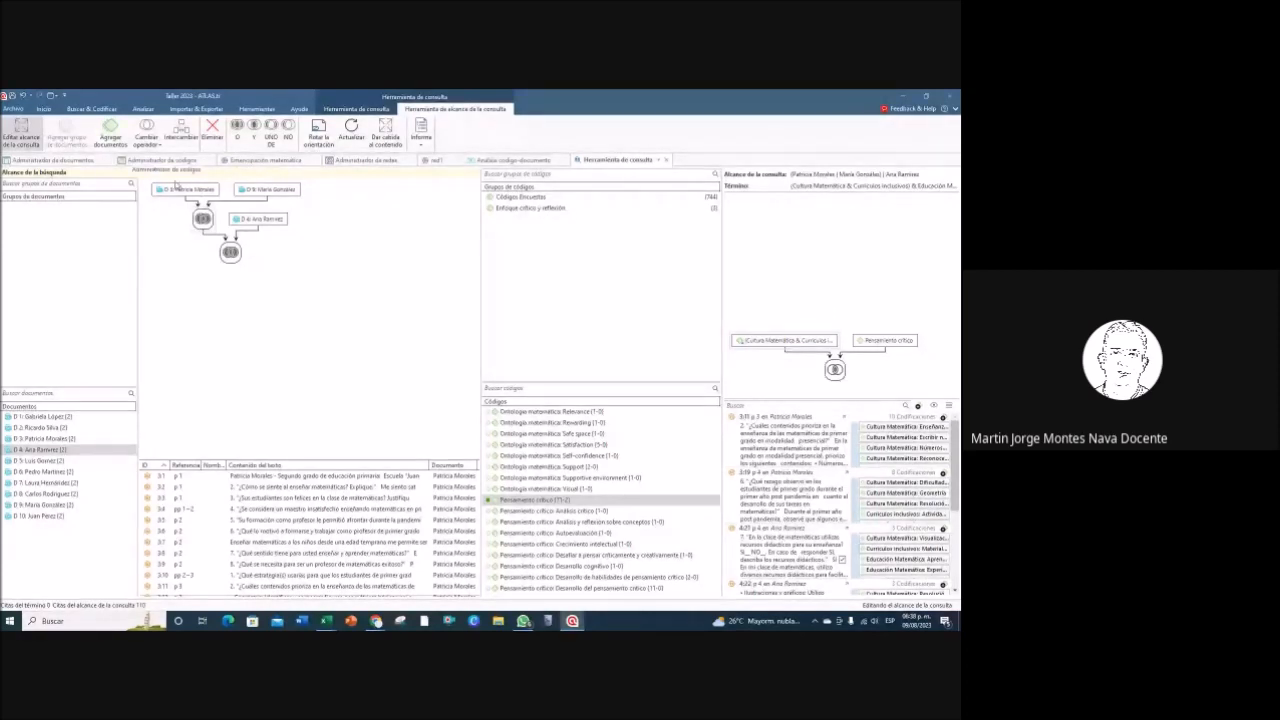
left_click(813, 250)
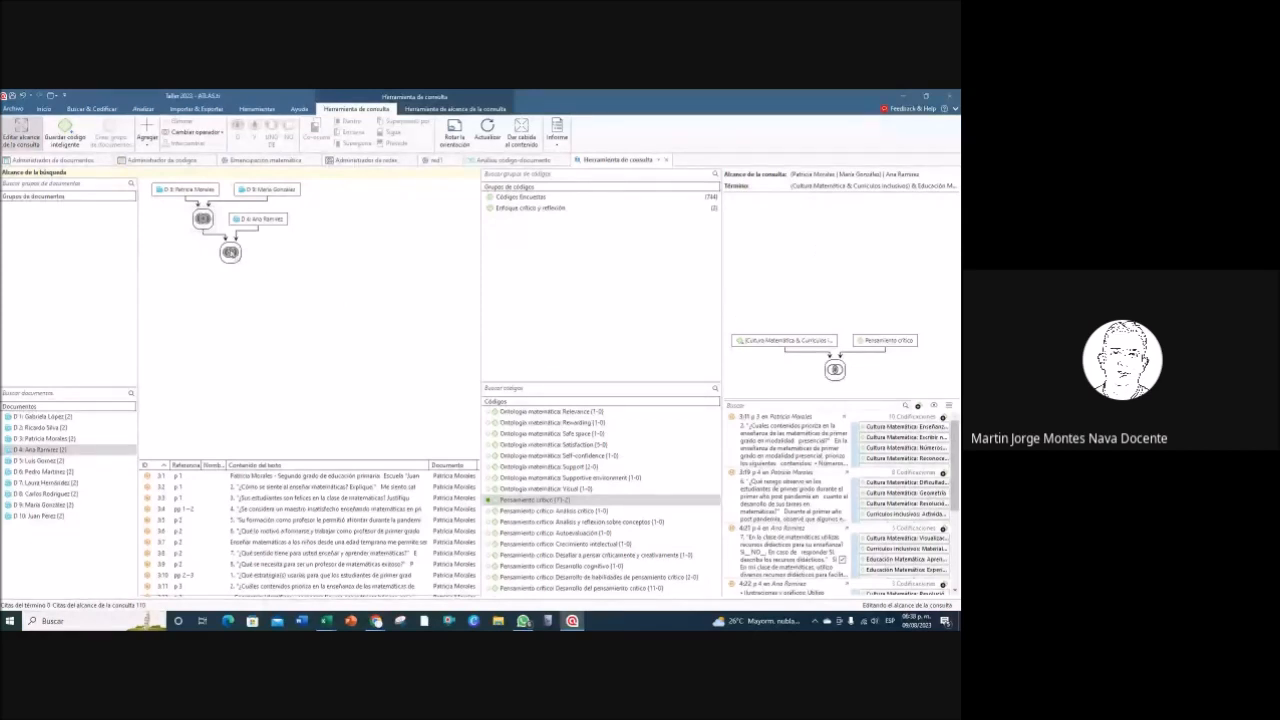
left_click(233, 254)
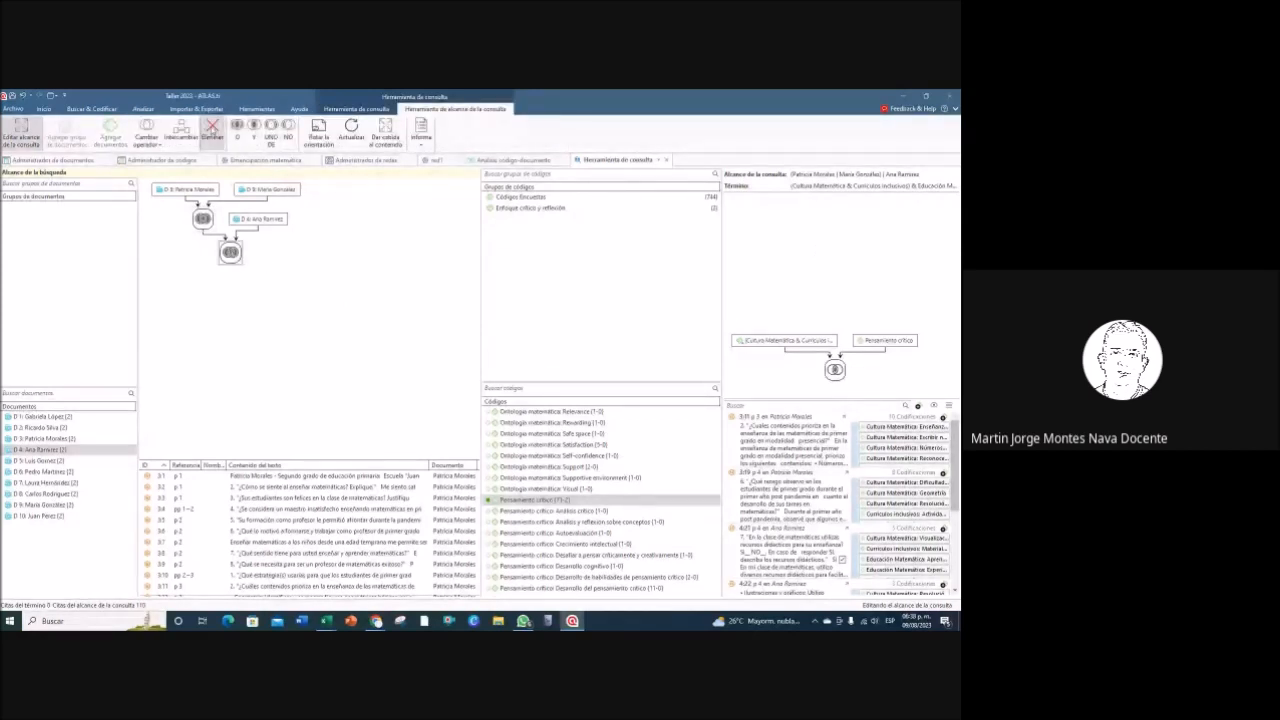
left_click(212, 130)
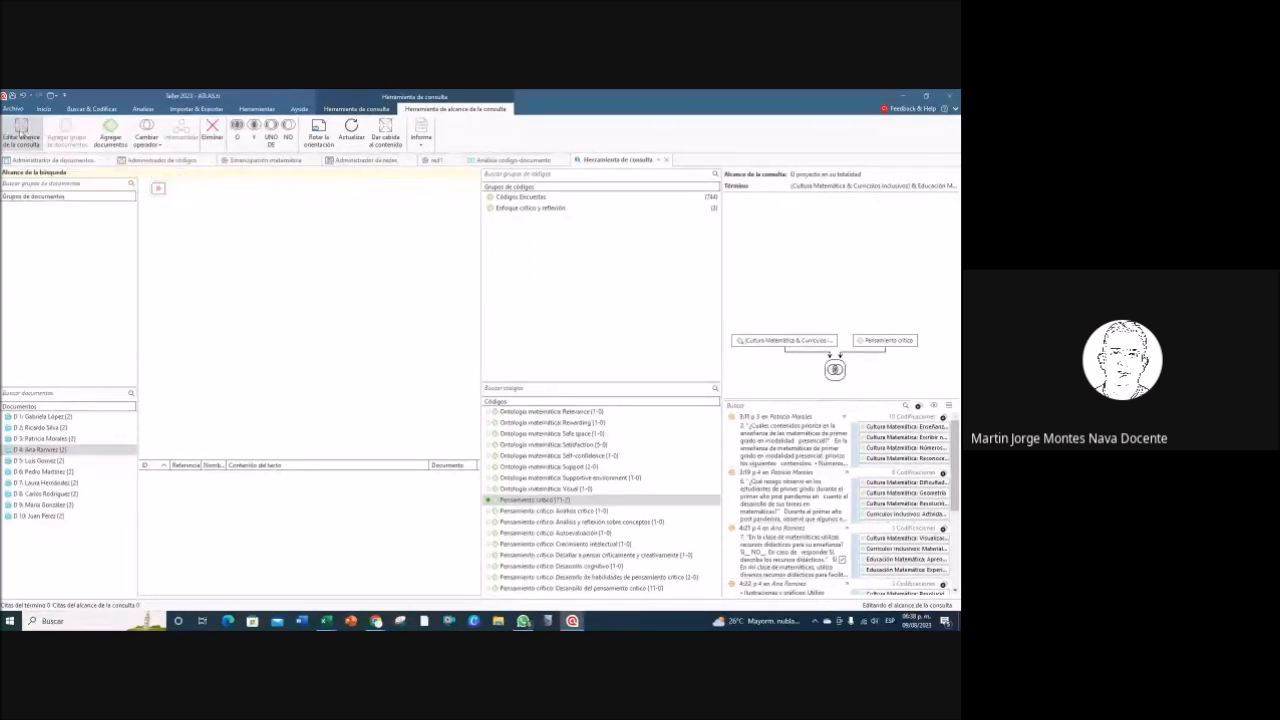
left_click(20, 133)
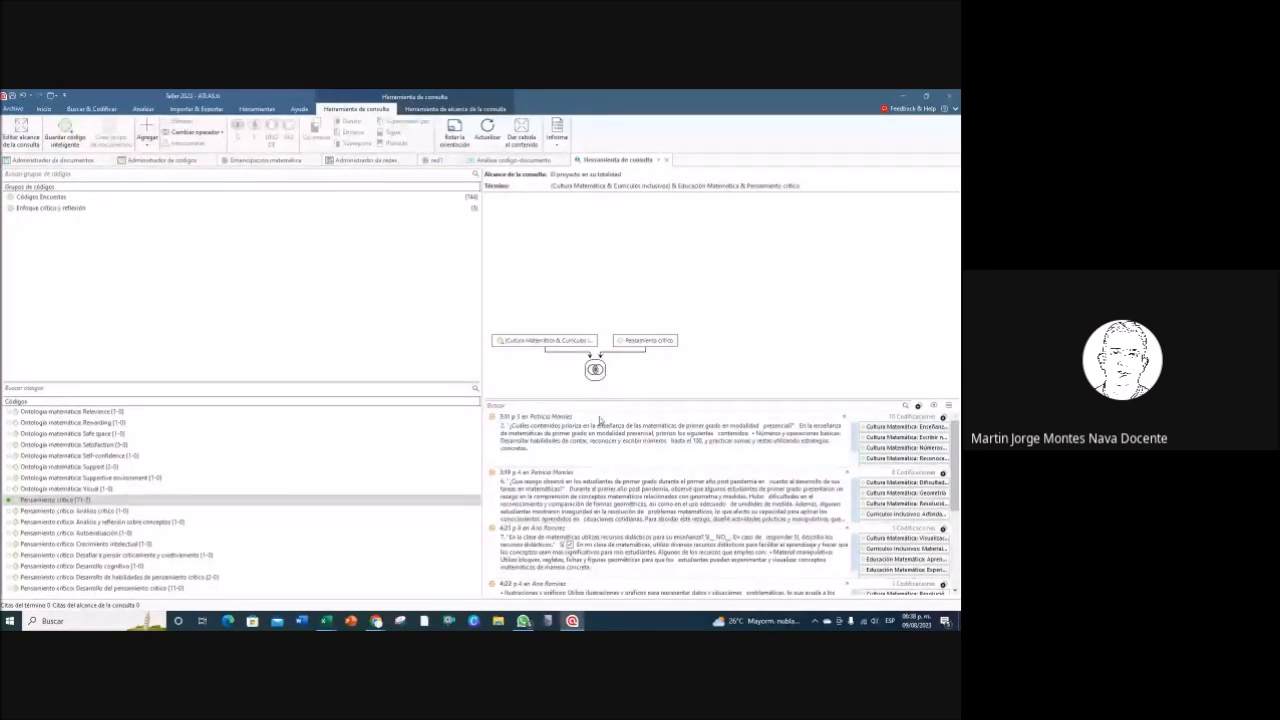
left_click_drag(481, 301, 256, 294)
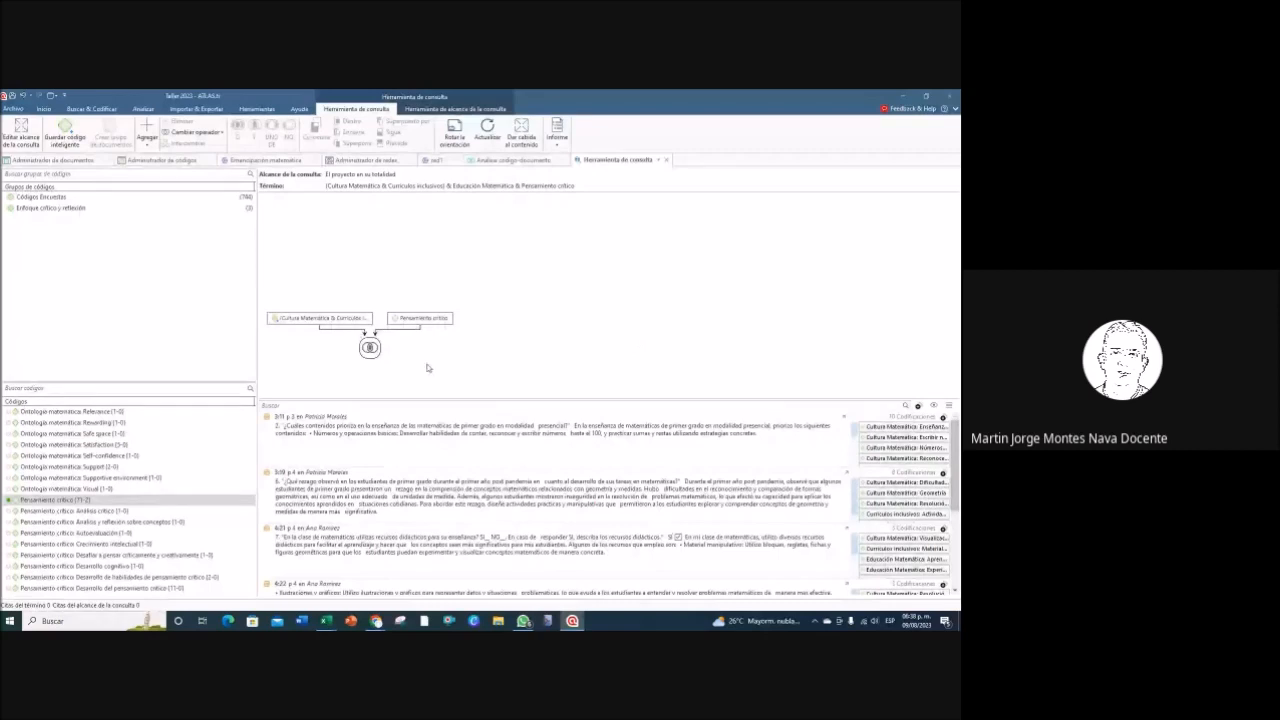
left_click(370, 317)
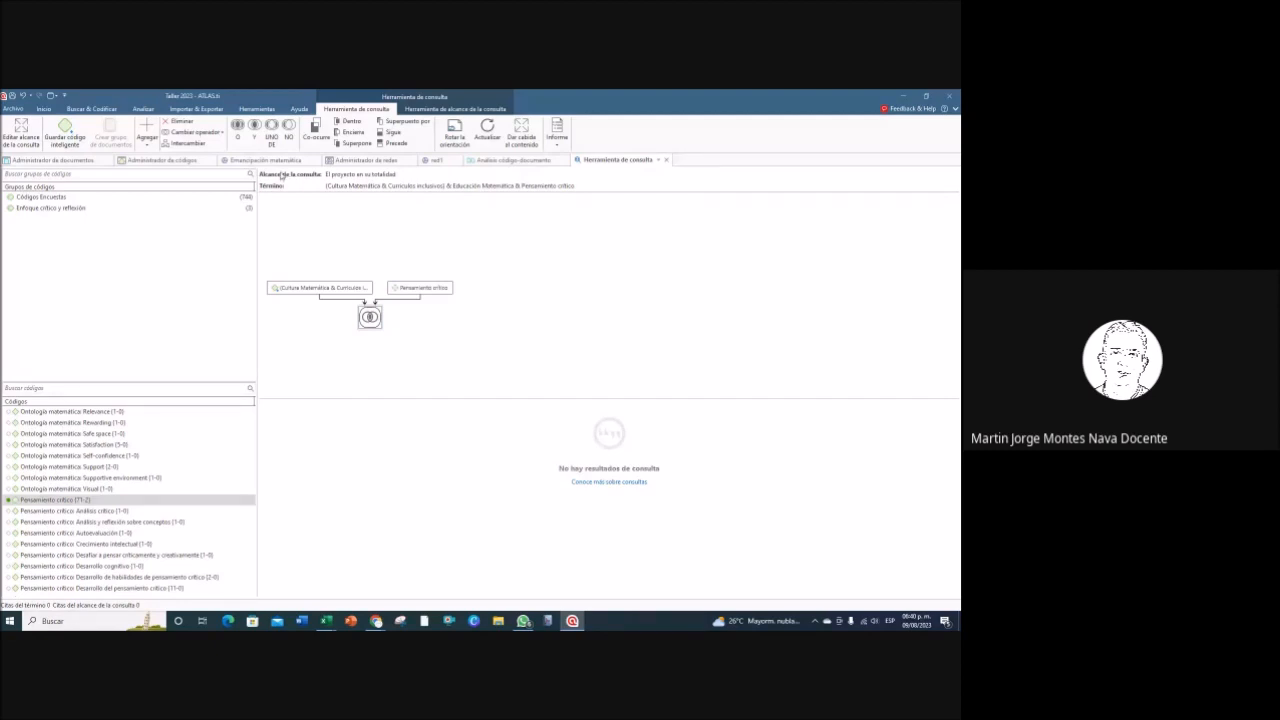
Step: Open the code manager and collapse the subcodes of Educación Matemática
left_click(160, 160)
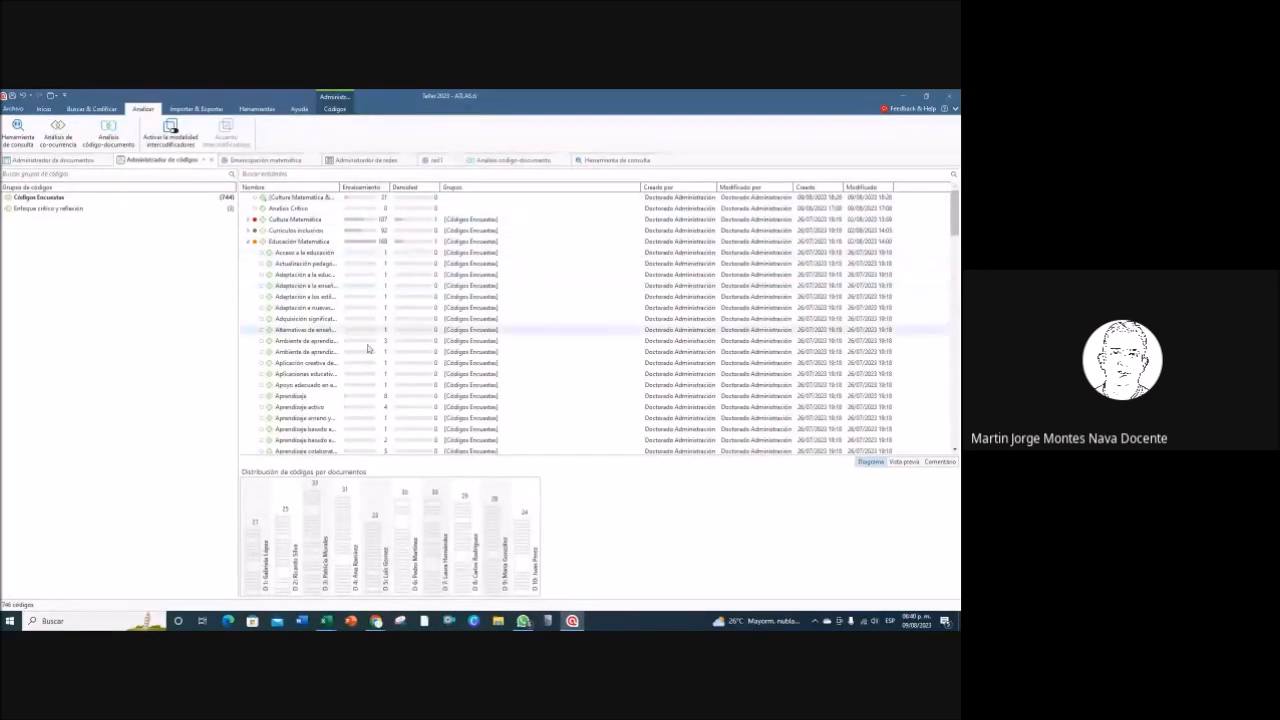
left_click(249, 242)
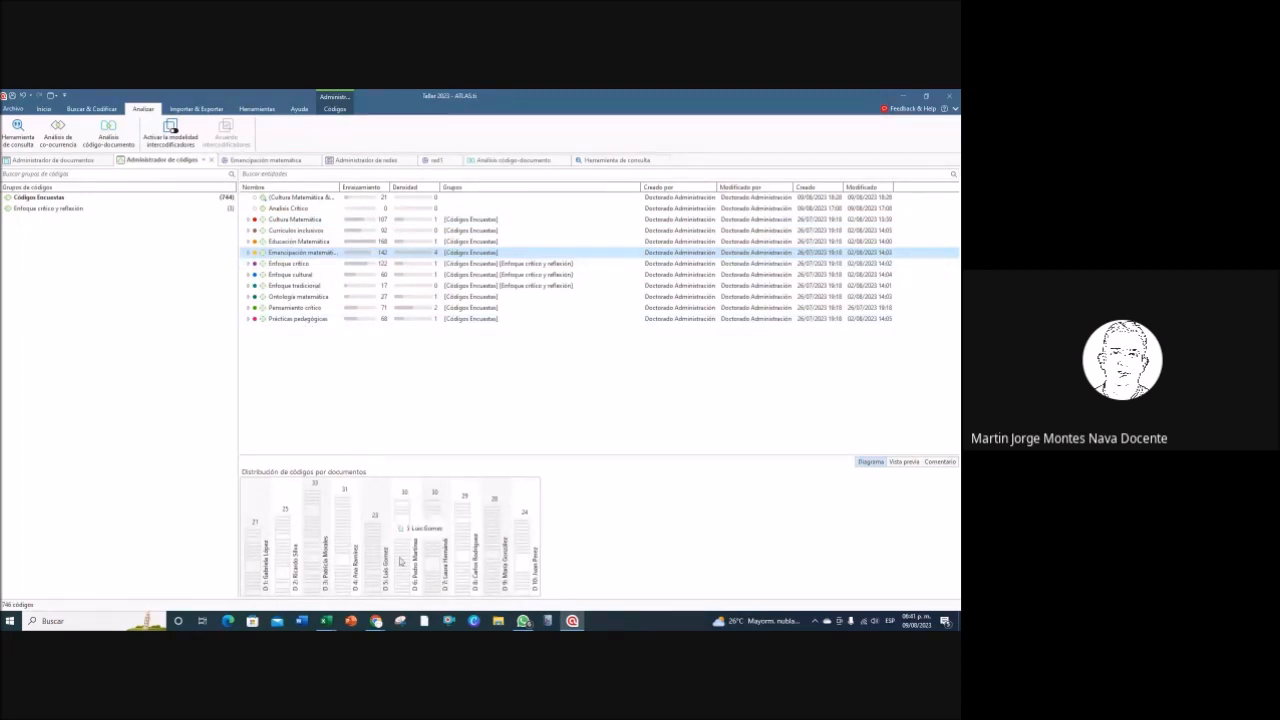
Step: Switch to the Taller 2023_COOC workbook in Excel and look through the code co-occurrence table
mouse_move(328, 626)
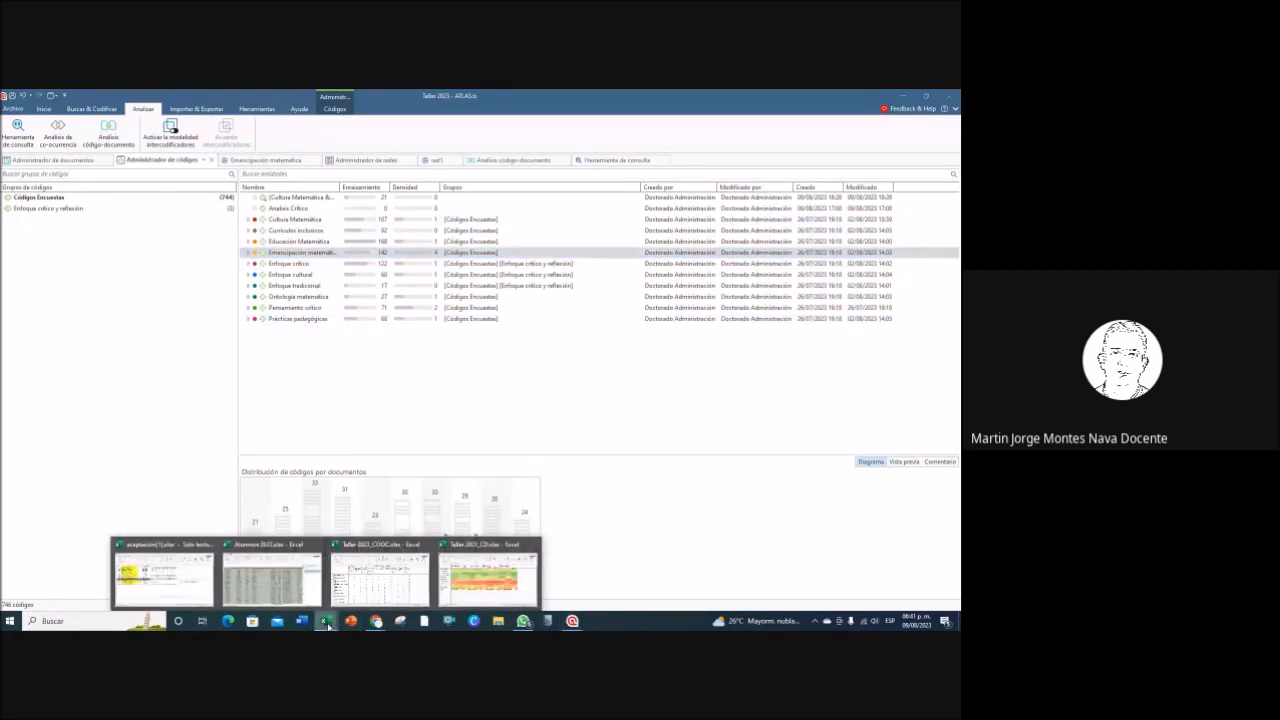
left_click(423, 586)
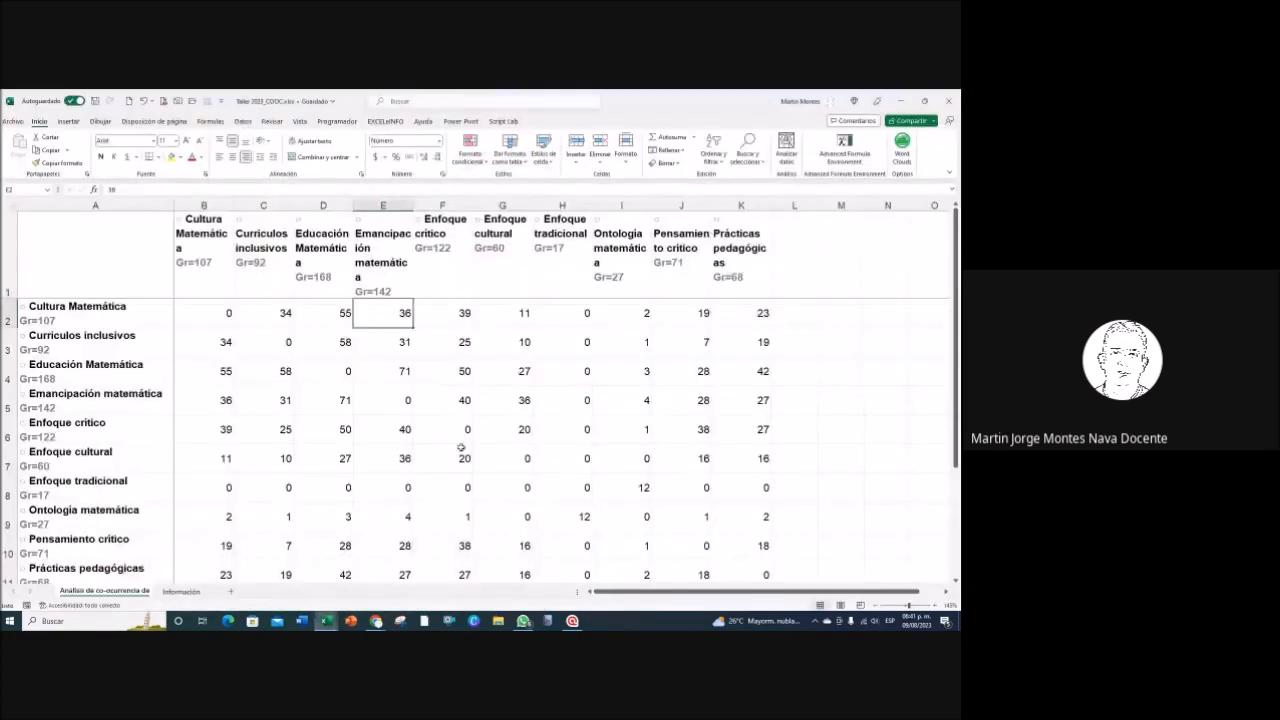
scroll(492, 399, "down", 1)
scroll(492, 399, "up", 1)
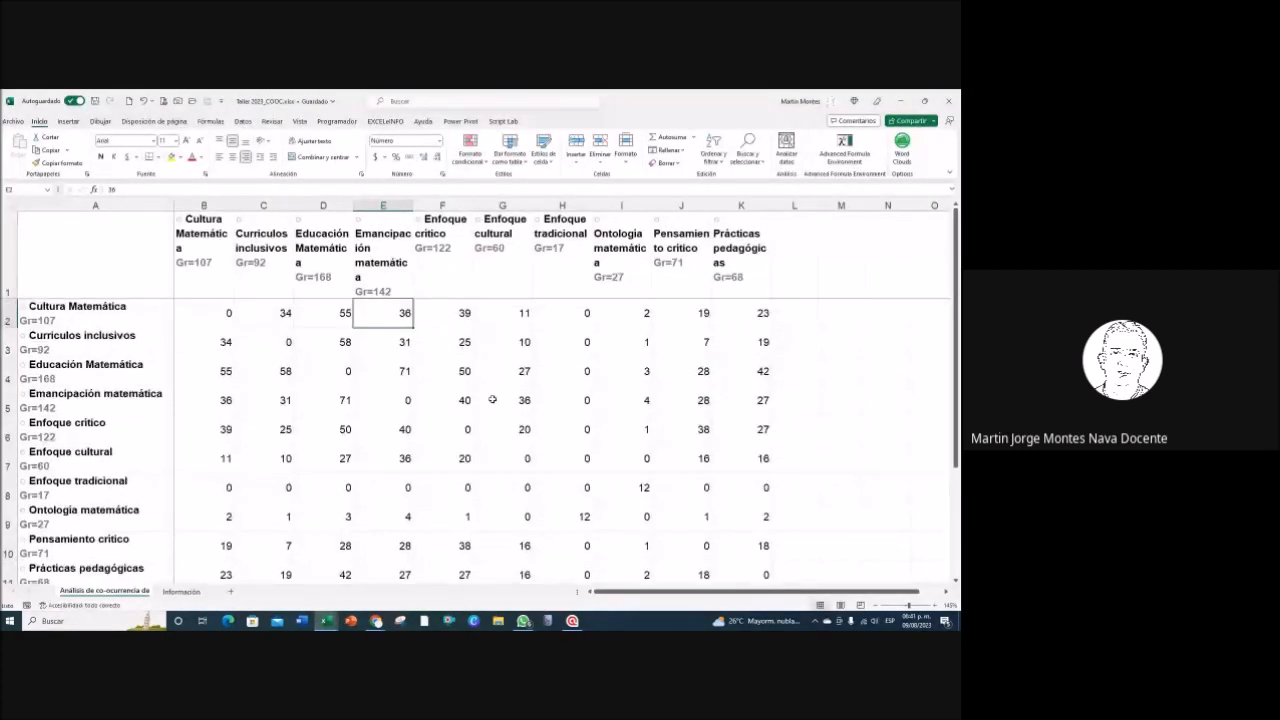
scroll(492, 399, "down", 1)
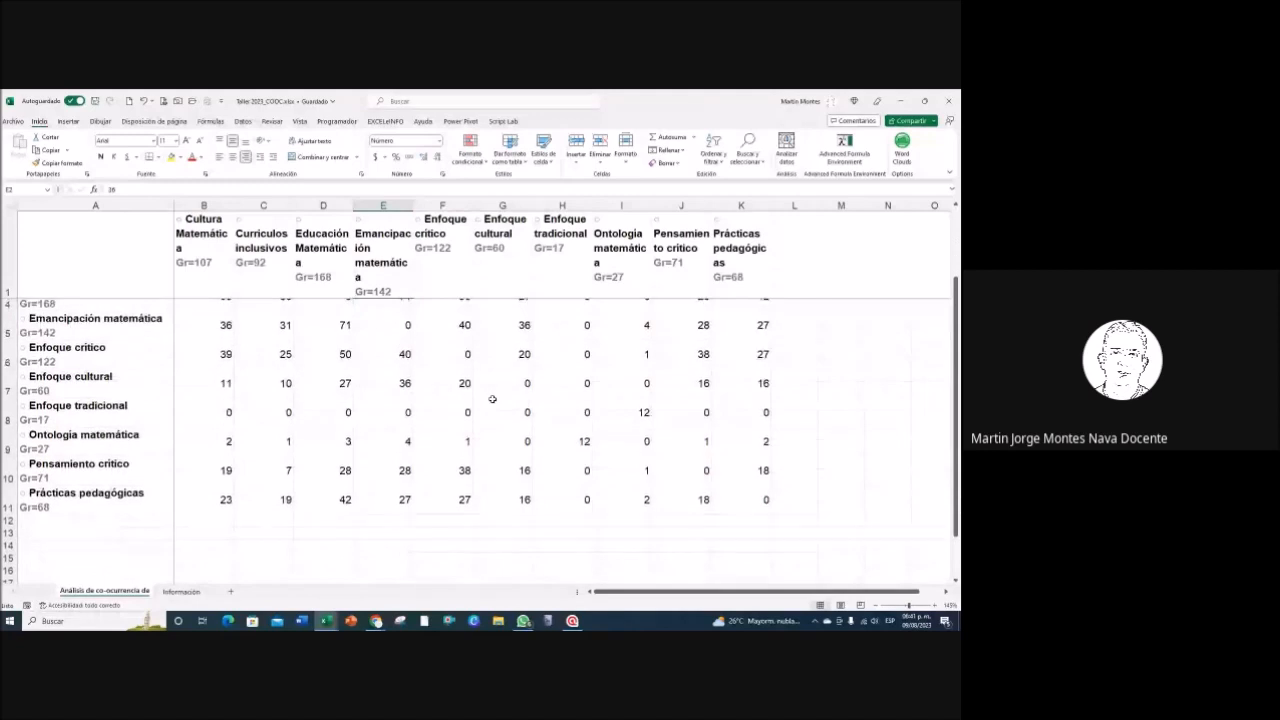
scroll(491, 404, "up", 1)
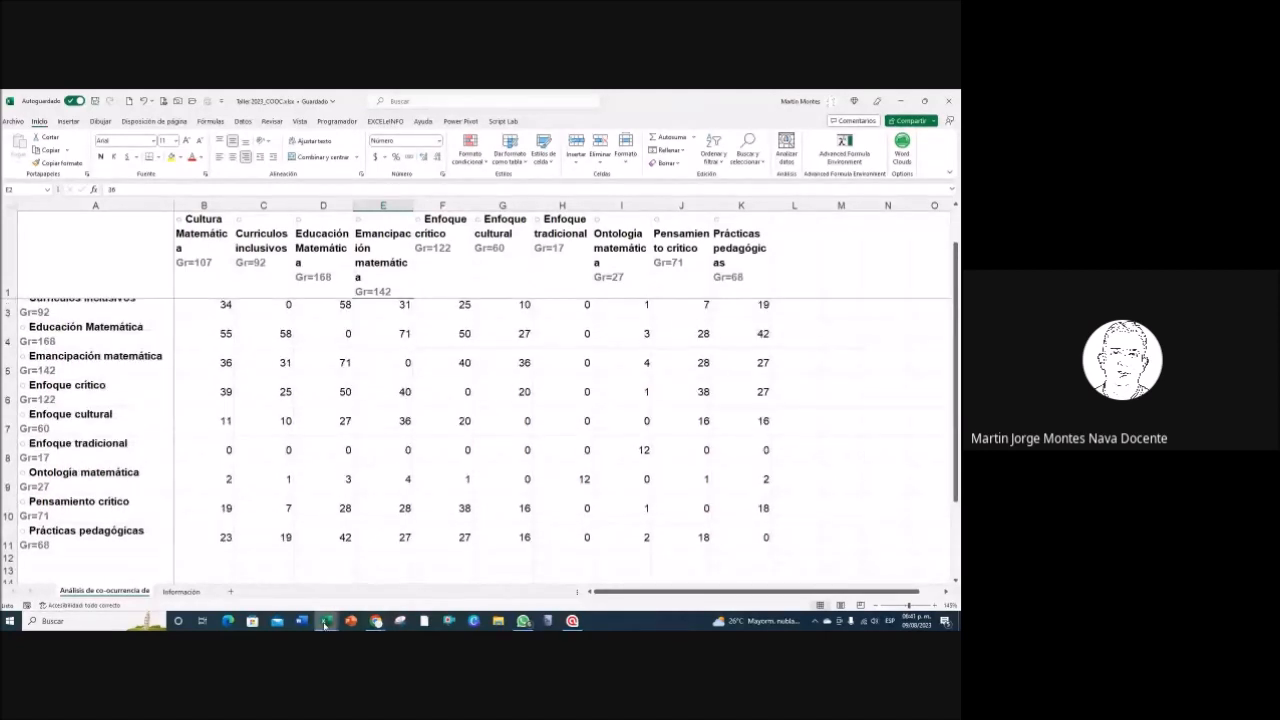
mouse_move(325, 622)
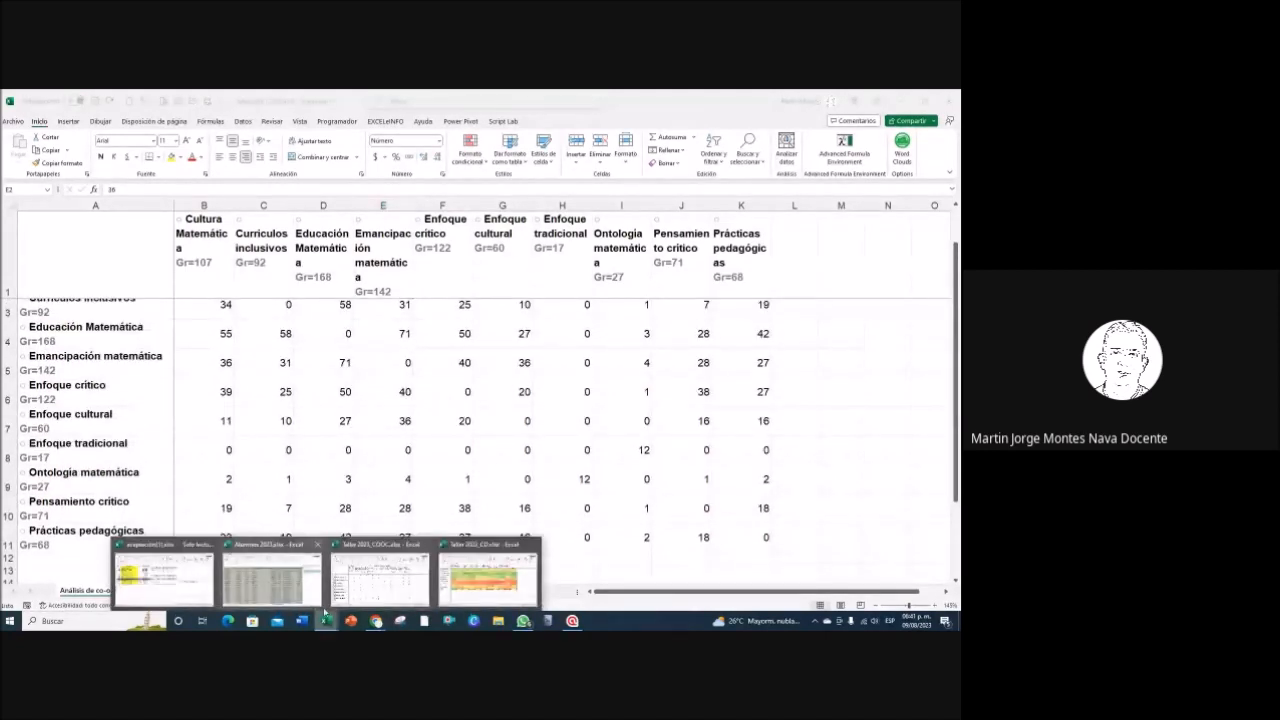
left_click(385, 587)
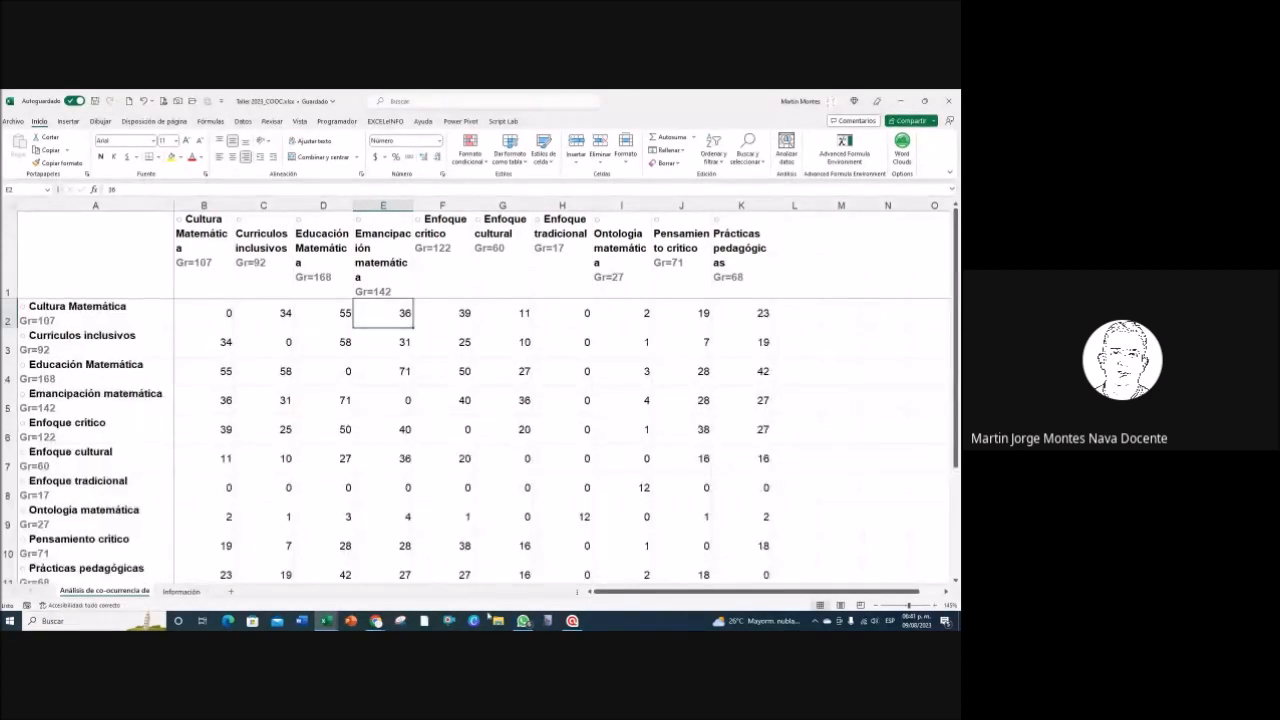
Step: Switch to the Taller 2023_CD workbook and examine its Totales row from B12 to K12, particularly cells B12, E12 and J12
left_click(325, 620)
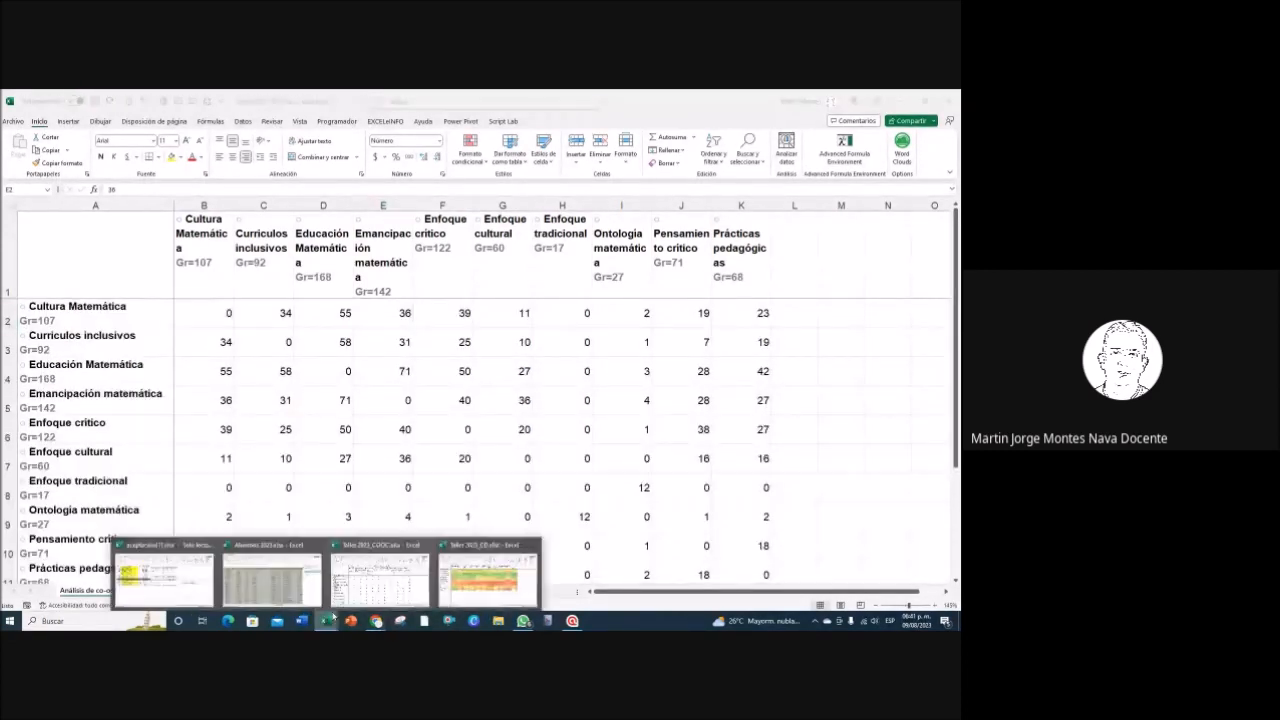
left_click(497, 582)
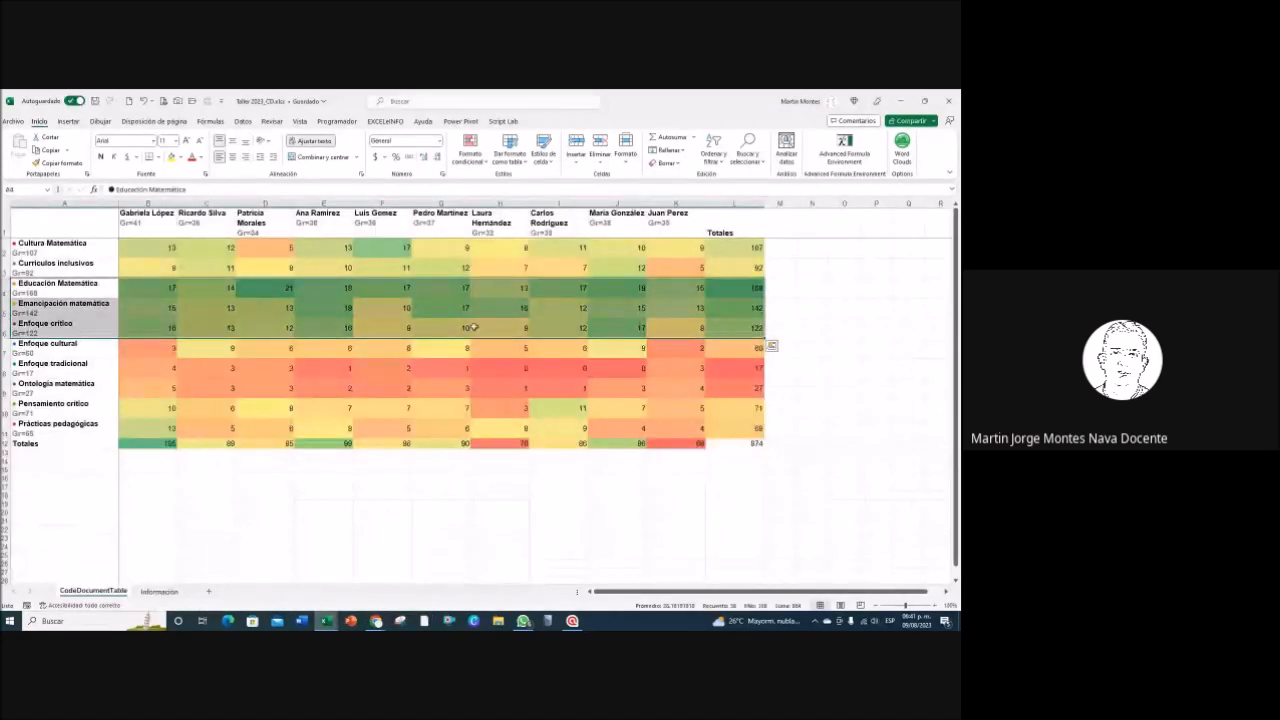
left_click_drag(162, 444, 670, 443)
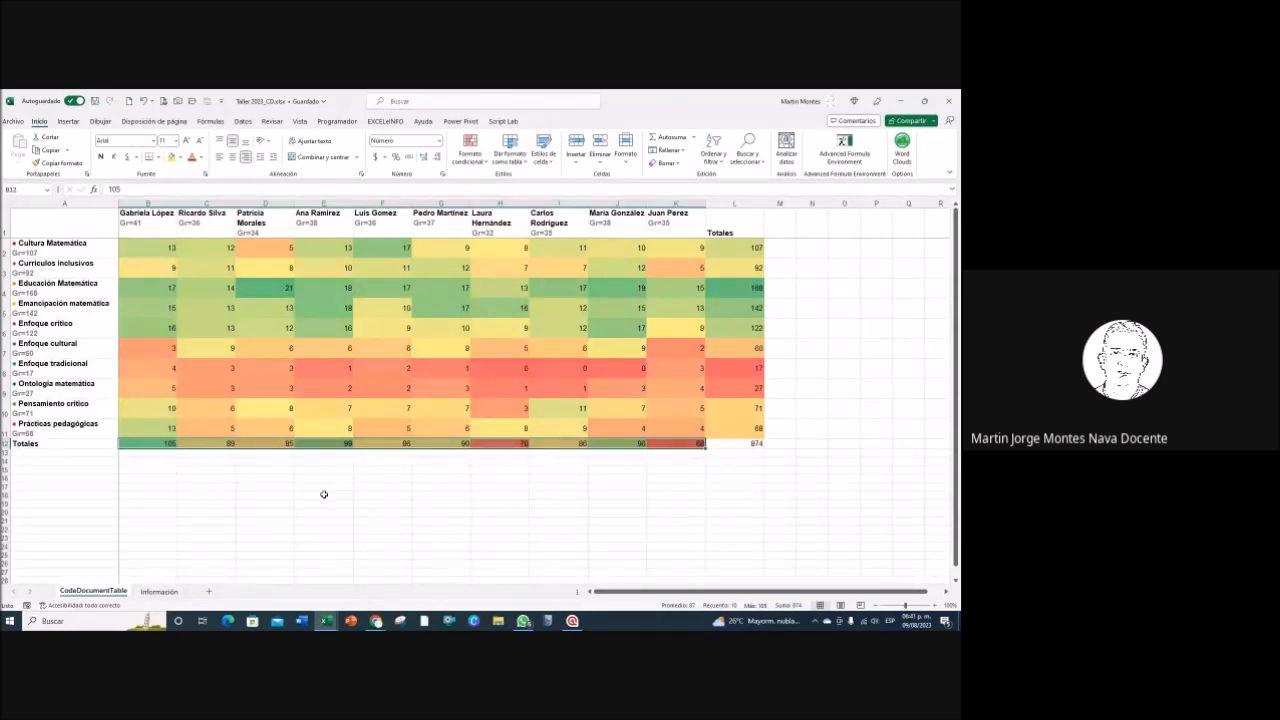
left_click(156, 446)
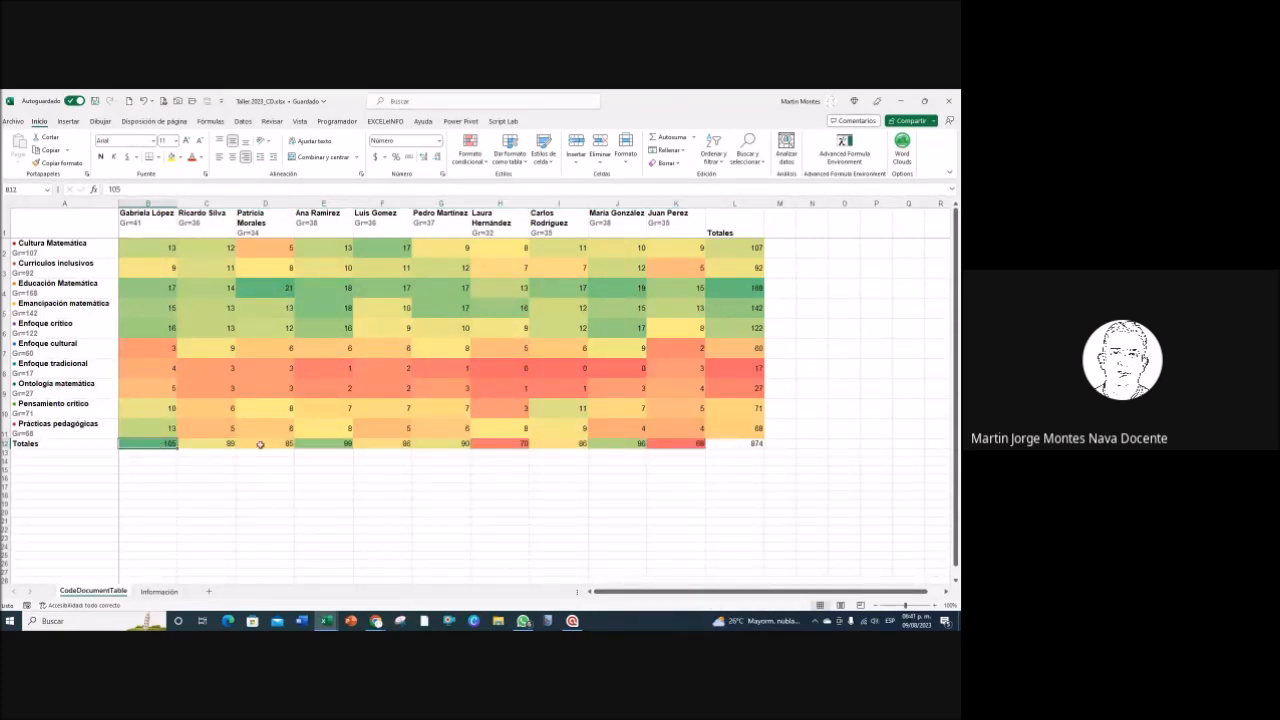
left_click(330, 445)
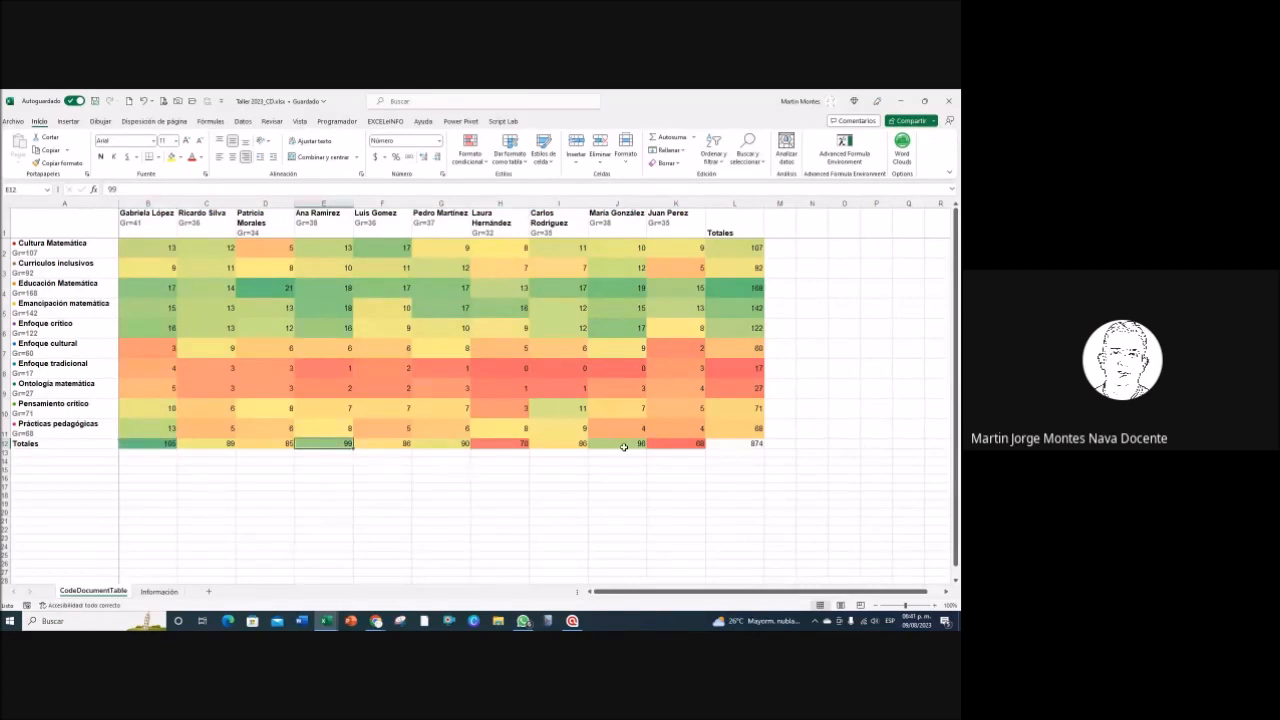
left_click(624, 444)
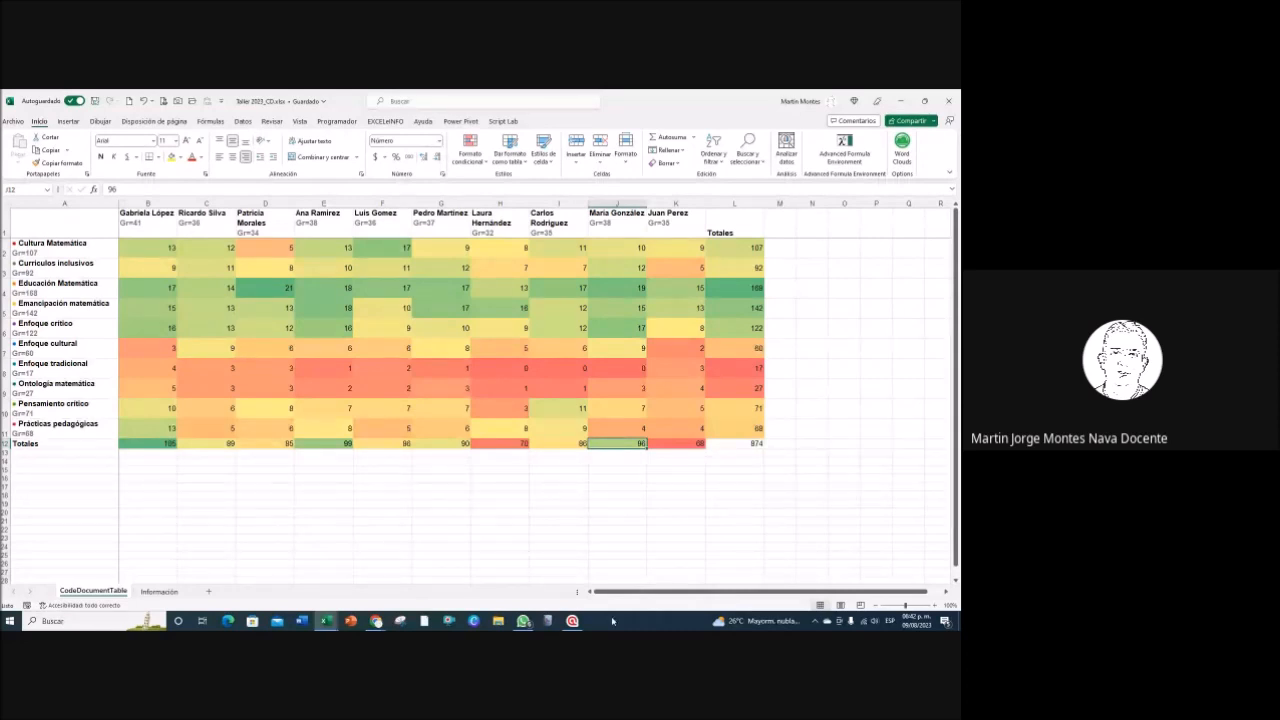
Step: Start a code co-occurrence analysis in ATLAS.ti and choose the first six listed codes, down to Emancipación matemática, as columns
mouse_move(574, 622)
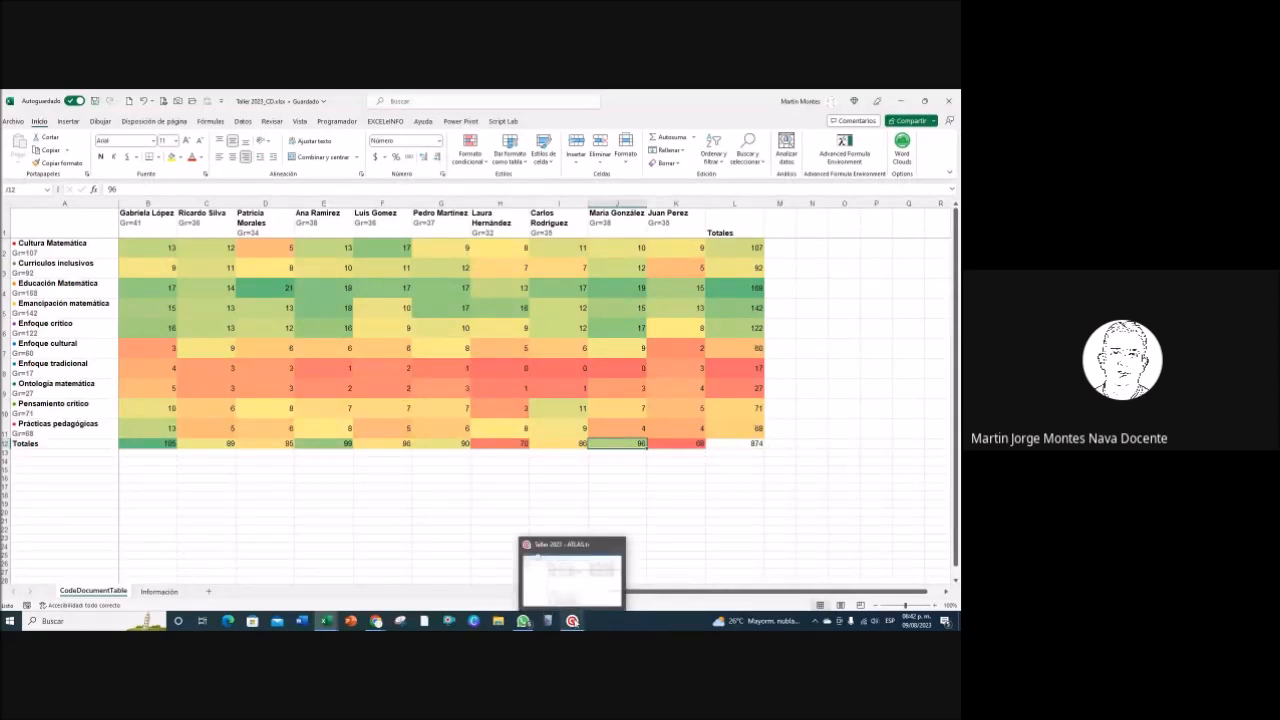
left_click(570, 575)
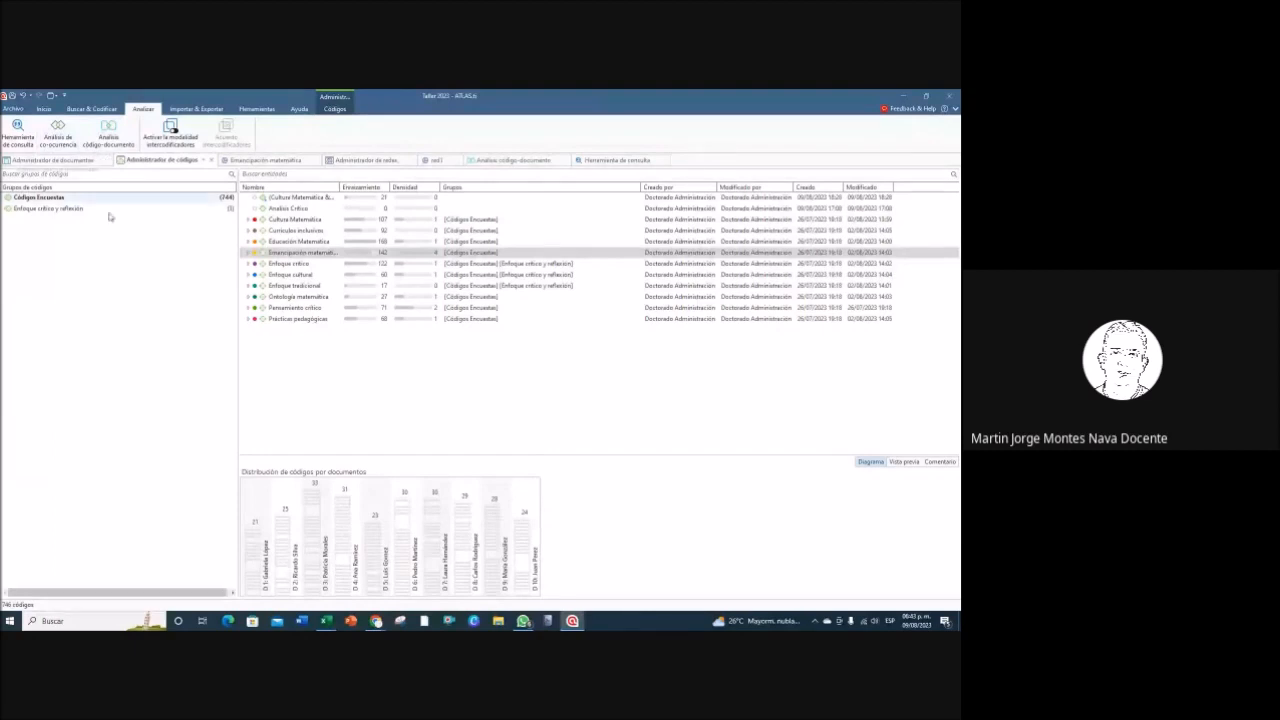
left_click(57, 130)
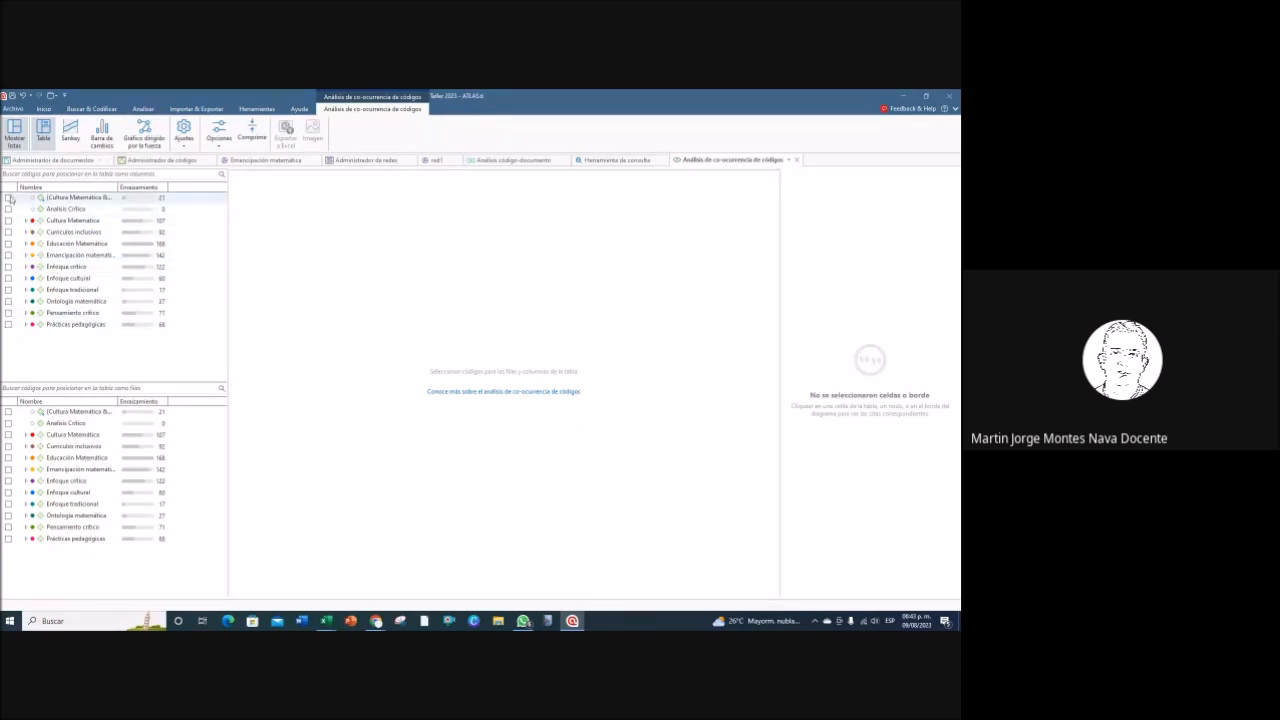
left_click(8, 198)
left_click(8, 209)
left_click(8, 220)
left_click(8, 231)
left_click(8, 243)
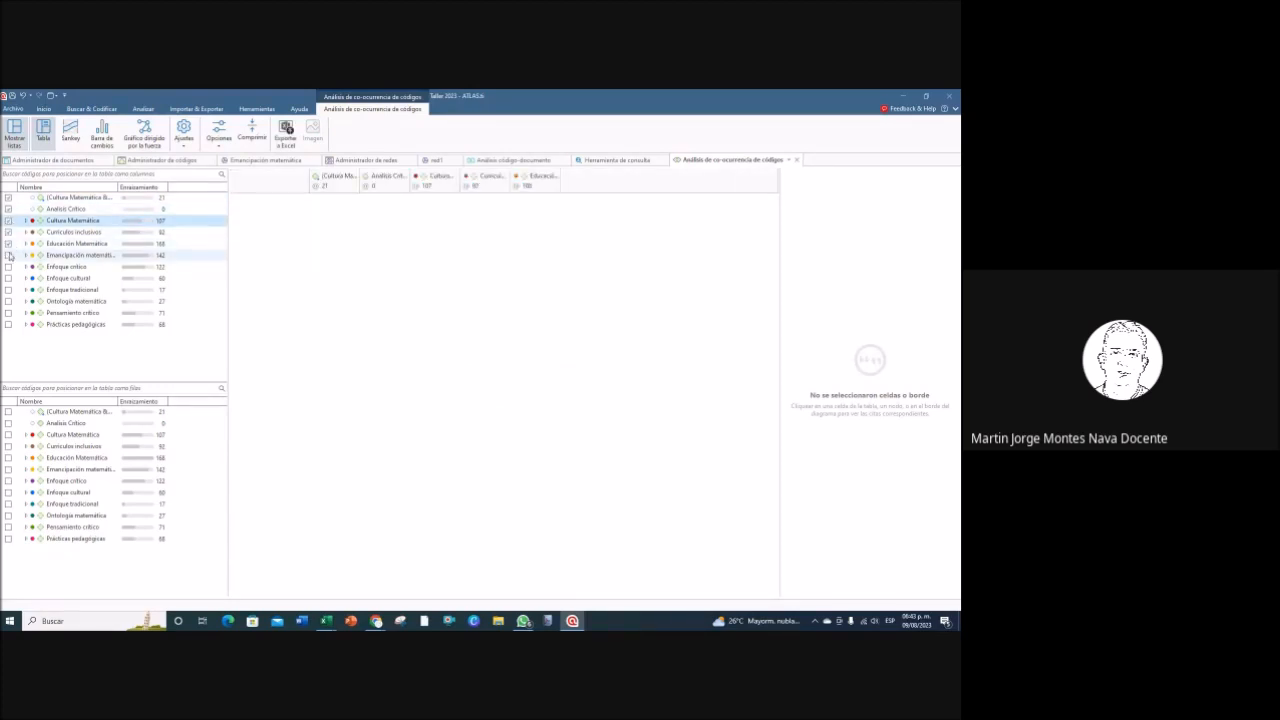
left_click(8, 255)
Step: Choose the first five listed codes, down to Educación Matemática, as rows of the co-occurrence table
left_click(8, 411)
left_click(8, 423)
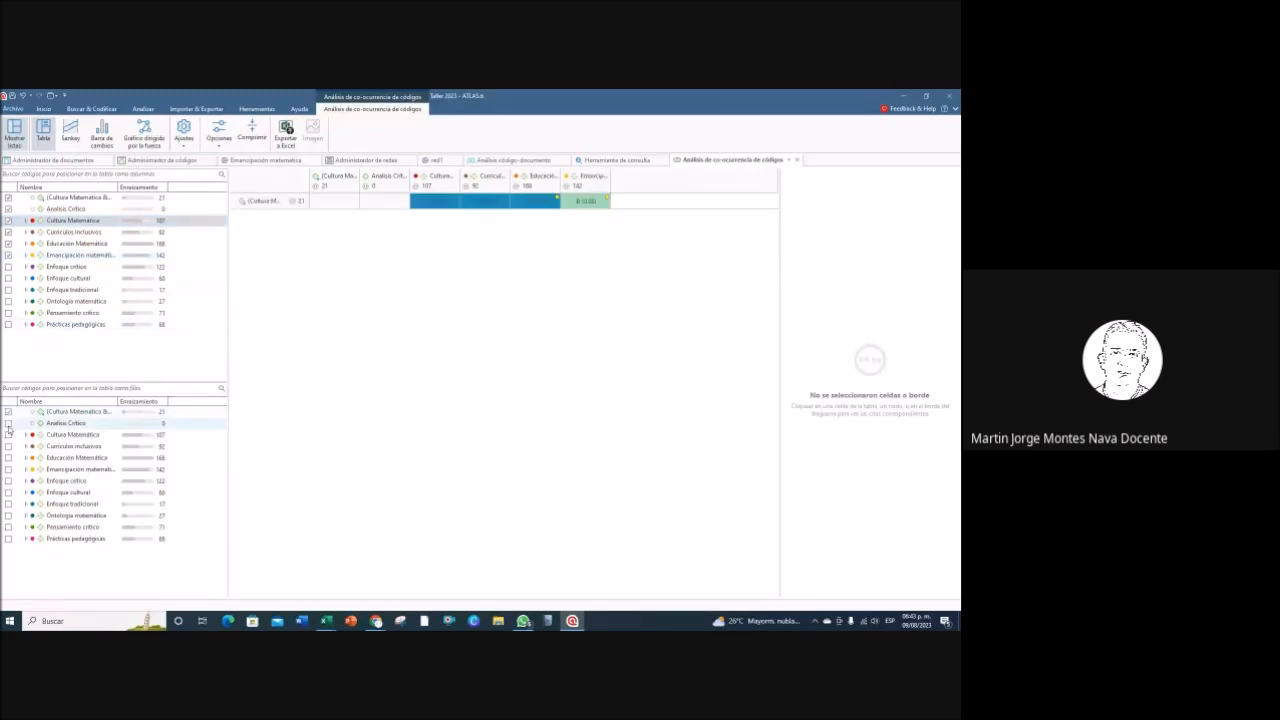
left_click(8, 434)
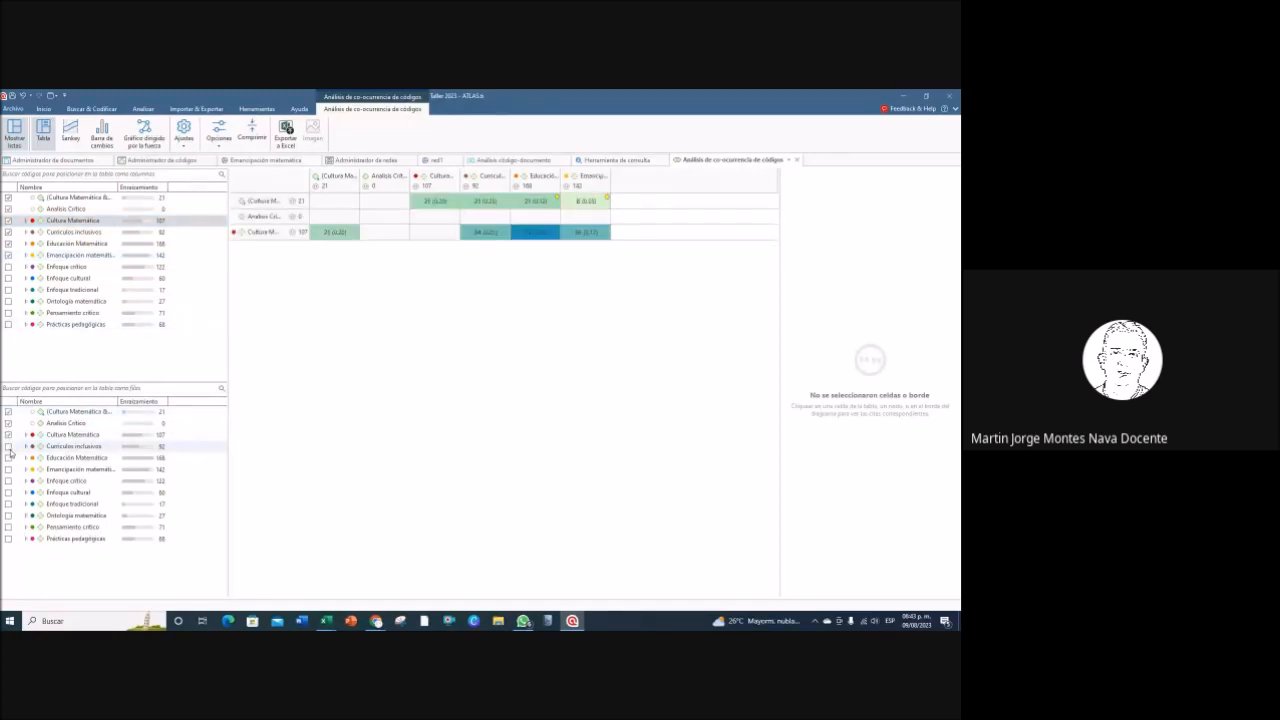
left_click(8, 446)
left_click(8, 457)
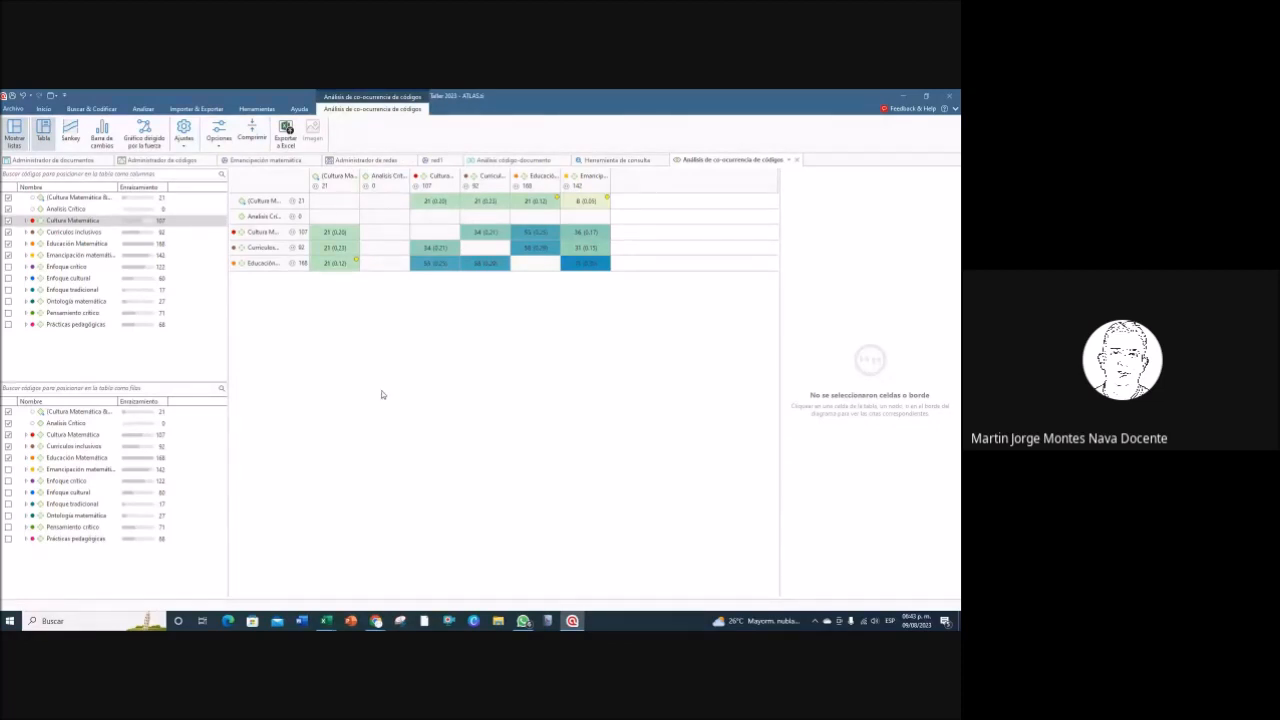
Step: Display the code co-occurrences as a Sankey diagram and as a force-directed graph
left_click(71, 133)
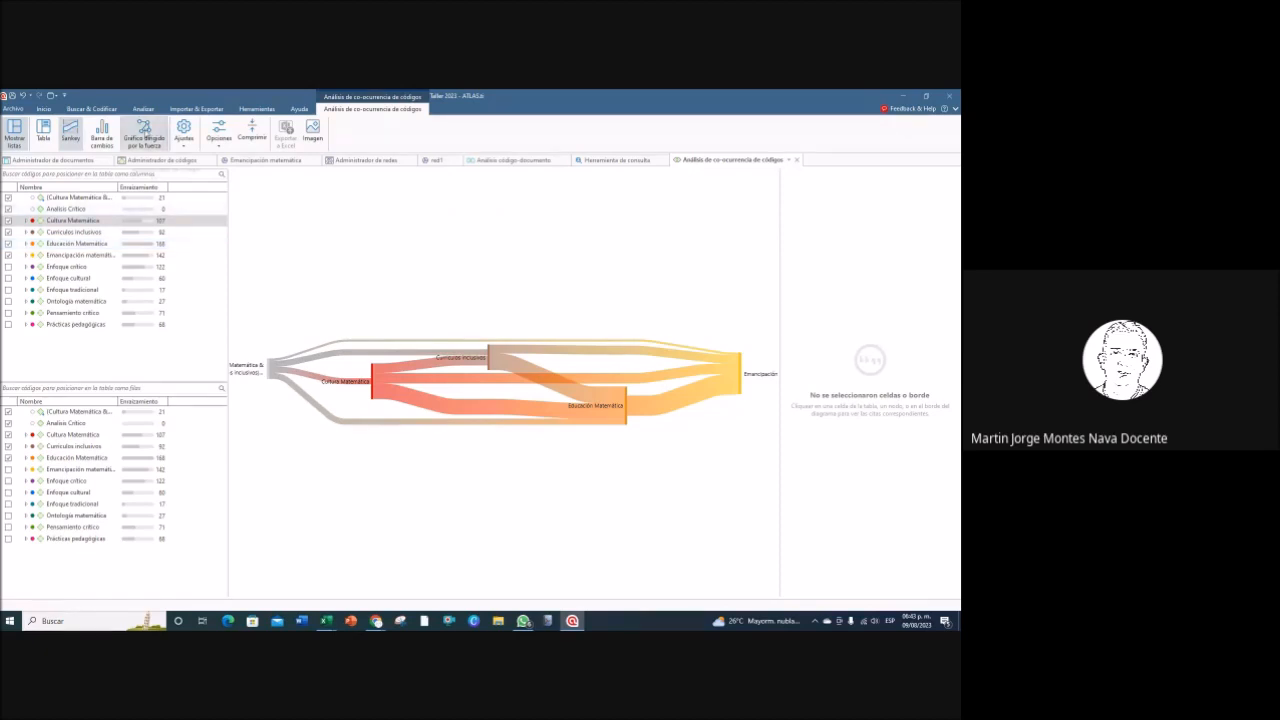
left_click(144, 133)
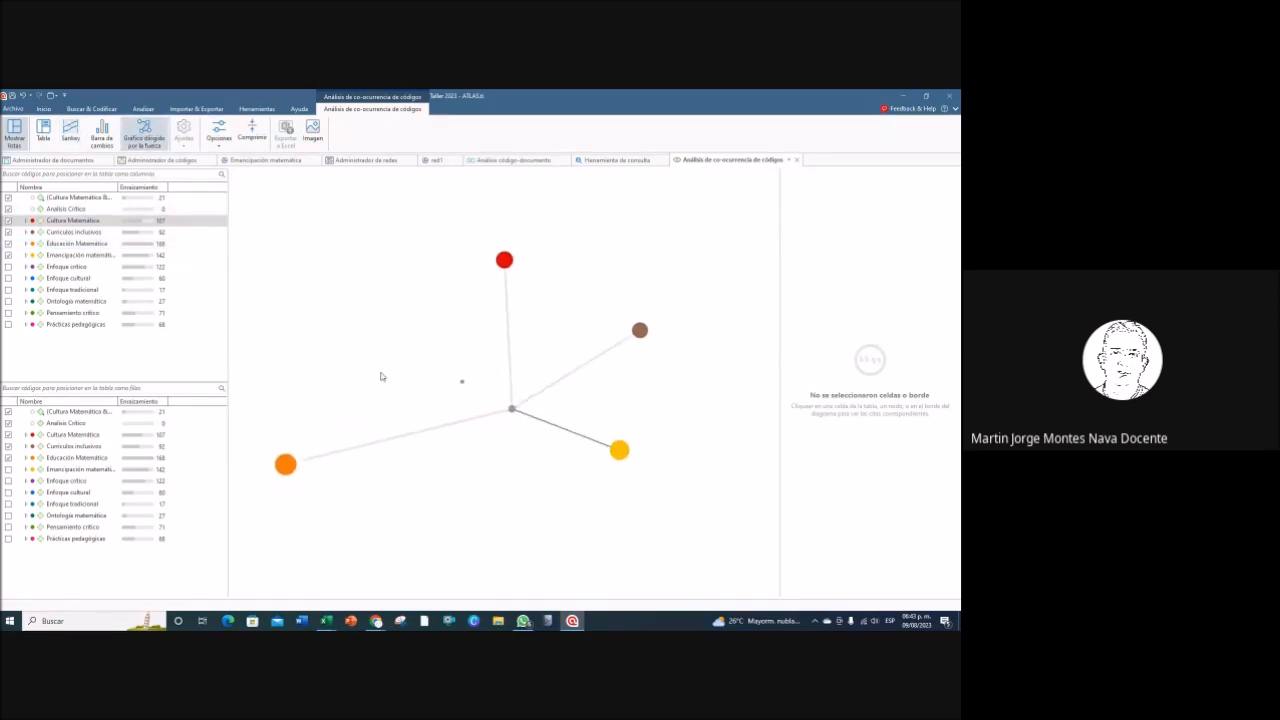
mouse_move(461, 384)
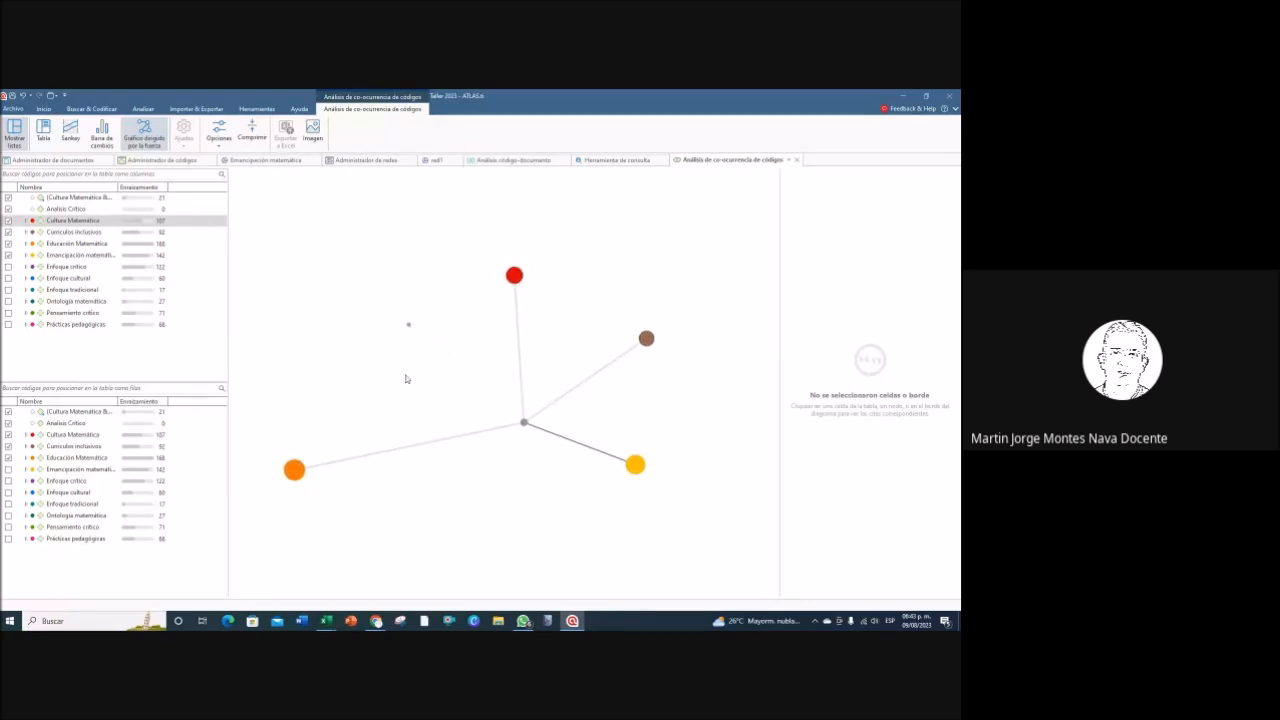
Step: Examine the quotations linked to the Educación Matemática node in the force-directed graph
mouse_move(411, 329)
left_mouse_down()
mouse_move(411, 352)
mouse_move(451, 362)
mouse_move(417, 345)
left_mouse_up()
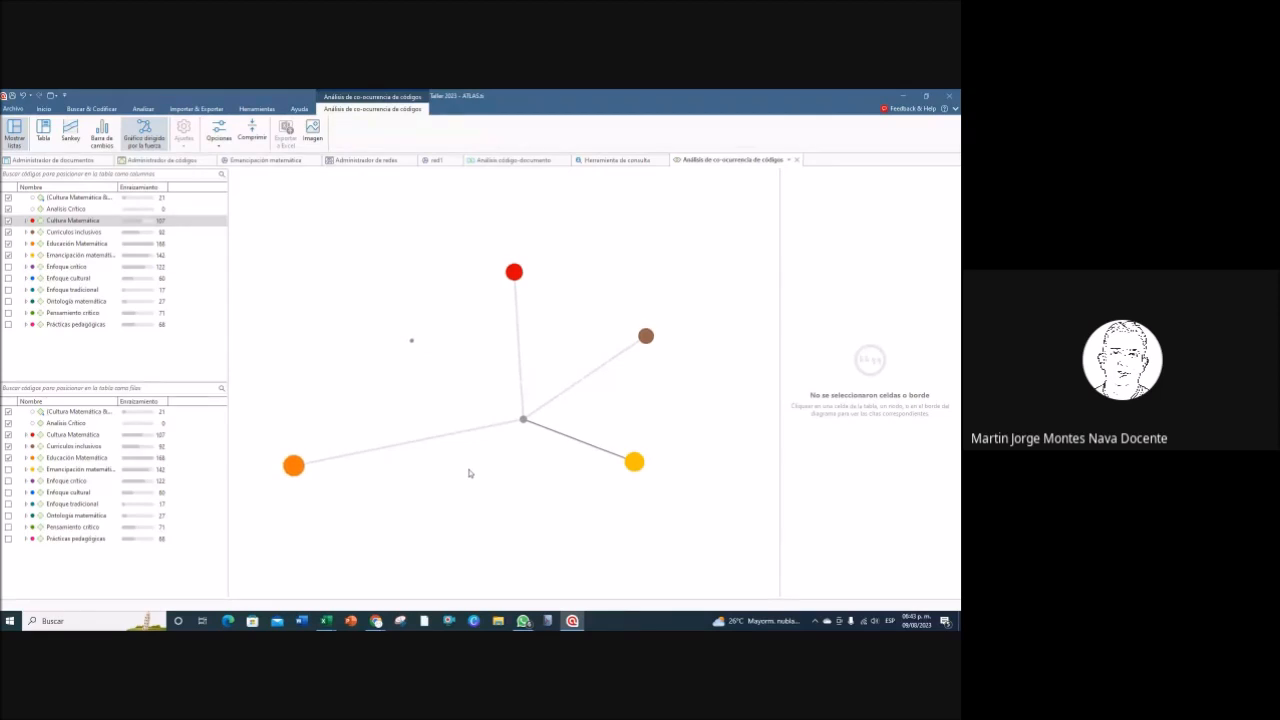
left_click(300, 466)
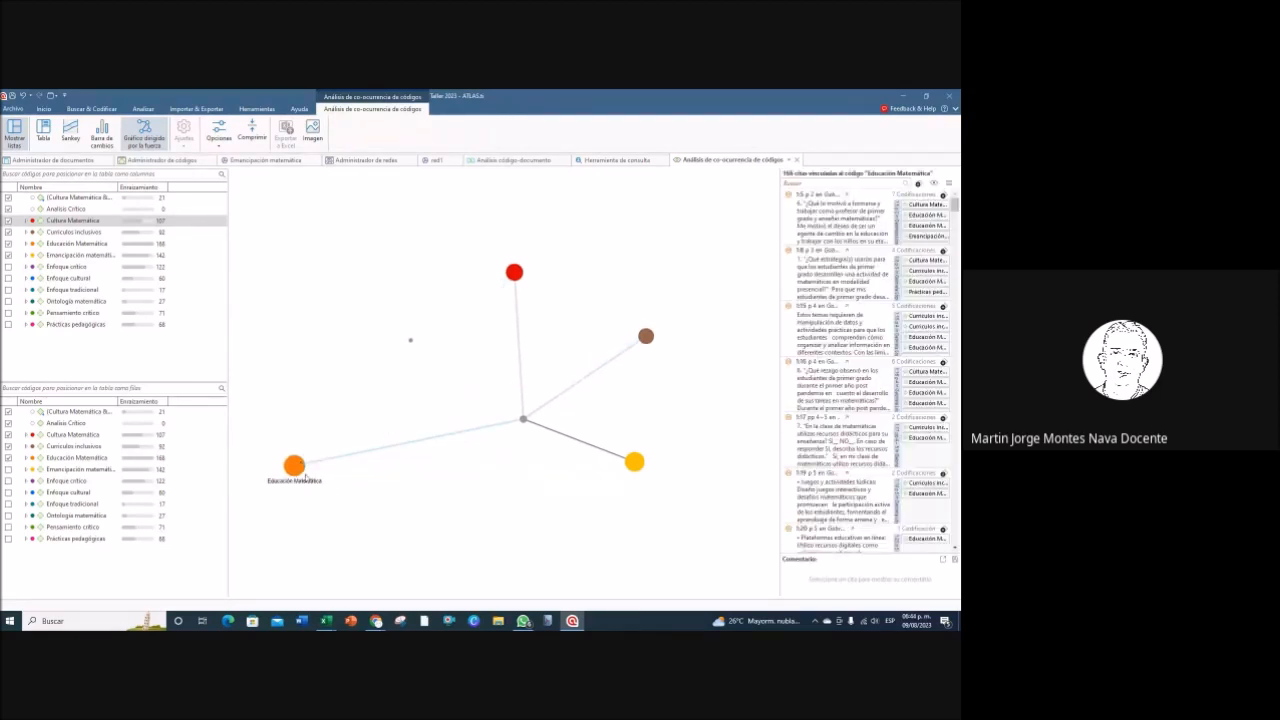
scroll(847, 370, "down", 10)
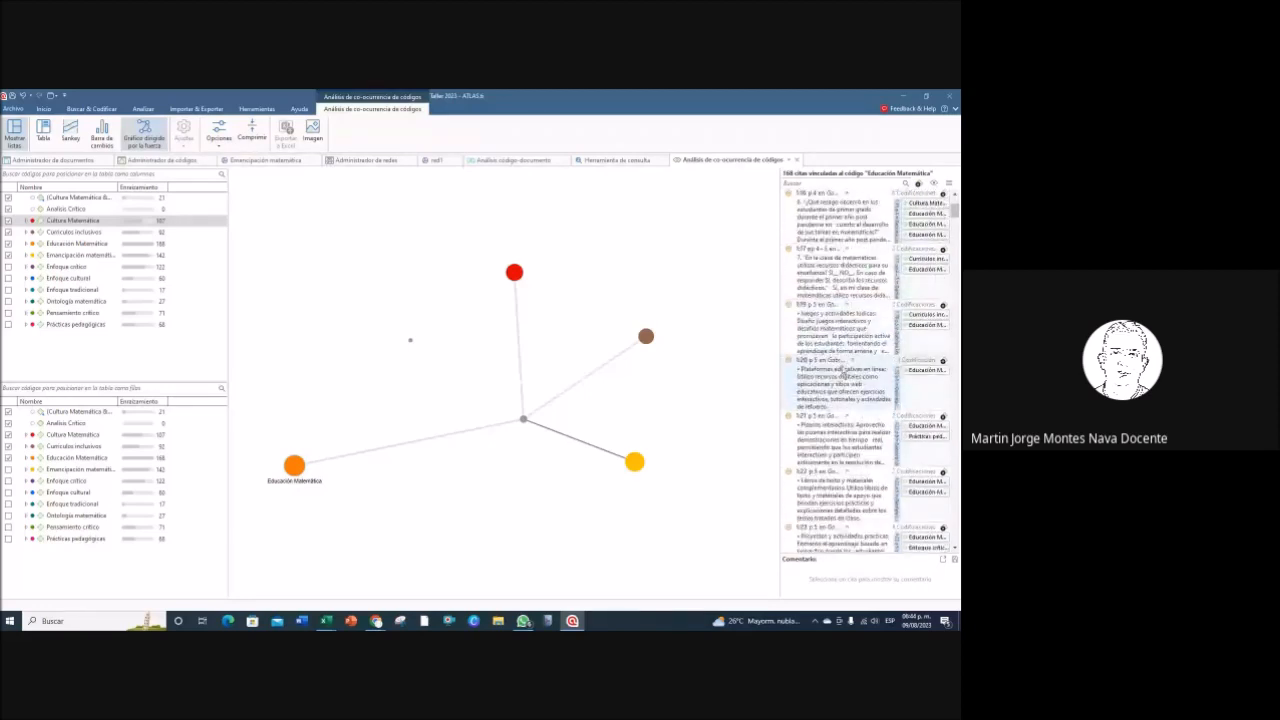
scroll(847, 370, "up", 2)
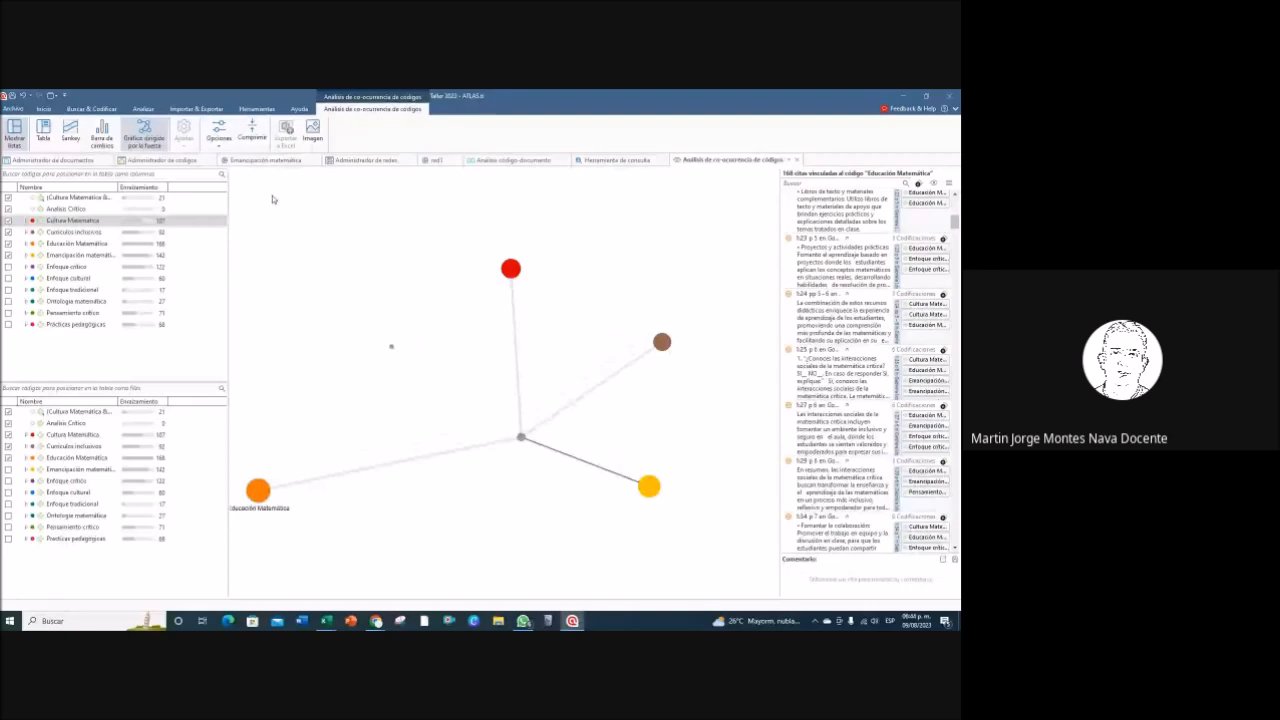
Step: Display the code co-occurrences as a bar chart and as a Sankey diagram, and hide the code selection lists
left_click(102, 138)
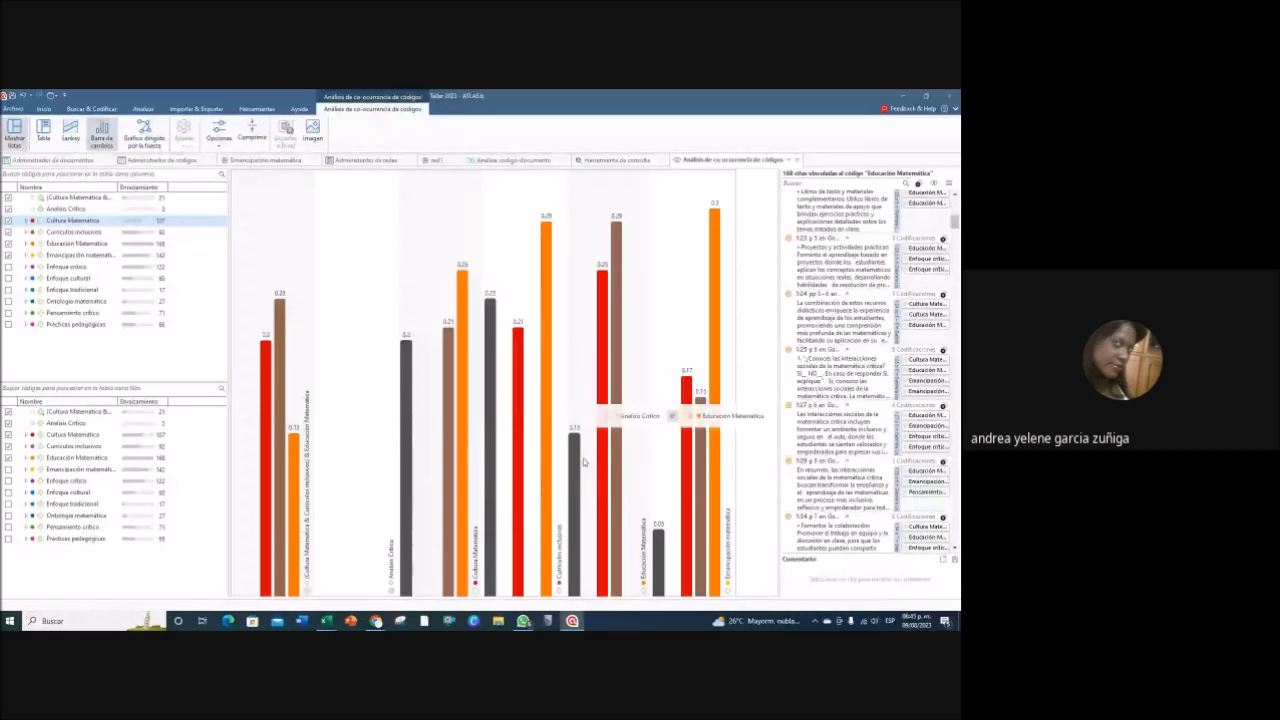
mouse_move(577, 458)
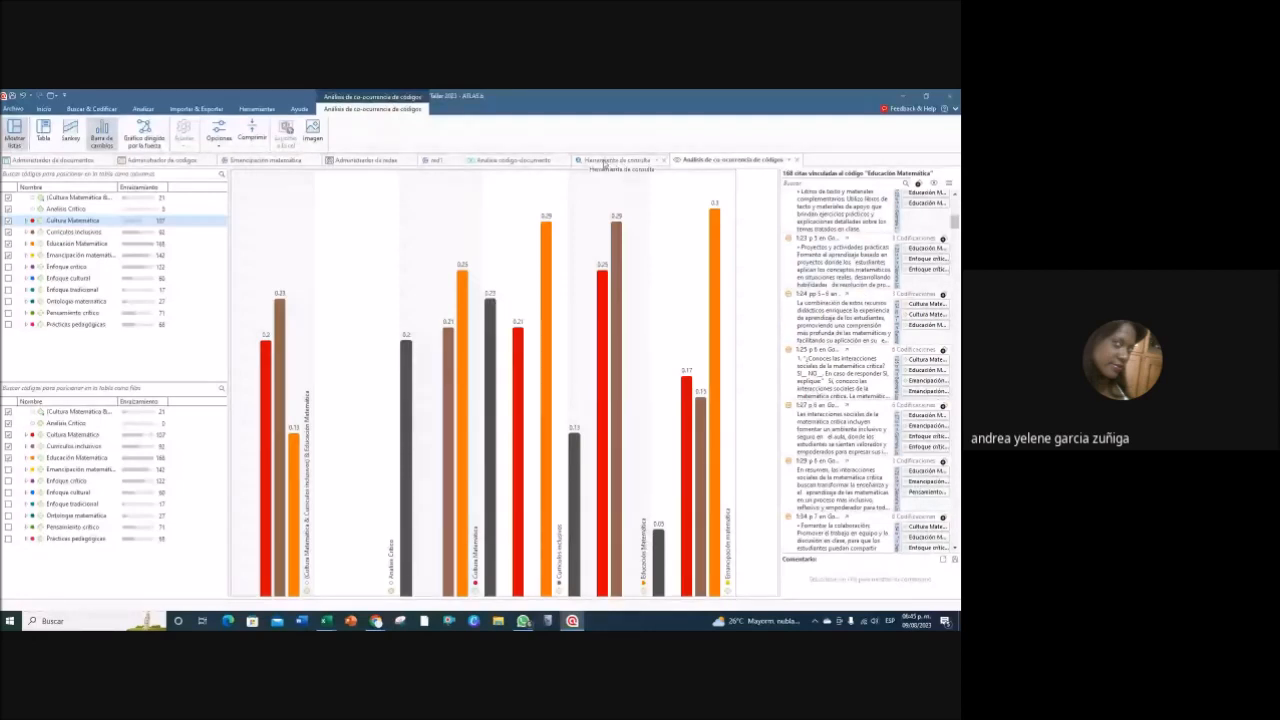
left_click(70, 138)
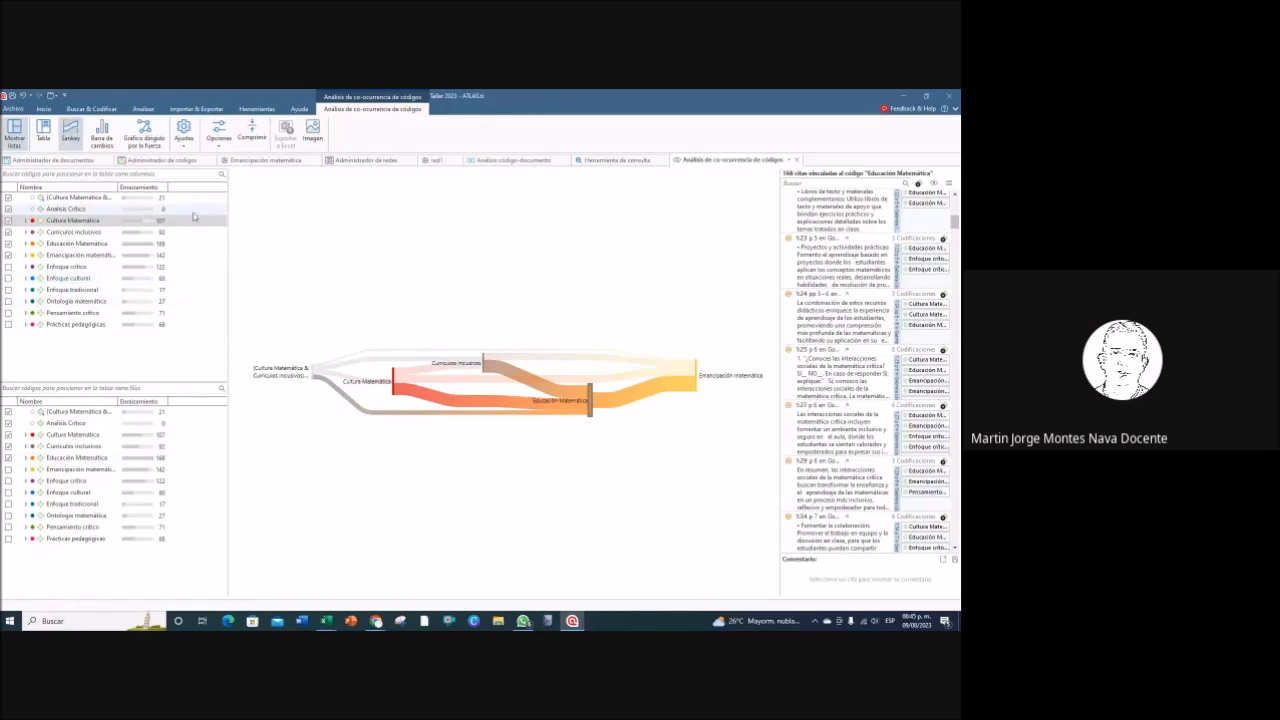
left_click(14, 134)
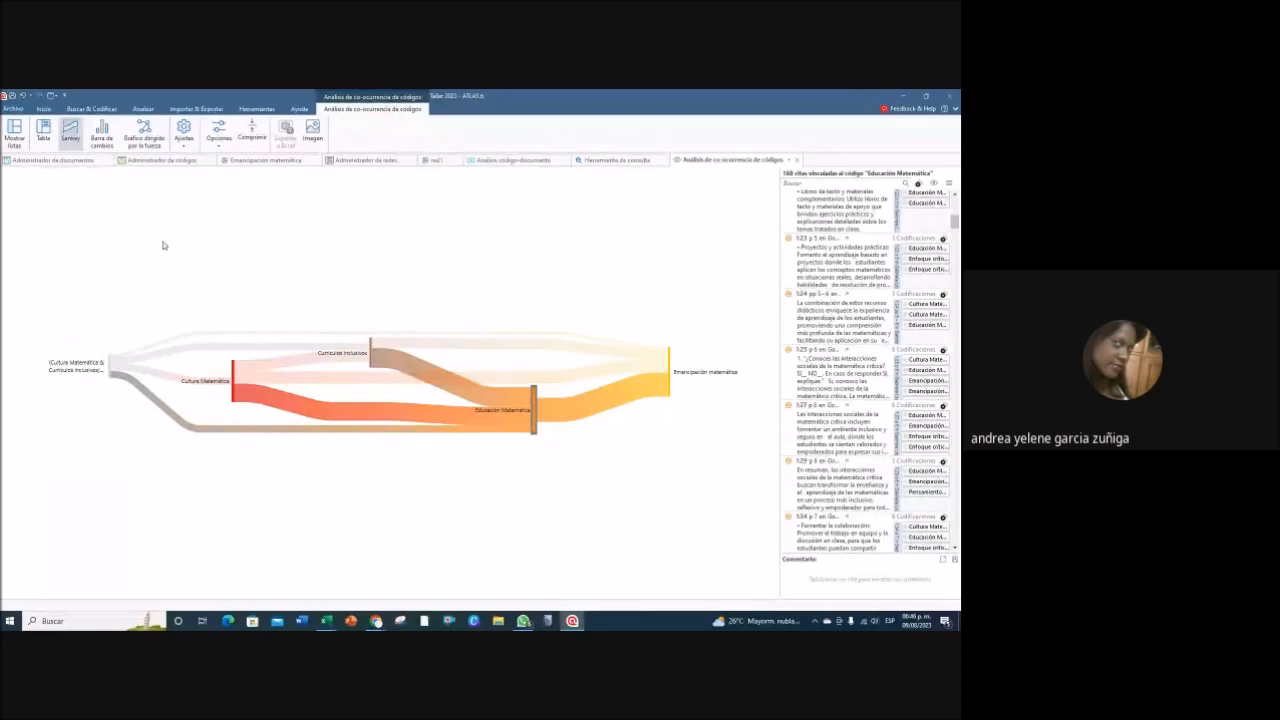
Step: Review the co-occurrences as a bar chart and a force-directed graph, and return to the table view
left_click(102, 138)
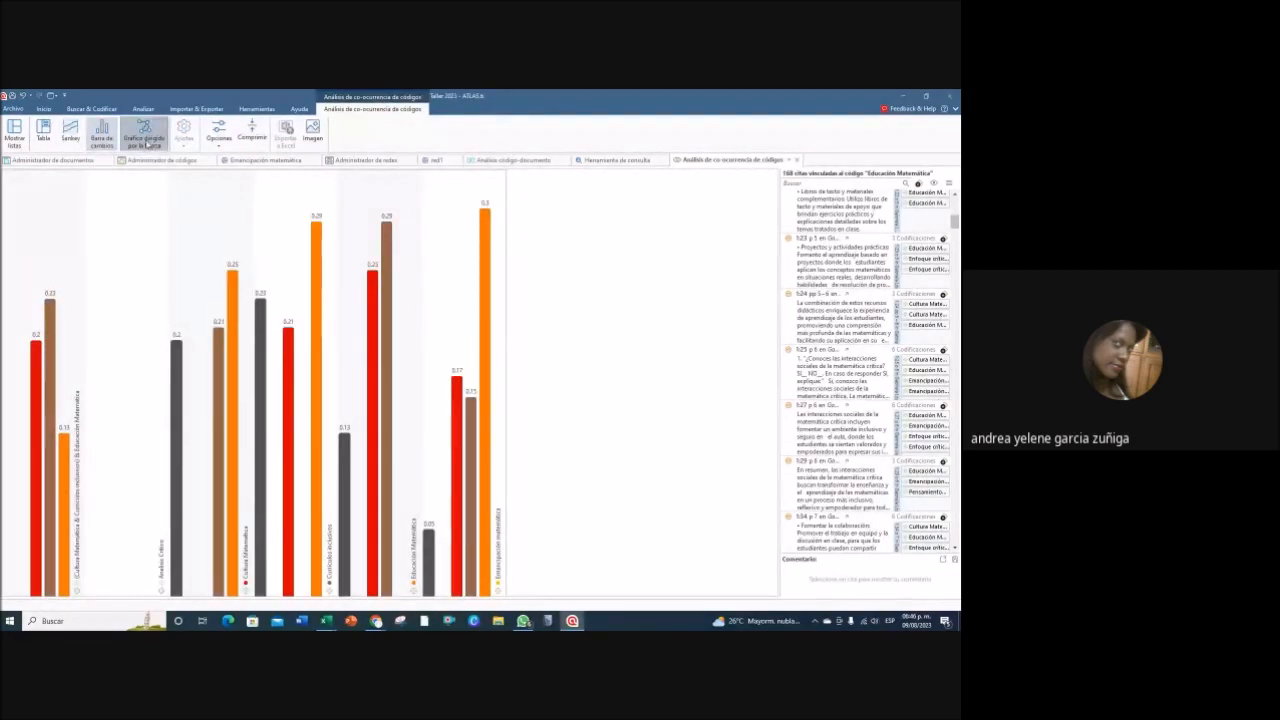
left_click(145, 141)
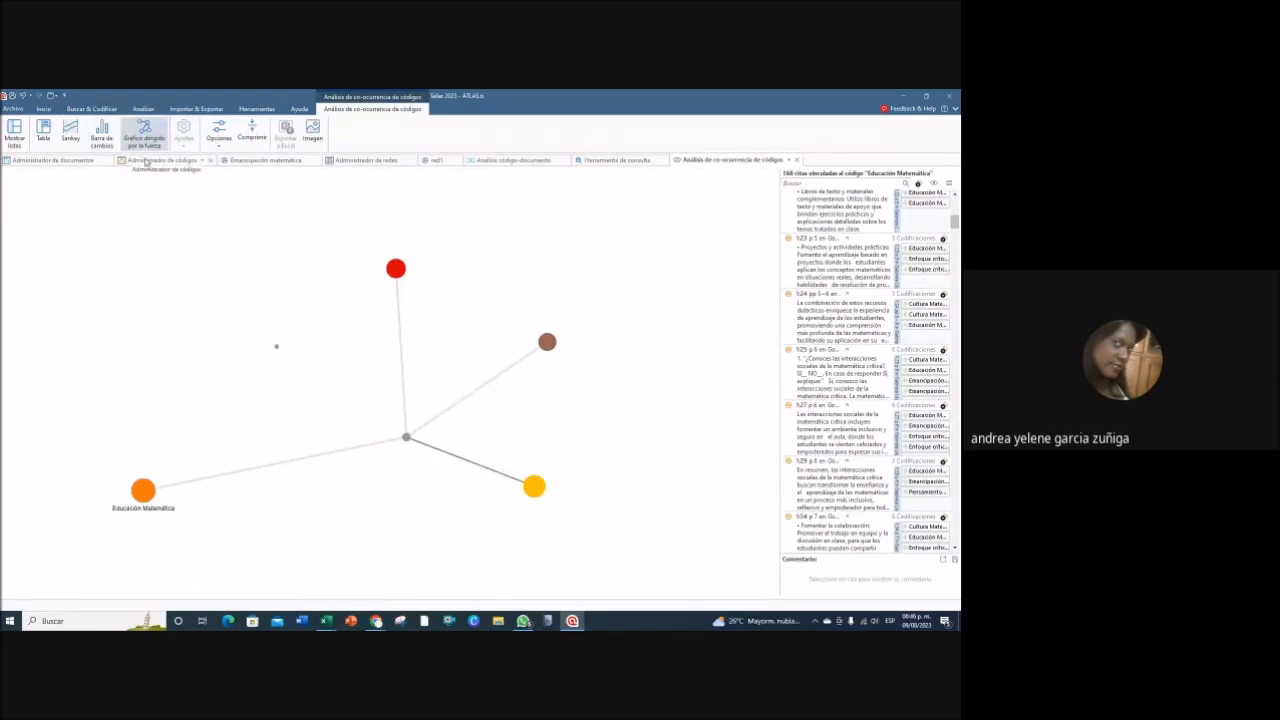
left_click(46, 137)
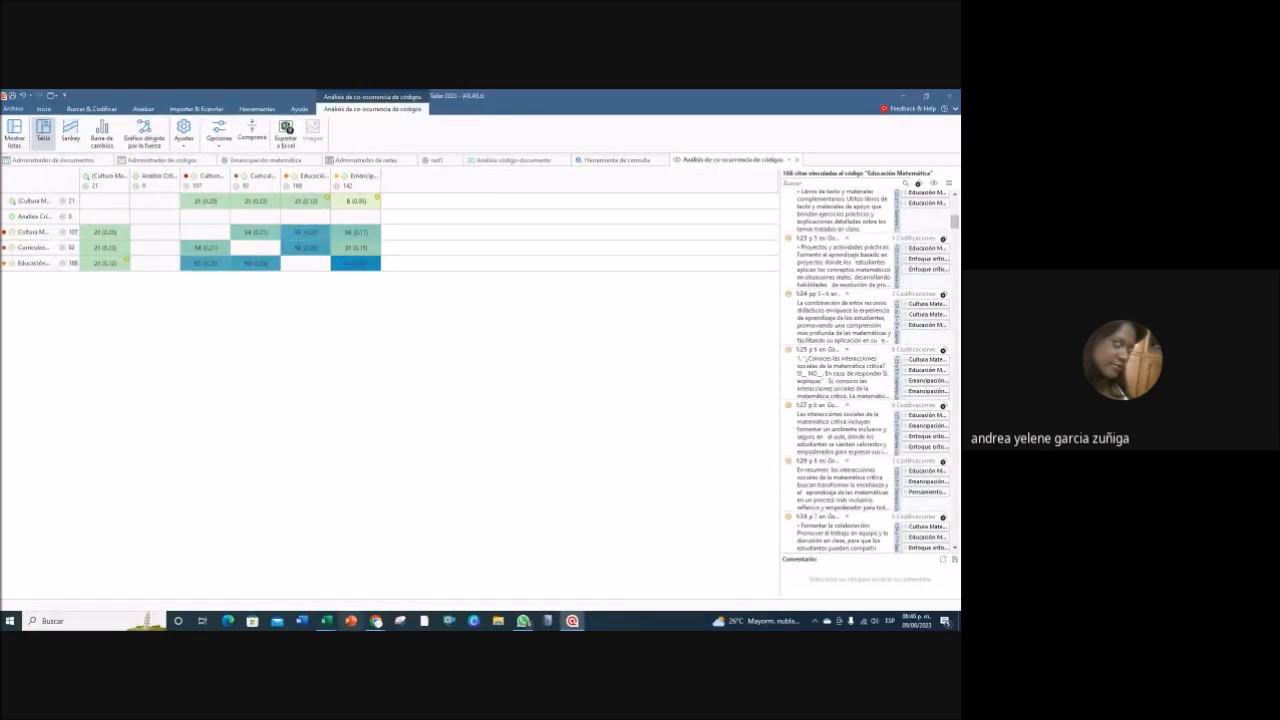
Step: Switch to Excel and compare the Taller 2023_CD code-document table with the Taller 2023_COOC co-occurrence table
mouse_move(326, 624)
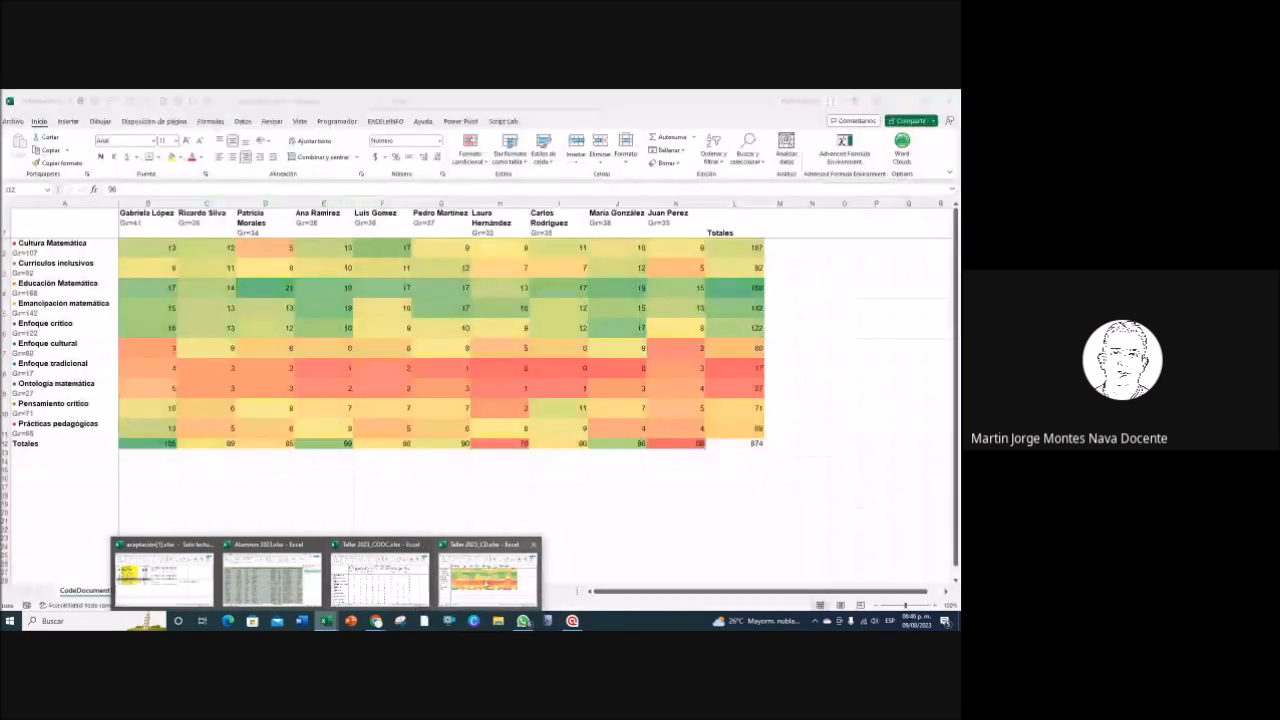
left_click(485, 573)
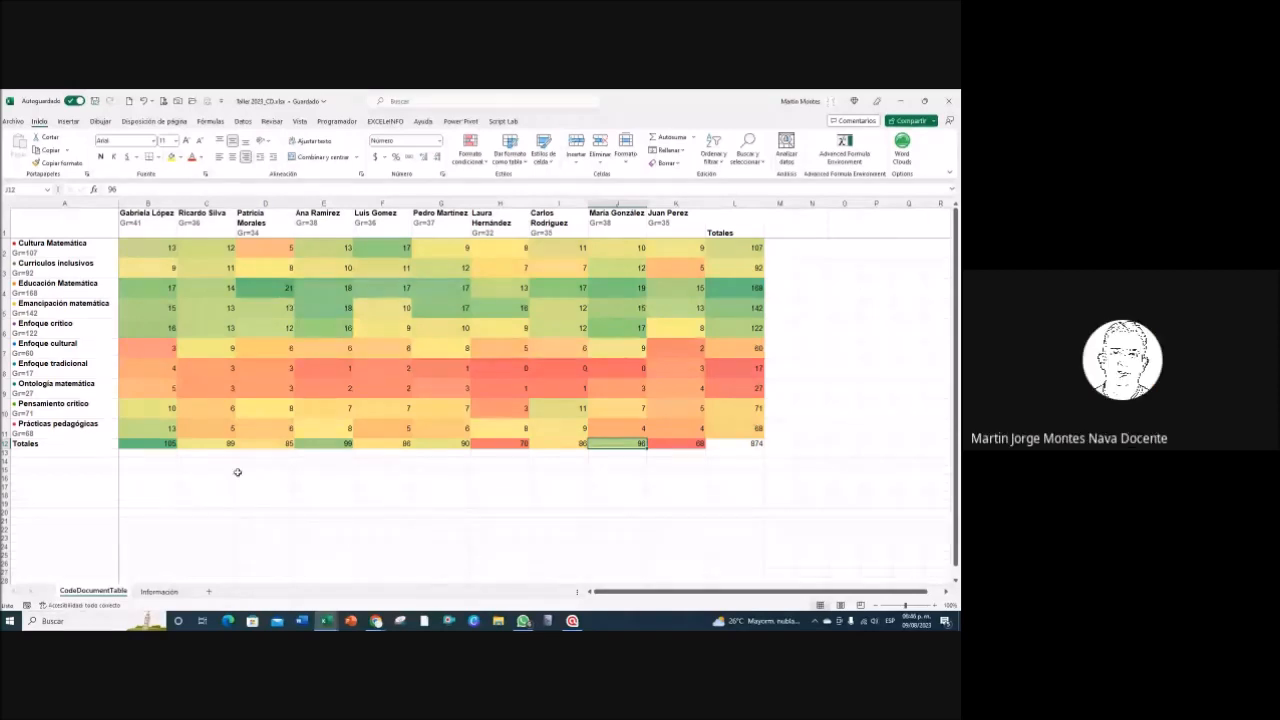
mouse_move(324, 622)
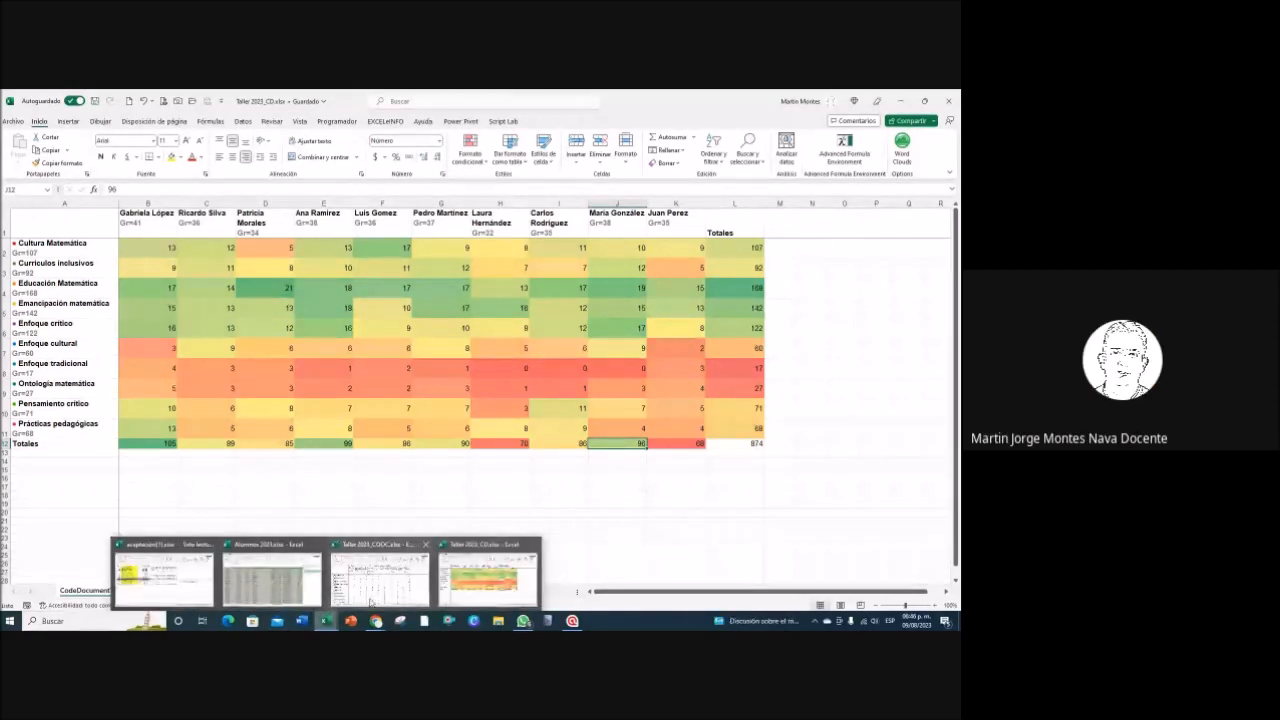
left_click(379, 569)
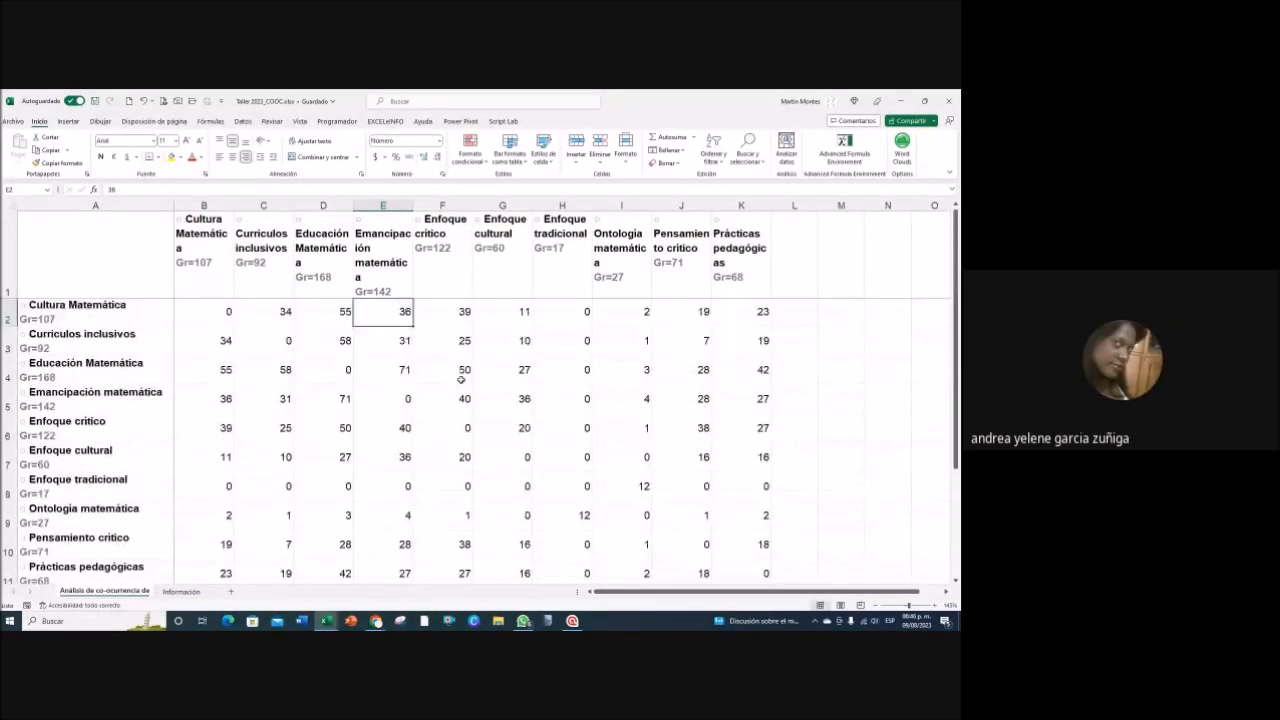
scroll(461, 379, "down", 1)
scroll(460, 379, "up", 1)
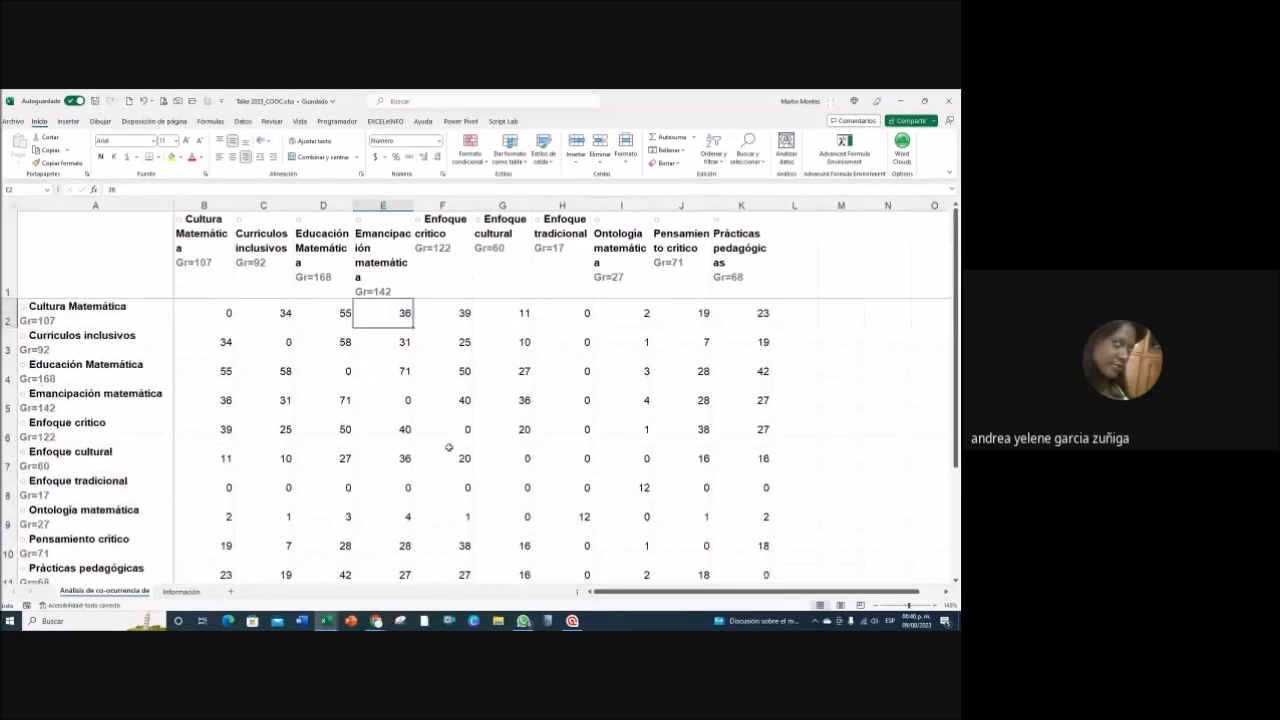
Step: Go back to the Taller 2023_CD workbook and review its Información sheet and its CodeDocumentTable sheet
left_click(328, 622)
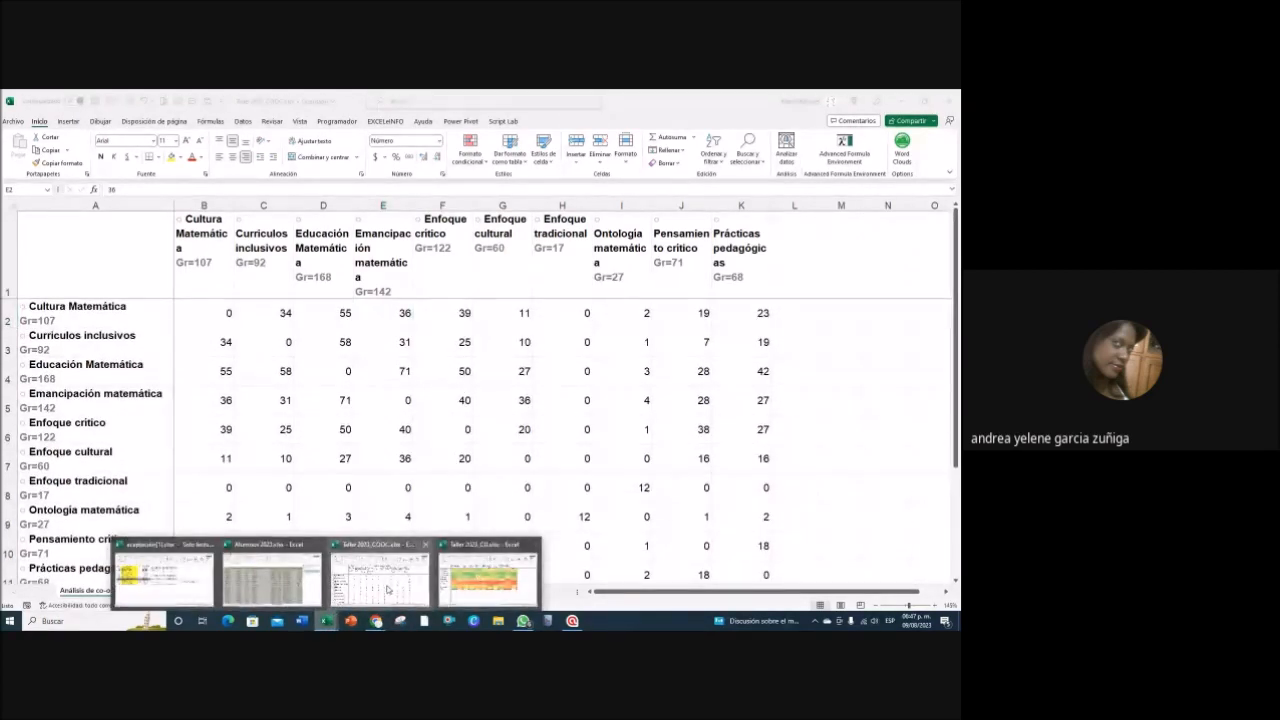
left_click(483, 571)
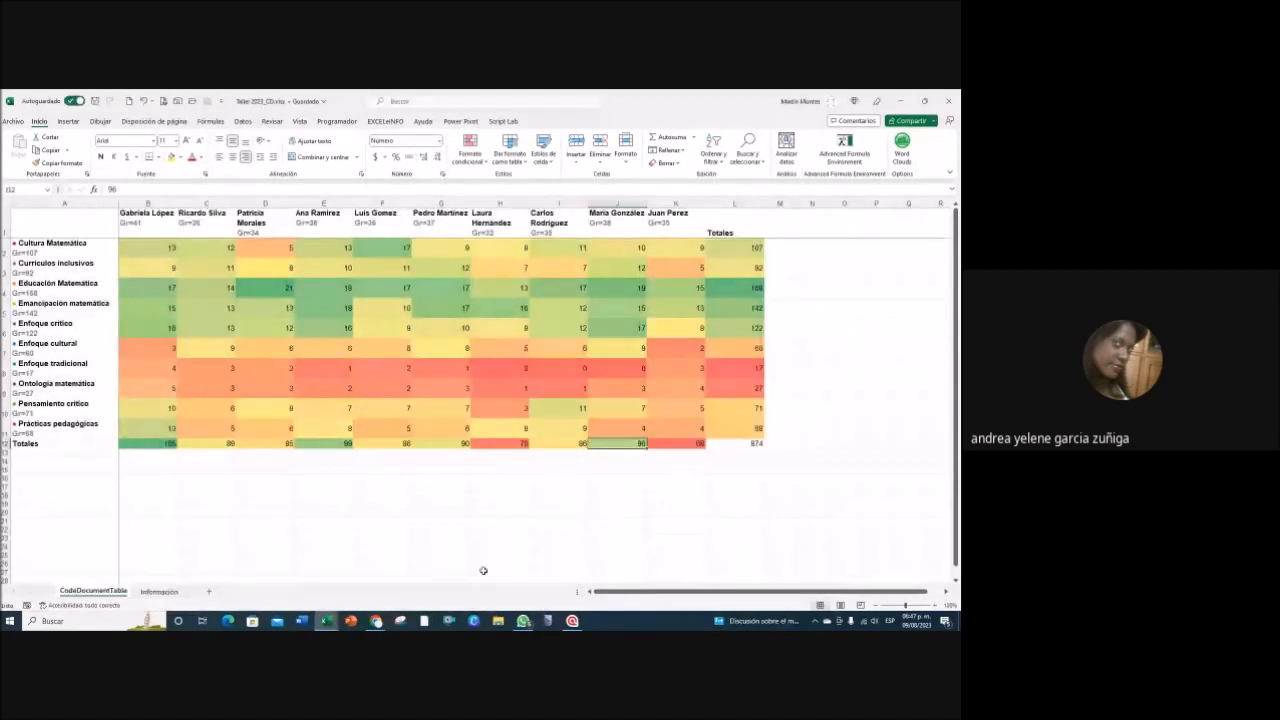
left_click(146, 454)
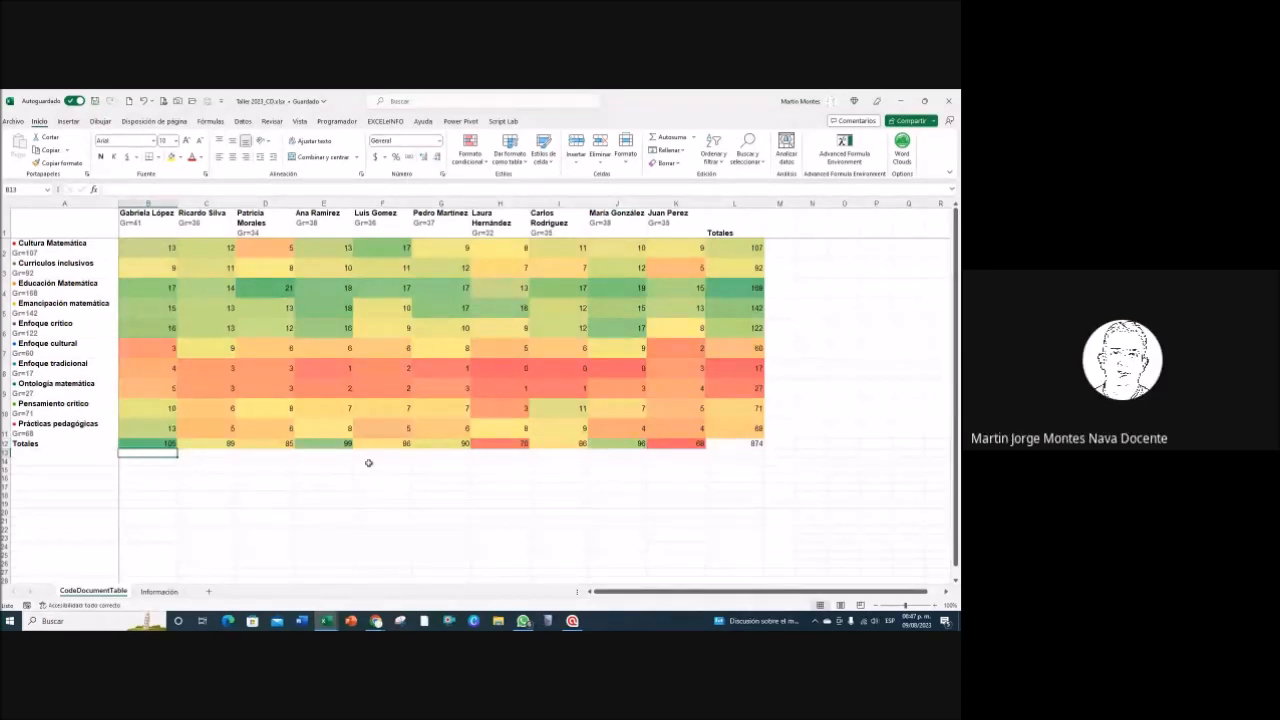
left_click(159, 591)
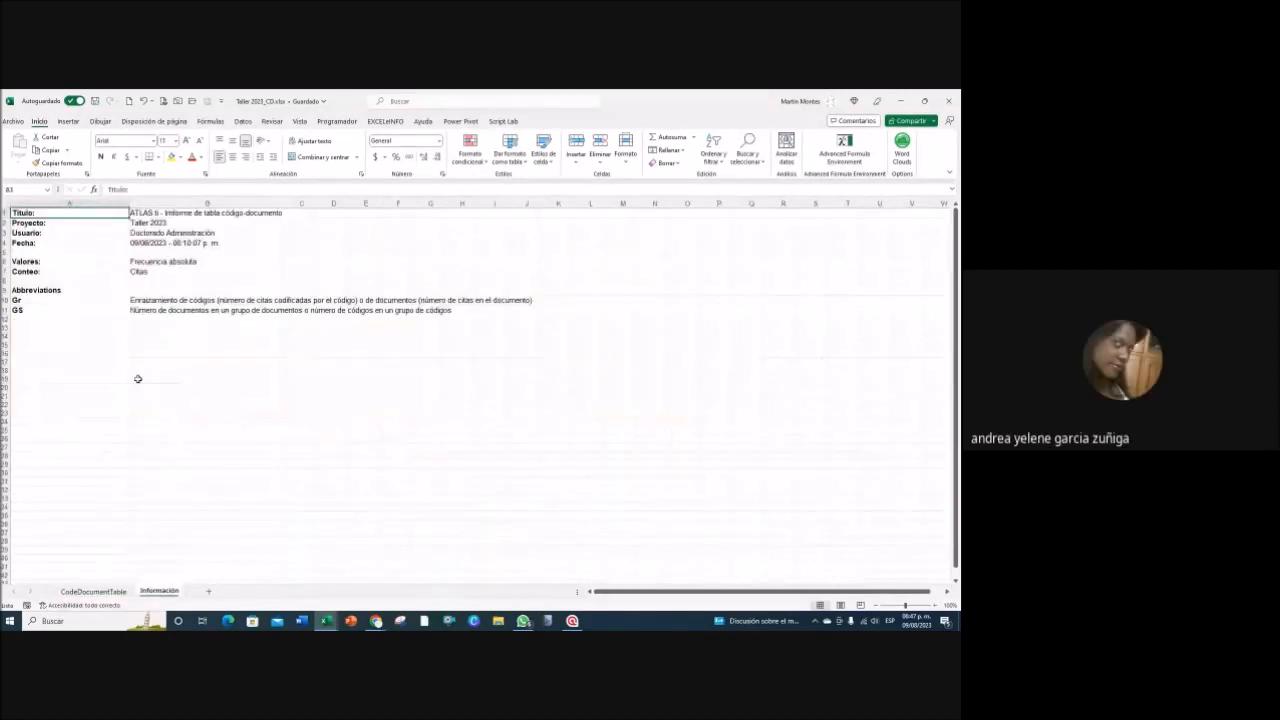
left_click(93, 591)
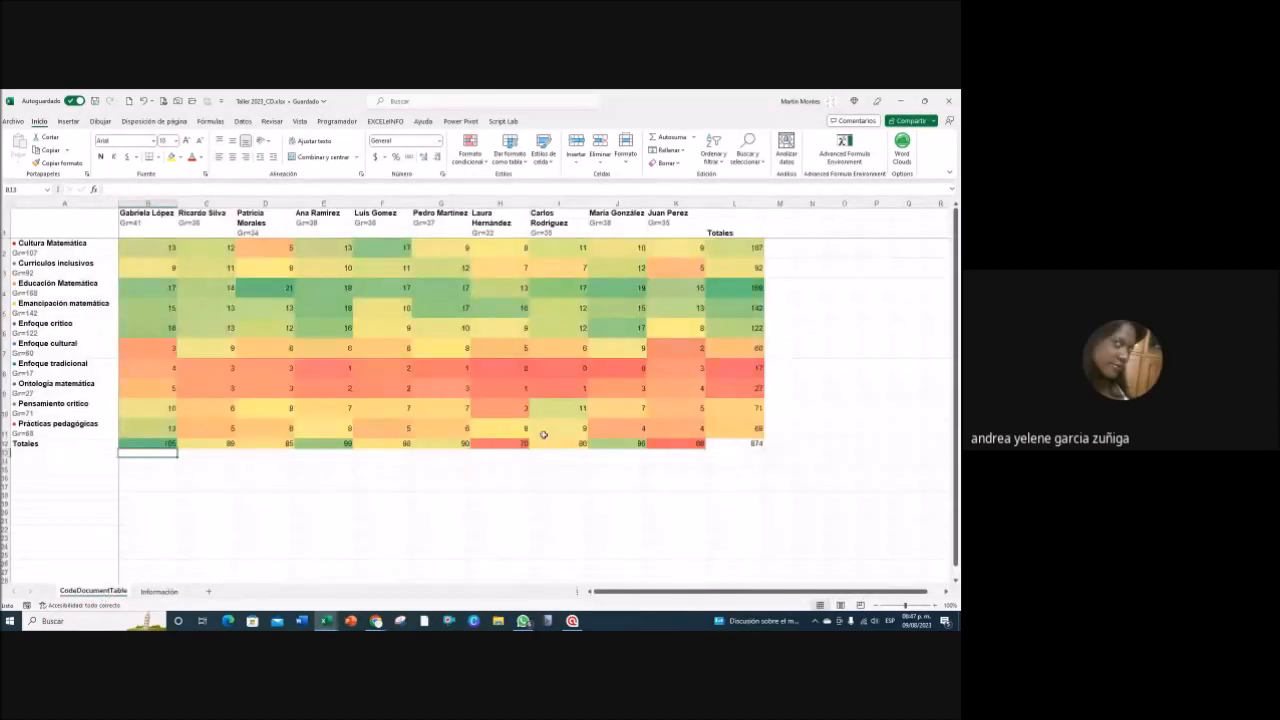
scroll(423, 344, "down", 1)
scroll(423, 344, "up", 1)
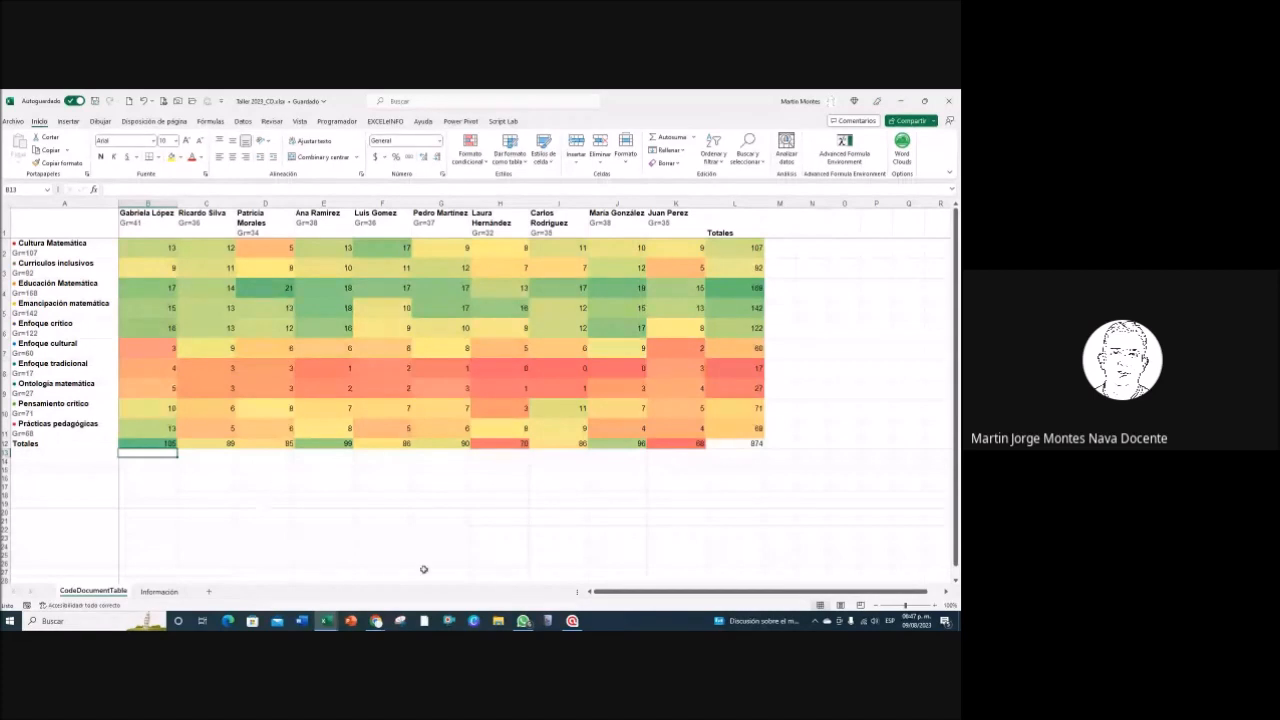
Step: Switch to ATLAS.ti and revisit the query tool and code-document analysis before returning to the code co-occurrence table
left_click(573, 621)
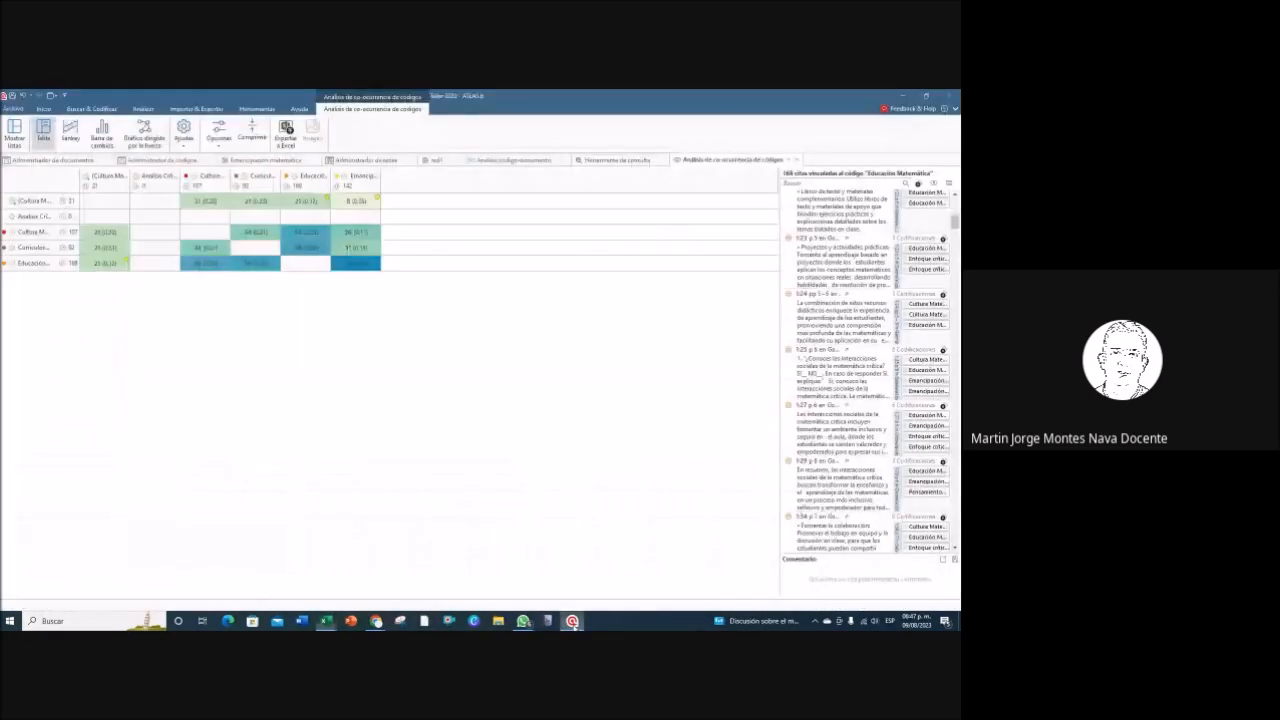
left_click(622, 160)
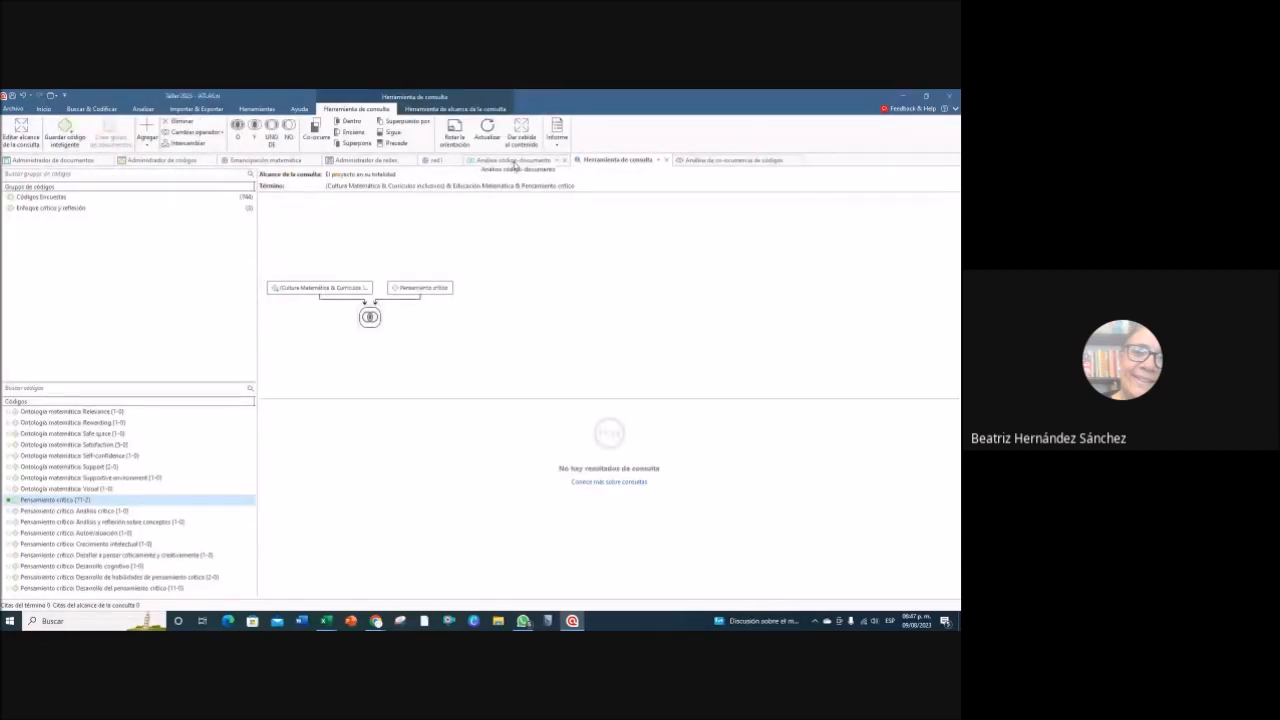
left_click(495, 161)
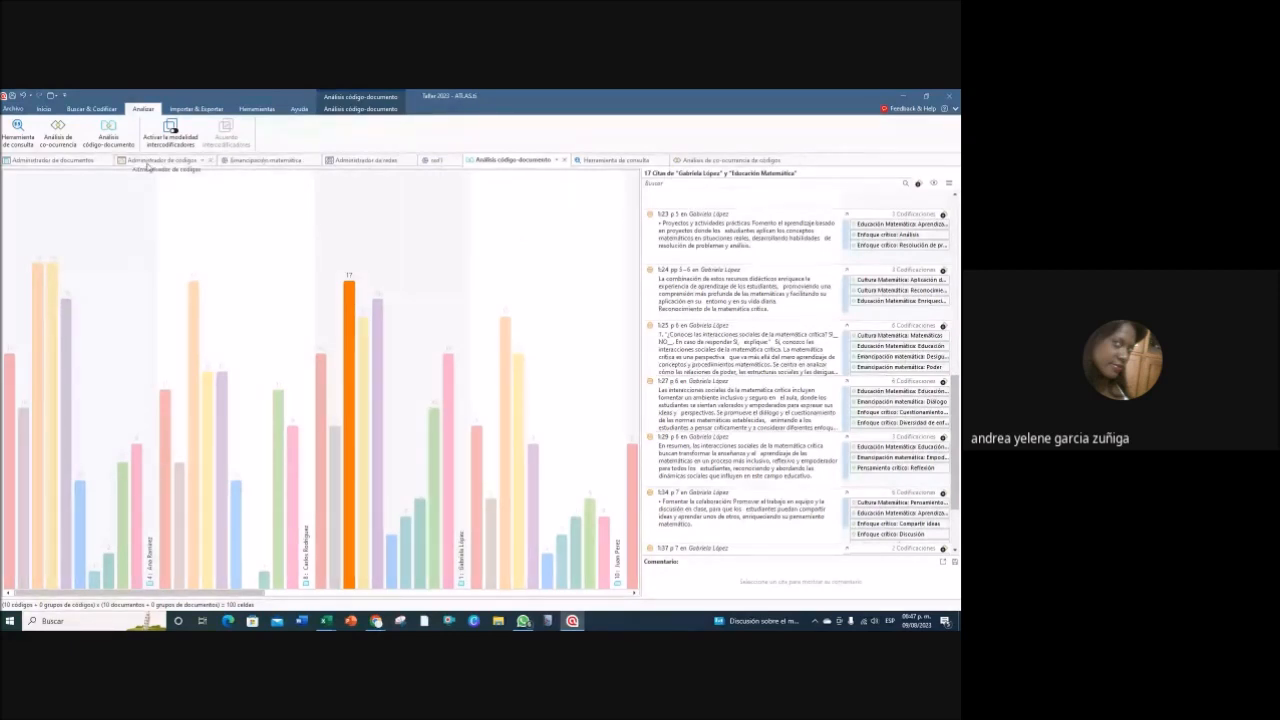
left_click(607, 161)
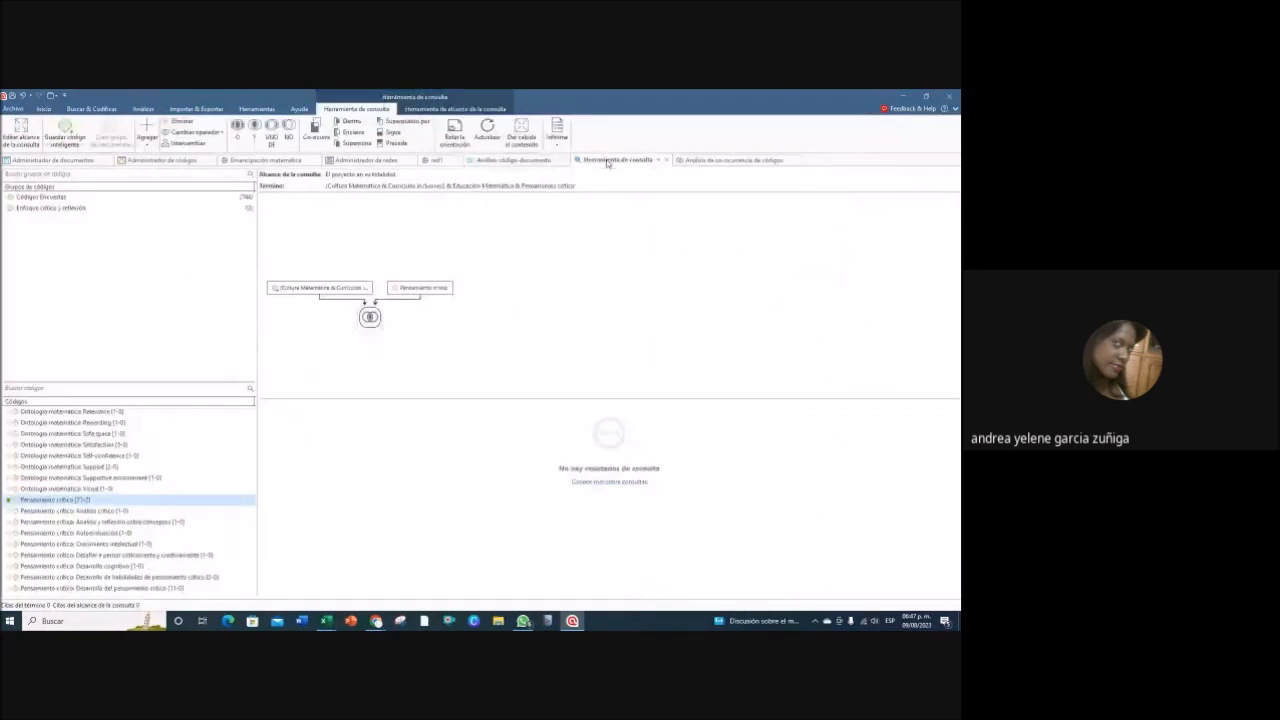
left_click(702, 163)
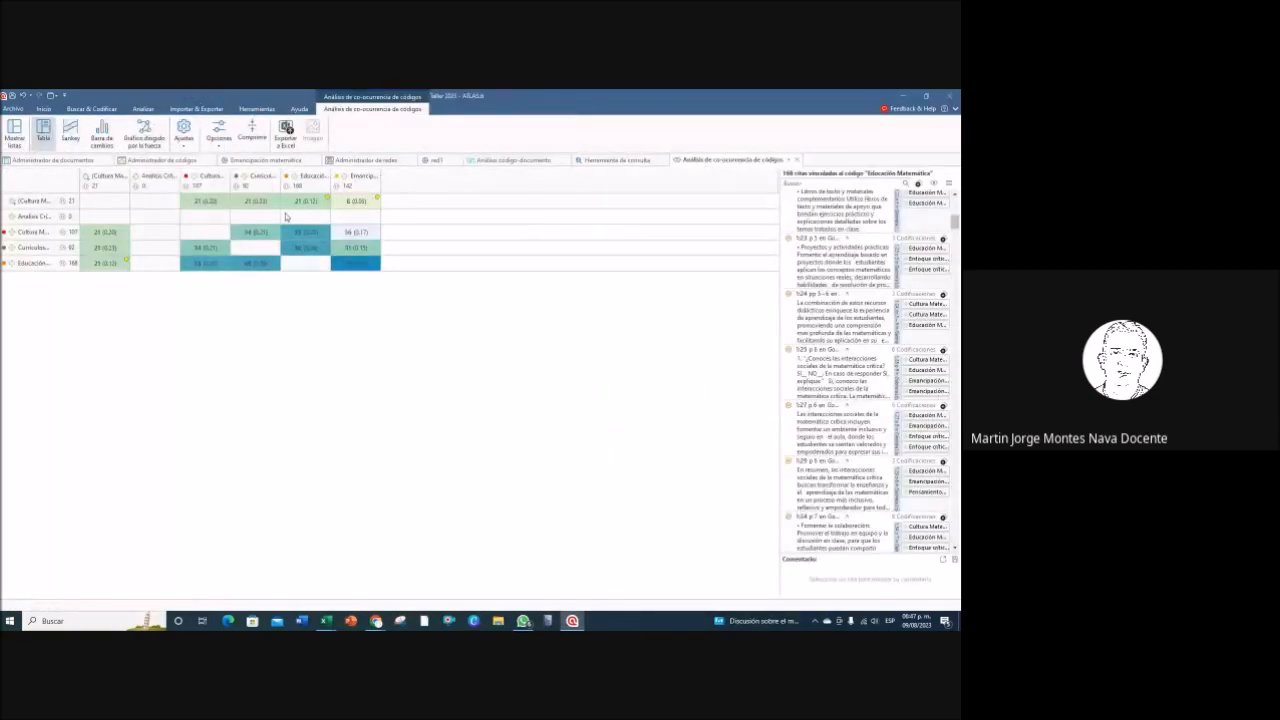